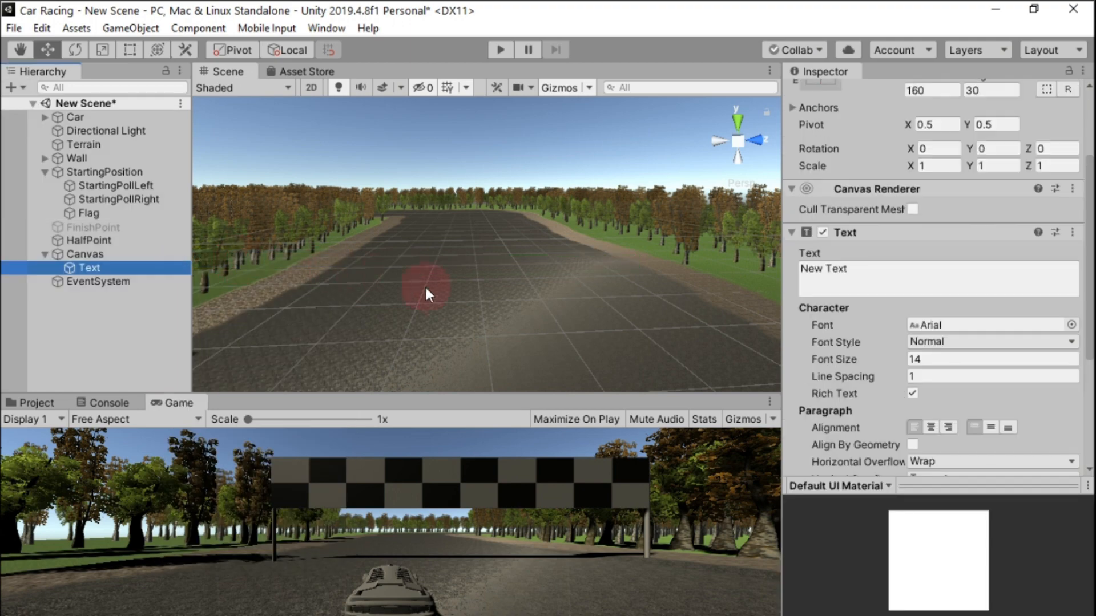
# Replace the content of the Canvas's Text object with "Lap Time"
pyautogui.rightClick(101, 270)
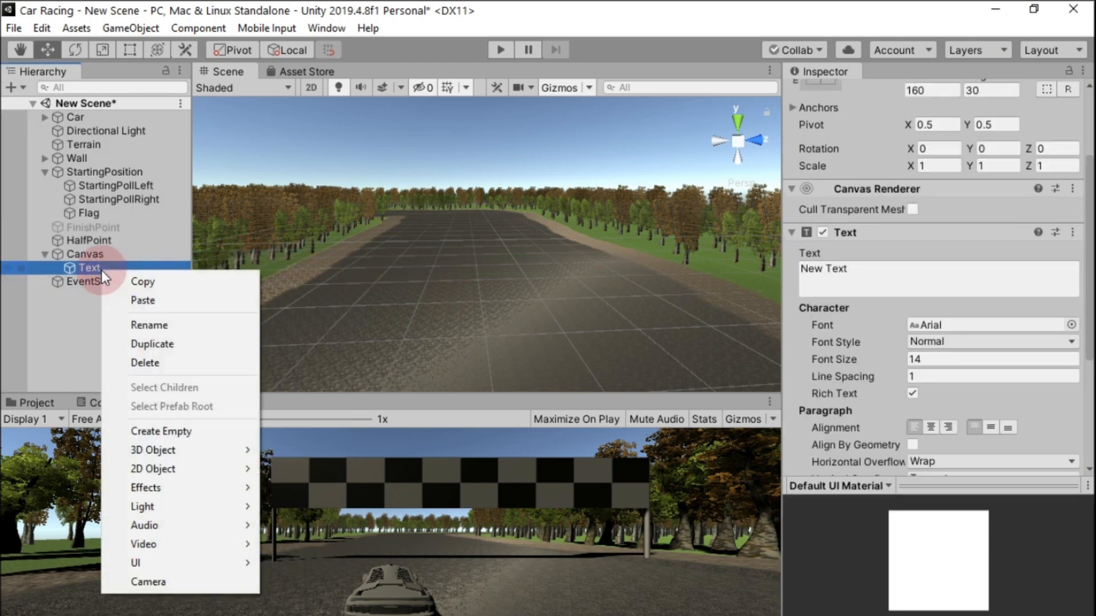
pyautogui.click(100, 268)
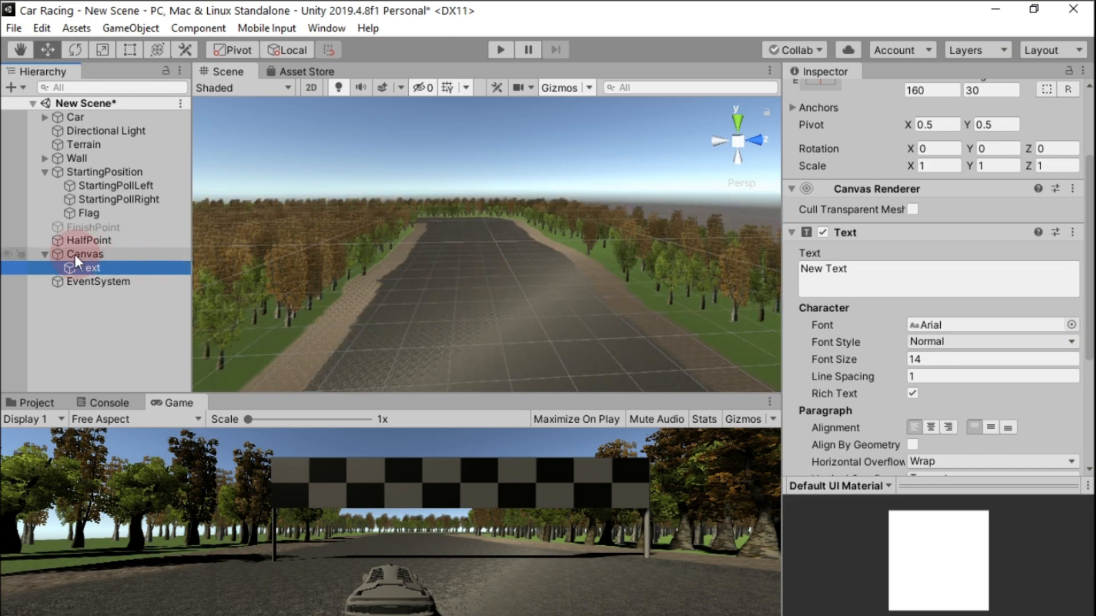
pyautogui.doubleClick(80, 255)
pyautogui.keyDown('alt'); pyautogui.moveTo(390, 259); pyautogui.dragTo(741, 266); pyautogui.keyUp('alt')
pyautogui.click(80, 255)
pyautogui.click(85, 268)
pyautogui.click(916, 377)
pyautogui.write('Lap Time')
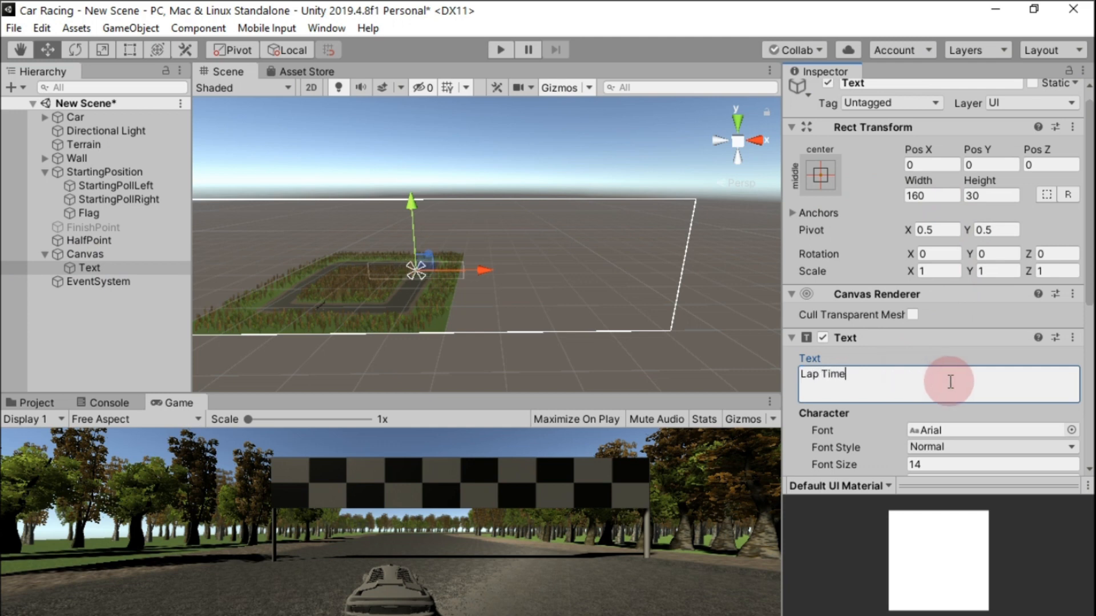
# Set the Lap Time text's anchor preset to top right
pyautogui.click(115, 271)
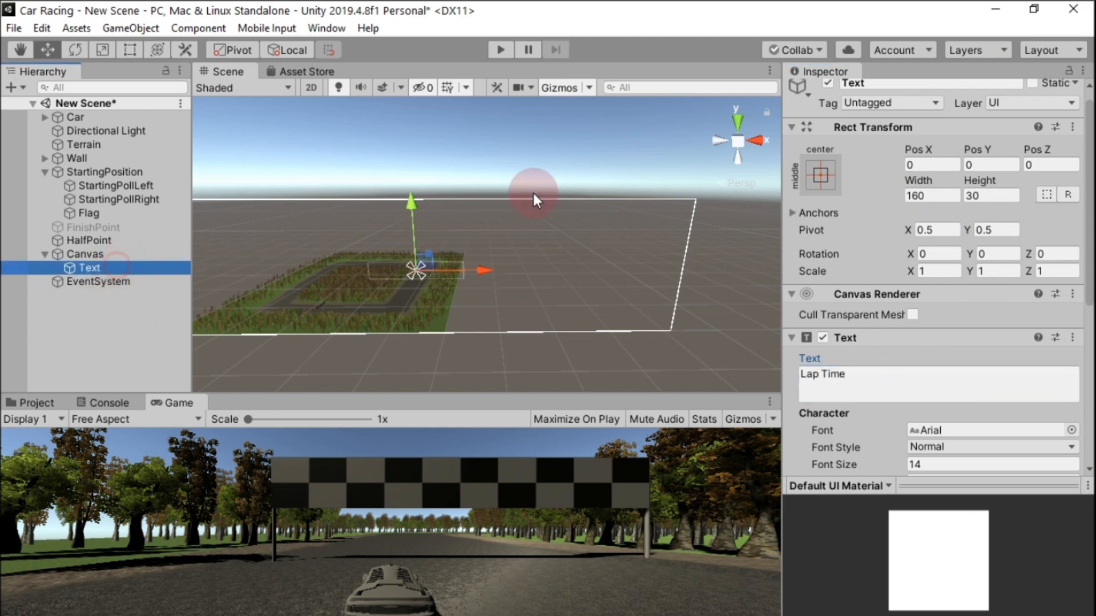
pyautogui.click(820, 174)
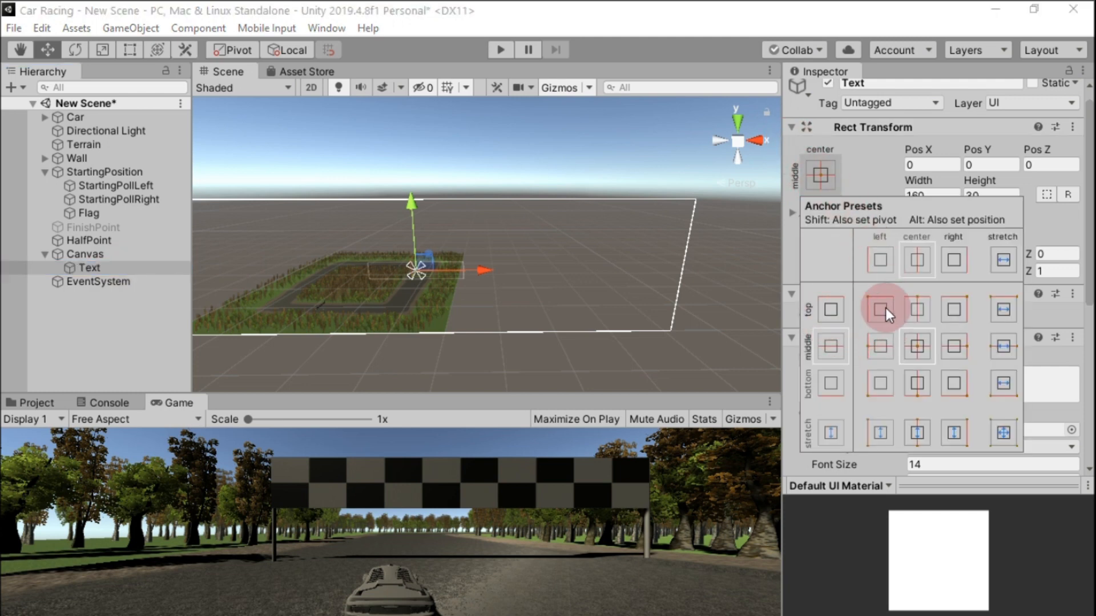
pyautogui.click(952, 309)
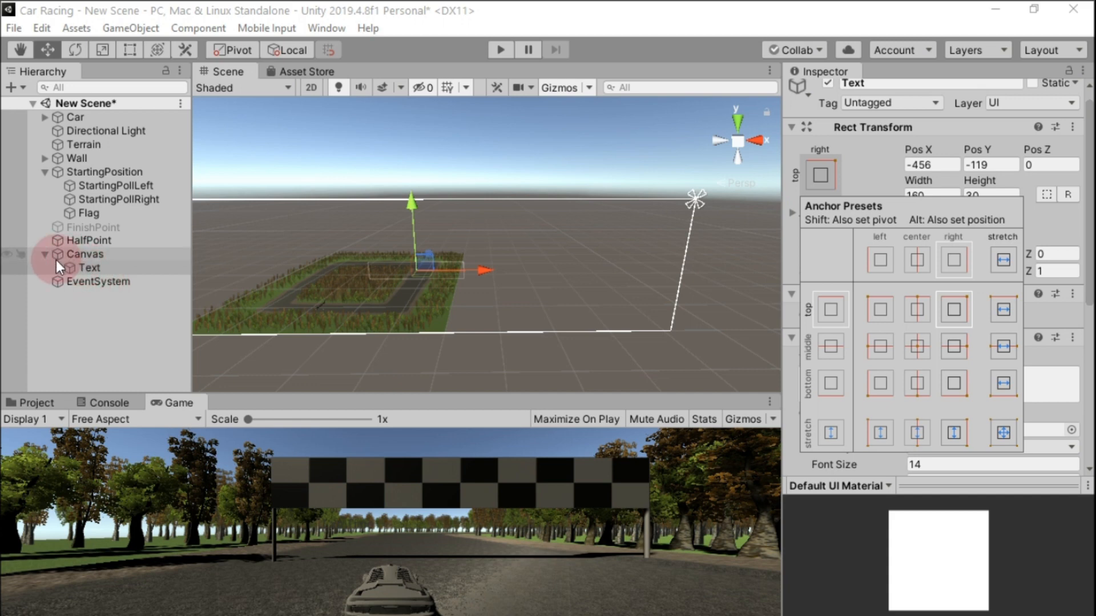
pyautogui.click(15, 86)
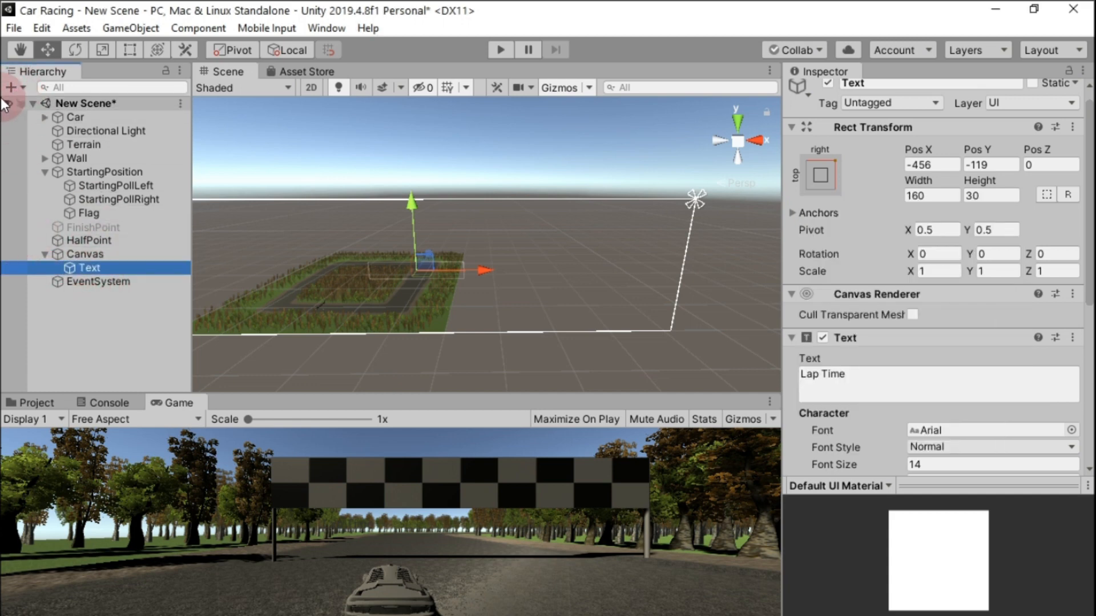
# Add a UI Panel as a child of the Canvas
pyautogui.click(70, 251)
pyautogui.rightClick(70, 251)
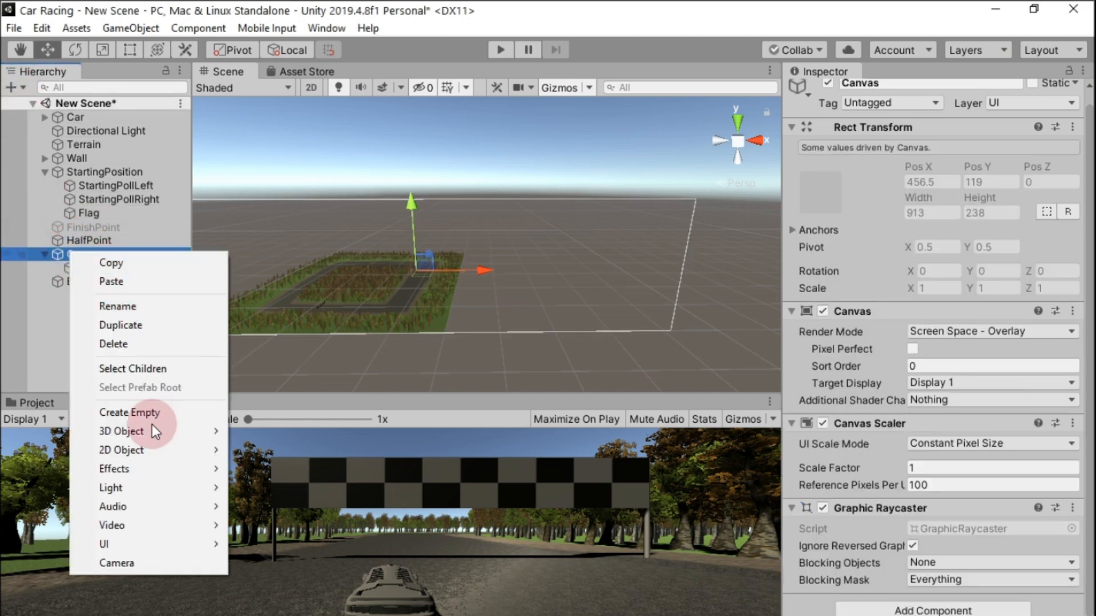
pyautogui.moveTo(152, 543)
pyautogui.click(278, 501)
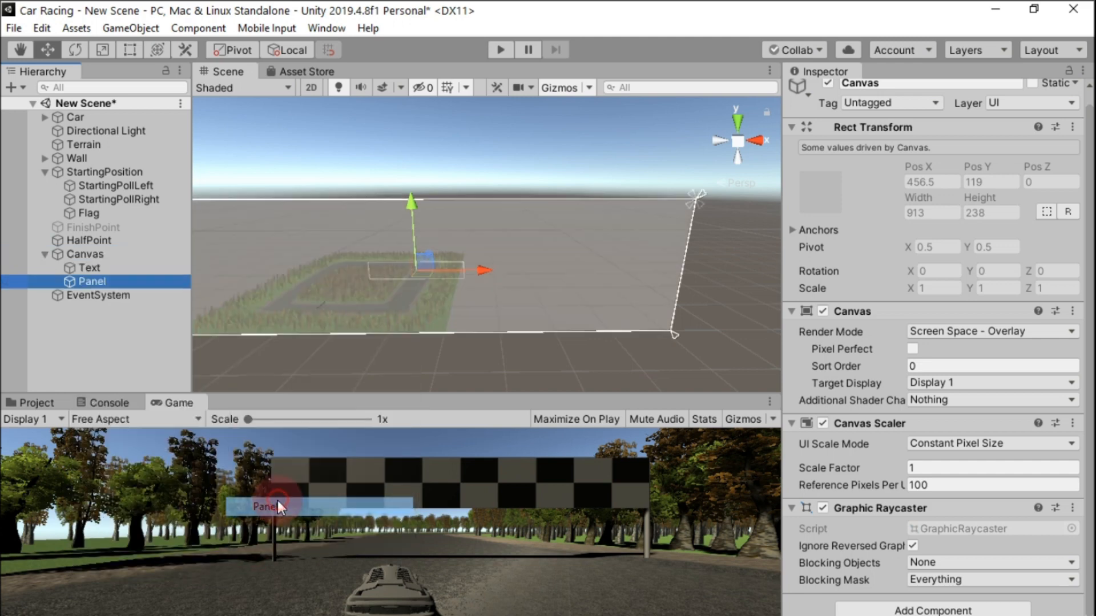
# Shrink the panel with the Rect tool to about 247 by 91 in the canvas's lower-right corner
pyautogui.scroll(-3, 558, 290)
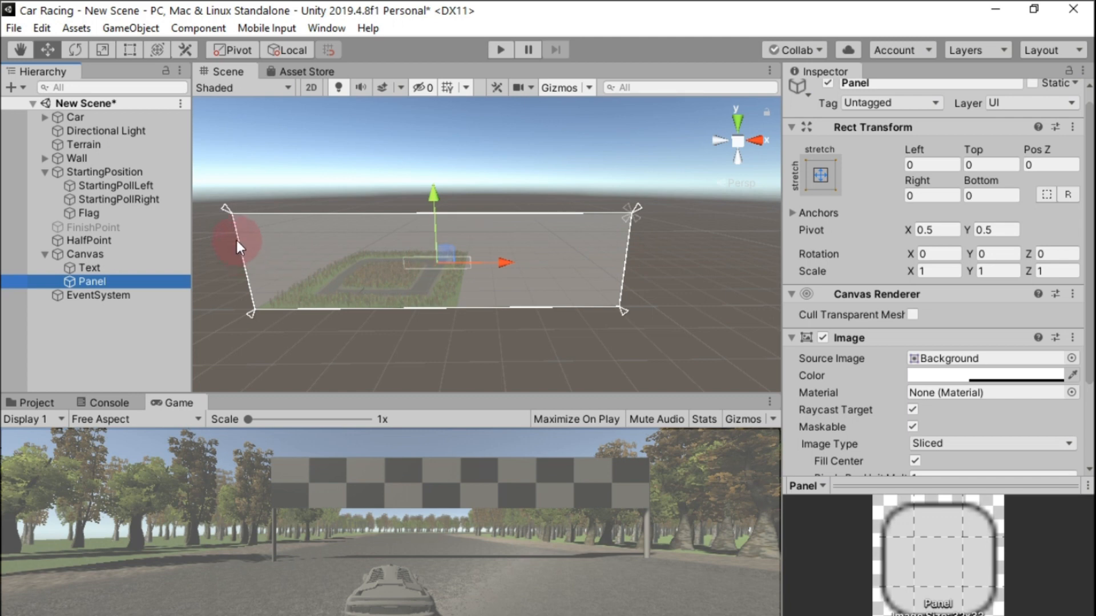
pyautogui.click(130, 50)
pyautogui.moveTo(235, 224); pyautogui.dragTo(521, 277)
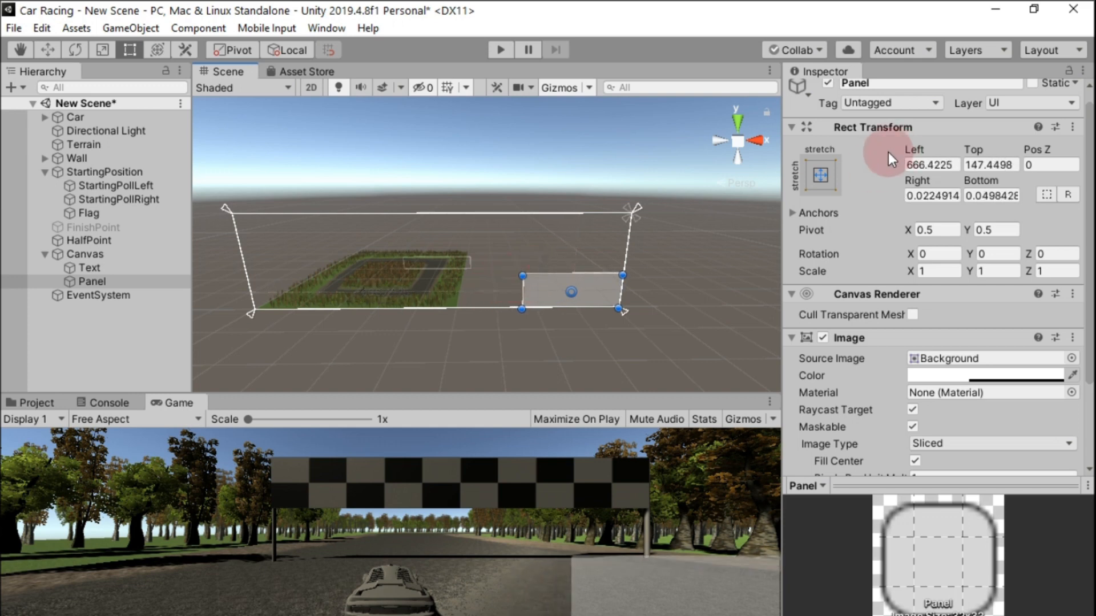
# Anchor the panel to the canvas's top right and move it up to Pos Y of about -47
pyautogui.click(831, 170)
pyautogui.click(955, 308)
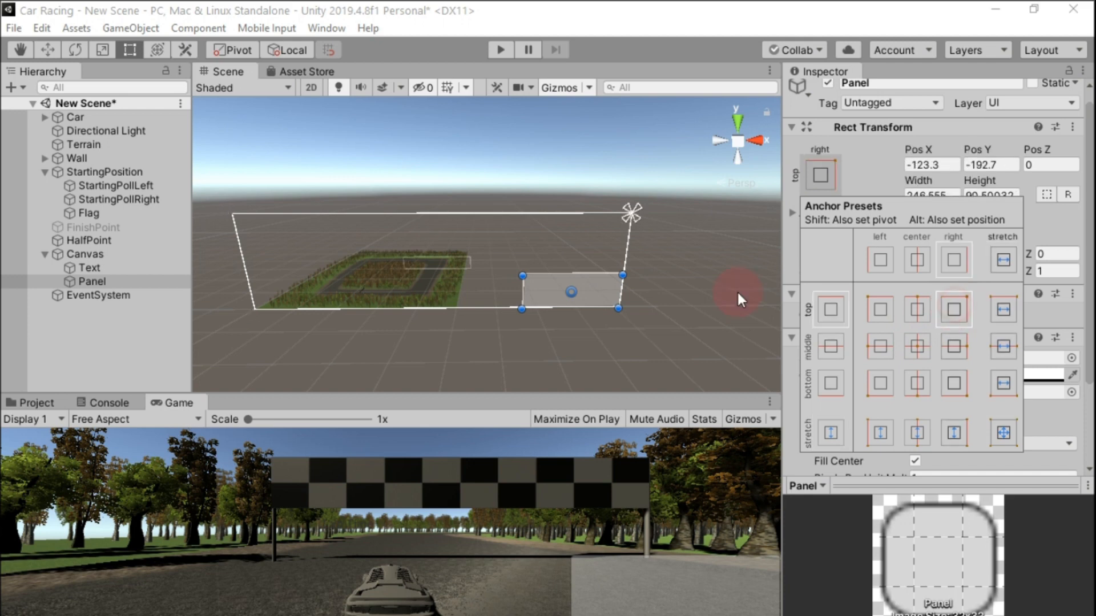
pyautogui.click(42, 39)
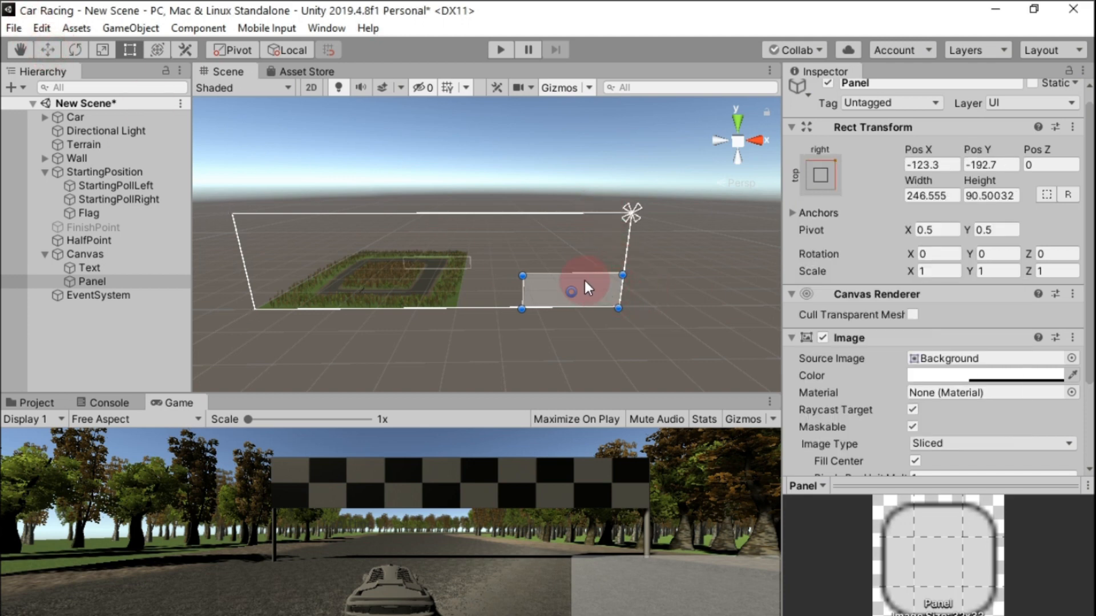
pyautogui.click(55, 49)
pyautogui.moveTo(585, 224); pyautogui.dragTo(574, 165)
# Make the Lap Time text a child of the panel and move it onto the panel at about X -101, Y -28
pyautogui.click(137, 268)
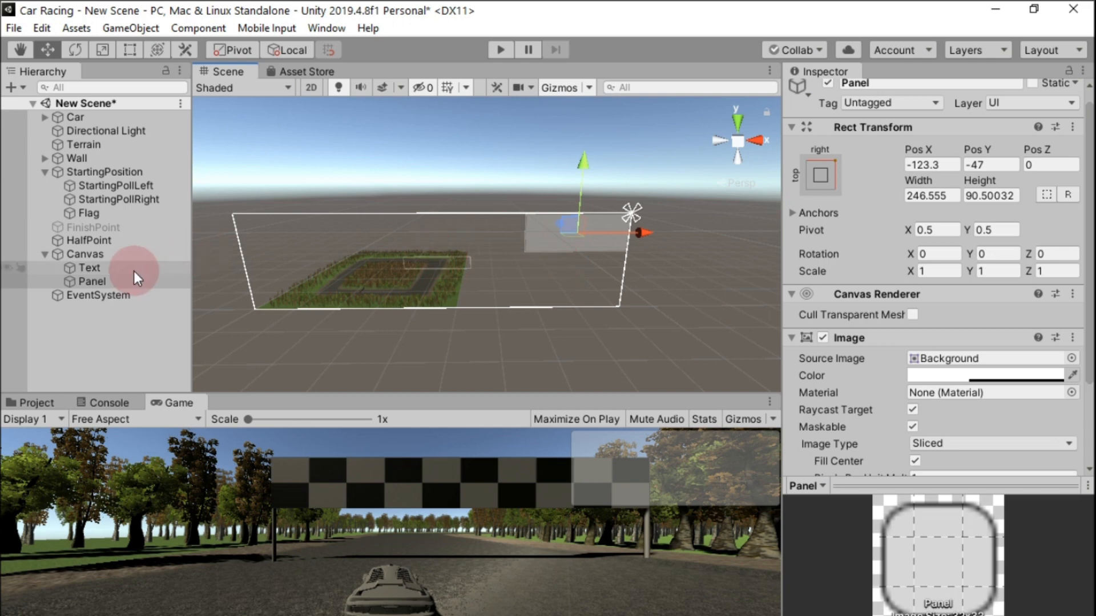
pyautogui.moveTo(115, 268); pyautogui.dragTo(122, 279)
pyautogui.click(101, 282)
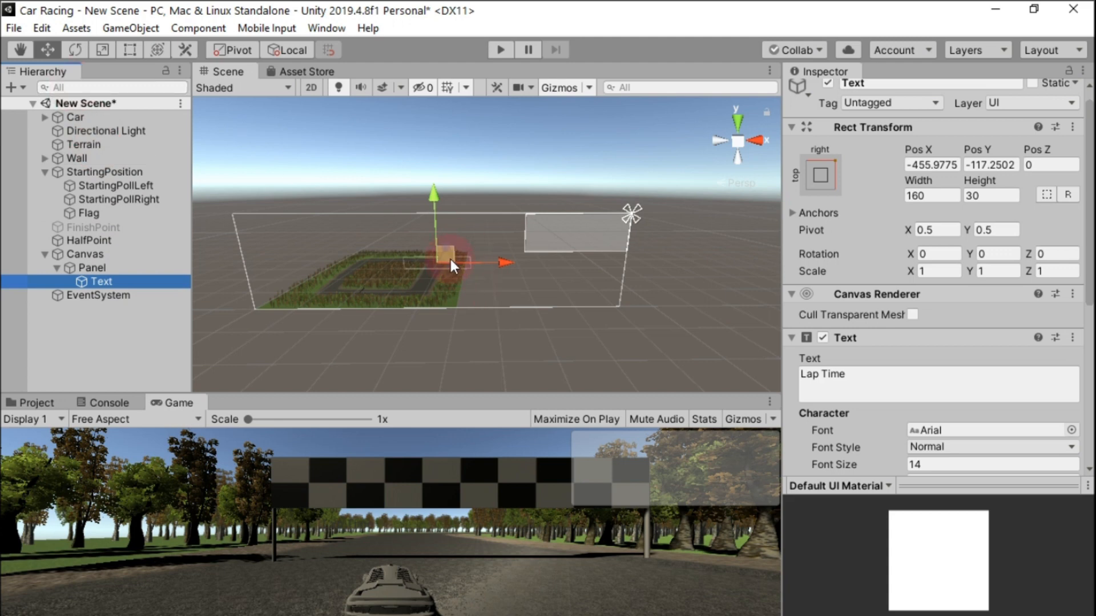
pyautogui.moveTo(499, 264); pyautogui.dragTo(646, 258)
pyautogui.moveTo(577, 194); pyautogui.dragTo(594, 163)
pyautogui.click(112, 273)
pyautogui.click(617, 232)
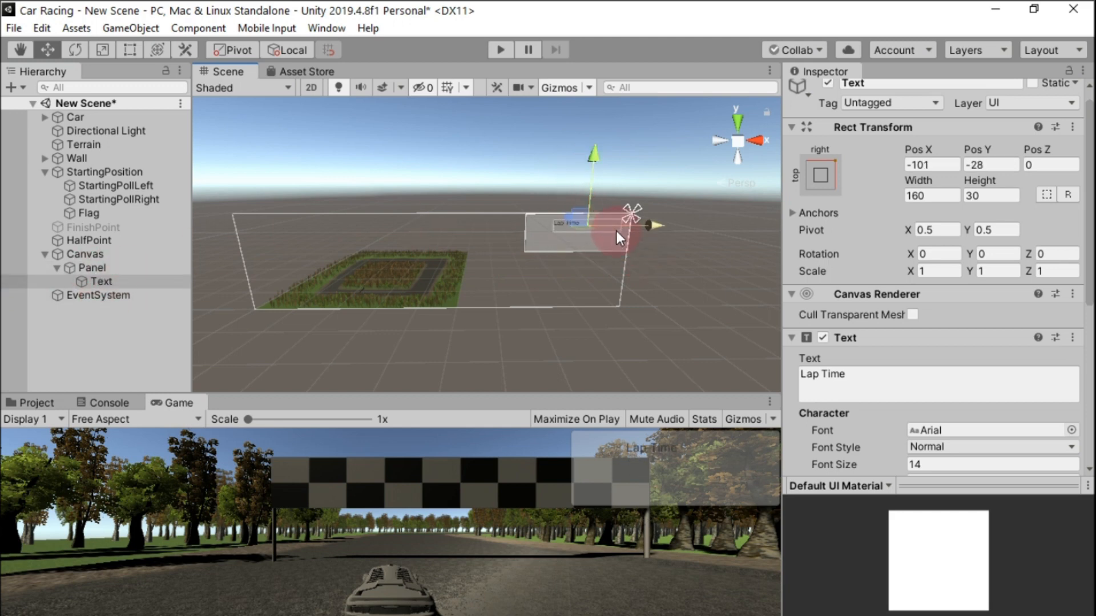
# Shrink the panel to about 187 by 65 and the Lap Time text box to about 64 by 20
pyautogui.doubleClick(136, 283)
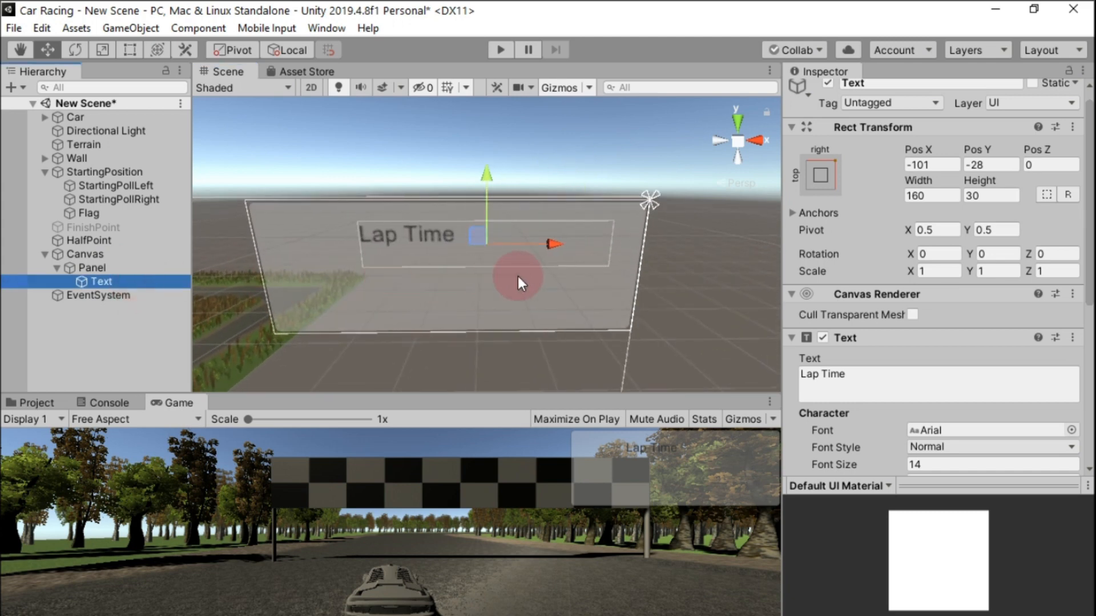
pyautogui.moveTo(520, 303); pyautogui.dragTo(521, 284, button='right')
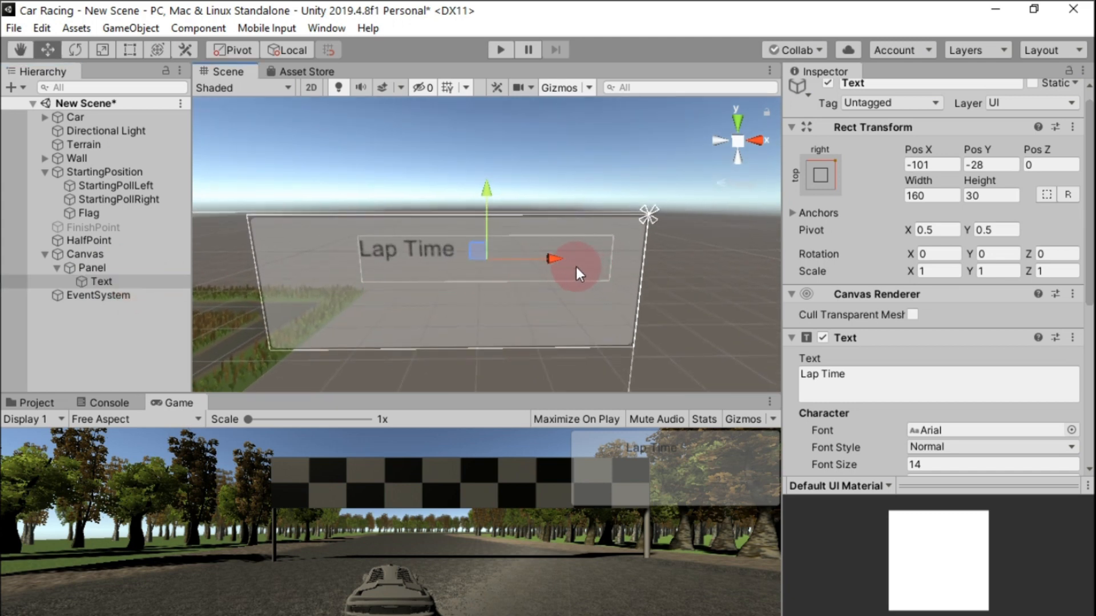
pyautogui.click(84, 272)
pyautogui.click(130, 51)
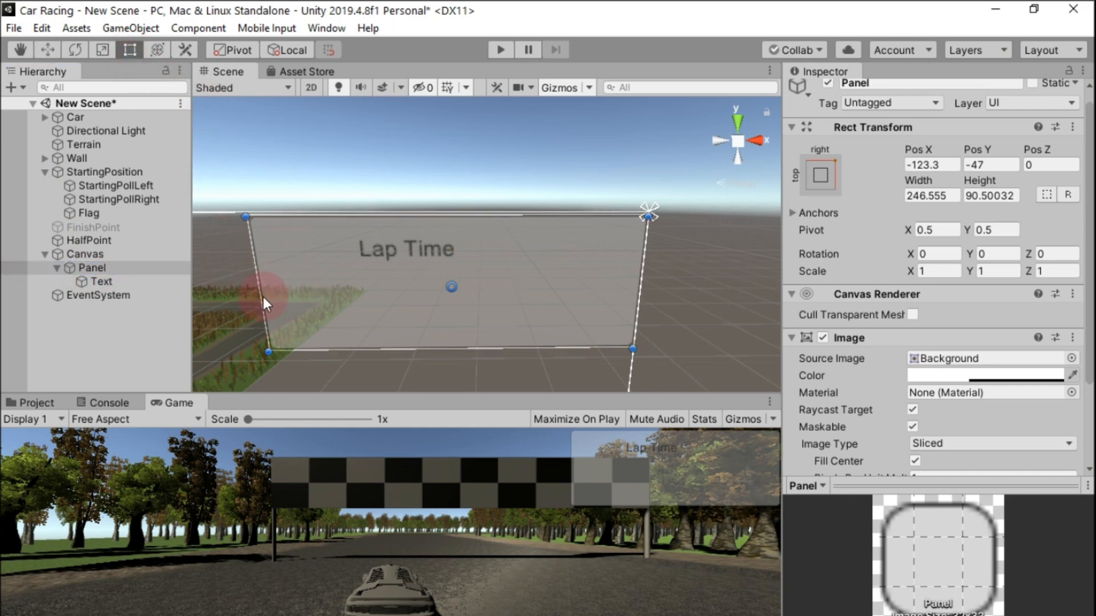
pyautogui.moveTo(261, 283); pyautogui.dragTo(352, 279)
pyautogui.moveTo(521, 349); pyautogui.dragTo(516, 309)
pyautogui.click(114, 280)
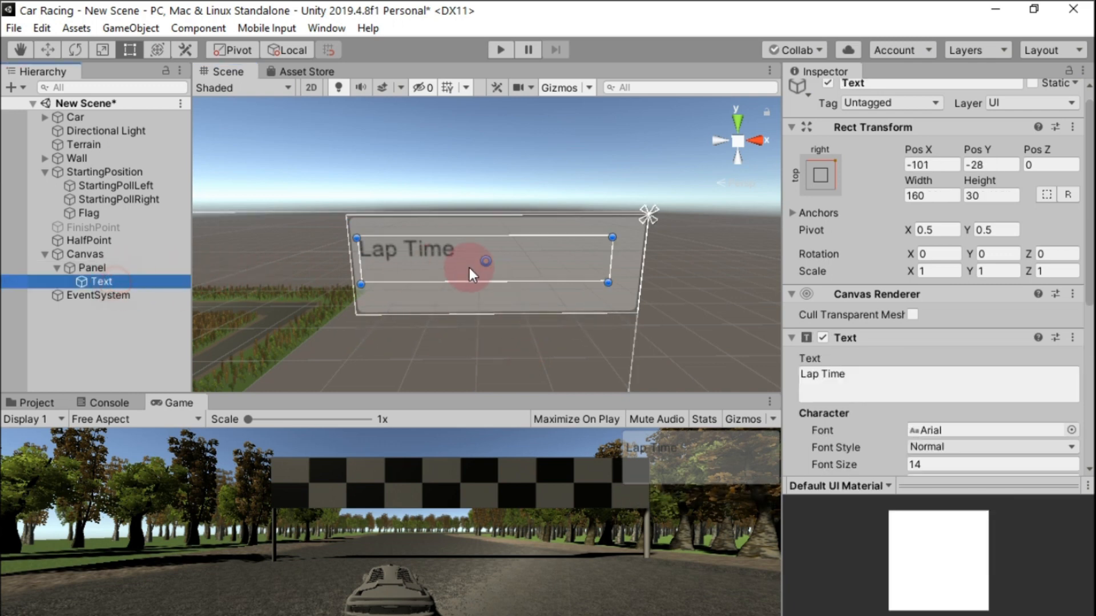
pyautogui.moveTo(608, 282); pyautogui.dragTo(462, 267)
# Set the Lap Time text's font style to Bold and centre it horizontally and vertically
pyautogui.scroll(-10, 993, 371)
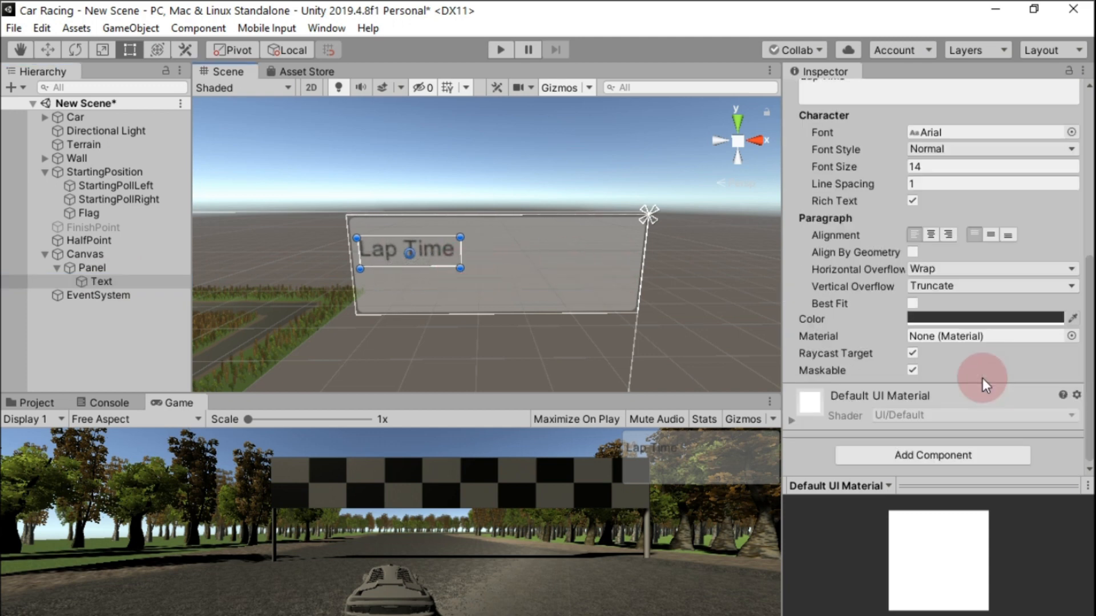
pyautogui.click(939, 153)
pyautogui.click(943, 183)
pyautogui.click(938, 185)
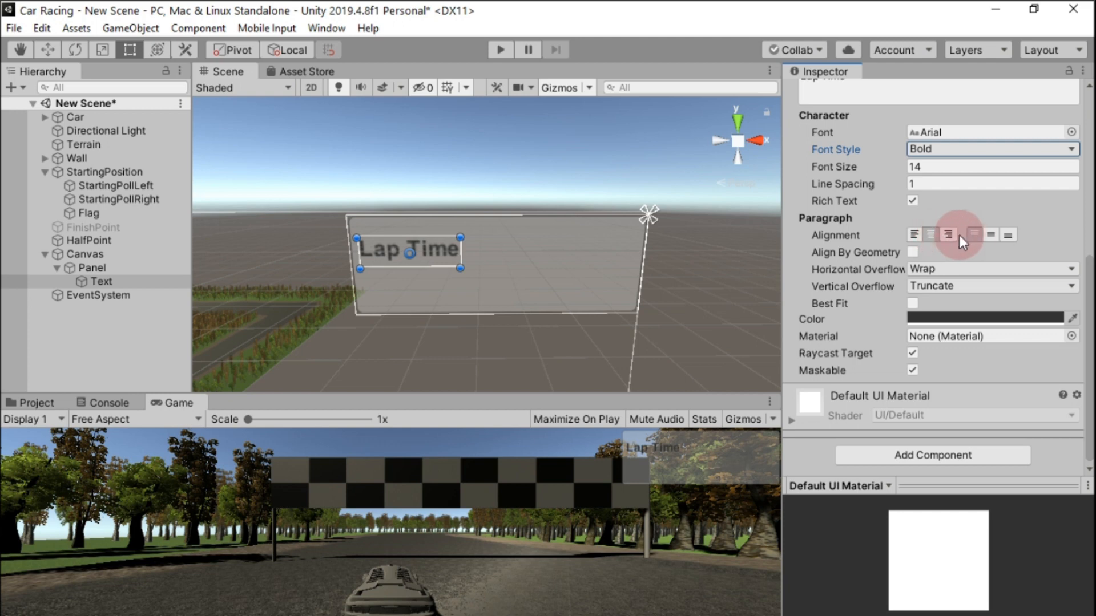
pyautogui.click(989, 236)
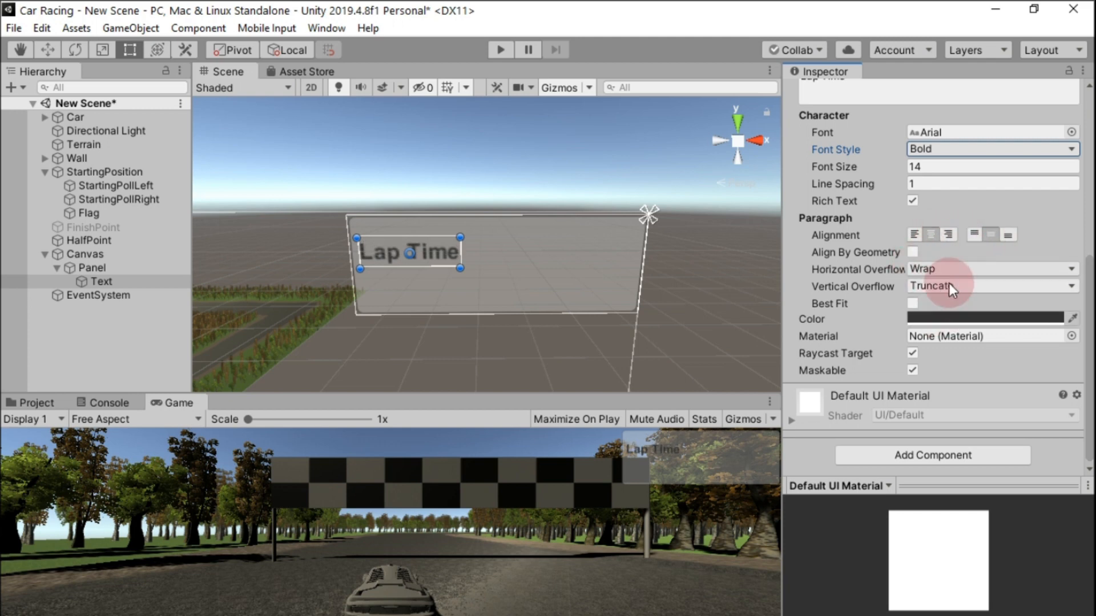
# Set the Lap Time text's colour to white, FFFFFF
pyautogui.click(950, 318)
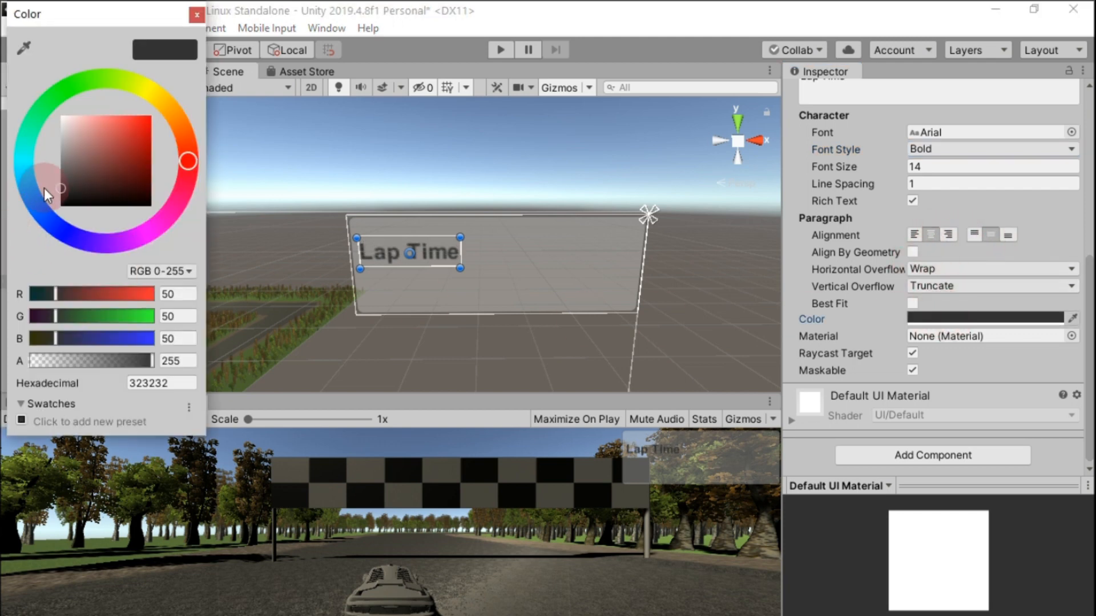
pyautogui.click(73, 124)
pyautogui.moveTo(67, 122); pyautogui.dragTo(39, 115)
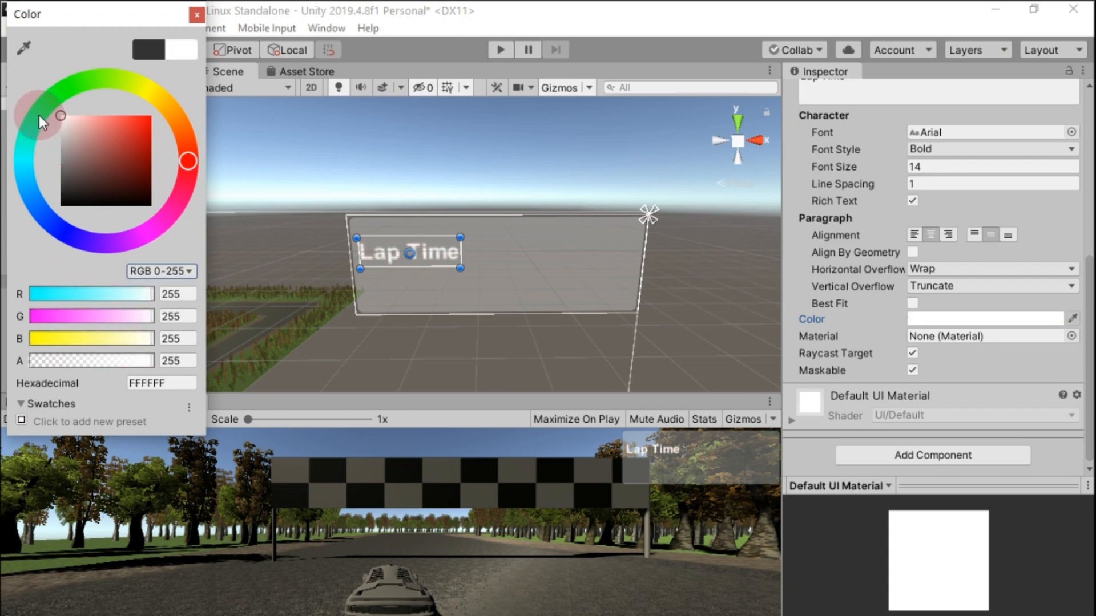
pyautogui.click(196, 15)
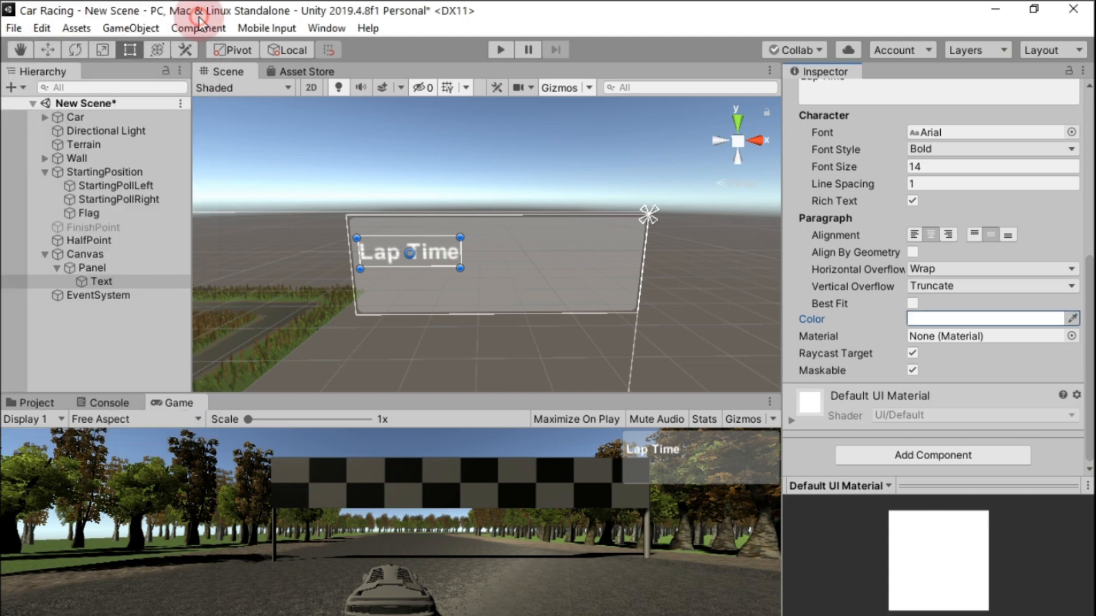
# Set the panel image's colour to black, 000000, with an alpha of 165
pyautogui.click(97, 268)
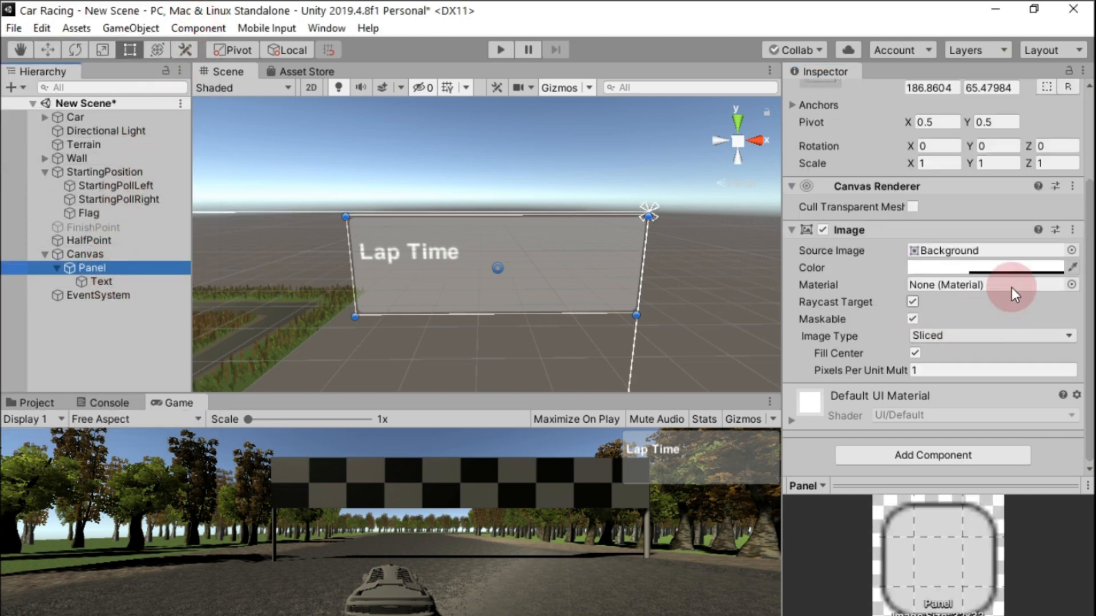
pyautogui.click(1001, 268)
pyautogui.moveTo(70, 178); pyautogui.dragTo(52, 212)
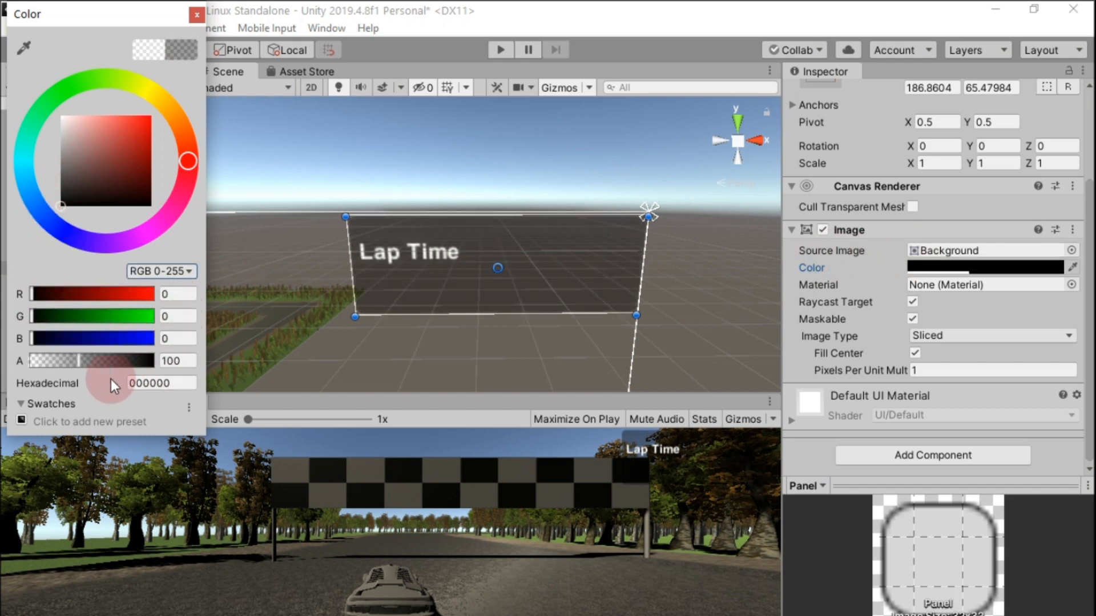
pyautogui.moveTo(77, 360); pyautogui.dragTo(110, 361)
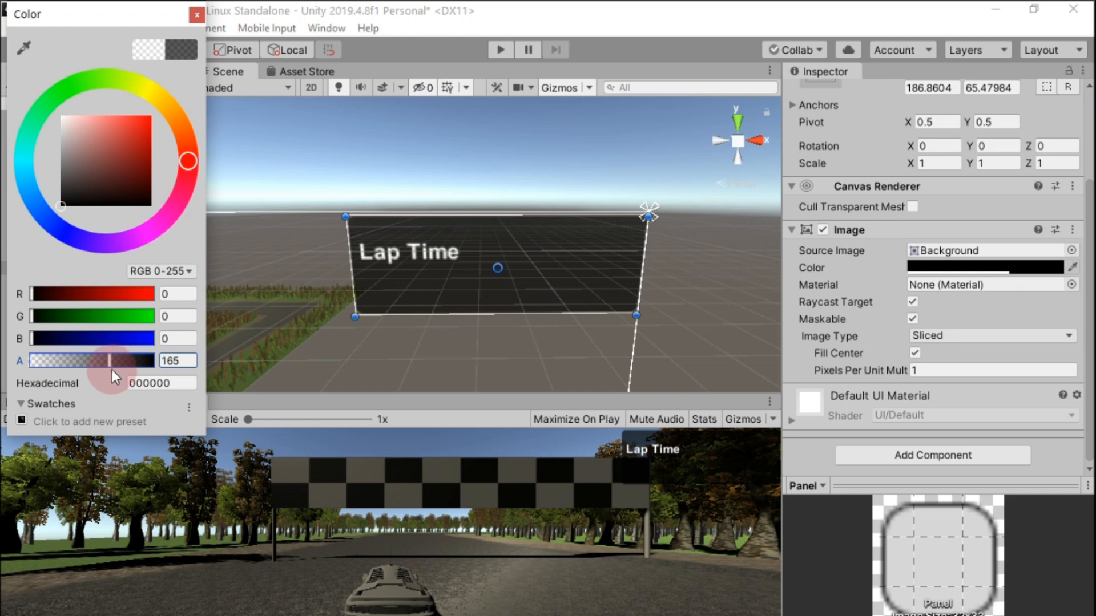
pyautogui.click(196, 15)
# Move the Lap Time text towards the panel's upper edge and slightly inward, to about X -135, Y -16
pyautogui.click(93, 282)
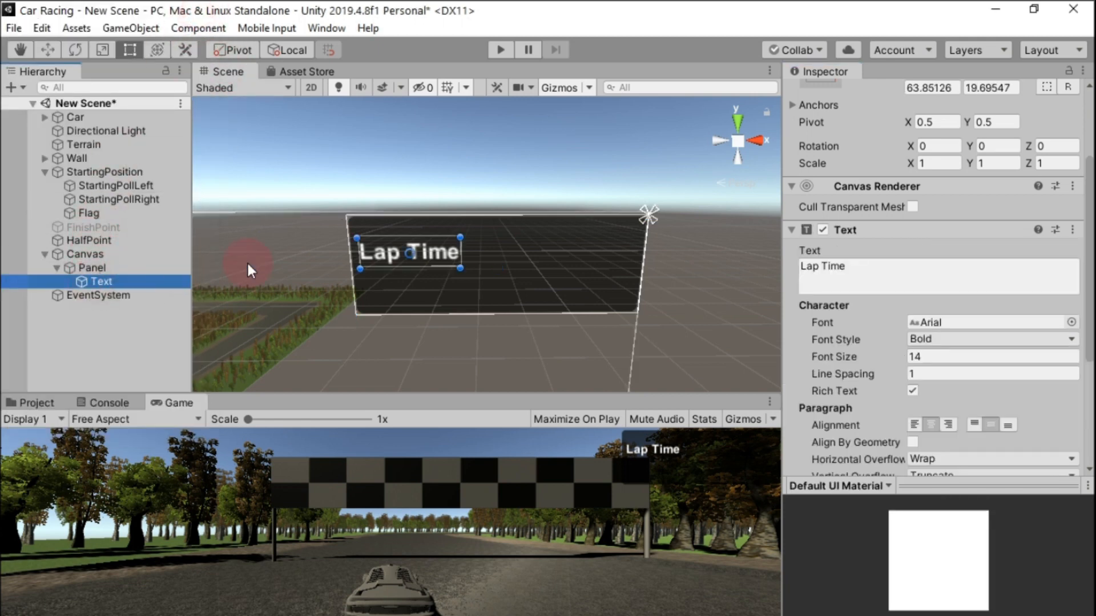
pyautogui.click(57, 54)
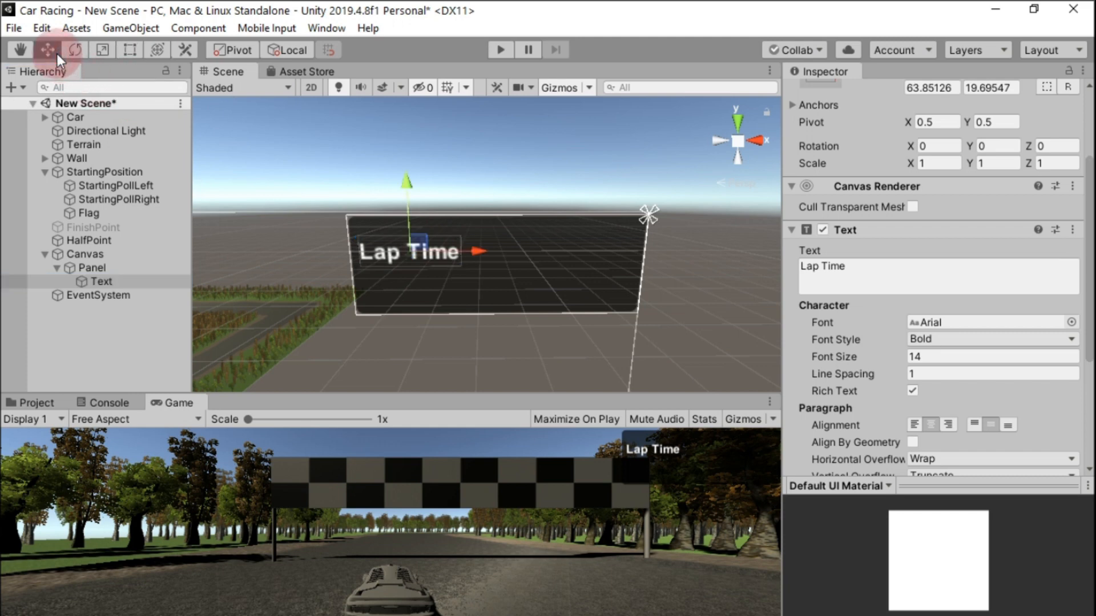
pyautogui.moveTo(399, 188); pyautogui.dragTo(405, 168)
pyautogui.moveTo(472, 238); pyautogui.dragTo(499, 237)
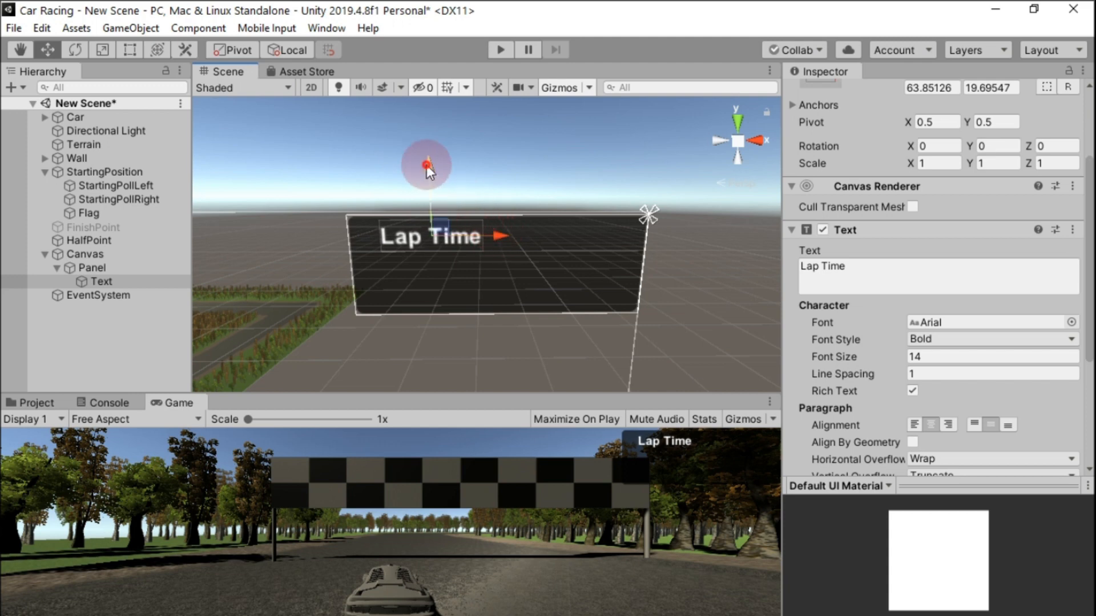
pyautogui.moveTo(428, 166); pyautogui.dragTo(426, 169)
# Rename the panel's text object as LapTimeLabel and duplicate it within the panel
pyautogui.rightClick(112, 280)
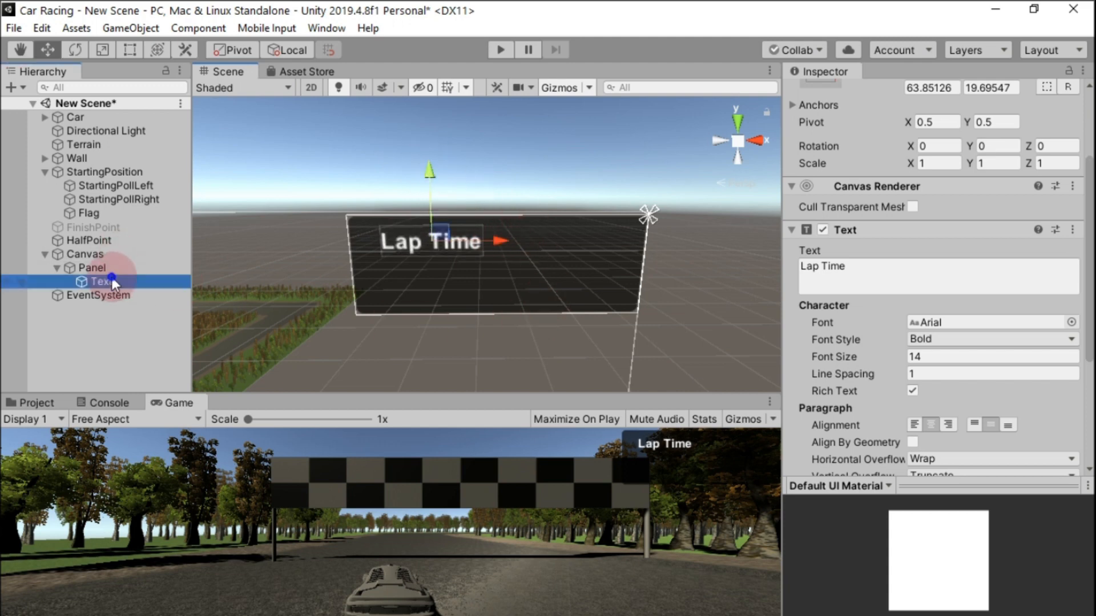
pyautogui.click(166, 341)
pyautogui.write('LapTimer')
pyautogui.press('BackSpace')
pyautogui.write('Label')
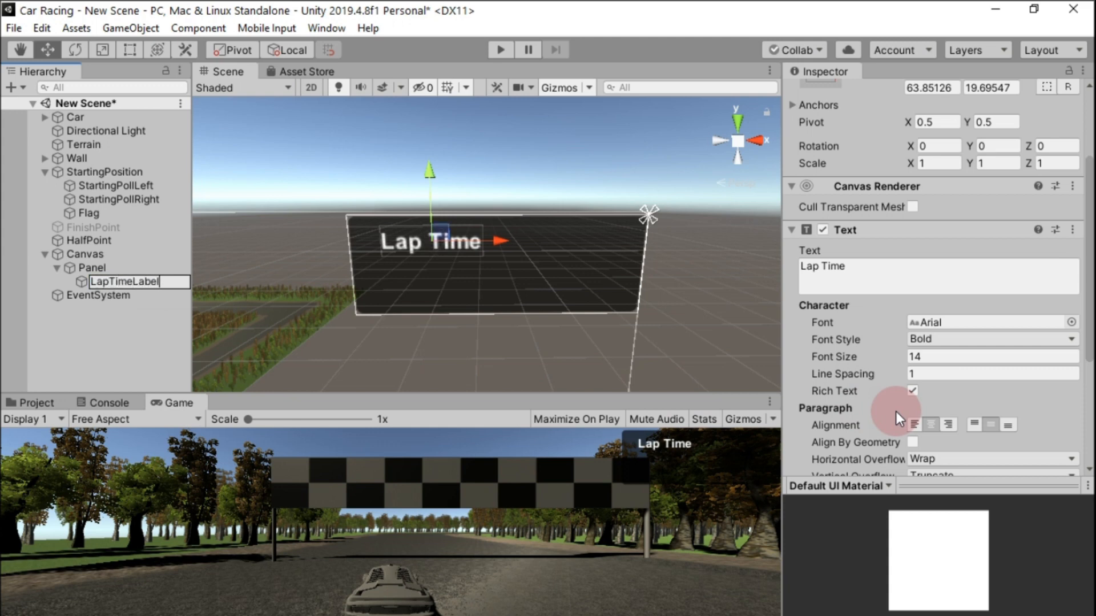
pyautogui.click(160, 295)
pyautogui.click(150, 281)
pyautogui.hotkey('ctrl', 'd')
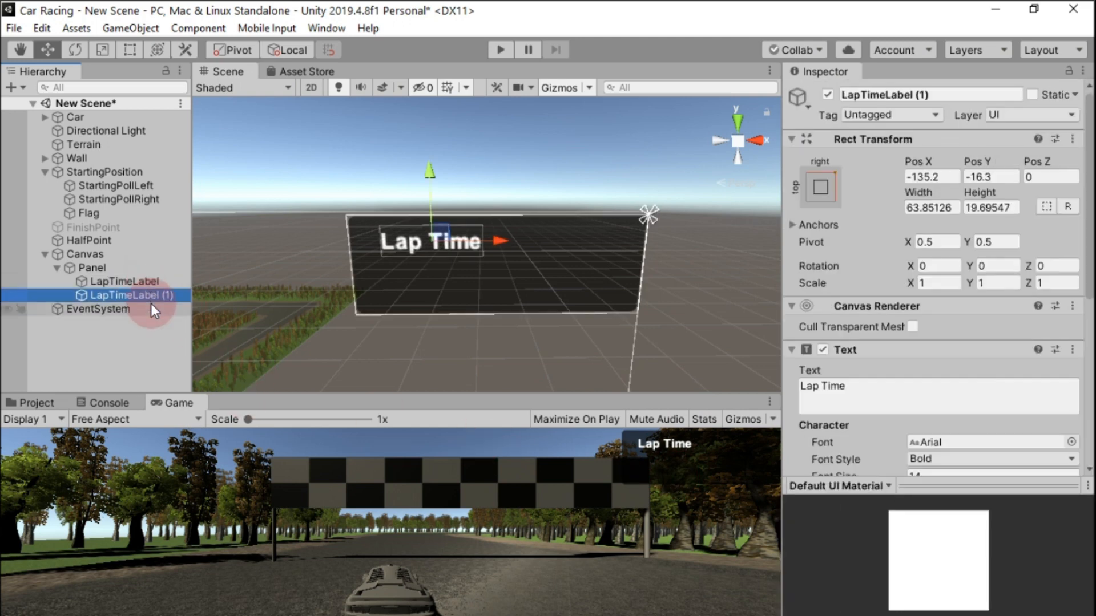
# Change the duplicated LapTimeLabel (1) text to 00:
pyautogui.click(868, 395)
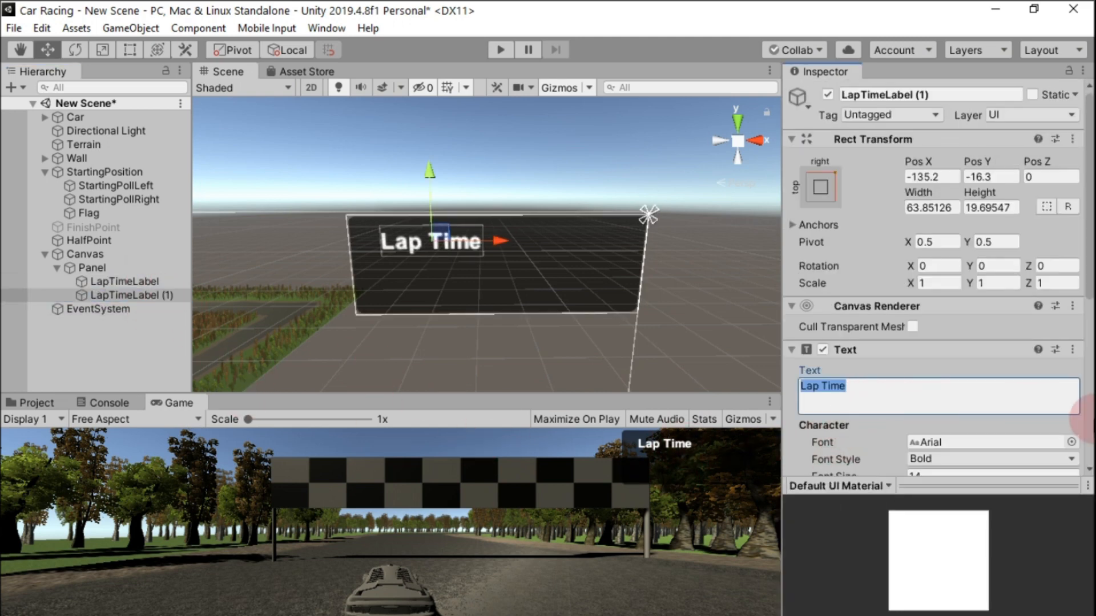
pyautogui.press('BackSpace')
pyautogui.write('00:')
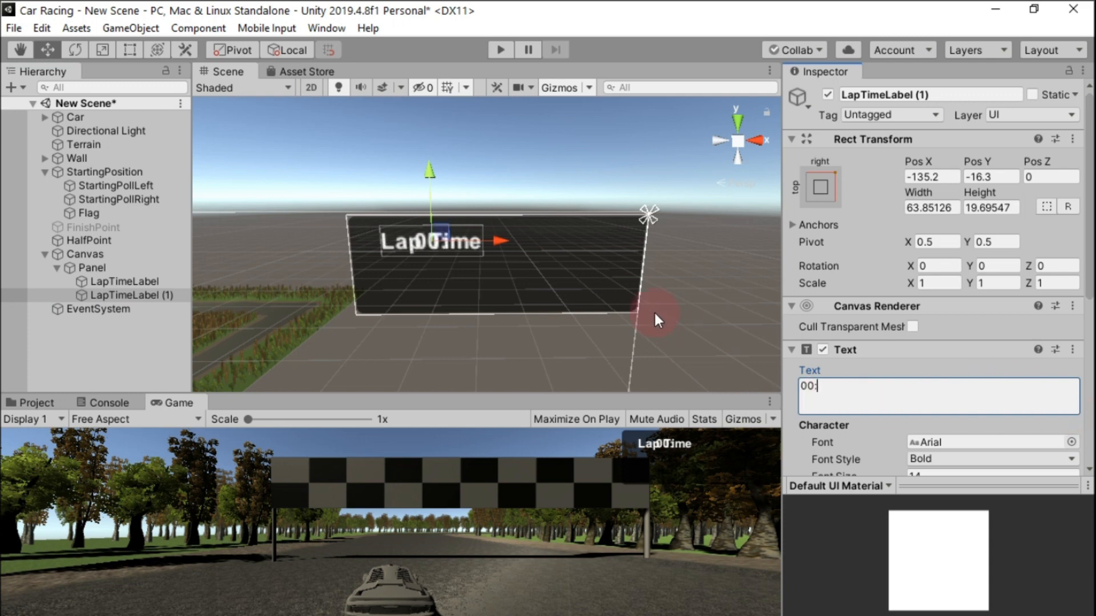
# Move the 00: label to the right of Lap Time and narrow its box to about 31 wide
pyautogui.moveTo(505, 240); pyautogui.dragTo(604, 231)
pyautogui.click(129, 50)
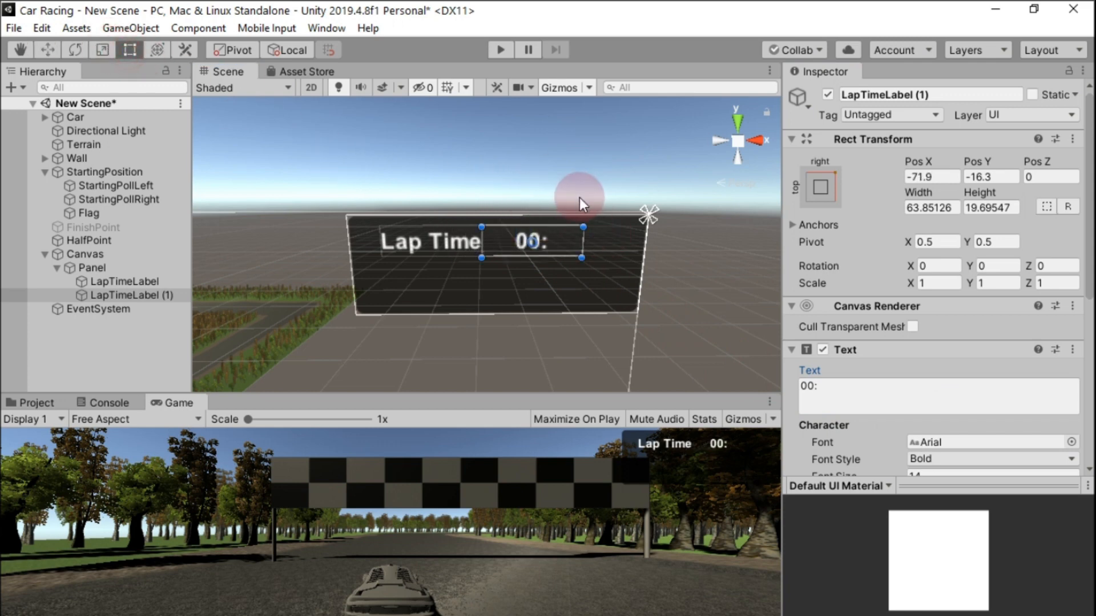
pyautogui.moveTo(589, 251); pyautogui.dragTo(513, 247)
# Add a colon to the Lap Time label's text and widen its box to about 70 to fit
pyautogui.click(456, 240)
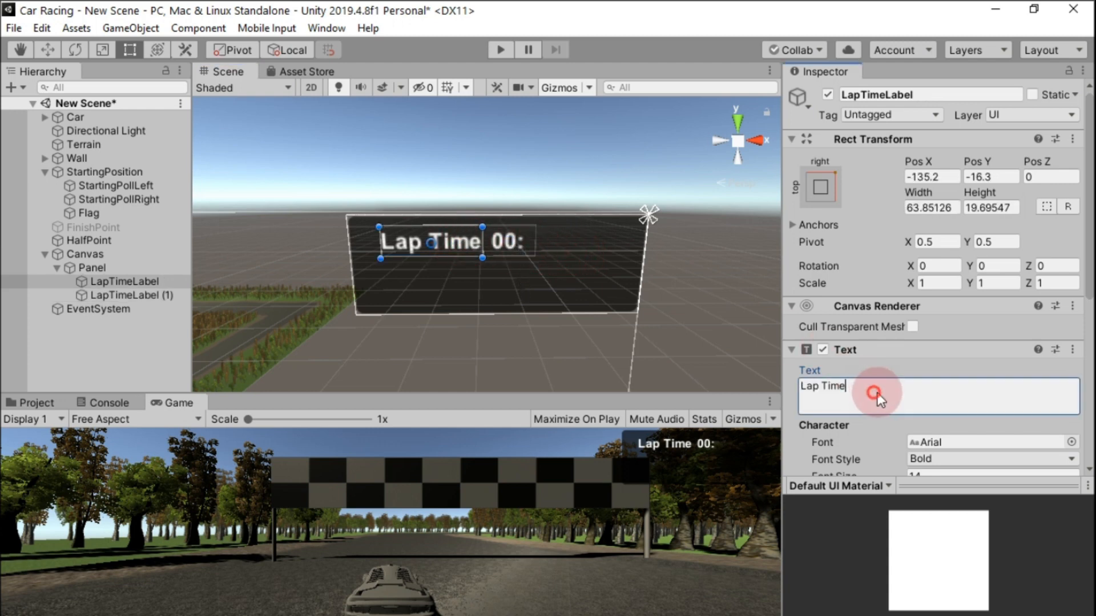
pyautogui.click(892, 389)
pyautogui.click(917, 403)
pyautogui.write(':')
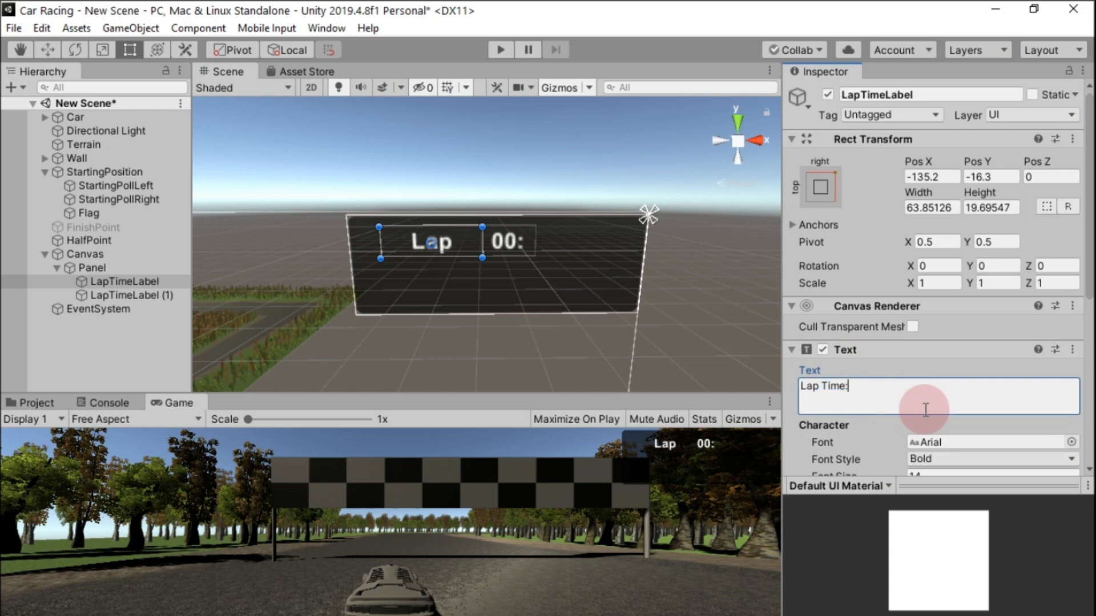
pyautogui.moveTo(482, 258); pyautogui.dragTo(492, 258)
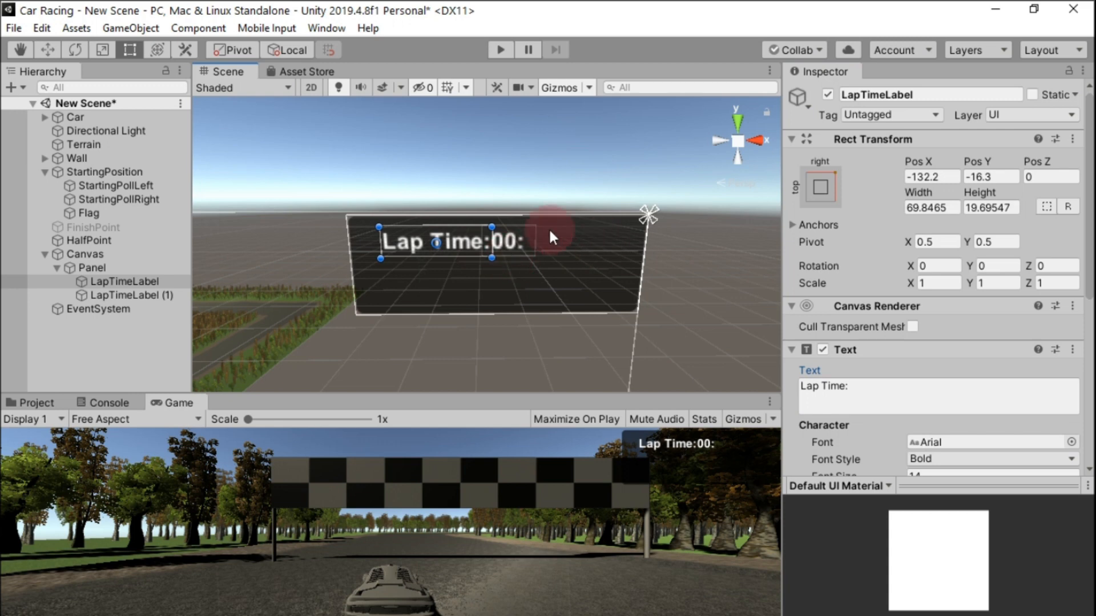
# Shift the 00: label slightly right to about X -82 and rename it as MinLabel
pyautogui.click(183, 291)
pyautogui.moveTo(520, 244); pyautogui.dragTo(540, 242)
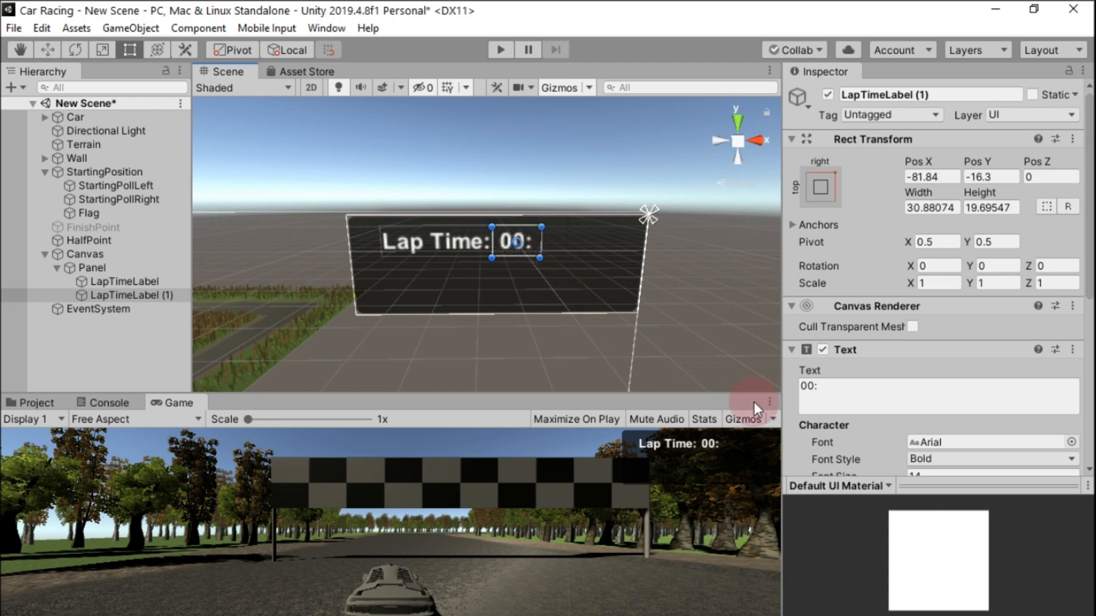
pyautogui.rightClick(119, 293)
pyautogui.click(167, 348)
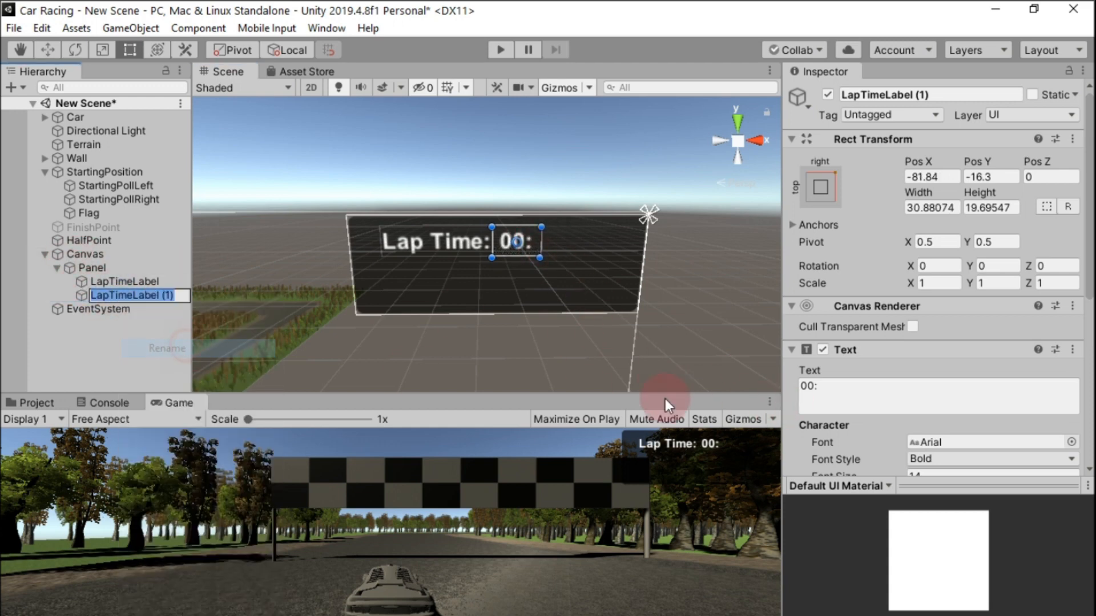
pyautogui.write('MinLabel')
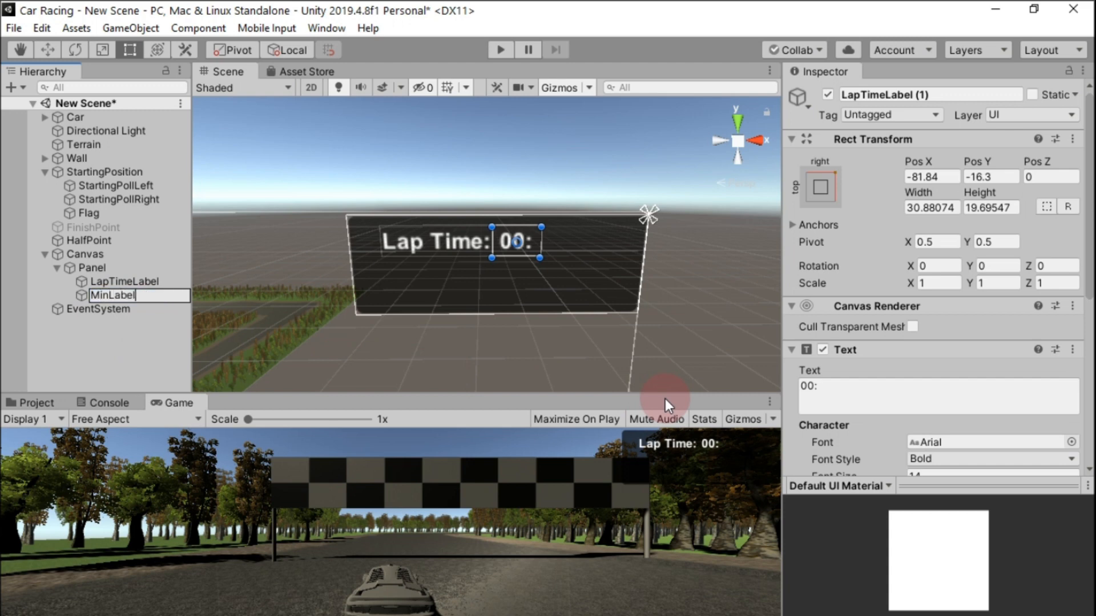
pyautogui.press('Return')
# Duplicate MinLabel, placing the copy to its right at about X -56 with the text "00."
pyautogui.hotkey('ctrl', 'd')
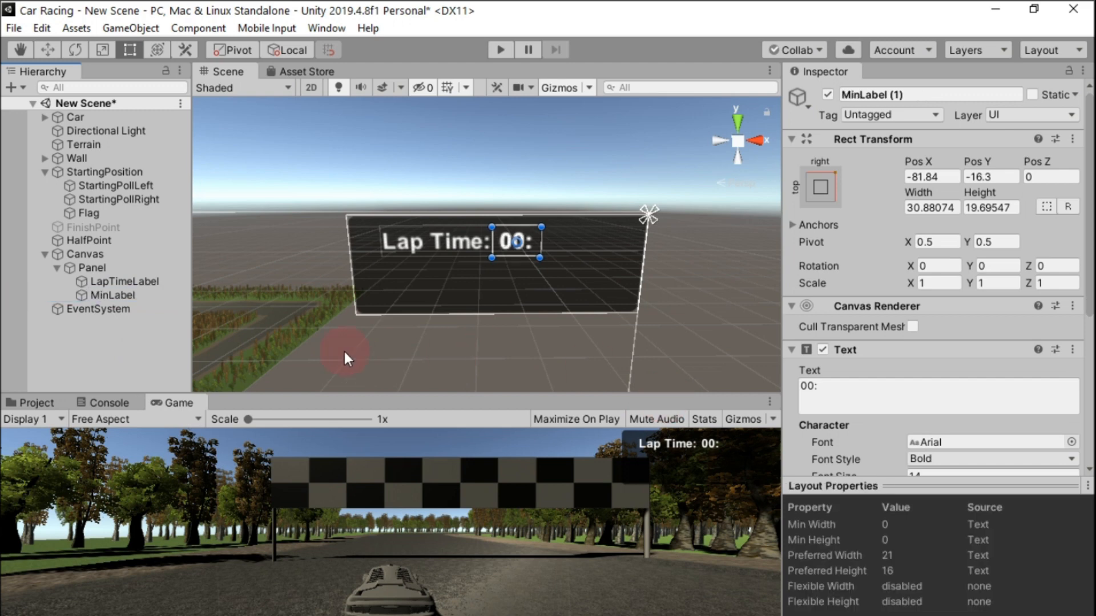
pyautogui.click(48, 50)
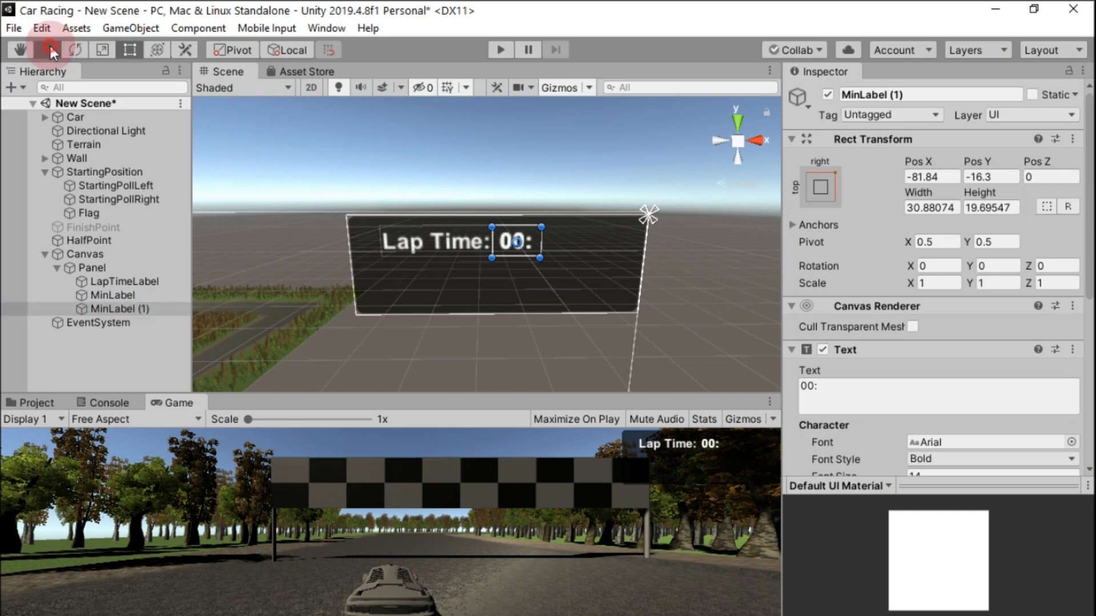
pyautogui.moveTo(591, 240); pyautogui.dragTo(635, 239)
pyautogui.click(904, 411)
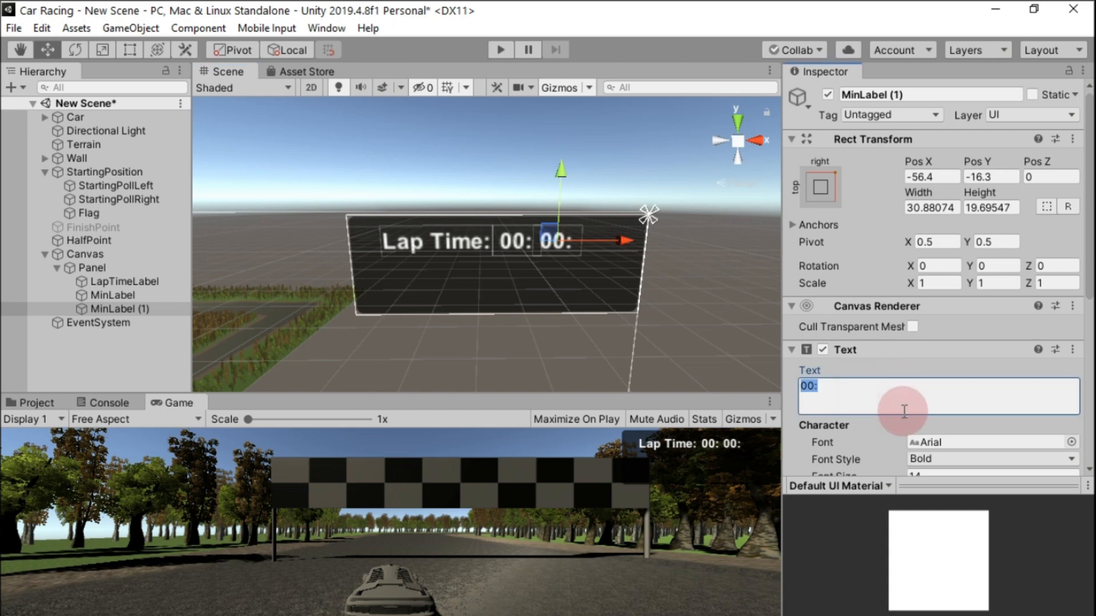
pyautogui.write('00.')
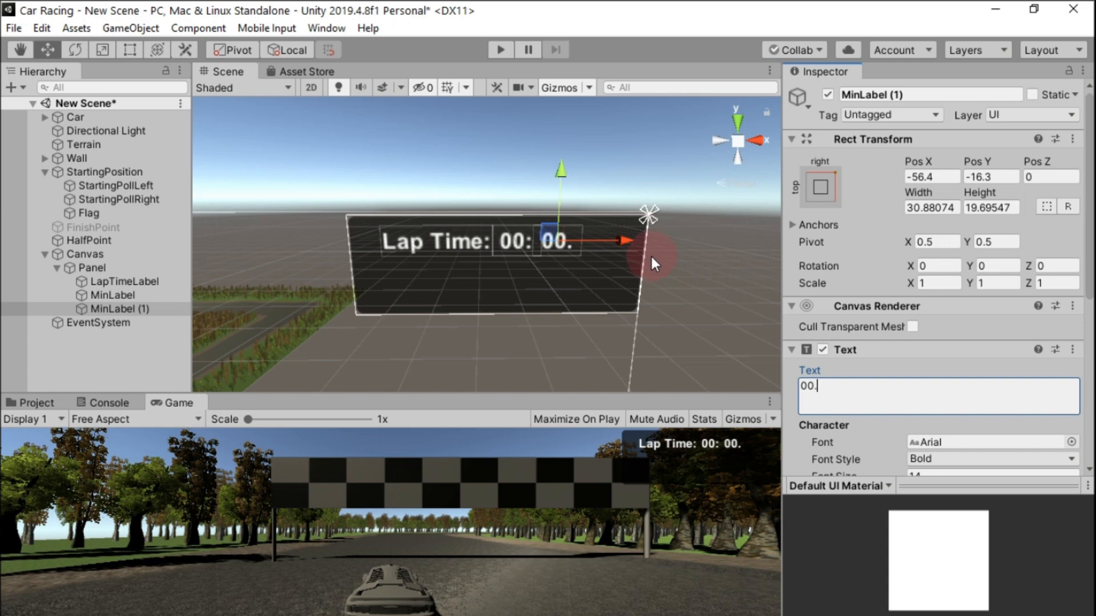
# Duplicate the "00." label, placing the copy to its right at about X -36 with the text 0
pyautogui.click(129, 314)
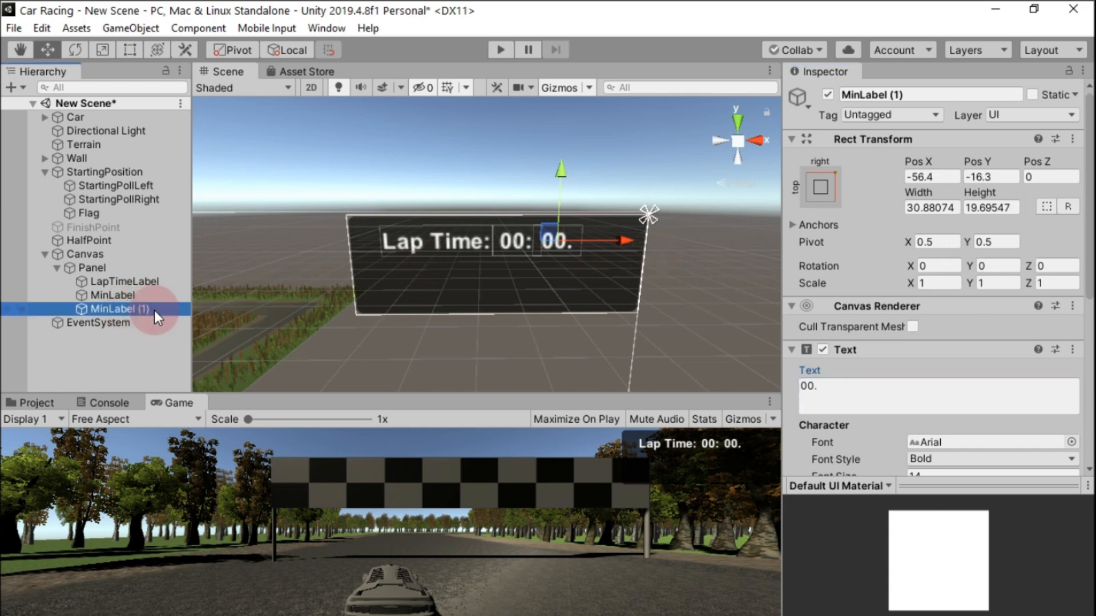
pyautogui.hotkey('ctrl', 'd')
pyautogui.moveTo(629, 242); pyautogui.dragTo(693, 251)
pyautogui.click(856, 380)
pyautogui.doubleClick(899, 392)
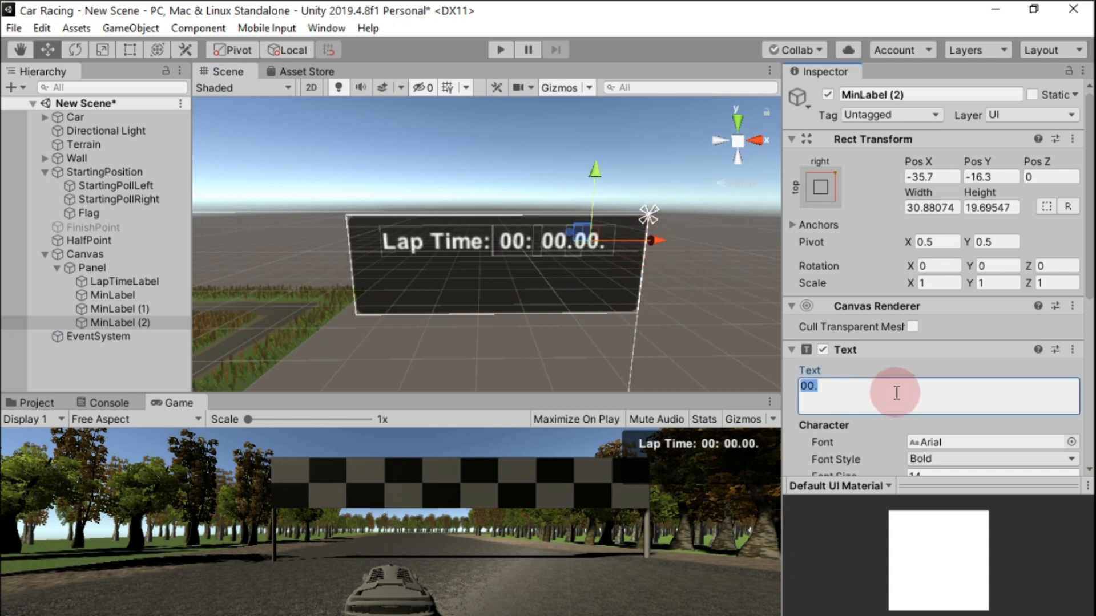
pyautogui.write('0')
# Fine-tune the 0 label's horizontal position to about X -37
pyautogui.click(602, 216)
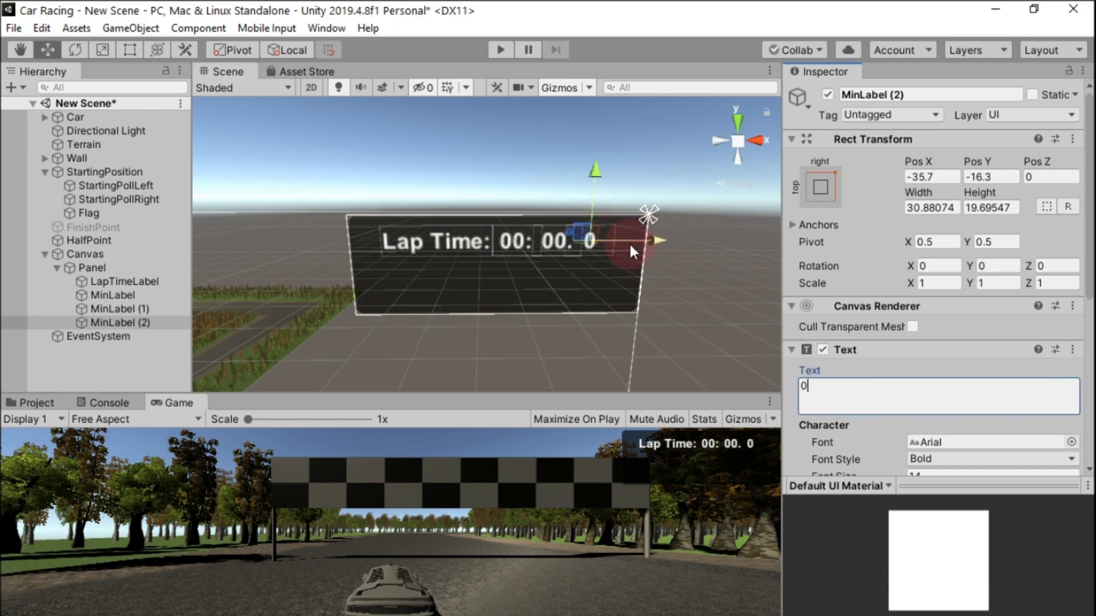
pyautogui.moveTo(650, 239); pyautogui.dragTo(648, 238)
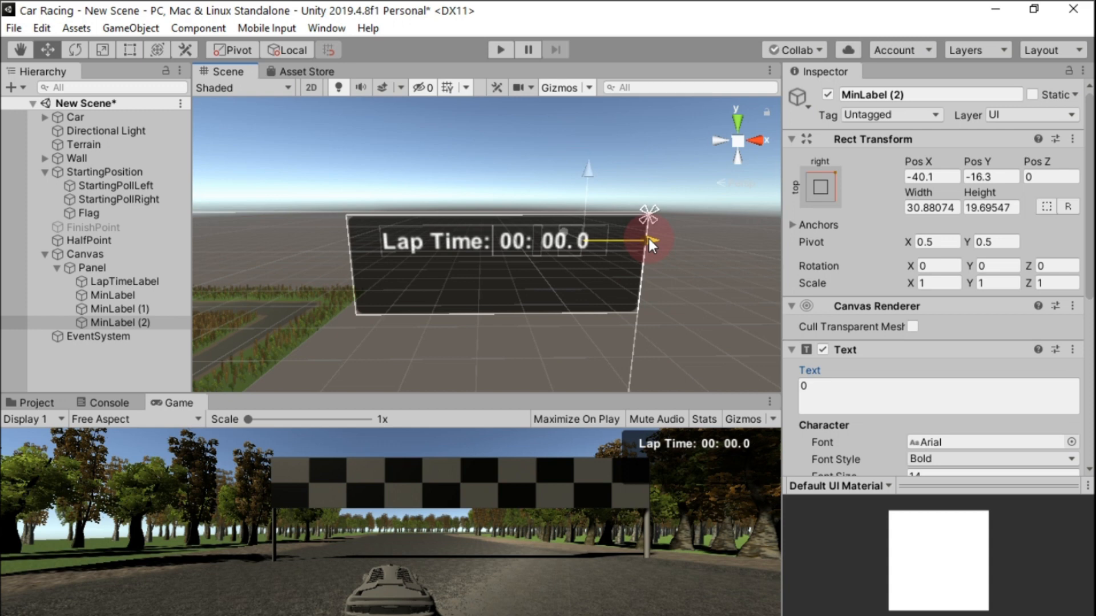
pyautogui.moveTo(649, 238); pyautogui.dragTo(653, 238)
pyautogui.click(605, 472)
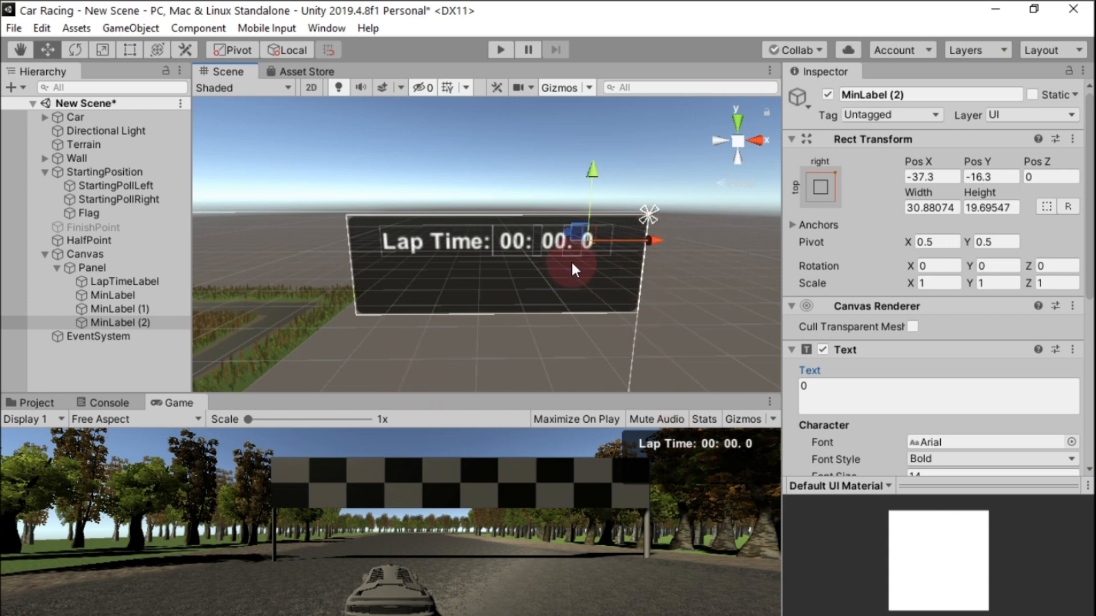
# Rename the seconds label MinLabel (1) as SecLabel and the milliseconds label MinLabel (2) as MiliLabel
pyautogui.rightClick(140, 309)
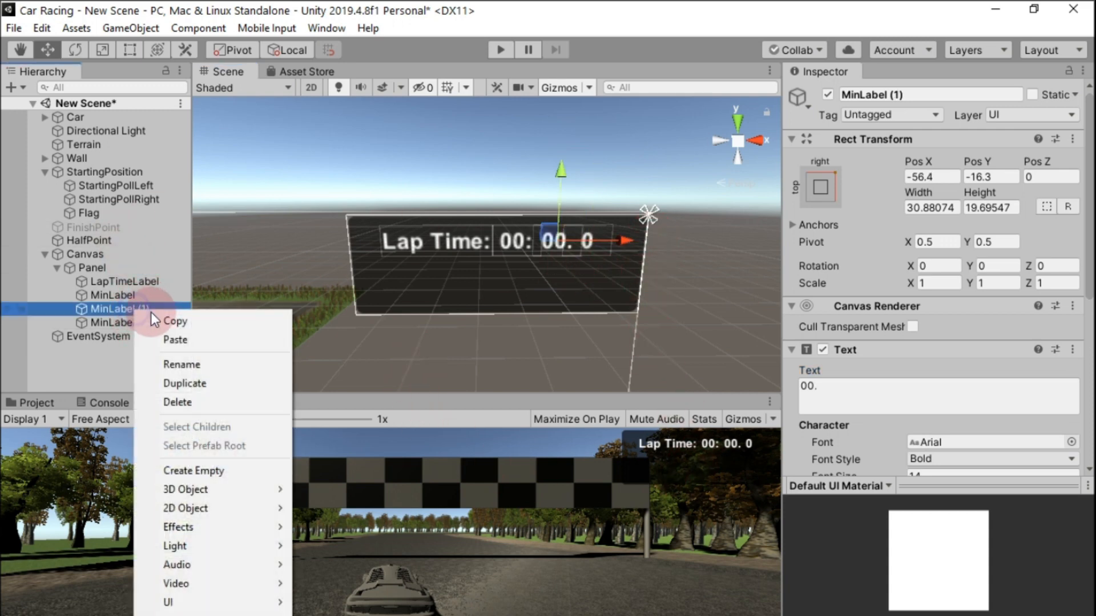
pyautogui.click(192, 365)
pyautogui.write('SecLabel')
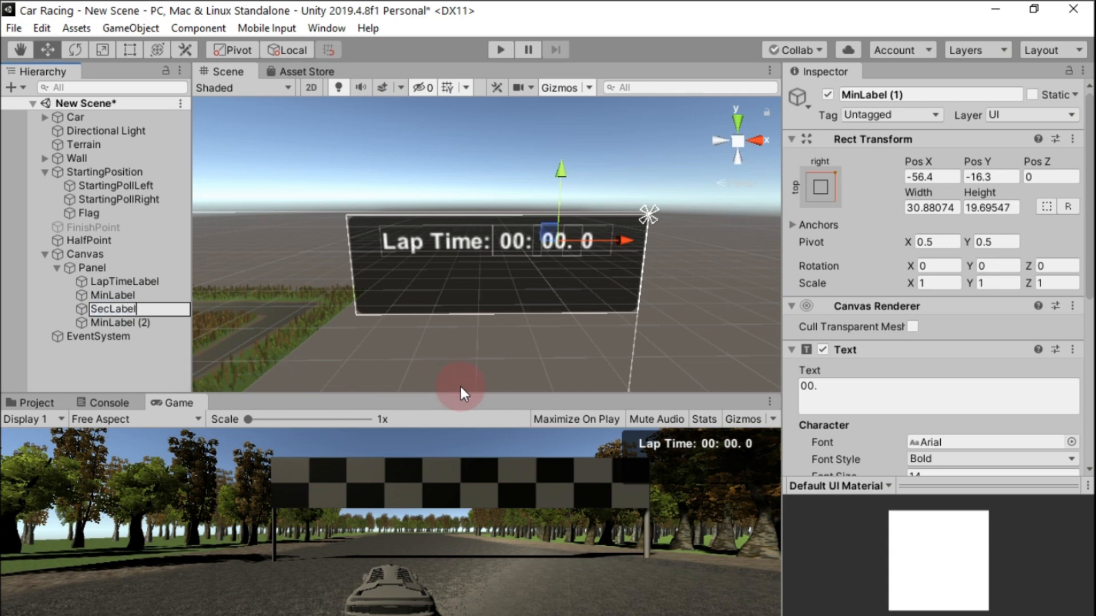
pyautogui.press('Return')
pyautogui.rightClick(130, 321)
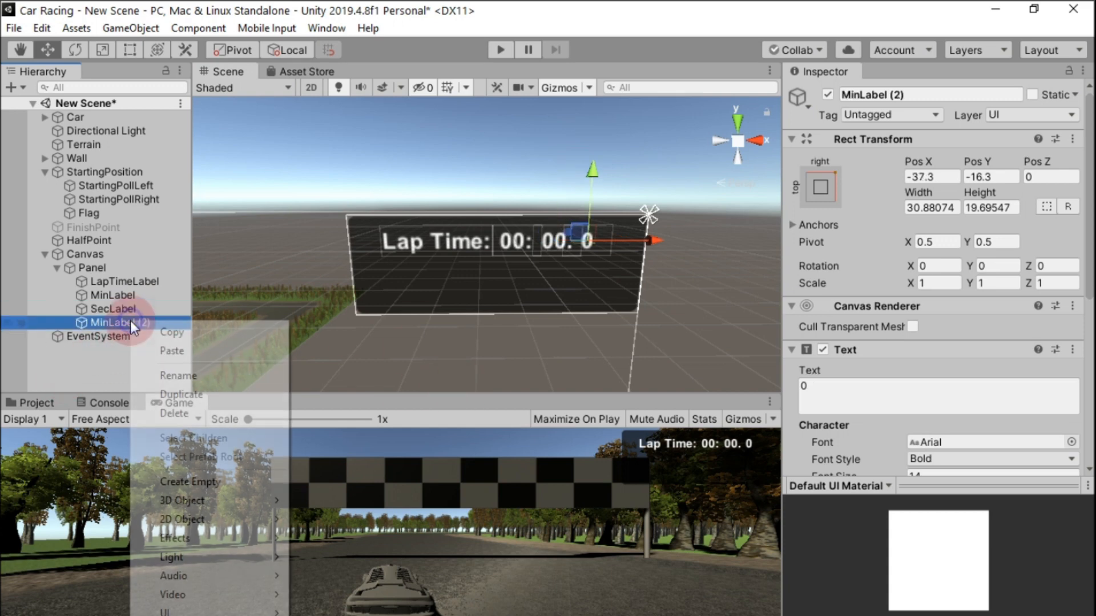
pyautogui.click(180, 375)
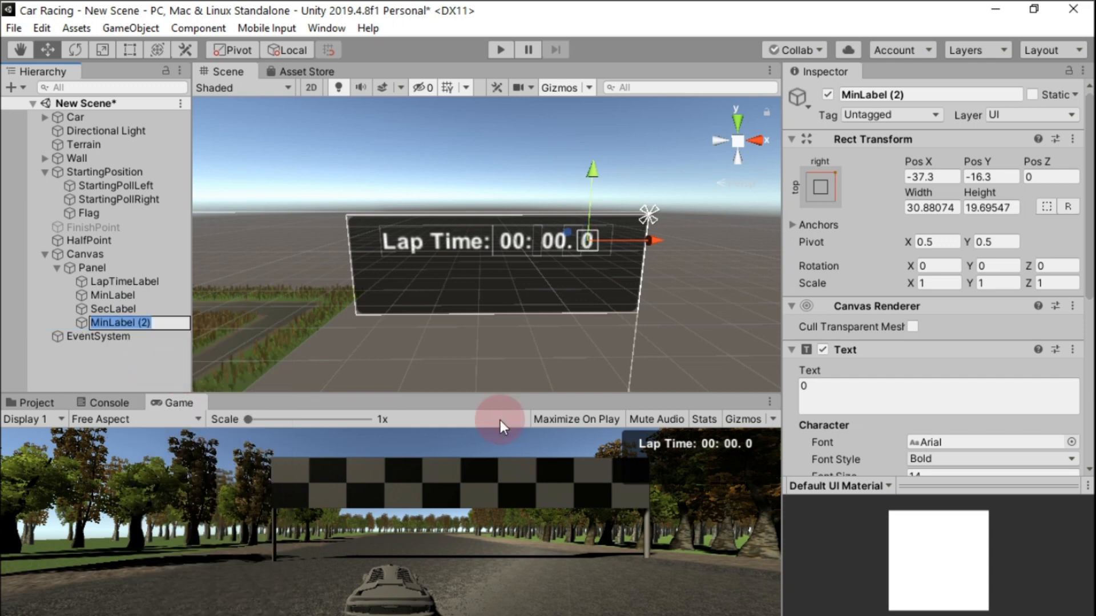
pyautogui.write('MiliLabel')
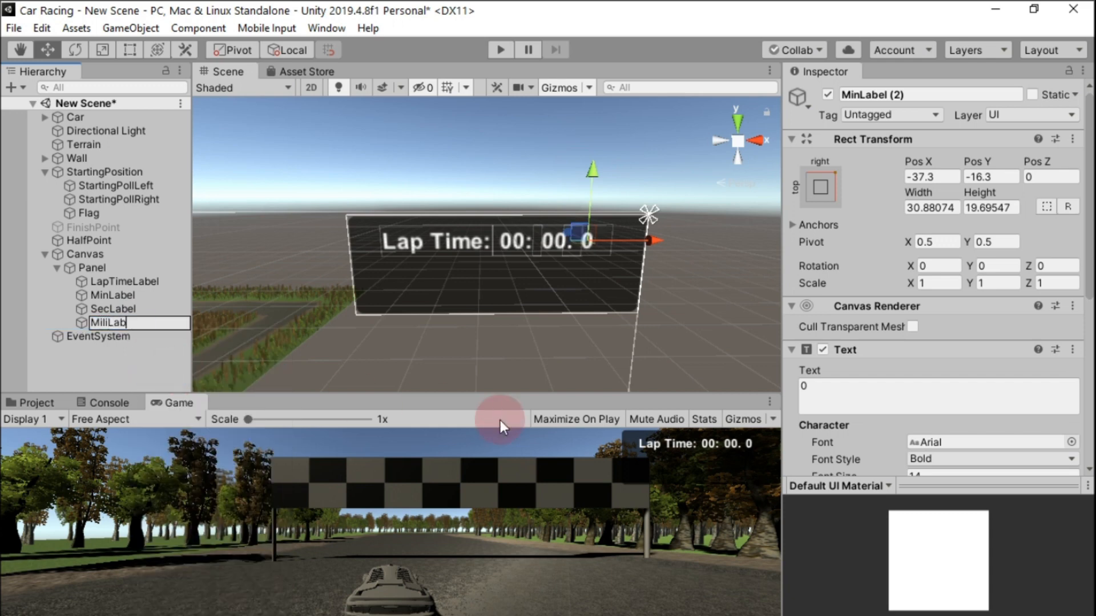
pyautogui.press('Return')
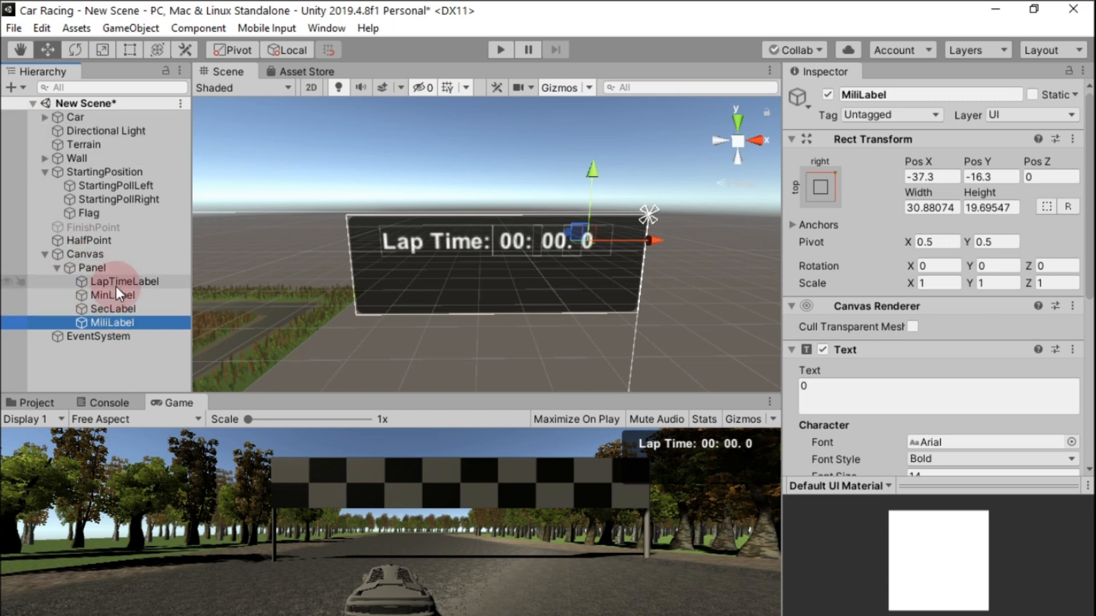
# Create an empty child object in Panel and name it LapTimer
pyautogui.click(107, 272)
pyautogui.rightClick(107, 271)
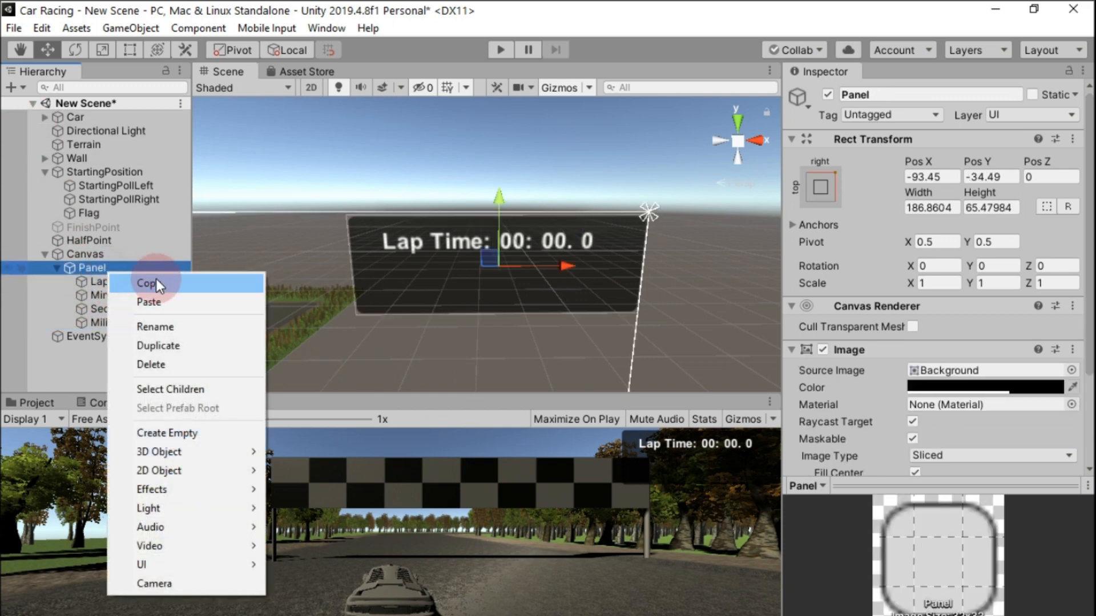
pyautogui.click(186, 438)
pyautogui.rightClick(139, 337)
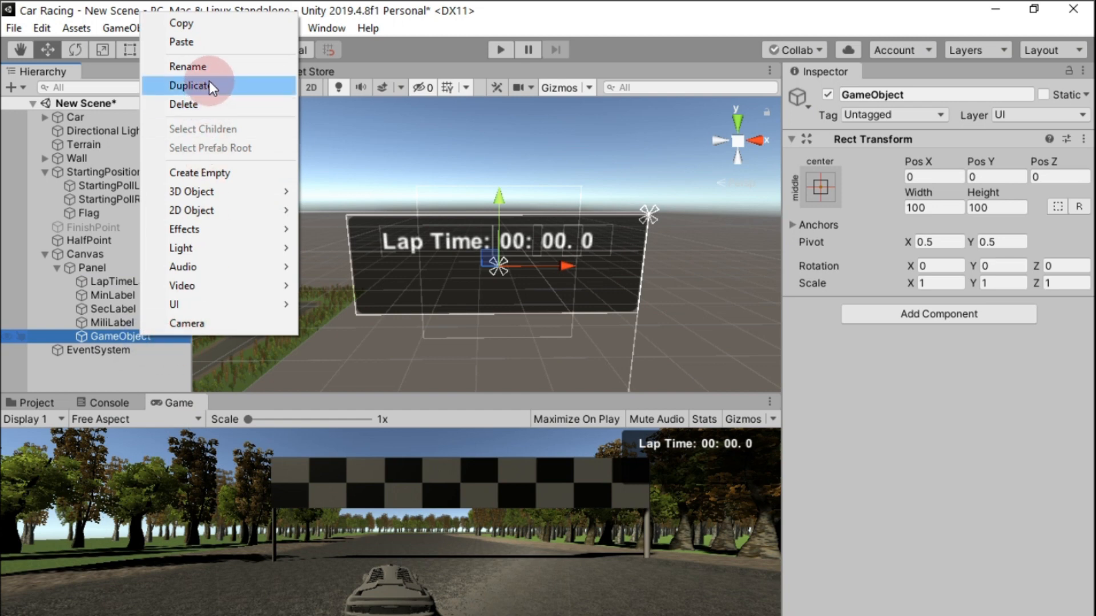
pyautogui.click(188, 67)
pyautogui.write('LapTimer')
pyautogui.press('Return')
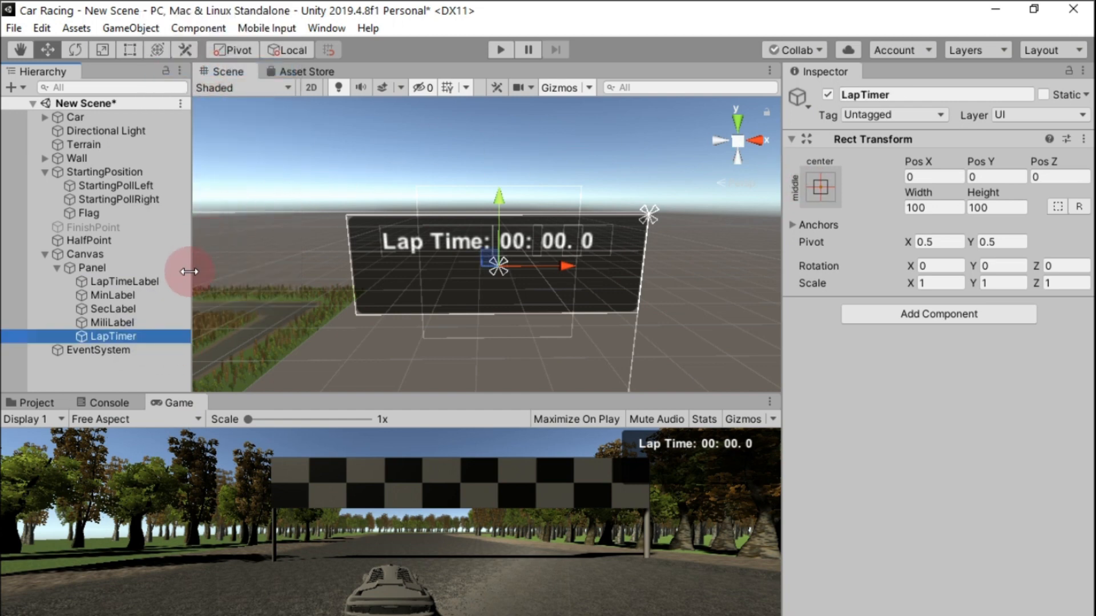
# Nest LapTimeLabel, MinLabel, SecLabel and MiliLabel under the LapTimer object
pyautogui.click(173, 282)
pyautogui.keyDown('shift'); pyautogui.click(131, 295); pyautogui.keyUp('shift')
pyautogui.keyDown('shift'); pyautogui.click(132, 309); pyautogui.keyUp('shift')
pyautogui.keyDown('shift'); pyautogui.click(128, 322); pyautogui.keyUp('shift')
pyautogui.moveTo(128, 322); pyautogui.dragTo(135, 336)
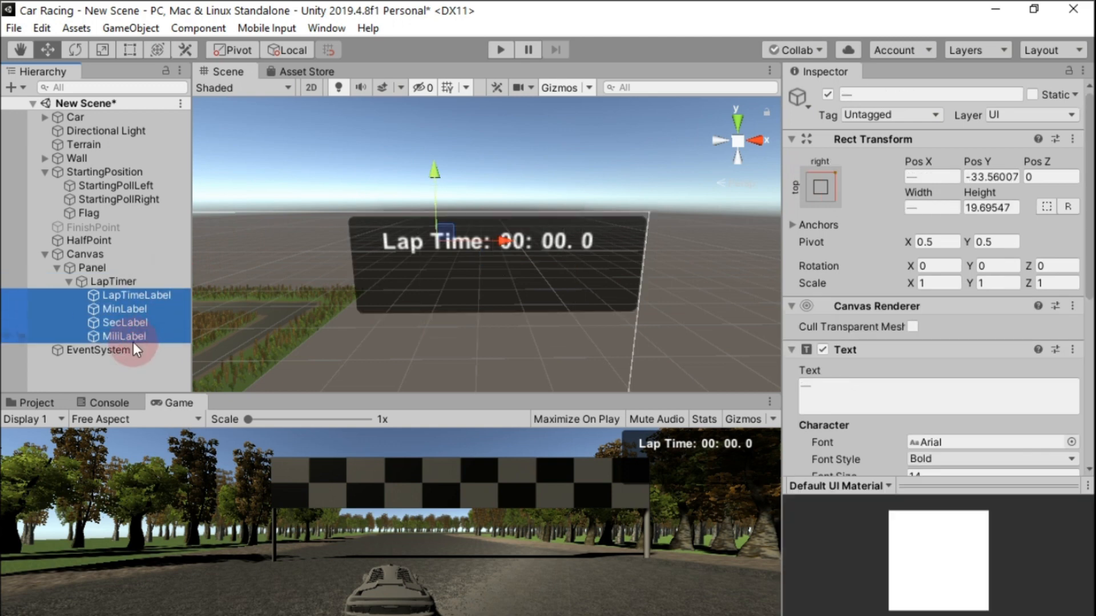
# Shift LapTimer right to about X 15 and narrow the panel from its left edge to about 162 wide
pyautogui.click(122, 280)
pyautogui.moveTo(566, 268); pyautogui.dragTo(591, 264)
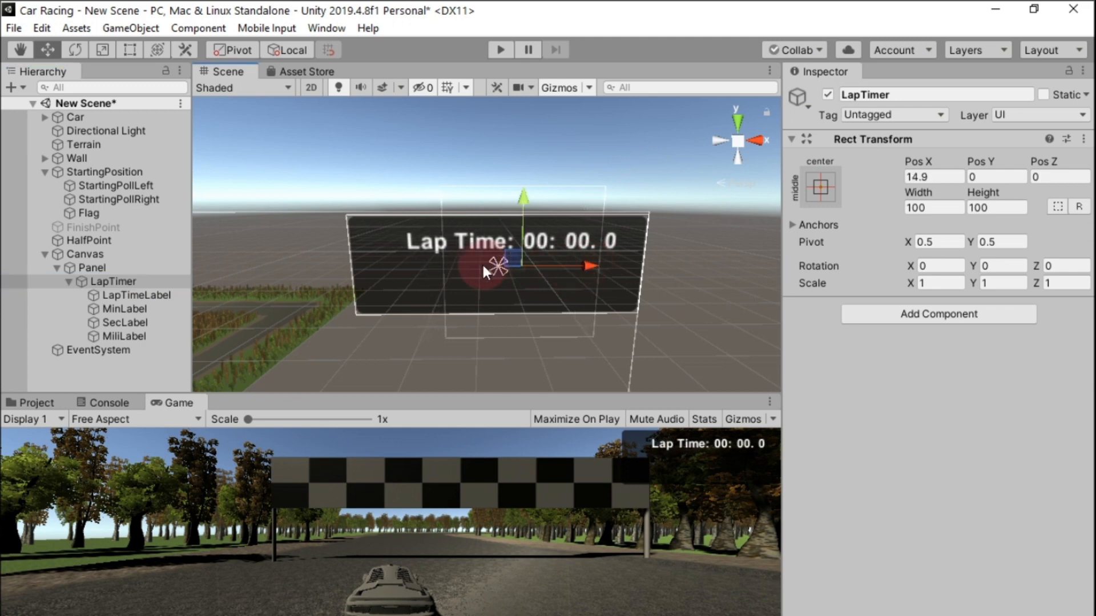
pyautogui.click(358, 263)
pyautogui.click(130, 50)
pyautogui.moveTo(355, 257); pyautogui.dragTo(393, 257)
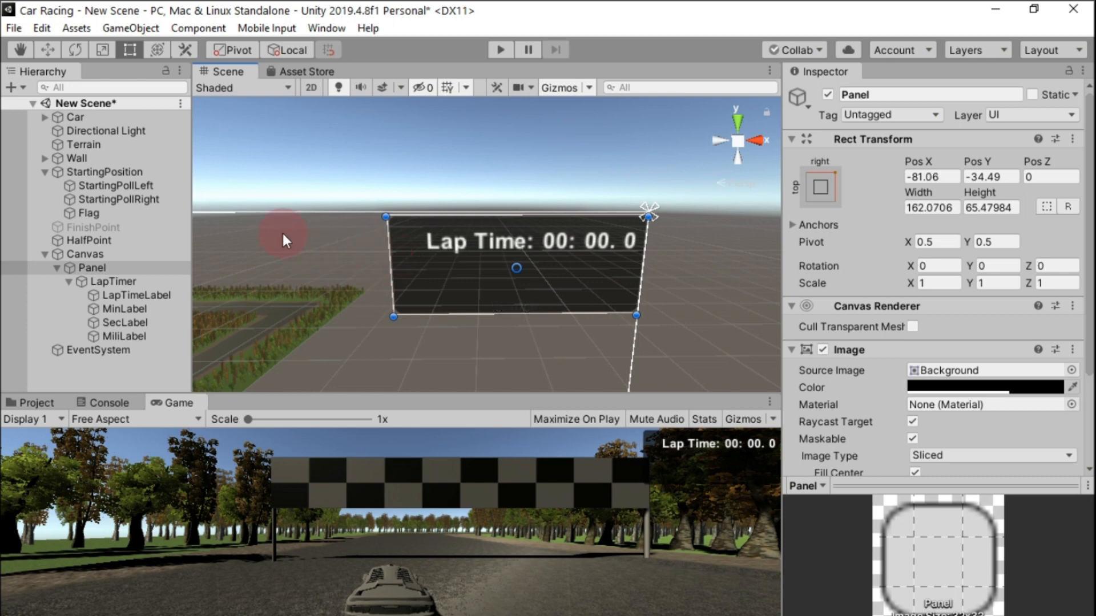
# Reposition LapTimer within the narrowed panel at about X 6.6, Y 0.6
pyautogui.click(124, 281)
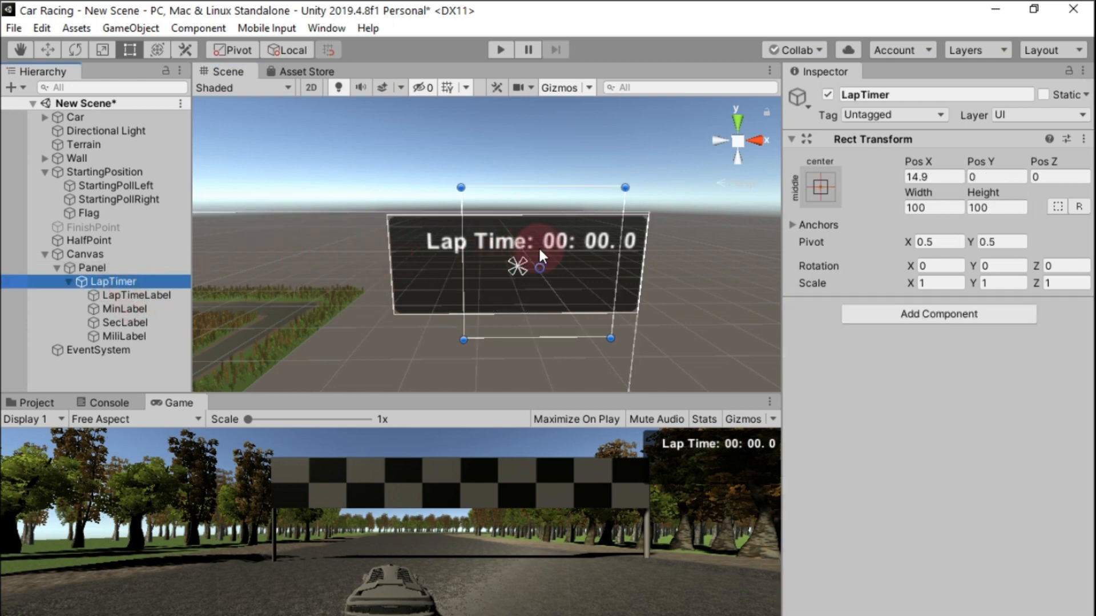
pyautogui.click(57, 50)
pyautogui.click(531, 204)
pyautogui.moveTo(600, 271); pyautogui.dragTo(590, 265)
pyautogui.moveTo(526, 195); pyautogui.dragTo(525, 187)
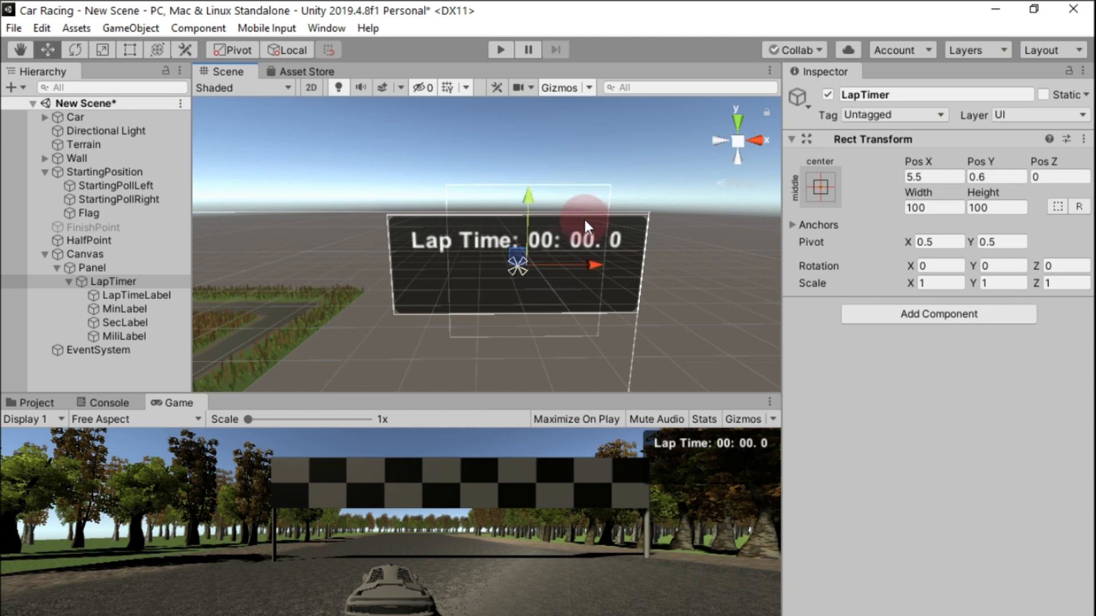
pyautogui.moveTo(598, 256); pyautogui.dragTo(600, 258)
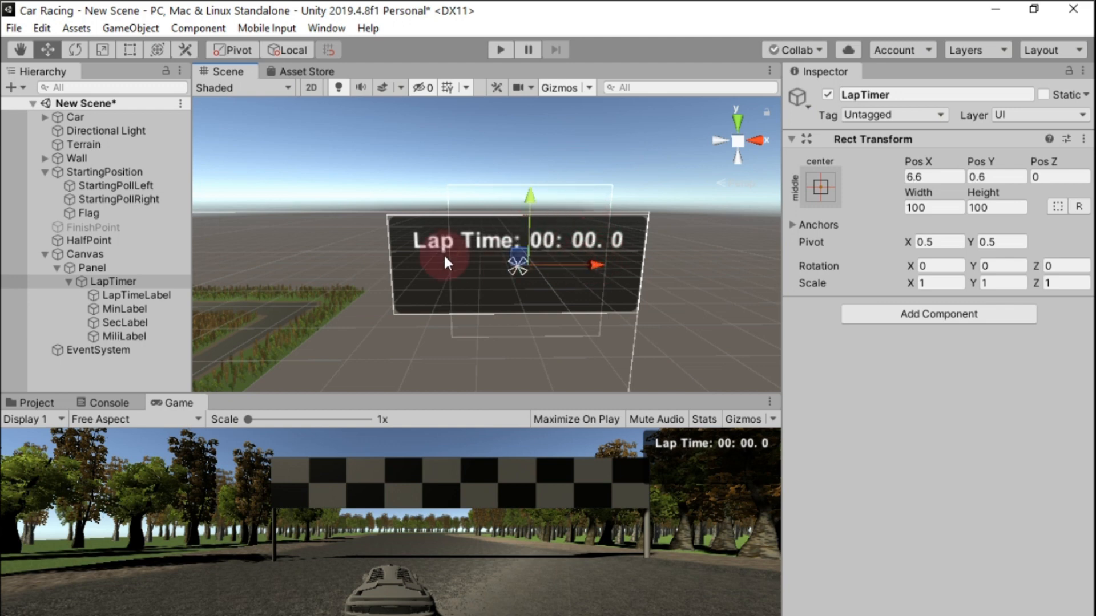
# Collapse the LapTimer group and add a Raw Image as a child of Panel
pyautogui.click(72, 282)
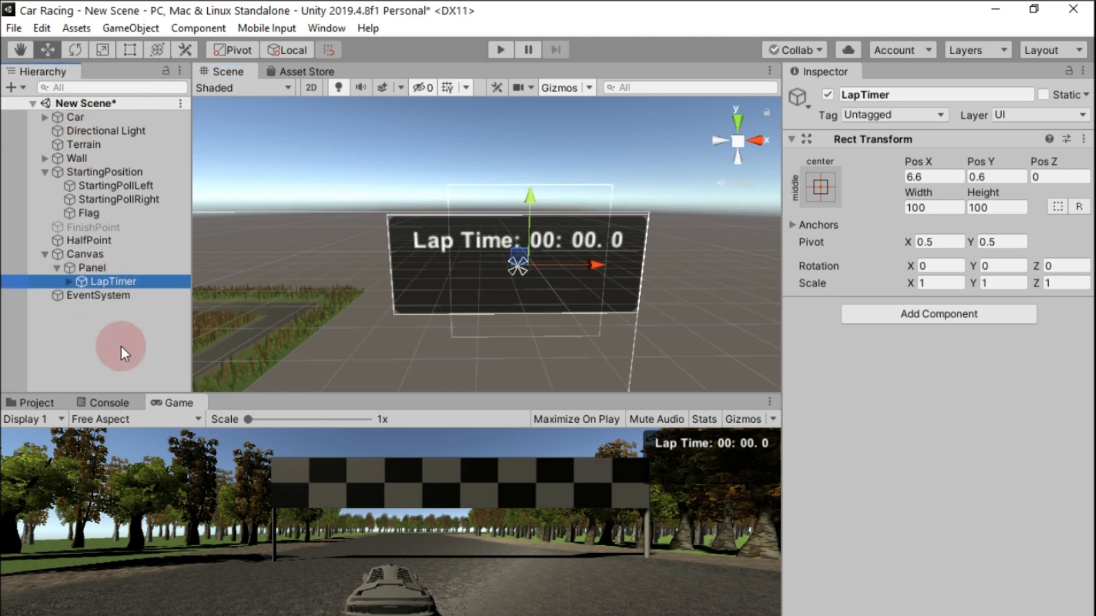
pyautogui.rightClick(81, 270)
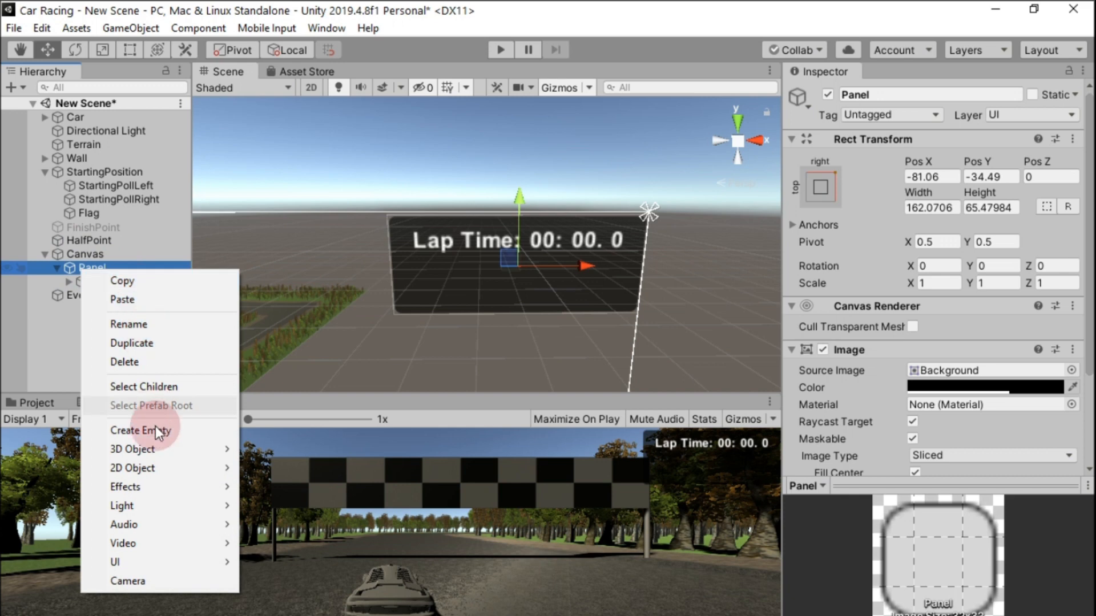
pyautogui.moveTo(204, 558)
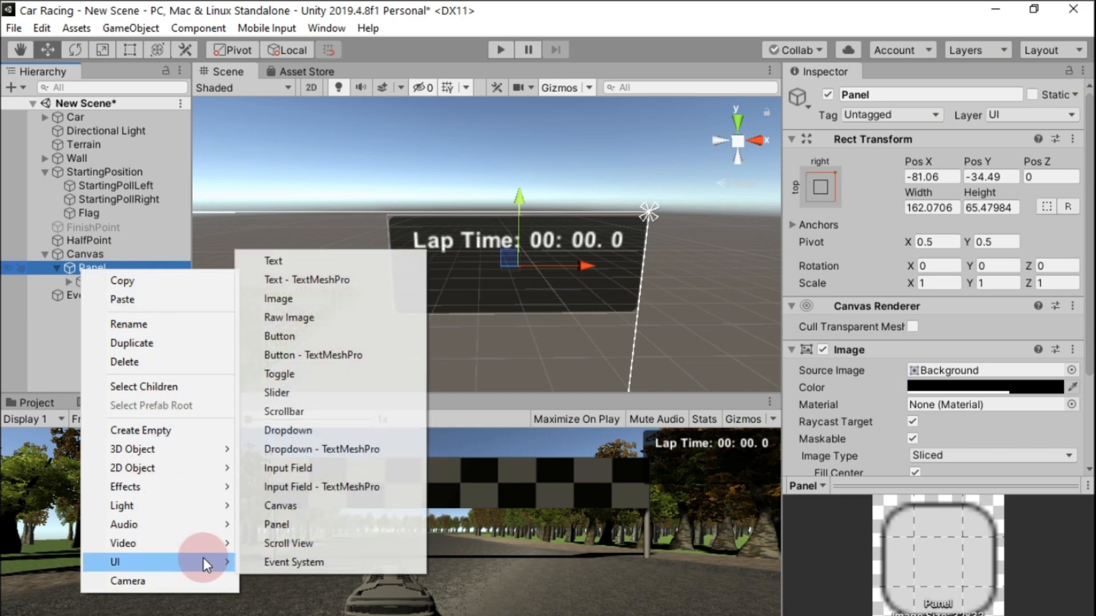
pyautogui.click(307, 320)
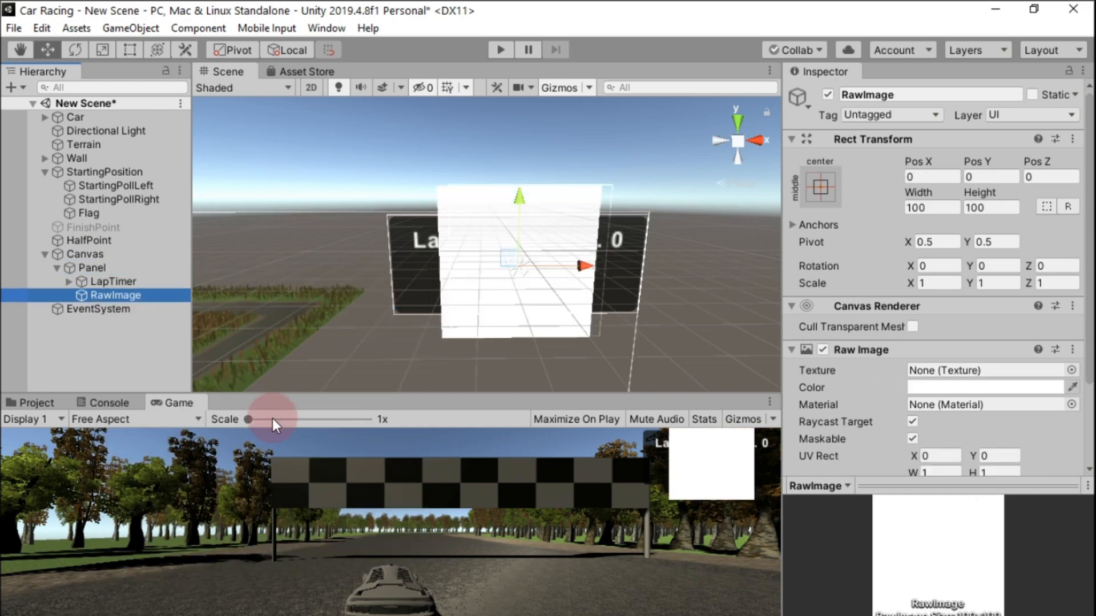
# Flatten the raw image from its lower edge into a thin bar and set its height to 3
pyautogui.click(130, 50)
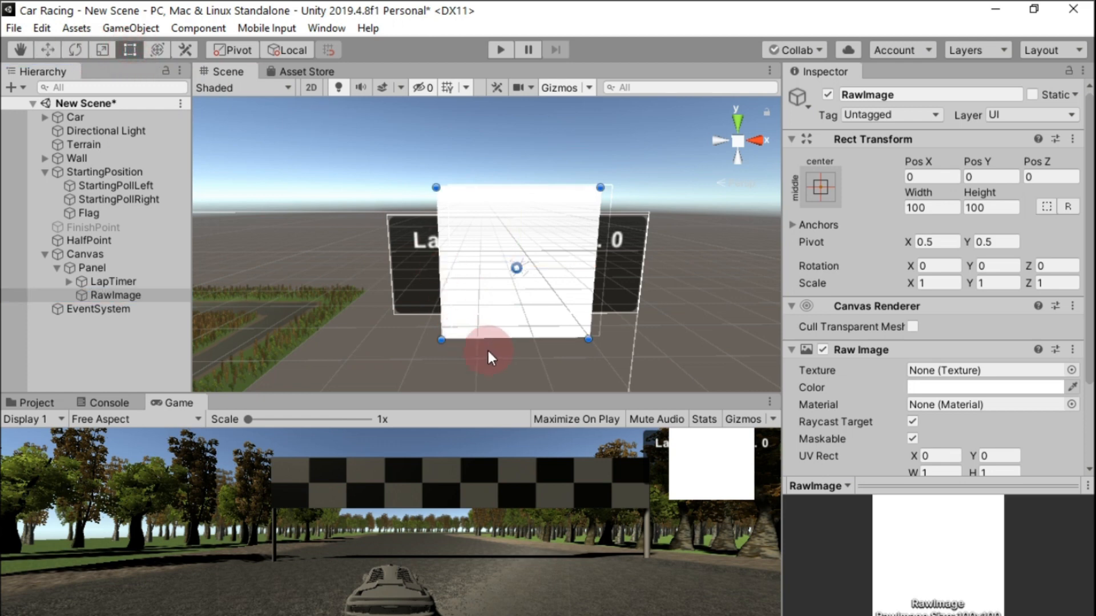
pyautogui.moveTo(507, 335); pyautogui.dragTo(513, 204)
pyautogui.click(996, 206)
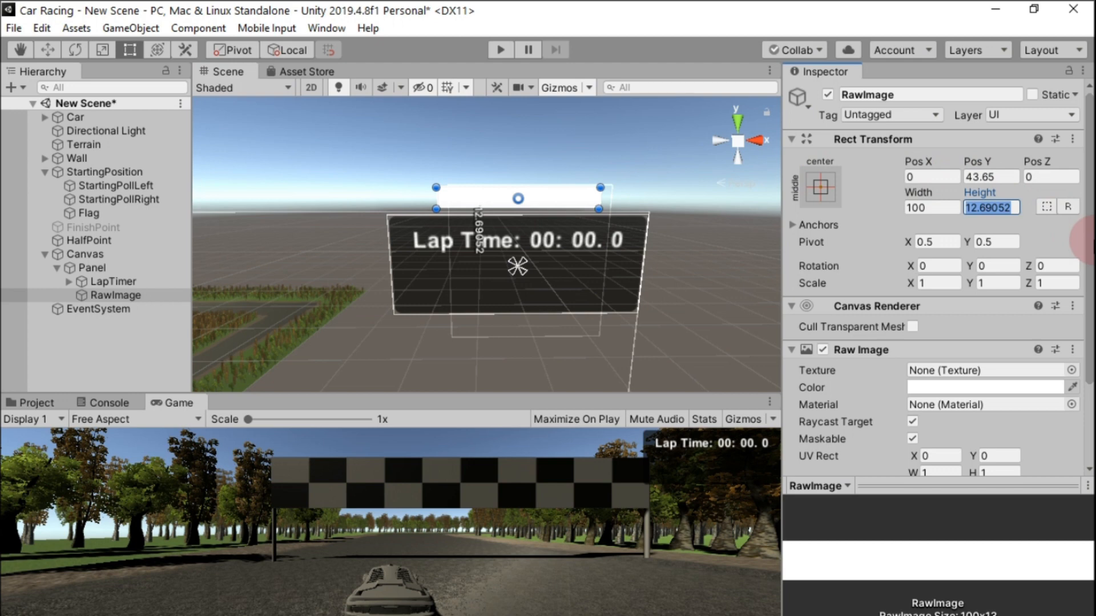
pyautogui.write('10')
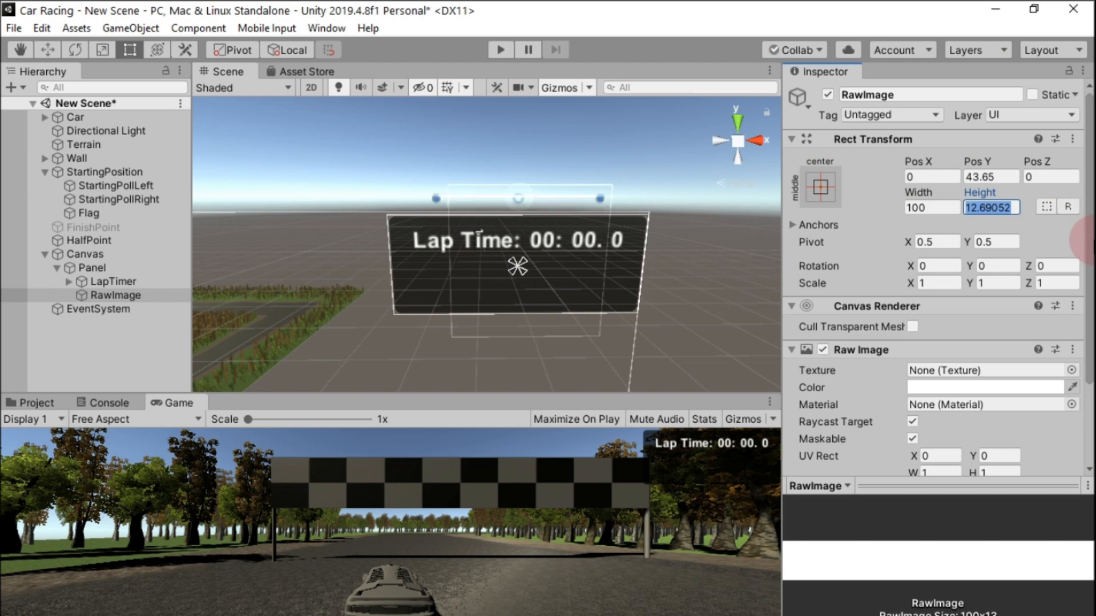
pyautogui.press('BackSpace')
pyautogui.press('BackSpace')
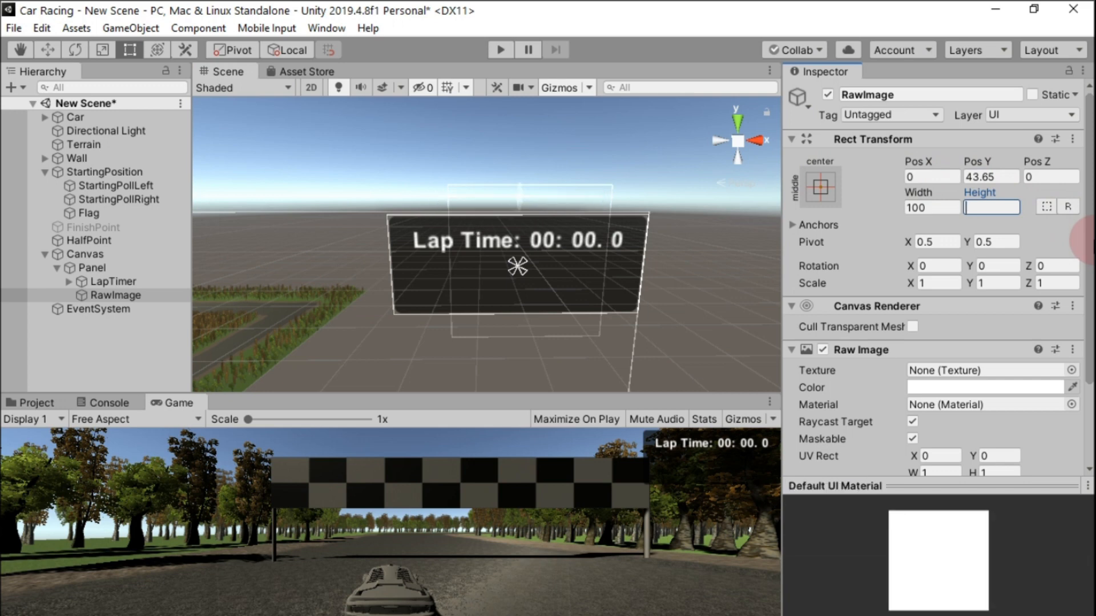
pyautogui.write('6')
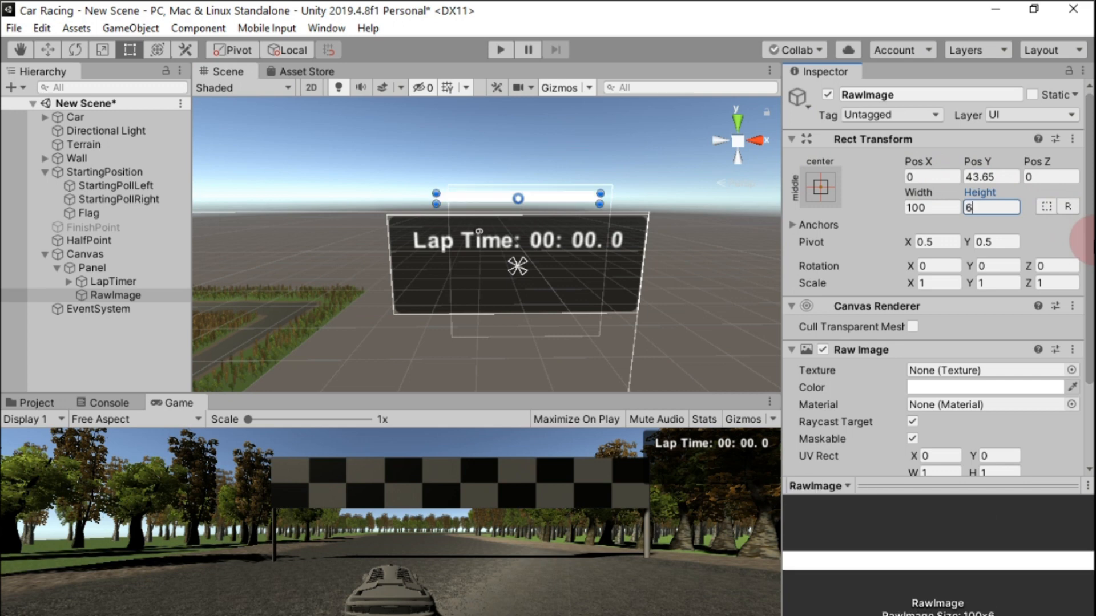
pyautogui.press('BackSpace')
pyautogui.write('5')
pyautogui.press('BackSpace')
pyautogui.write('4')
pyautogui.press('BackSpace')
pyautogui.write('3')
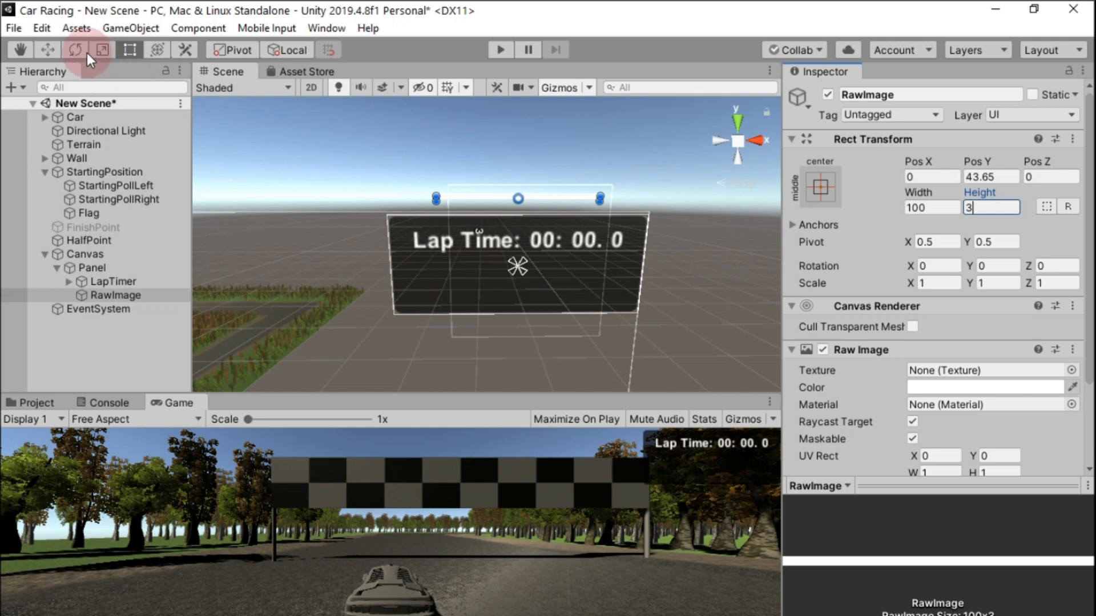
# Move the white bar down to about Y 1.3, beneath the lap time text, and set its width to 160
pyautogui.click(51, 48)
pyautogui.moveTo(521, 149); pyautogui.dragTo(518, 190)
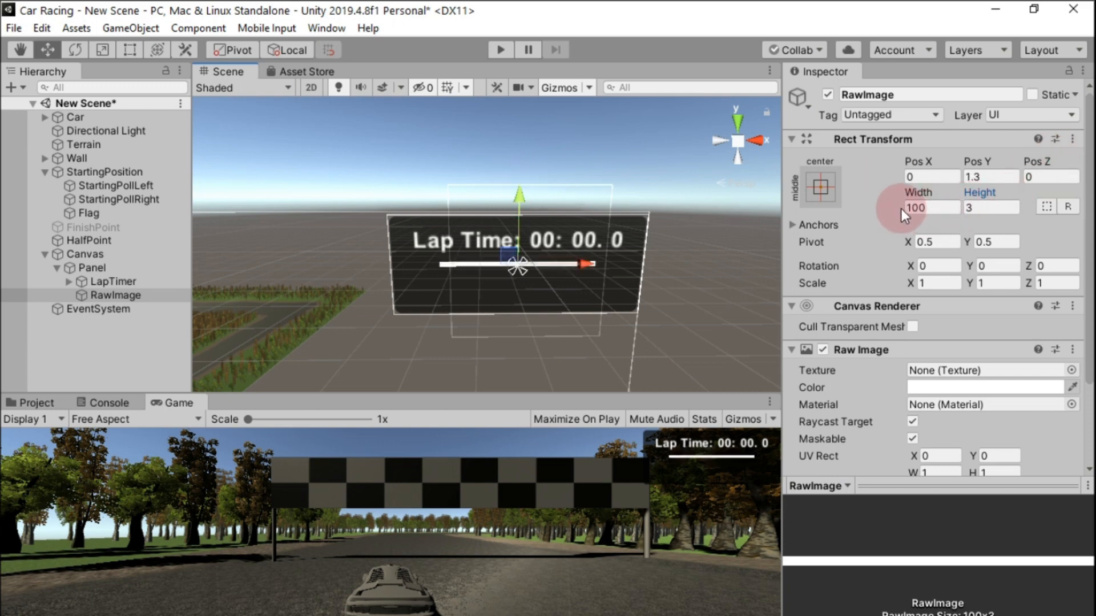
pyautogui.click(921, 207)
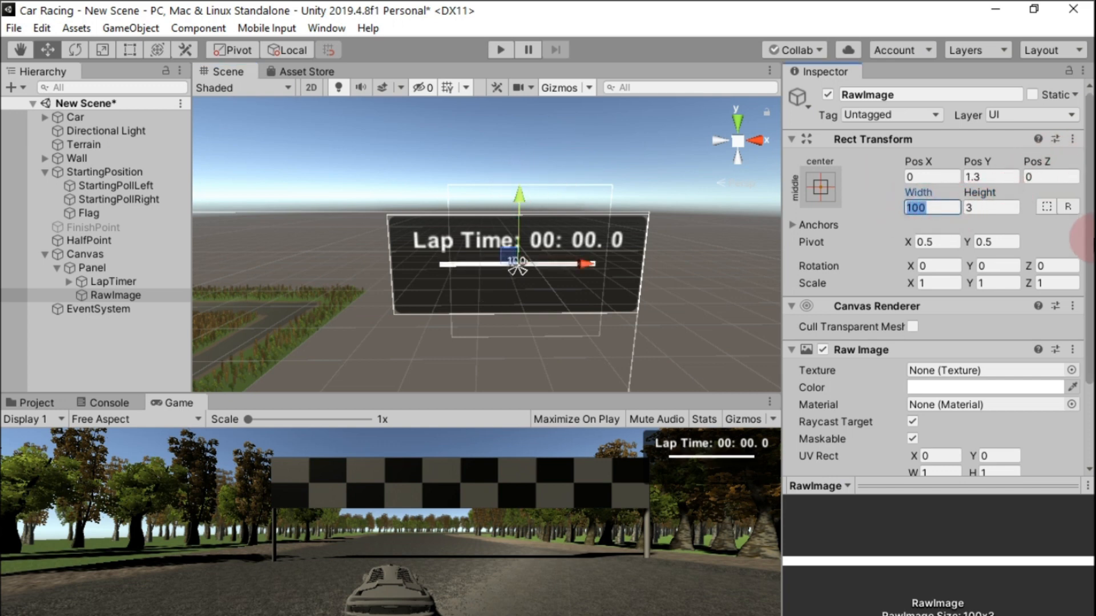
pyautogui.write('250')
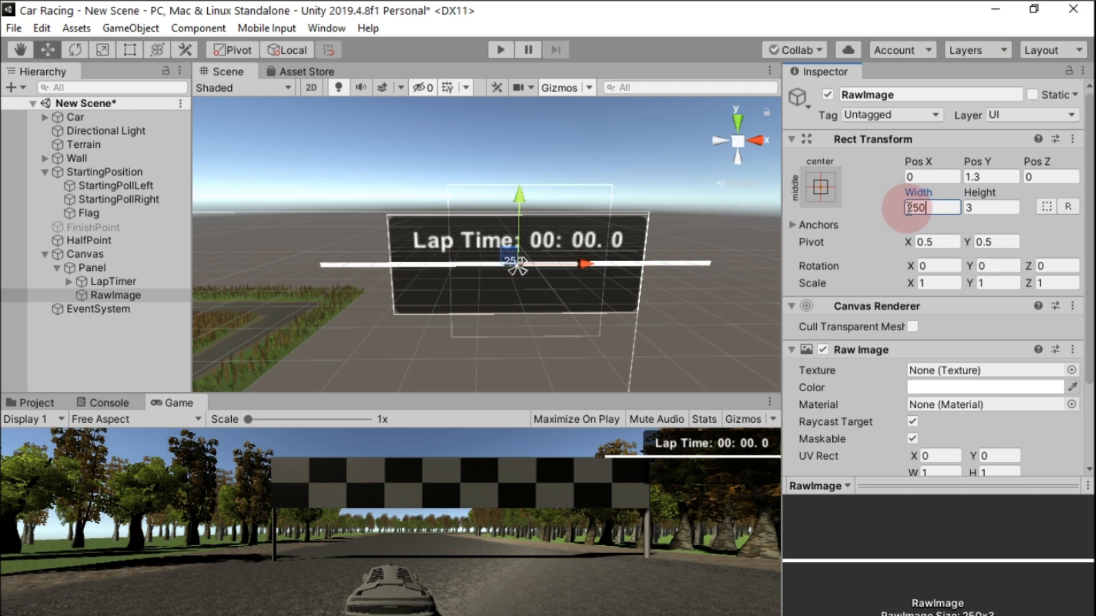
pyautogui.doubleClick(917, 207)
pyautogui.write('1')
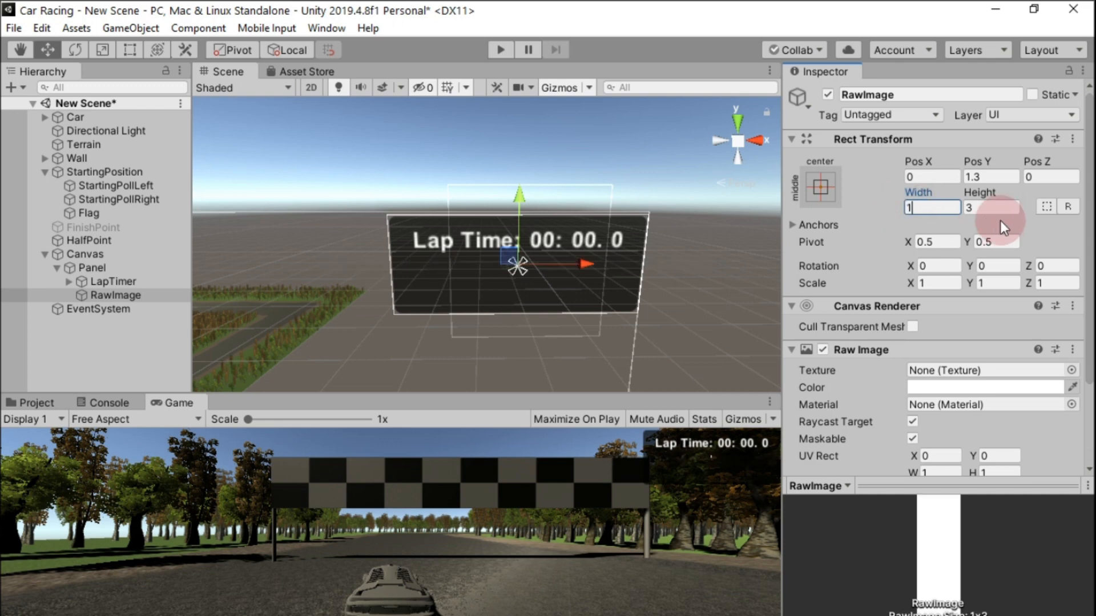
pyautogui.press('BackSpace')
pyautogui.write('200')
pyautogui.press('BackSpace')
pyautogui.press('BackSpace')
pyautogui.press('BackSpace')
pyautogui.write('160')
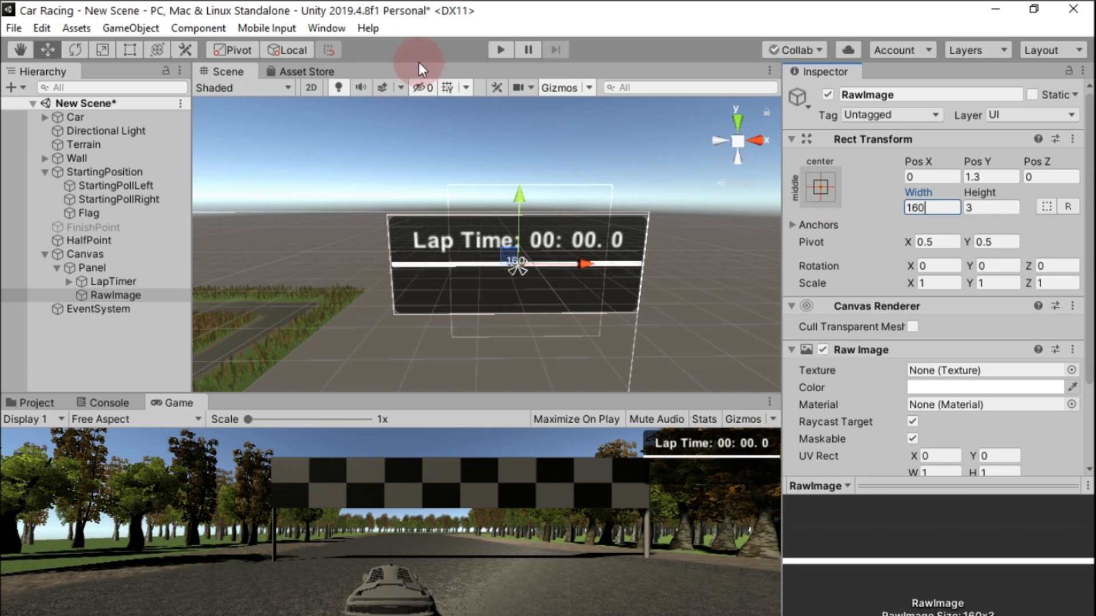
# Widen the white bar to 163 and align it horizontally with the panel at X 0
pyautogui.moveTo(577, 263); pyautogui.dragTo(580, 262)
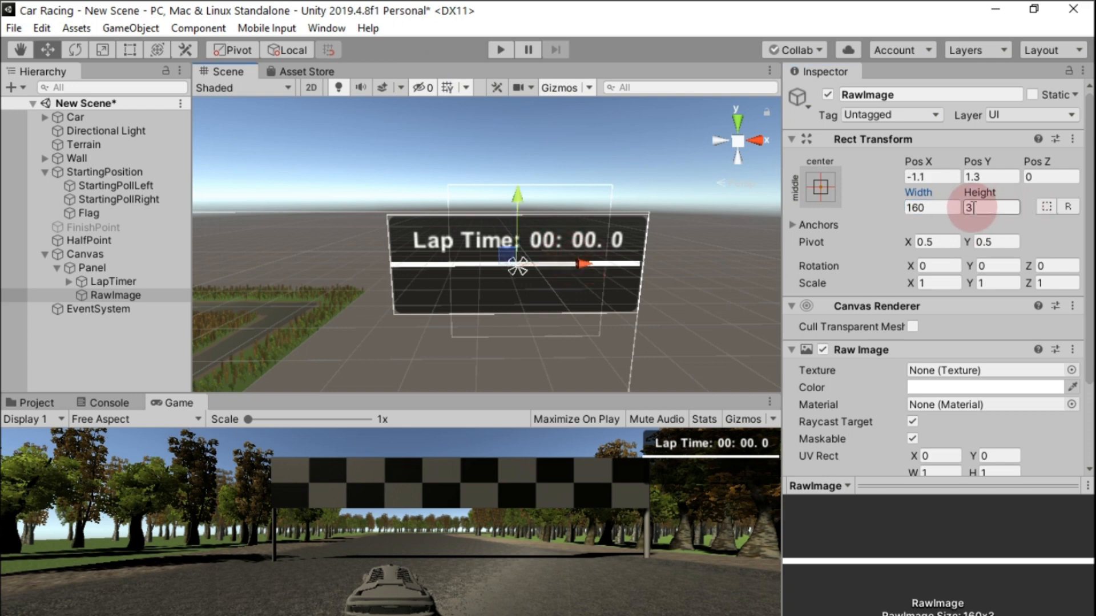
pyautogui.click(940, 207)
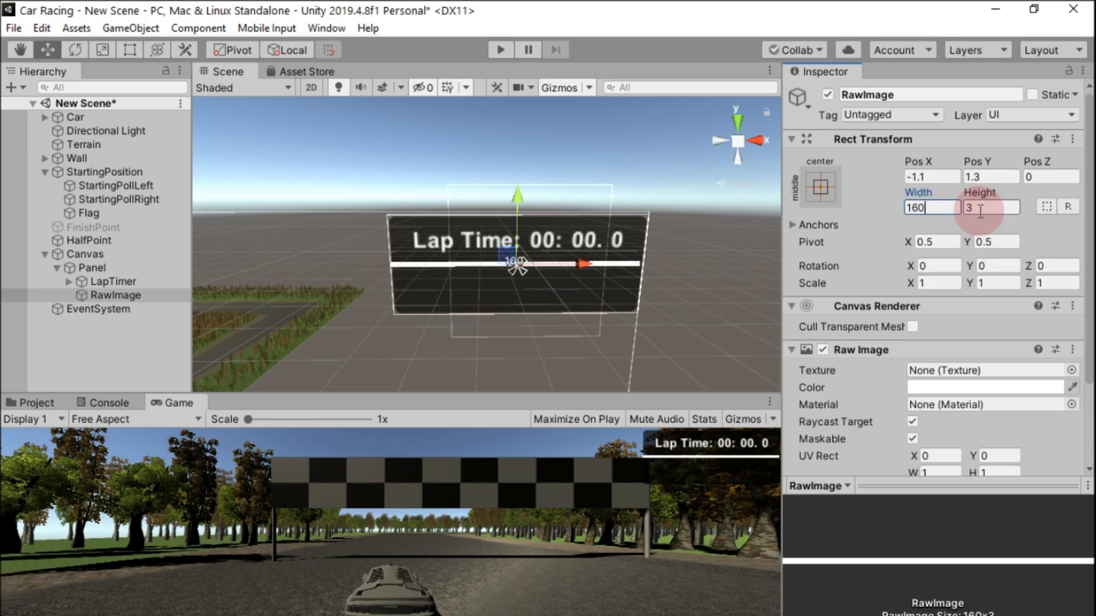
pyautogui.press('BackSpace')
pyautogui.write('3')
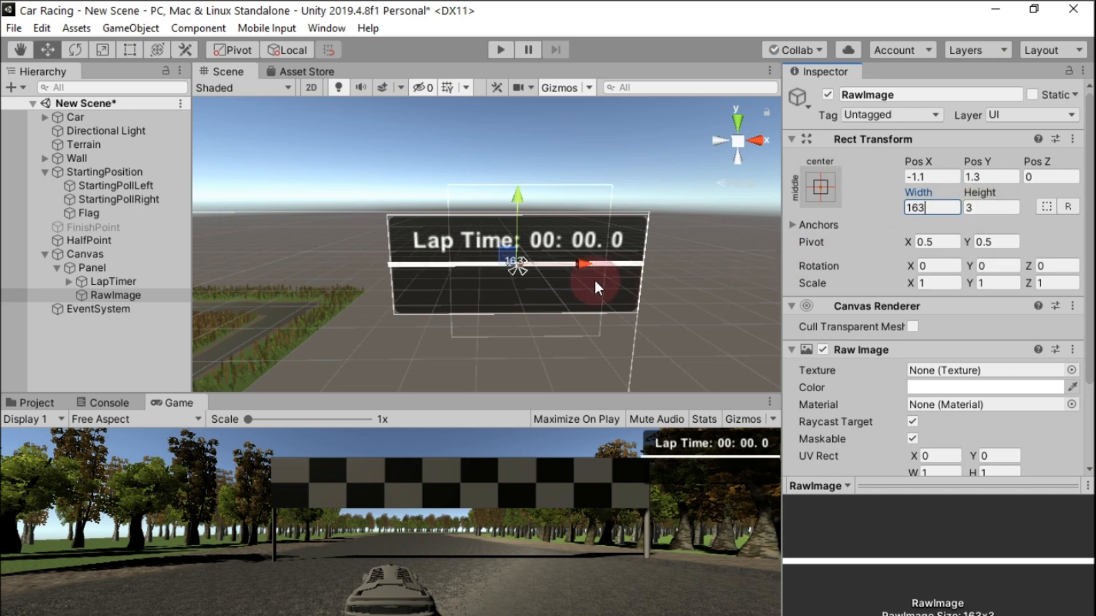
pyautogui.moveTo(586, 263); pyautogui.dragTo(587, 262)
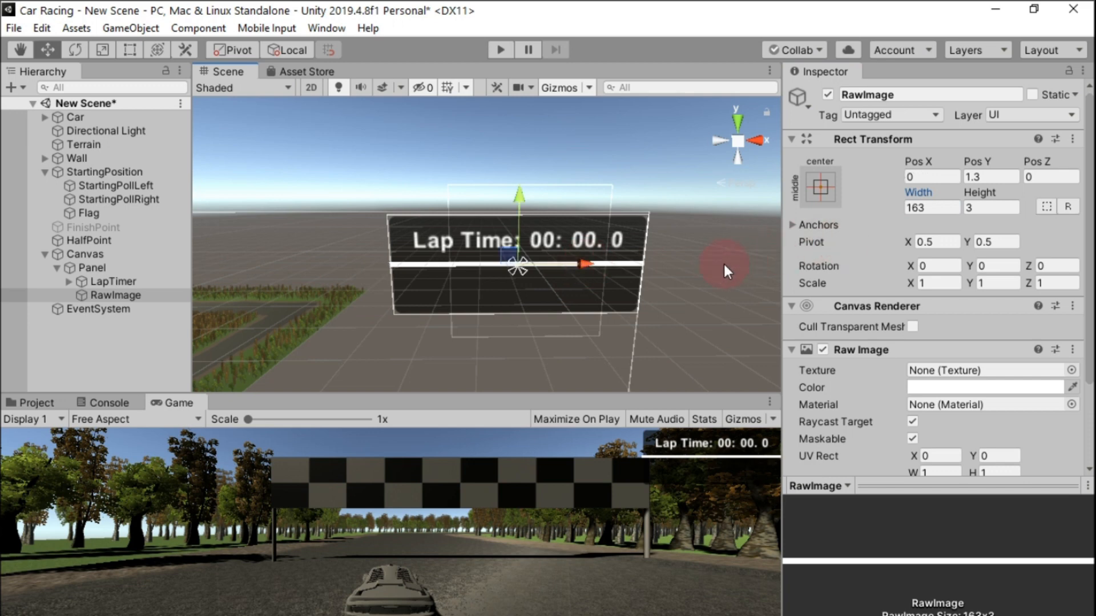
pyautogui.moveTo(513, 192); pyautogui.dragTo(519, 193)
# Rename the RawImage object as Divider
pyautogui.rightClick(98, 292)
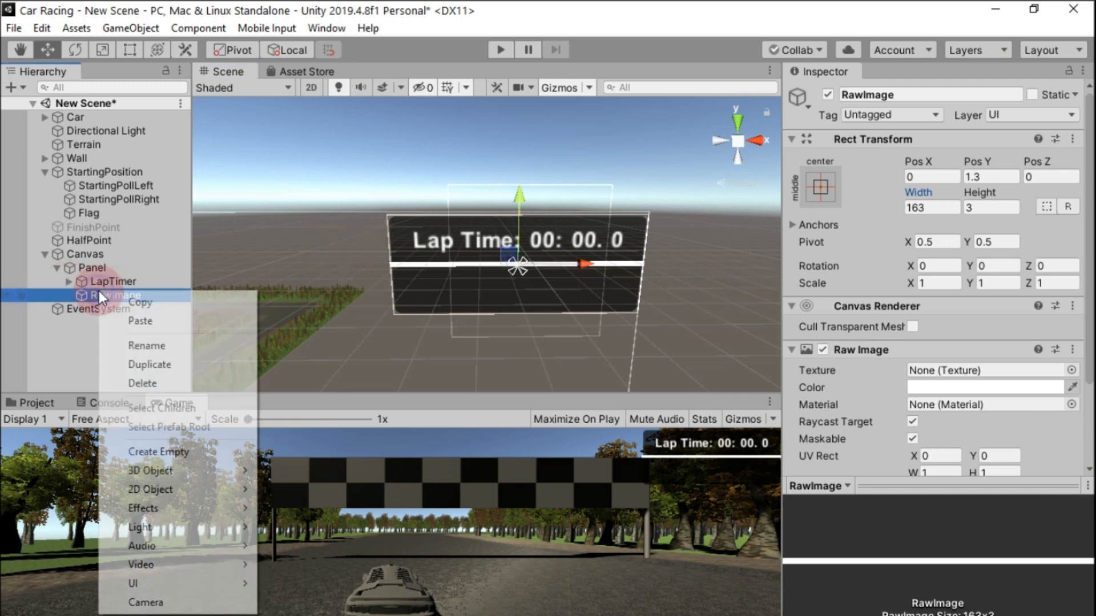
pyautogui.click(137, 344)
pyautogui.write('Dive')
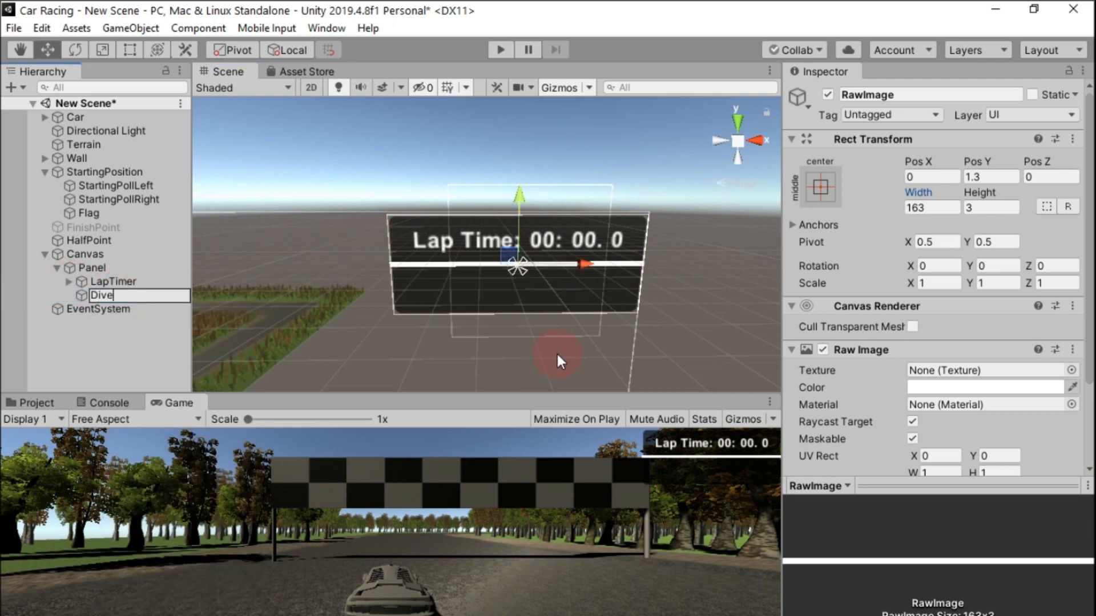
pyautogui.press('BackSpace')
pyautogui.write('ider')
pyautogui.press('Return')
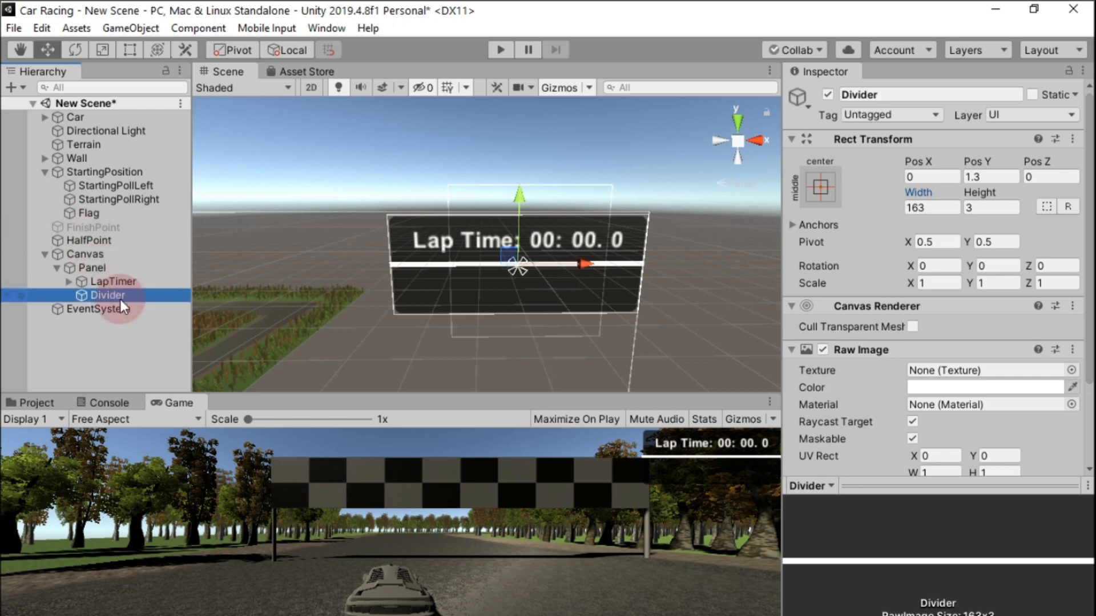
# Duplicate the LapTimer group and move the copy below the divider to about Y -30.7
pyautogui.click(111, 281)
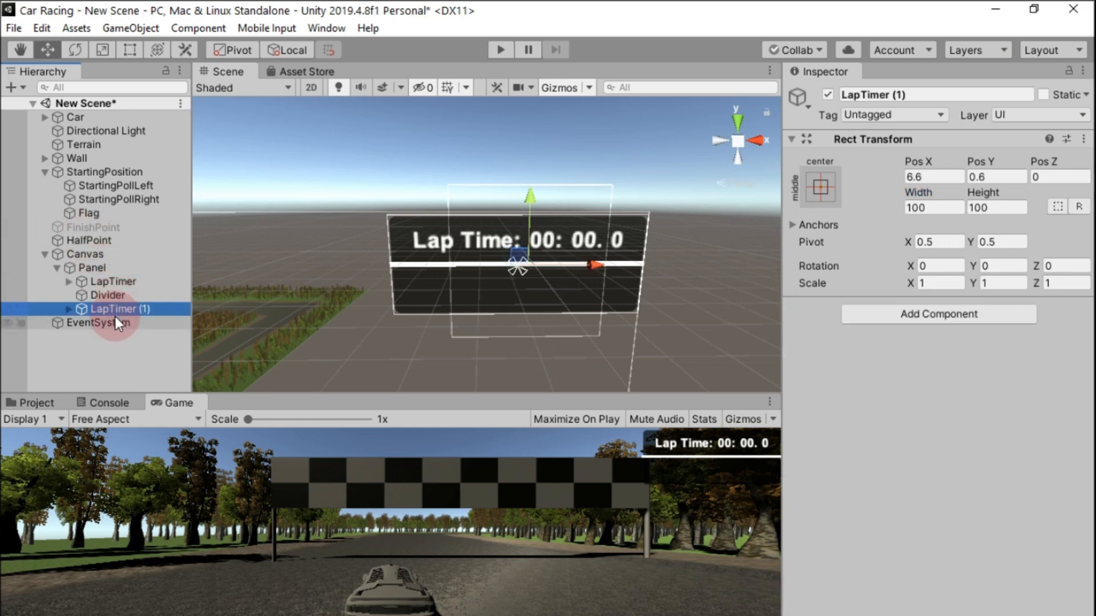
pyautogui.moveTo(532, 211); pyautogui.dragTo(533, 244)
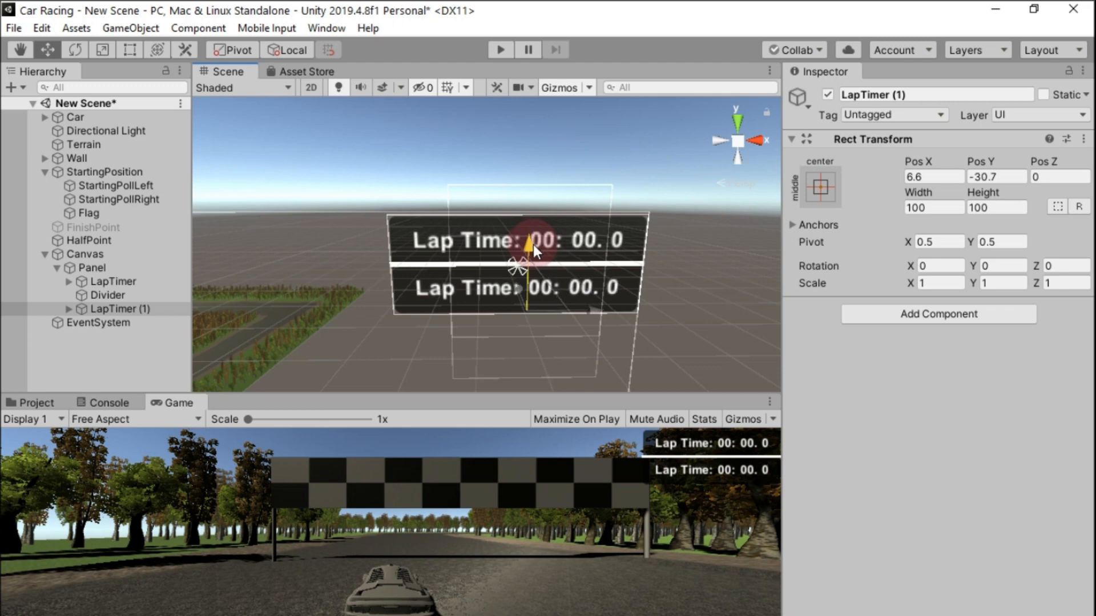
# Rename the duplicated LapTimer group as BestTimer
pyautogui.click(94, 308)
pyautogui.rightClick(96, 307)
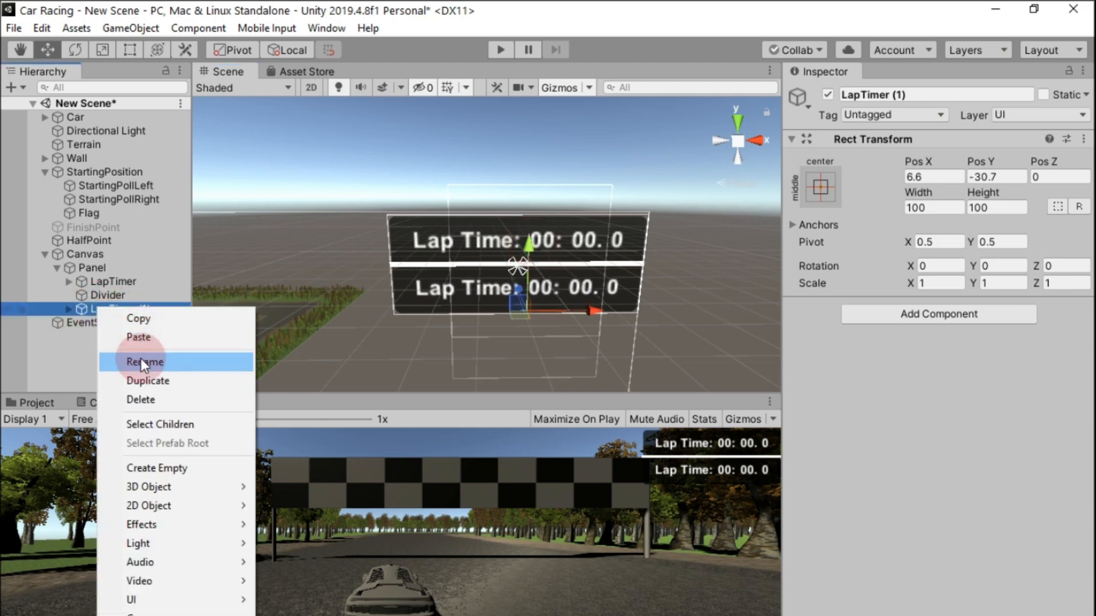
pyautogui.press('Right')
pyautogui.press('Left')
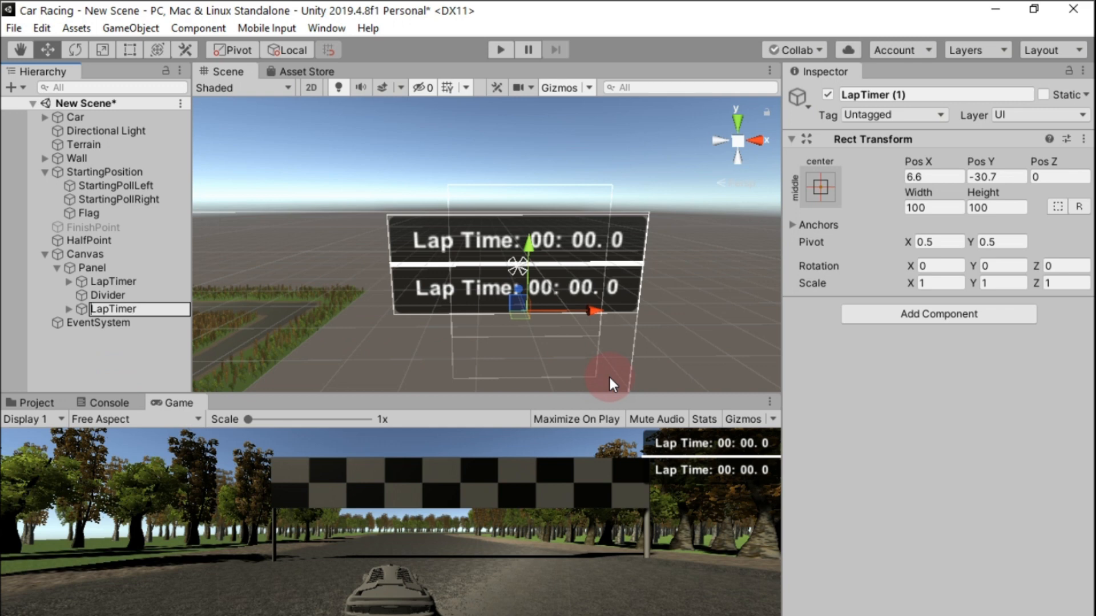
pyautogui.press('BackSpace')
pyautogui.press('BackSpace')
pyautogui.press('BackSpace')
pyautogui.write('Bs')
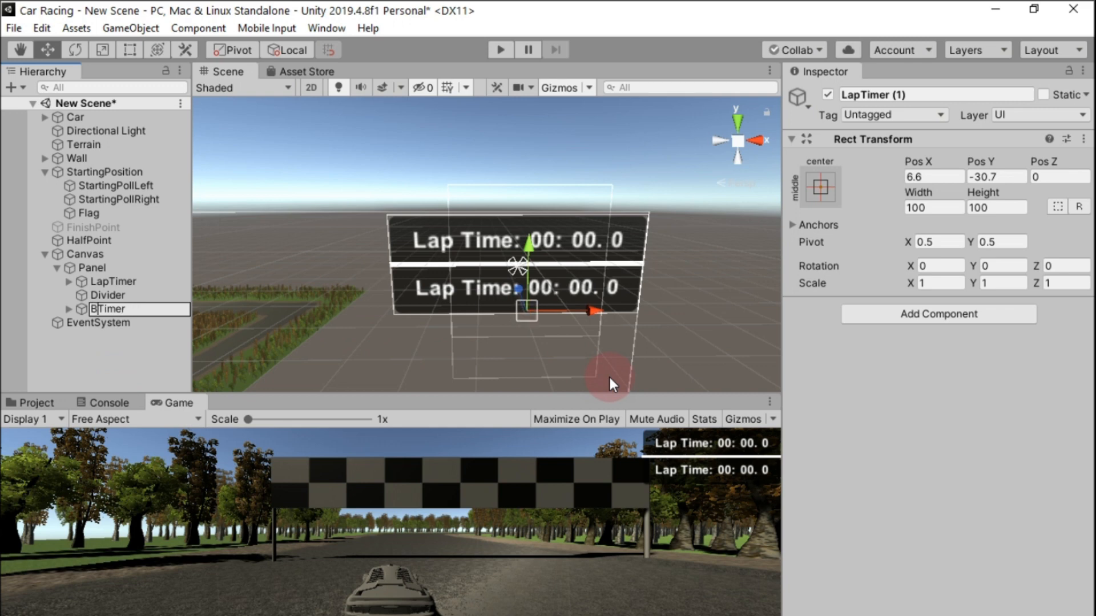
pyautogui.press('BackSpace')
pyautogui.write('est')
pyautogui.press('Return')
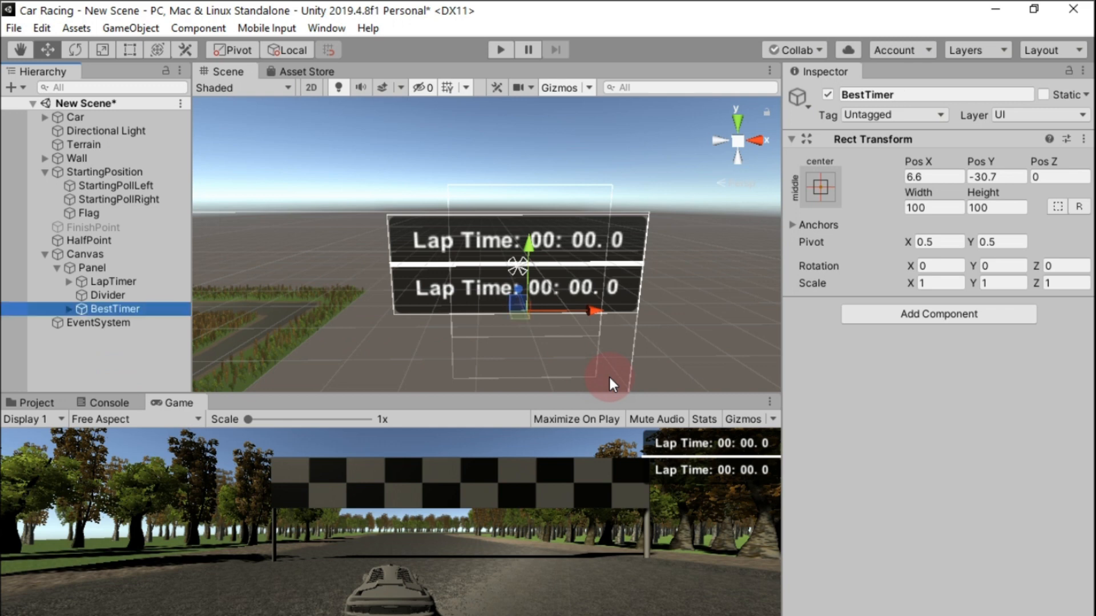
# Change the text of the LapTimeLabel inside BestTimer to "Best Time:"
pyautogui.click(70, 309)
pyautogui.click(131, 323)
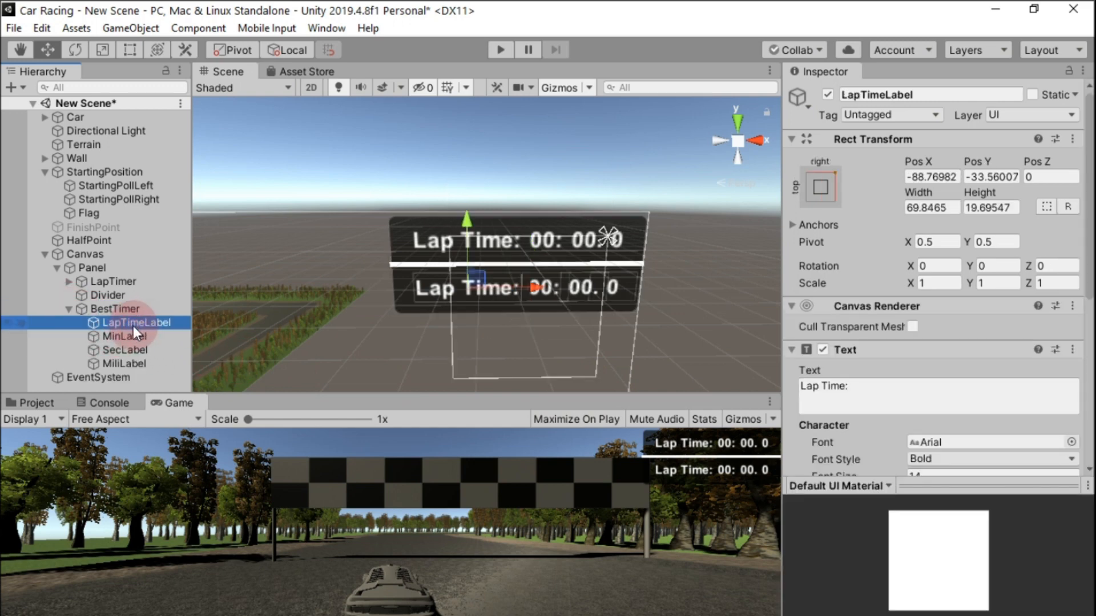
pyautogui.moveTo(868, 392); pyautogui.dragTo(807, 392)
pyautogui.doubleClick(806, 389)
pyautogui.write('Be')
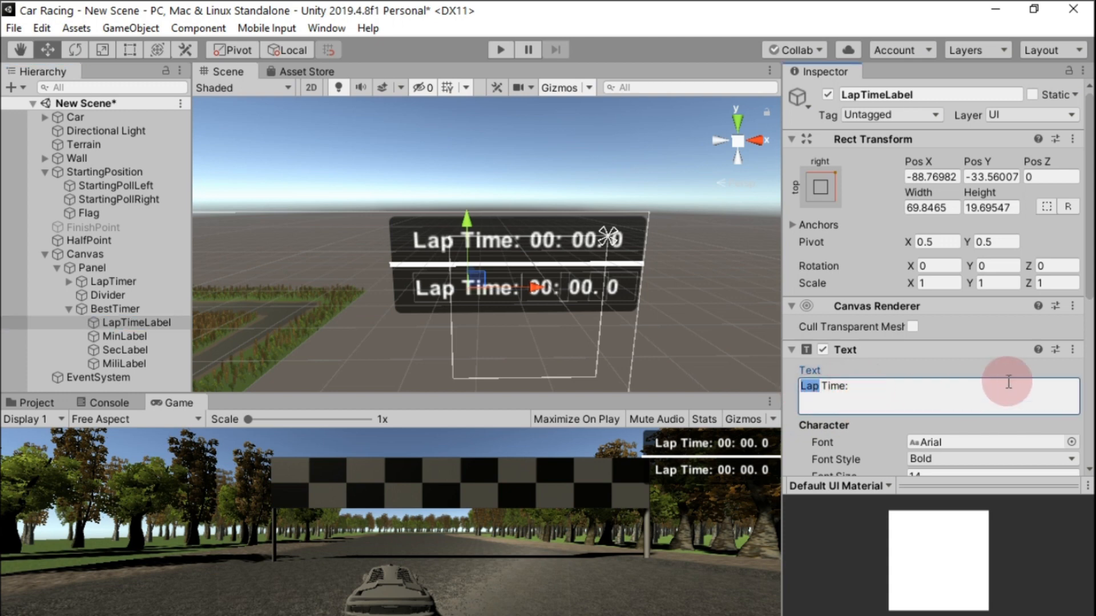
pyautogui.write('st')
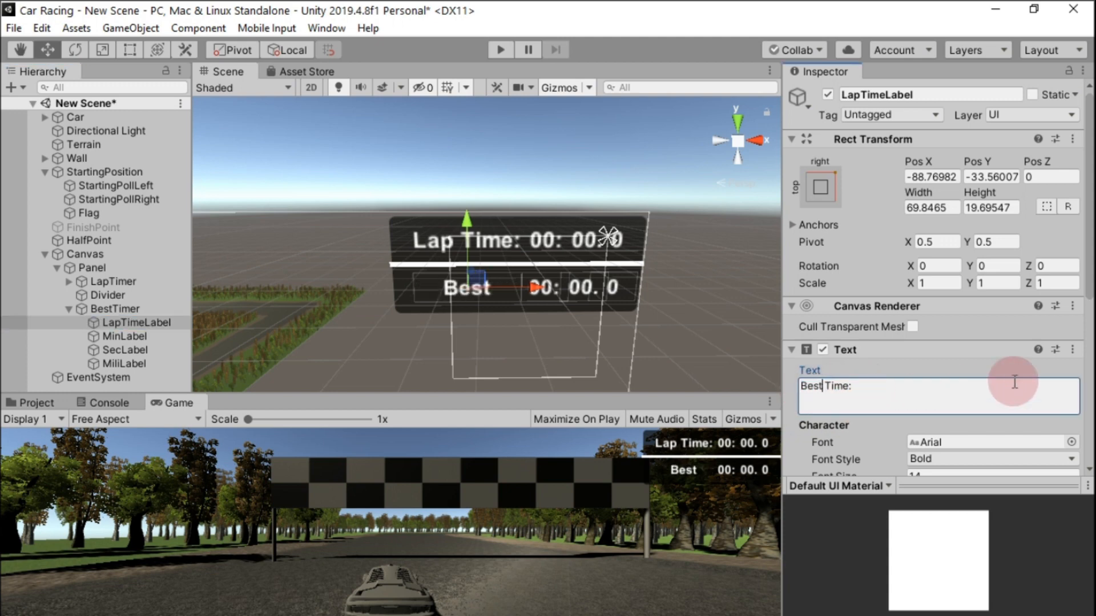
pyautogui.press('Return')
pyautogui.press('BackSpace')
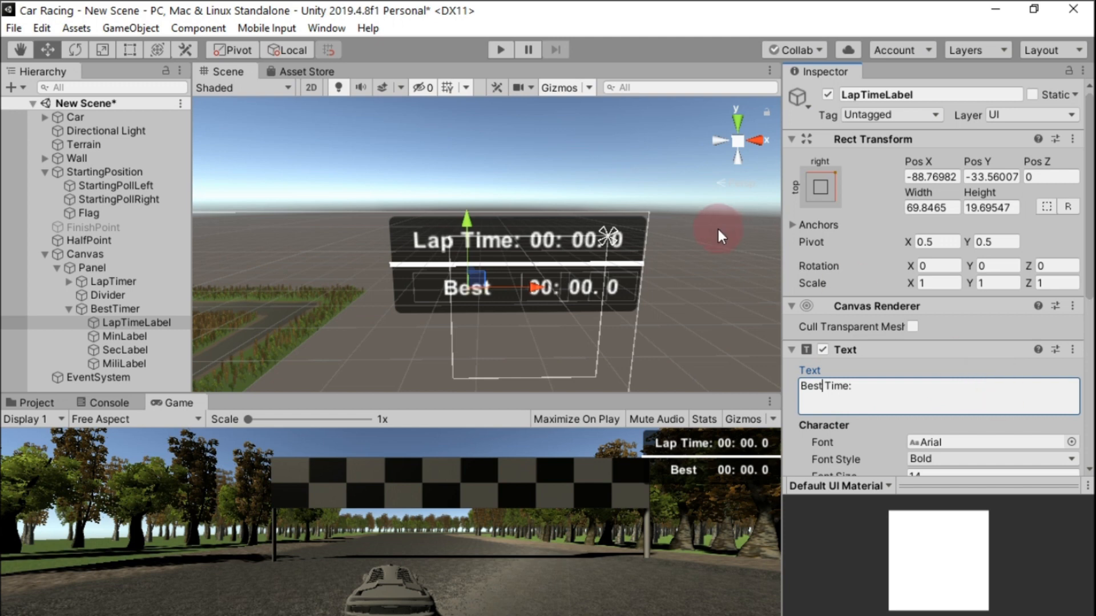
# Widen BestTimer's LapTimeLabel from its left edge to about 74.3 so the full text fits
pyautogui.click(125, 321)
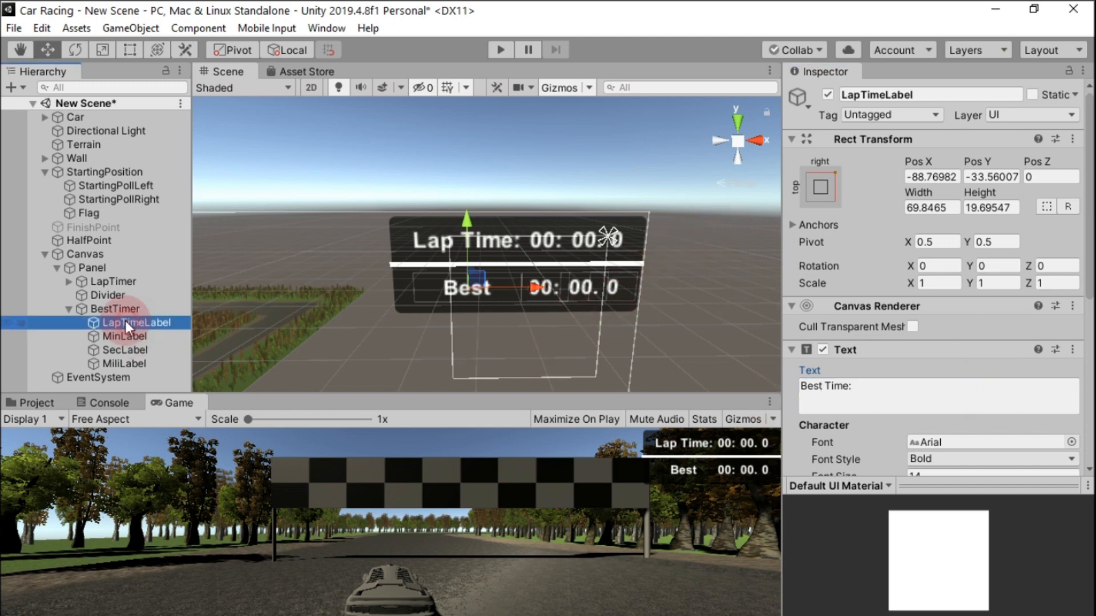
pyautogui.click(130, 49)
pyautogui.click(436, 318)
pyautogui.moveTo(413, 304); pyautogui.dragTo(407, 305)
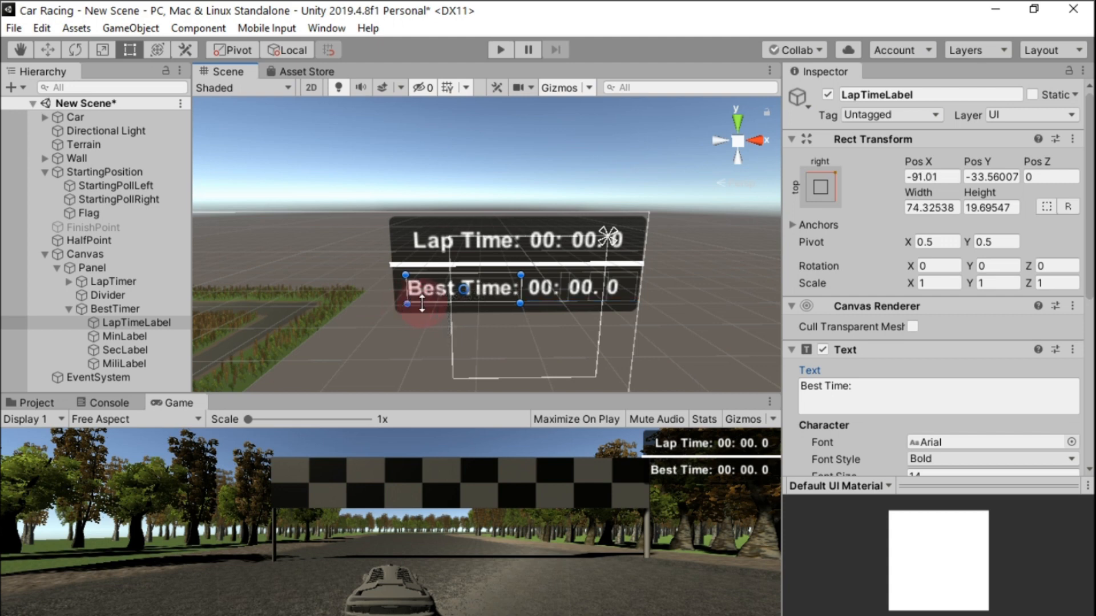
pyautogui.click(748, 521)
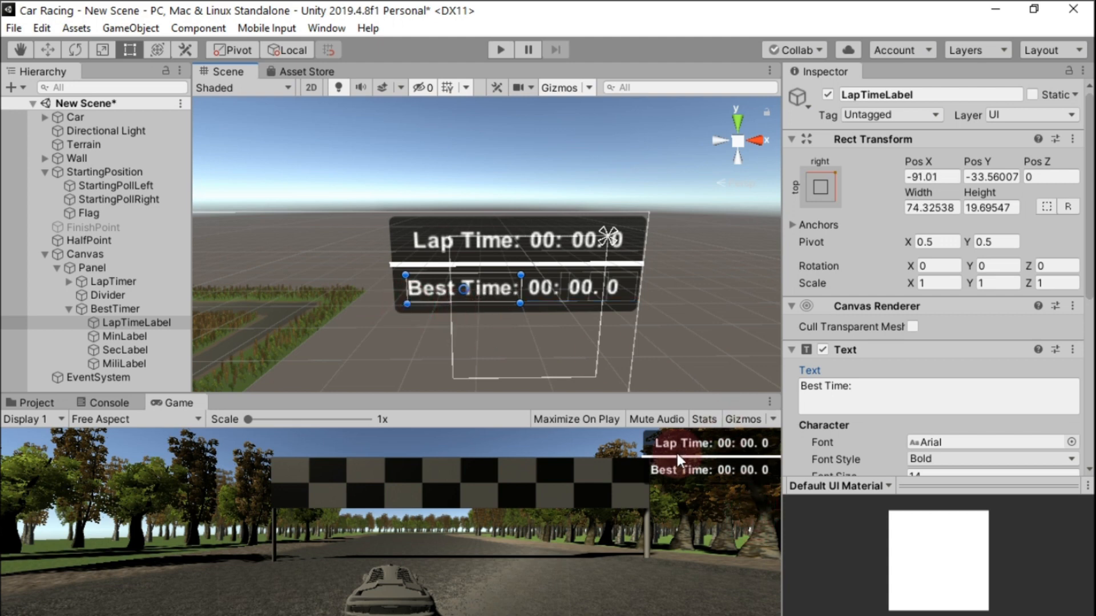
# Rename the LapTimeLabel inside BestTimer as BestTimeLabel
pyautogui.click(127, 324)
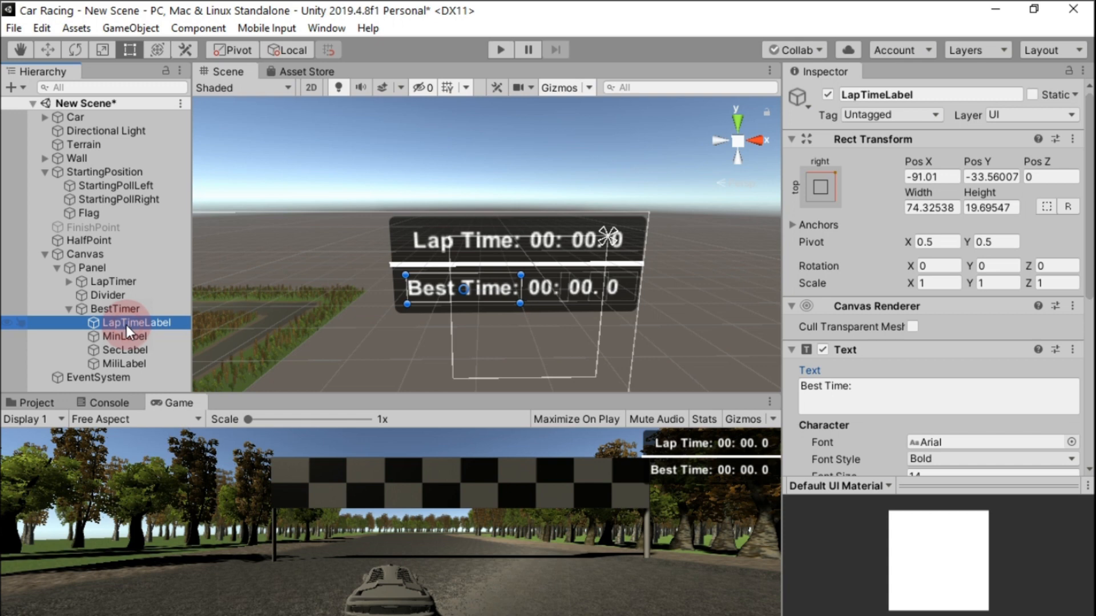
pyautogui.rightClick(126, 324)
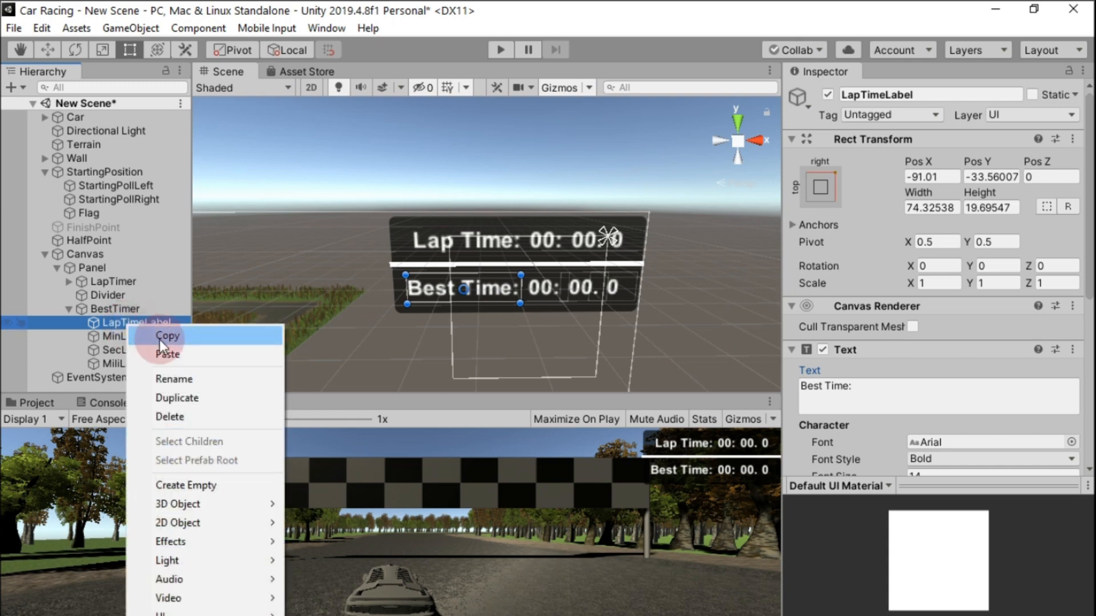
pyautogui.click(166, 379)
pyautogui.press('End')
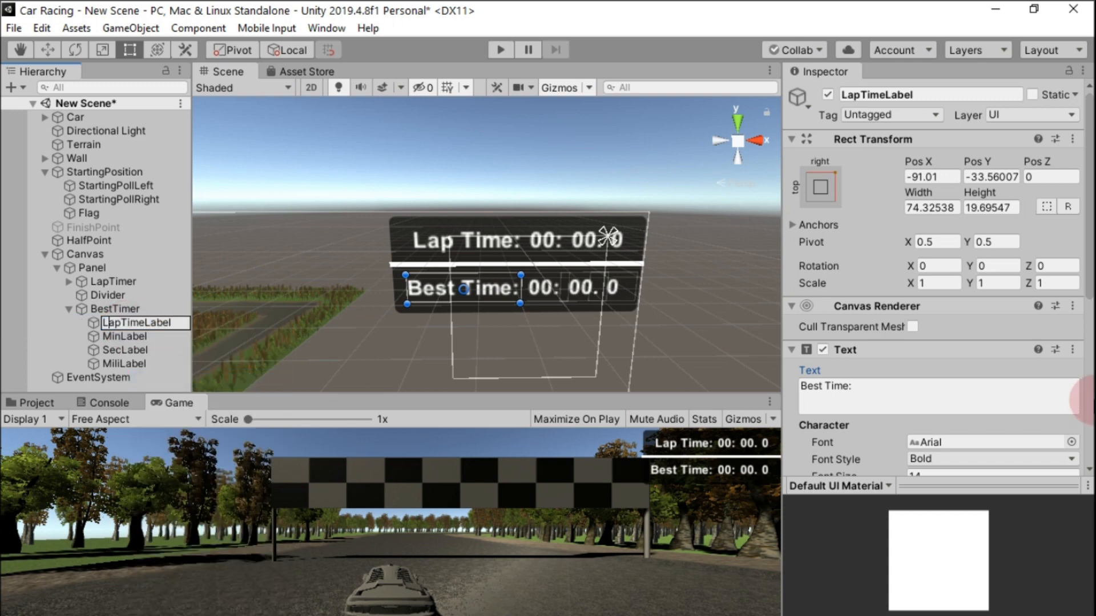
pyautogui.press('BackSpace')
pyautogui.press('BackSpace')
pyautogui.press('BackSpace')
pyautogui.write('Best')
pyautogui.press('Return')
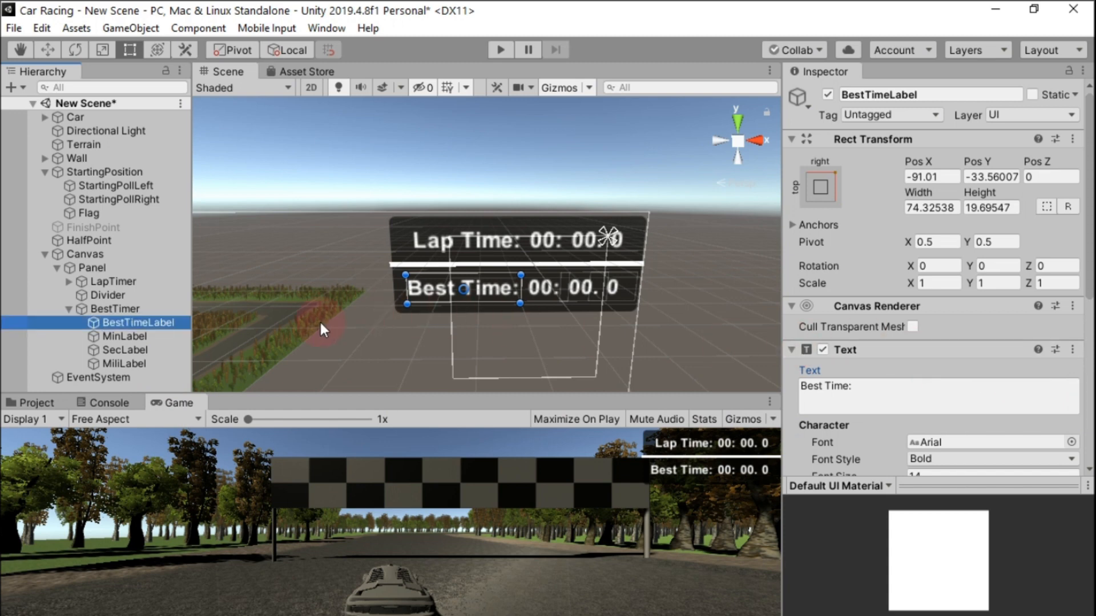
# Rename the MinLabel inside BestTimer as MinLabelBest
pyautogui.rightClick(118, 336)
pyautogui.click(164, 68)
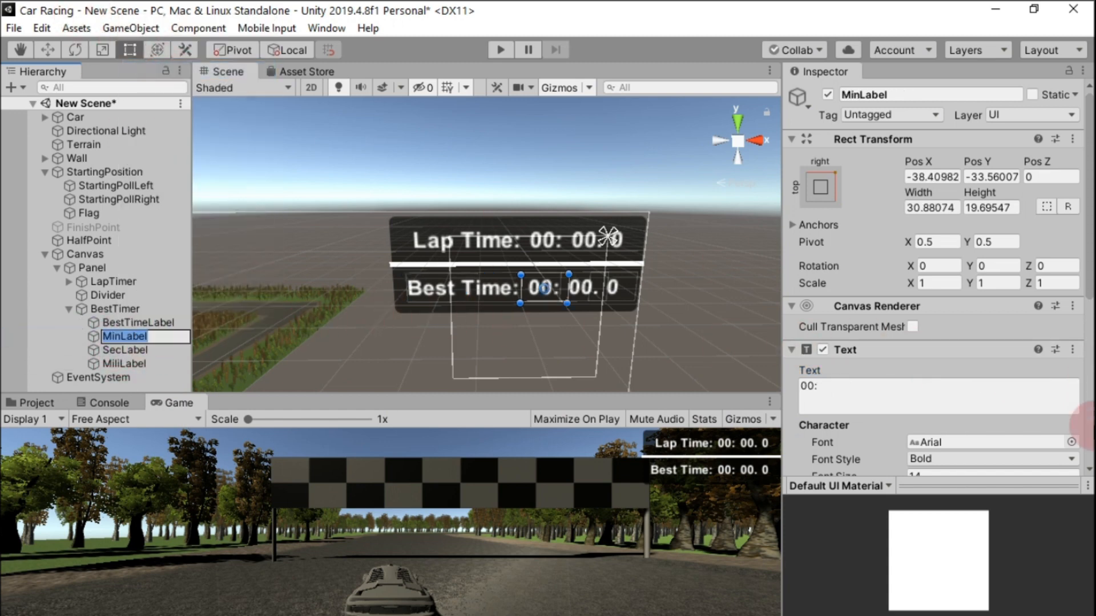
pyautogui.write('Bes')
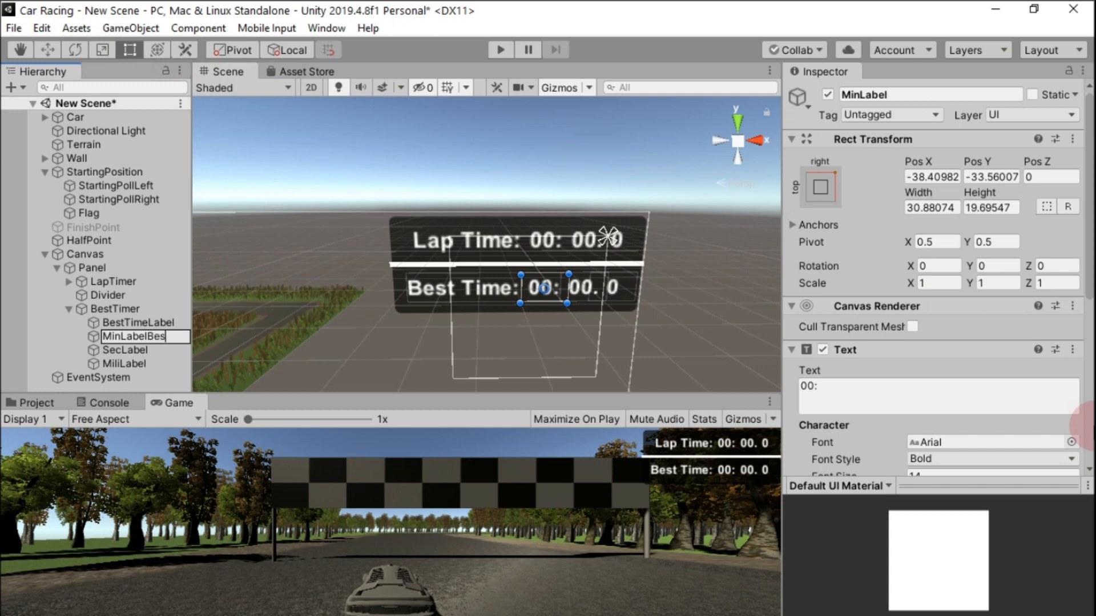
pyautogui.write('t')
pyautogui.press('Return')
pyautogui.click(156, 351)
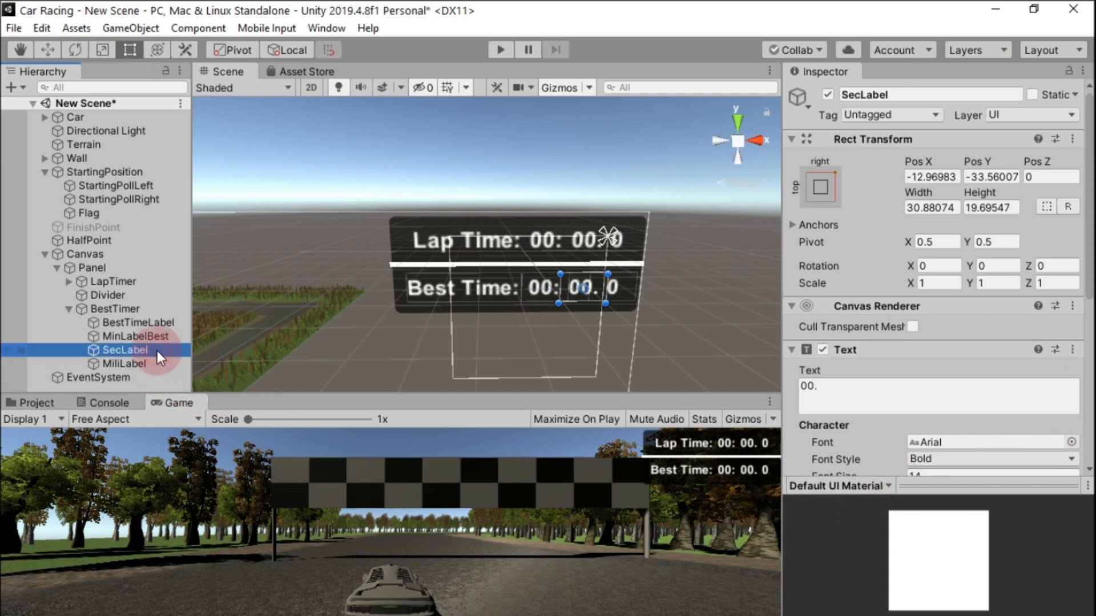
pyautogui.rightClick(157, 351)
pyautogui.click(231, 97)
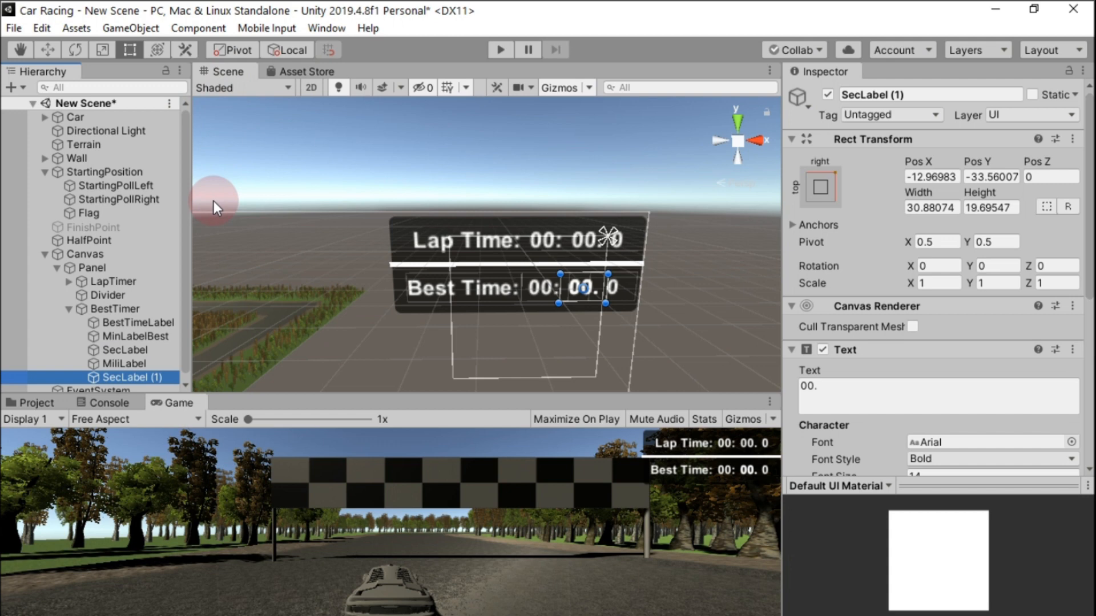
pyautogui.hotkey('ctrl', 'z')
# Rename the SecLabel inside BestTimer as SecLabelBest
pyautogui.click(128, 349)
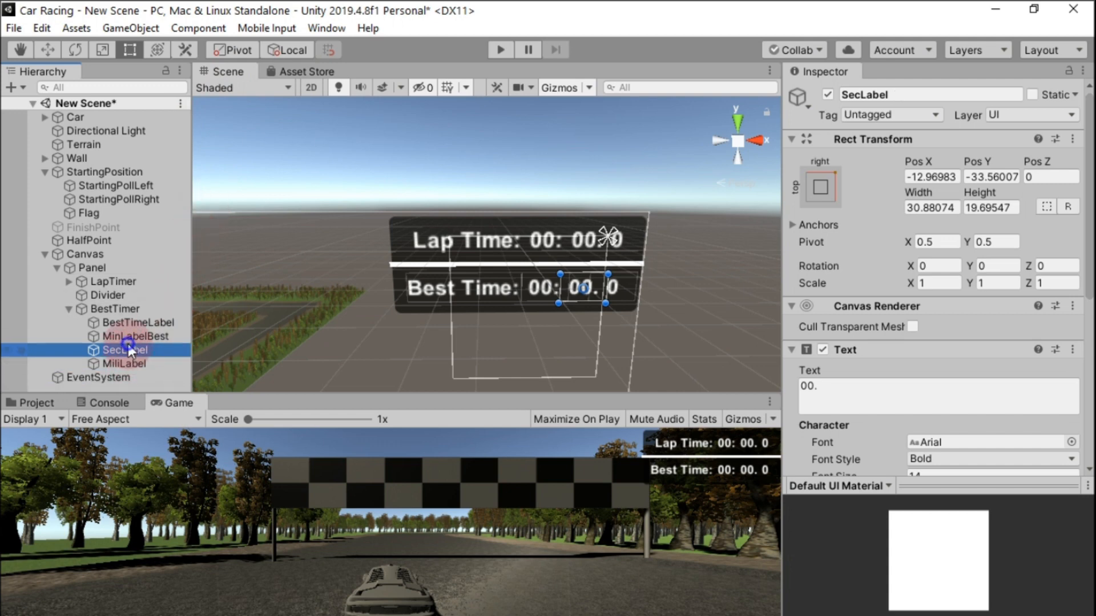
pyautogui.rightClick(129, 350)
pyautogui.click(202, 78)
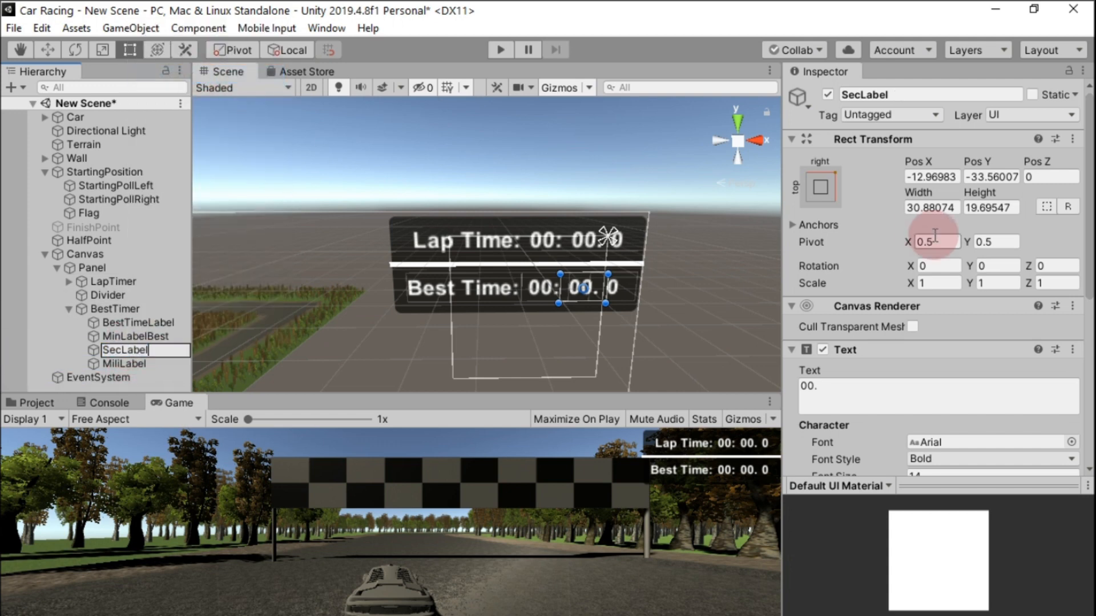
pyautogui.write('Best')
pyautogui.press('Return')
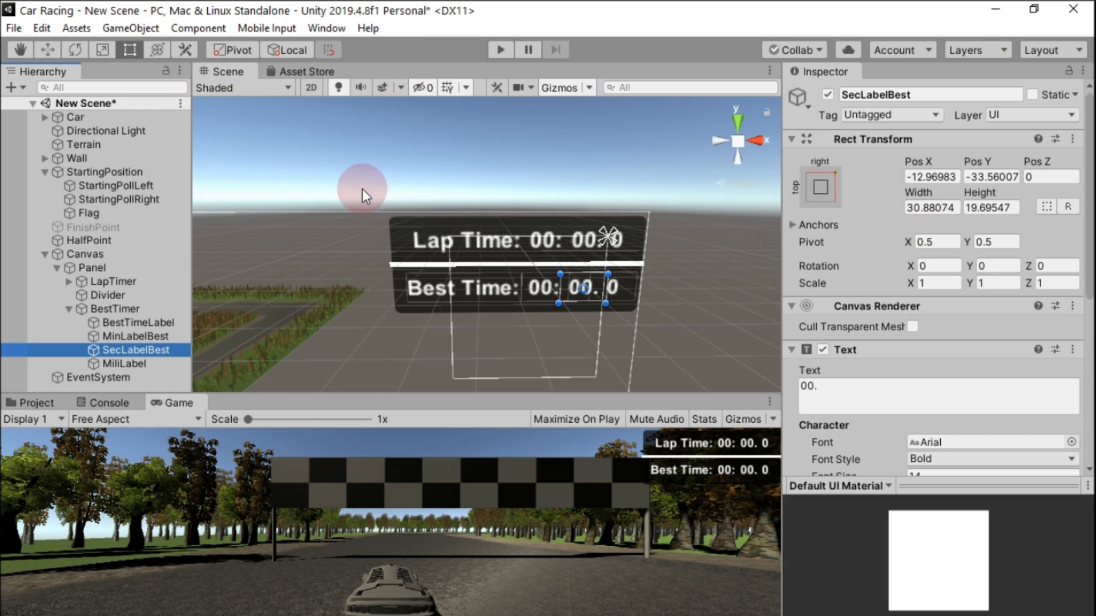
# Rename the MiliLabel inside BestTimer as MiliLabelBest
pyautogui.click(124, 363)
pyautogui.rightClick(172, 364)
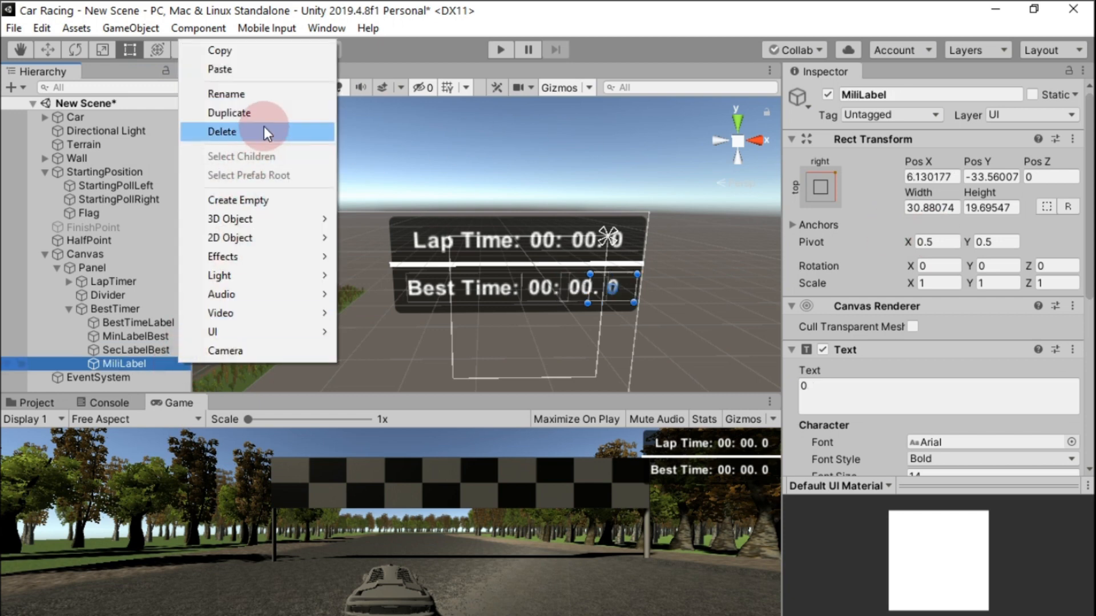
pyautogui.click(266, 97)
pyautogui.click(833, 177)
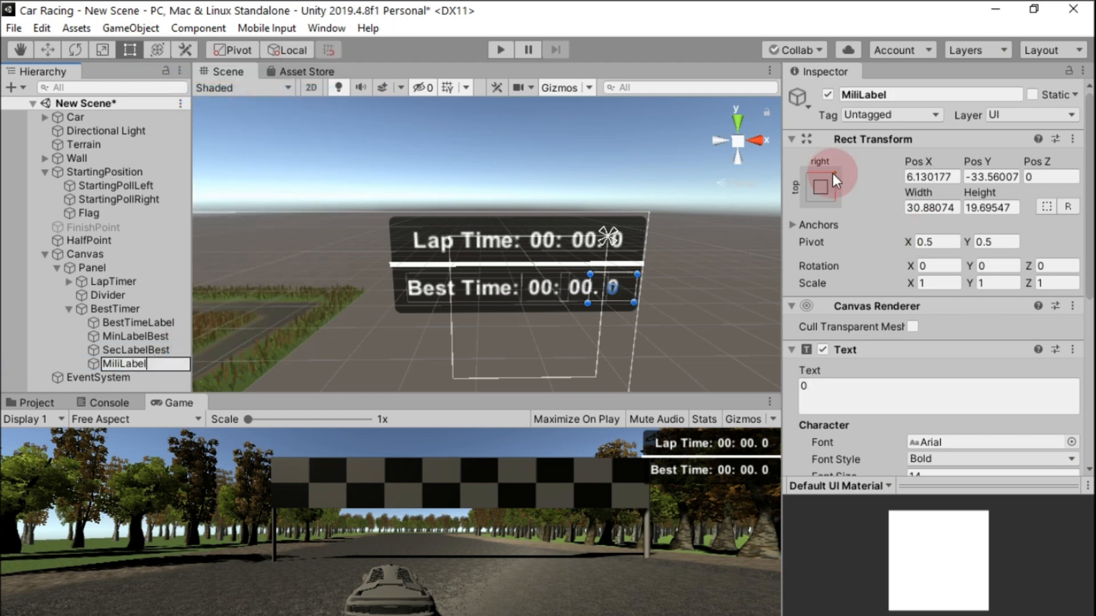
pyautogui.press('Return')
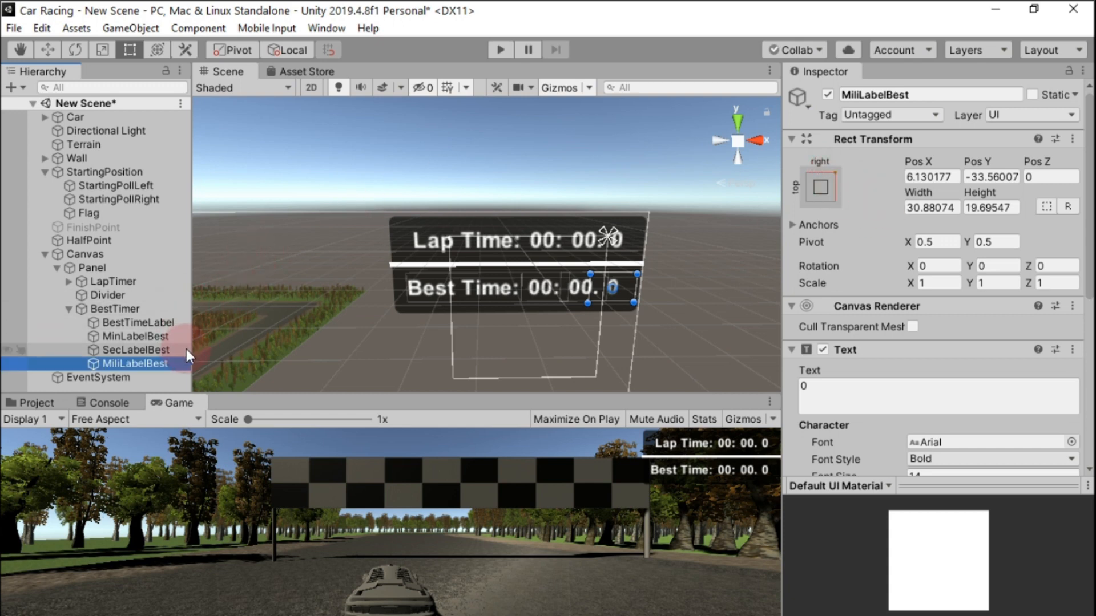
# Turn on Maximize On Play and test-run the game to check the timing panel, stopping play when done
pyautogui.click(505, 50)
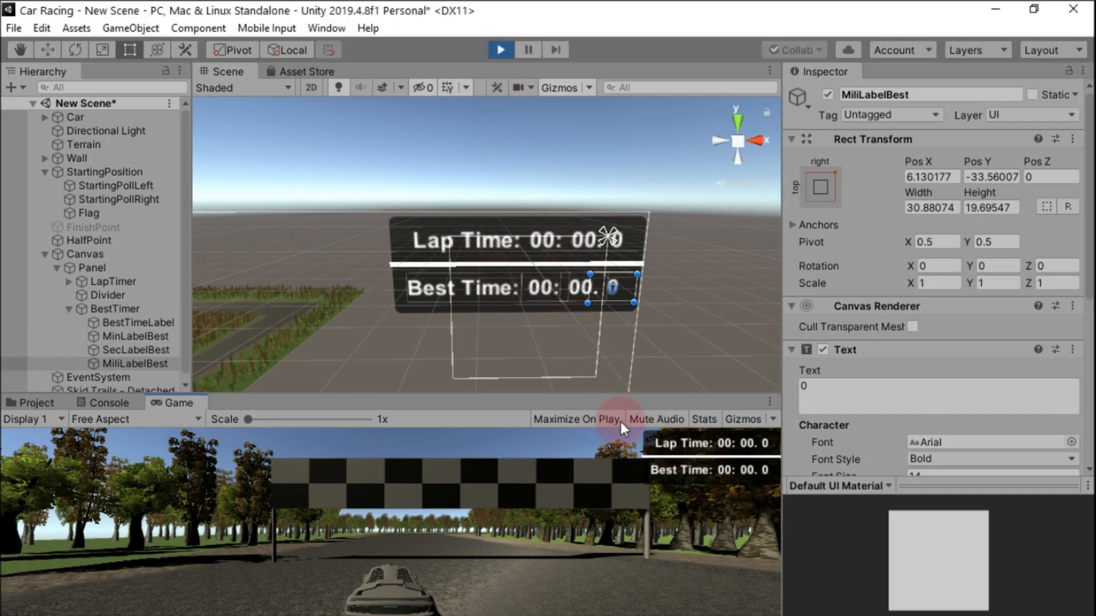
pyautogui.click(502, 50)
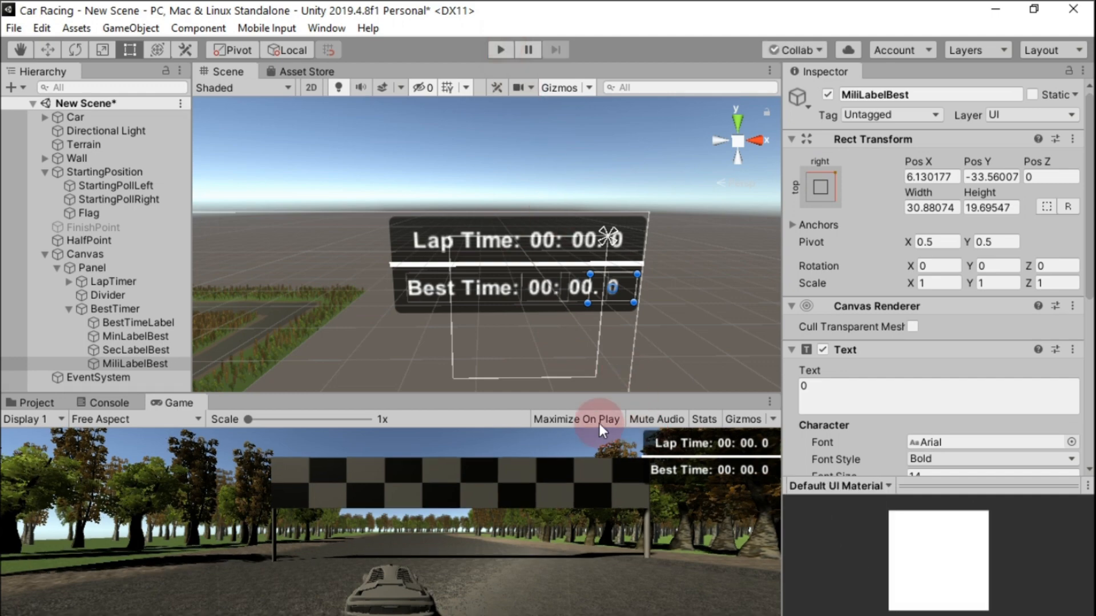
pyautogui.click(502, 50)
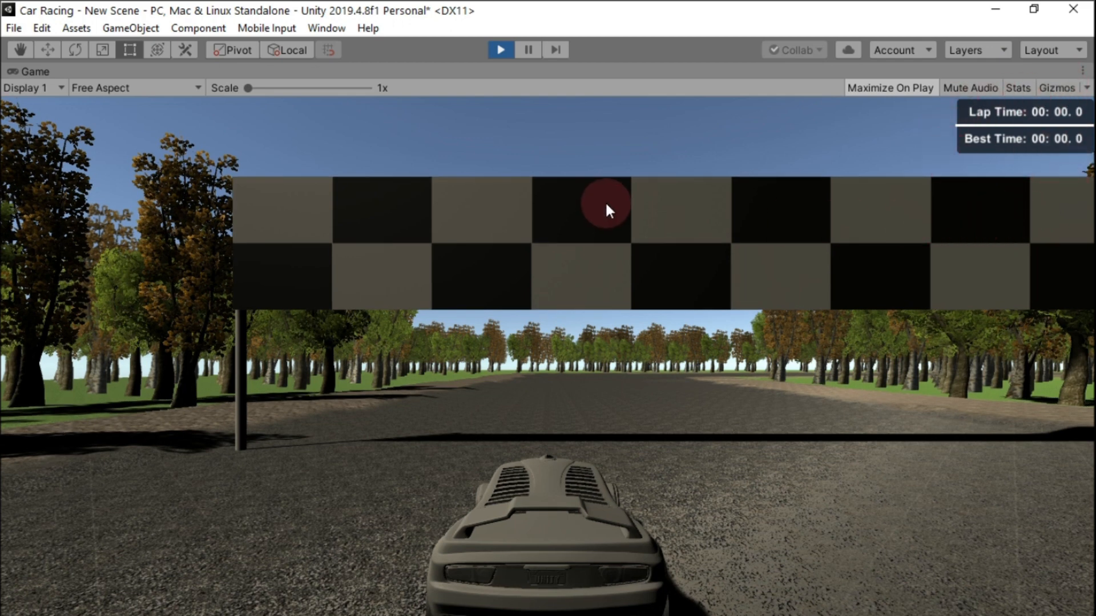
pyautogui.click(500, 50)
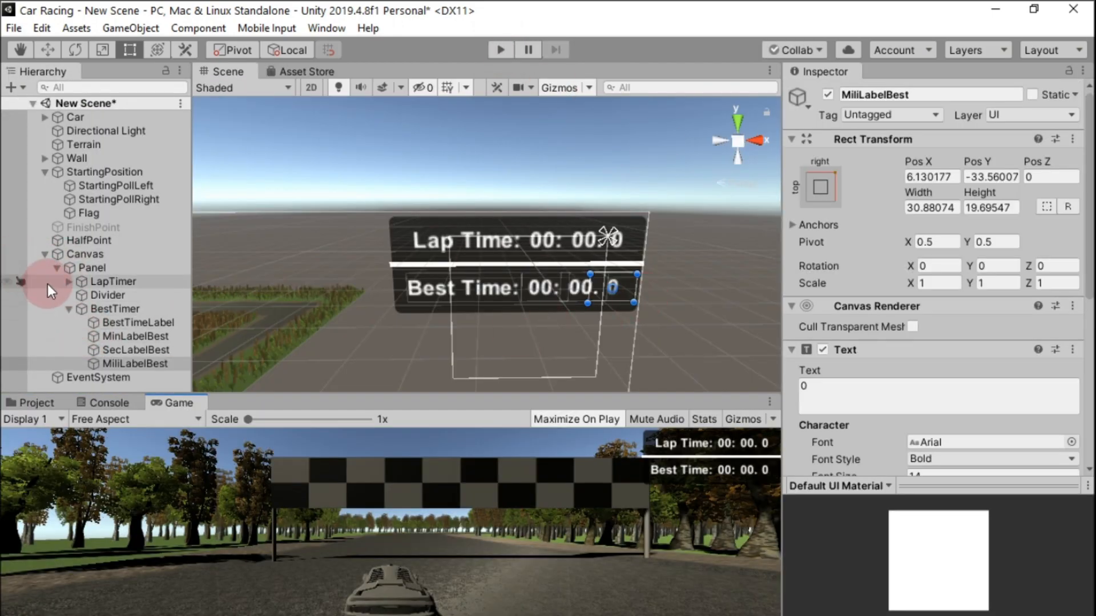
# Collapse the Car's Colliders, WheelsHubs, Lights, Particles and Helpers groups and select the Main Camera under Cube
pyautogui.click(46, 118)
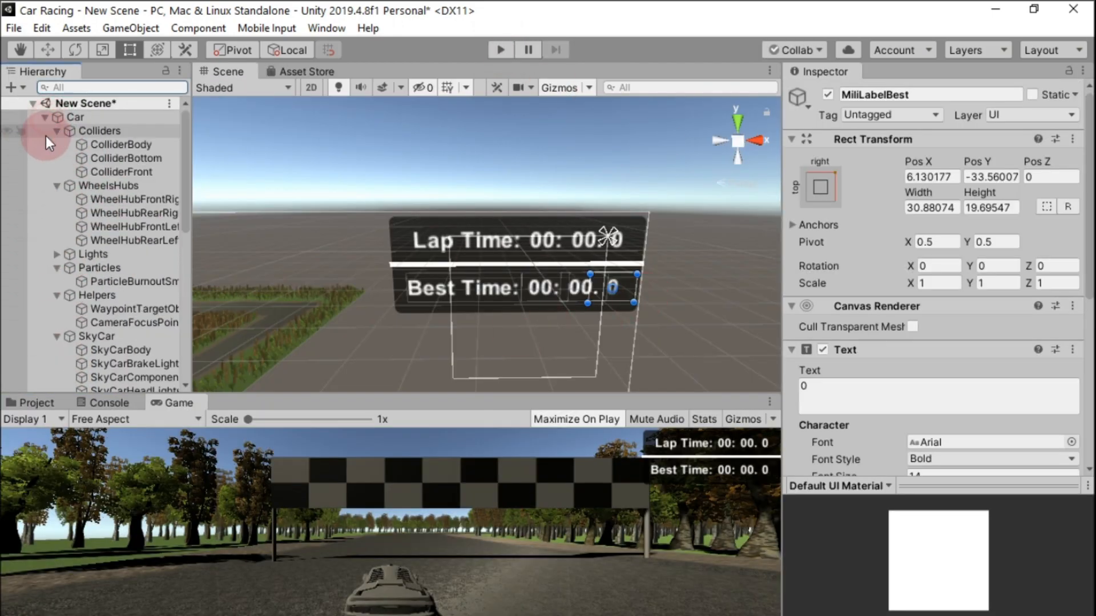
pyautogui.scroll(-3, 114, 354)
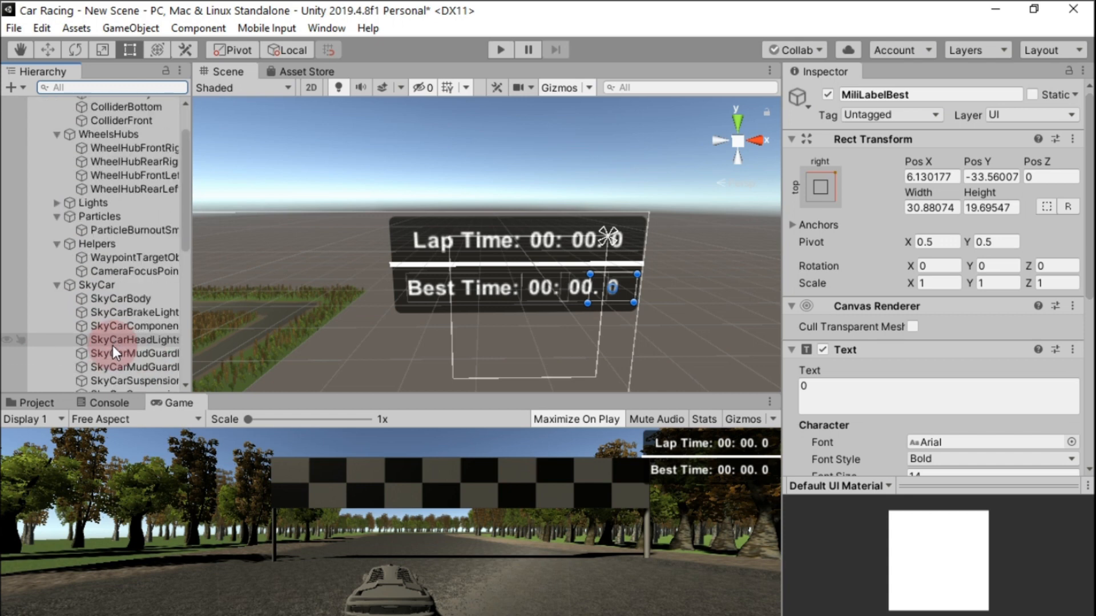
pyautogui.scroll(3, 112, 344)
pyautogui.click(62, 132)
pyautogui.click(58, 131)
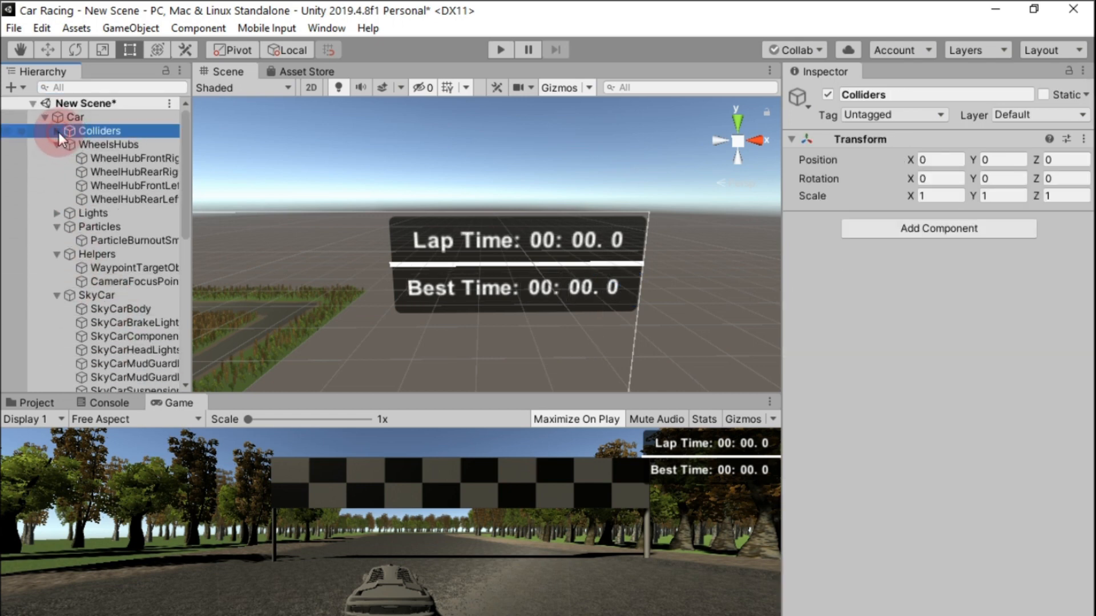
pyautogui.click(58, 145)
pyautogui.click(57, 159)
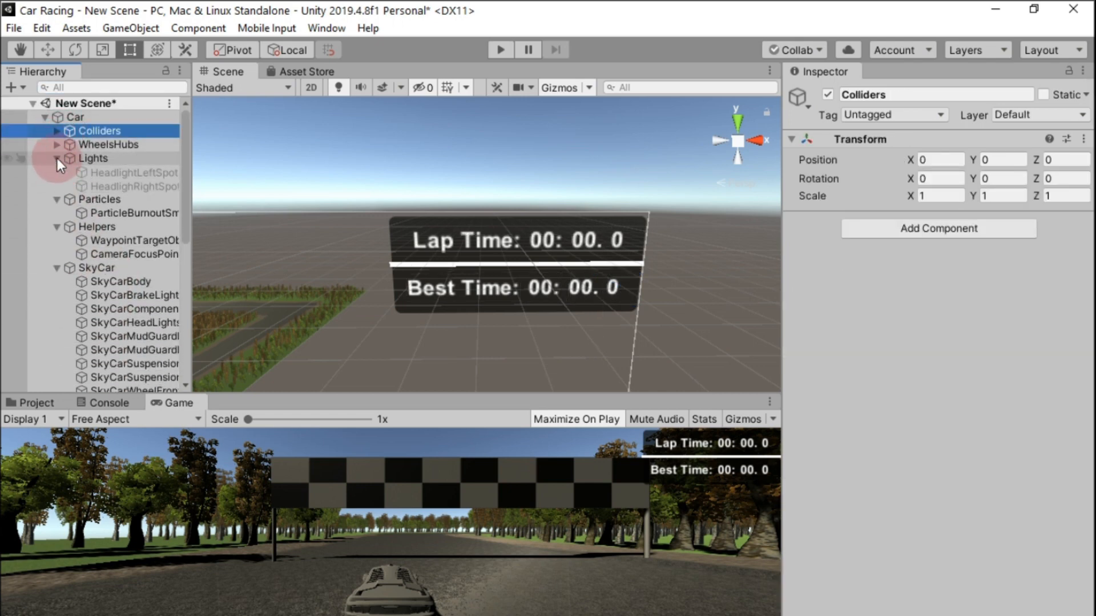
pyautogui.click(57, 159)
pyautogui.click(57, 172)
pyautogui.click(57, 185)
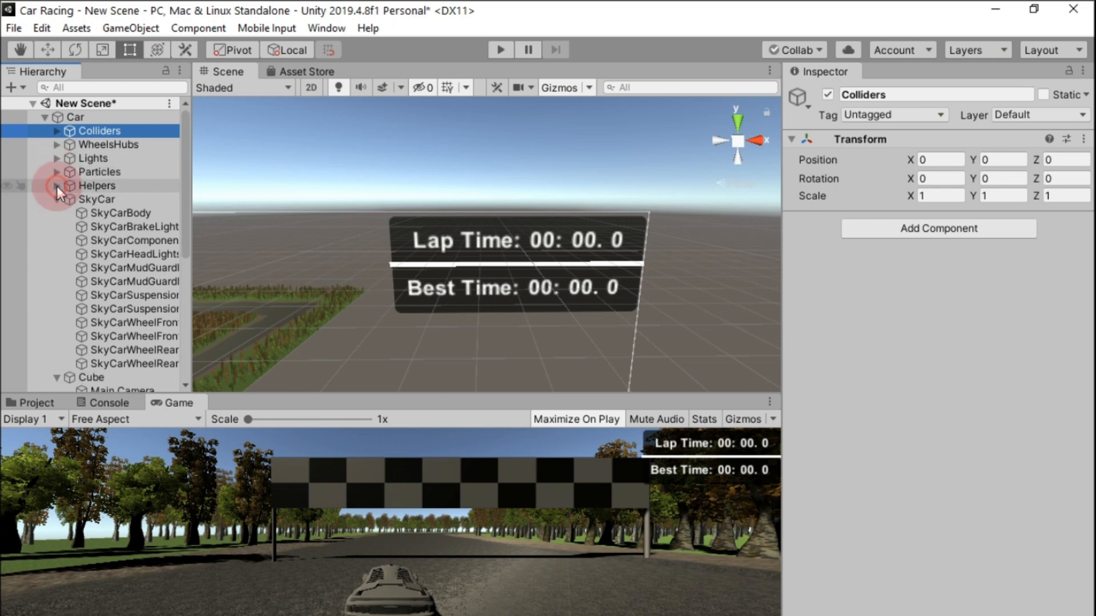
pyautogui.scroll(-3, 118, 341)
pyautogui.click(121, 288)
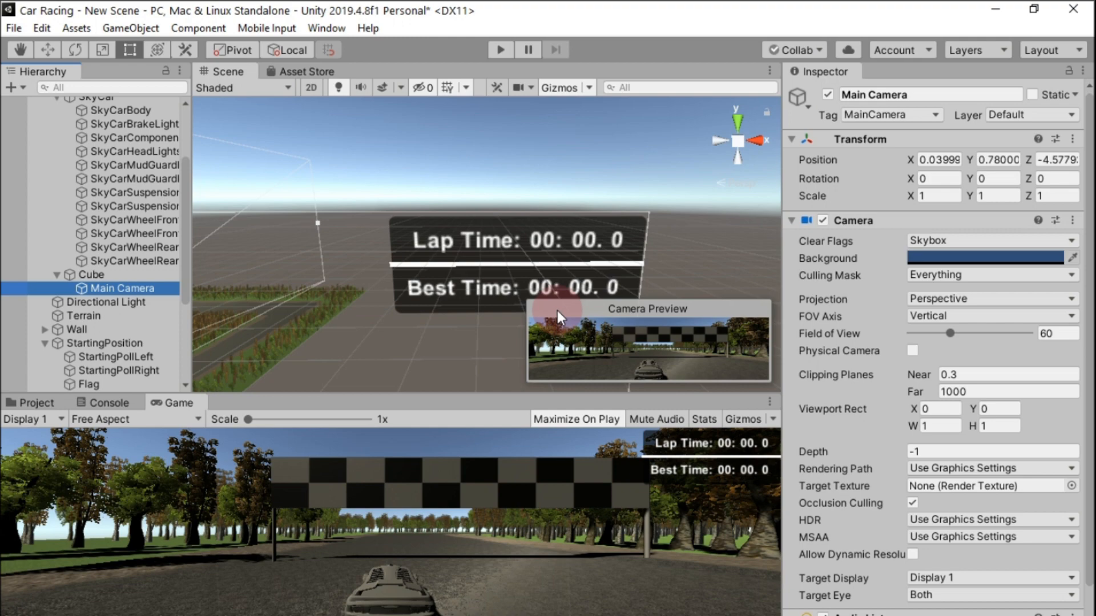
# Reposition the Main Camera farther behind the car, at X 0 and Z -7, using the Move tool
pyautogui.scroll(-5, 350, 285)
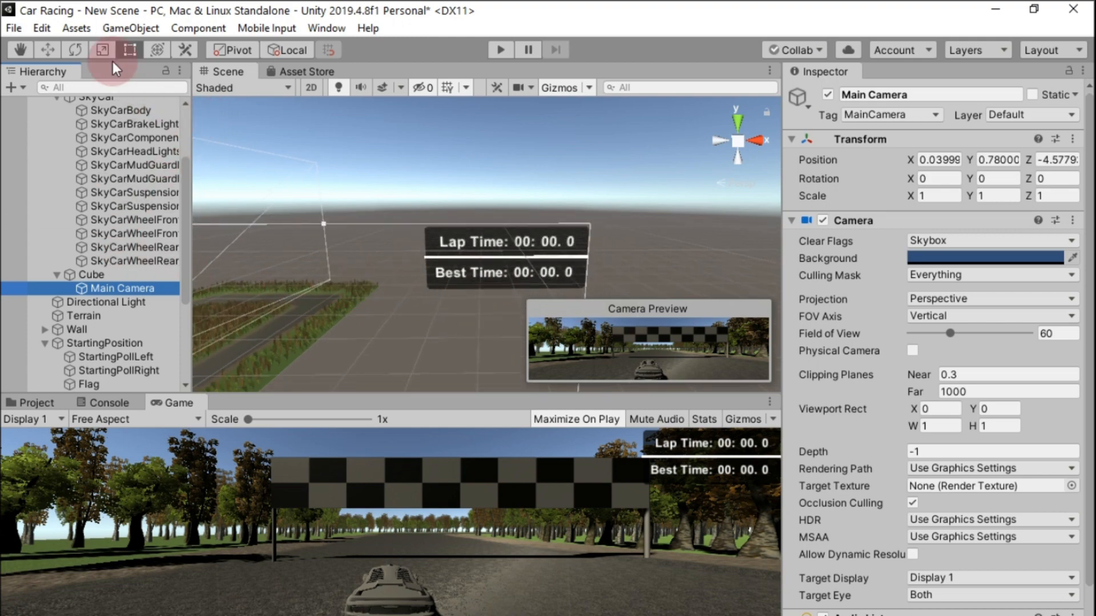
pyautogui.click(48, 50)
pyautogui.scroll(3, 108, 194)
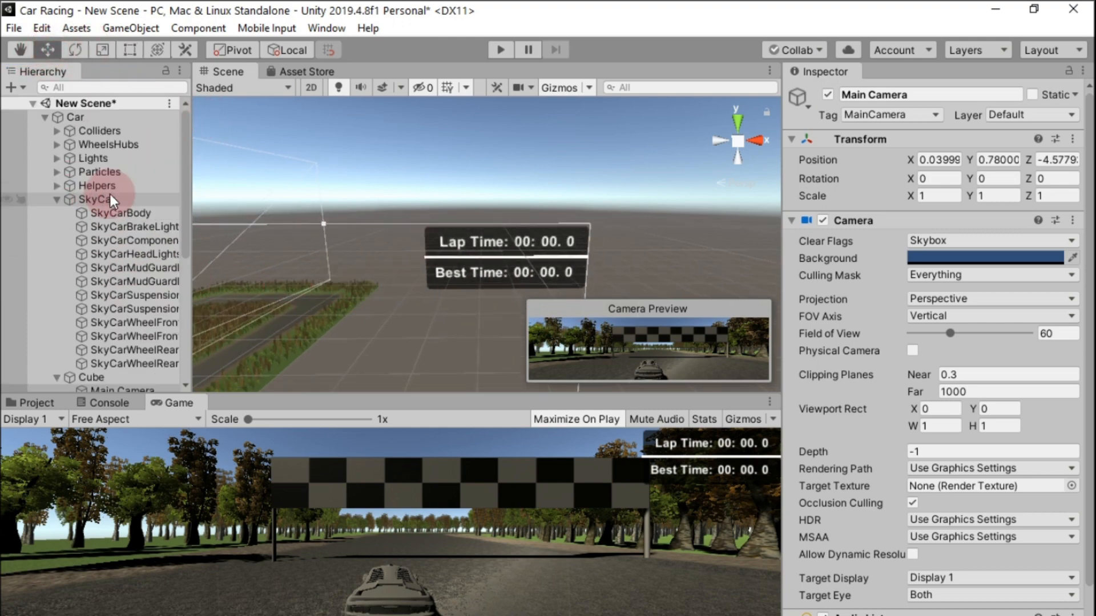
pyautogui.doubleClick(108, 116)
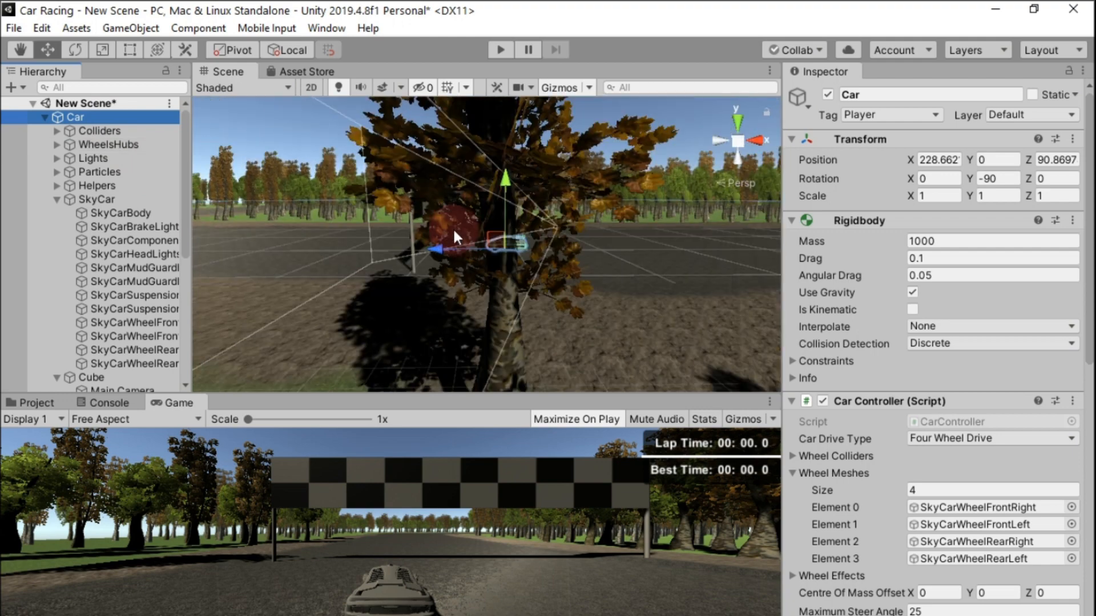
pyautogui.scroll(-6, 110, 312)
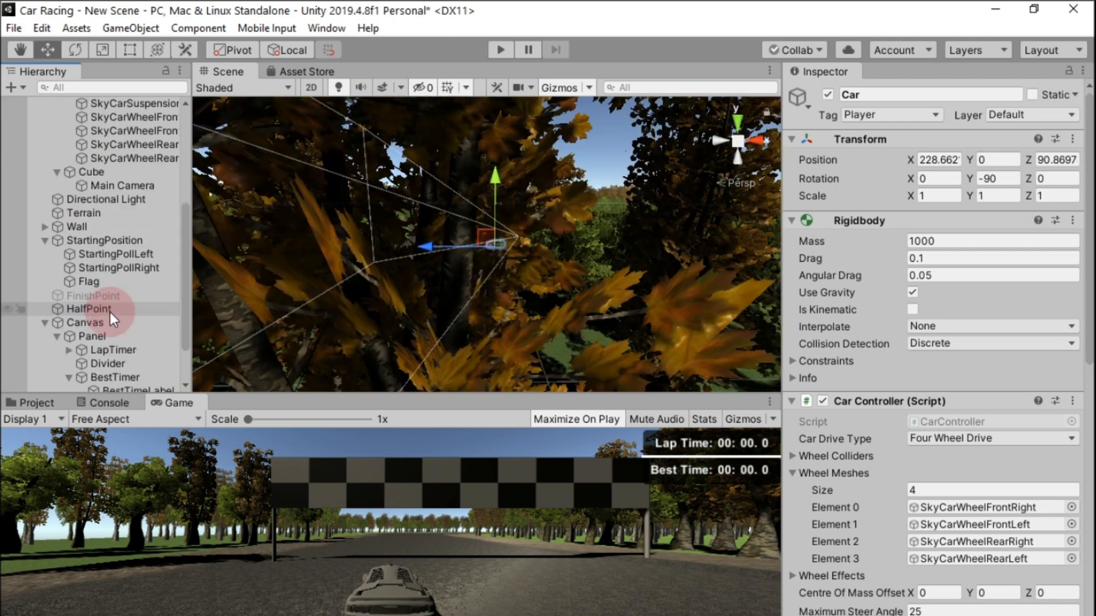
pyautogui.scroll(3, 136, 225)
pyautogui.click(135, 236)
pyautogui.click(507, 238)
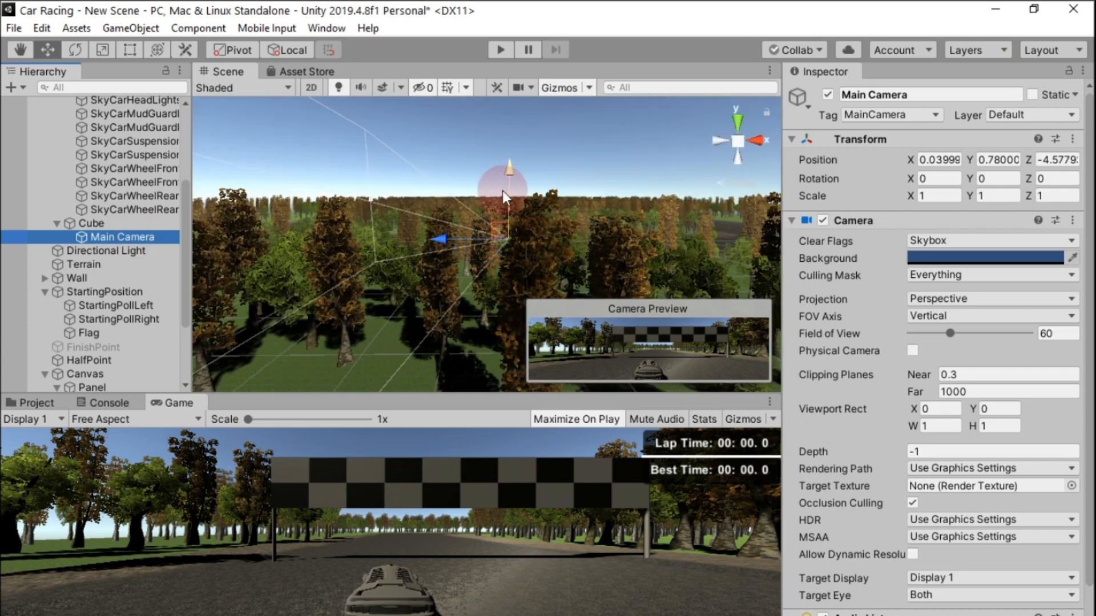
pyautogui.click(447, 240)
pyautogui.moveTo(448, 240)
pyautogui.mouseDown()
pyautogui.moveTo(461, 241)
pyautogui.moveTo(452, 234)
pyautogui.mouseUp()
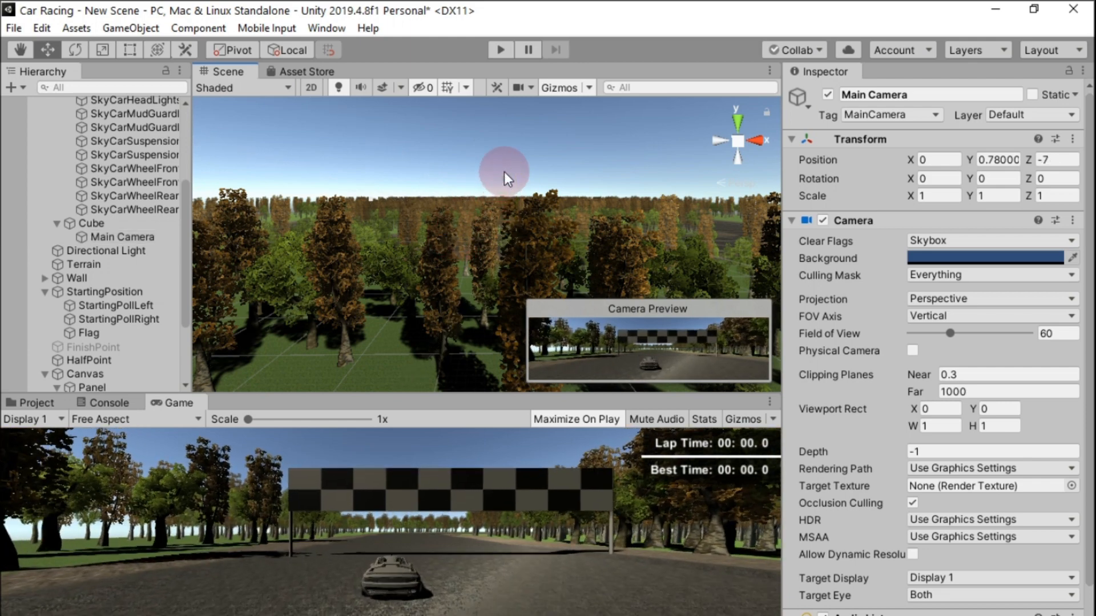
# Raise the Main Camera a little and pull it slightly farther back from the car
pyautogui.click(505, 172)
pyautogui.click(132, 237)
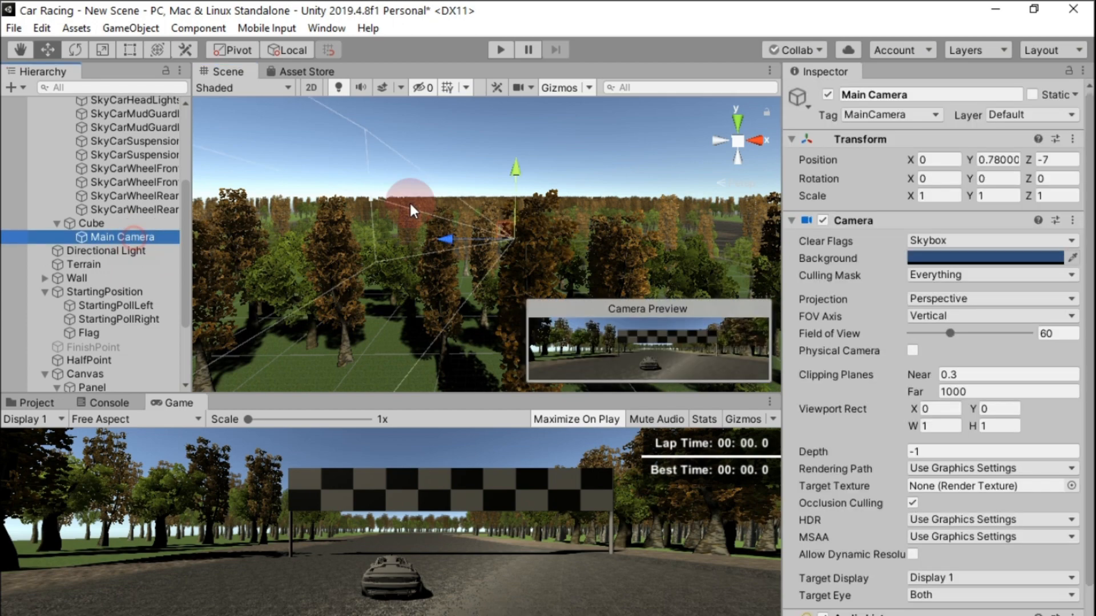
pyautogui.moveTo(536, 176); pyautogui.dragTo(522, 164)
pyautogui.moveTo(450, 227); pyautogui.dragTo(464, 230)
# Test-run the game and drive the car through the start gate and around the track to check the camera view, then stop playing
pyautogui.click(503, 51)
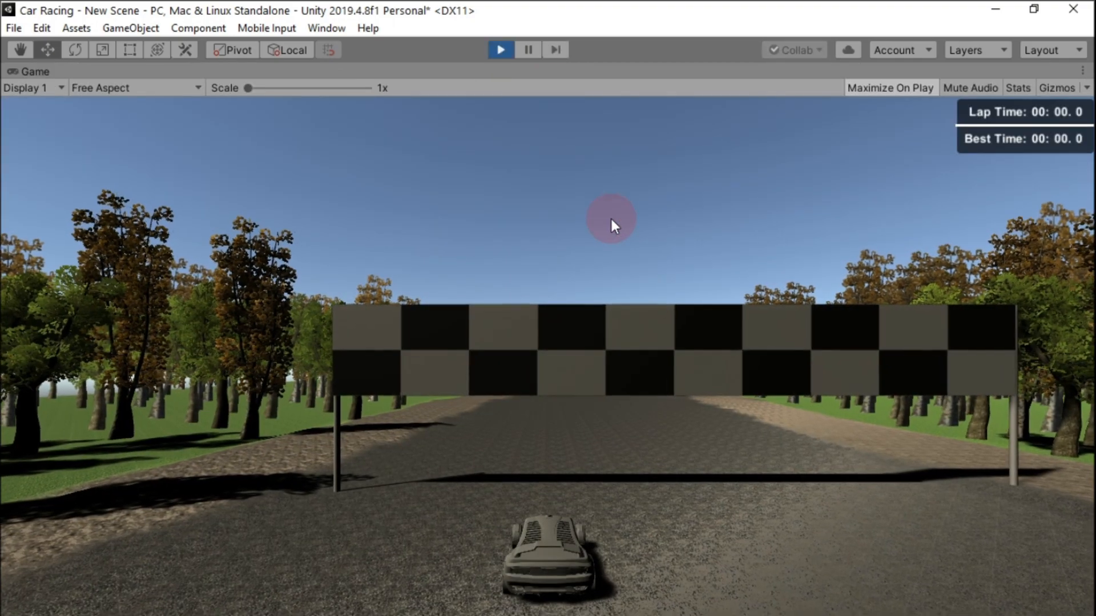
pyautogui.press('Up')
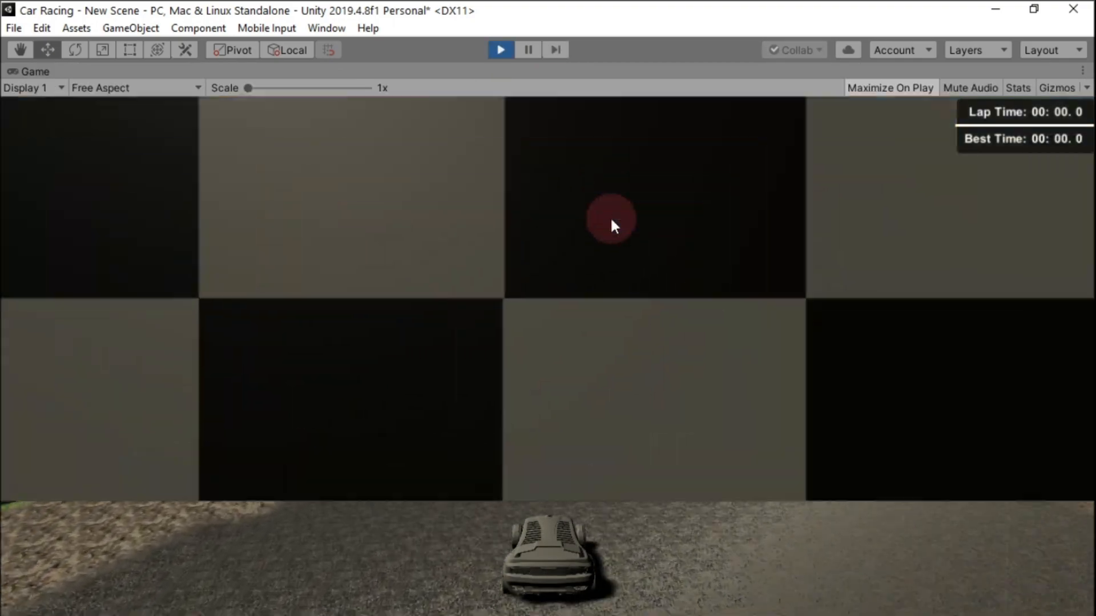
pyautogui.press('Up')
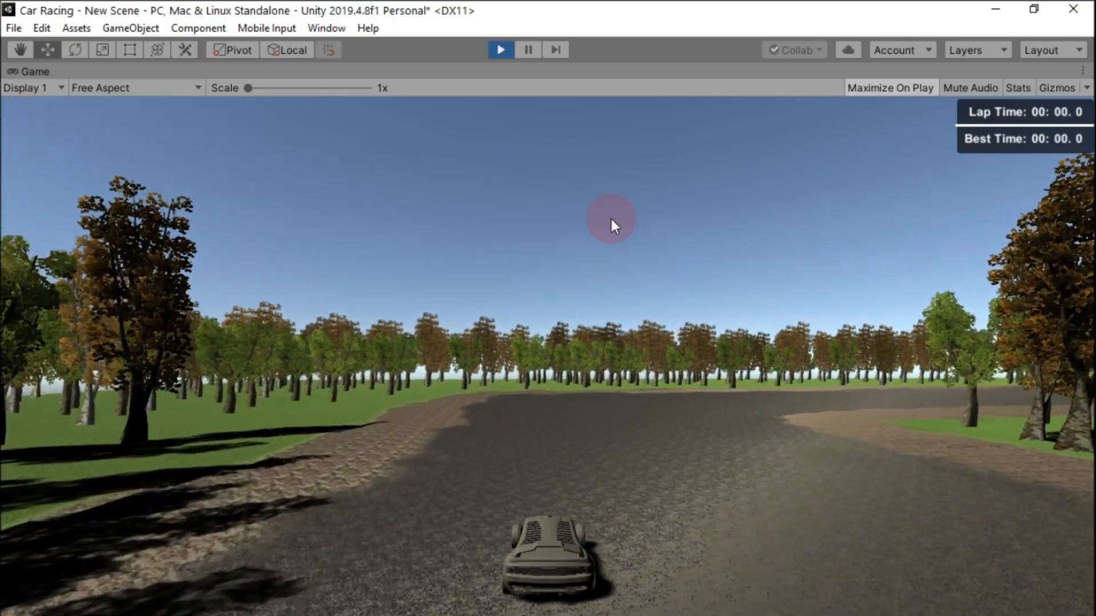
pyautogui.press('Up')
pyautogui.press('Right')
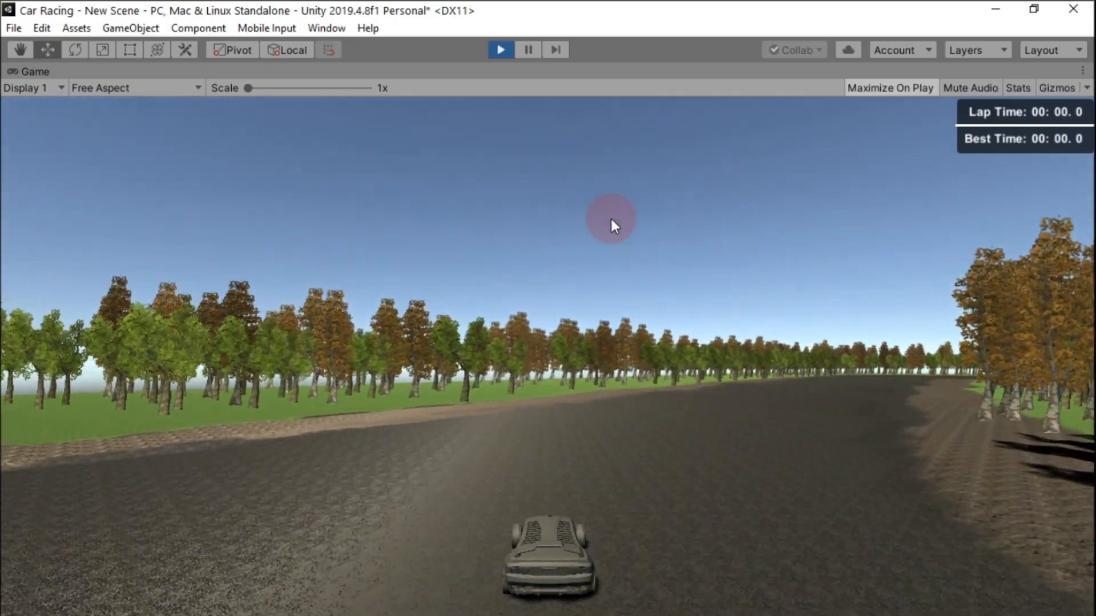
pyautogui.press('Up')
pyautogui.press('Right')
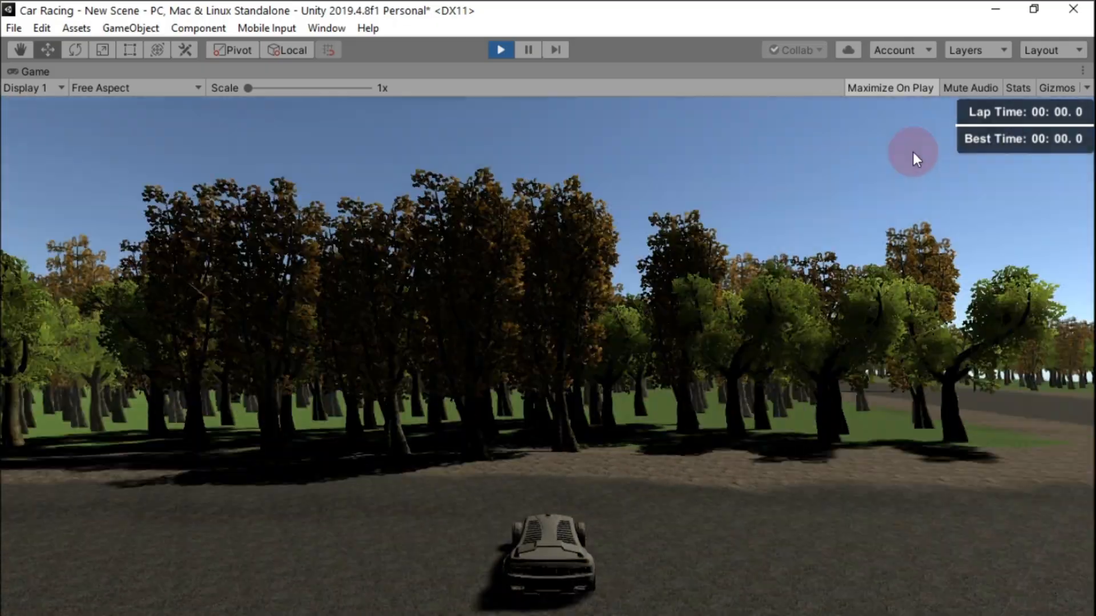
pyautogui.press('Up')
pyautogui.press('Right')
pyautogui.click(500, 51)
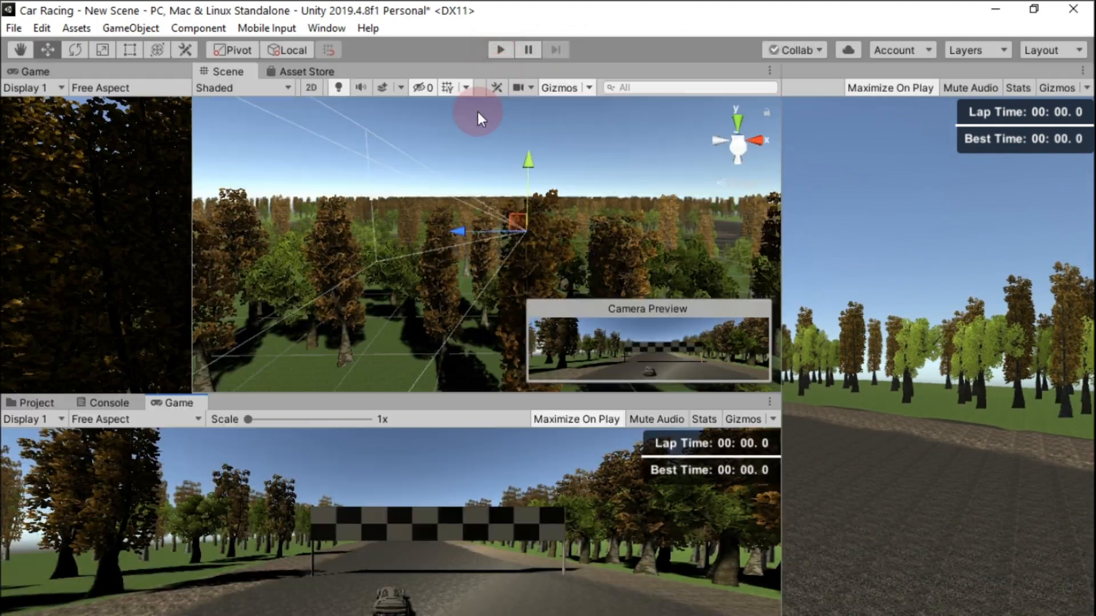
# Set the width of the timer panel's Divider to 161
pyautogui.scroll(1, 124, 258)
pyautogui.scroll(-1, 125, 258)
pyautogui.scroll(-4, 125, 258)
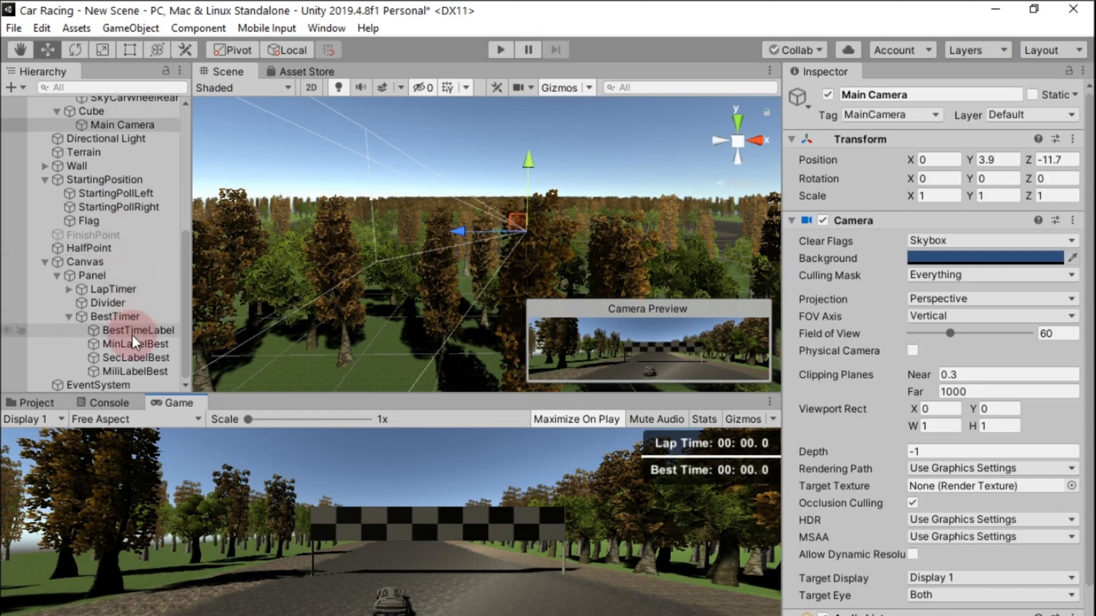
pyautogui.click(128, 303)
pyautogui.click(927, 207)
pyautogui.write('161')
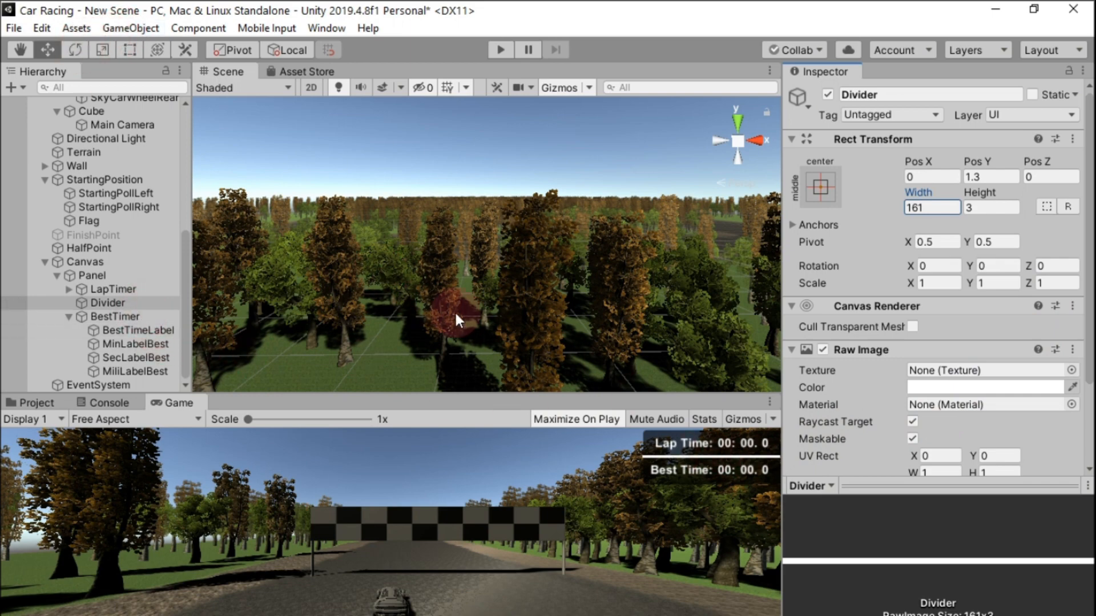
# Frame the Divider in the Scene view and shift it slightly along X to Pos X 0.6
pyautogui.scroll(-3, 471, 299)
pyautogui.doubleClick(135, 306)
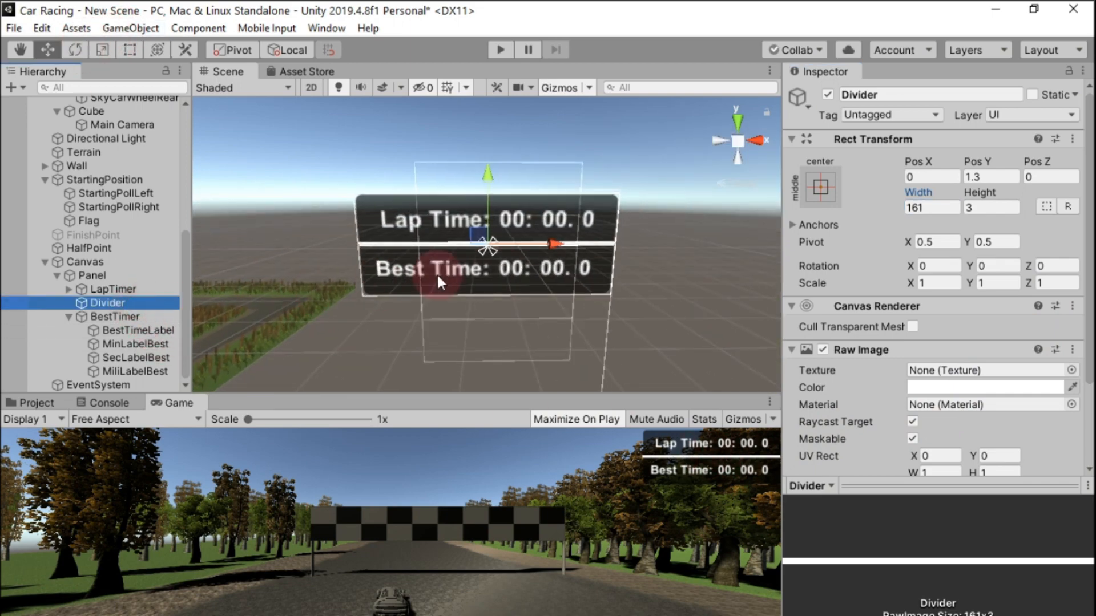
pyautogui.moveTo(539, 245); pyautogui.dragTo(546, 244)
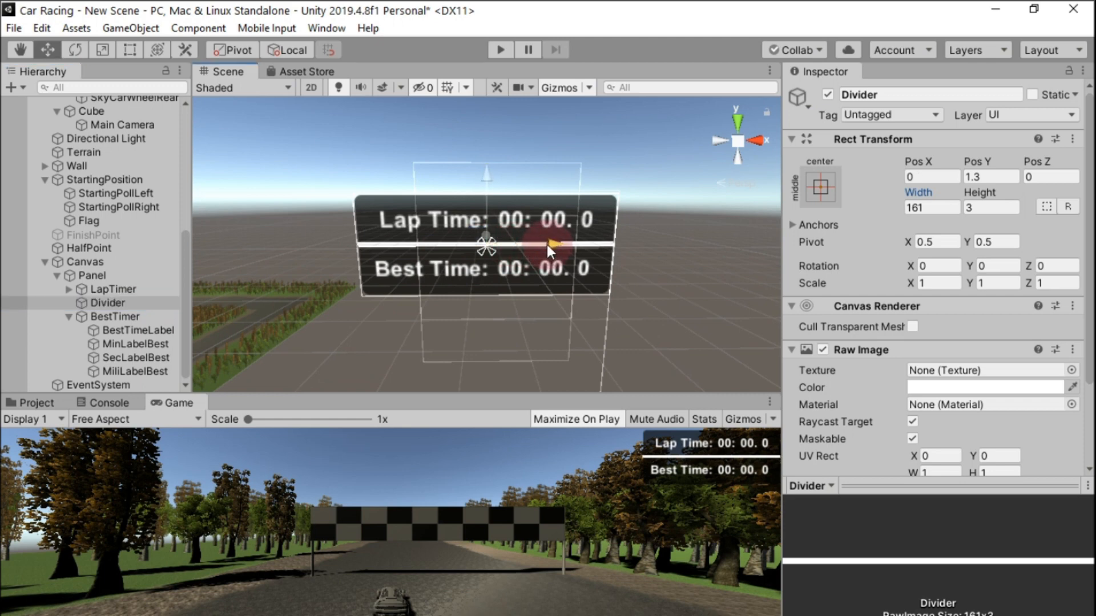
pyautogui.moveTo(548, 242); pyautogui.dragTo(548, 242)
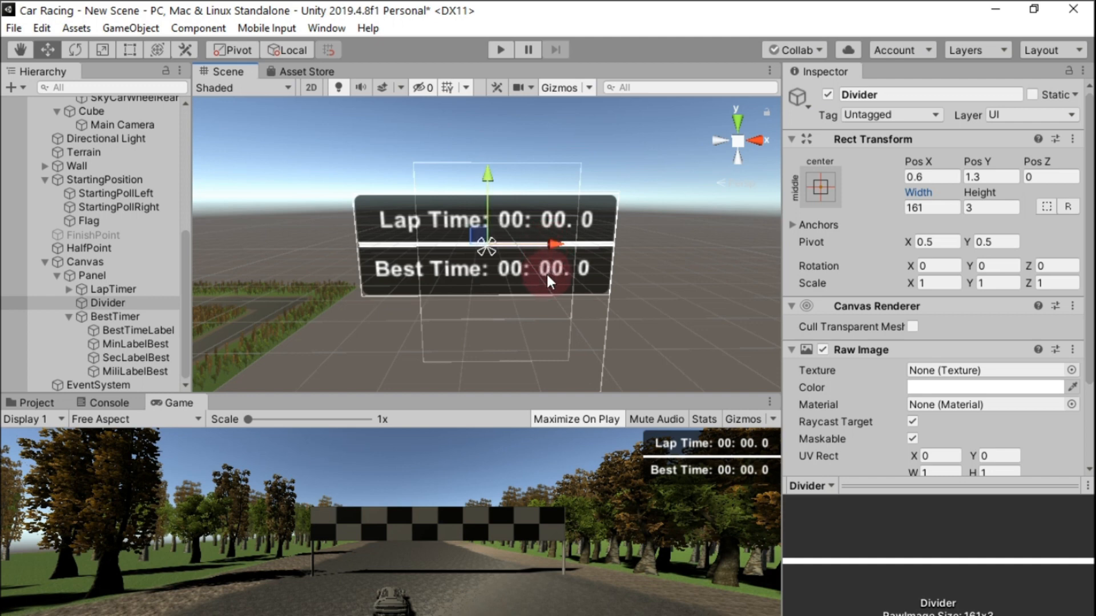
# Widen the Divider to 161.5 and nudge it along X to fit the timer panel
pyautogui.click(922, 208)
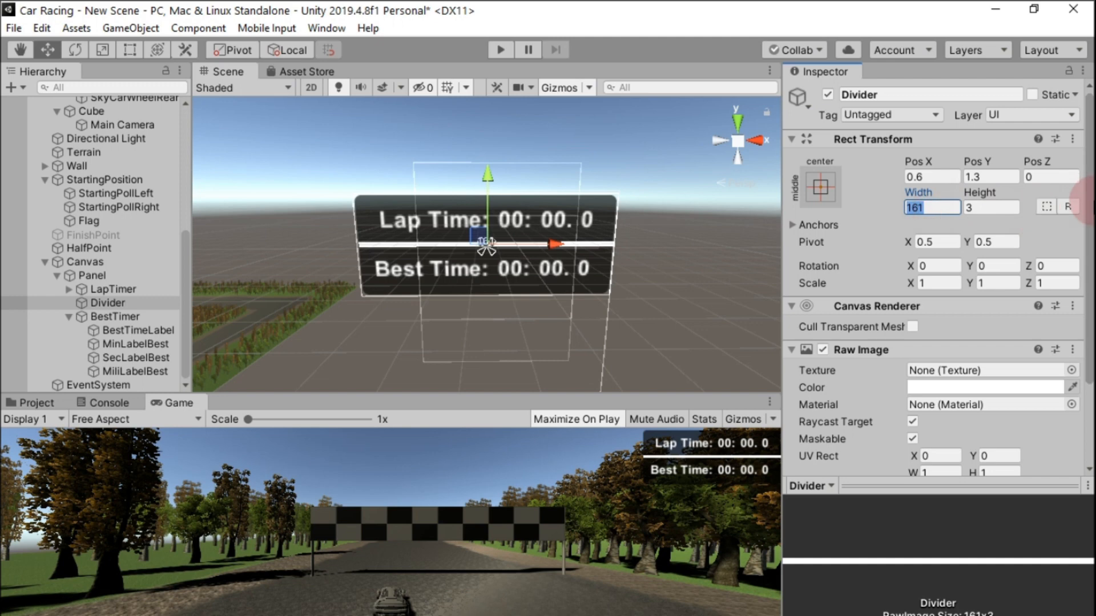
pyautogui.write('161.5')
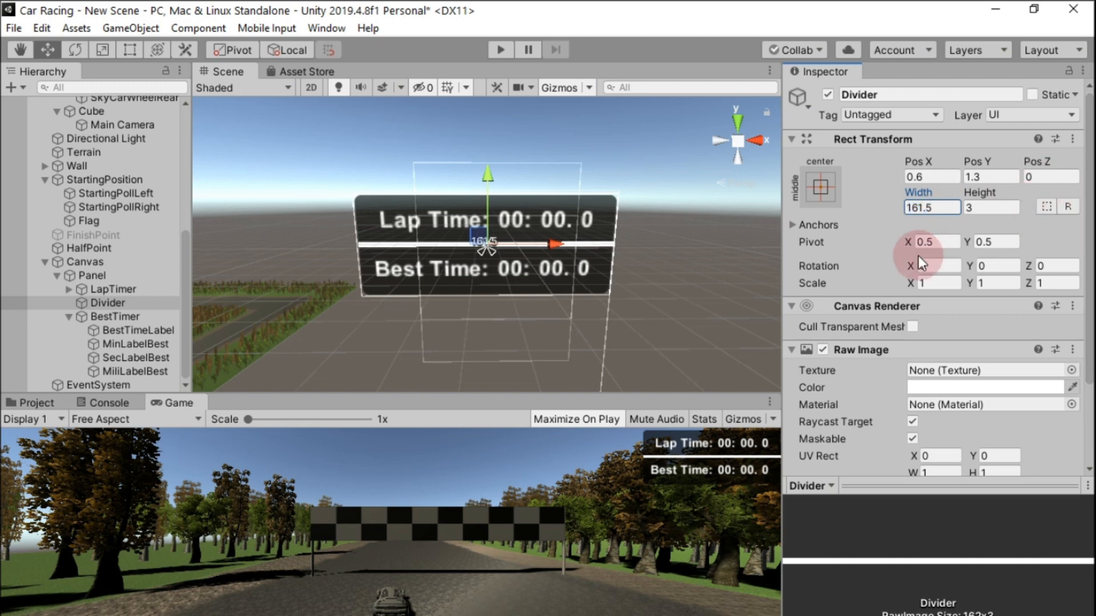
pyautogui.moveTo(567, 245); pyautogui.dragTo(560, 243)
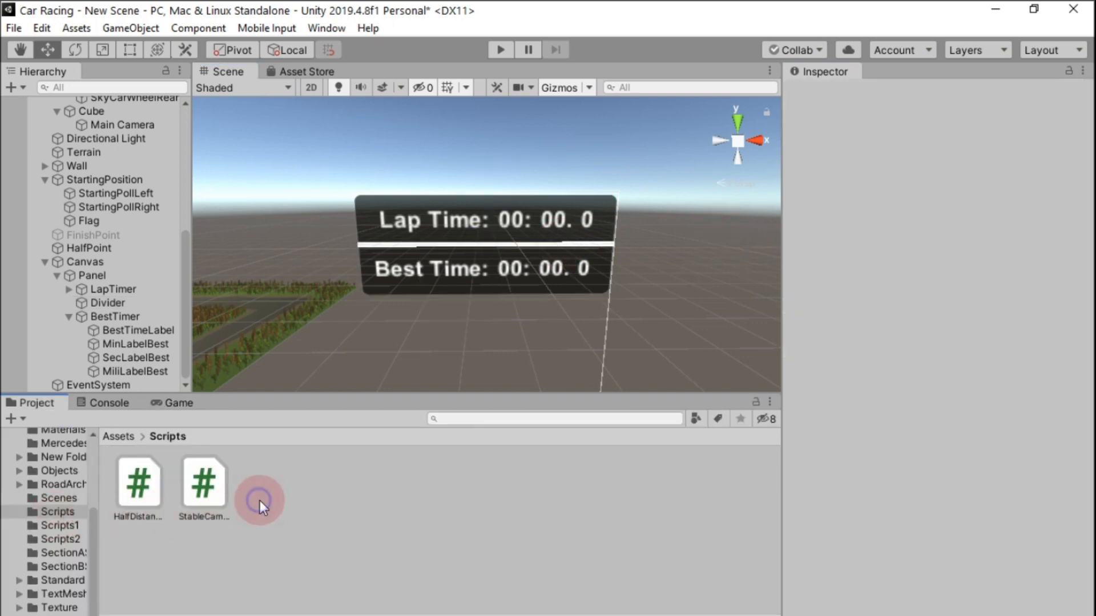
# Create a C# script named LapTimerDown in the Assets Scripts folder
pyautogui.rightClick(242, 482)
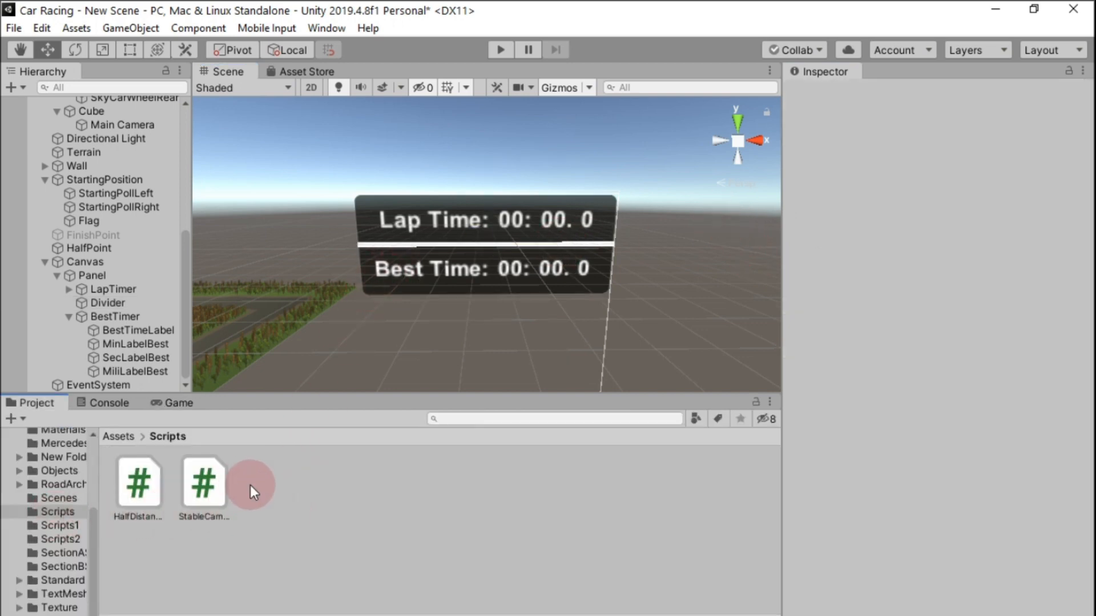
pyautogui.rightClick(250, 485)
pyautogui.moveTo(407, 64)
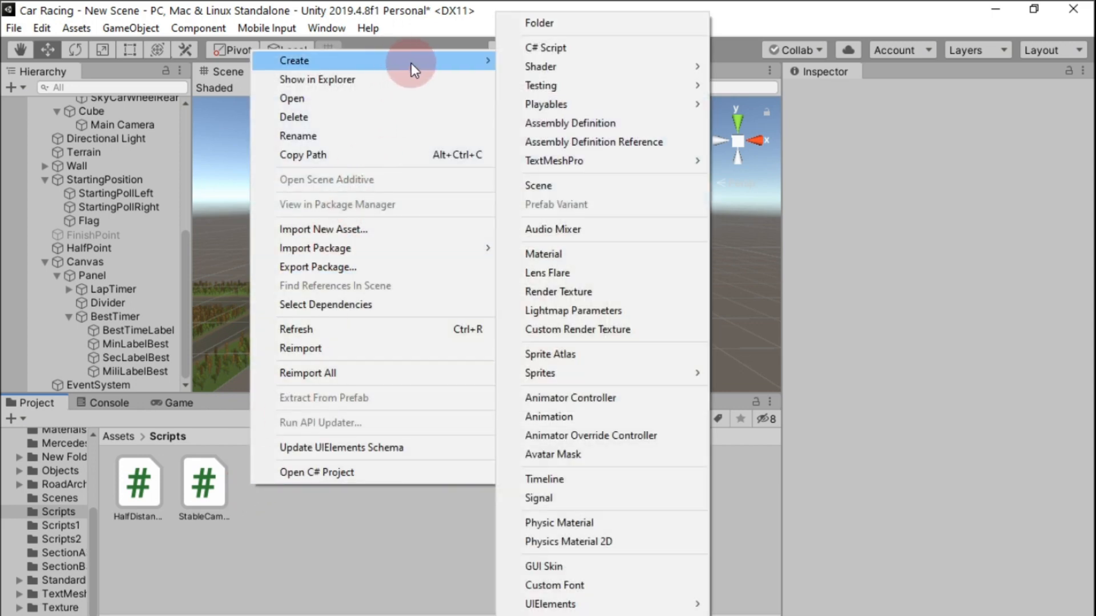
pyautogui.click(540, 51)
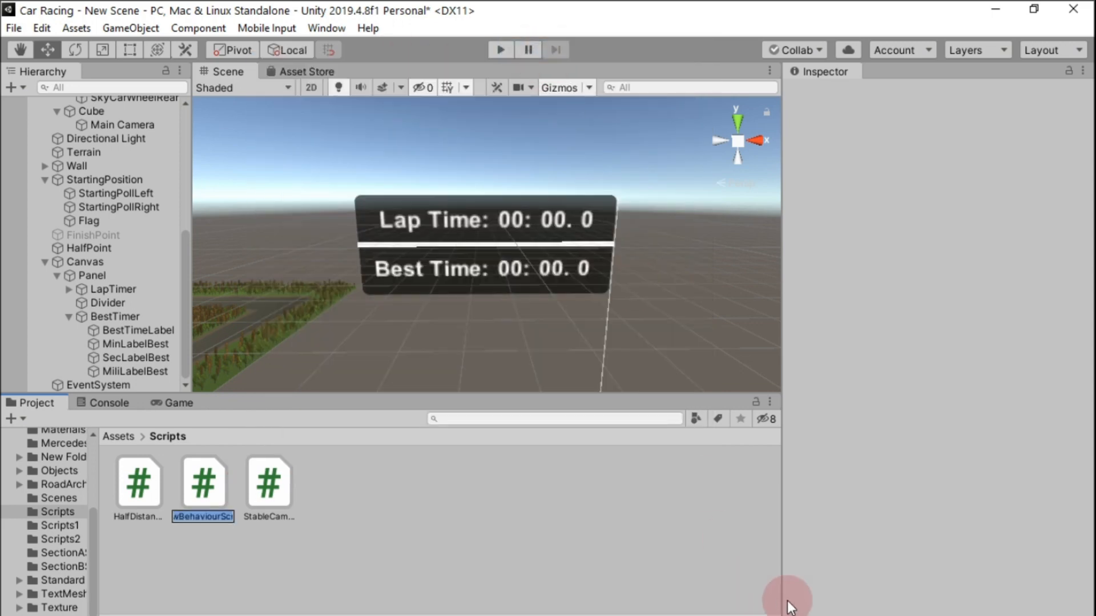
pyautogui.write('La')
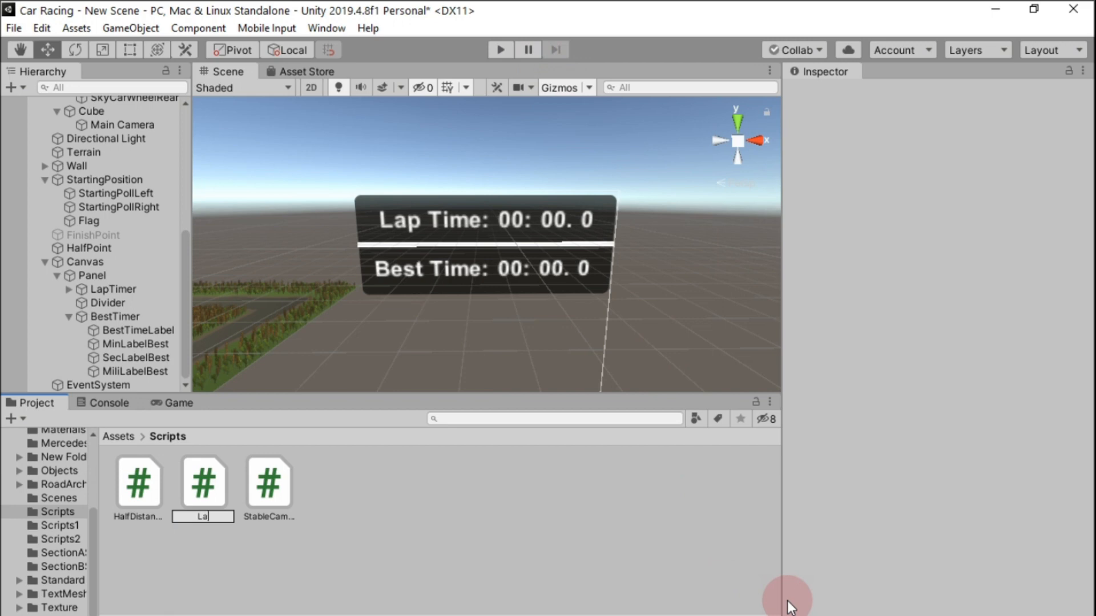
pyautogui.write('pTimerDown')
pyautogui.press('Return')
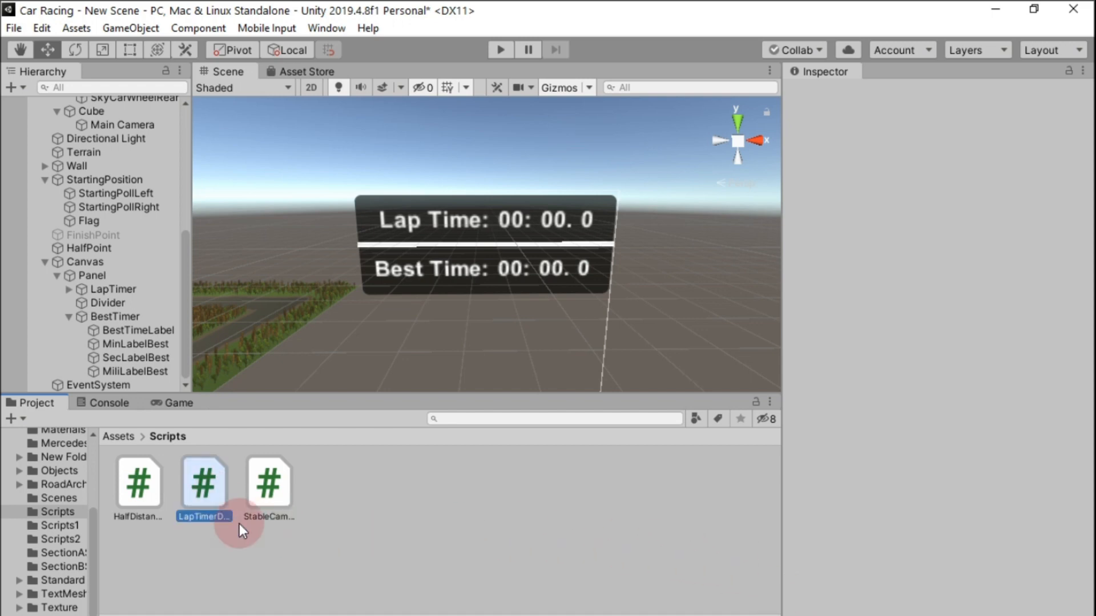
# Open the LapTimerDown script in Visual Studio Code and delete the Start method with its comment and the Update comment
pyautogui.doubleClick(225, 481)
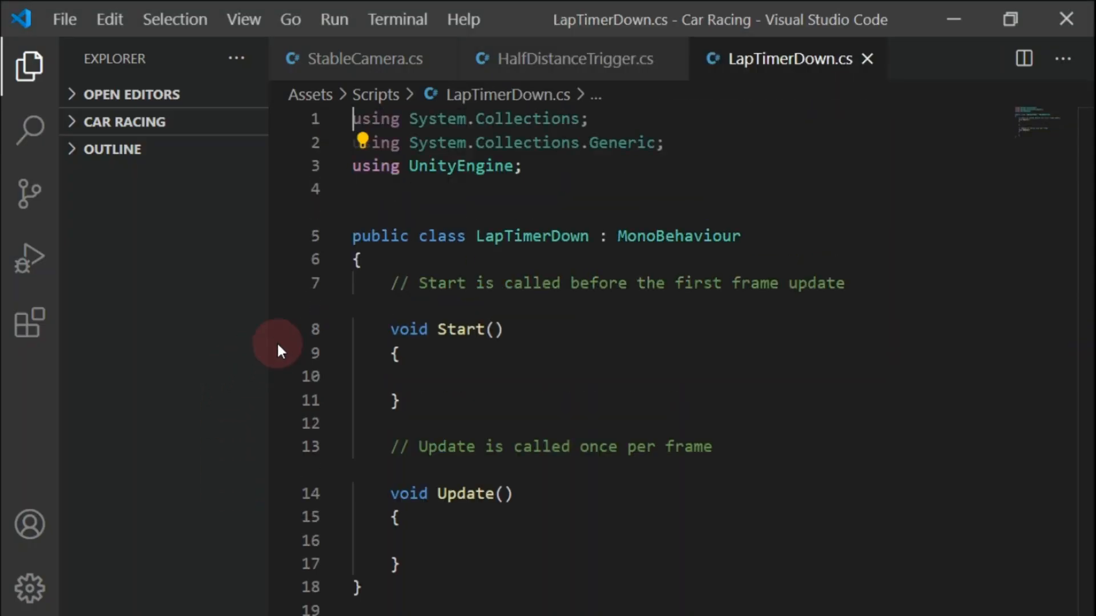
pyautogui.moveTo(390, 283); pyautogui.dragTo(451, 401)
pyautogui.press('BackSpace')
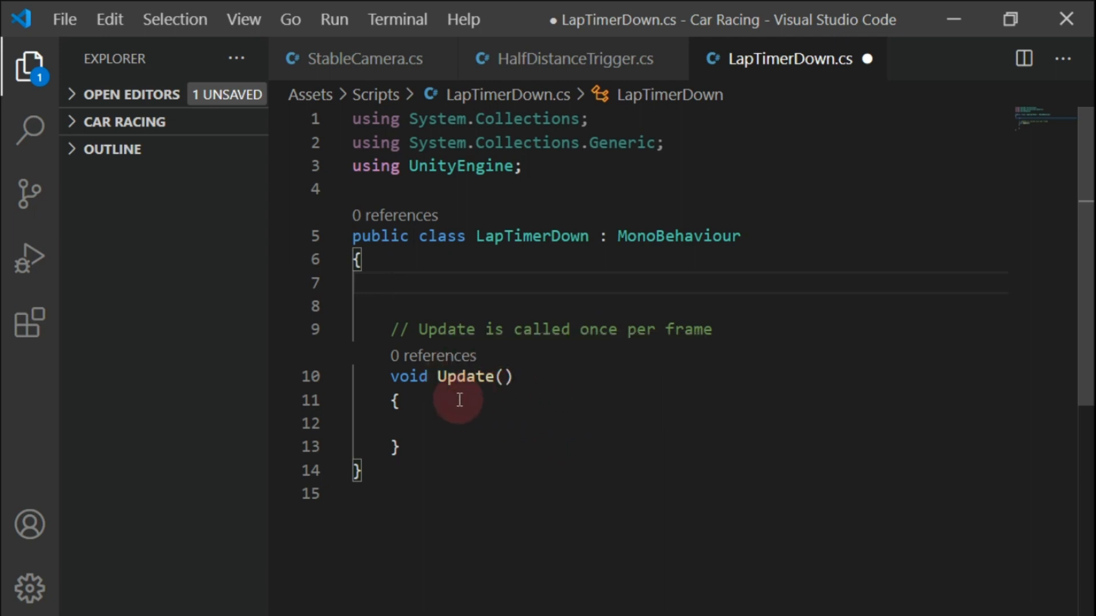
pyautogui.moveTo(717, 324); pyautogui.dragTo(392, 325)
pyautogui.press('BackSpace')
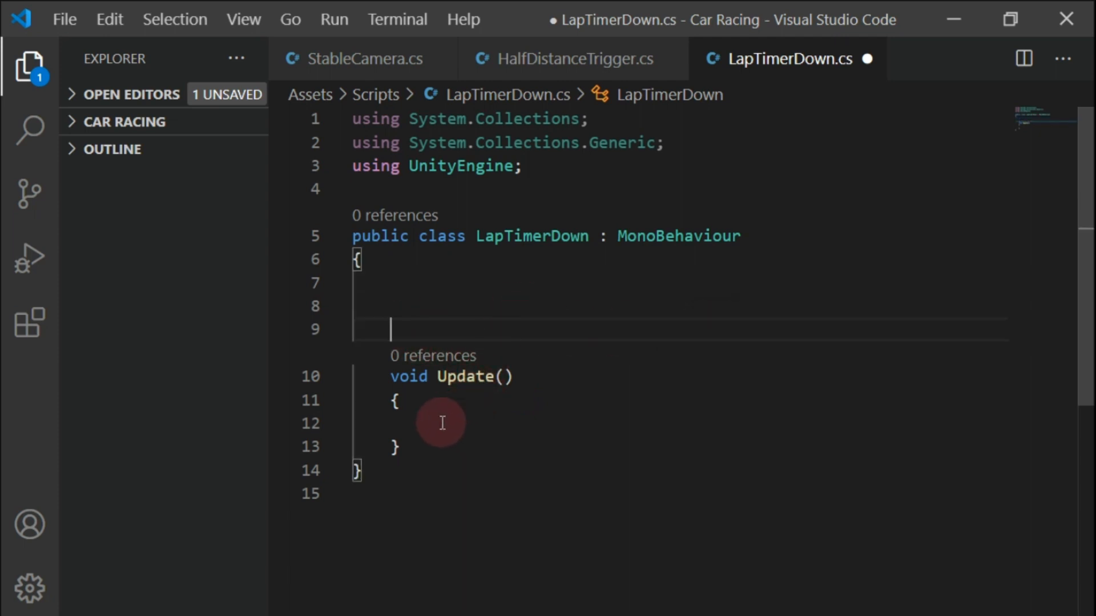
# Declare a public GameObject field named miliLabel at the start of the LapTimerDown class
pyautogui.click(439, 290)
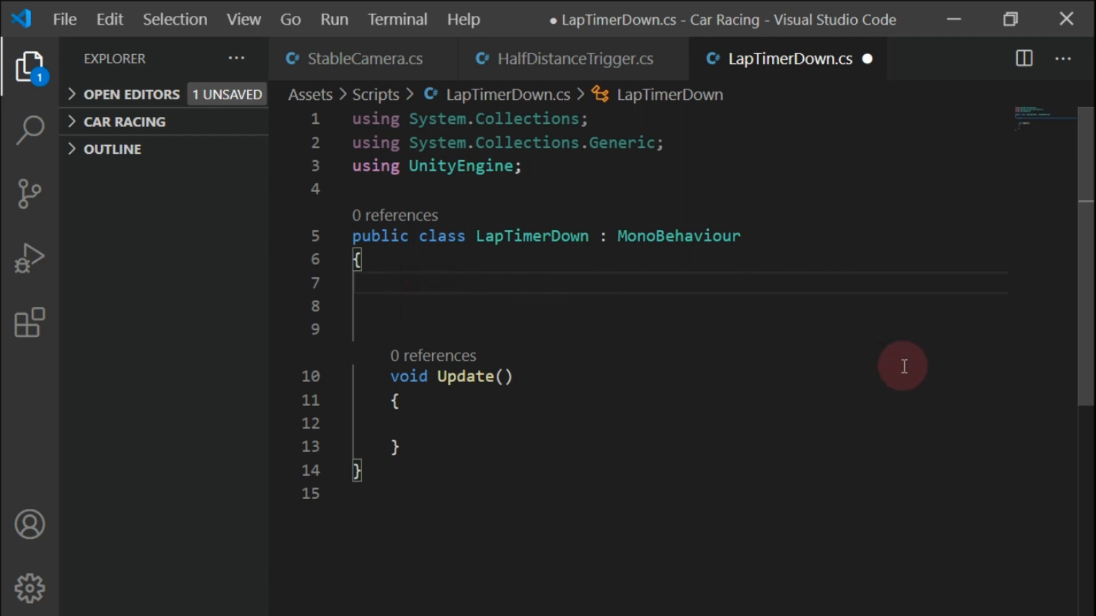
pyautogui.press('Return')
pyautogui.write('pu')
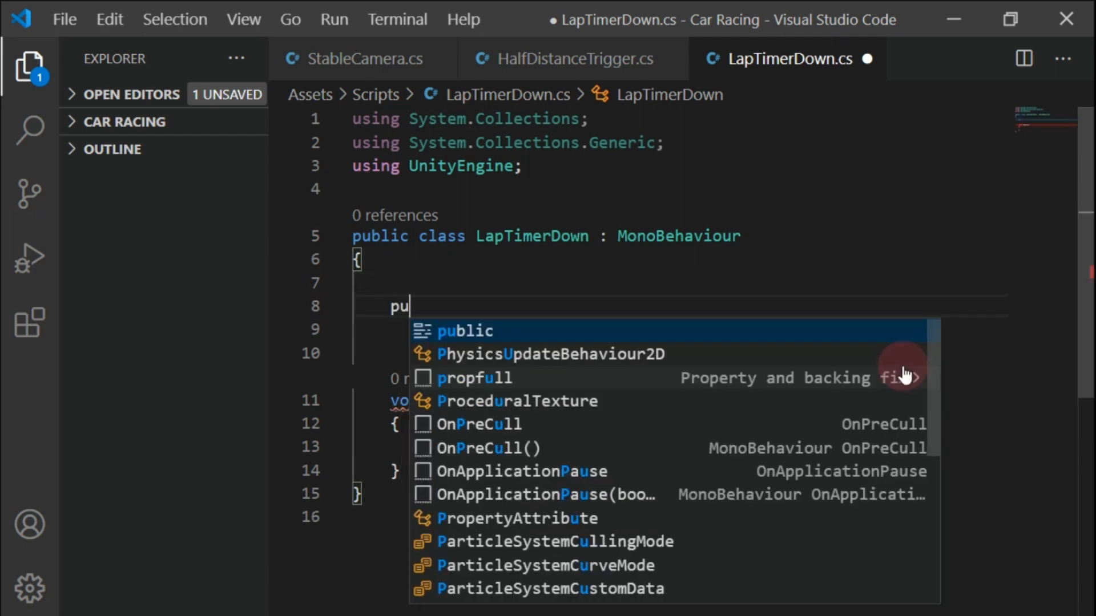
pyautogui.write('blic')
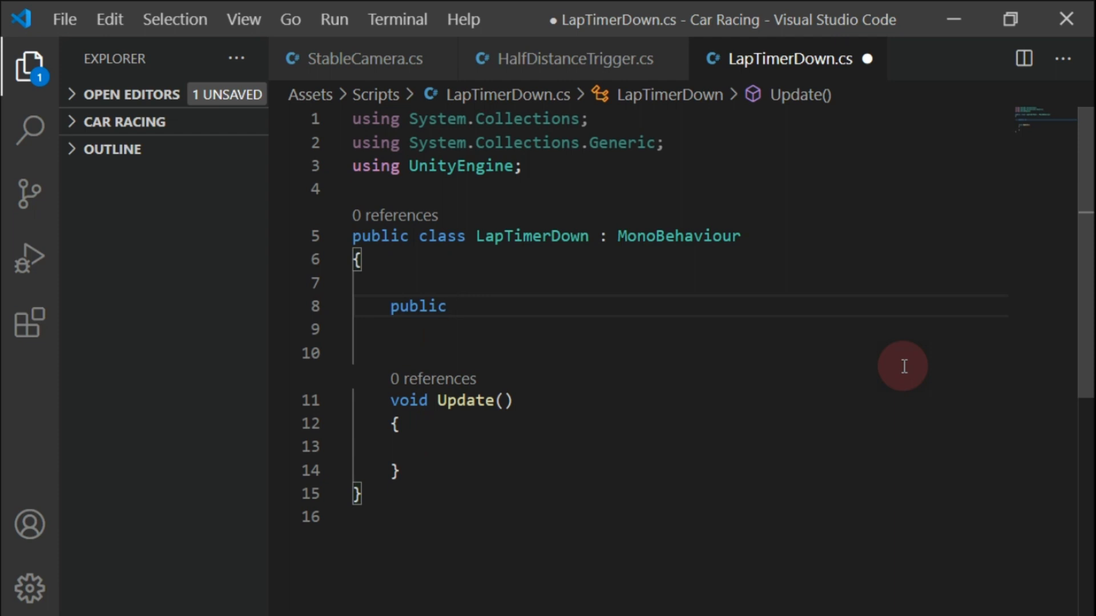
pyautogui.write('ameOn')
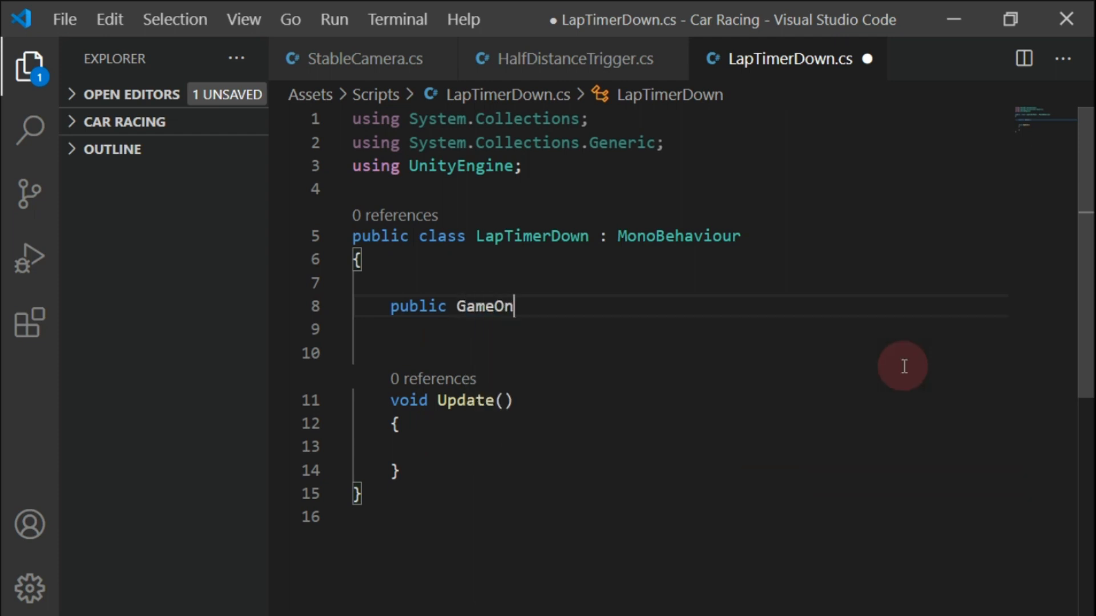
pyautogui.press('BackSpace')
pyautogui.write('bject')
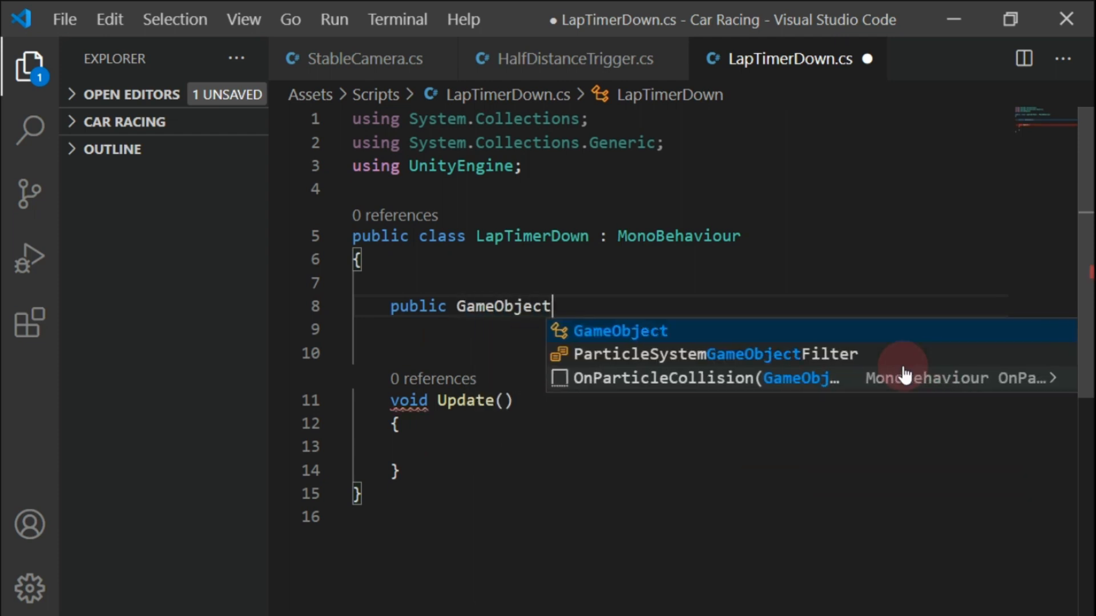
pyautogui.write(' mil')
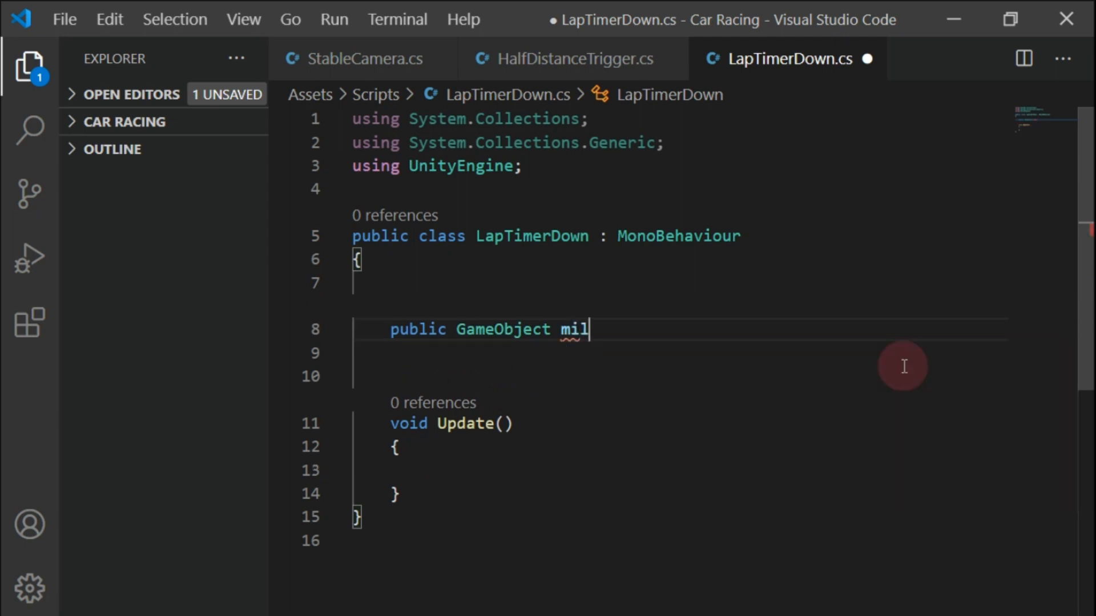
pyautogui.write('iLabel;')
# Declare a public GameObject field named SecondLabel directly below miliLabel
pyautogui.press('Return')
pyautogui.write('publ')
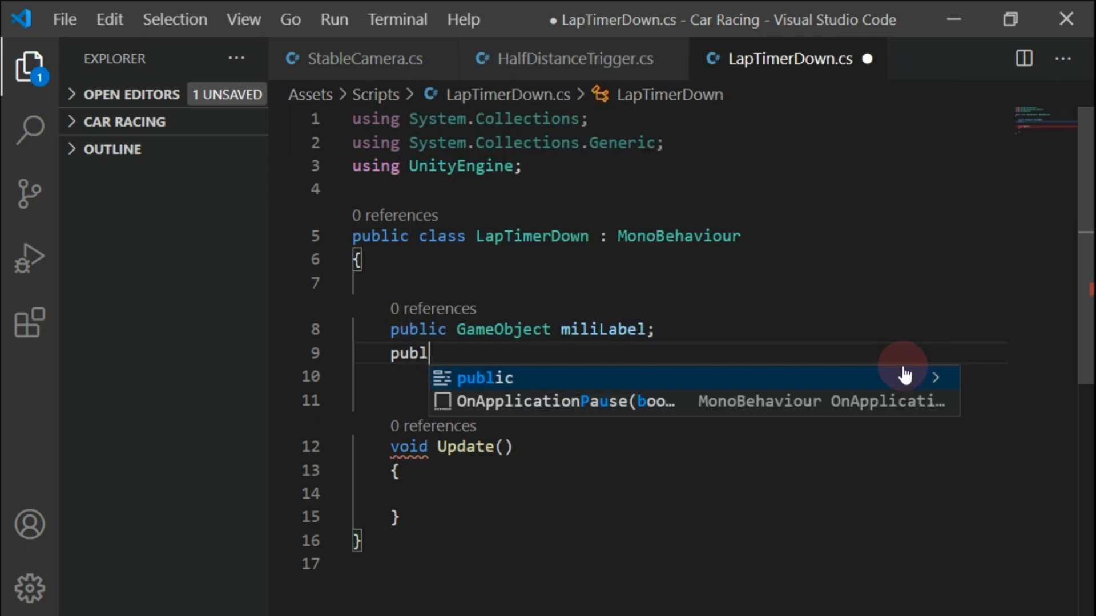
pyautogui.press('Tab')
pyautogui.write('Ga')
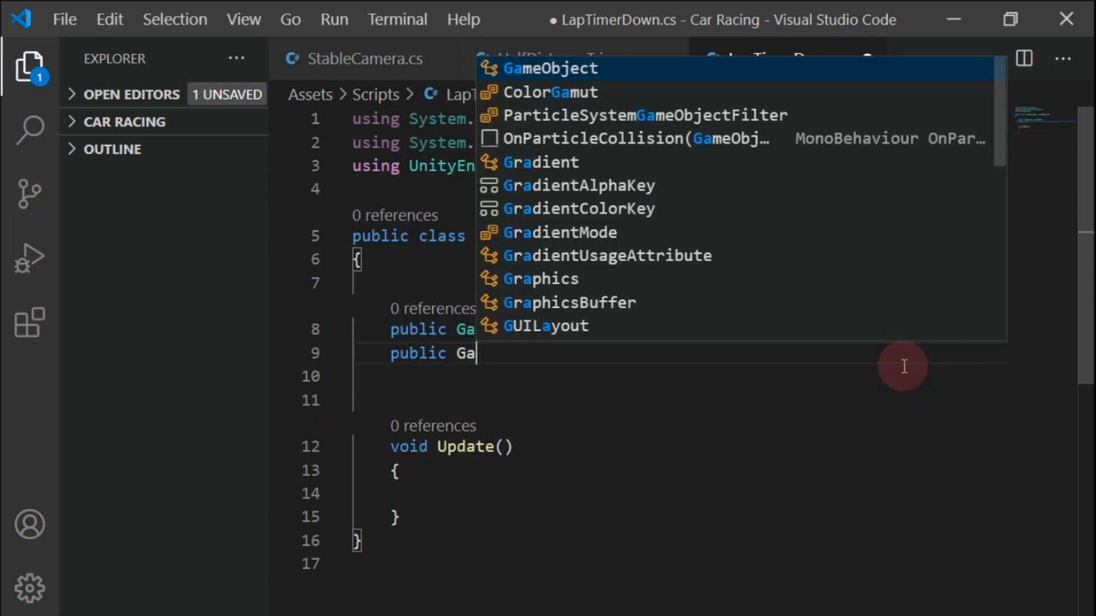
pyautogui.press('Tab')
pyautogui.write('S')
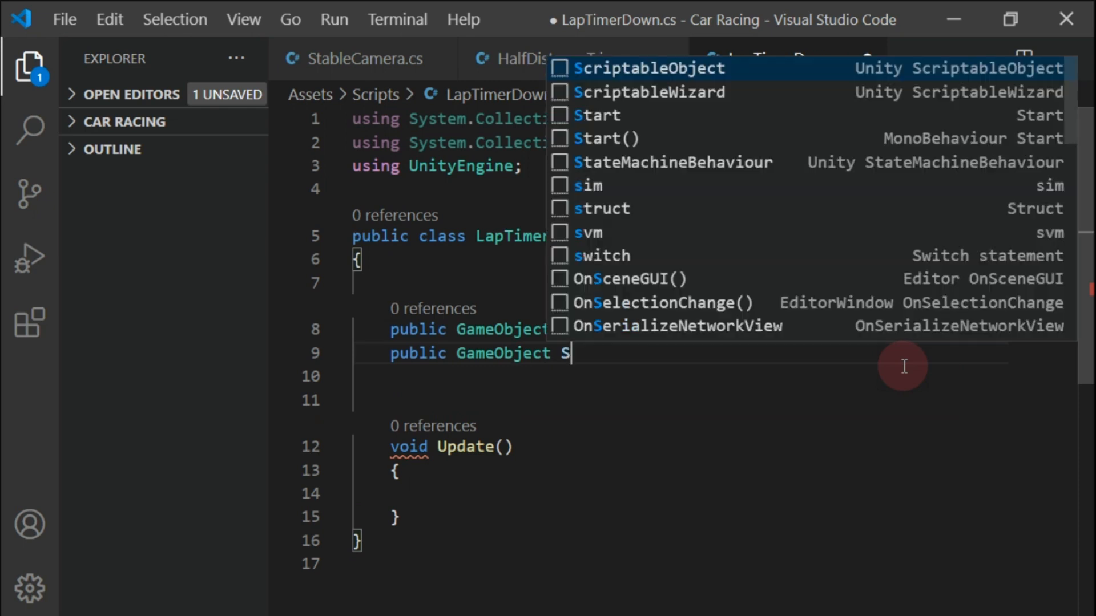
pyautogui.write('econdLa')
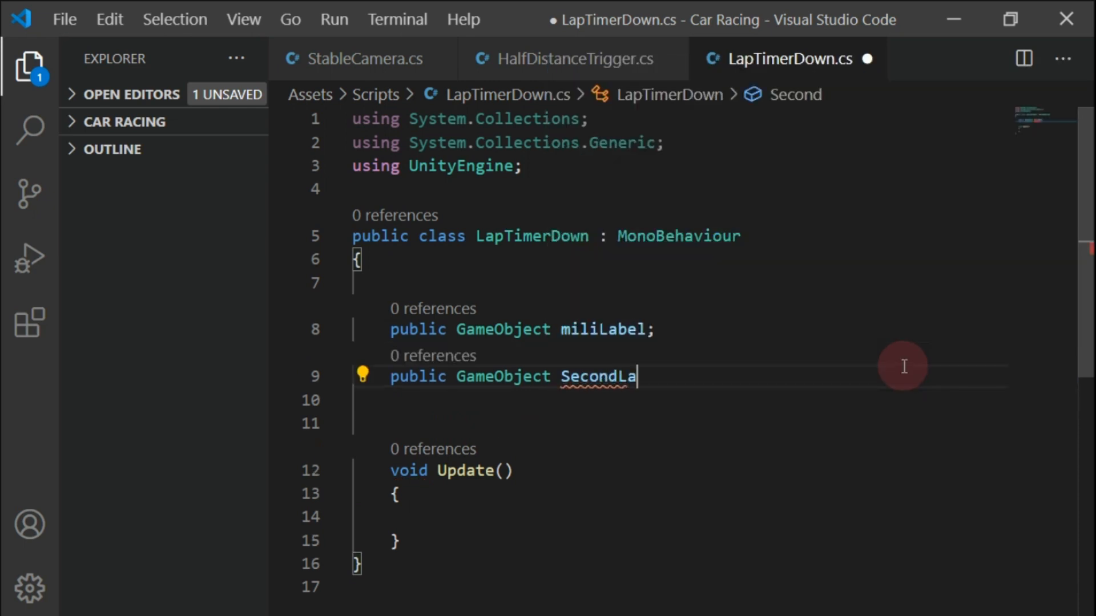
pyautogui.write('bel')
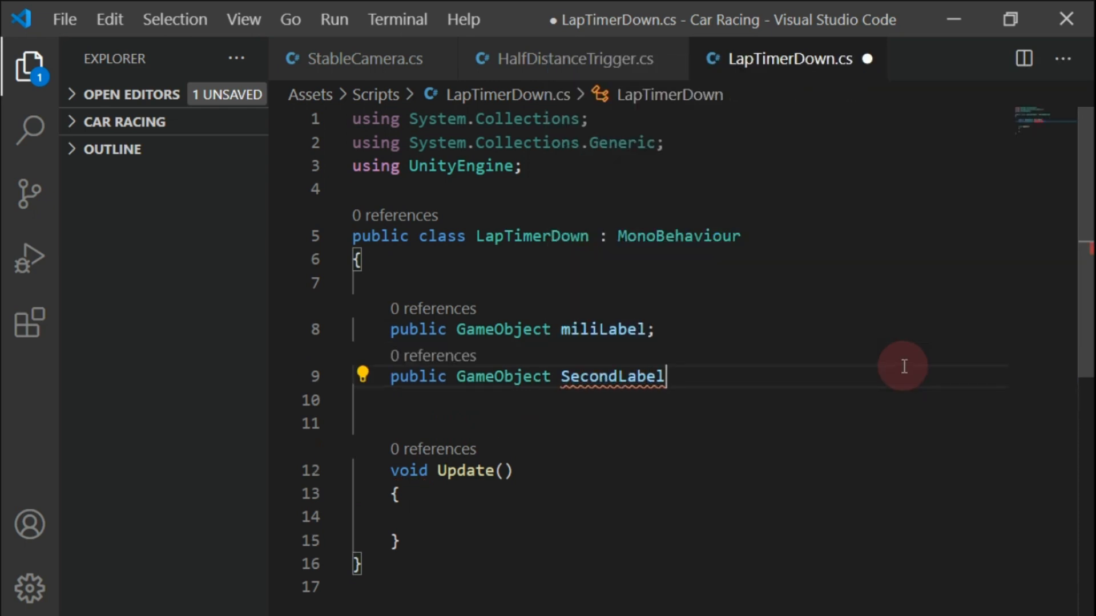
pyautogui.write(';')
# End the SecondLabel declaration with a semicolon and declare a public GameObject field named MinLabel after a blank line
pyautogui.press('Return')
pyautogui.press('Return')
pyautogui.write('p')
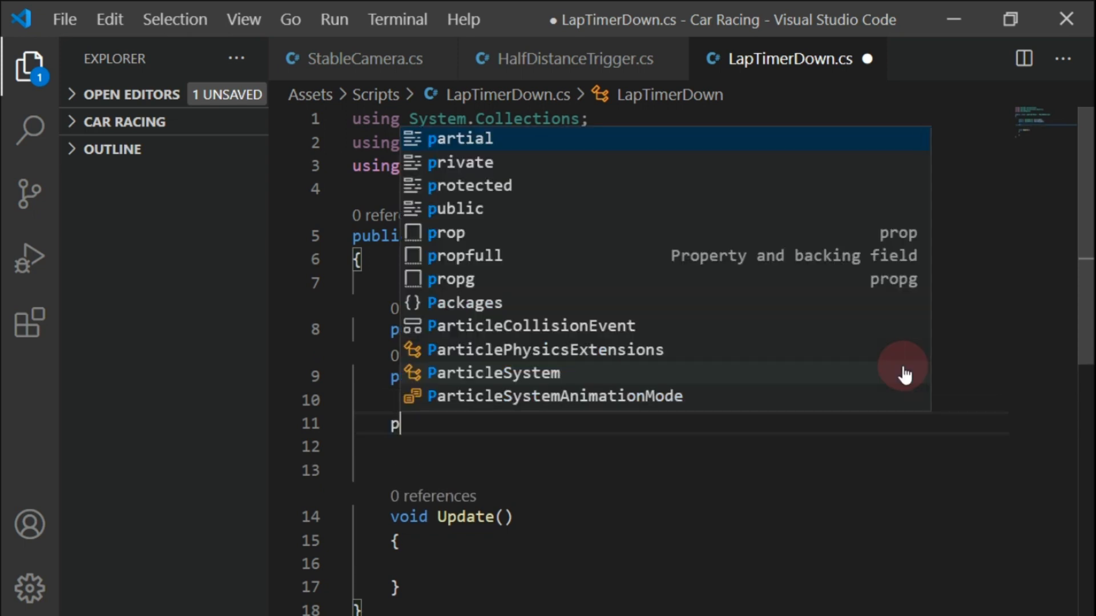
pyautogui.write('ublic G')
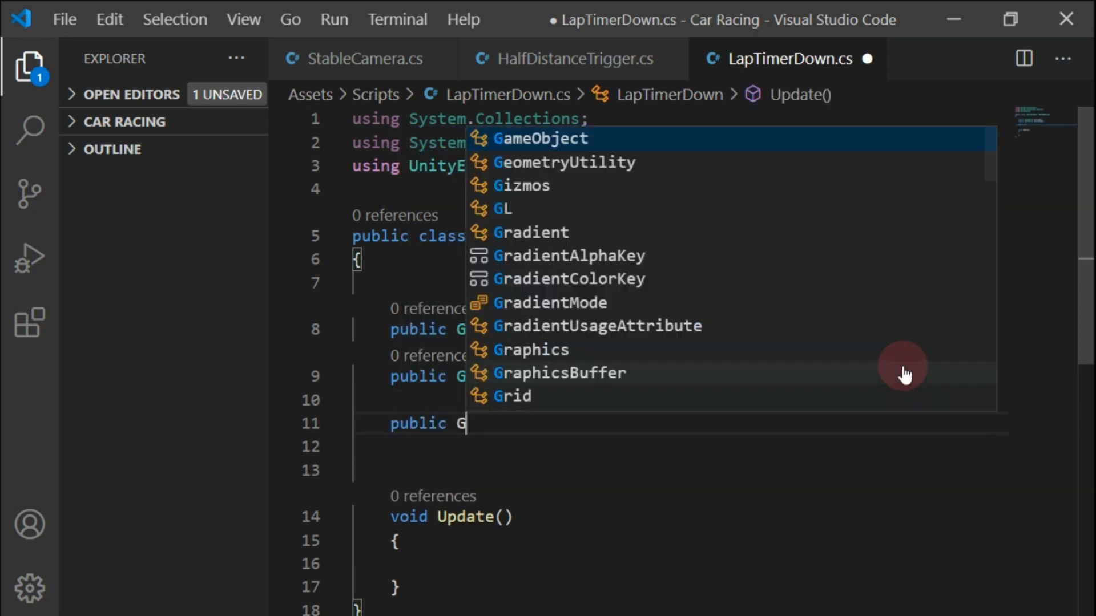
pyautogui.write('ameObject ')
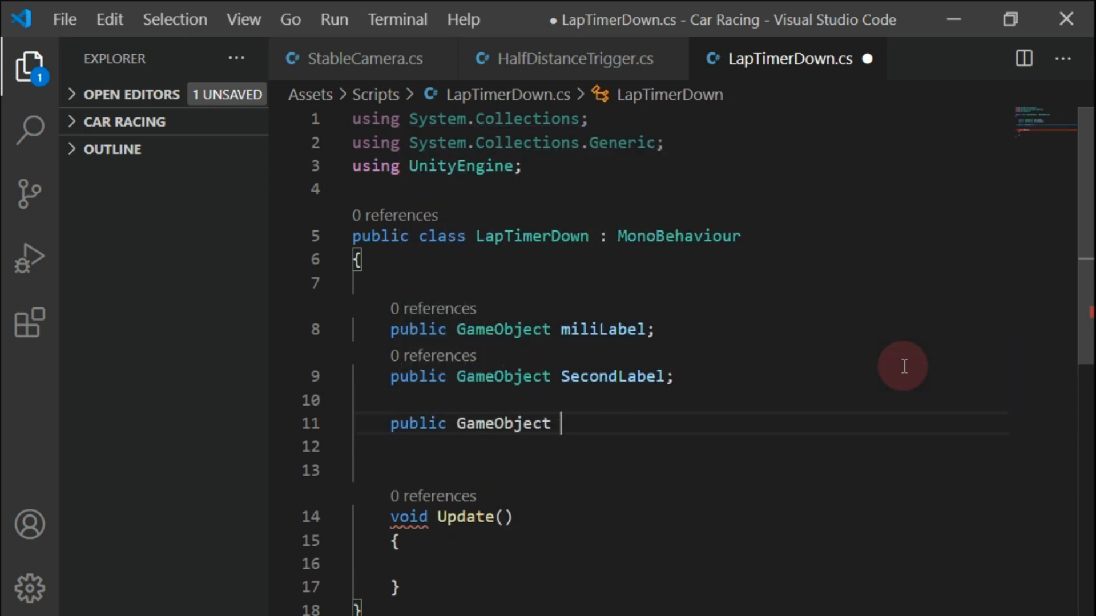
pyautogui.write('Min')
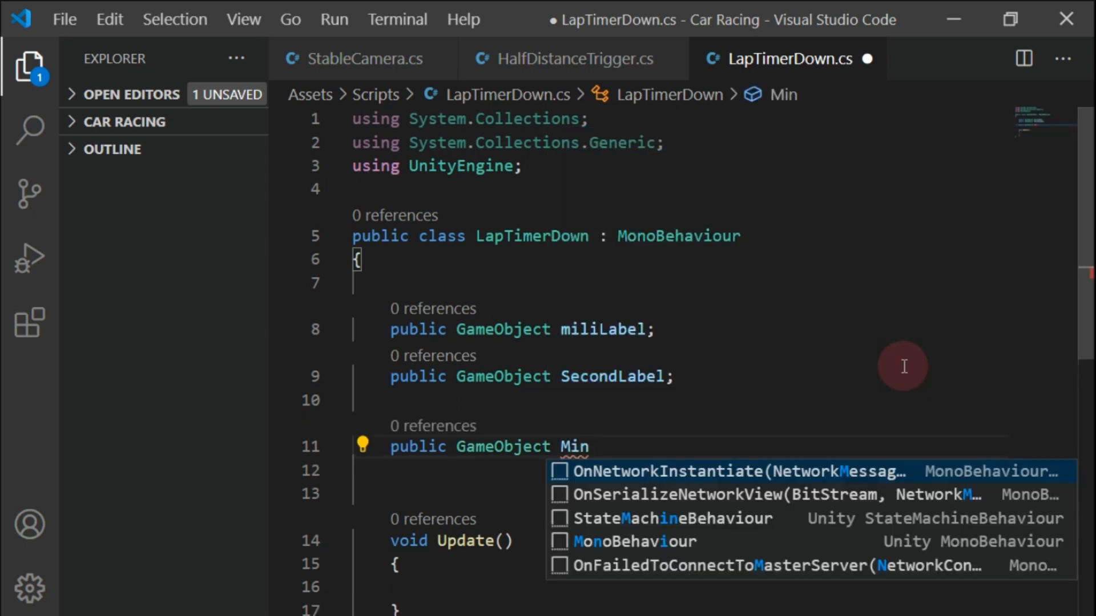
pyautogui.write('Label;')
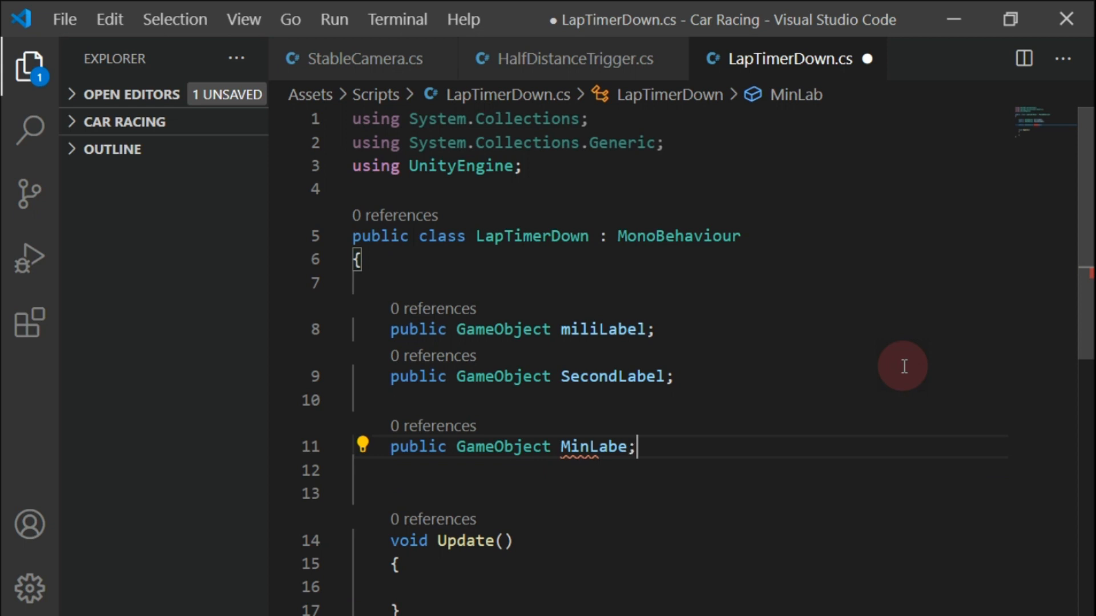
pyautogui.press('BackSpace')
pyautogui.write('l;')
pyautogui.press('Return')
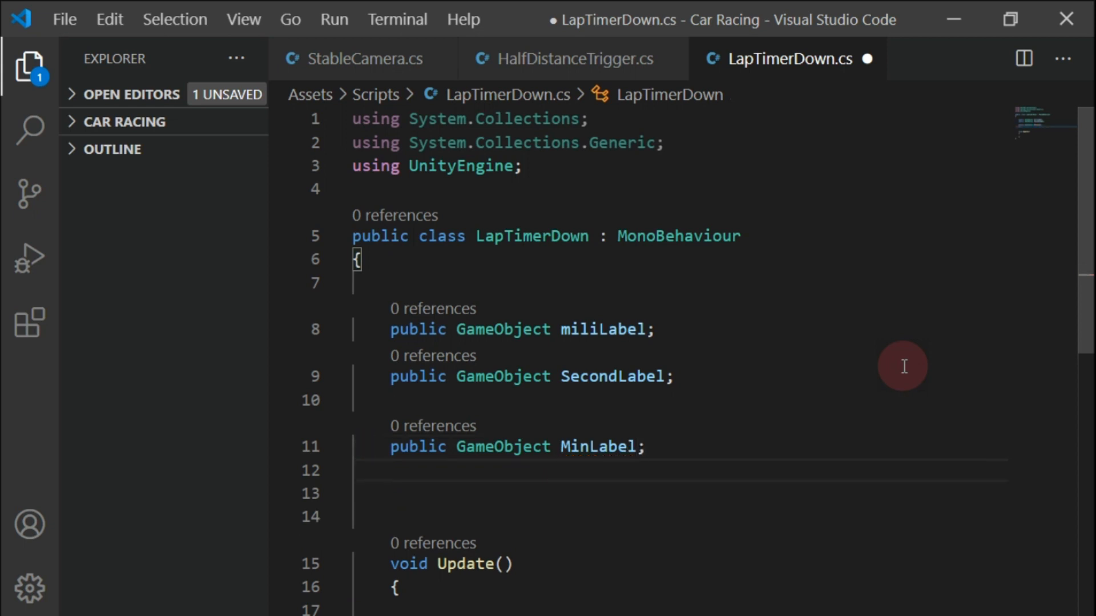
# Declare two public int fields named min and sec below MinLabel, separated from it by a blank line
pyautogui.scroll(-2, 885, 325)
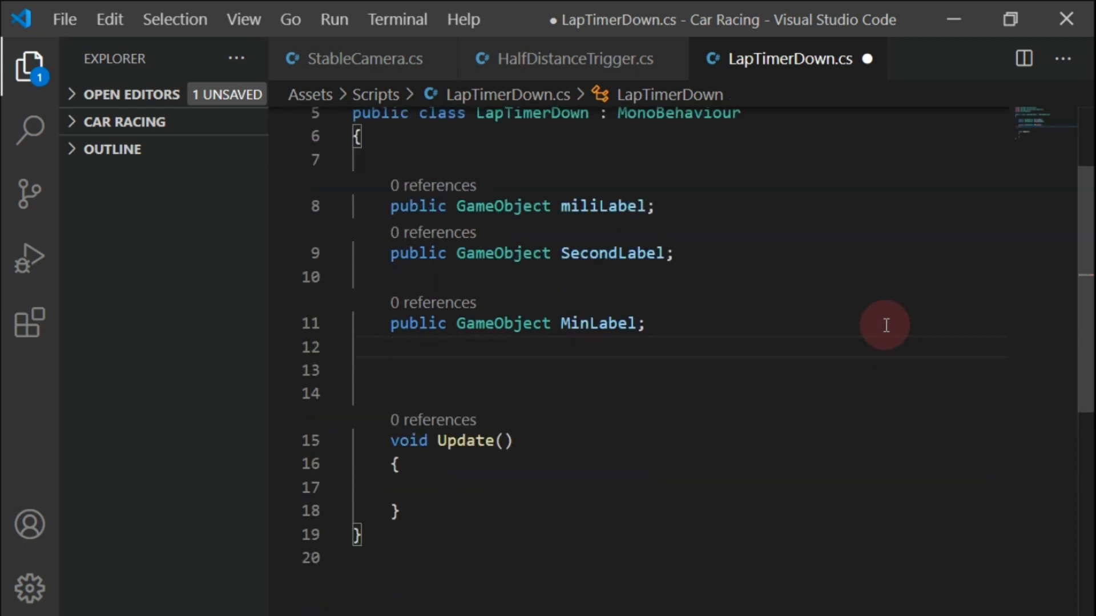
pyautogui.press('Return')
pyautogui.write('pub')
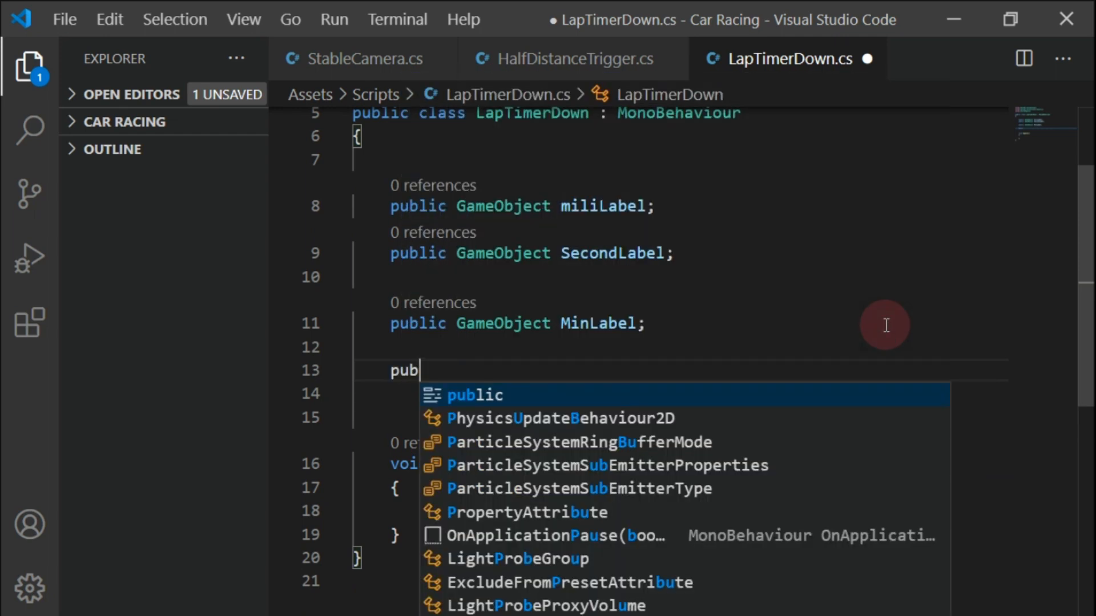
pyautogui.write('lic int')
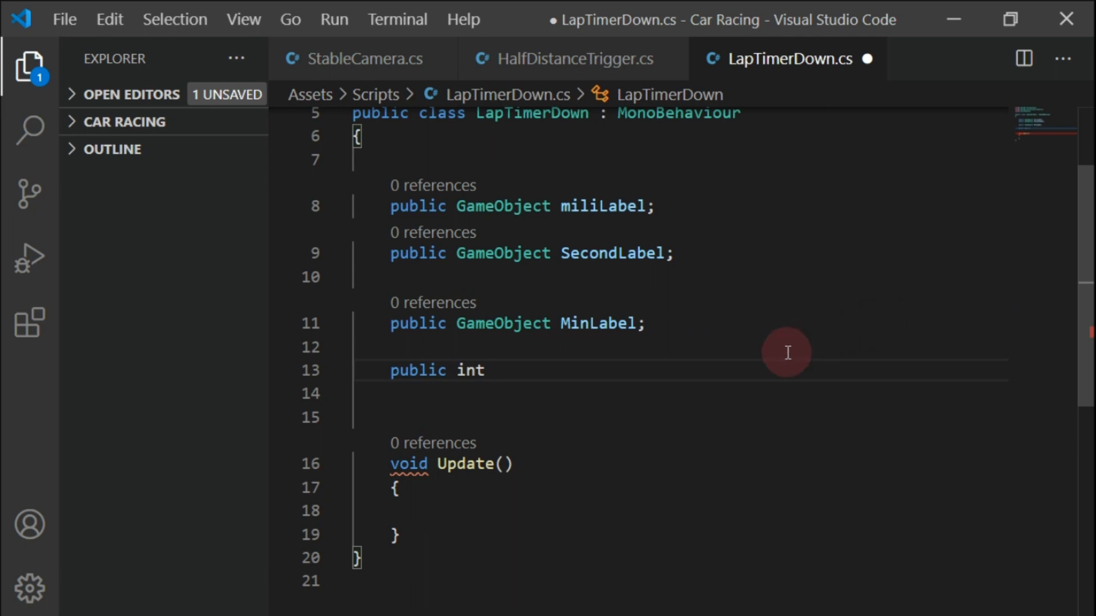
pyautogui.write('minl')
pyautogui.press('BackSpace')
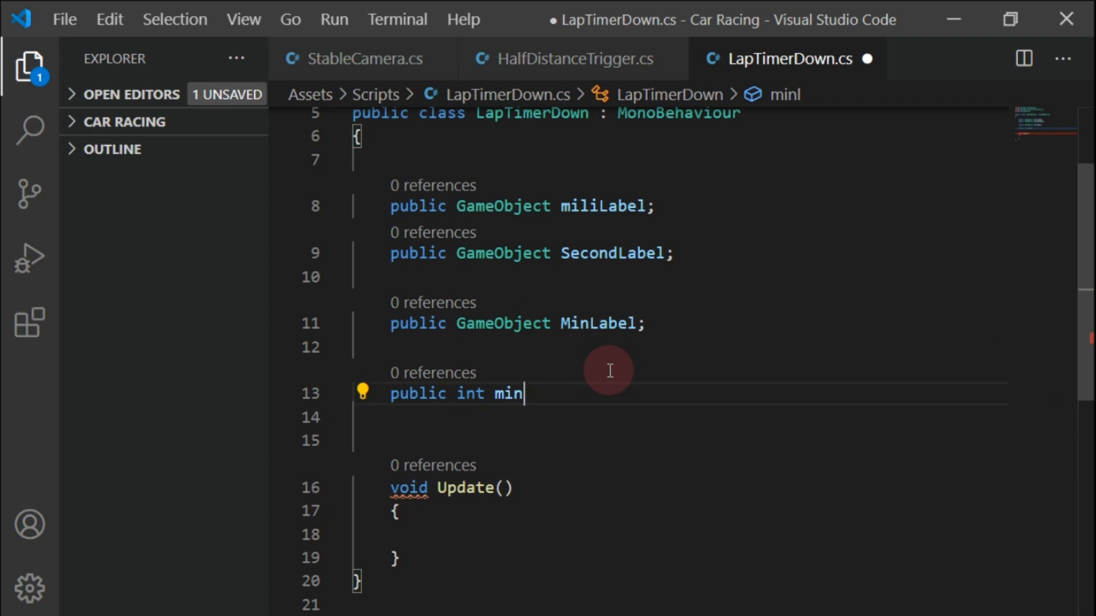
pyautogui.write(';')
pyautogui.press('Return')
pyautogui.write('pub')
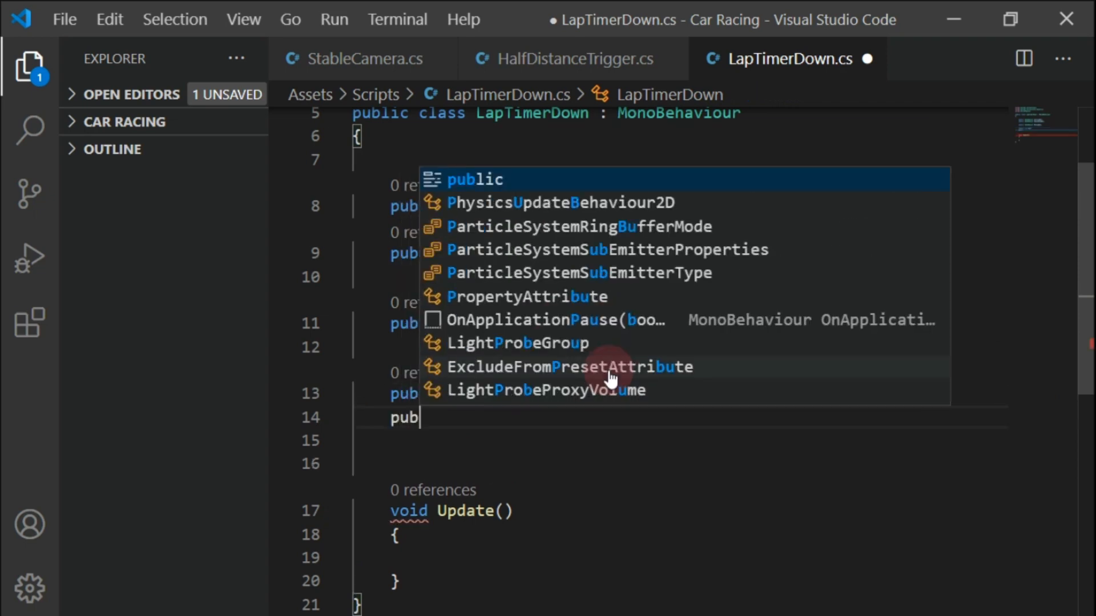
pyautogui.write('lic int sec;')
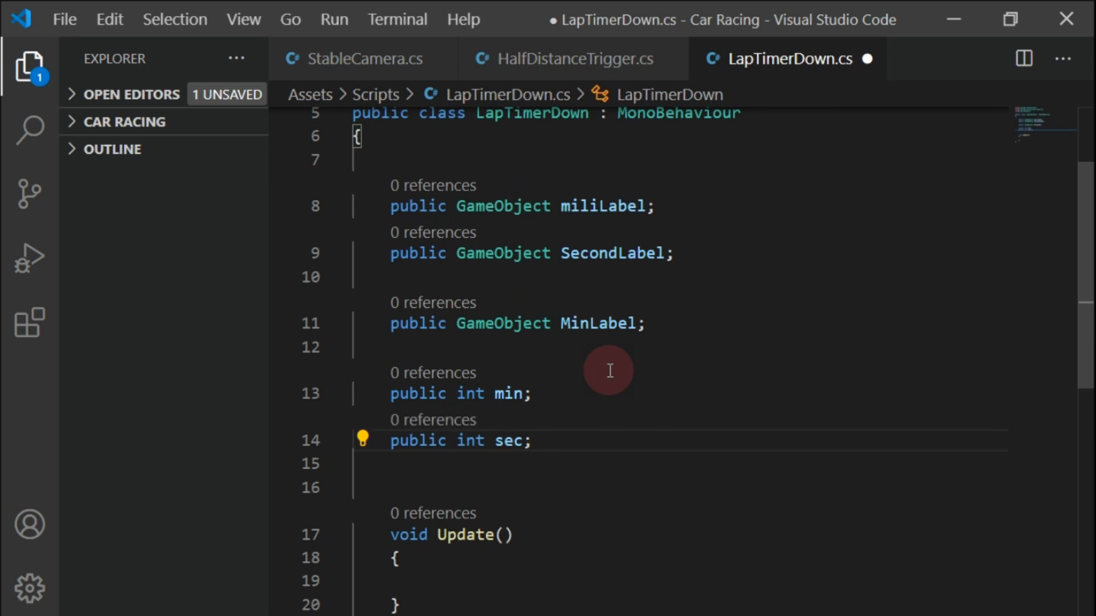
# Declare a public float field named mili directly below sec, with no blank line between them
pyautogui.press('Return')
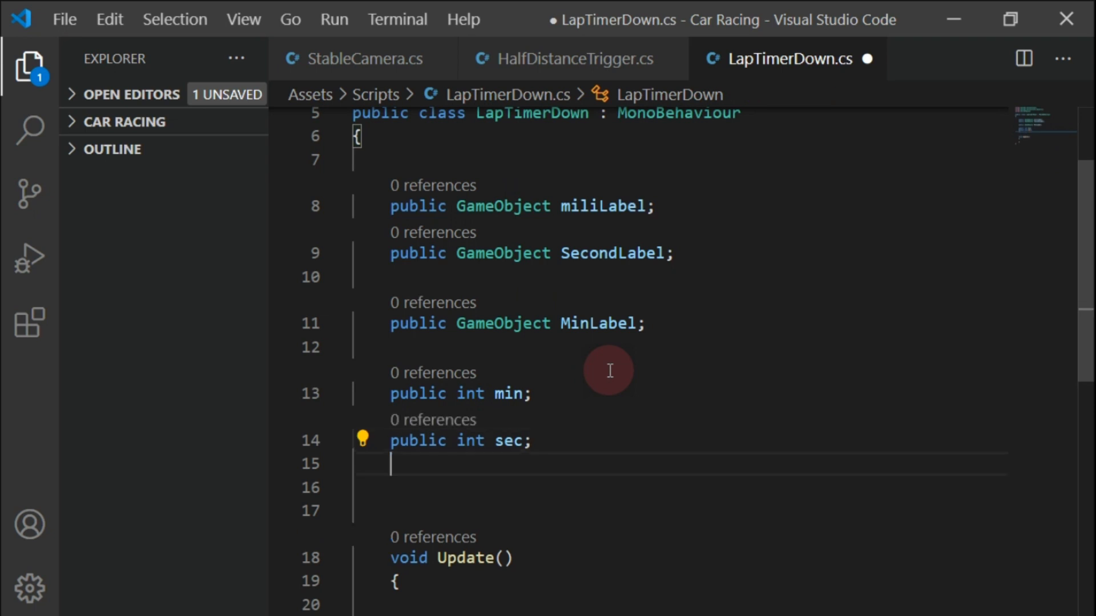
pyautogui.press('Return')
pyautogui.write('public ')
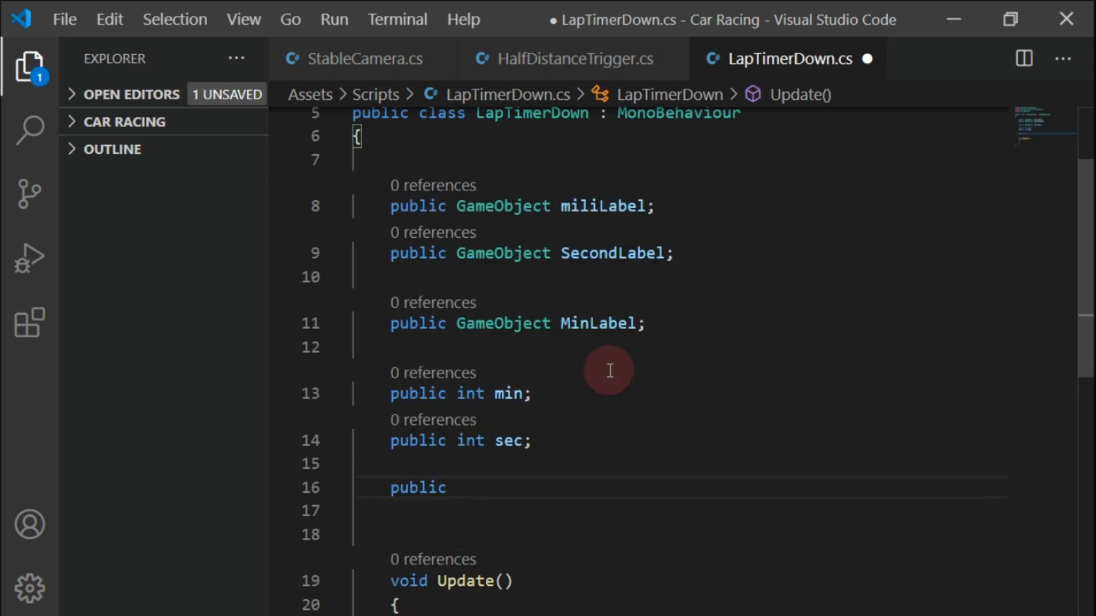
pyautogui.write('floa')
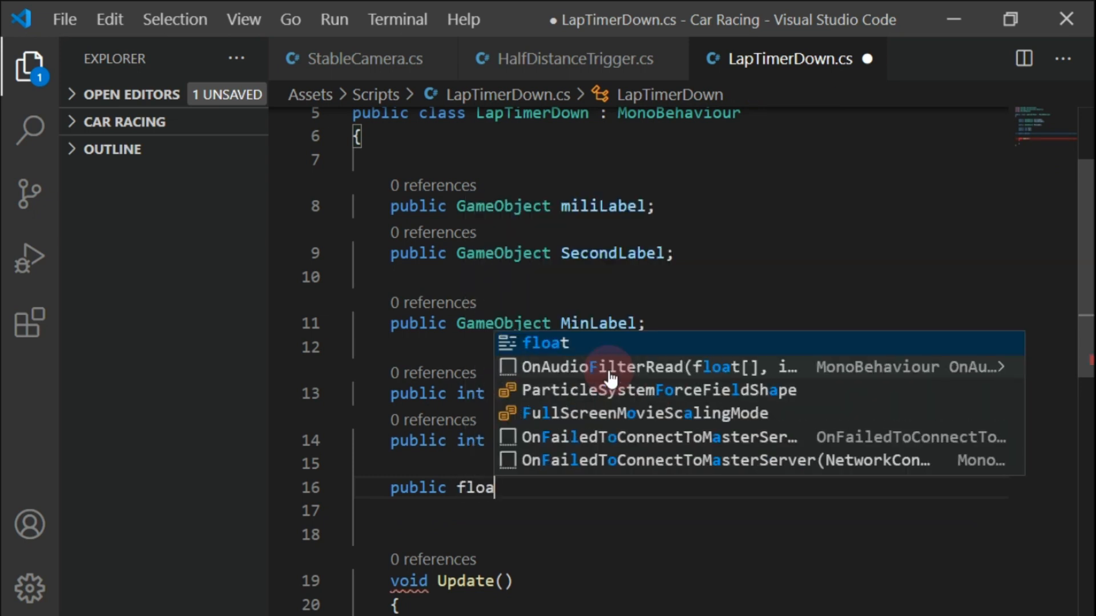
pyautogui.write('t ,mili;')
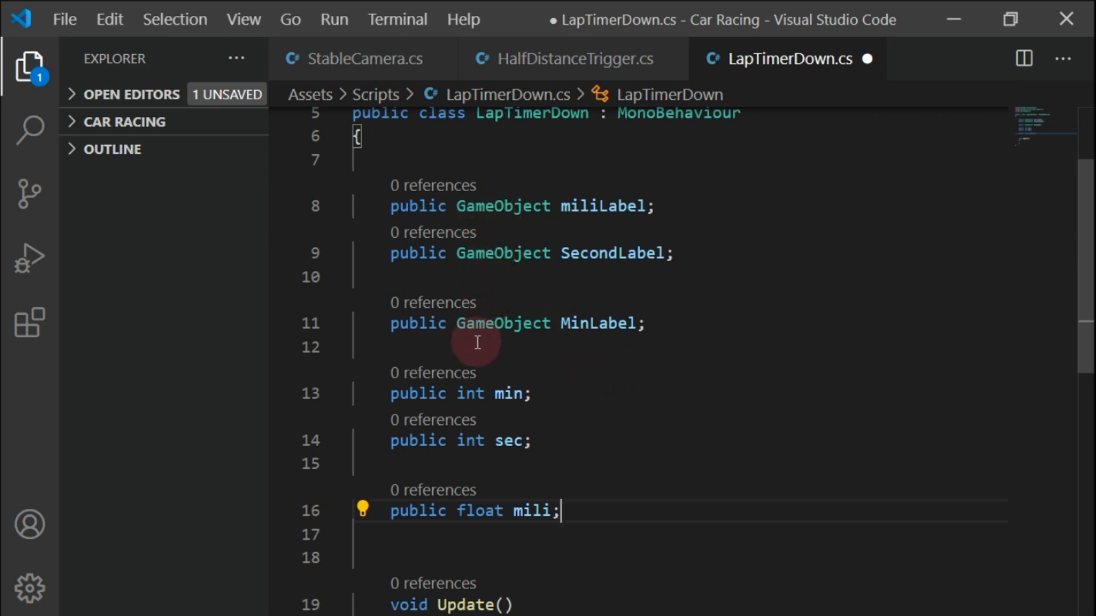
pyautogui.scroll(-2, 478, 342)
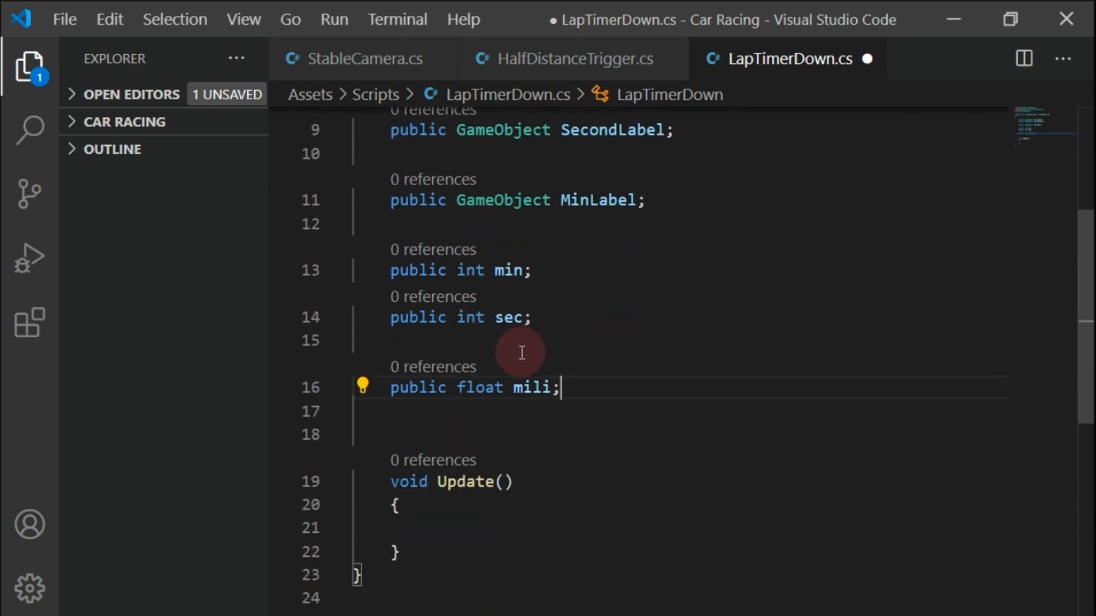
pyautogui.click(465, 344)
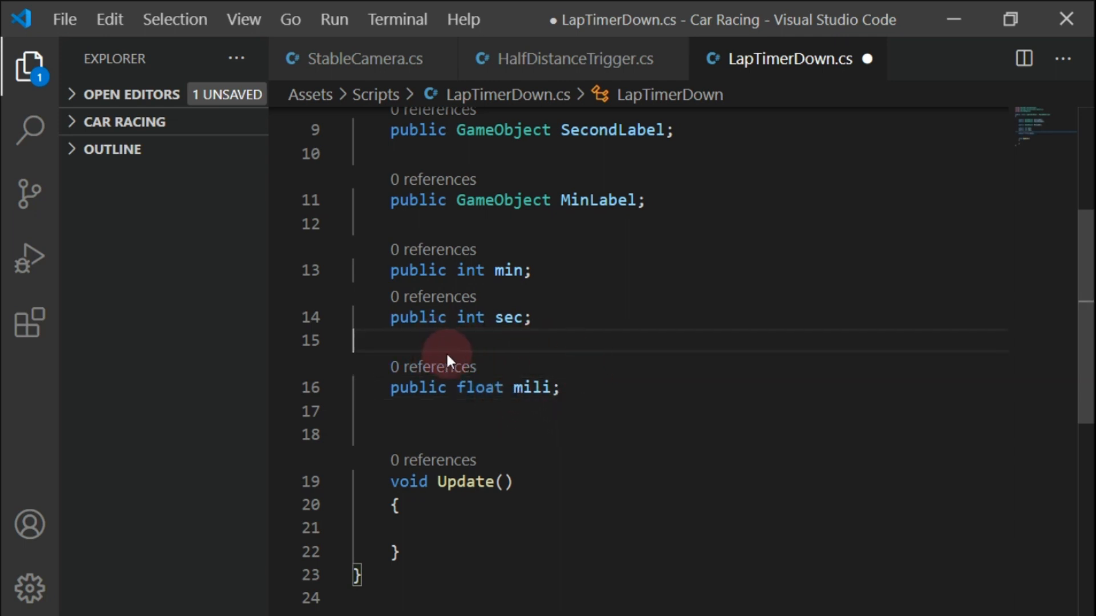
pyautogui.press('BackSpace')
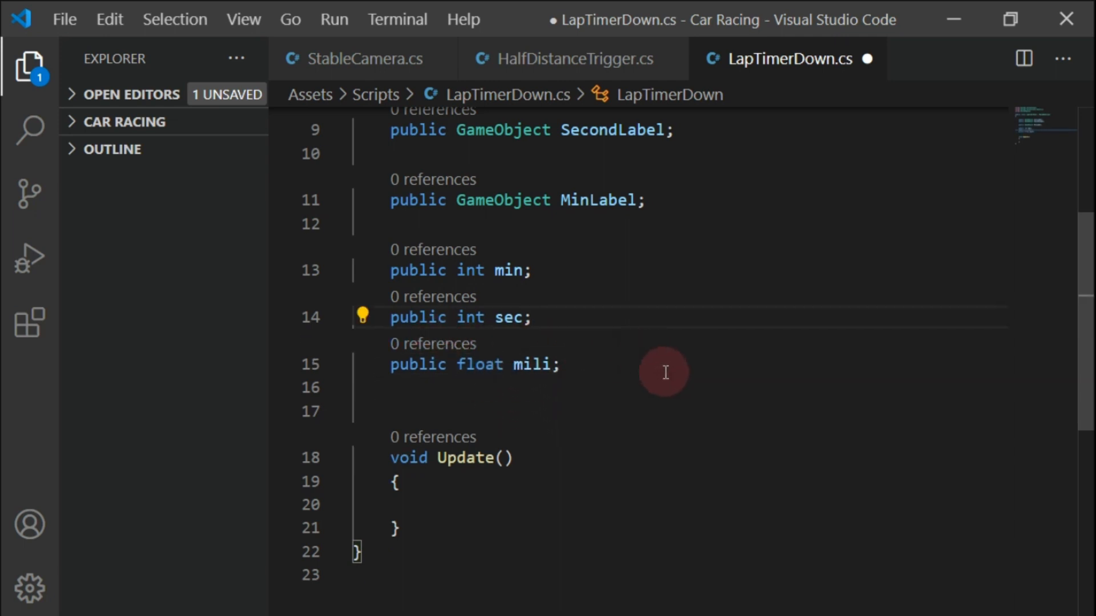
# Add the statement mili=mili+Time.deltaTime*10; inside the Update method
pyautogui.click(484, 502)
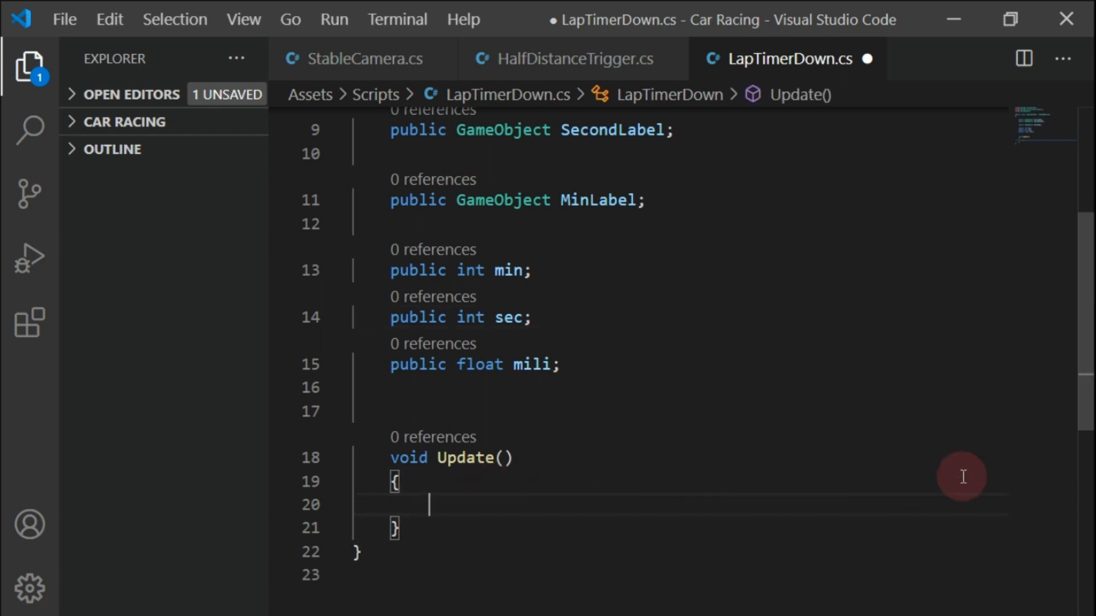
pyautogui.write('mil')
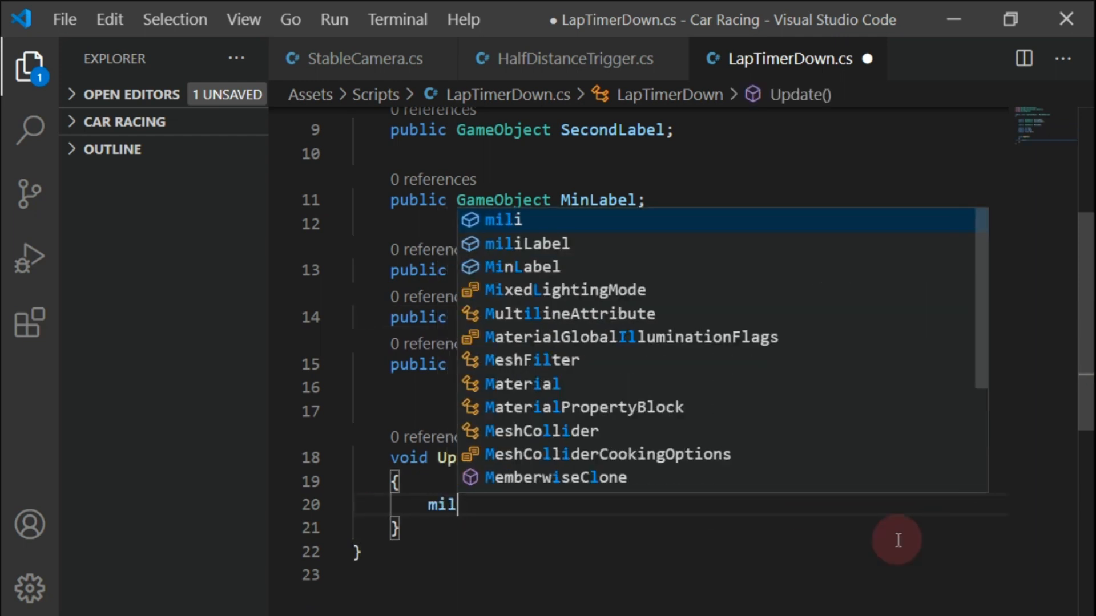
pyautogui.write('i=mili+')
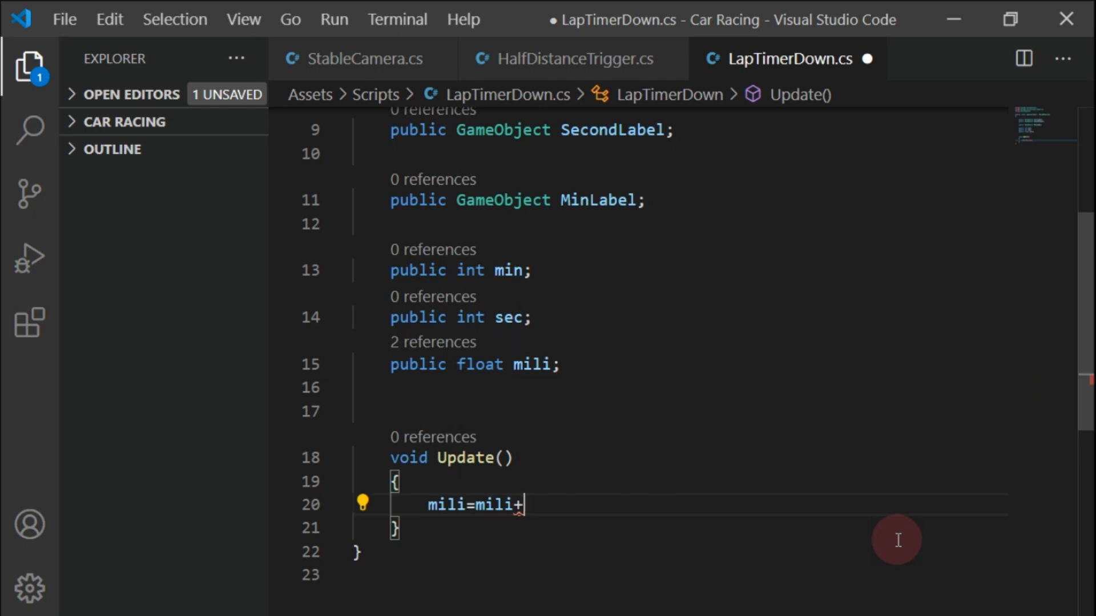
pyautogui.write('Ti')
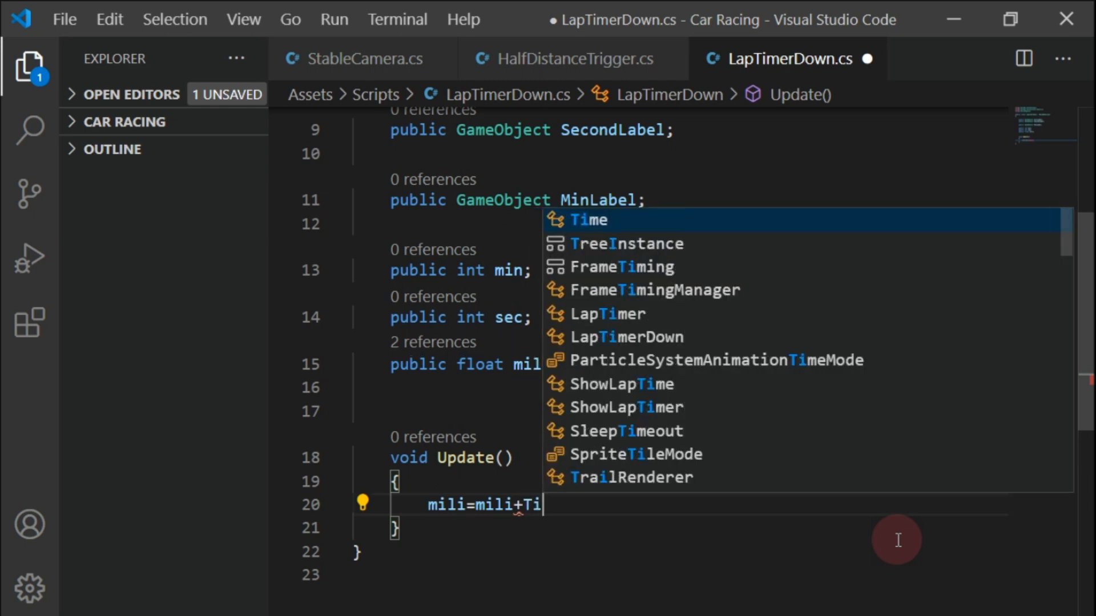
pyautogui.write('me.d')
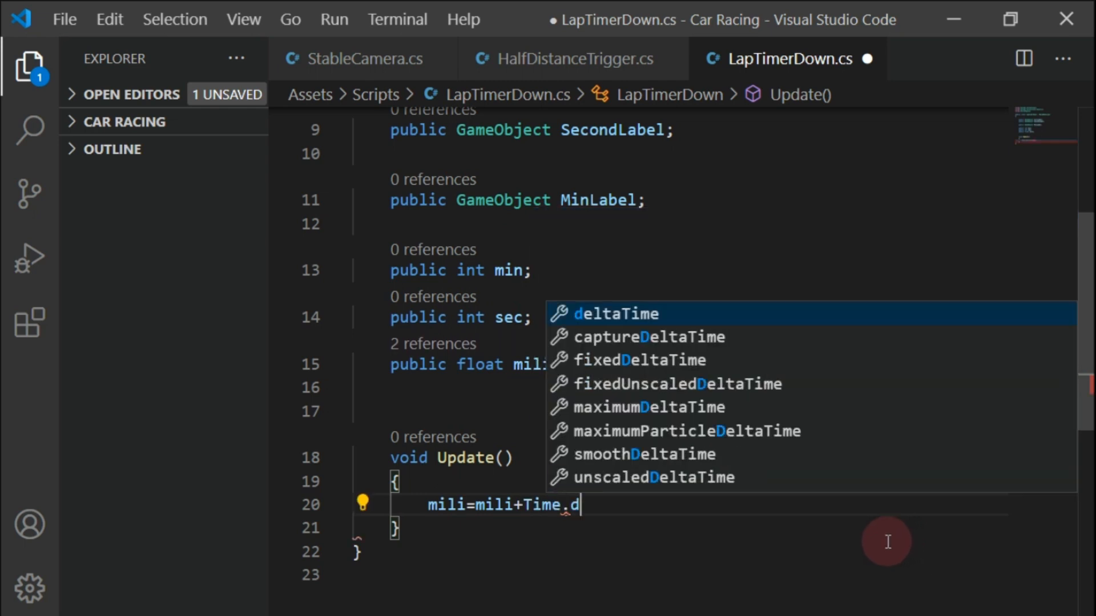
pyautogui.write('eltaTime*')
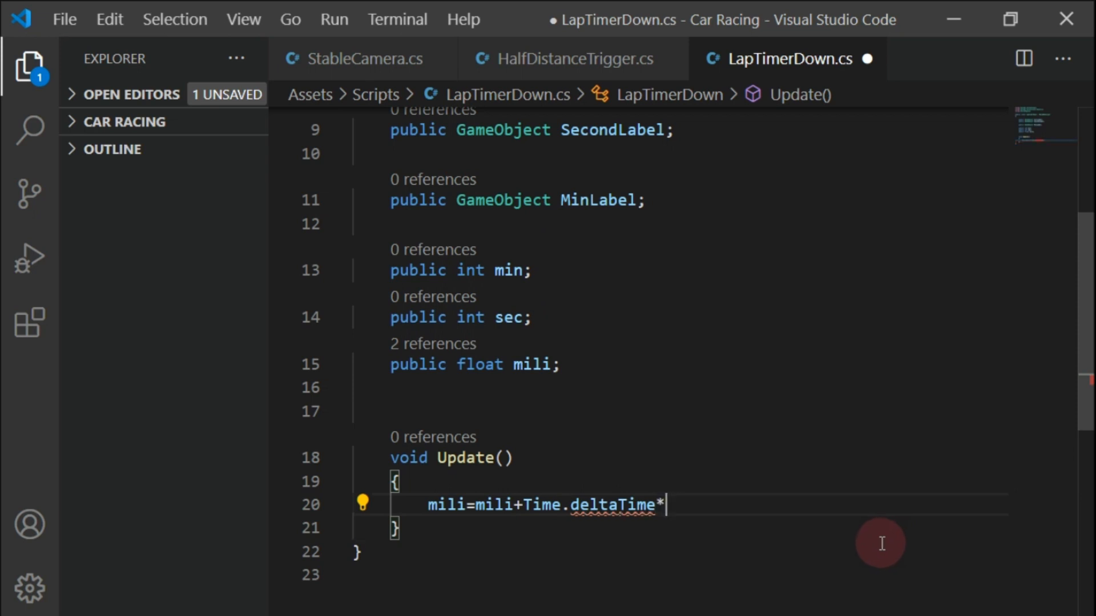
pyautogui.write('10;')
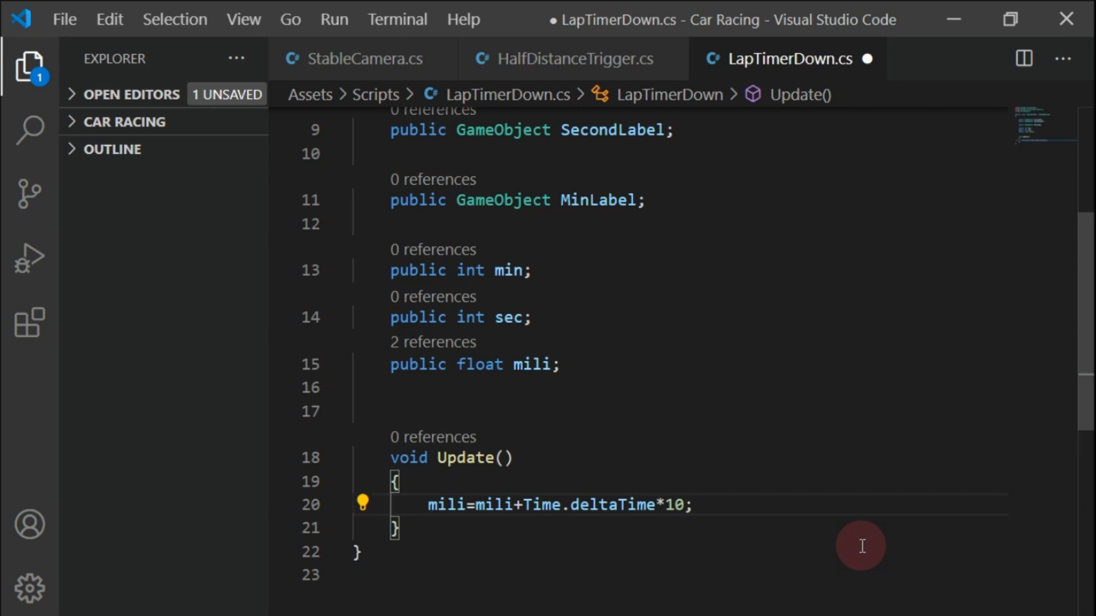
# Start a new statement below the mili calculation in Update with miliLabel.GetComponent
pyautogui.press('Return')
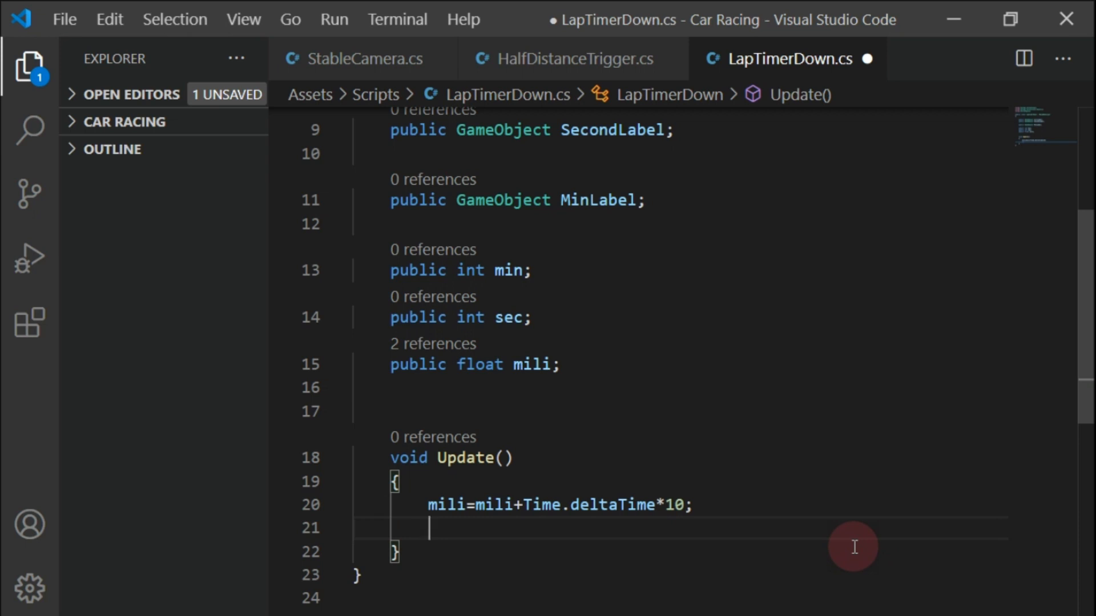
pyautogui.write('Mili')
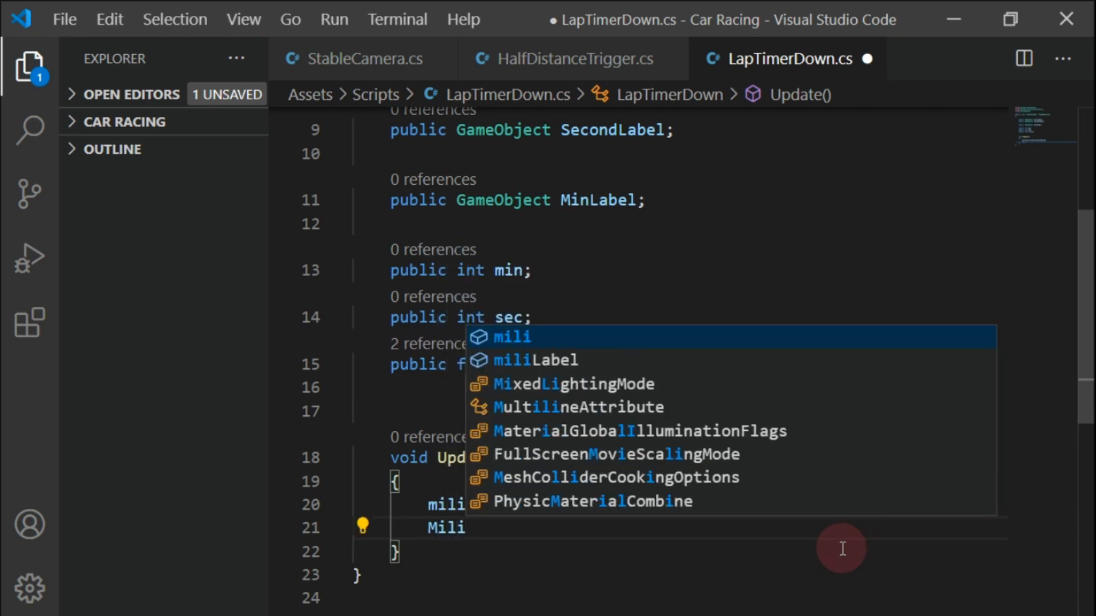
pyautogui.press('Tab')
pyautogui.write('.Get')
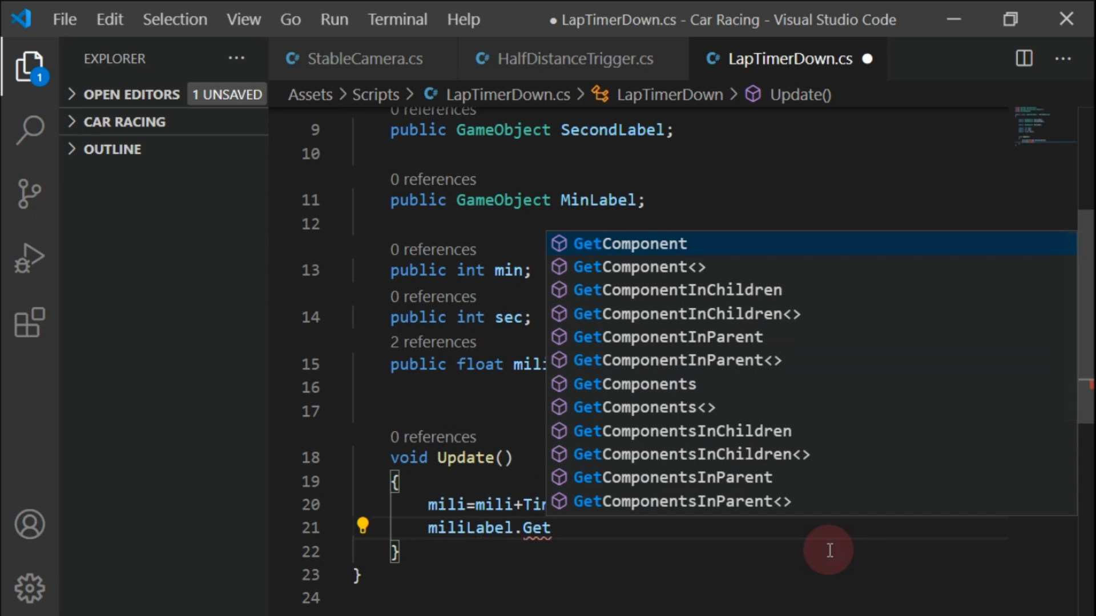
pyautogui.press('Tab')
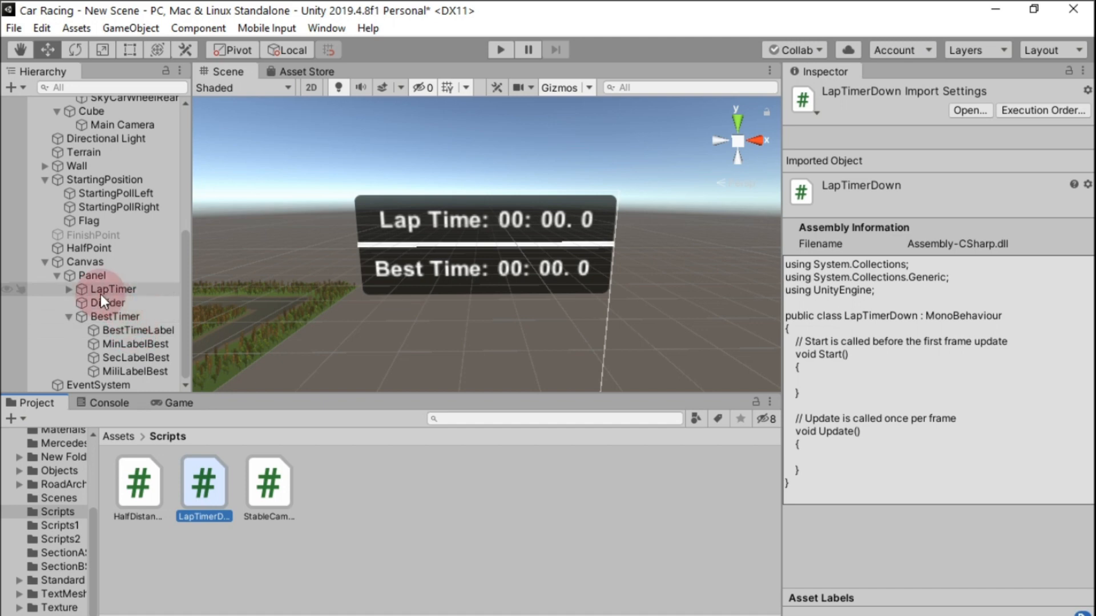
# Switch to Unity and examine the components of the MiliLabel object under LapTimer, particularly the one holding its text
pyautogui.click(73, 293)
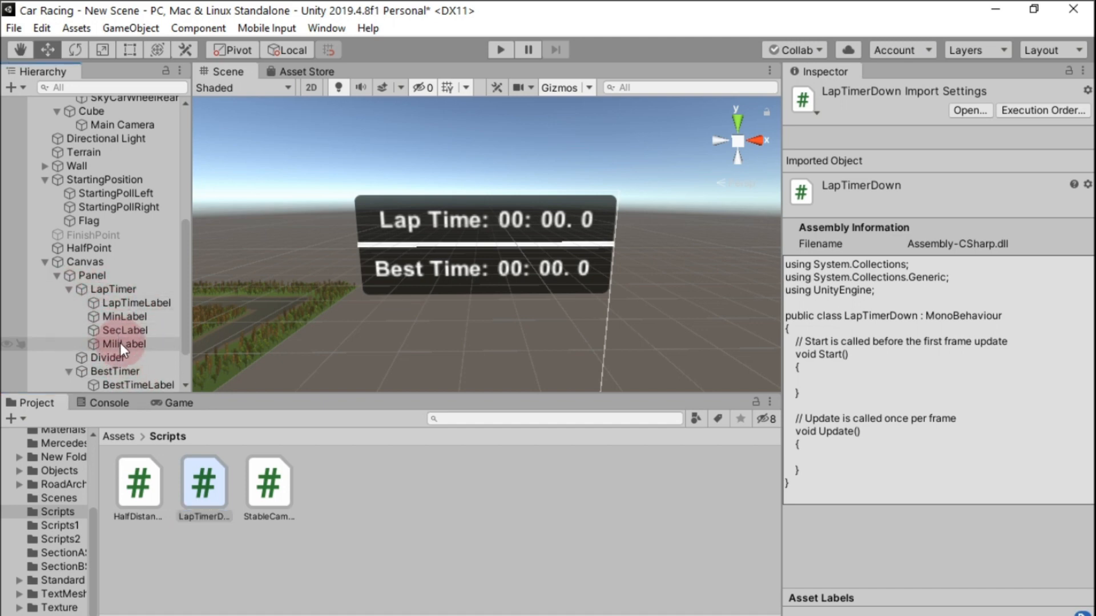
pyautogui.click(121, 344)
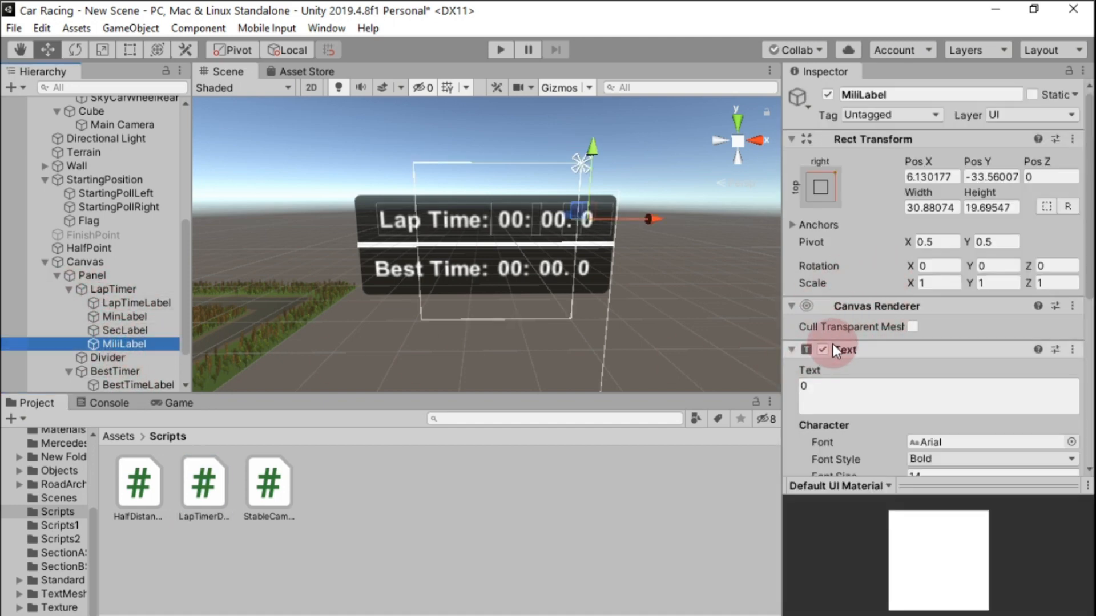
pyautogui.scroll(-8, 905, 453)
pyautogui.scroll(8, 854, 338)
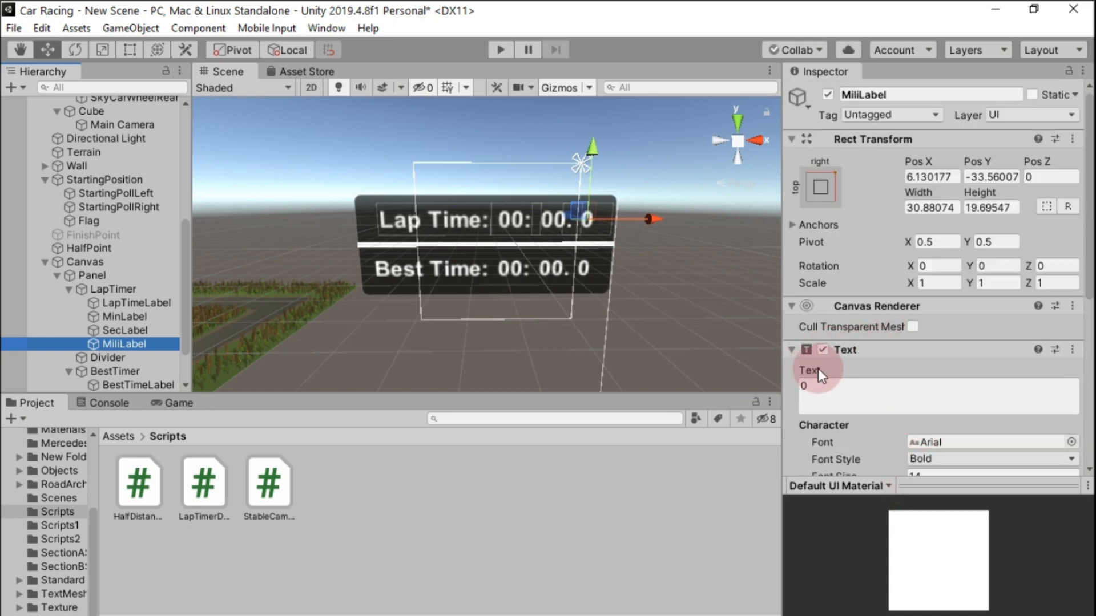
# Return to Visual Studio Code and extend miliLabel.GetComponent in Update with <Text>().text=""
pyautogui.hotkey('alt', 'Tab')
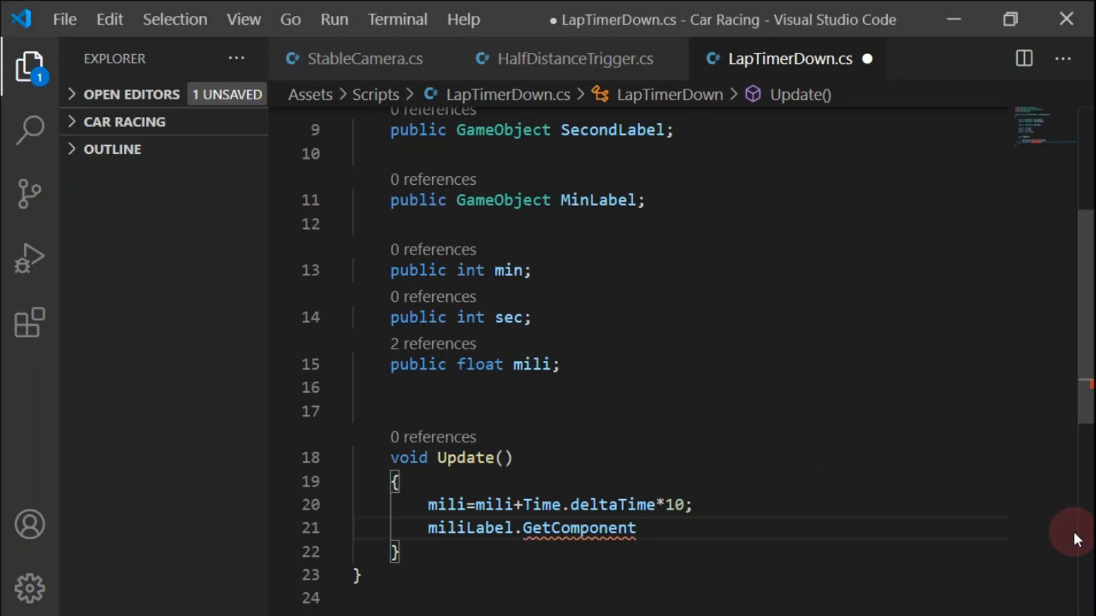
pyautogui.write('<>')
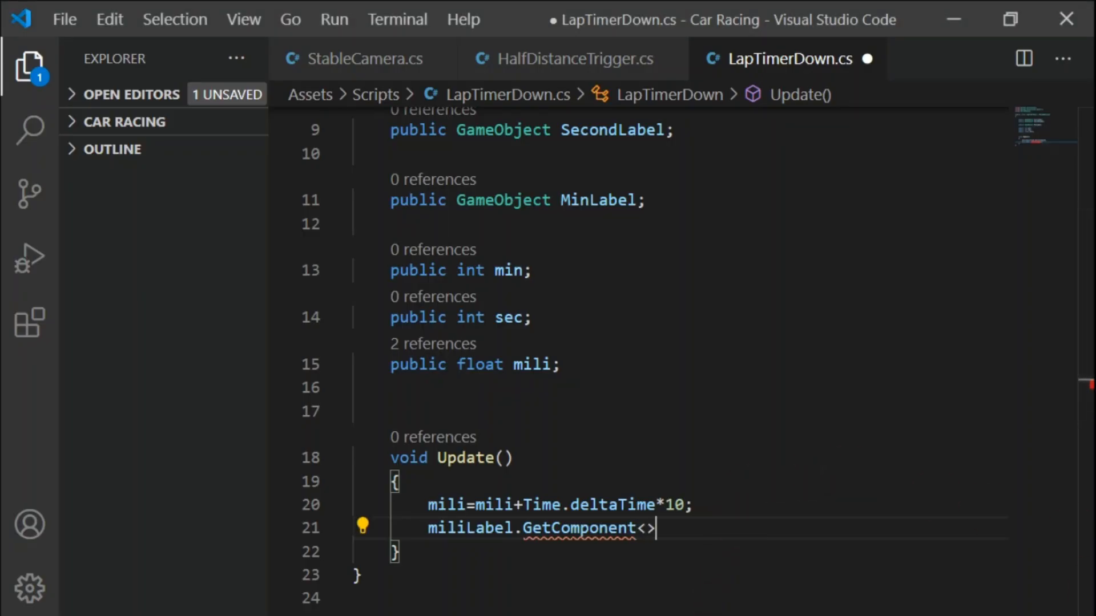
pyautogui.write('Text>')
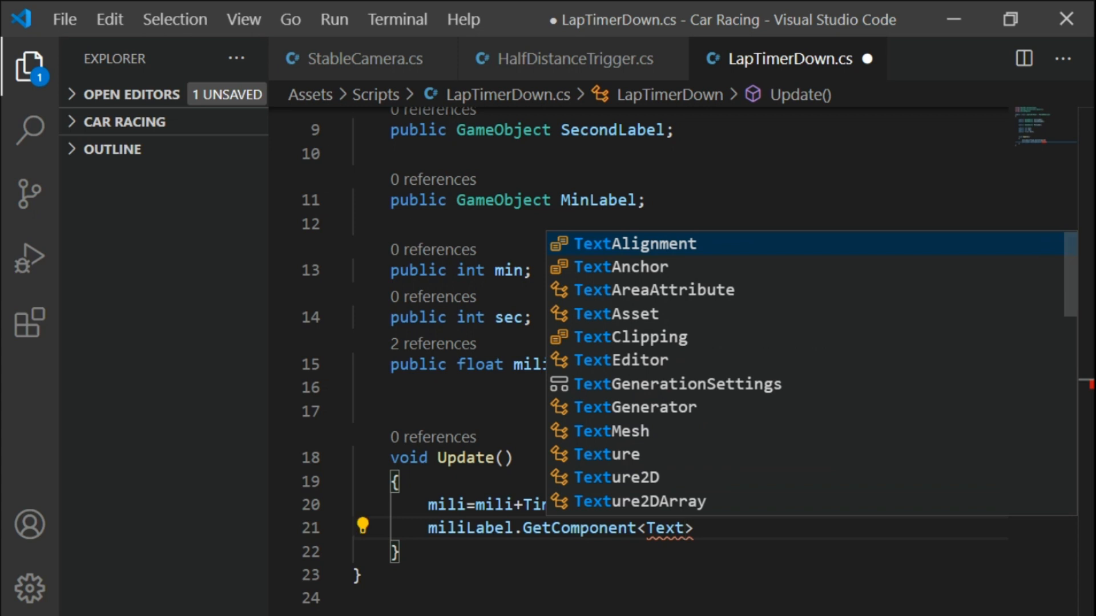
pyautogui.write('().t')
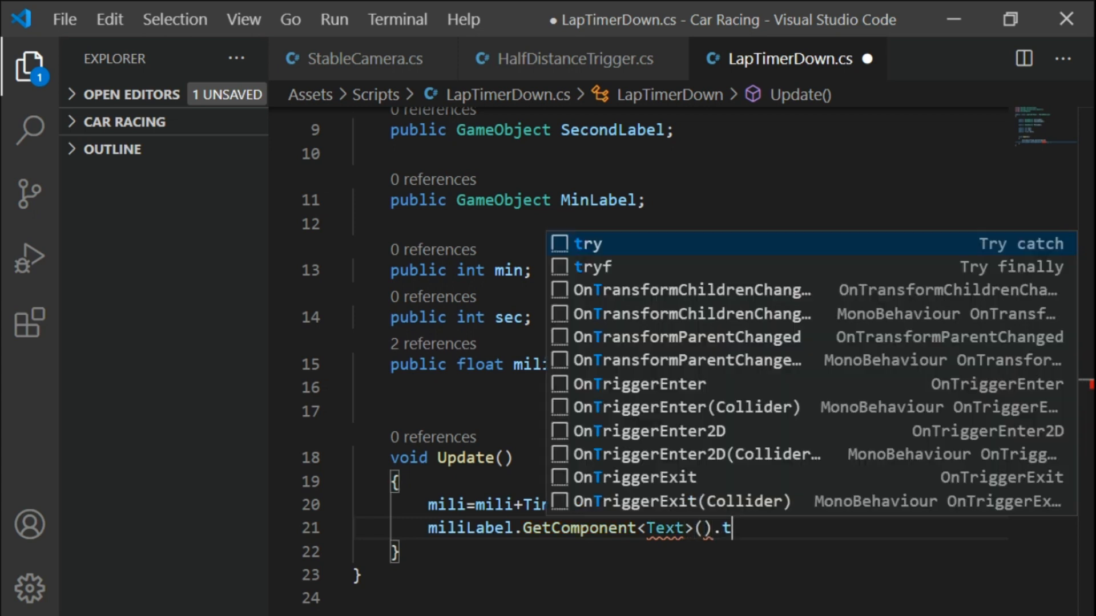
pyautogui.write('ex')
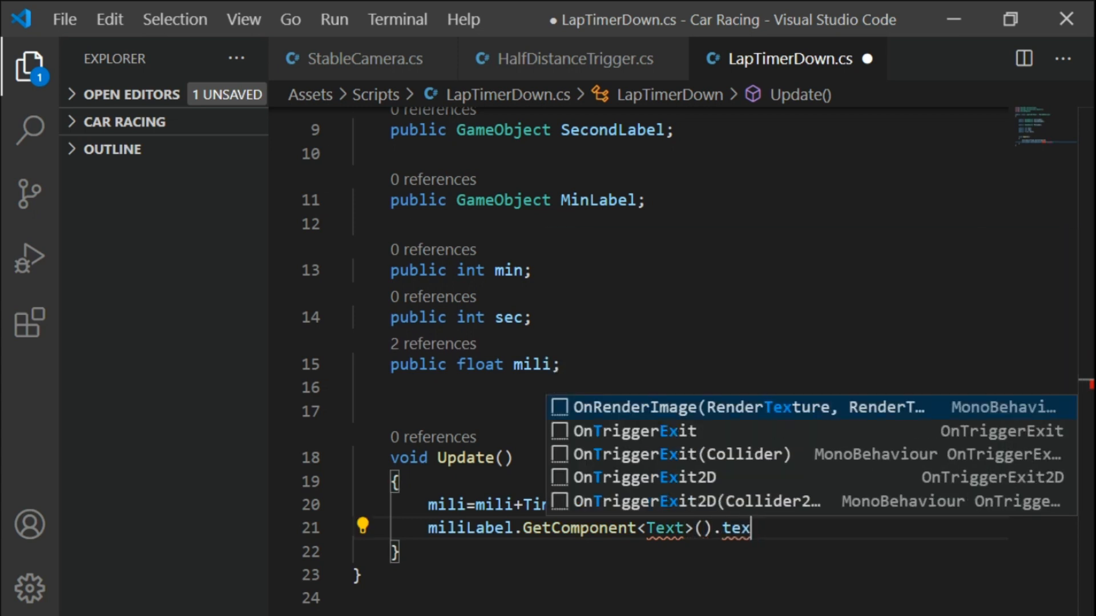
pyautogui.write('t=""')
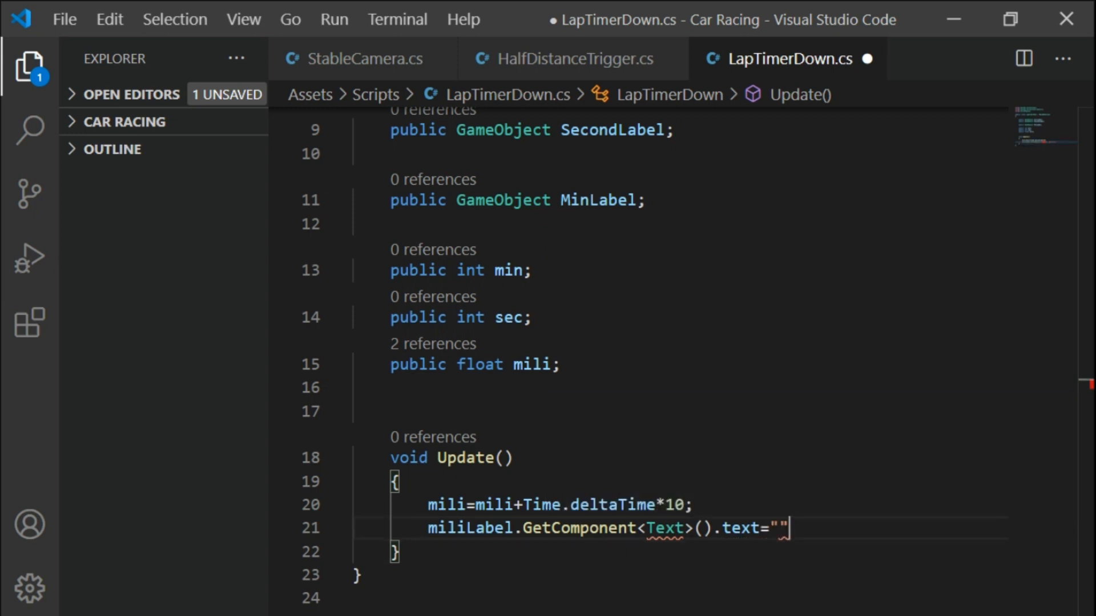
# Complete the miliLabel text assignment by appending +mili.ToString("F0"); to it
pyautogui.write('+m')
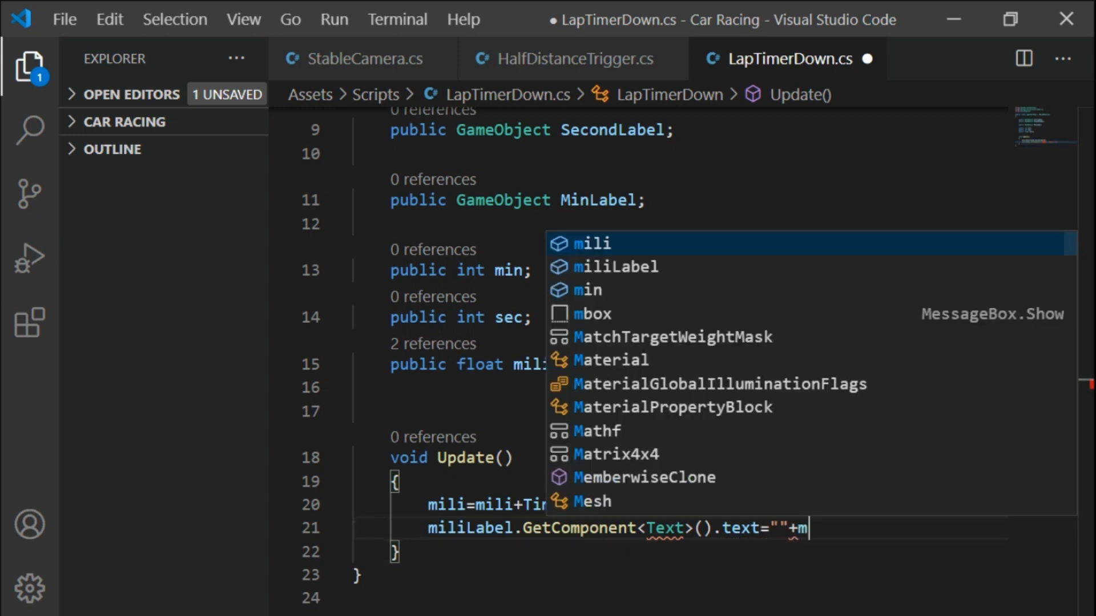
pyautogui.write('ili.to')
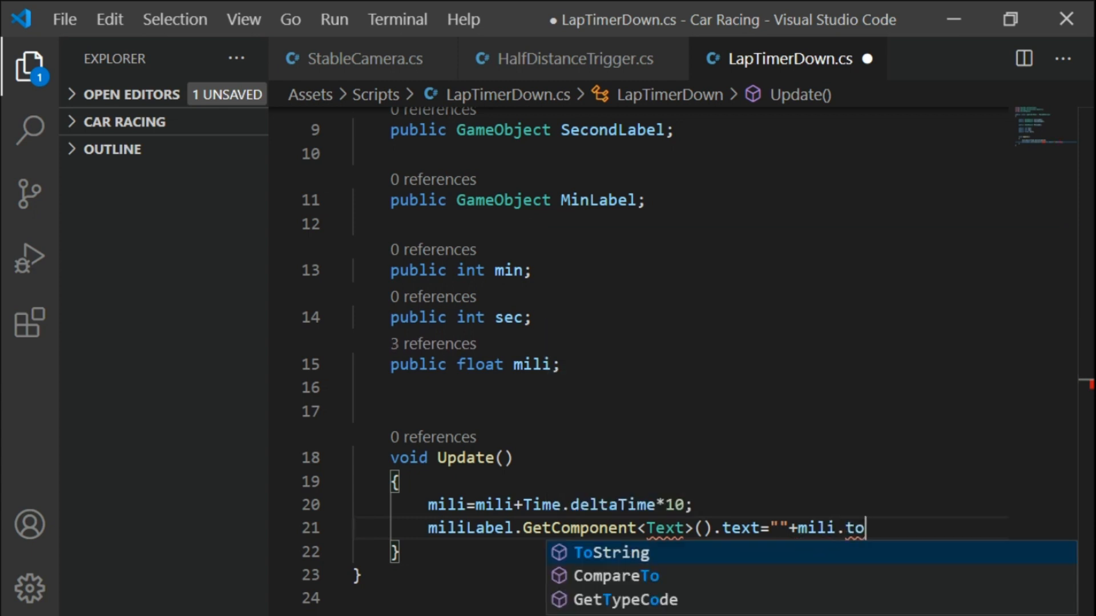
pyautogui.press('Tab')
pyautogui.write('(')
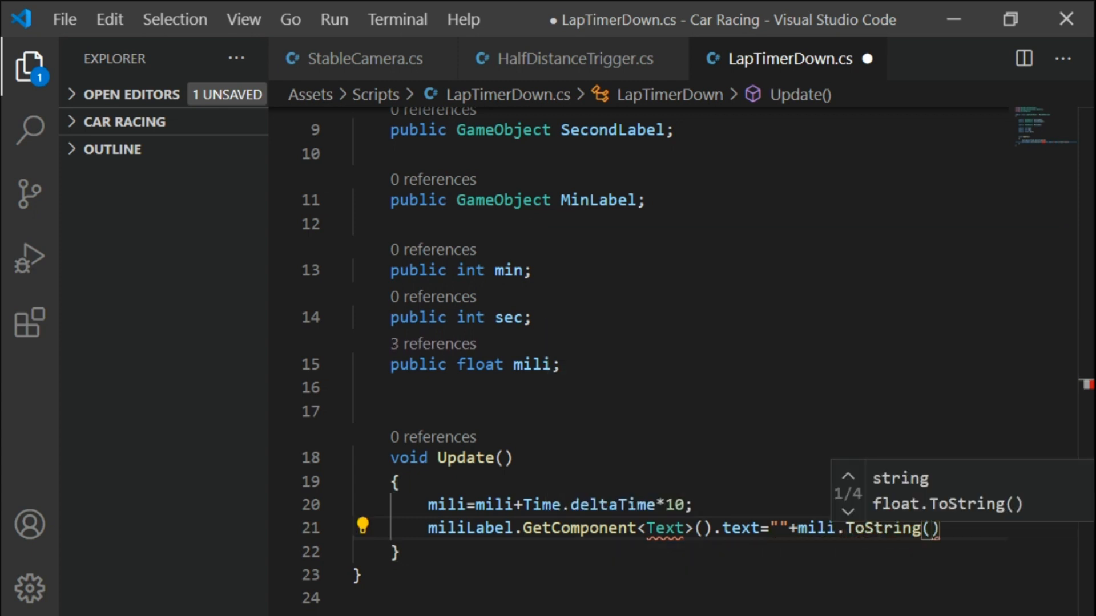
pyautogui.write('F')
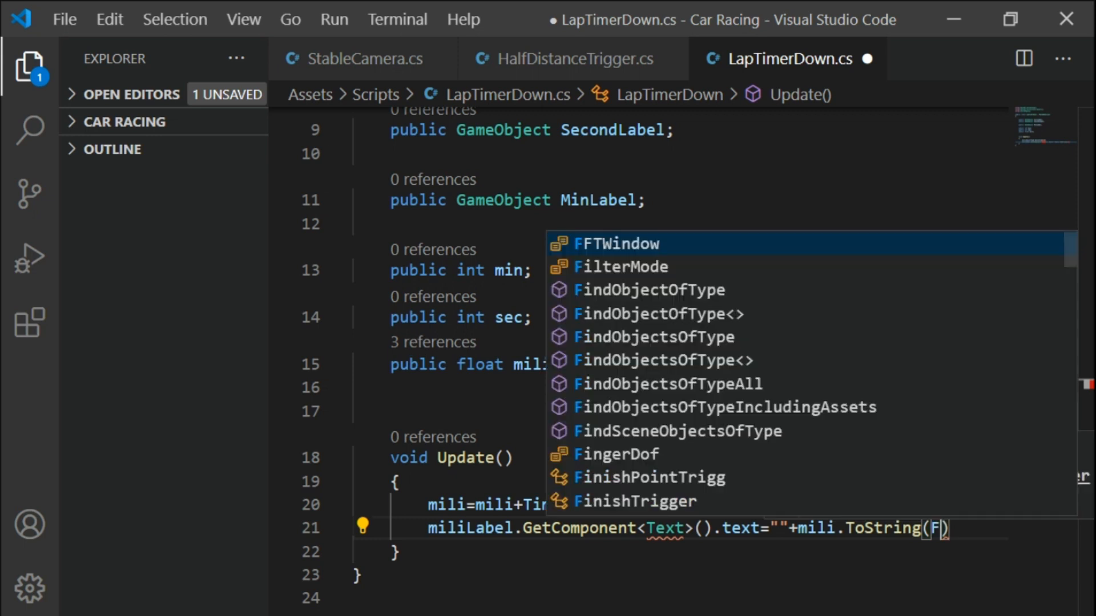
pyautogui.press('BackSpace')
pyautogui.write('F0')
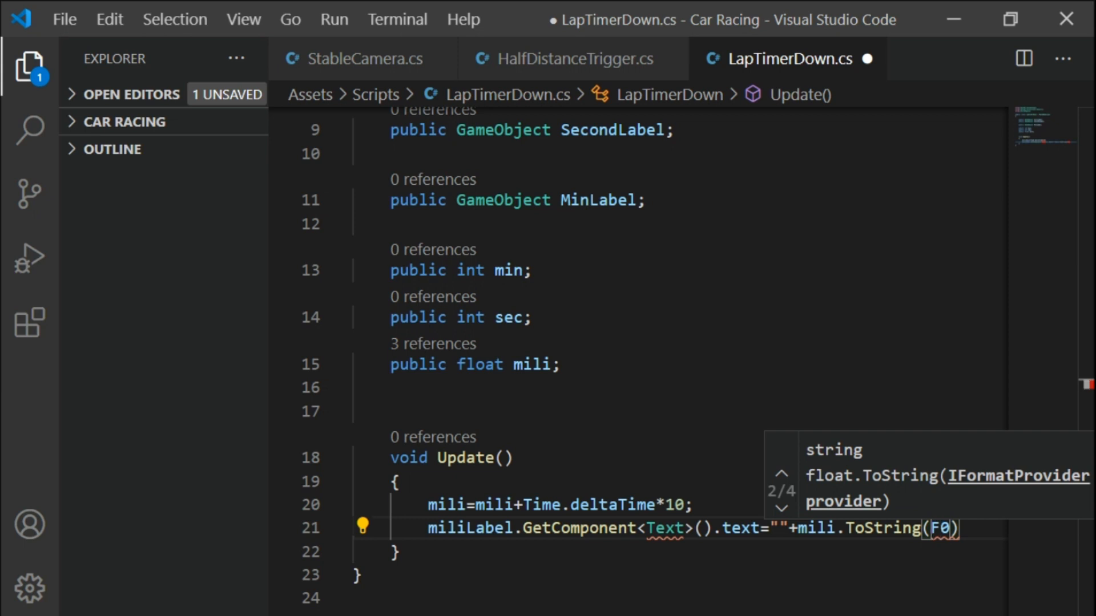
pyautogui.write('"')
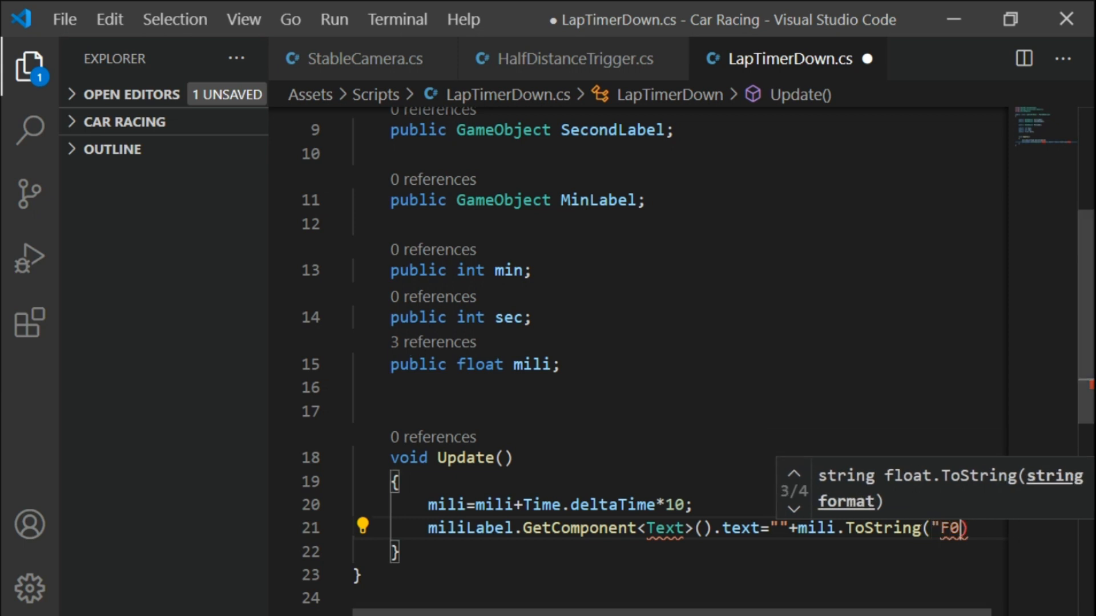
pyautogui.write('");')
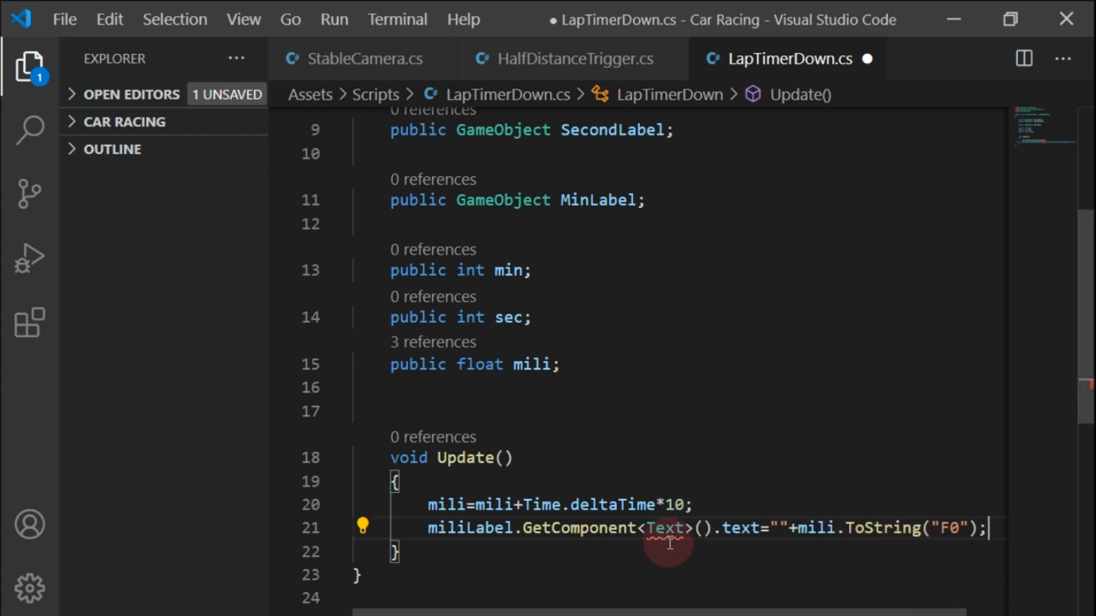
# Check the error on the Text type and add using UnityEngine.UI; below the using UnityEngine line
pyautogui.moveTo(674, 533)
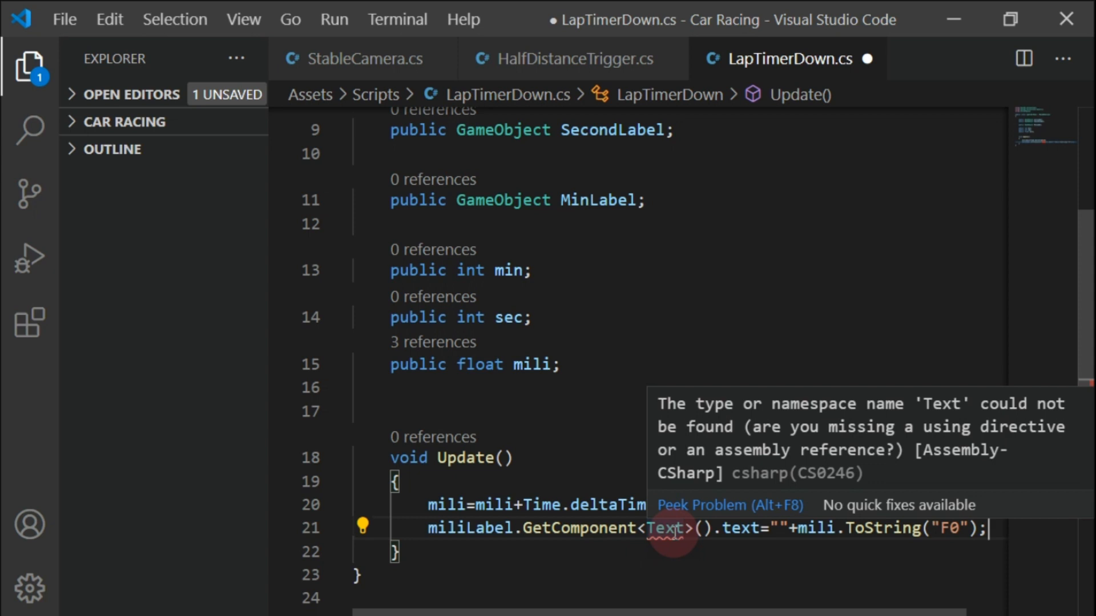
pyautogui.scroll(4, 636, 238)
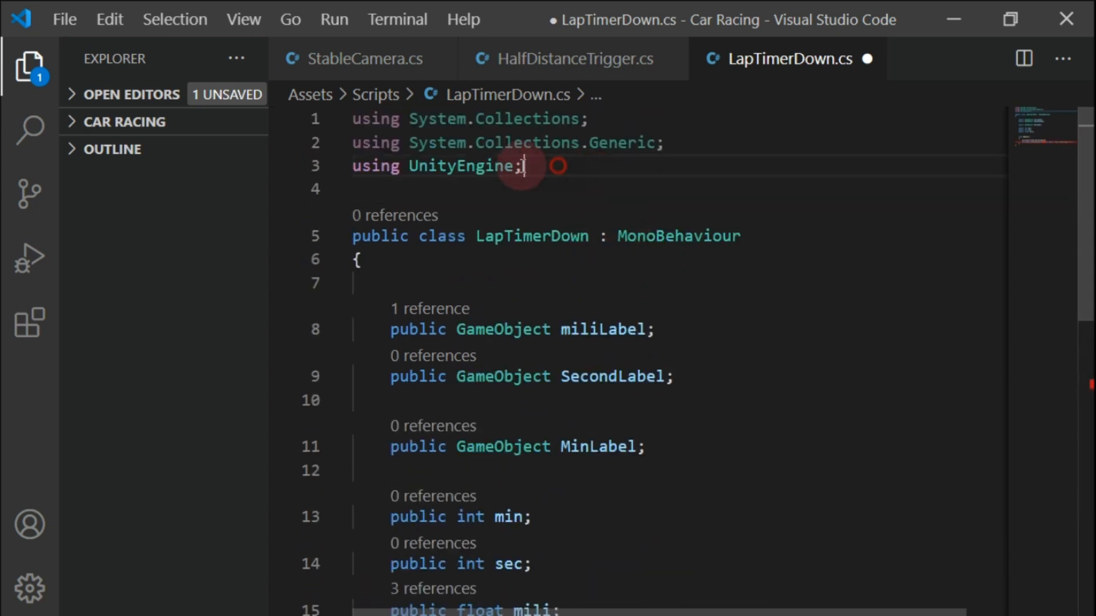
pyautogui.moveTo(557, 166); pyautogui.dragTo(351, 166)
pyautogui.hotkey('ctrl', 'c')
pyautogui.press('End')
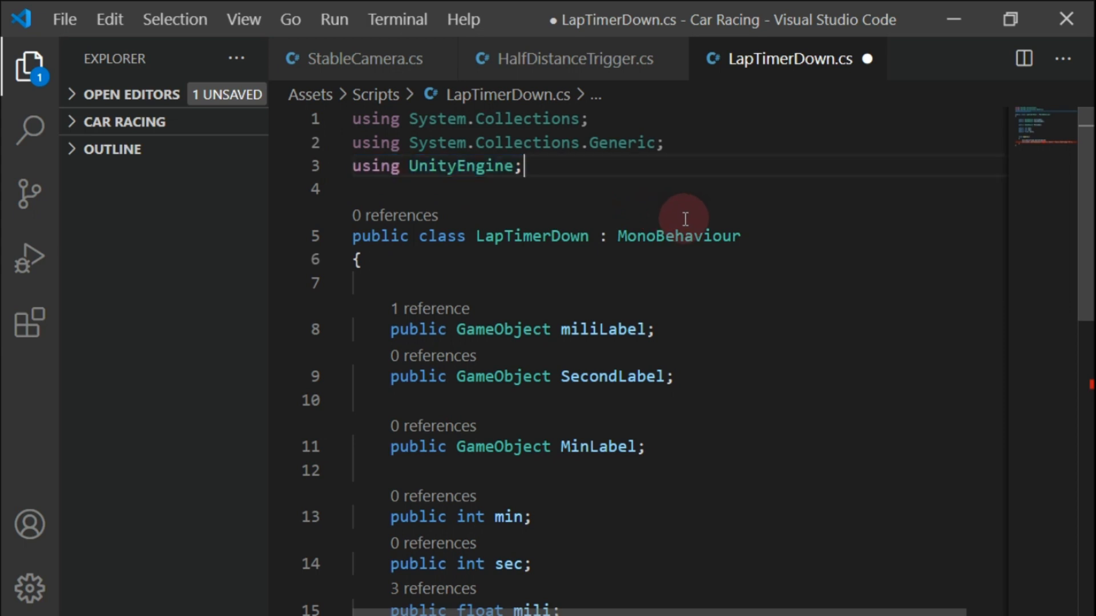
pyautogui.press('Return')
pyautogui.hotkey('ctrl', 'v')
pyautogui.write('.')
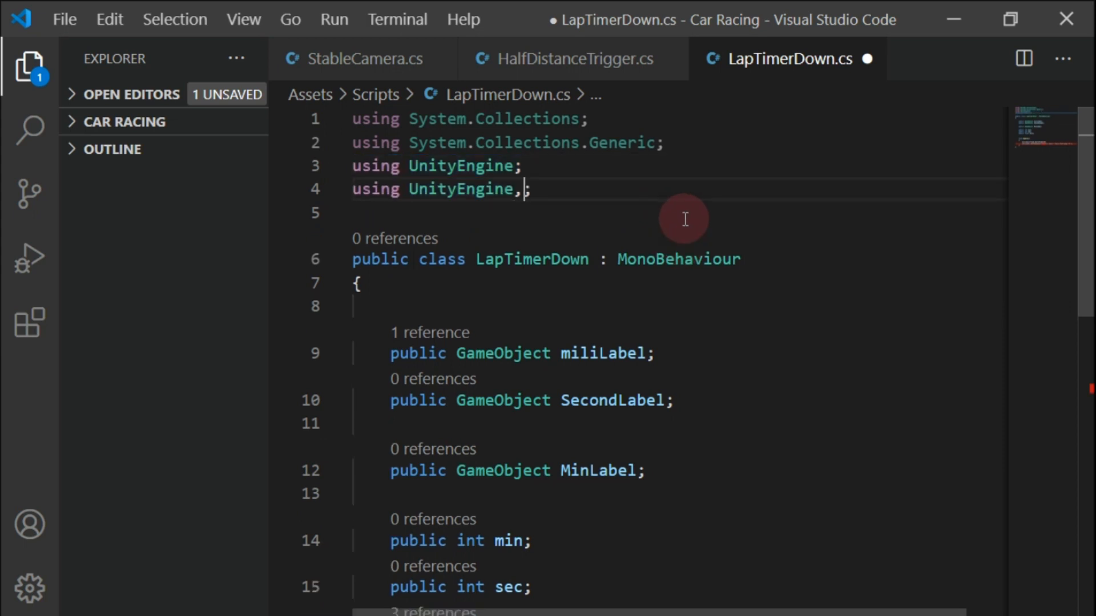
pyautogui.press('Escape')
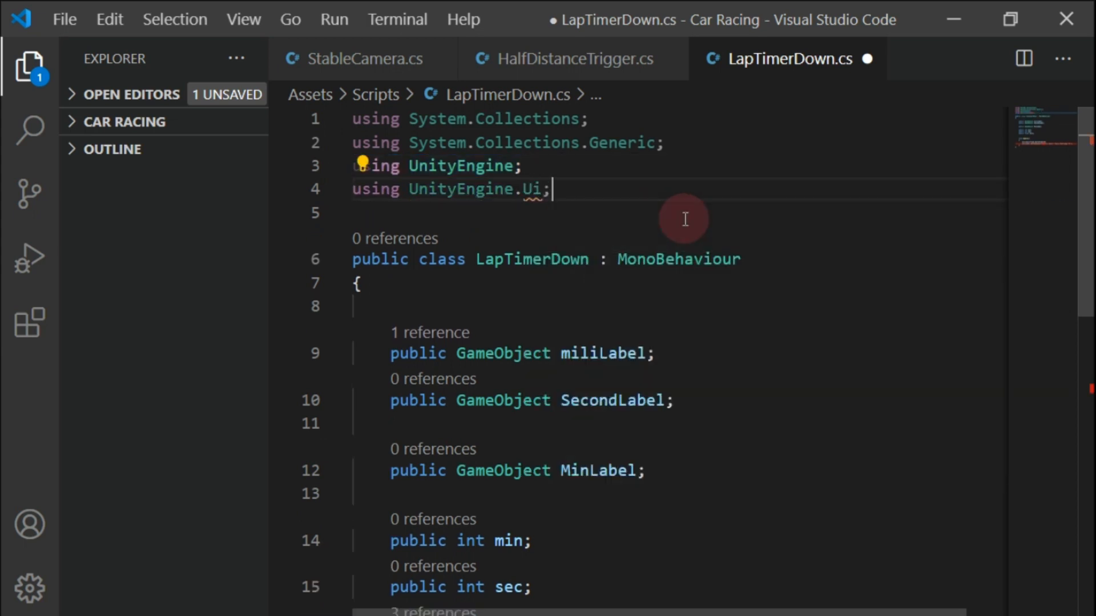
pyautogui.press('BackSpace')
pyautogui.write('I')
pyautogui.click(685, 220)
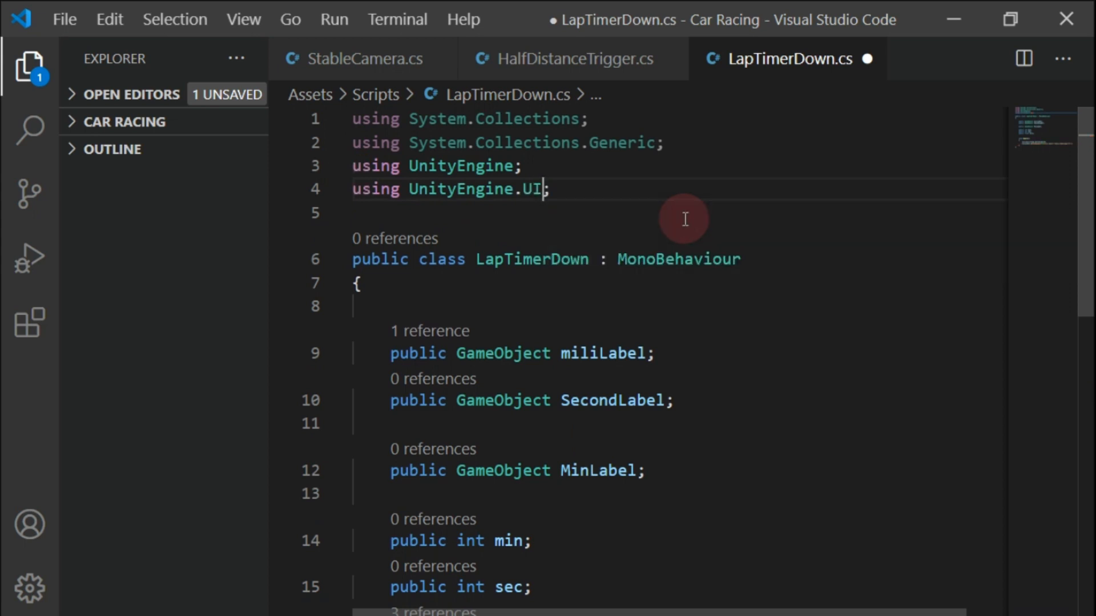
# Add an empty if(mili>=9) block in Update, one blank line below the miliLabel statement
pyautogui.scroll(-5, 728, 358)
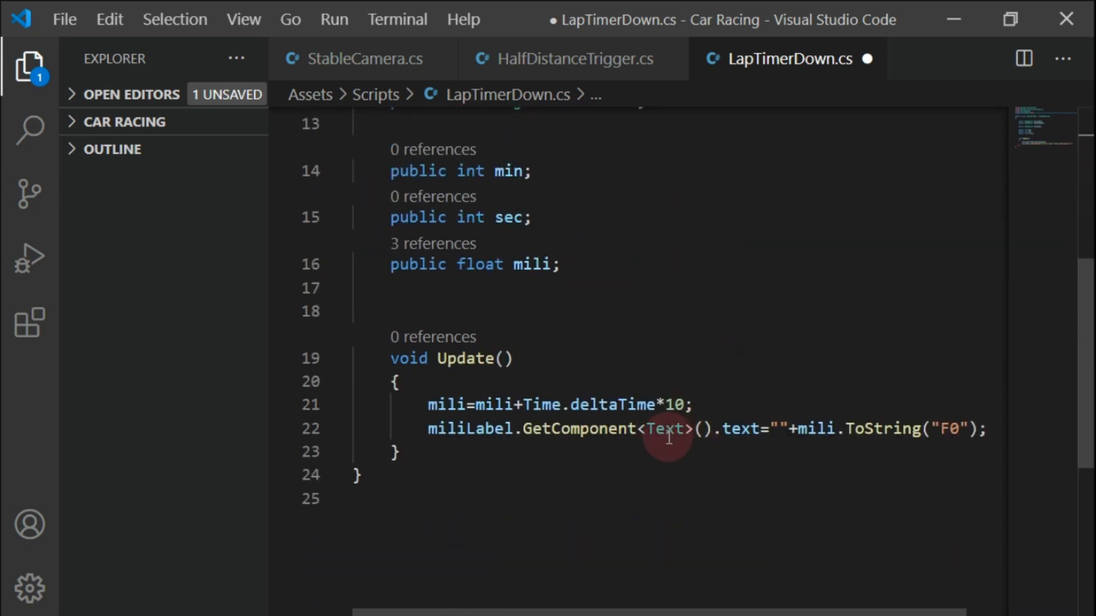
pyautogui.click(990, 433)
pyautogui.press('Return')
pyautogui.press('Return')
pyautogui.write('if(')
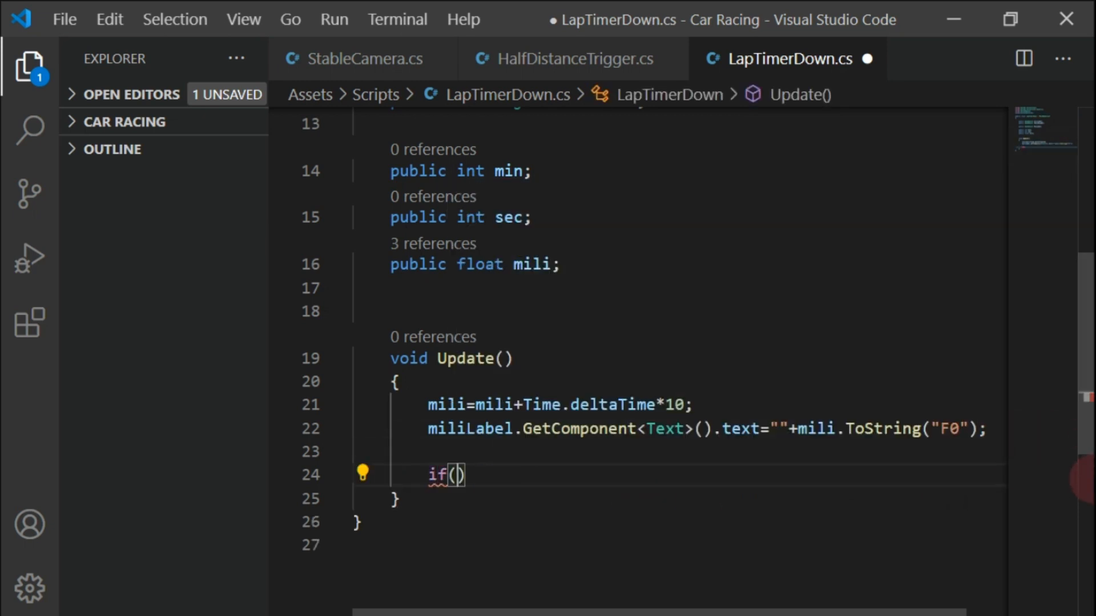
pyautogui.write('mili')
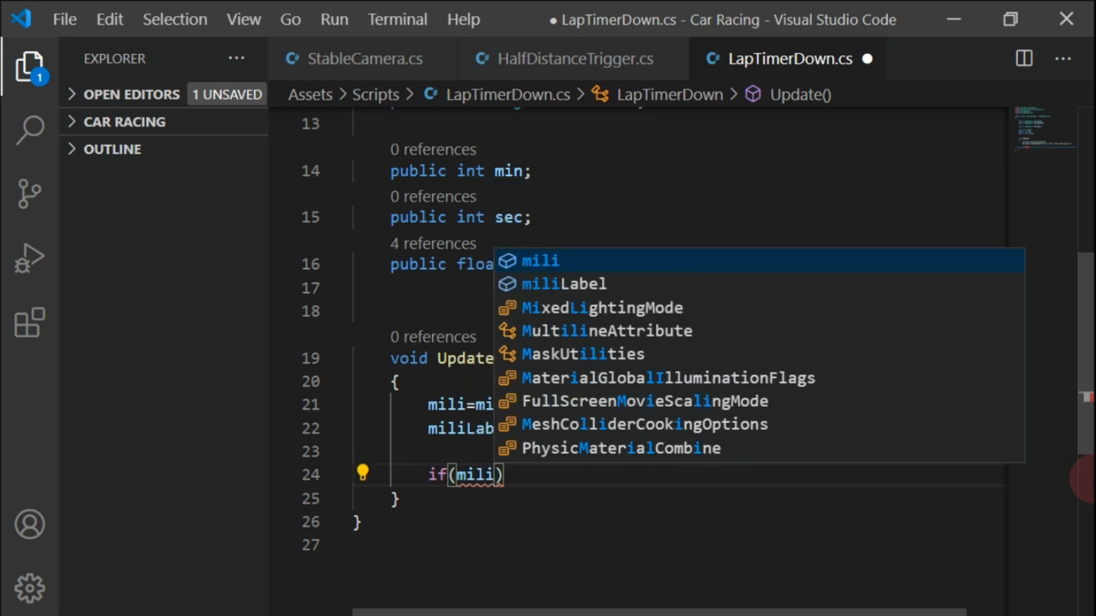
pyautogui.write('>')
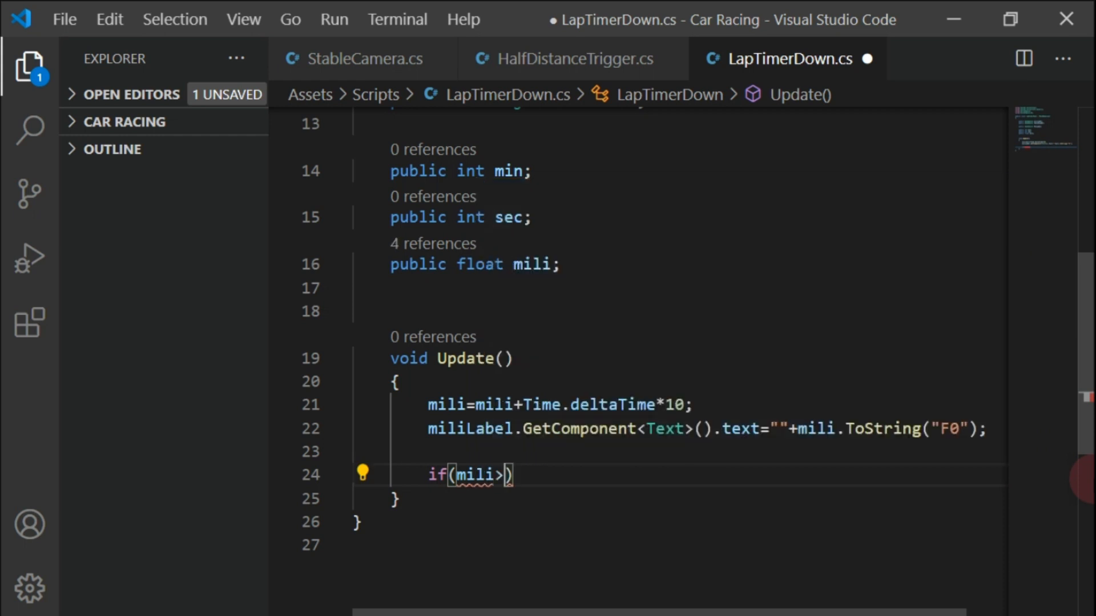
pyautogui.write('=9')
pyautogui.press('Right')
pyautogui.write('{')
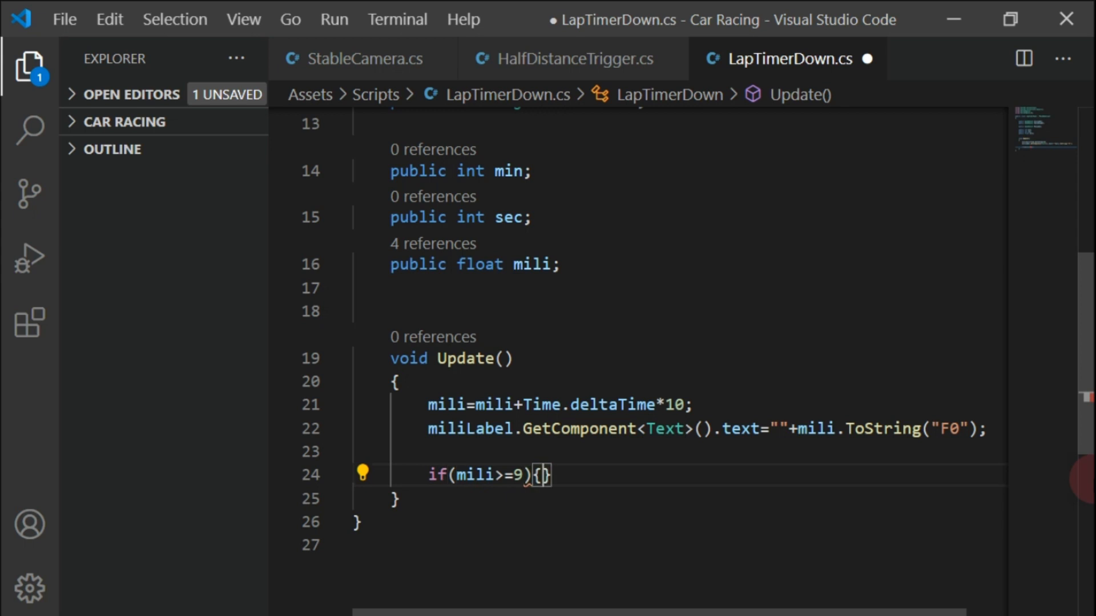
pyautogui.press('Return')
# Change the if condition to mili>9
pyautogui.click(486, 475)
pyautogui.press('Right')
pyautogui.press('Right')
pyautogui.press('Right')
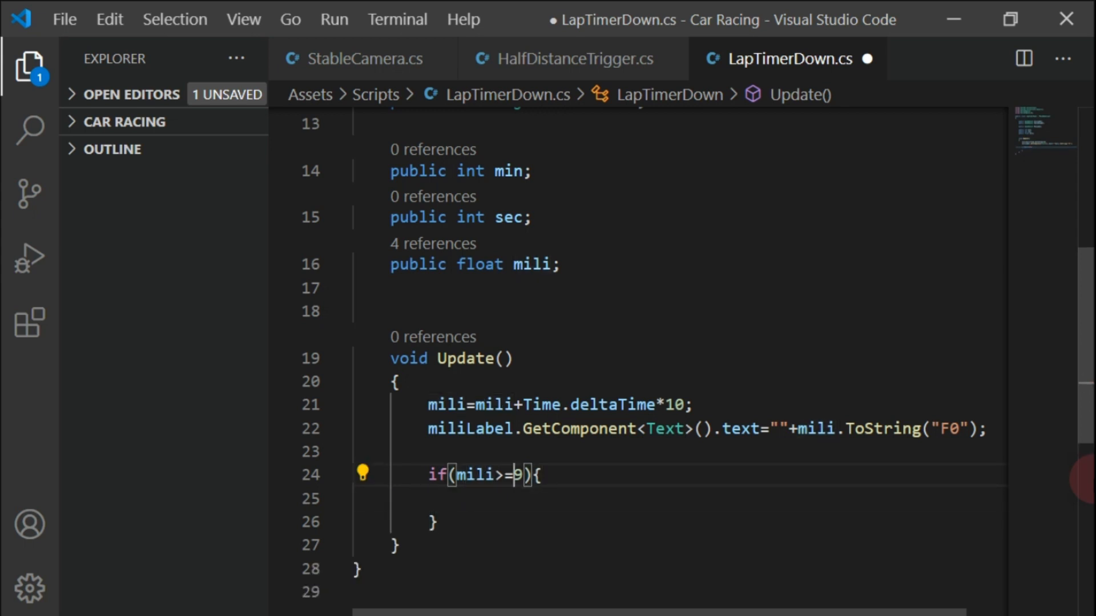
pyautogui.press('BackSpace')
pyautogui.press('Down')
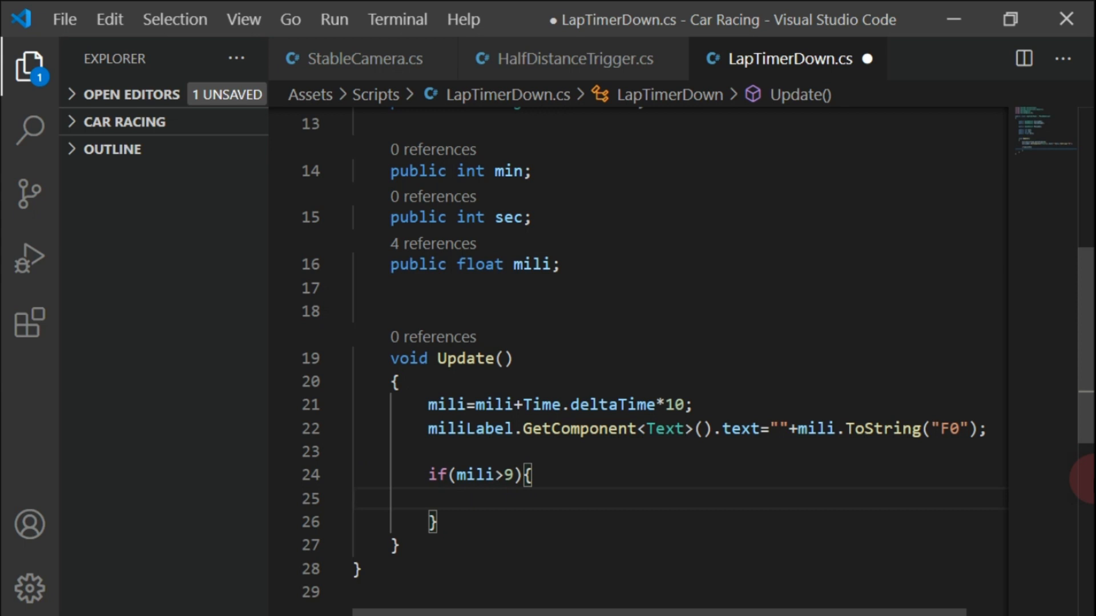
# Add the statements sec=sec+1; and mili=0; on separate lines inside the if(mili>9) block
pyautogui.press('Tab')
pyautogui.write('sec=')
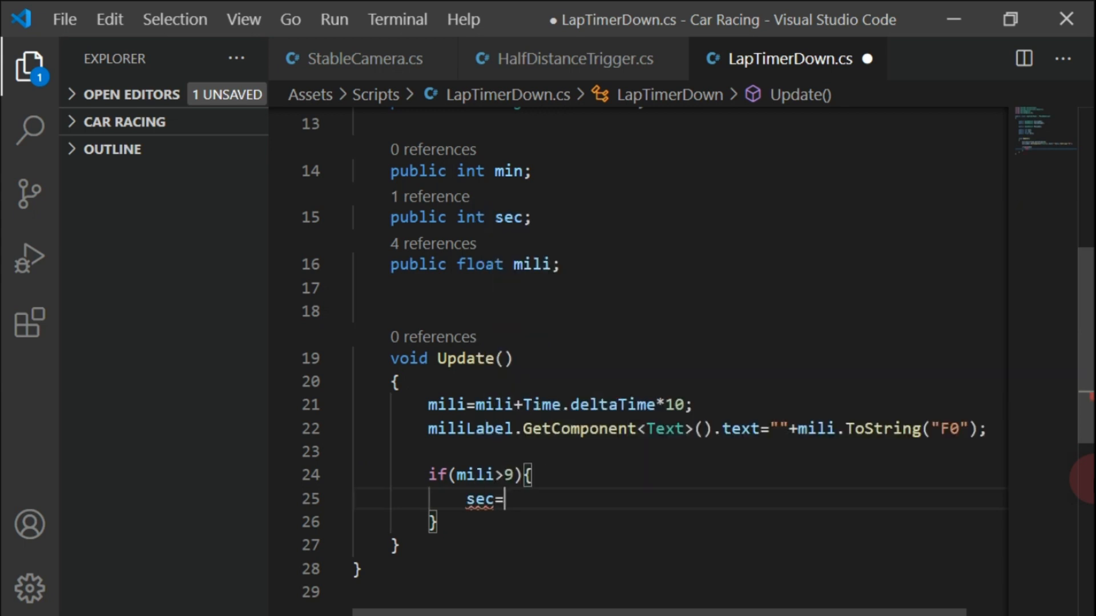
pyautogui.write('sec+1;')
pyautogui.press('Return')
pyautogui.write('mili')
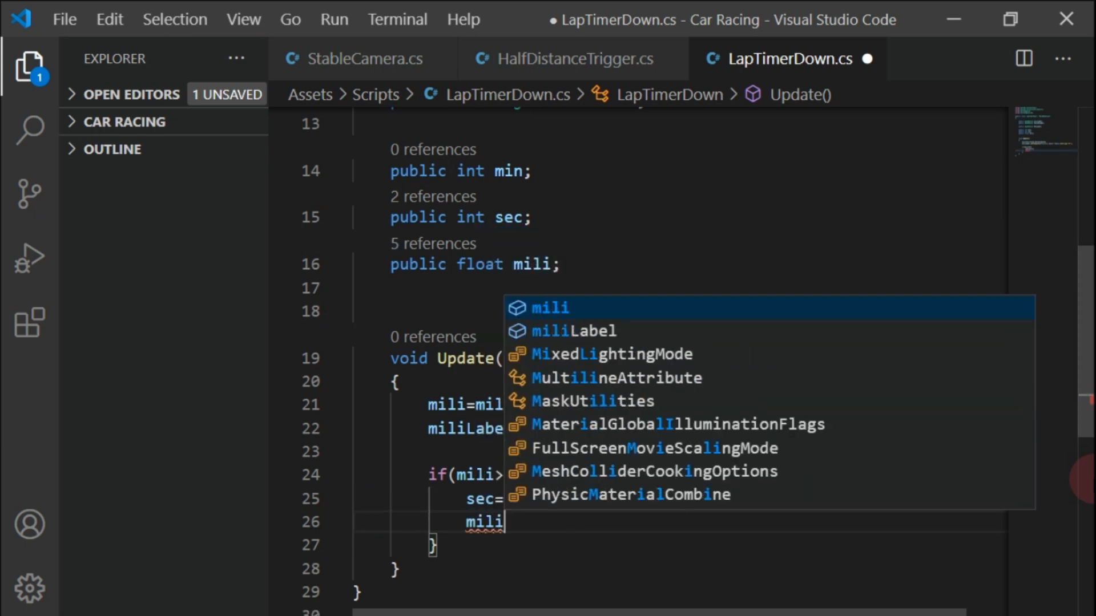
pyautogui.press('Escape')
pyautogui.write('=0;')
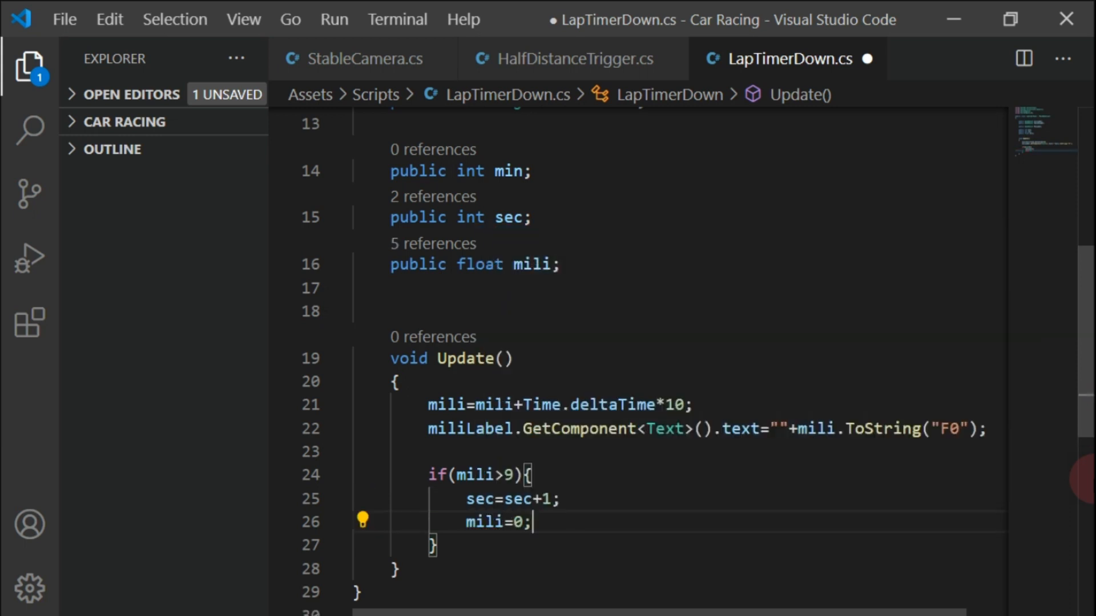
# Insert a new line directly below the closing brace of the if(mili>9) block in Update
pyautogui.click(438, 545)
pyautogui.press('Return')
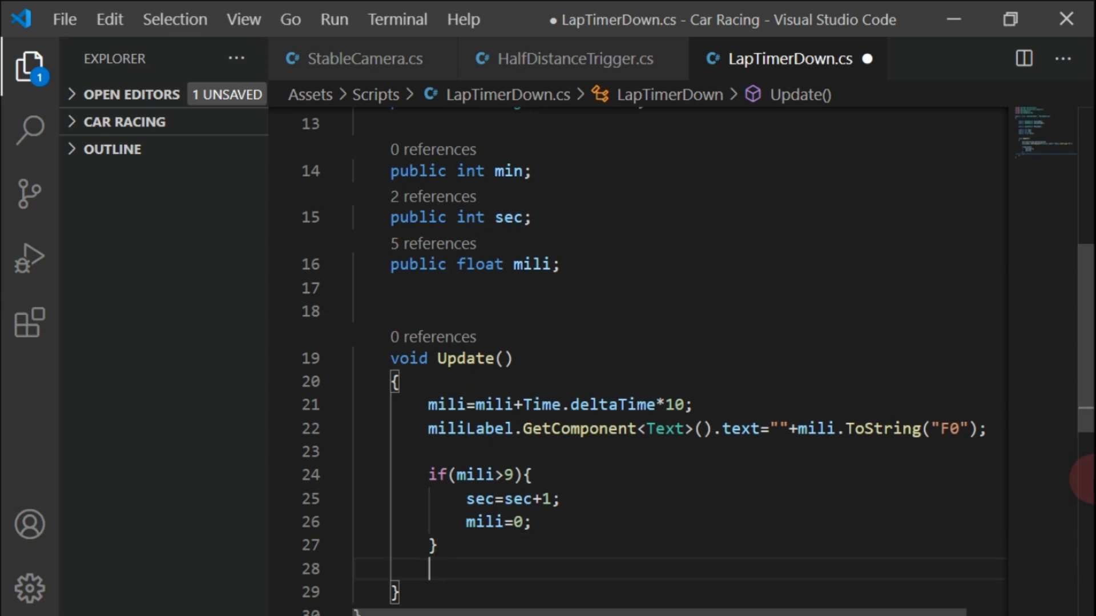
pyautogui.scroll(-2, 628, 354)
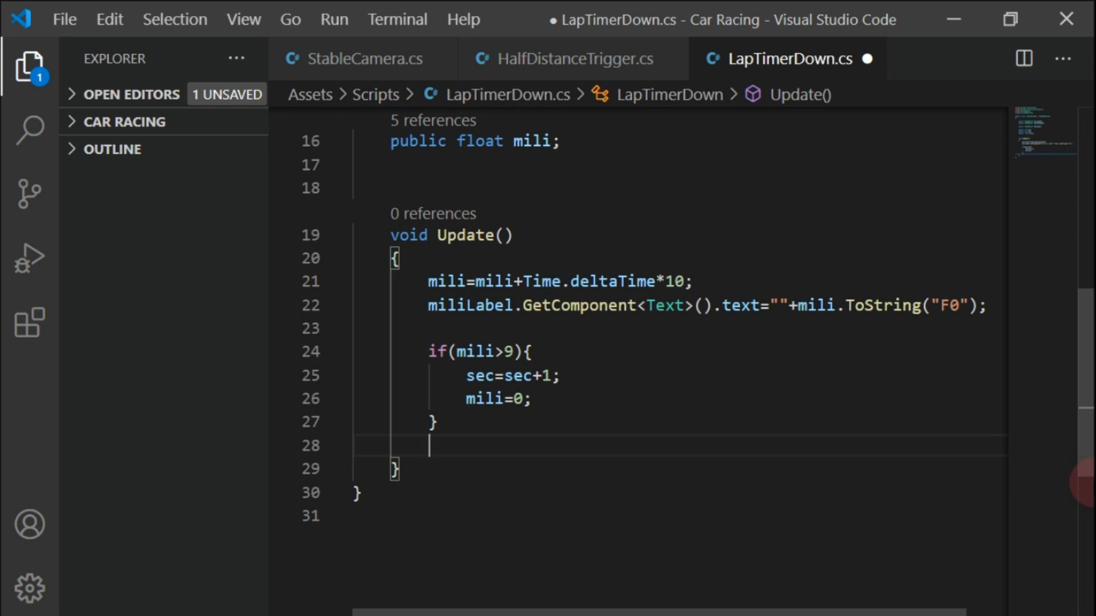
pyautogui.write('if(s')
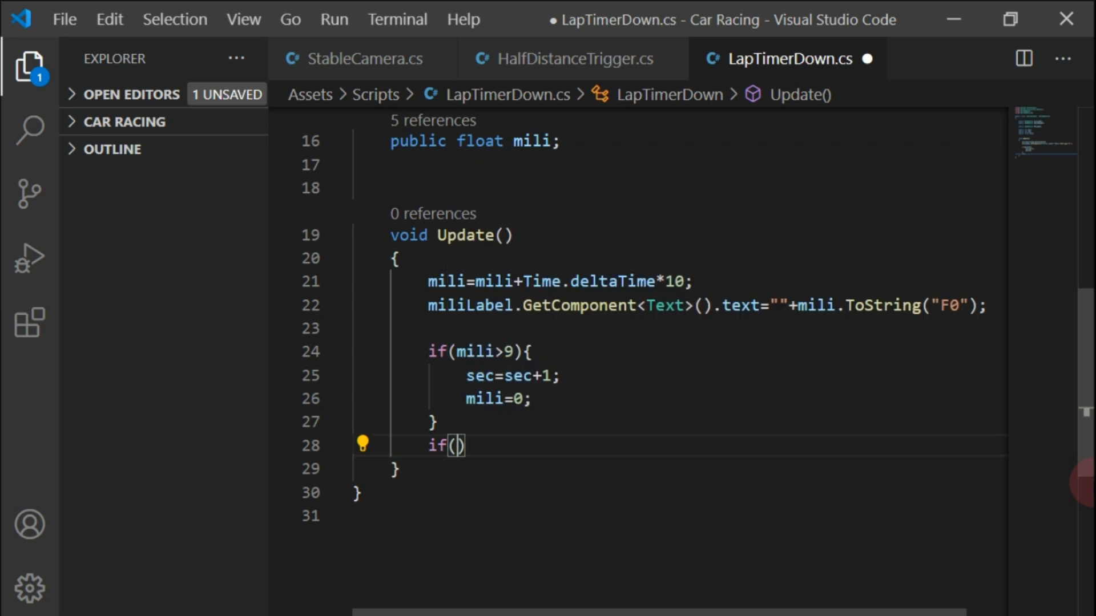
pyautogui.write('ec')
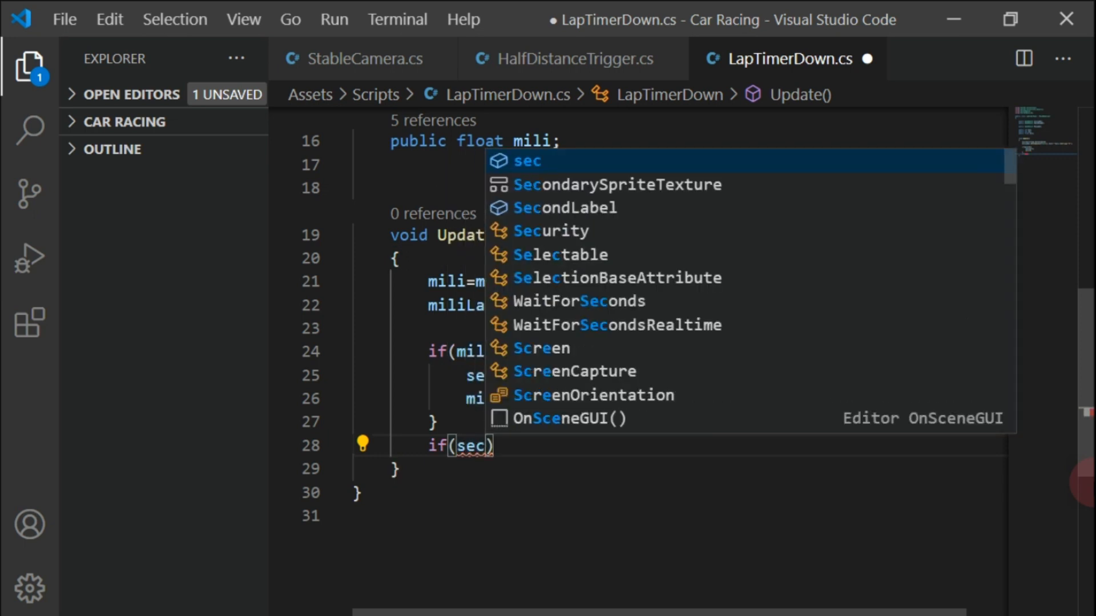
pyautogui.write('<')
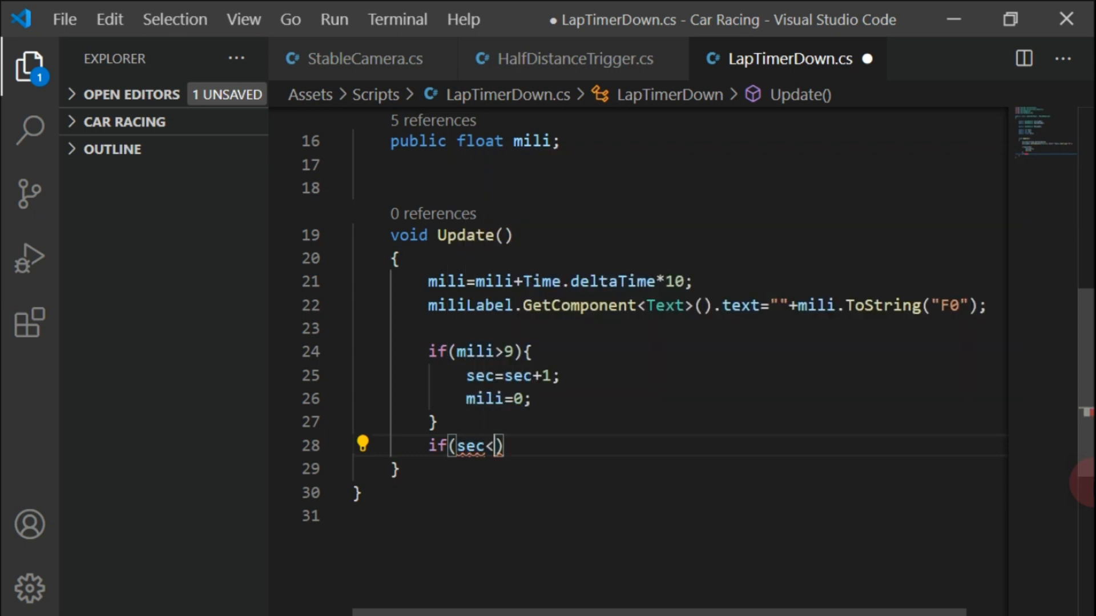
pyautogui.write('=')
pyautogui.press('BackSpace')
pyautogui.press('BackSpace')
pyautogui.press('Right')
pyautogui.press('BackSpace')
pyautogui.press('BackSpace')
pyautogui.press('BackSpace')
pyautogui.press('BackSpace')
pyautogui.press('BackSpace')
pyautogui.press('BackSpace')
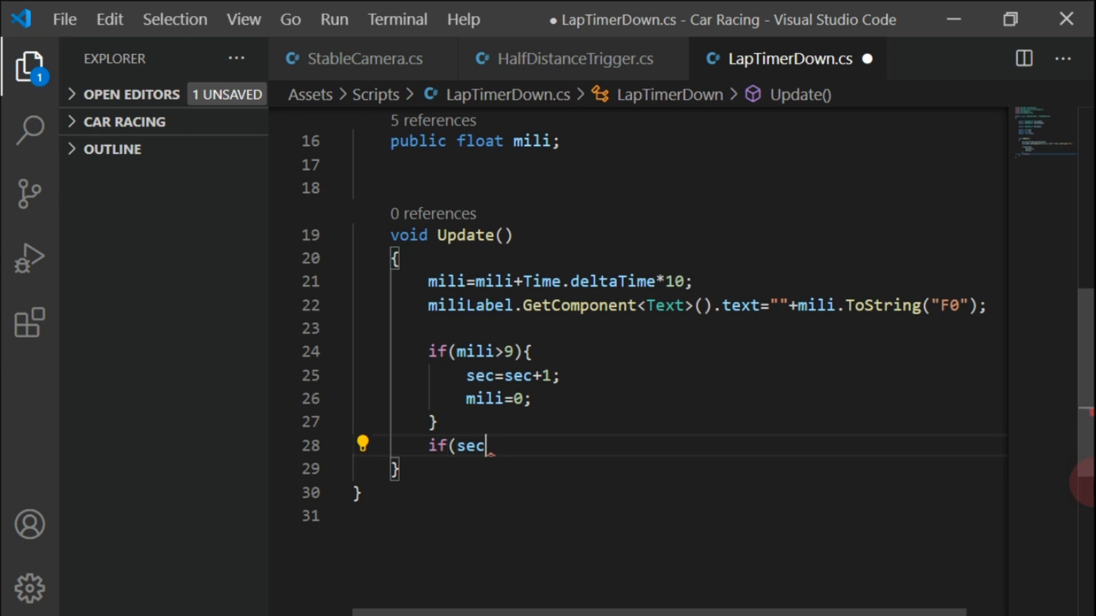
# Write the condition if(sec>=0&&sec<=10) on the line below the if(mili>9) block
pyautogui.write('f(sc')
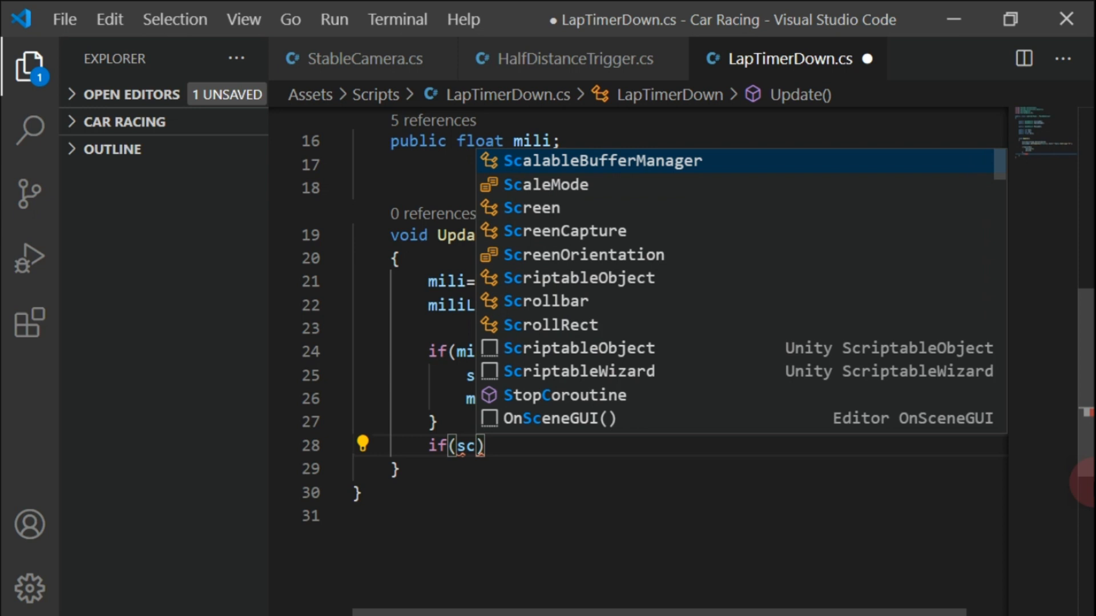
pyautogui.press('BackSpace')
pyautogui.write('ec>=0&&sec')
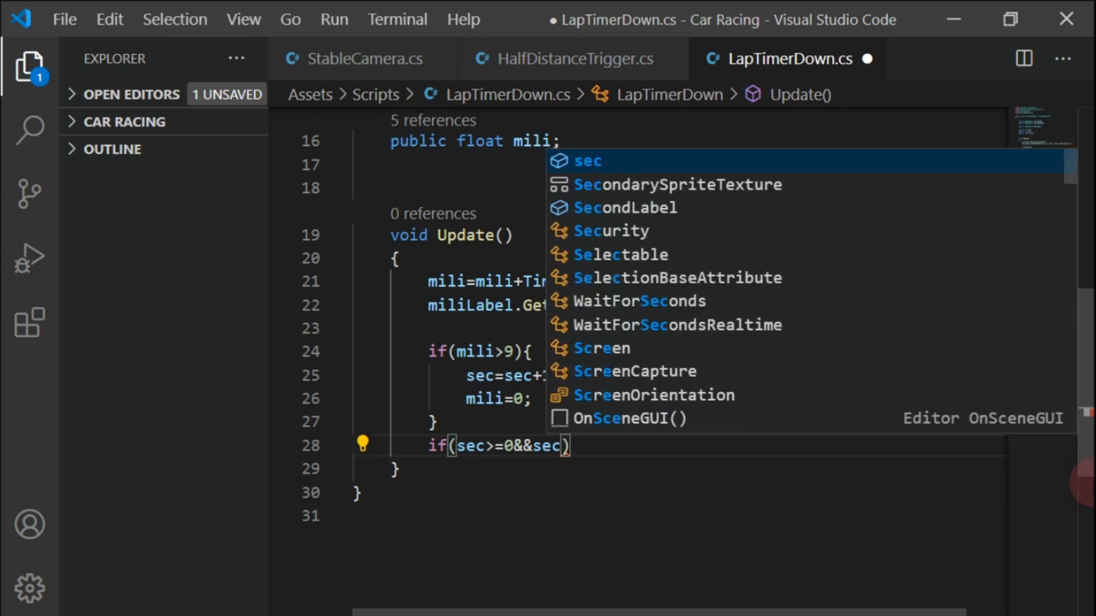
pyautogui.press('Escape')
pyautogui.write('<=10')
pyautogui.press('End')
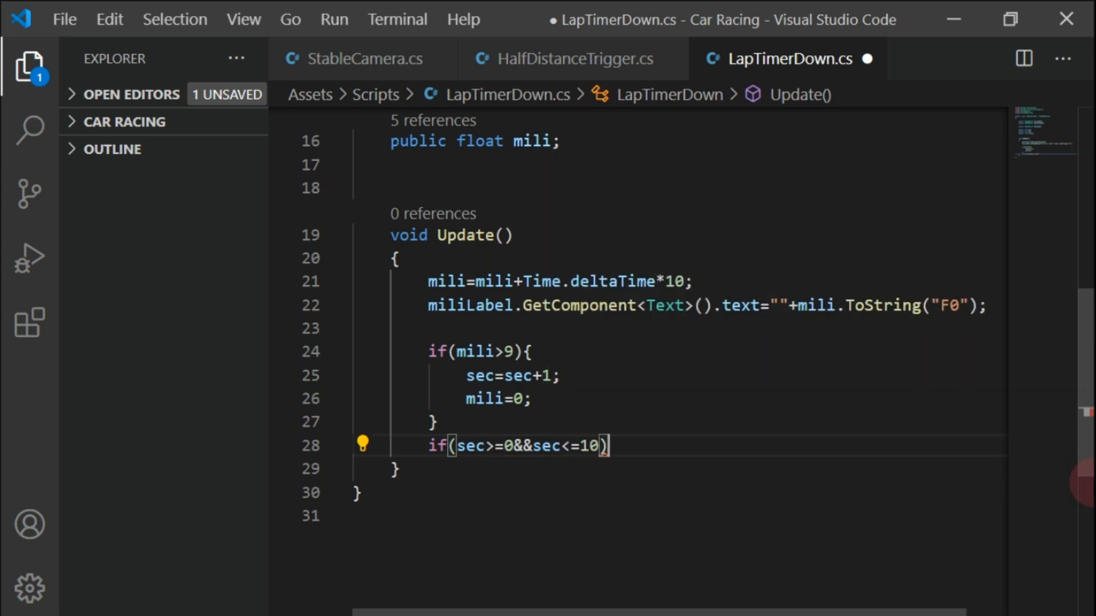
# Change the second comparison to sec<10 and give the if statement an empty braced block
pyautogui.press('Left')
pyautogui.press('Left')
pyautogui.press('Left')
pyautogui.press('BackSpace')
pyautogui.press('Right')
pyautogui.press('Right')
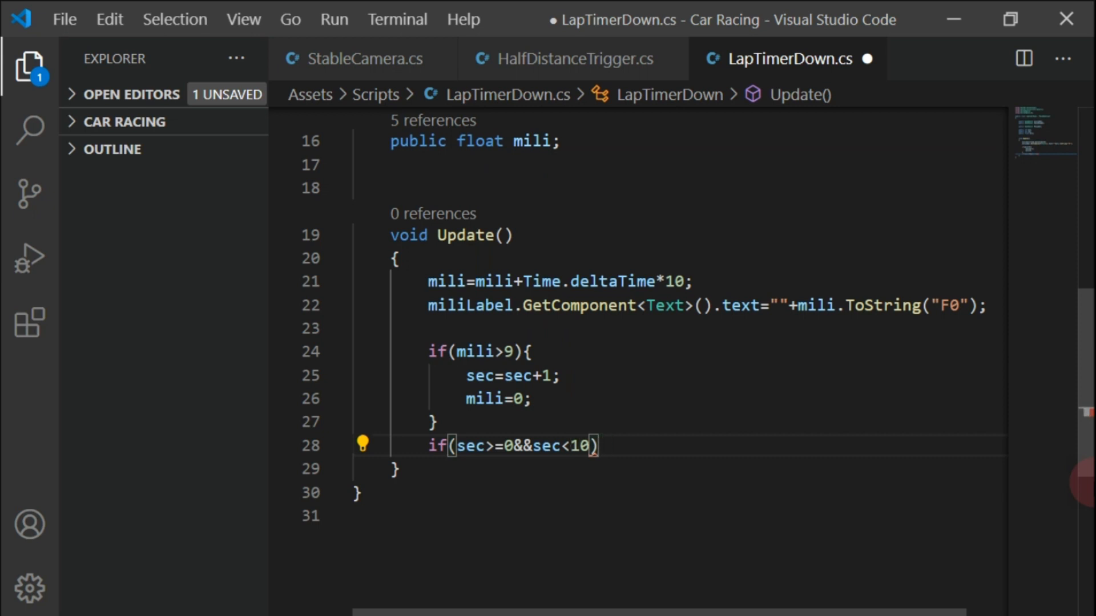
pyautogui.write('{')
pyautogui.press('Return')
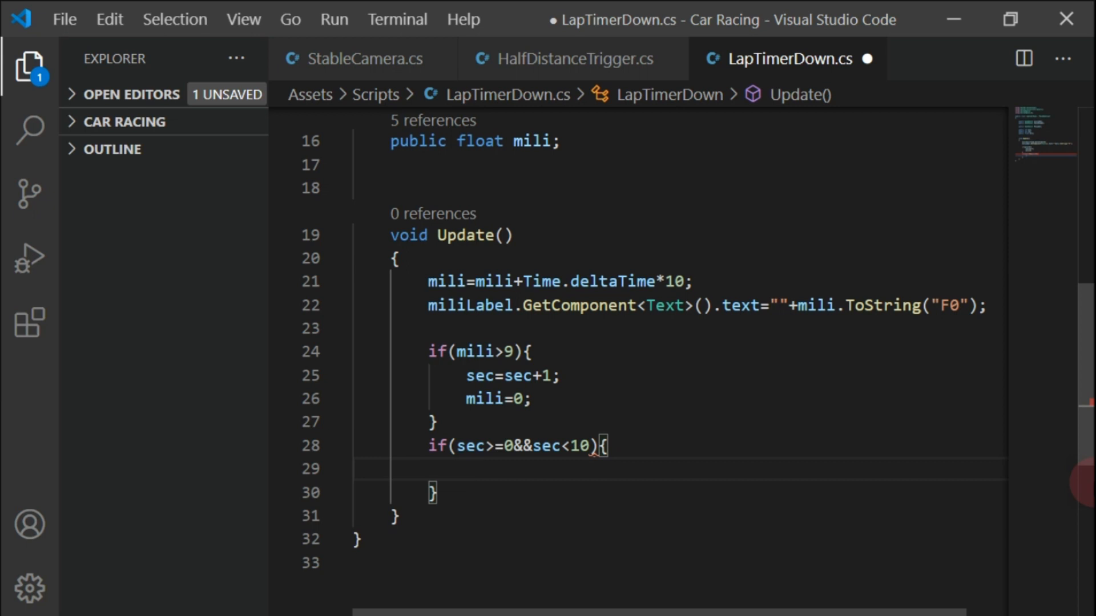
# Enter SecondLabel inside the if(sec>=0&&sec<10) block and check it against its GameObject declaration
pyautogui.write('Sec')
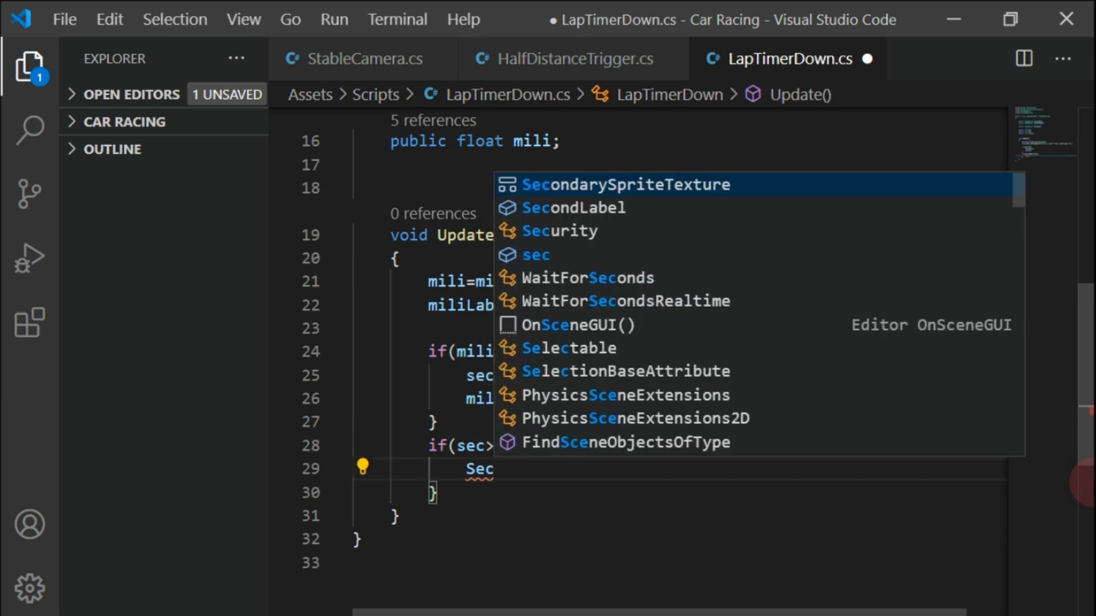
pyautogui.write('l')
pyautogui.press('Return')
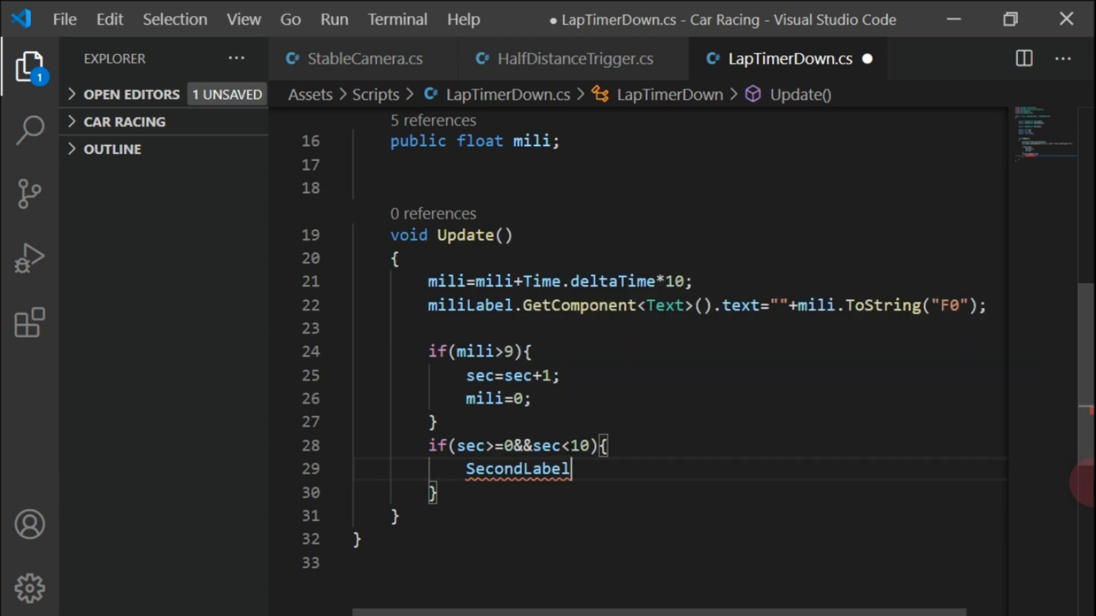
pyautogui.scroll(4, 906, 403)
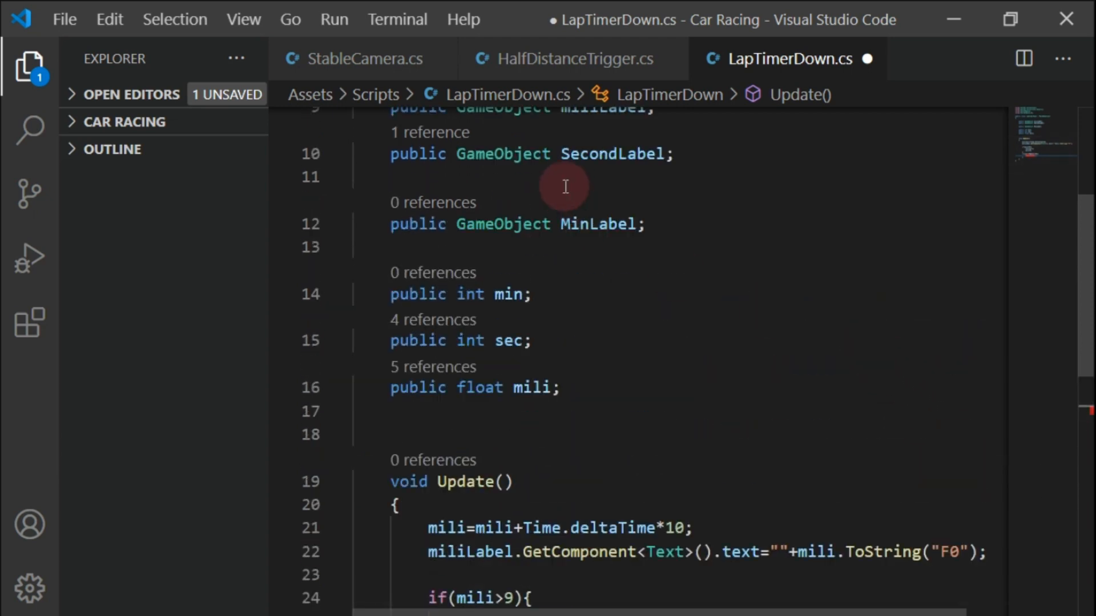
pyautogui.scroll(-4, 678, 449)
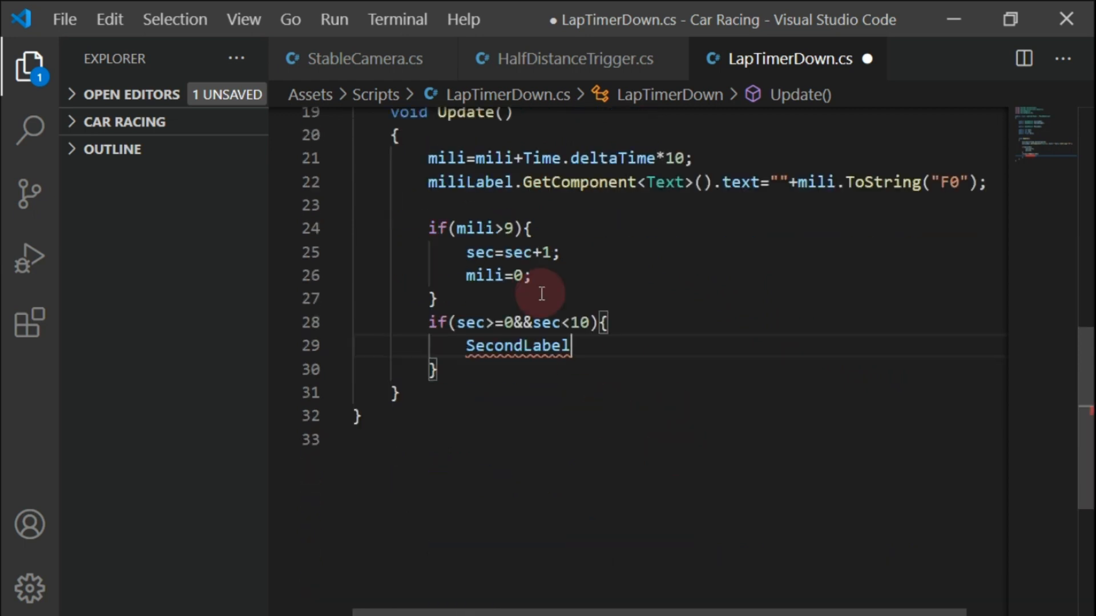
# Extend the SecondLabel statement to SecondLabel.GetComponent<Text>().text= inside the seconds block
pyautogui.write('.')
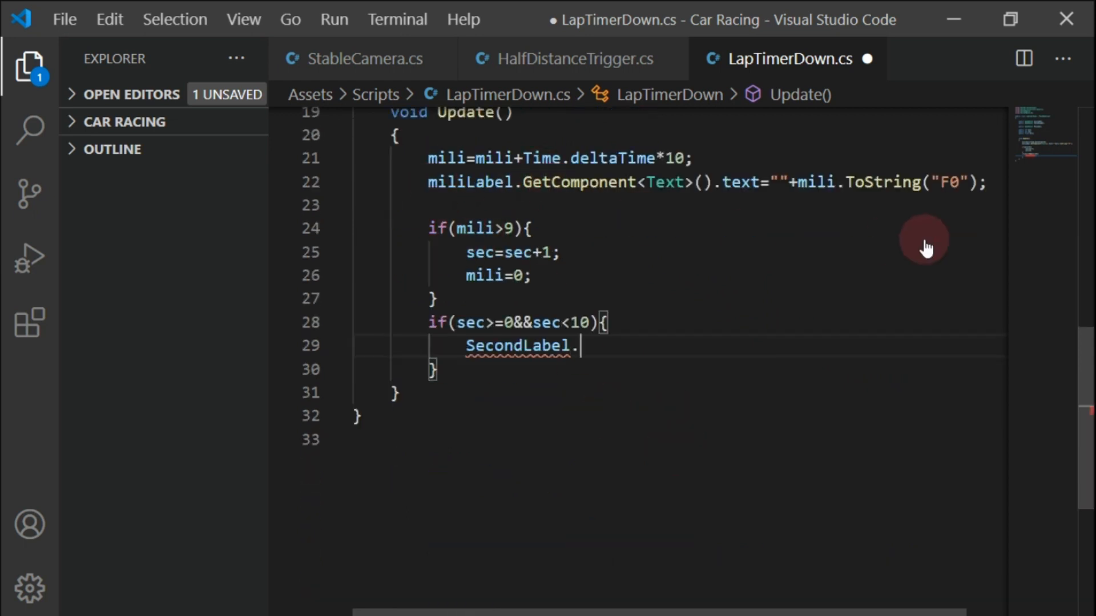
pyautogui.write('GetComponent<')
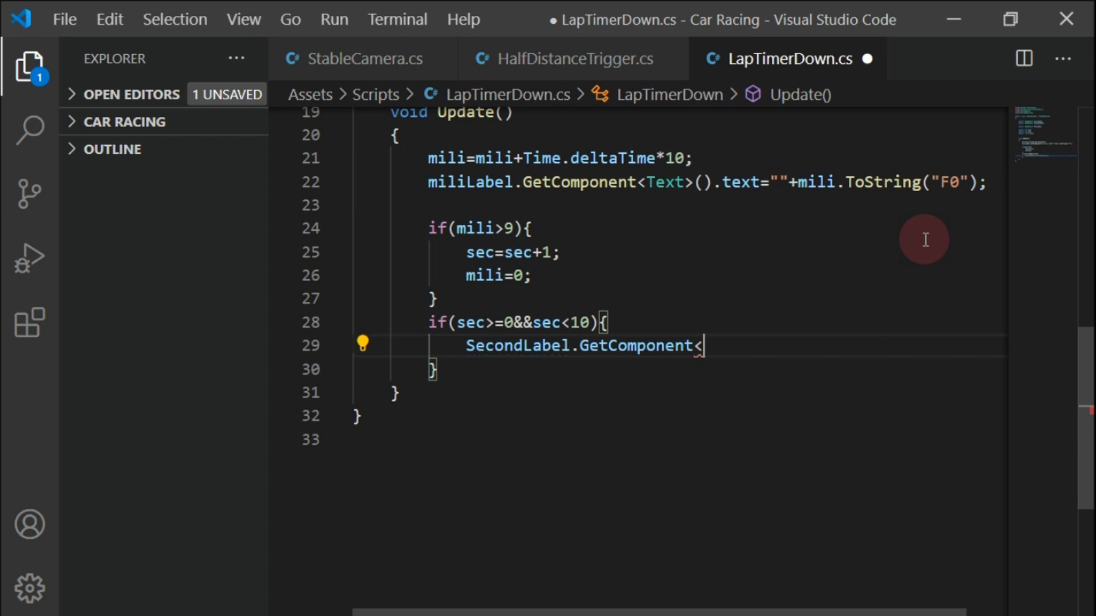
pyautogui.write('Text>/')
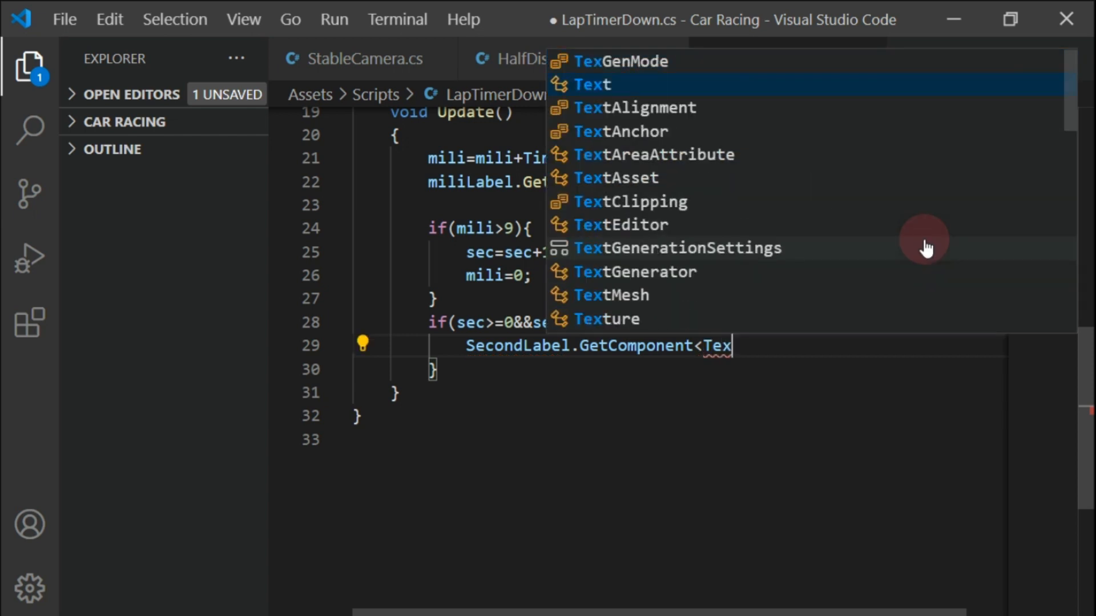
pyautogui.press('Escape')
pyautogui.write('>/')
pyautogui.press('BackSpace')
pyautogui.write('().te')
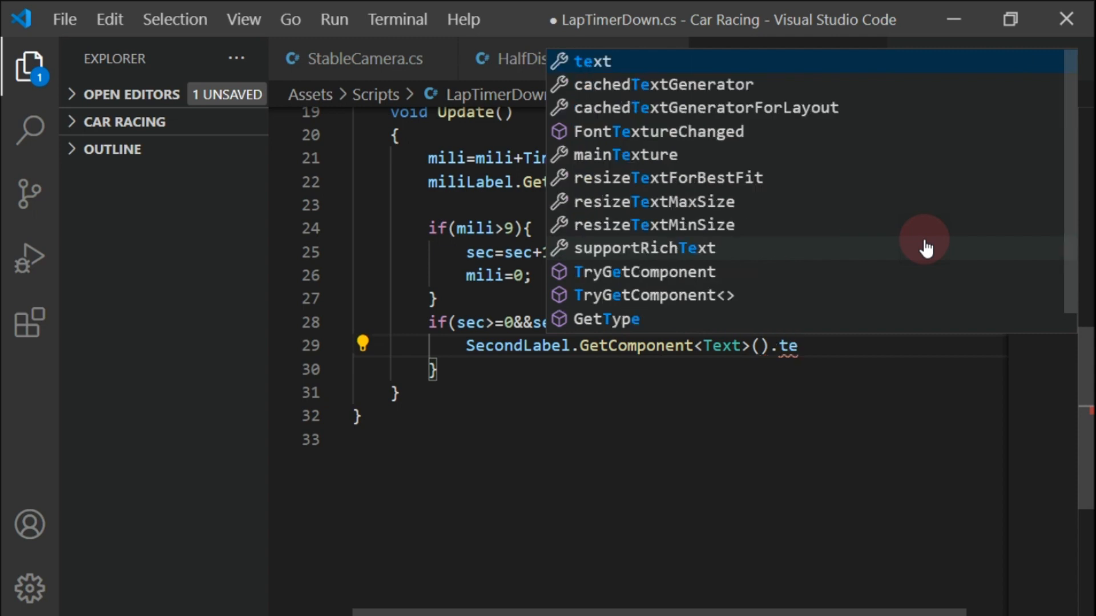
pyautogui.press('Return')
pyautogui.write('=')
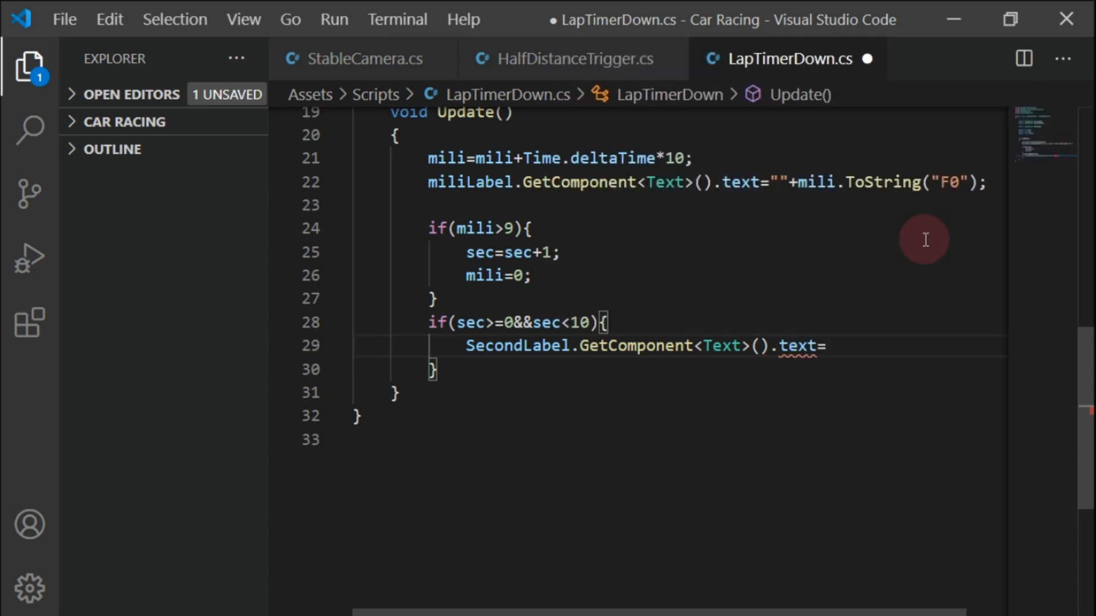
# Complete the SecondLabel text assignment with "0"+sec.ToString()+"."; as its value
pyautogui.write('")"')
pyautogui.press('Left')
pyautogui.press('BackSpace')
pyautogui.write('0')
pyautogui.press('Right')
pyautogui.write('+se')
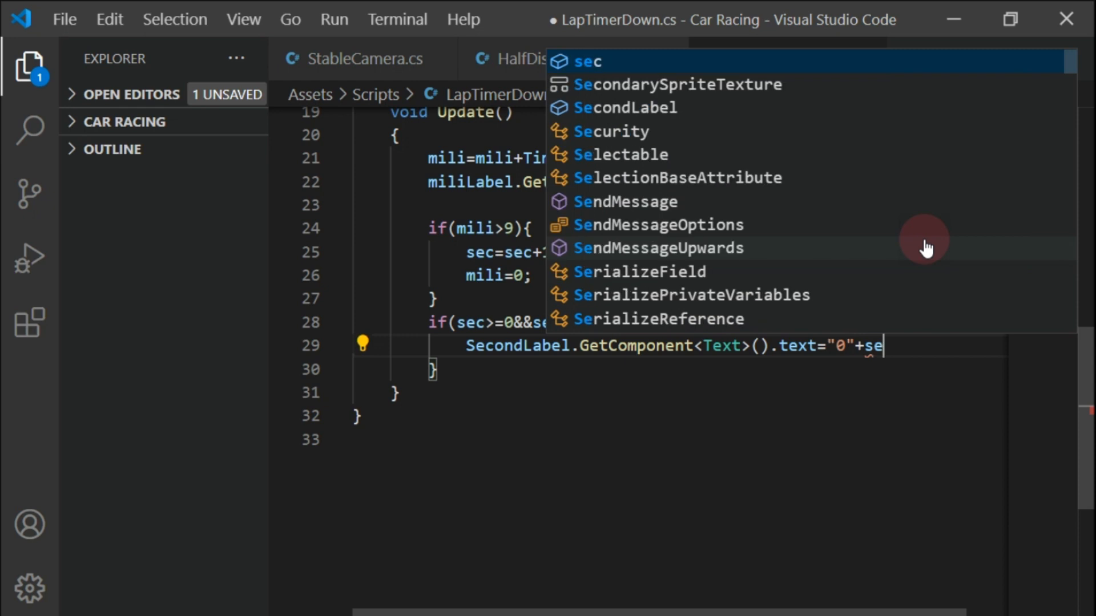
pyautogui.write('c.to')
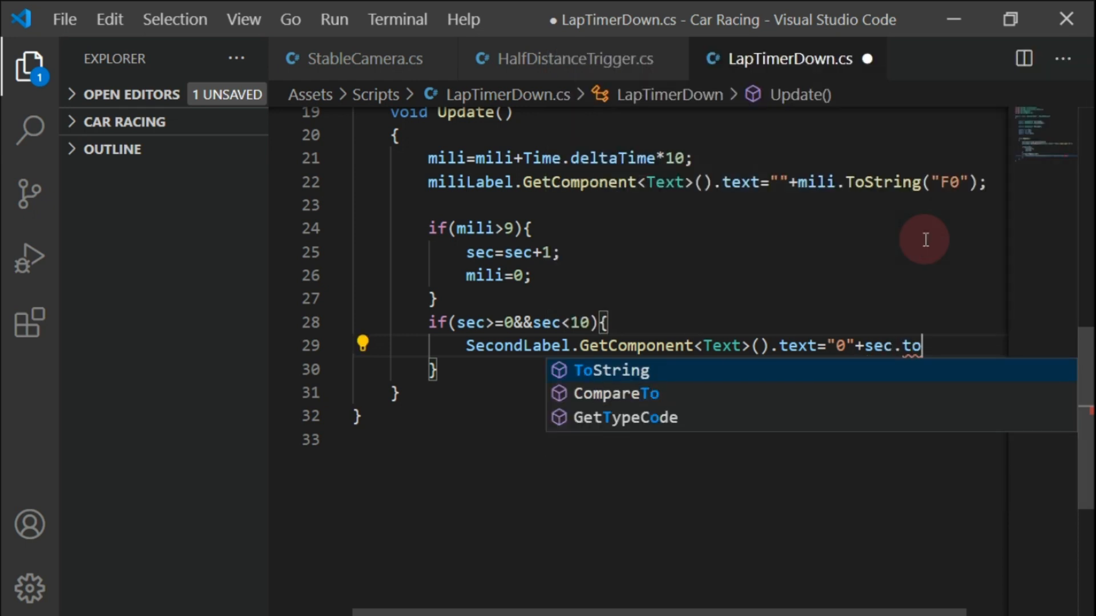
pyautogui.press('Return')
pyautogui.write('()')
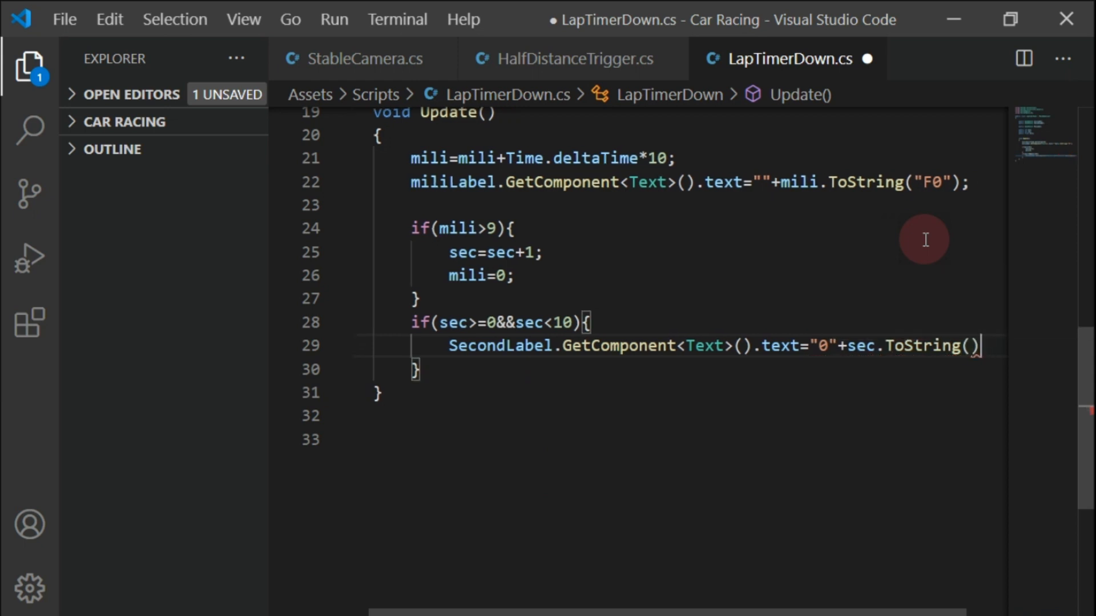
pyautogui.write('+"')
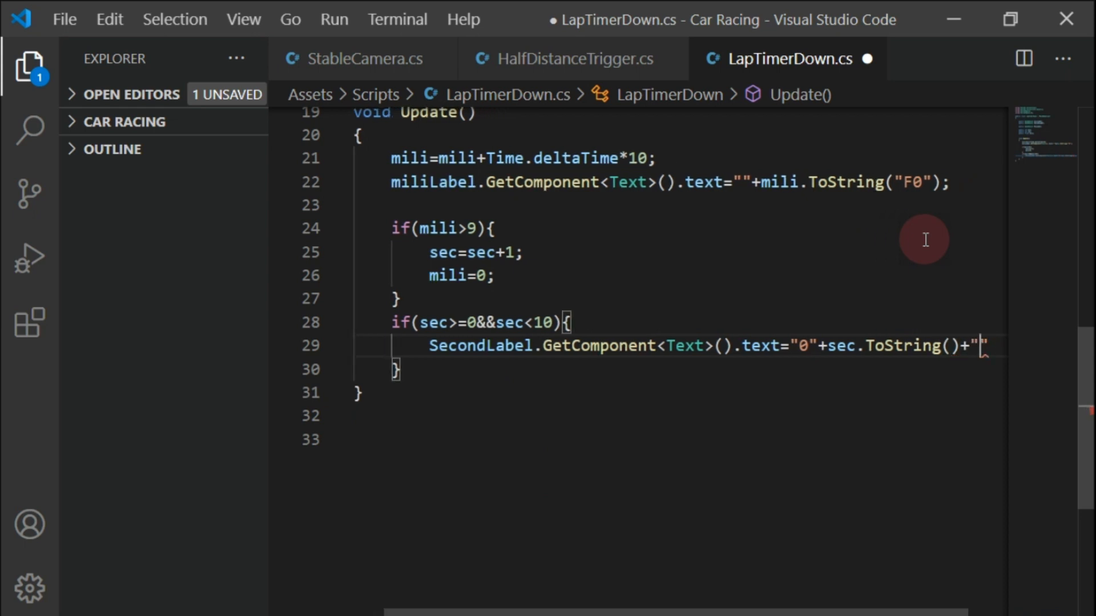
pyautogui.write('."')
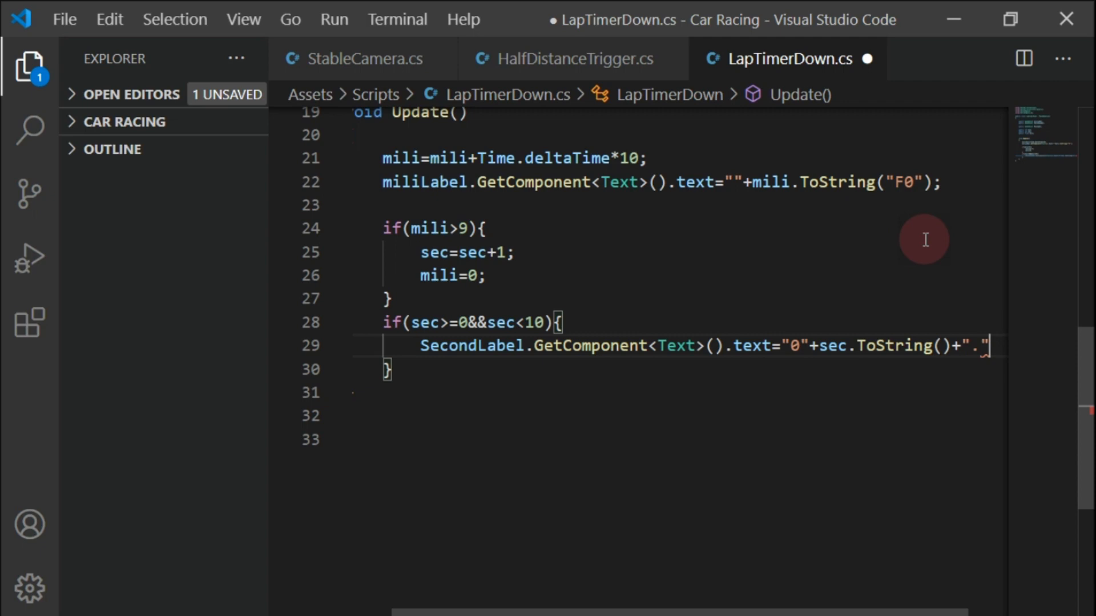
pyautogui.write(';')
# Add an empty else if(sec>=10 && sec<=59) block directly after the if(sec>=0&&sec<10) block
pyautogui.press('Down')
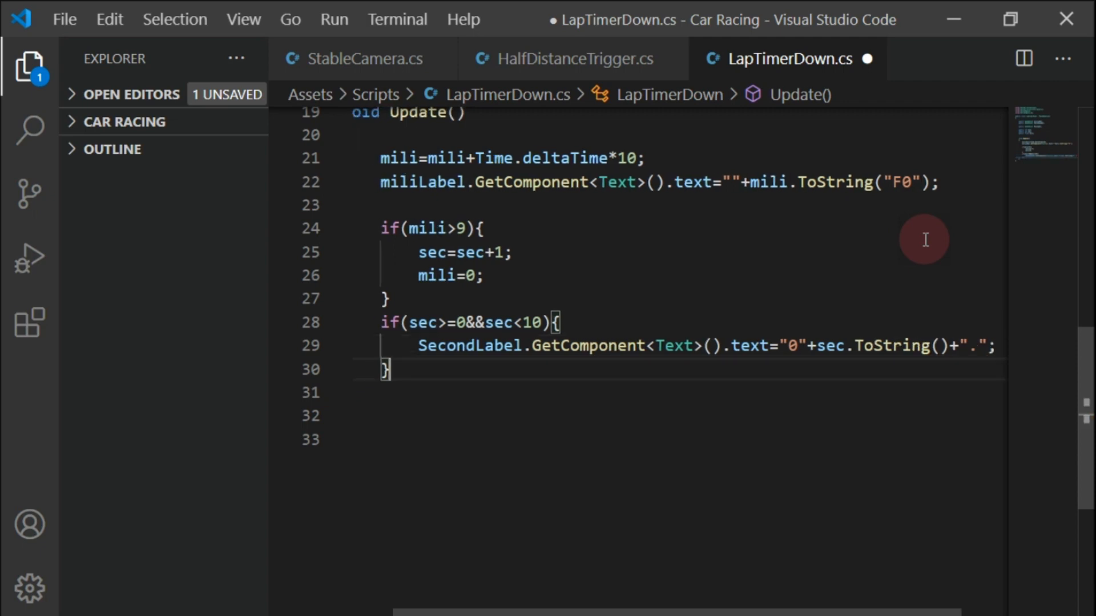
pyautogui.press('Return')
pyautogui.write('els')
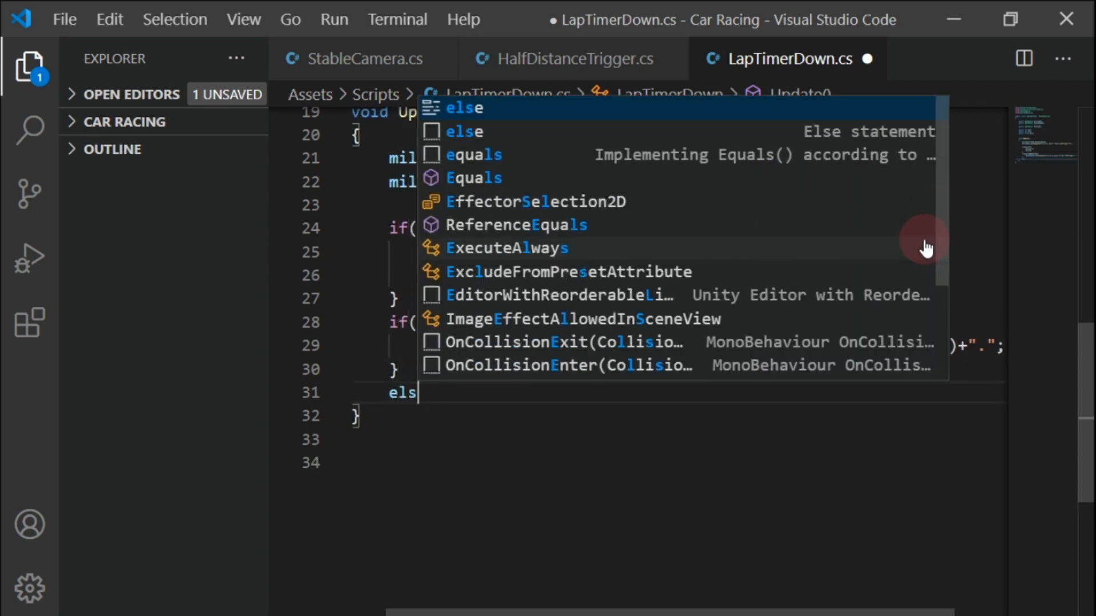
pyautogui.write('e if(')
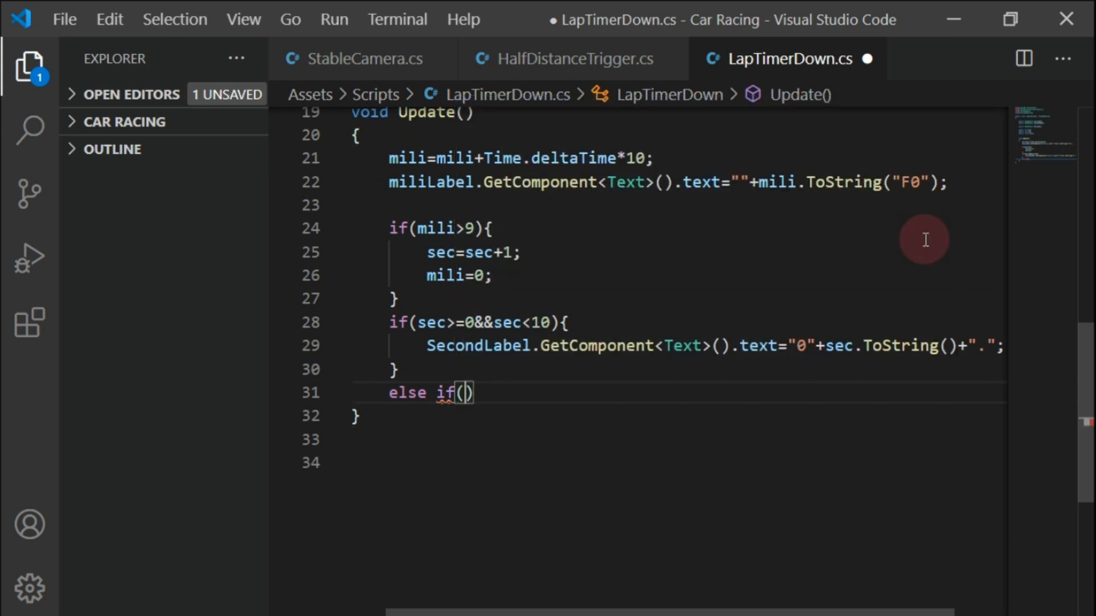
pyautogui.press('Left')
pyautogui.write('sec>=')
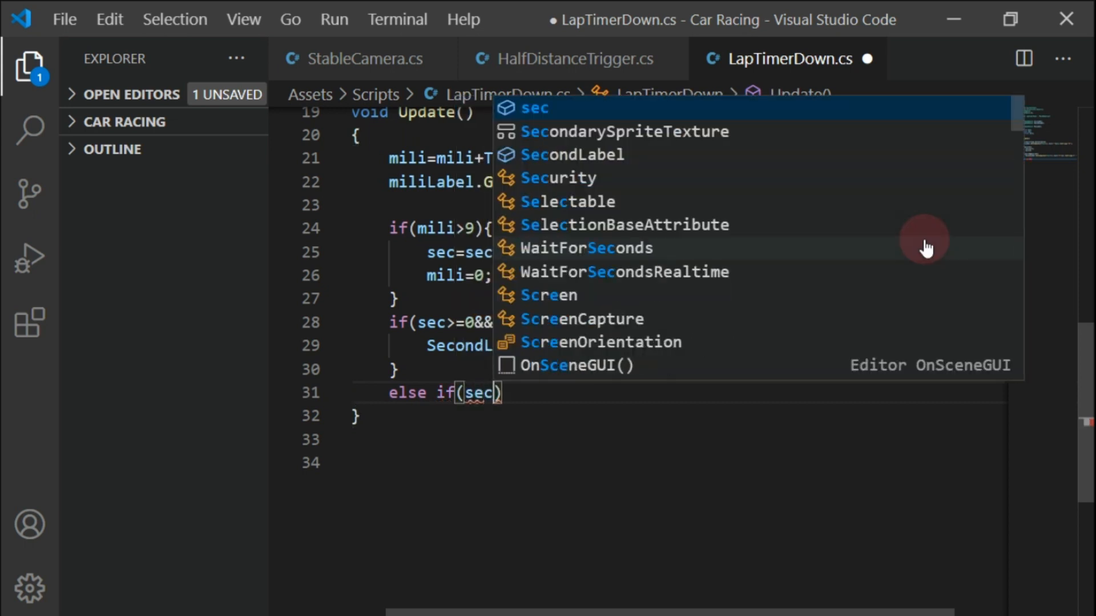
pyautogui.write('10 &&')
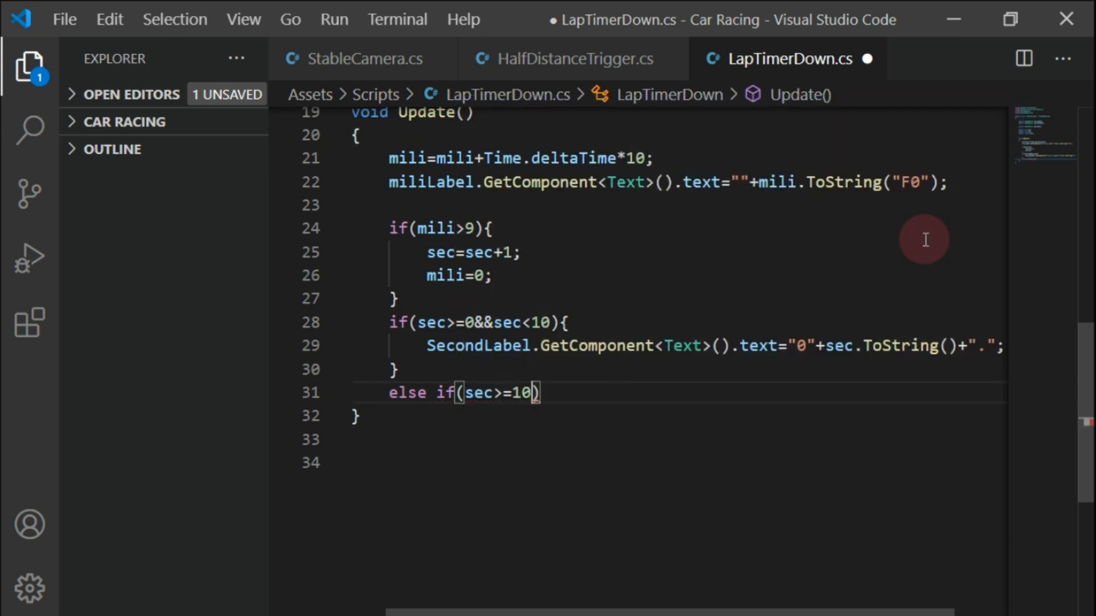
pyautogui.write(' sec<=')
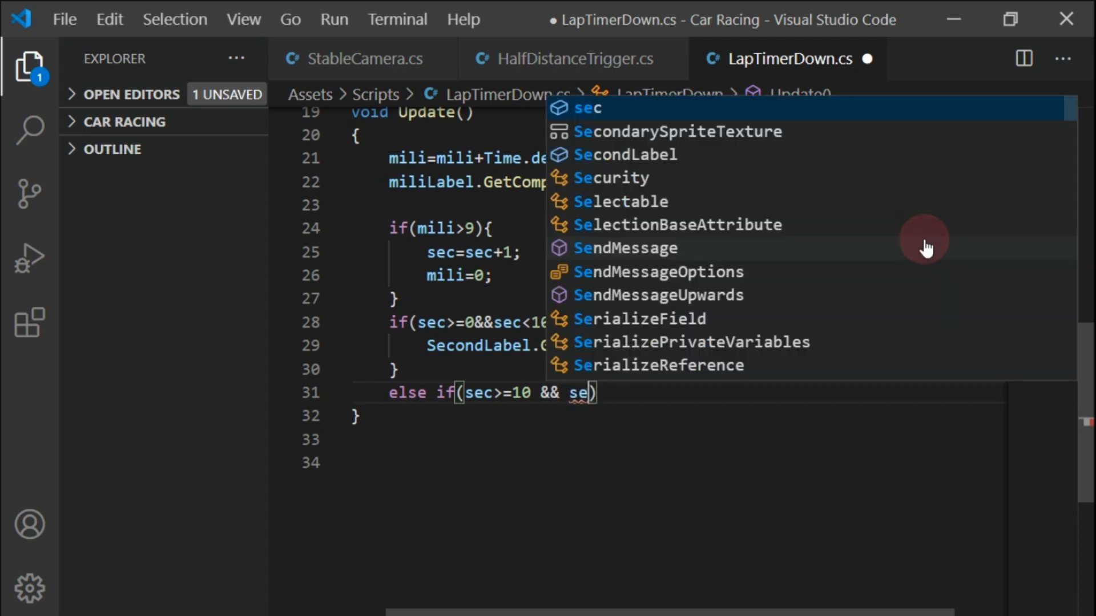
pyautogui.write('50')
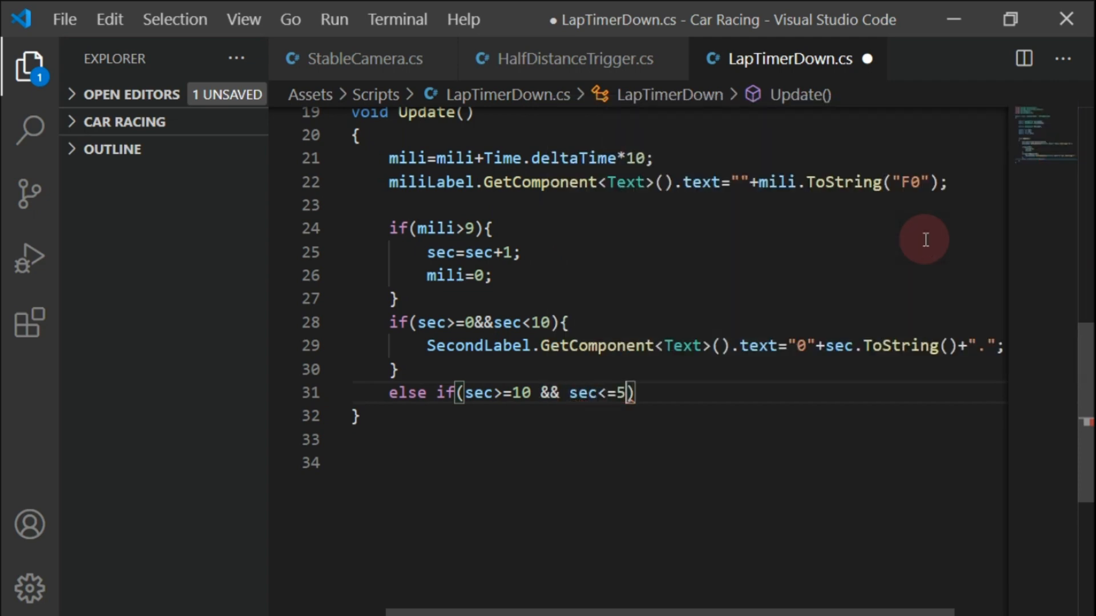
pyautogui.press('BackSpace')
pyautogui.write('9){')
pyautogui.press('Return')
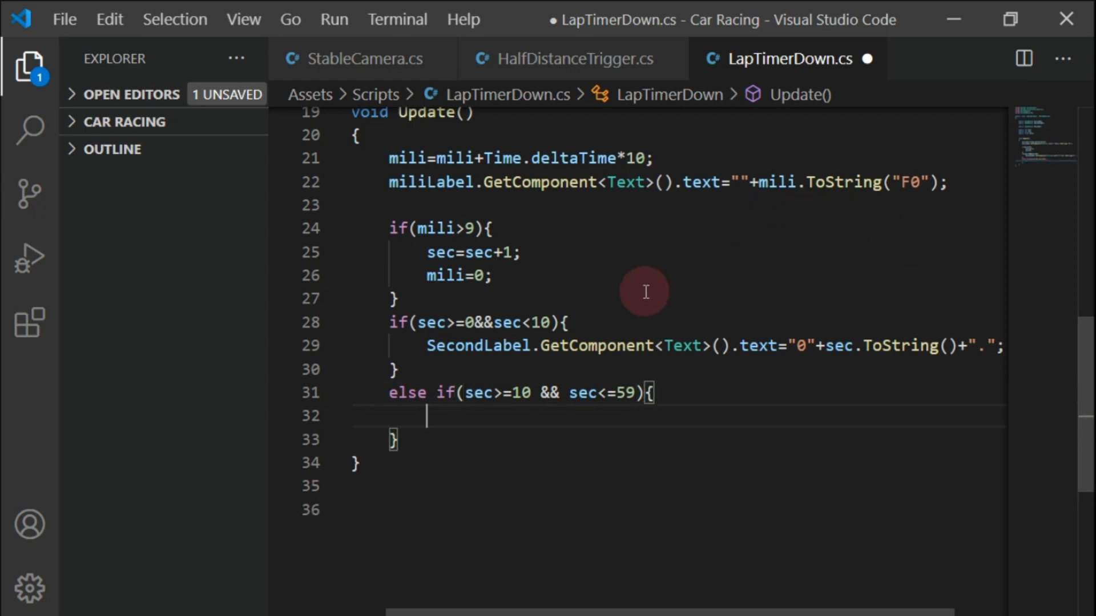
# Copy the SecondLabel text statement into the else if(sec>=10 && sec<=59) block
pyautogui.moveTo(426, 346); pyautogui.dragTo(1015, 355)
pyautogui.hotkey('ctrl', 'c')
pyautogui.click(503, 419)
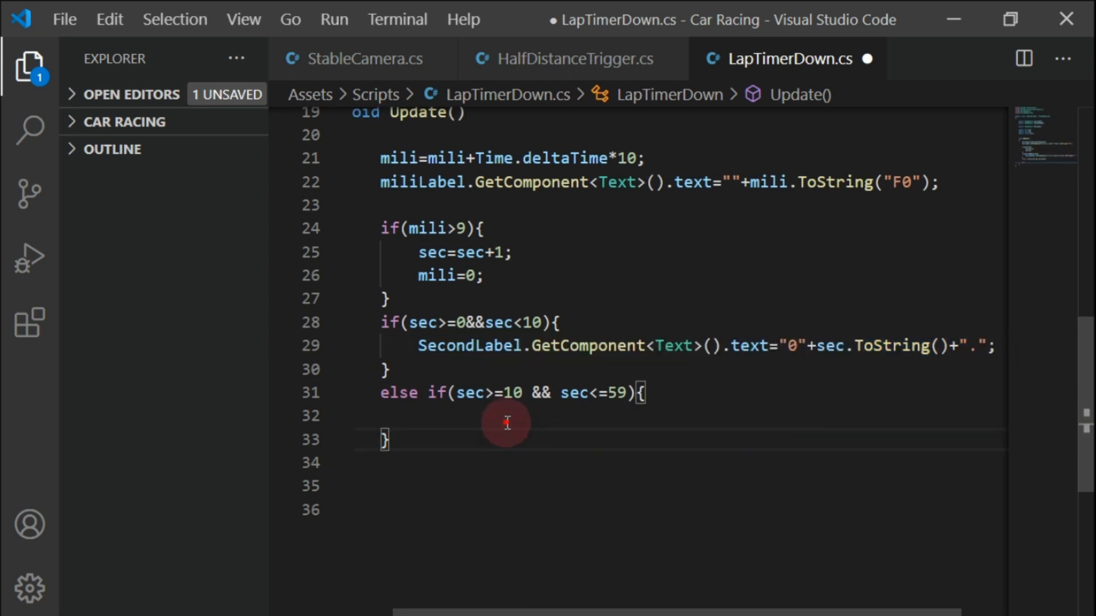
pyautogui.hotkey('ctrl', 'v')
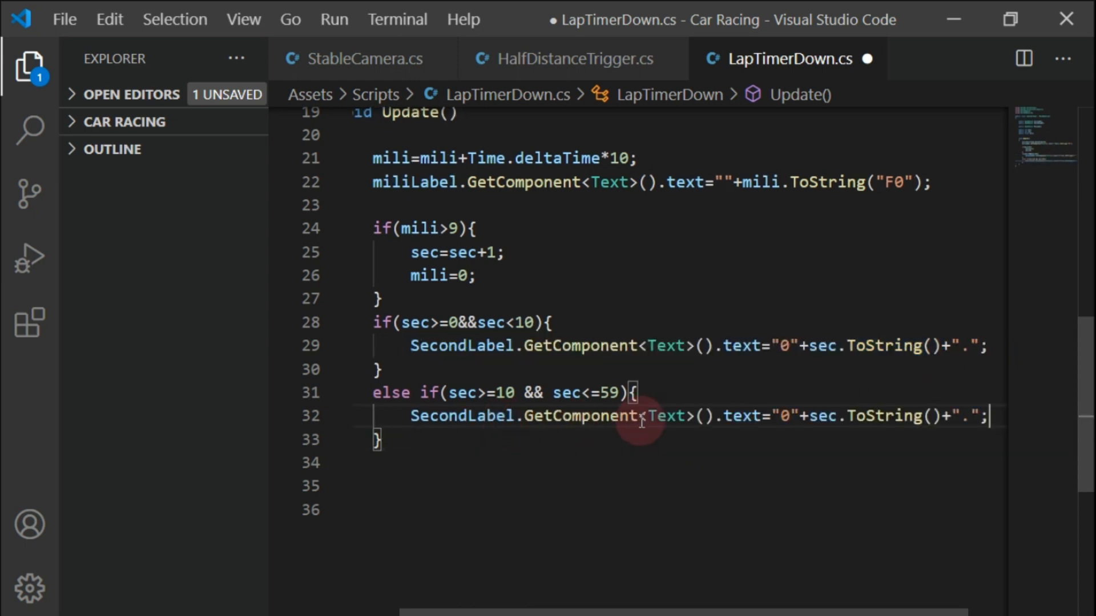
# Remove the 0 from the quoted prefix in the sec<=59 block's SecondLabel statement and add an empty else if(sec==60) block below it
pyautogui.click(790, 416)
pyautogui.press('BackSpace')
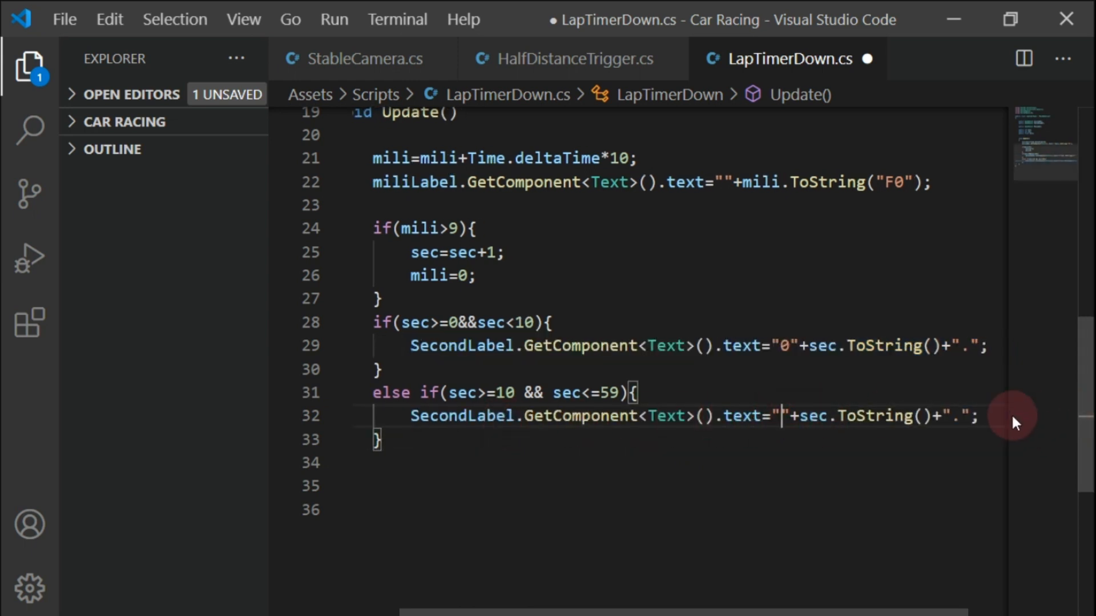
pyautogui.click(396, 443)
pyautogui.press('Return')
pyautogui.write('else')
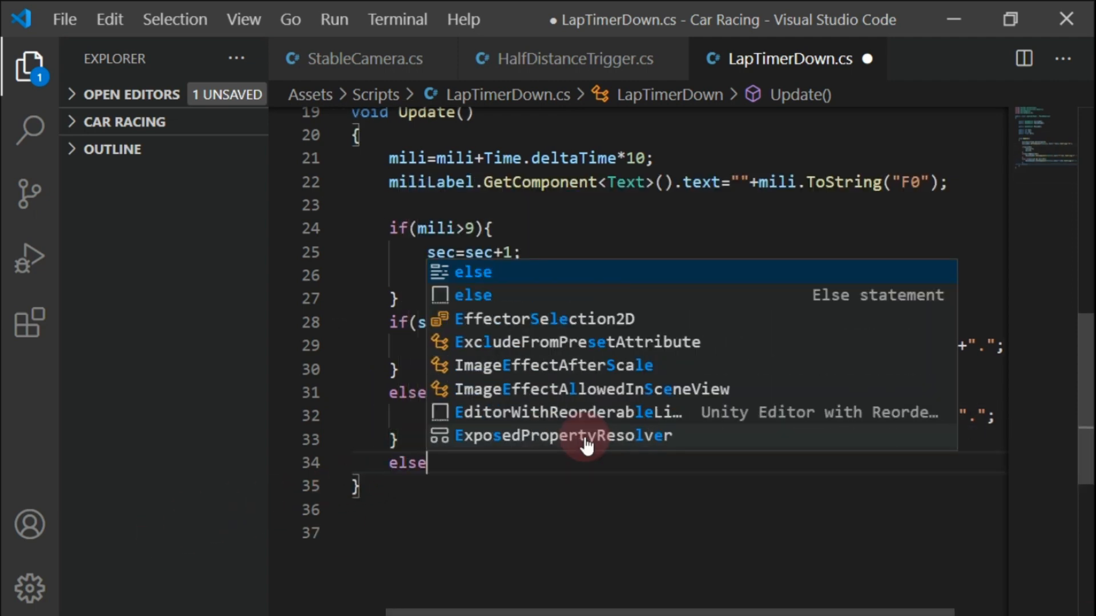
pyautogui.write(' if')
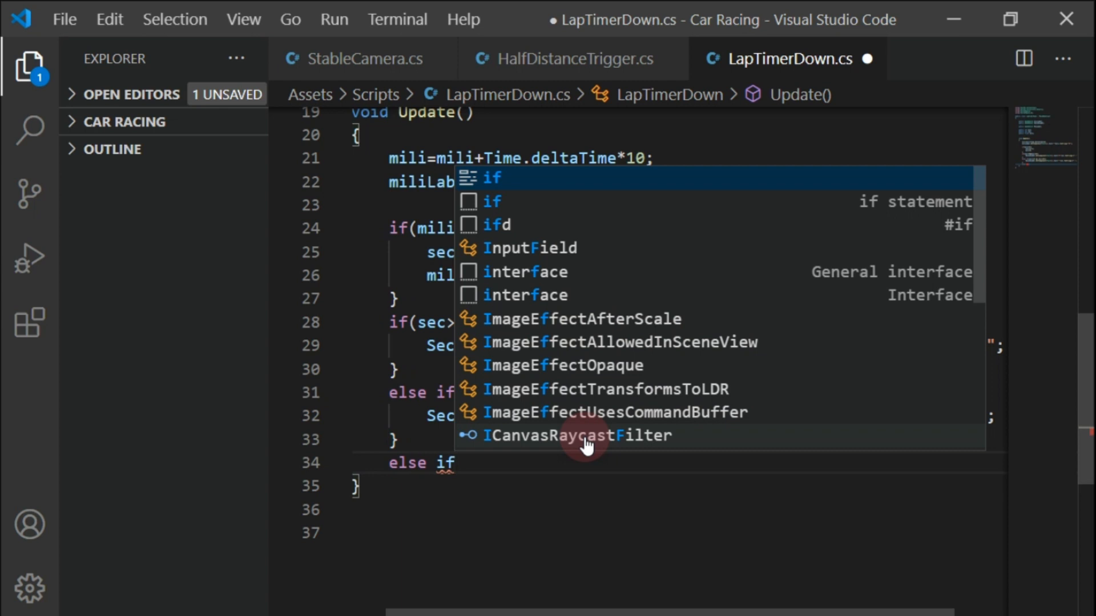
pyautogui.write('(sec==')
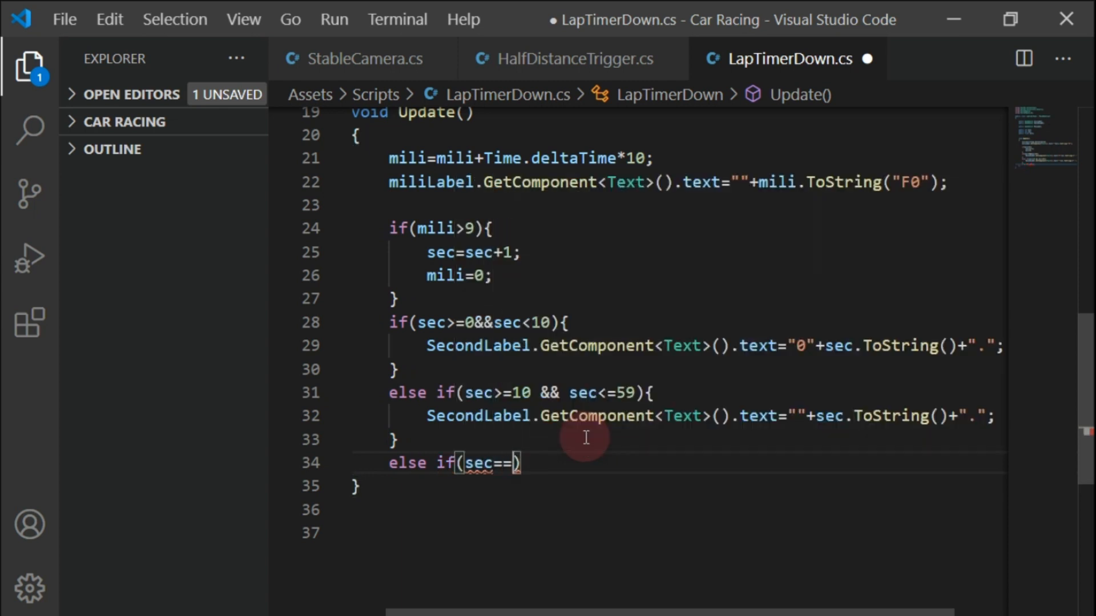
pyautogui.write('60){')
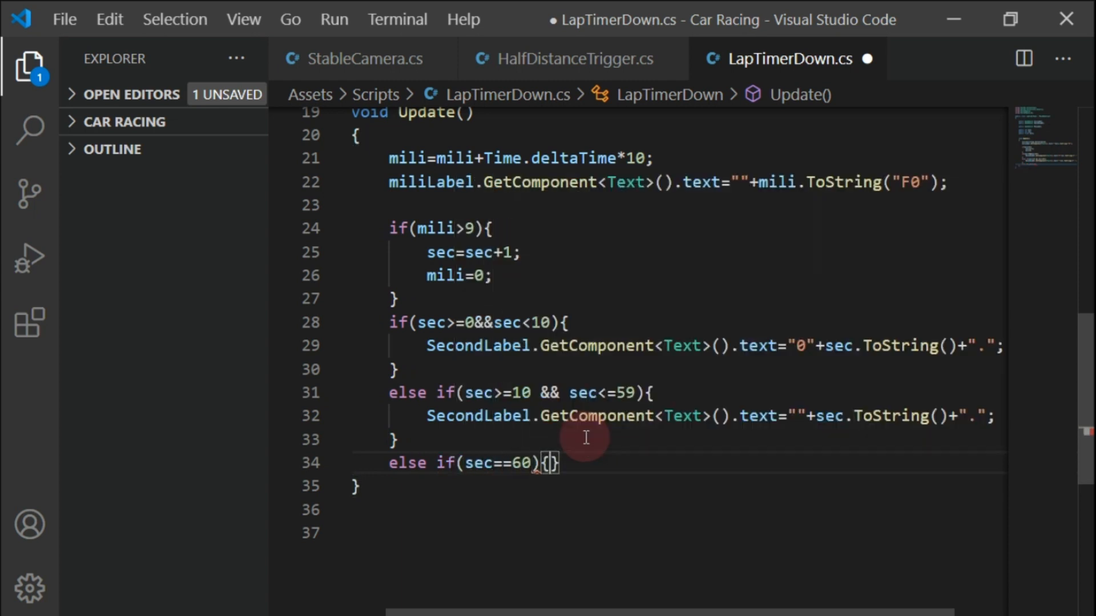
pyautogui.press('Return')
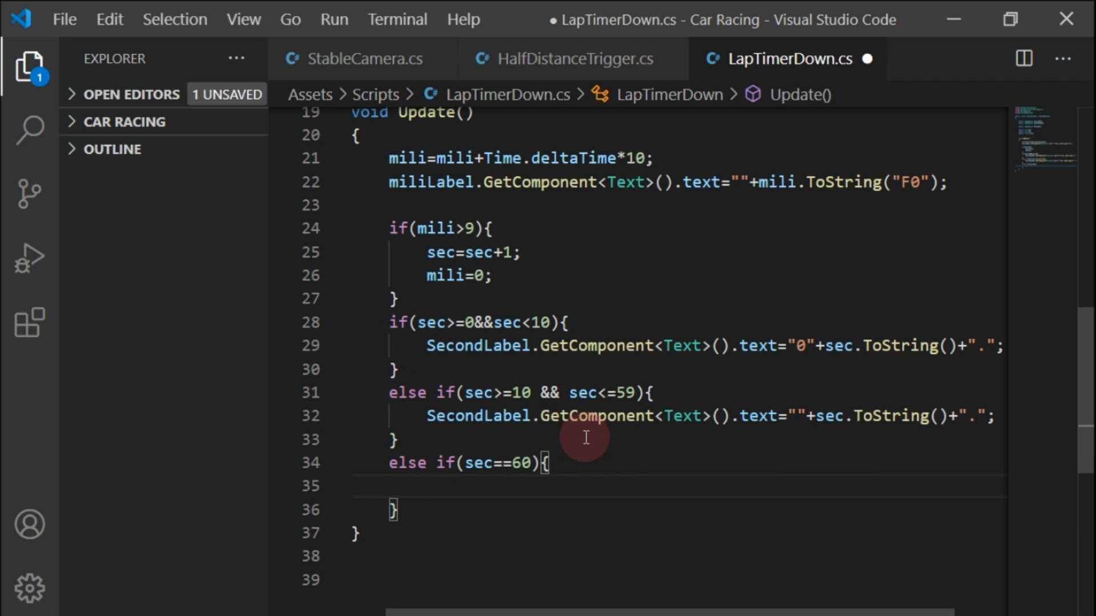
# Fill the else if(sec==60) block with sec=0; and min=min+1; and add a blank line after its closing brace
pyautogui.write('sec')
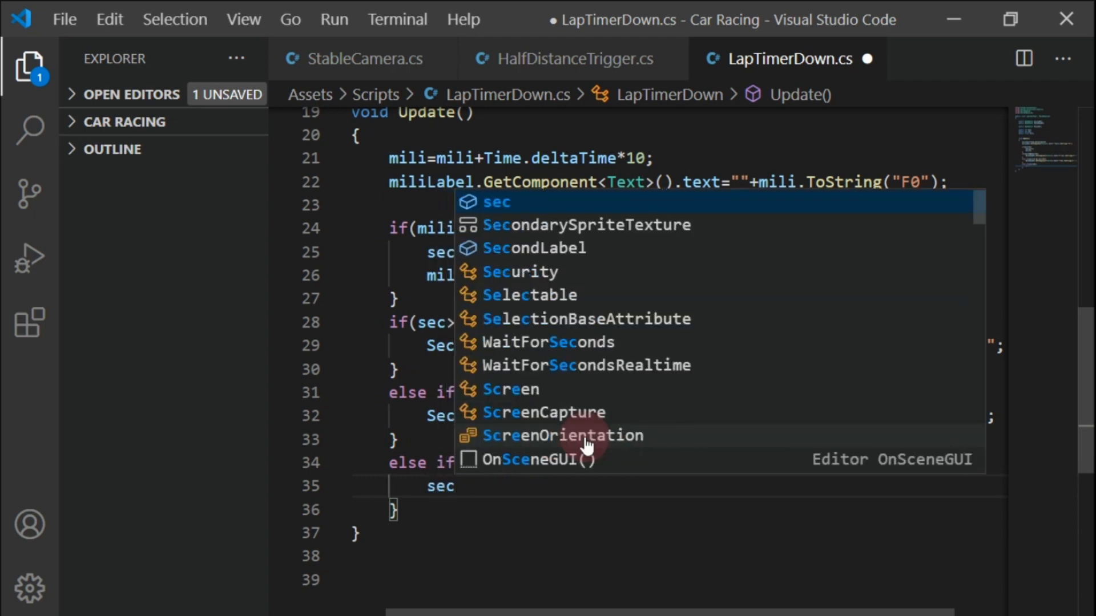
pyautogui.write('=0;')
pyautogui.press('Return')
pyautogui.write('min=min+1;')
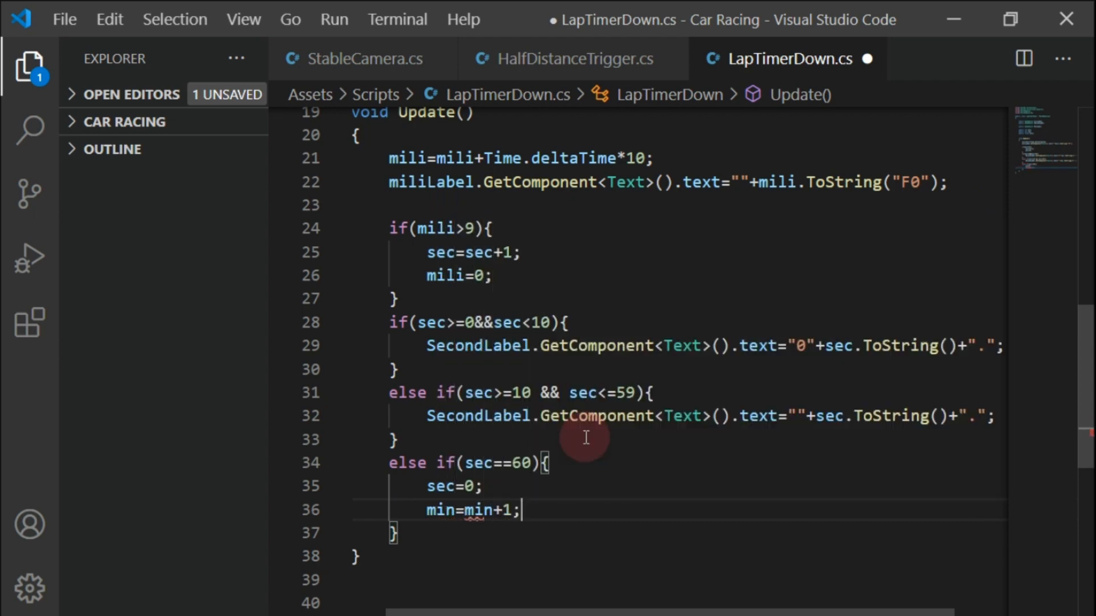
pyautogui.press('Down')
pyautogui.press('Return')
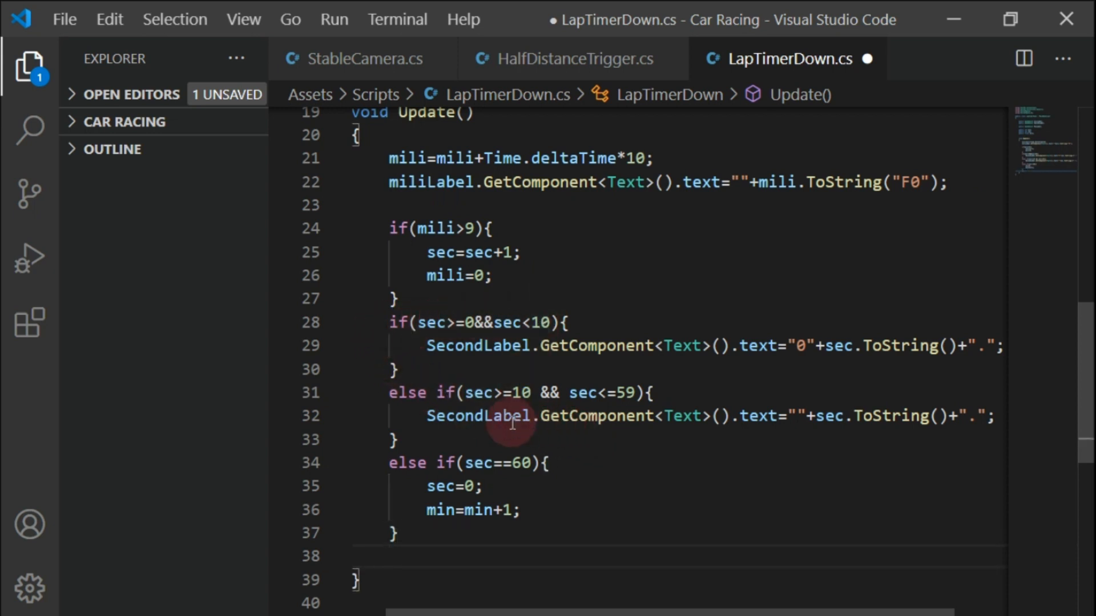
# Try to duplicate the if(sec>=0&&sec<10) and else if(sec>=10 && sec<=59) blocks on the blank line below the sec==60 block
pyautogui.moveTo(390, 322); pyautogui.dragTo(443, 451)
pyautogui.press('alt')
pyautogui.hotkey('alt', 'c')
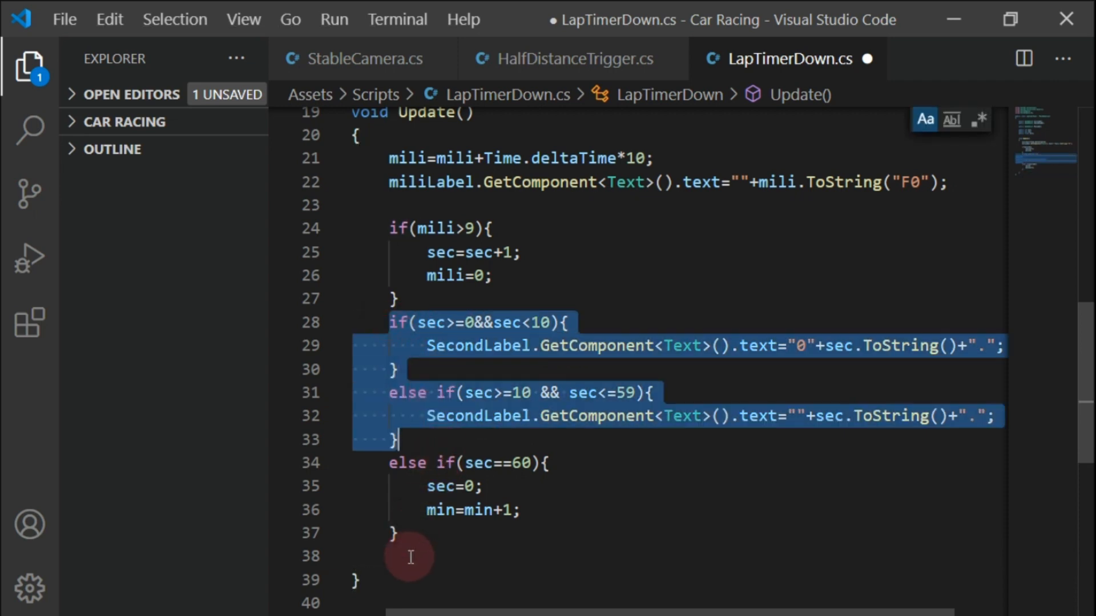
pyautogui.click(411, 557)
pyautogui.hotkey('alt', 'v')
pyautogui.click(637, 538)
pyautogui.click(512, 559)
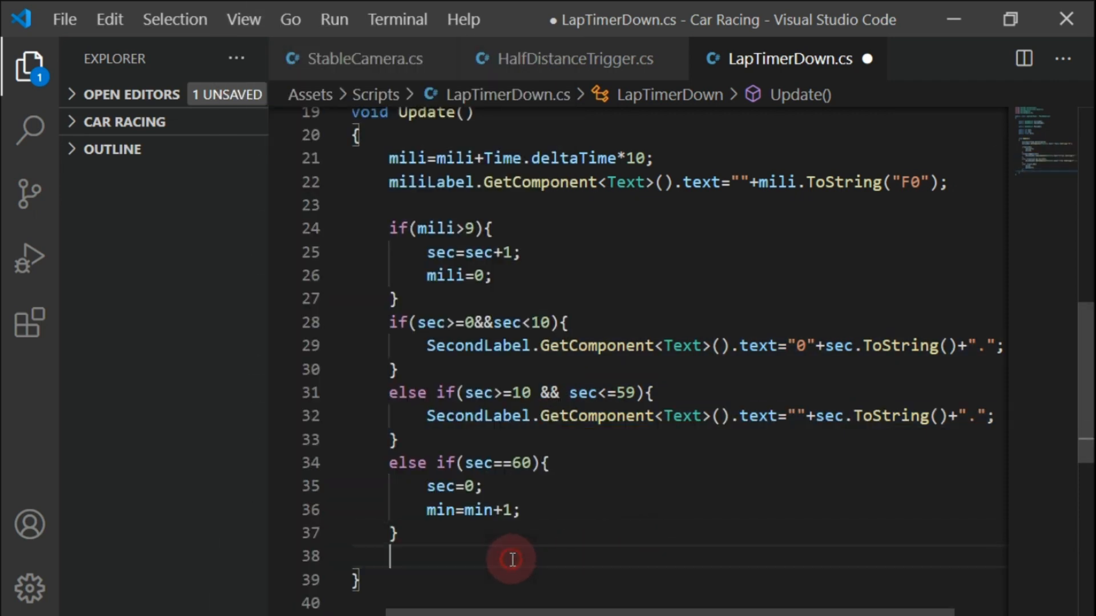
pyautogui.hotkey('ctrl', 'v')
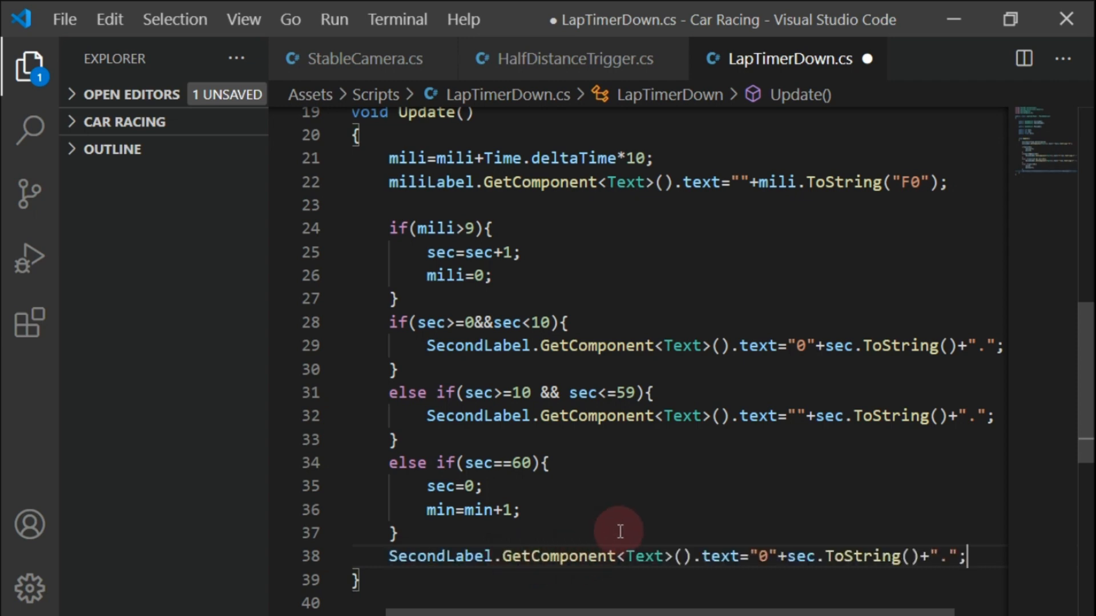
pyautogui.hotkey('ctrl', 'z')
# Select the complete if(sec>=0&&sec<10) and else if(sec>=10 && sec<=59) blocks with their SecondLabel statements
pyautogui.click(397, 319)
pyautogui.moveTo(381, 321); pyautogui.dragTo(446, 444)
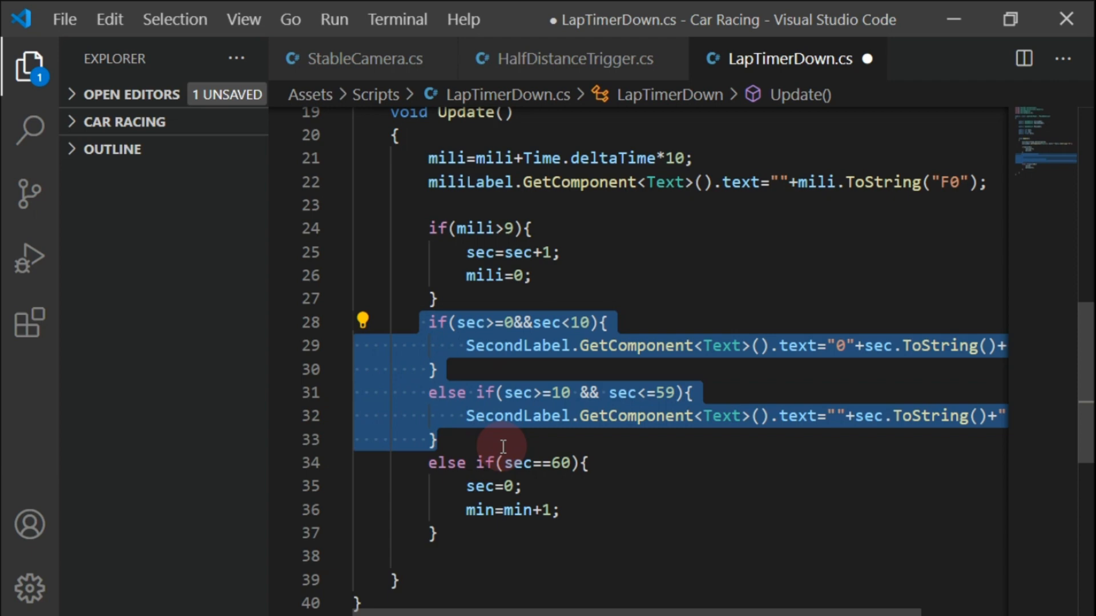
# Paste the copied seconds if and else-if blocks directly below the sec==60 block in Update()
pyautogui.click(482, 553)
pyautogui.hotkey('ctrl', 'v')
pyautogui.scroll(-2, 700, 477)
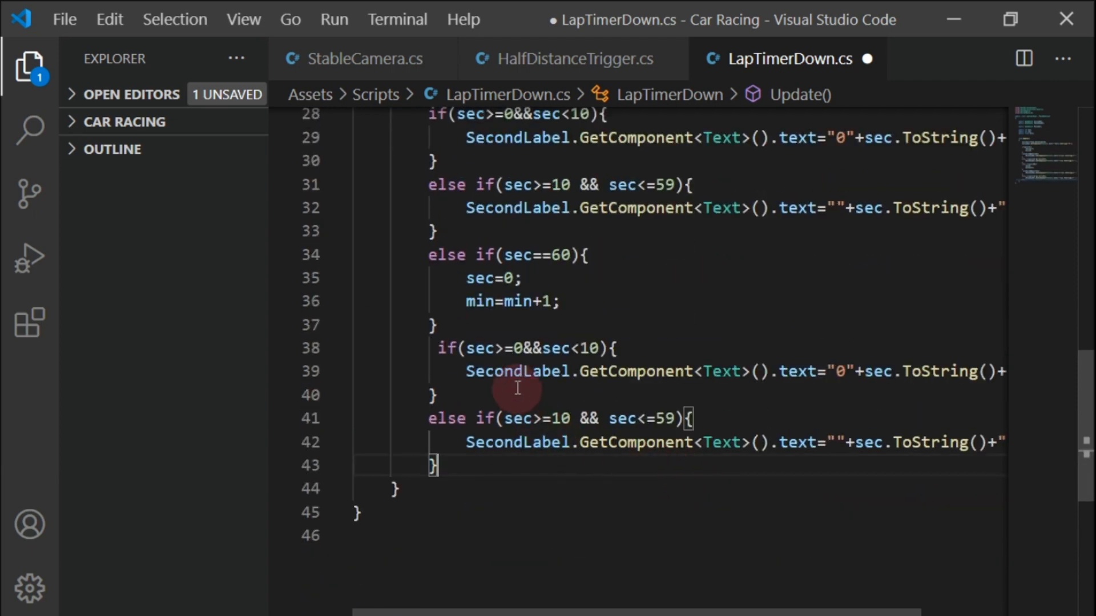
# Change the condition of the pasted if statement to min>=0&&min<10
pyautogui.click(573, 301)
pyautogui.click(495, 349)
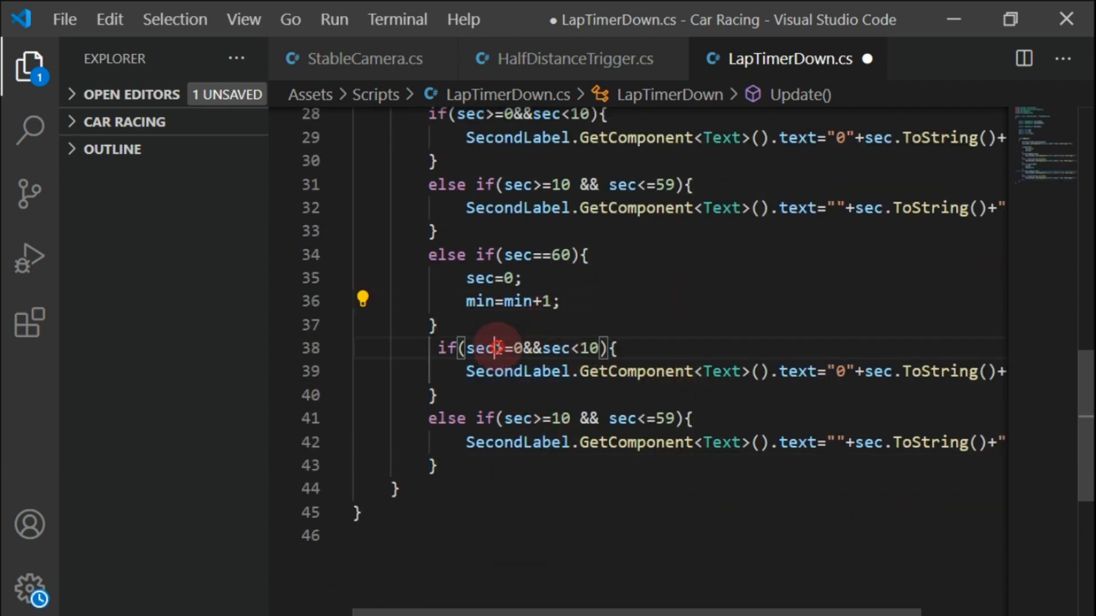
pyautogui.press('BackSpace')
pyautogui.press('BackSpace')
pyautogui.press('BackSpace')
pyautogui.write('min')
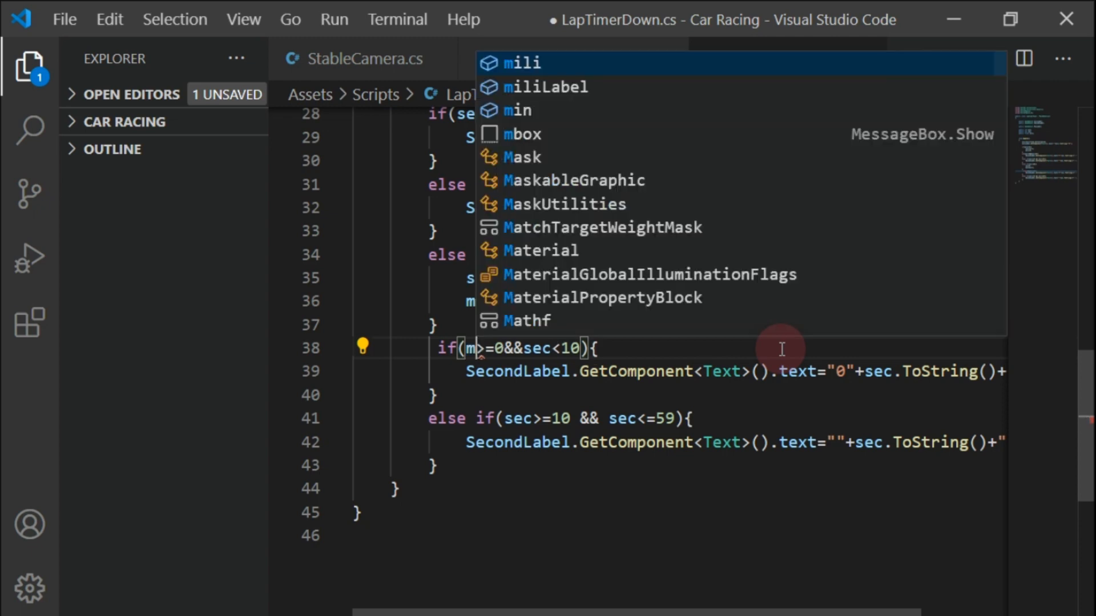
pyautogui.press('Right')
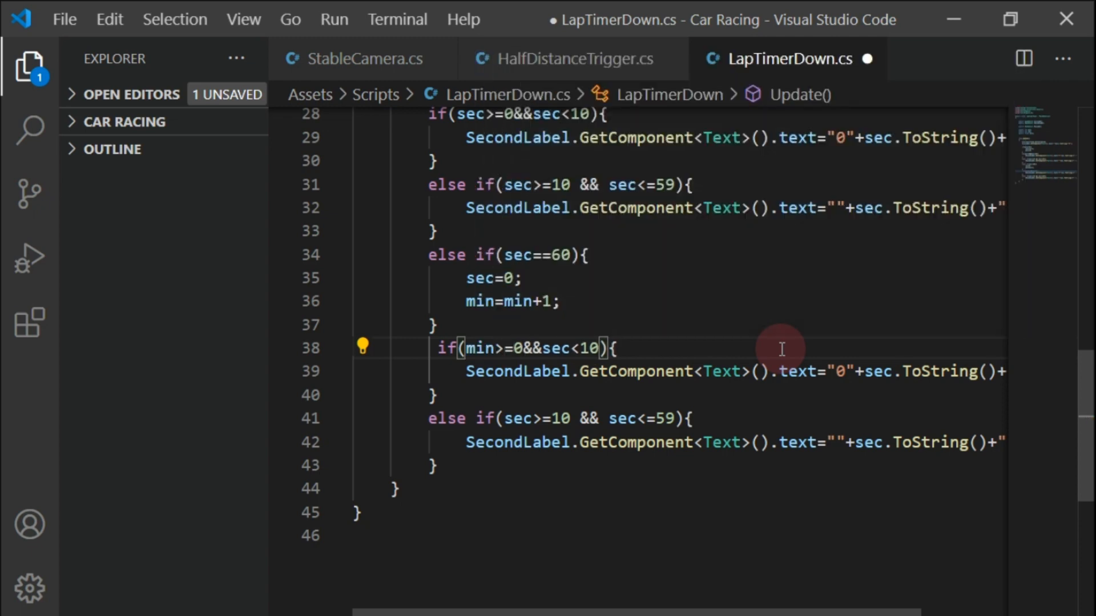
pyautogui.press('BackSpace')
pyautogui.press('BackSpace')
pyautogui.press('BackSpace')
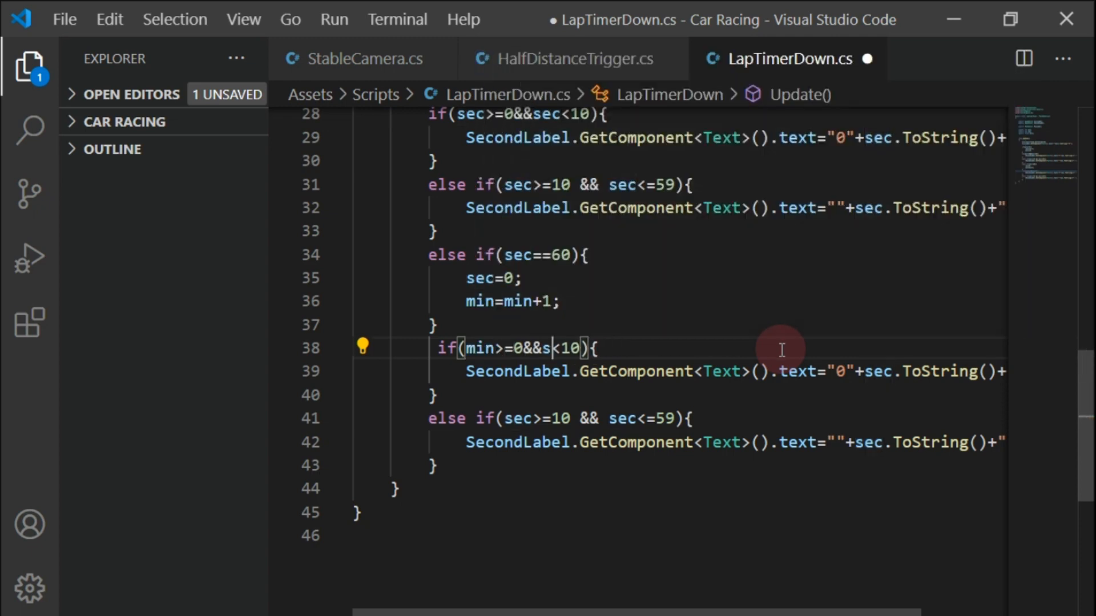
pyautogui.write('min')
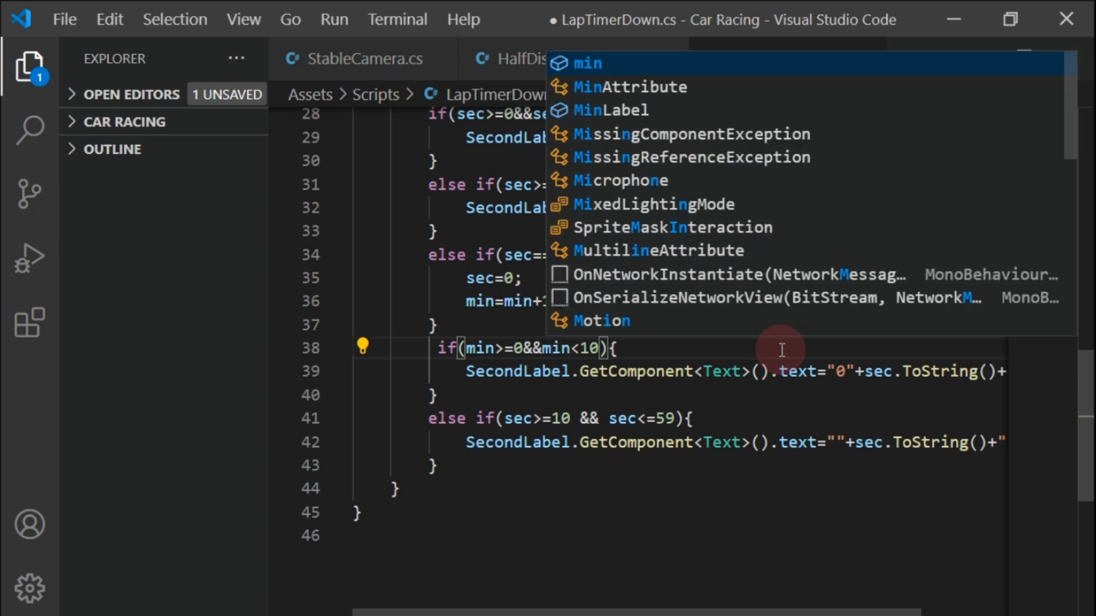
pyautogui.click(782, 350)
# Replace SecondLabel with MinLabel inside the min<10 block
pyautogui.click(524, 372)
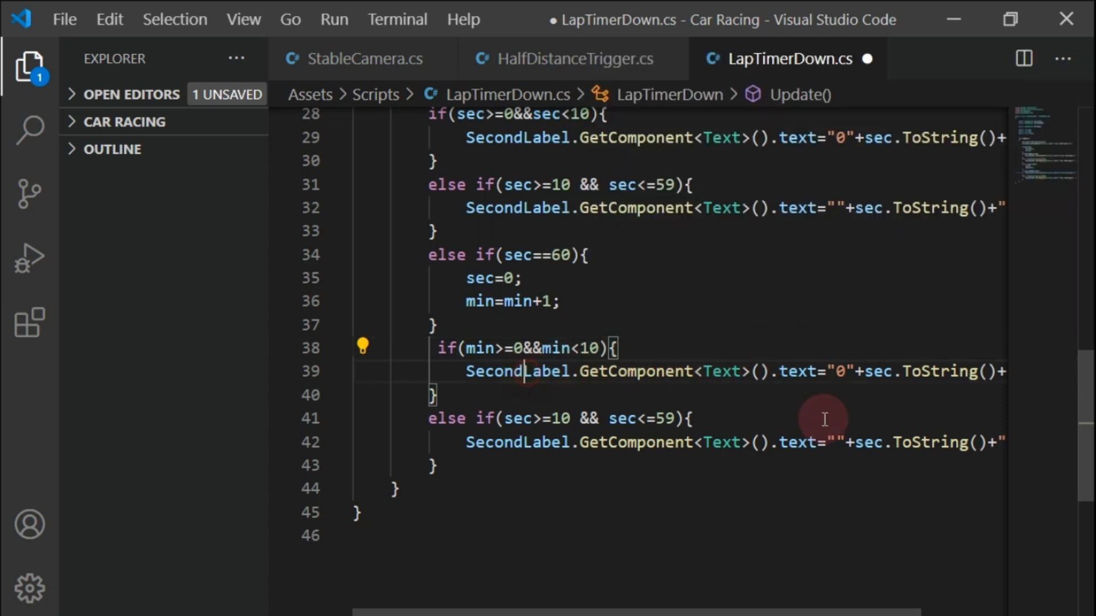
pyautogui.press('BackSpace')
pyautogui.press('BackSpace')
pyautogui.press('BackSpace')
pyautogui.press('BackSpace')
pyautogui.press('BackSpace')
pyautogui.press('BackSpace')
pyautogui.write('Min')
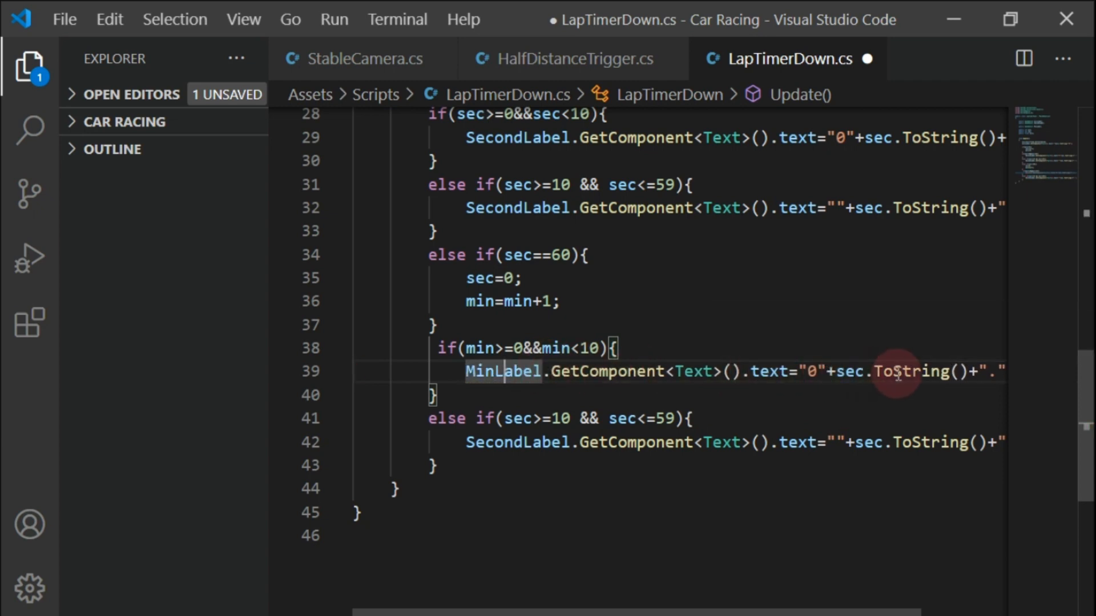
# Make the min<10 block output min.ToString() followed by ":" instead of the seconds value and period
pyautogui.doubleClick(851, 371)
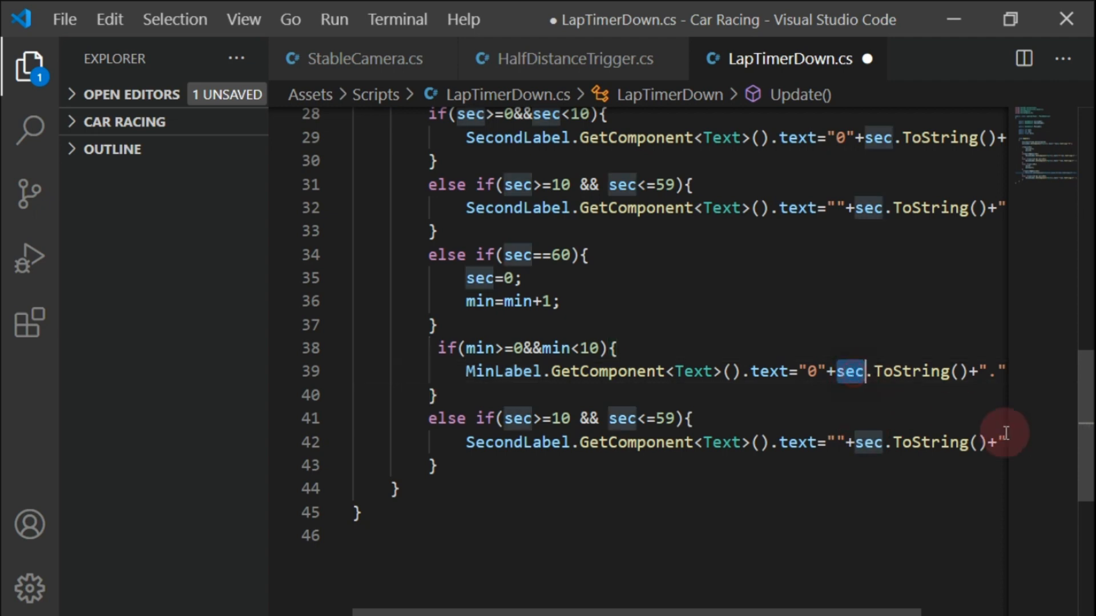
pyautogui.write('min')
pyautogui.press('Right')
pyautogui.press('Right')
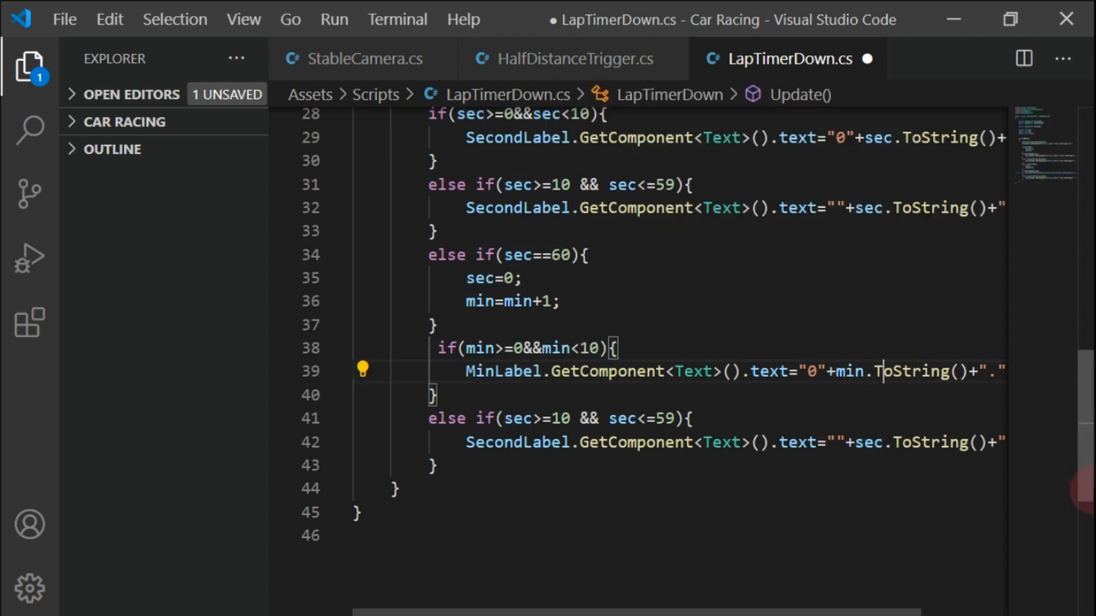
pyautogui.press('Right')
pyautogui.press('BackSpace')
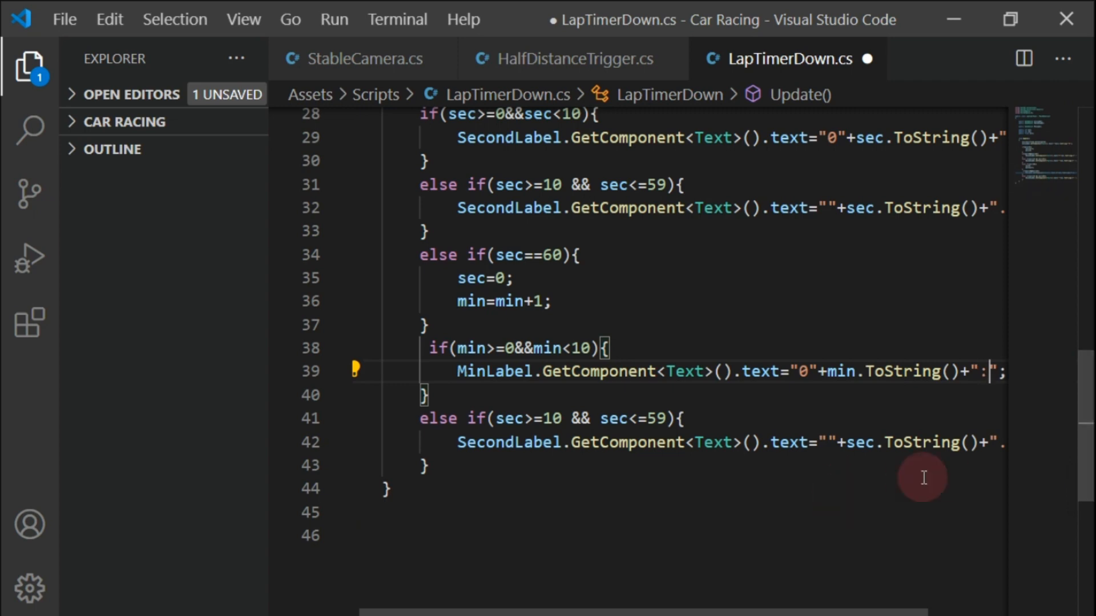
# Change the condition of the pasted else-if statement to min>=10 && min<=59
pyautogui.doubleClick(508, 420)
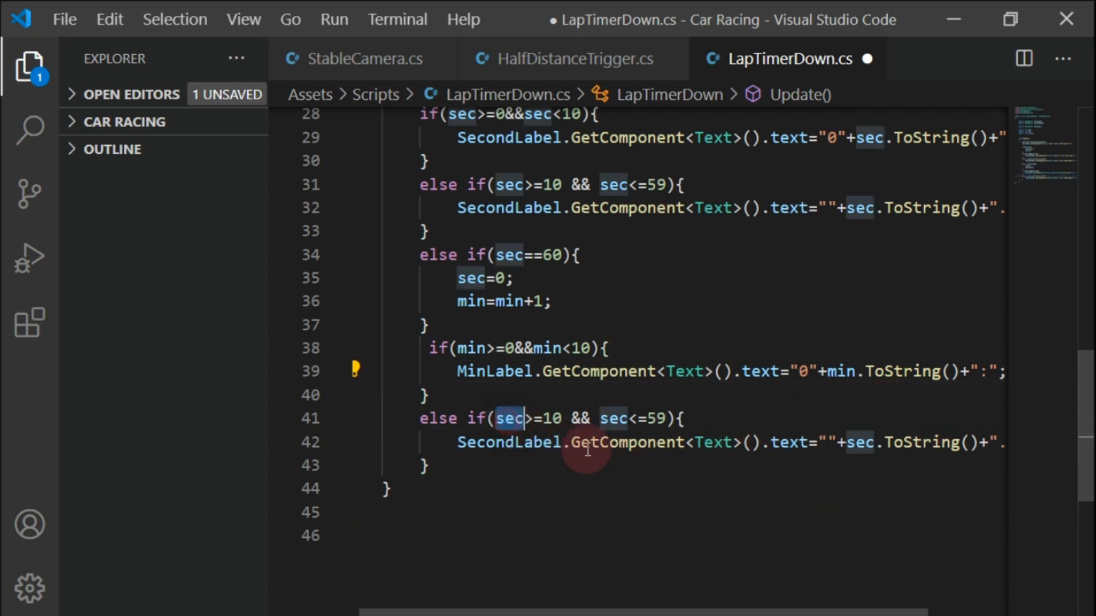
pyautogui.write('min')
pyautogui.press('Right')
pyautogui.press('Right')
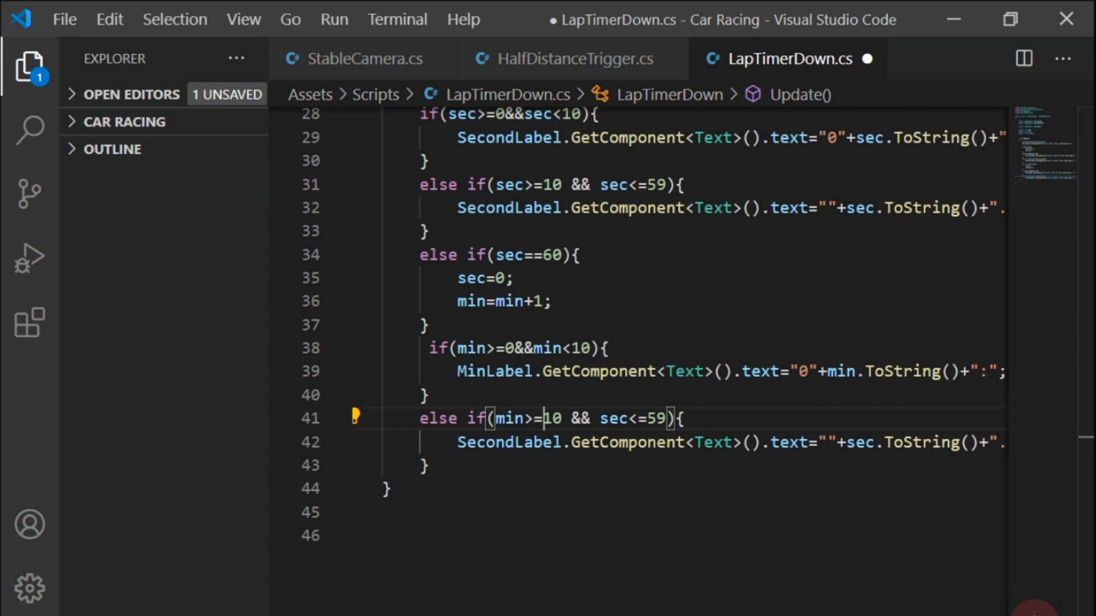
pyautogui.press('BackSpace')
pyautogui.press('BackSpace')
pyautogui.press('BackSpace')
pyautogui.write('min')
pyautogui.press('Right')
pyautogui.press('Right')
# Replace SecondLabel with MinLabel inside the min<=59 block
pyautogui.press('Down')
pyautogui.press('Left')
pyautogui.press('Left')
pyautogui.press('Left')
pyautogui.press('Left')
pyautogui.press('Left')
pyautogui.press('Left')
pyautogui.press('Left')
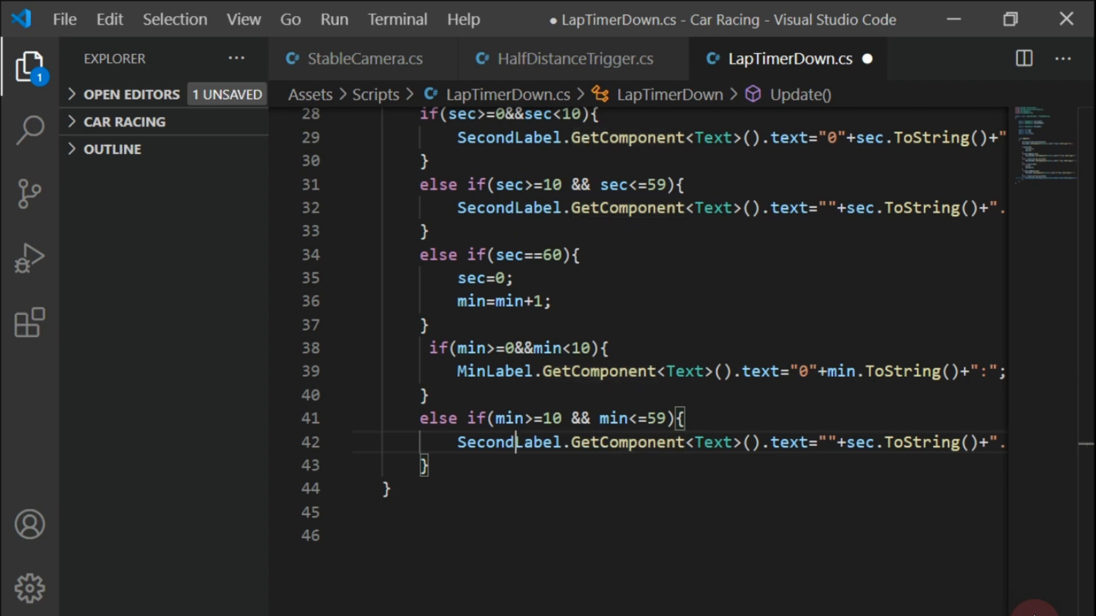
pyautogui.press('BackSpace')
pyautogui.press('BackSpace')
pyautogui.press('BackSpace')
pyautogui.press('BackSpace')
pyautogui.press('BackSpace')
pyautogui.press('BackSpace')
pyautogui.write('Min')
# Make the min<=59 block output min.ToString() followed by ":" and save the LapTimerDown script
pyautogui.press('Right')
pyautogui.press('Right')
pyautogui.press('Right')
pyautogui.press('Right')
pyautogui.press('Right')
pyautogui.press('Right')
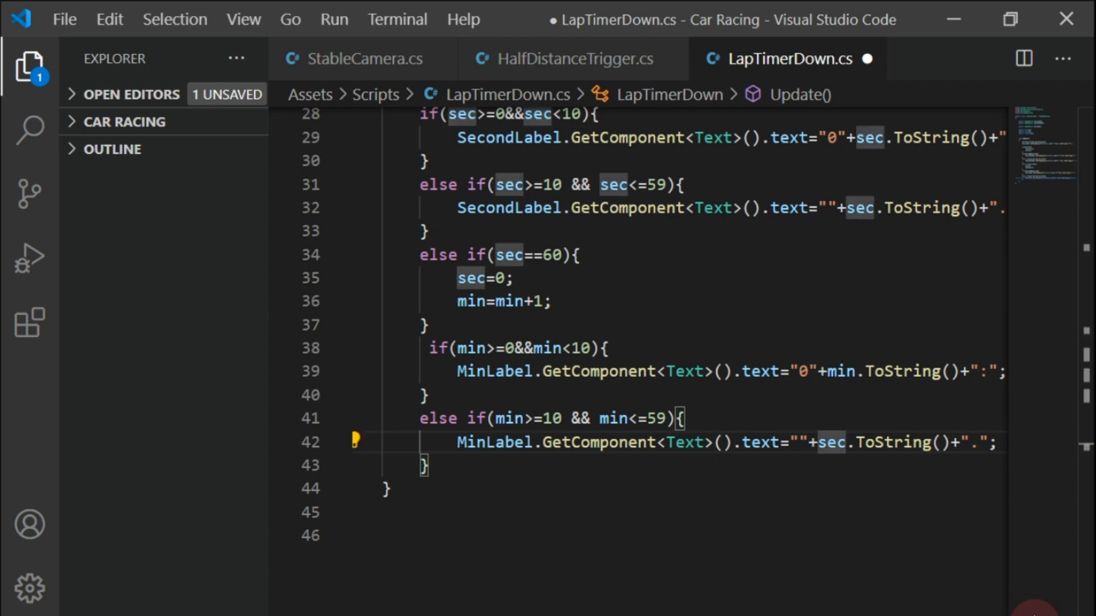
pyautogui.press('BackSpace')
pyautogui.press('BackSpace')
pyautogui.press('BackSpace')
pyautogui.write('min')
pyautogui.press('Right')
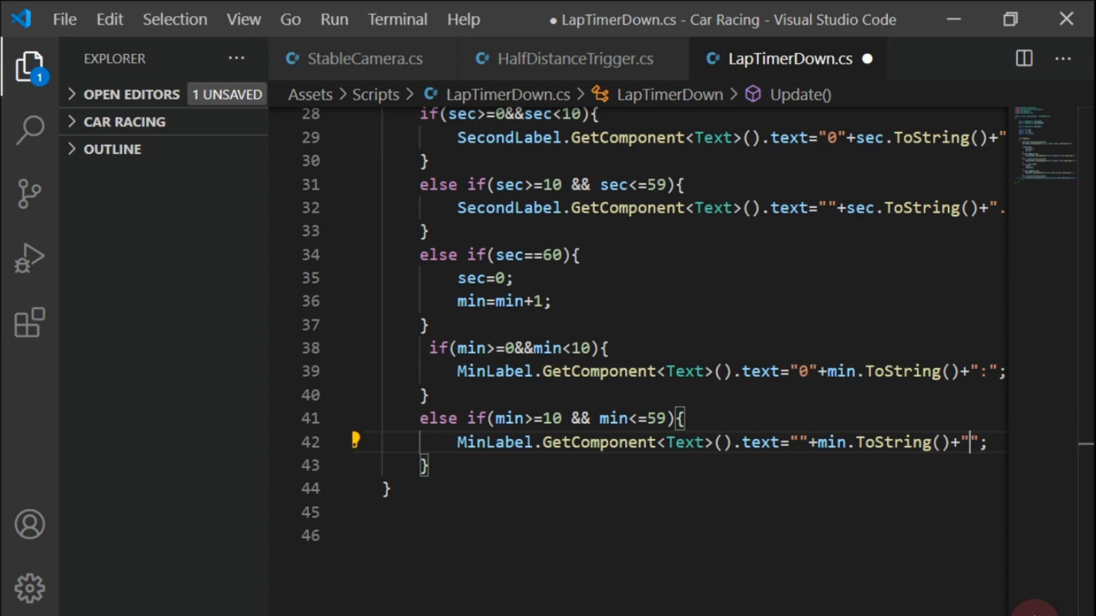
pyautogui.hotkey('ctrl', 's')
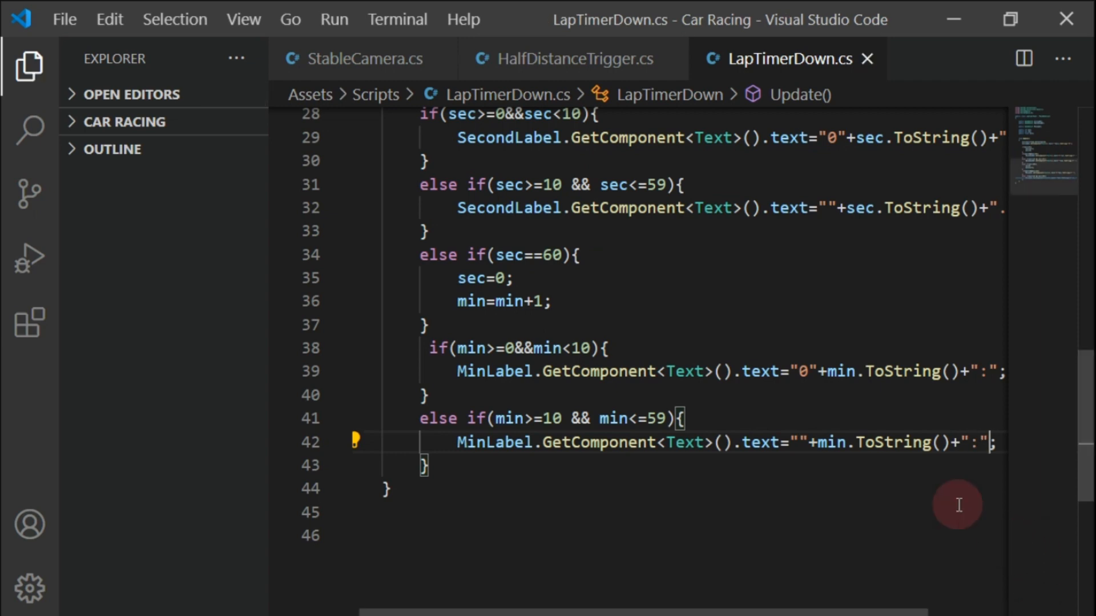
# Switch to Unity and collapse the Car, StartingPosition and Canvas objects in the scene hierarchy
pyautogui.scroll(2, 702, 367)
pyautogui.scroll(5, 591, 343)
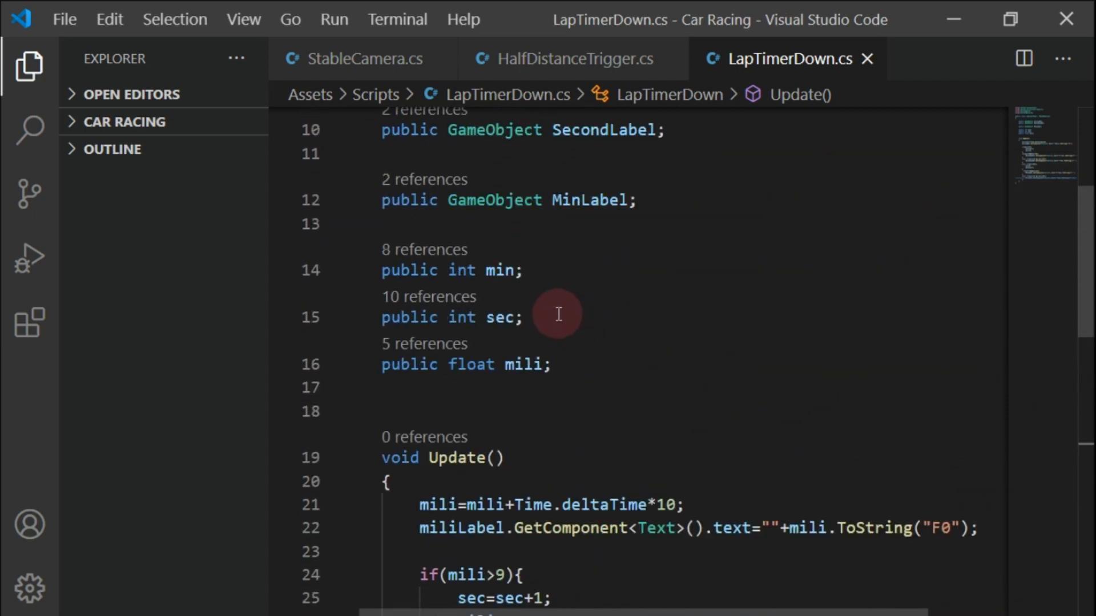
pyautogui.hotkey('alt', 'Tab')
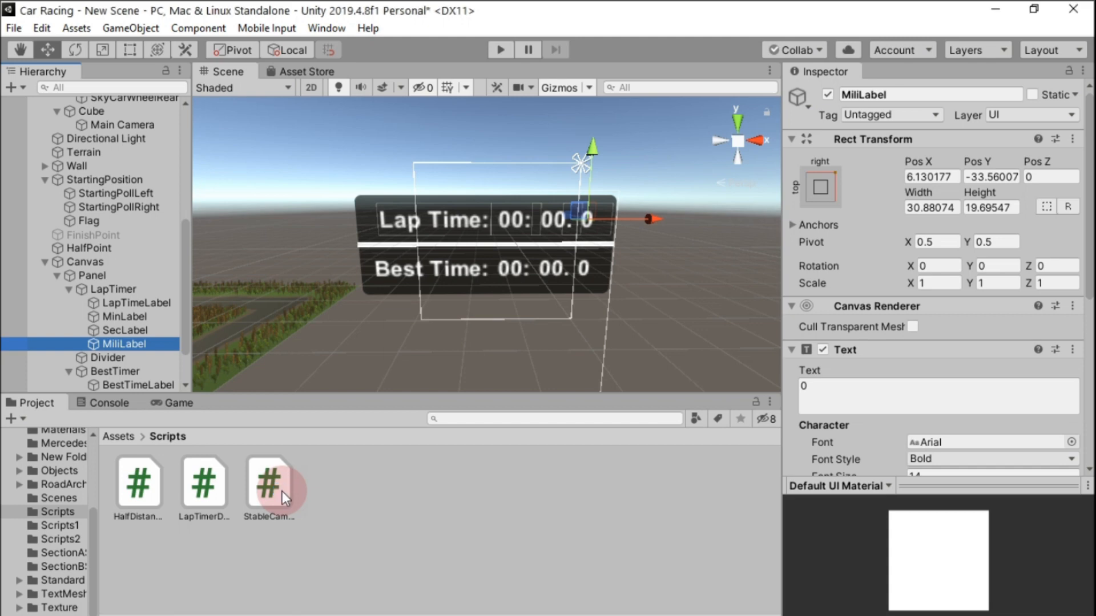
pyautogui.scroll(5, 102, 269)
pyautogui.scroll(3, 98, 265)
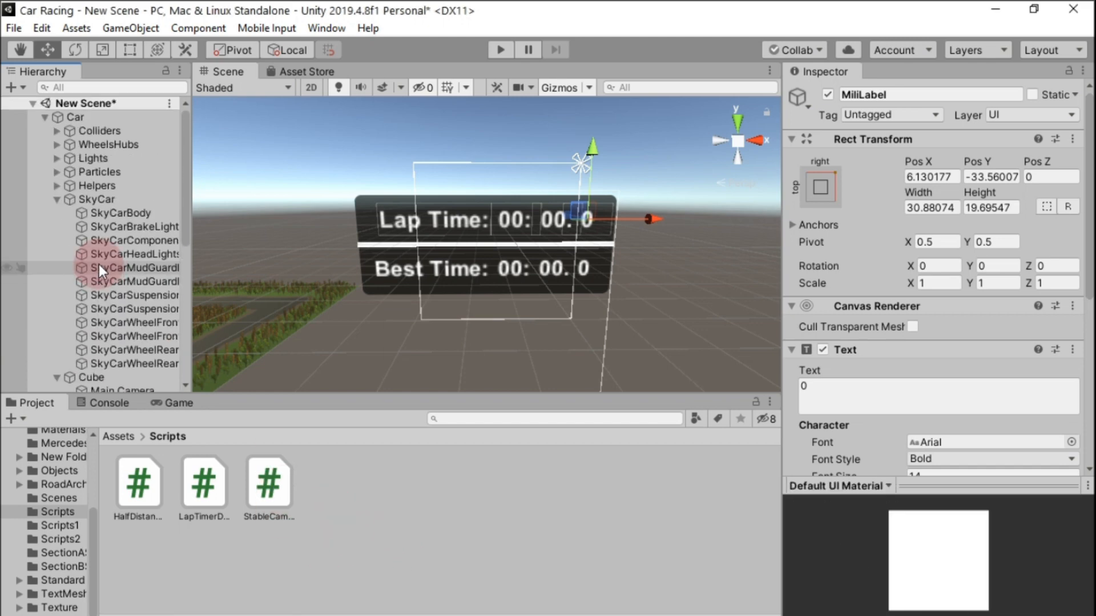
pyautogui.scroll(-8, 99, 265)
pyautogui.scroll(8, 95, 257)
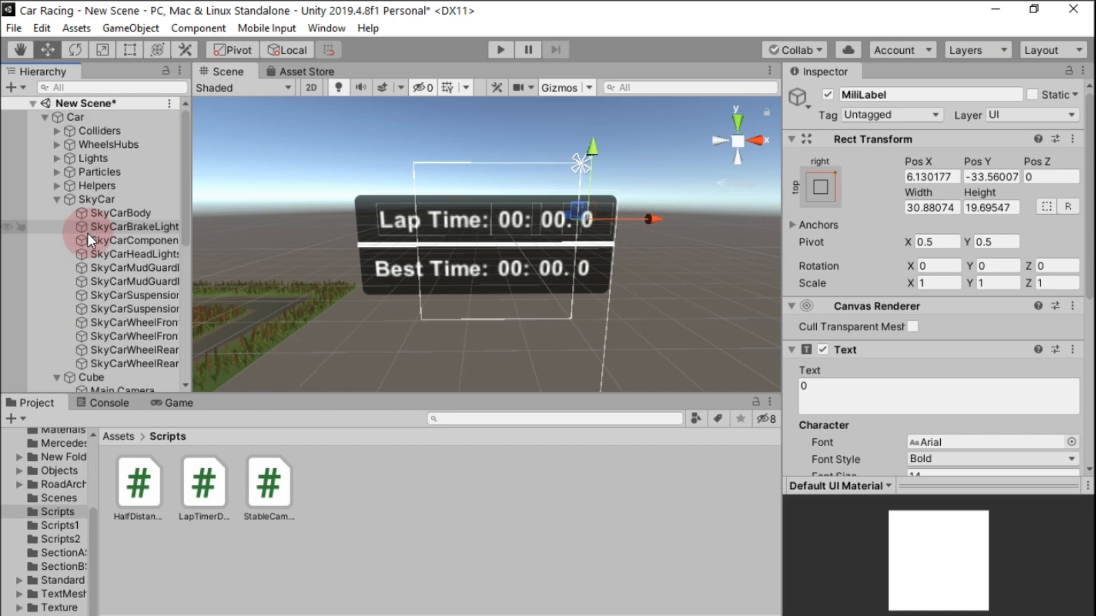
pyautogui.click(44, 117)
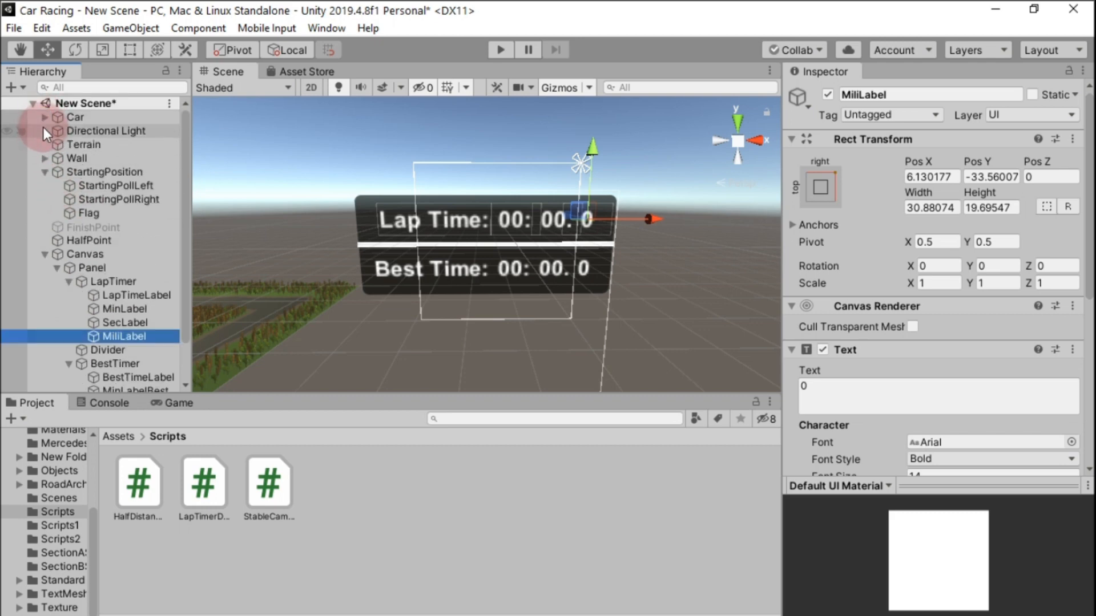
pyautogui.click(44, 171)
pyautogui.click(45, 212)
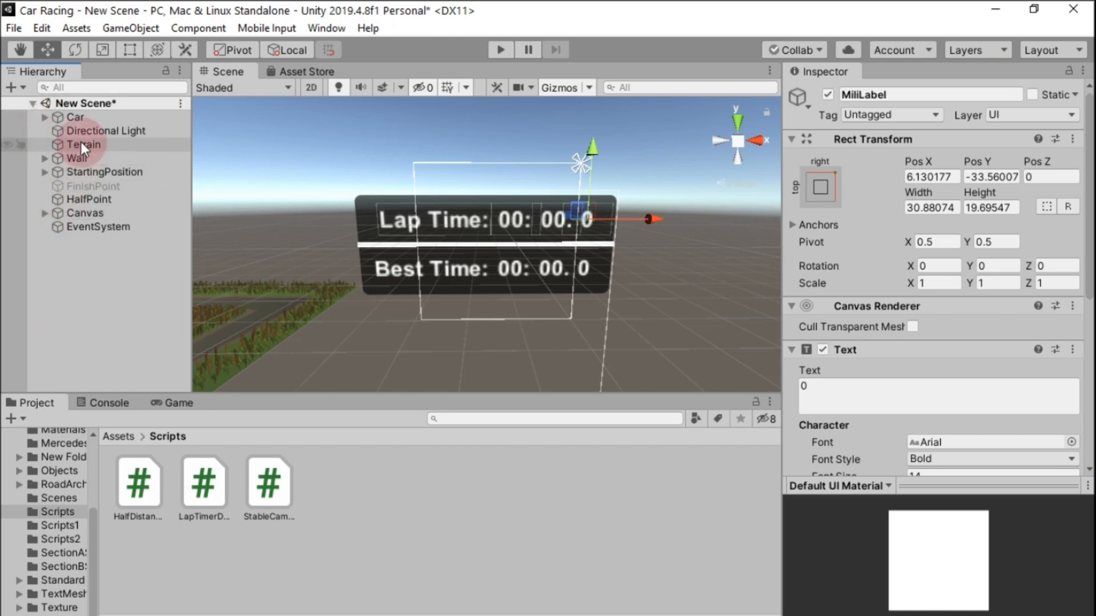
# Create an empty GameObject named LapTimeCounter and attach the LapTimerDown script to it
pyautogui.click(12, 87)
pyautogui.click(21, 106)
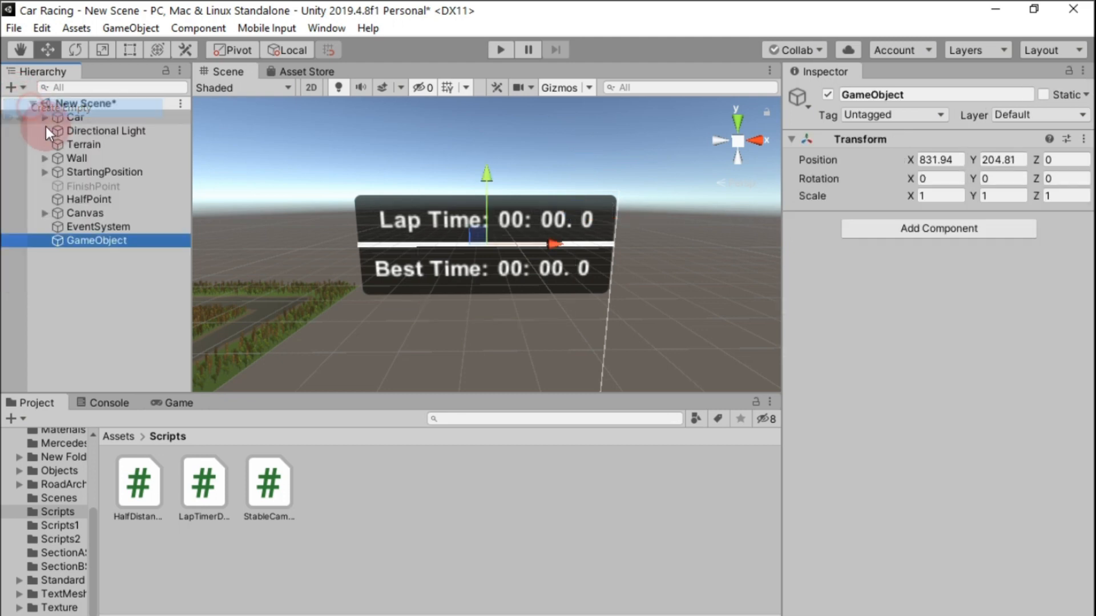
pyautogui.rightClick(86, 240)
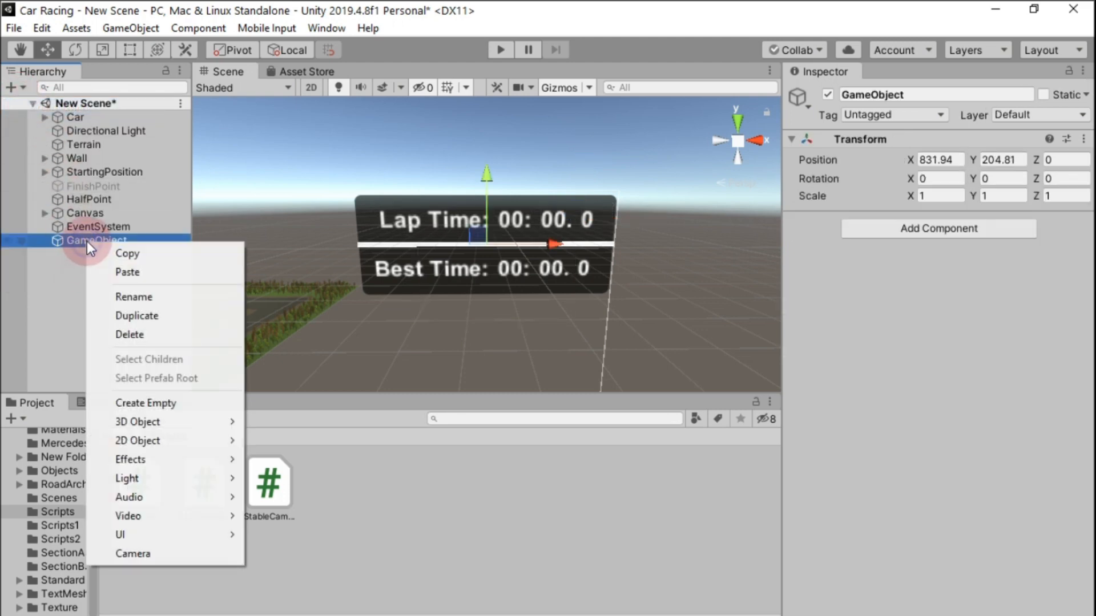
pyautogui.click(131, 294)
pyautogui.write('LapTim')
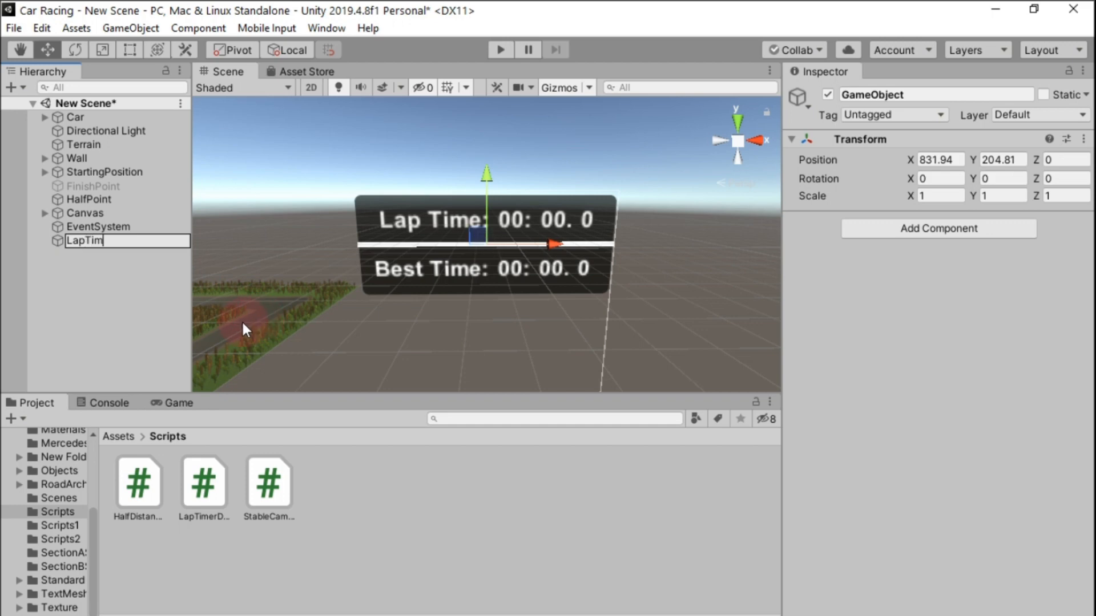
pyautogui.write('eCounter')
pyautogui.press('Return')
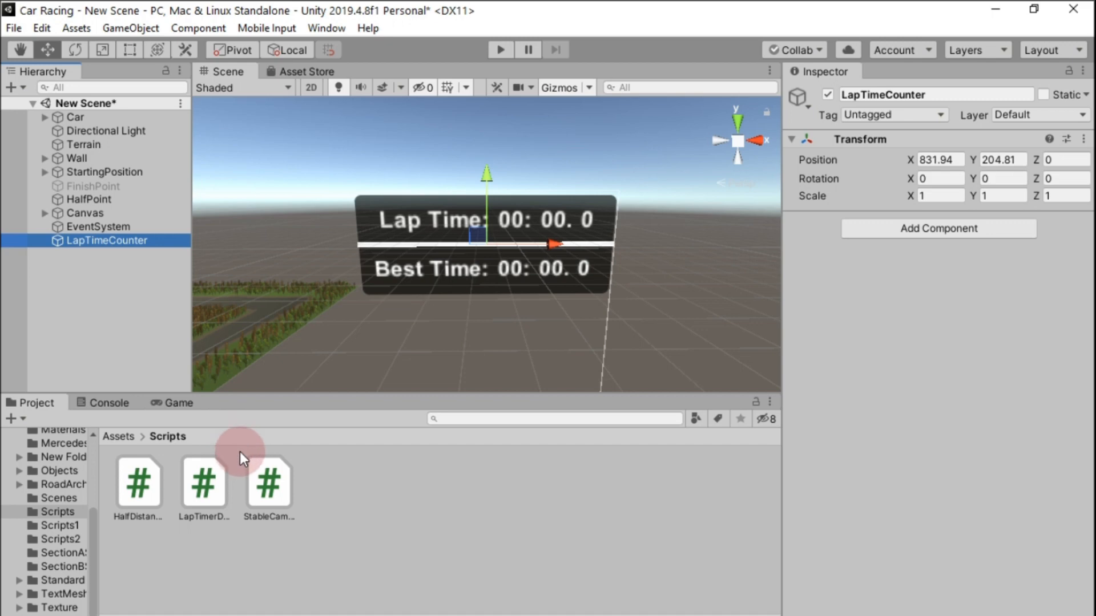
pyautogui.moveTo(200, 479); pyautogui.dragTo(128, 245)
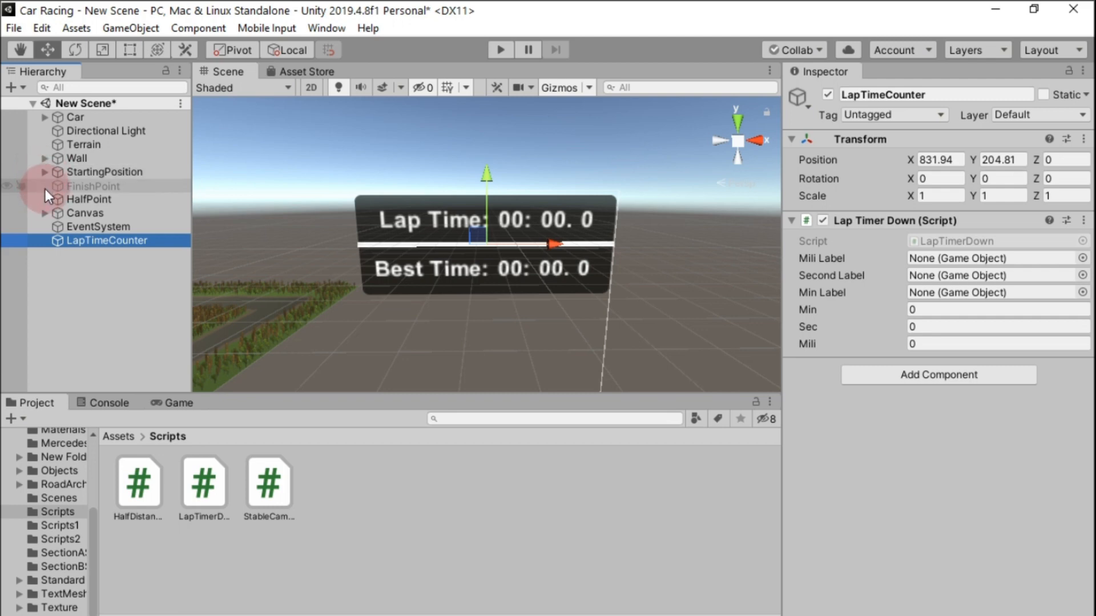
# Assign the LapTimer's MiliLabel, SecLabel and MinLabel objects to the script's Mili Label, Second Label and Min Label references
pyautogui.click(44, 213)
pyautogui.moveTo(106, 273); pyautogui.dragTo(966, 262)
pyautogui.moveTo(106, 282); pyautogui.dragTo(970, 269)
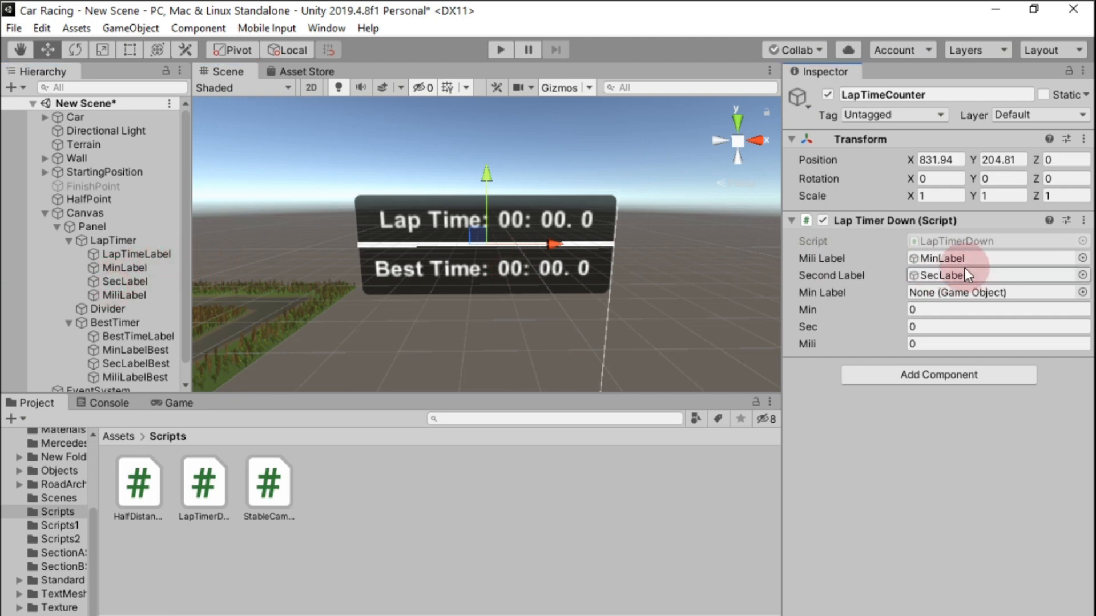
pyautogui.moveTo(136, 294); pyautogui.dragTo(441, 300)
pyautogui.moveTo(317, 307); pyautogui.dragTo(916, 265)
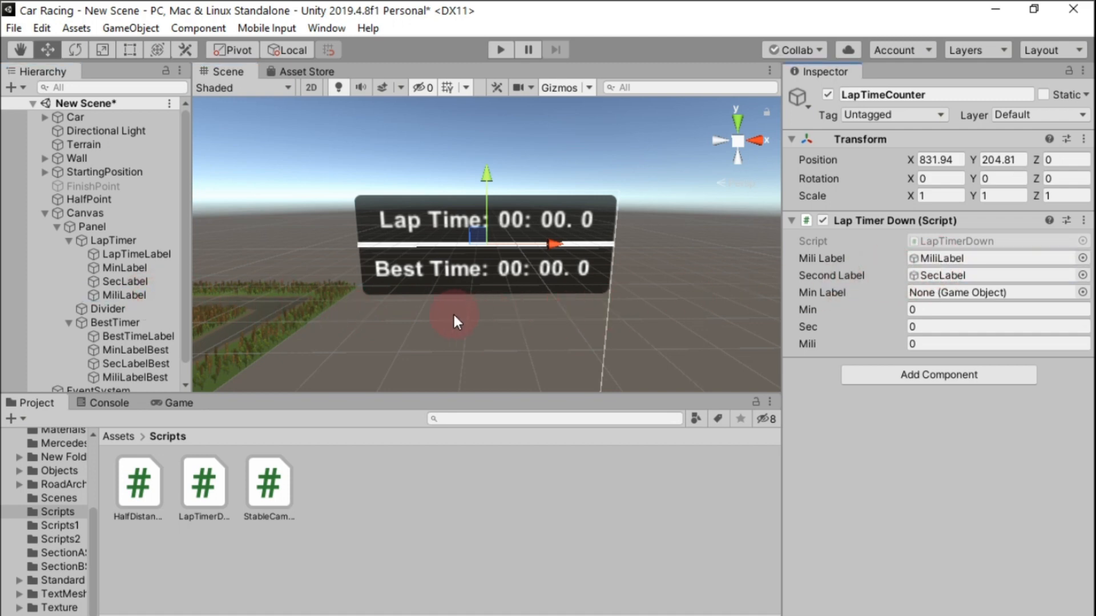
pyautogui.moveTo(128, 267); pyautogui.dragTo(942, 296)
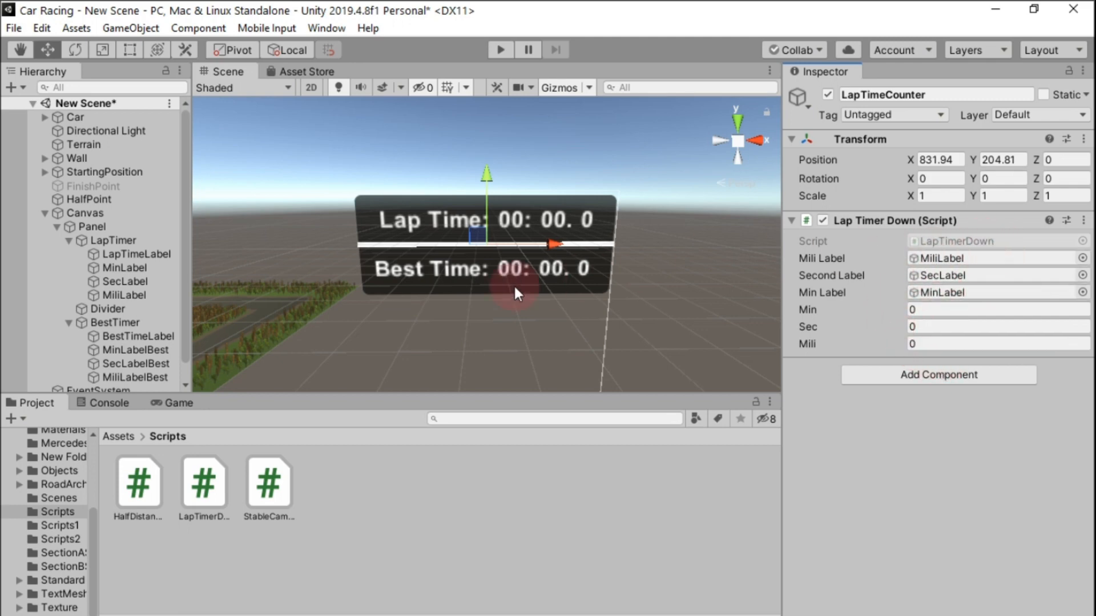
# Run the game and drive the car forward through the start gate to check the lap timer
pyautogui.click(501, 49)
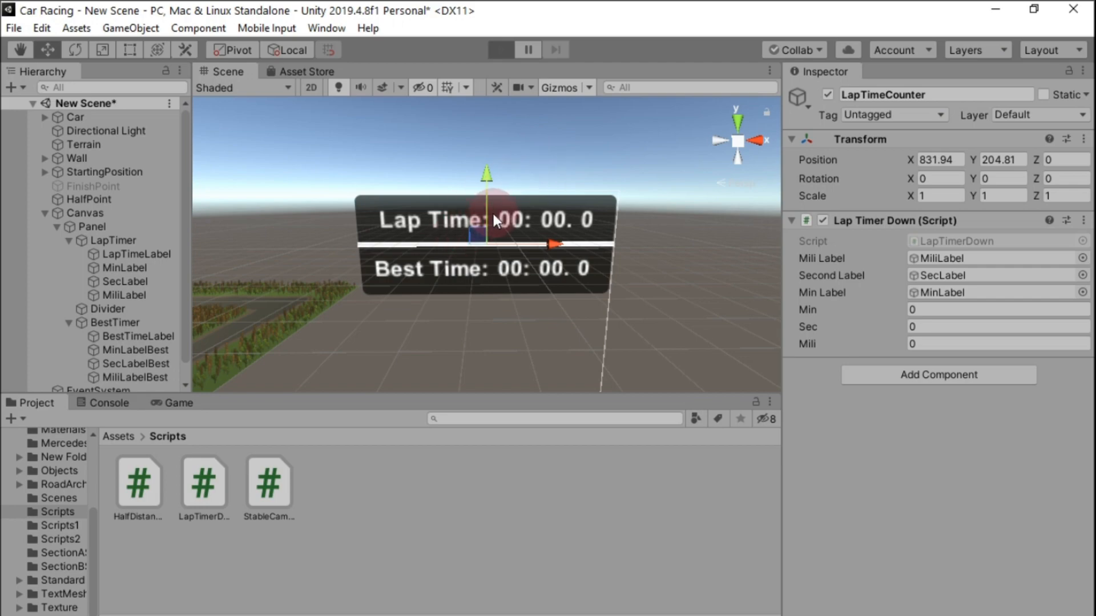
pyautogui.press('Up')
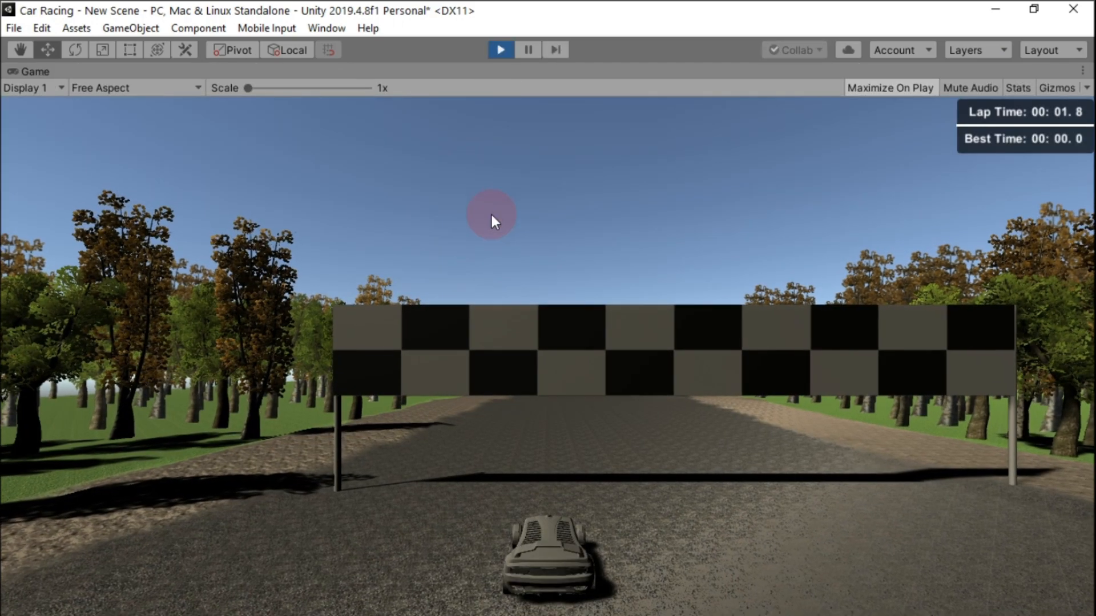
pyautogui.press('Up')
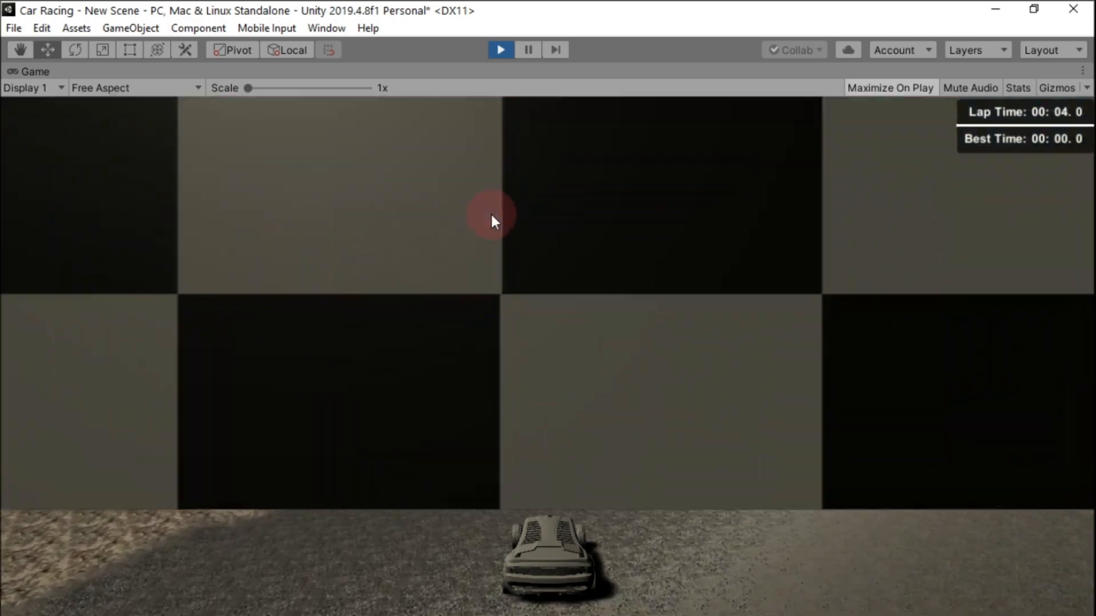
pyautogui.press('Up')
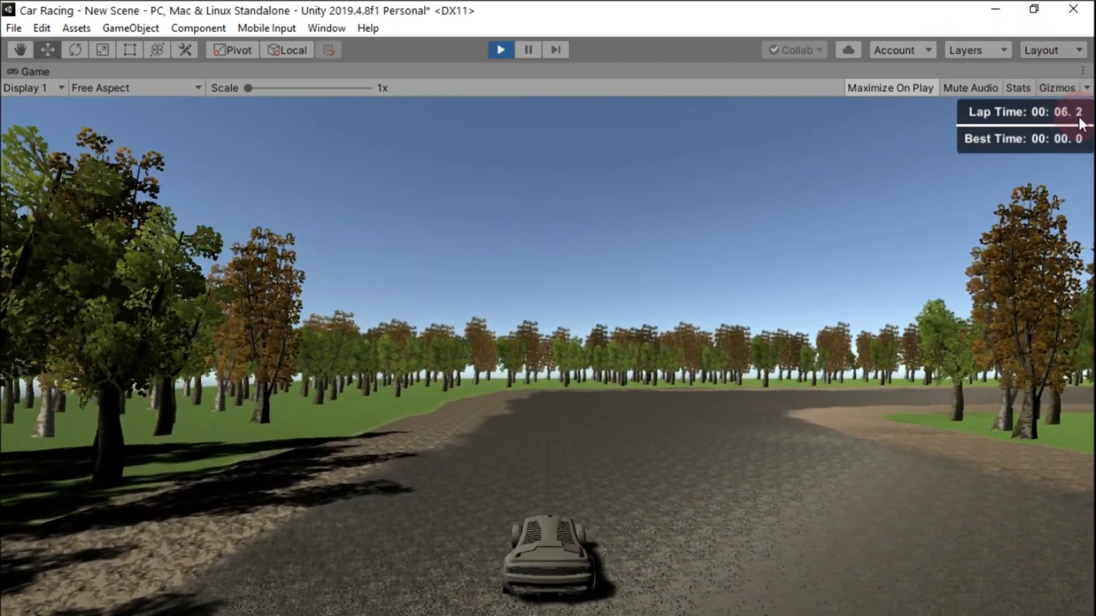
# Drive the car along the track, steering through its bends, to check that the lap timer counts seconds
pyautogui.press('Up')
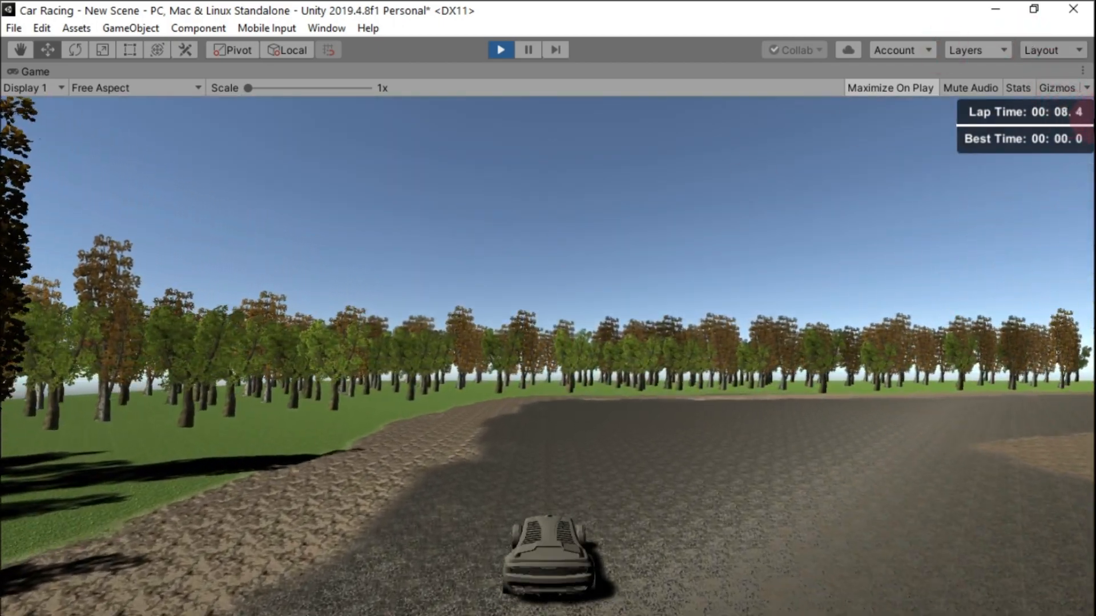
pyautogui.press('Right')
pyautogui.press('Up')
pyautogui.press('Right')
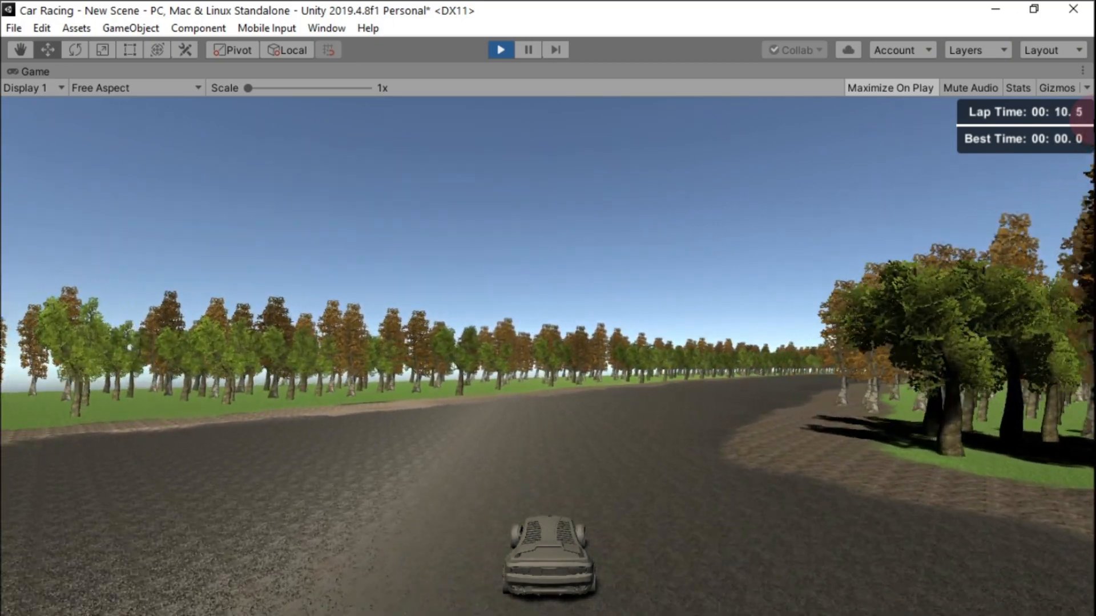
pyautogui.press('Up')
pyautogui.press('Right')
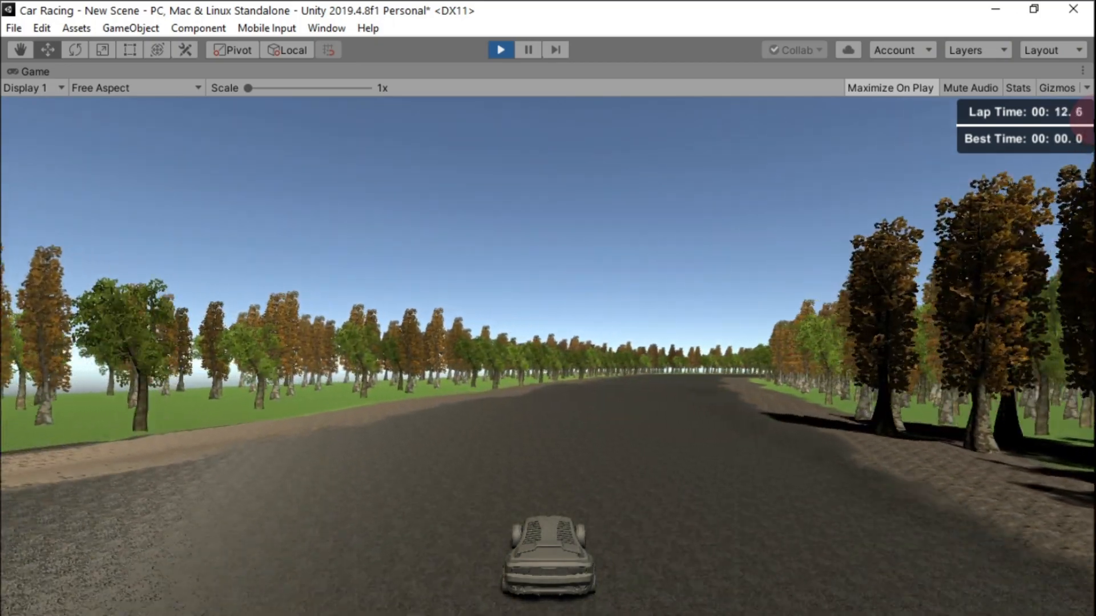
pyautogui.press('Up')
pyautogui.press('Right')
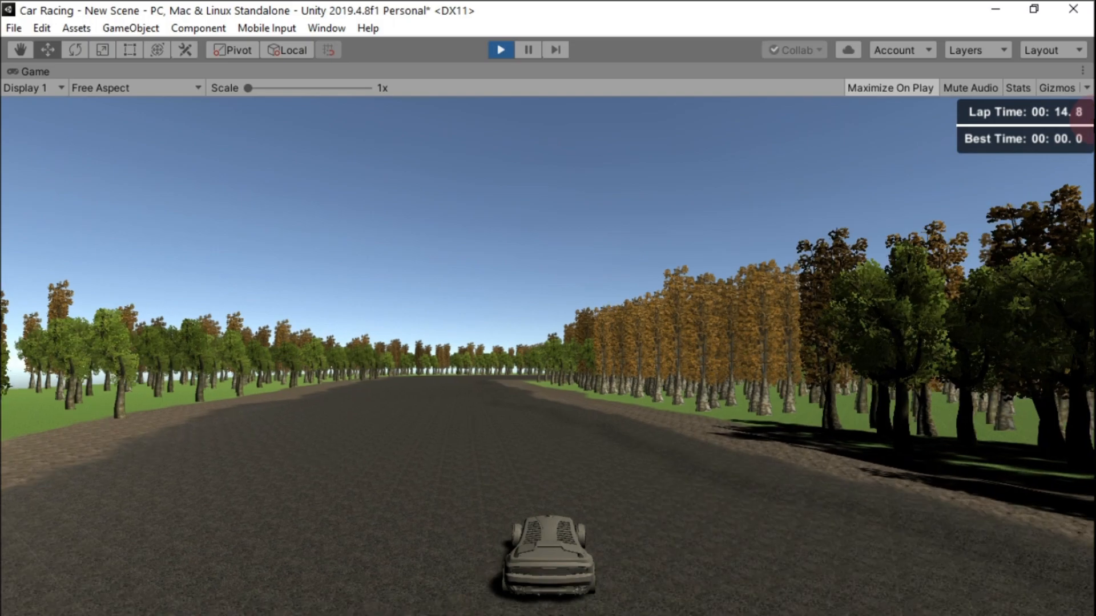
pyautogui.press('Left')
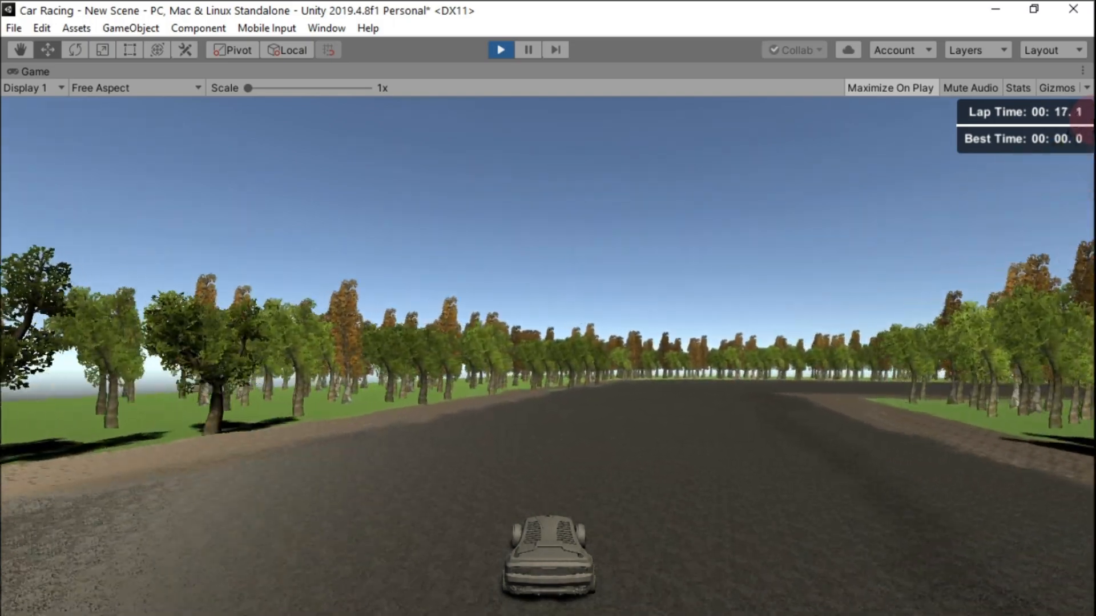
pyautogui.press('Up')
pyautogui.press('Right')
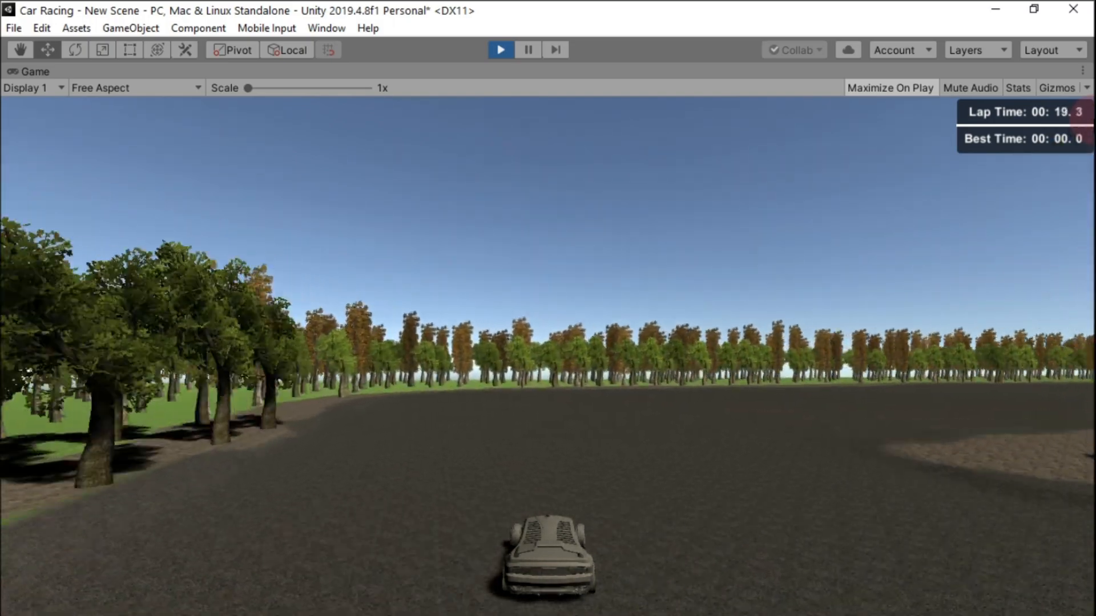
pyautogui.press('Up')
pyautogui.press('Right')
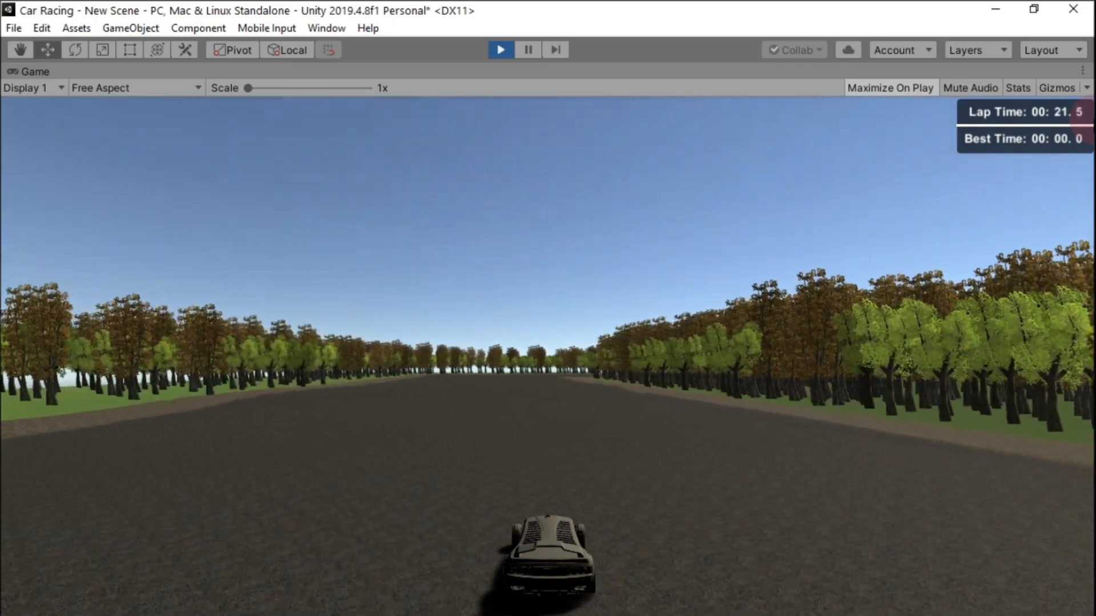
pyautogui.press('Up')
pyautogui.press('Left')
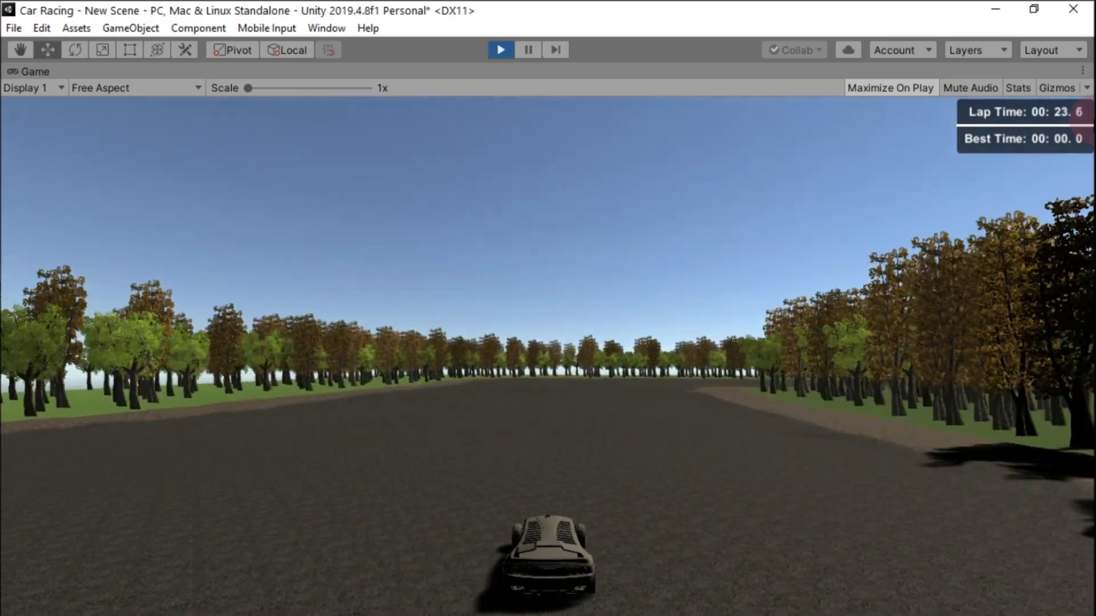
pyautogui.press('Up')
pyautogui.press('Left')
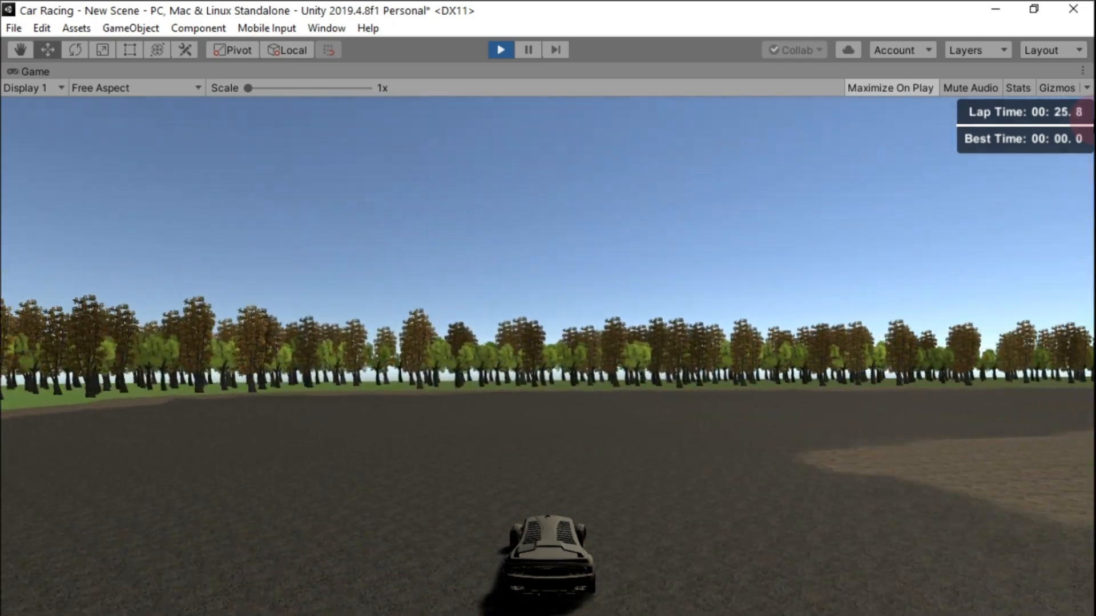
# Brake and reverse the car, keep the game running past one minute to check the minute counter, and stop the game
pyautogui.press('Right')
pyautogui.press('Down')
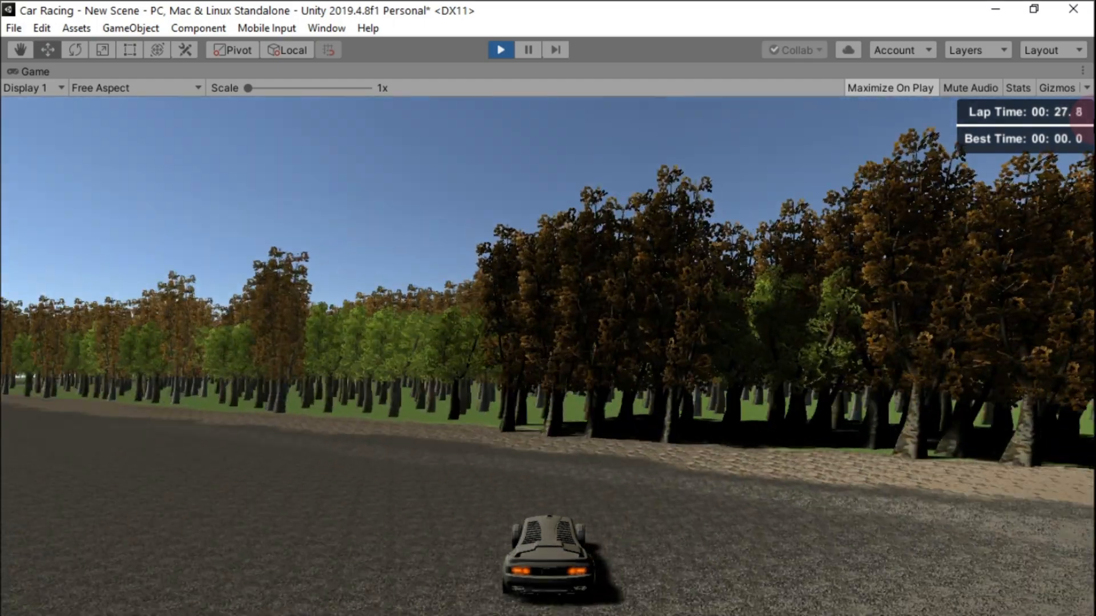
pyautogui.press('Right')
pyautogui.press('Down')
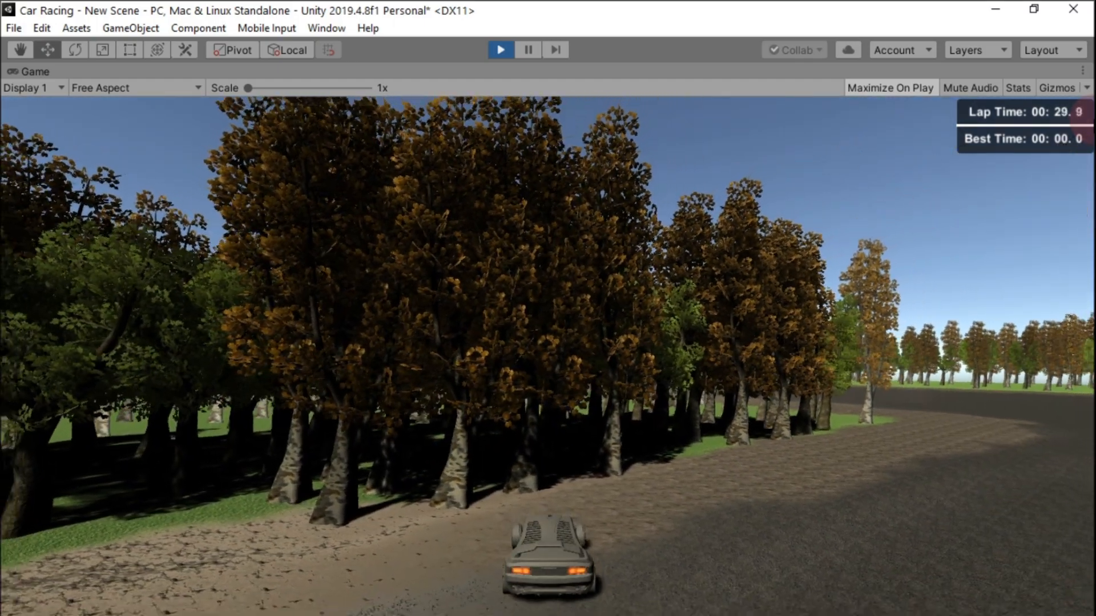
pyautogui.press('Down')
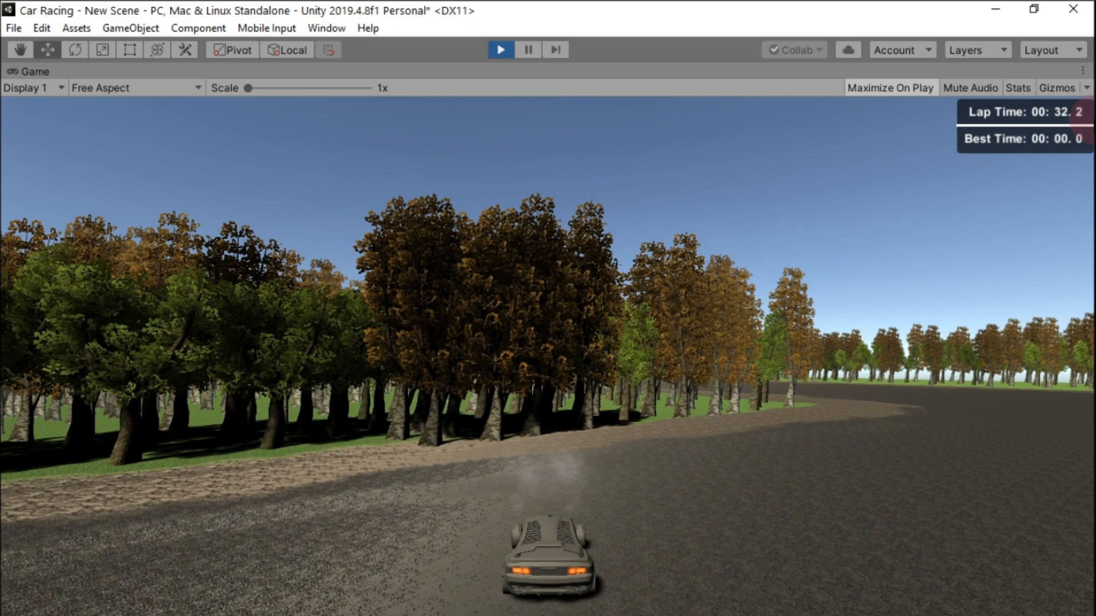
pyautogui.press('Left')
pyautogui.press('Down')
pyautogui.press('Left')
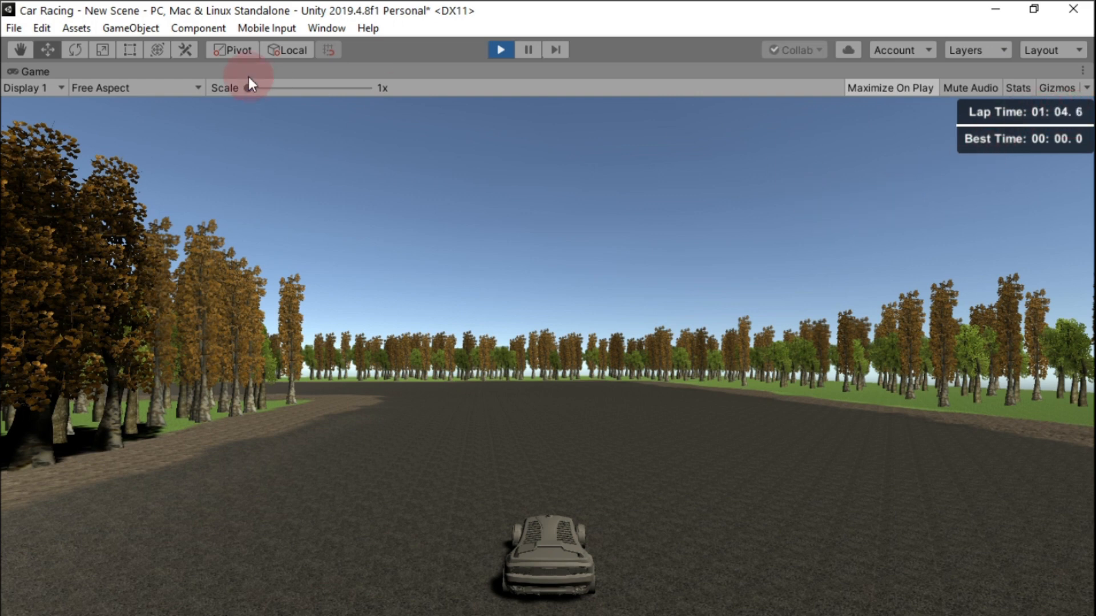
pyautogui.click(500, 51)
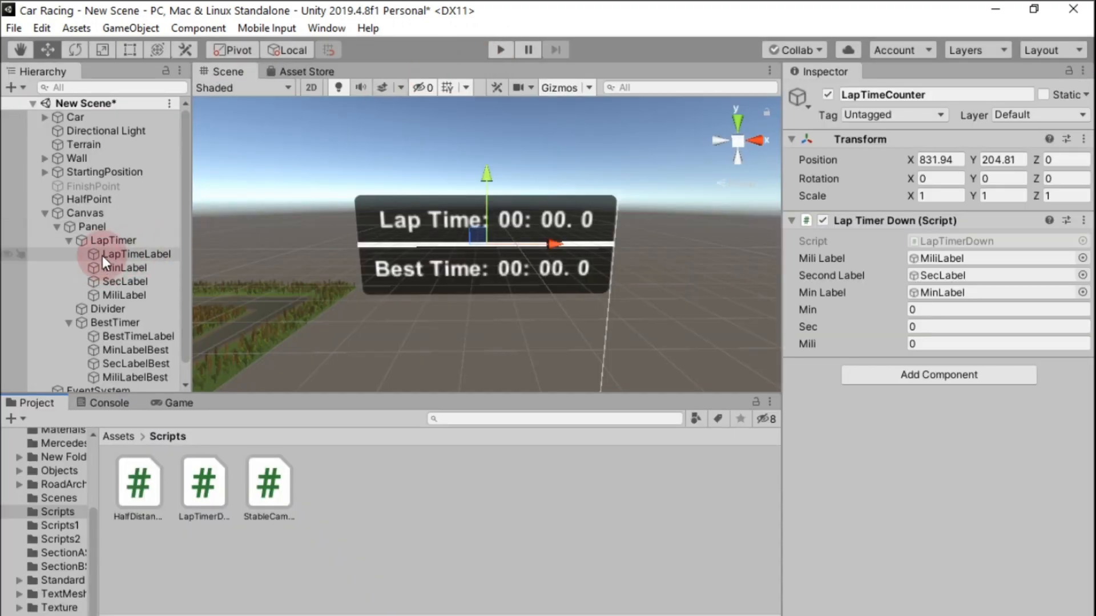
# Enlarge the Canvas Panel with the Rect tool from its lower-left corner to about 217 by 92
pyautogui.click(122, 225)
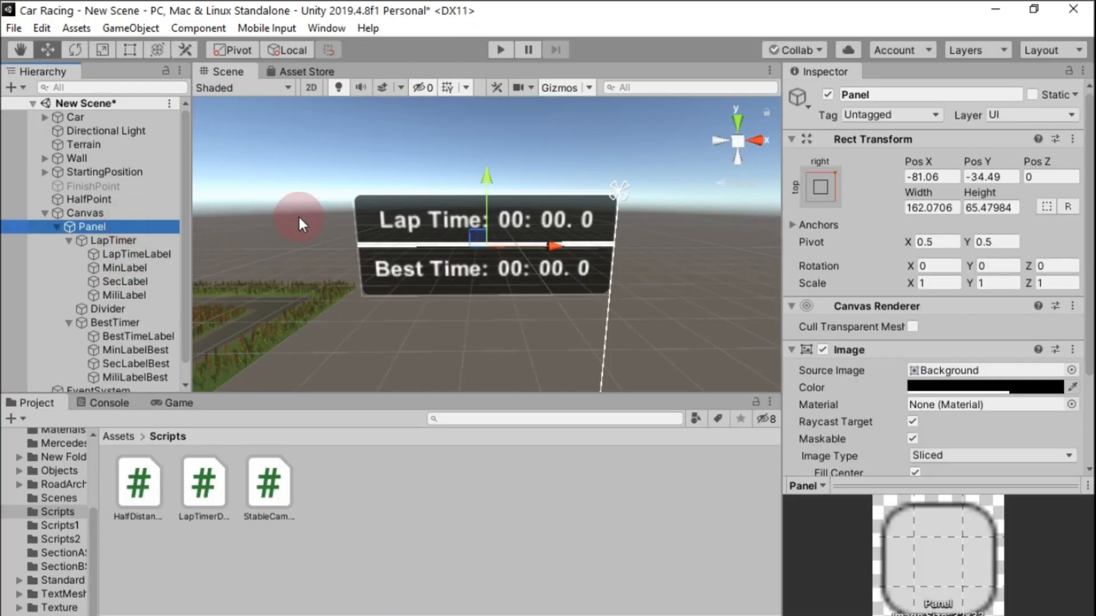
pyautogui.click(136, 53)
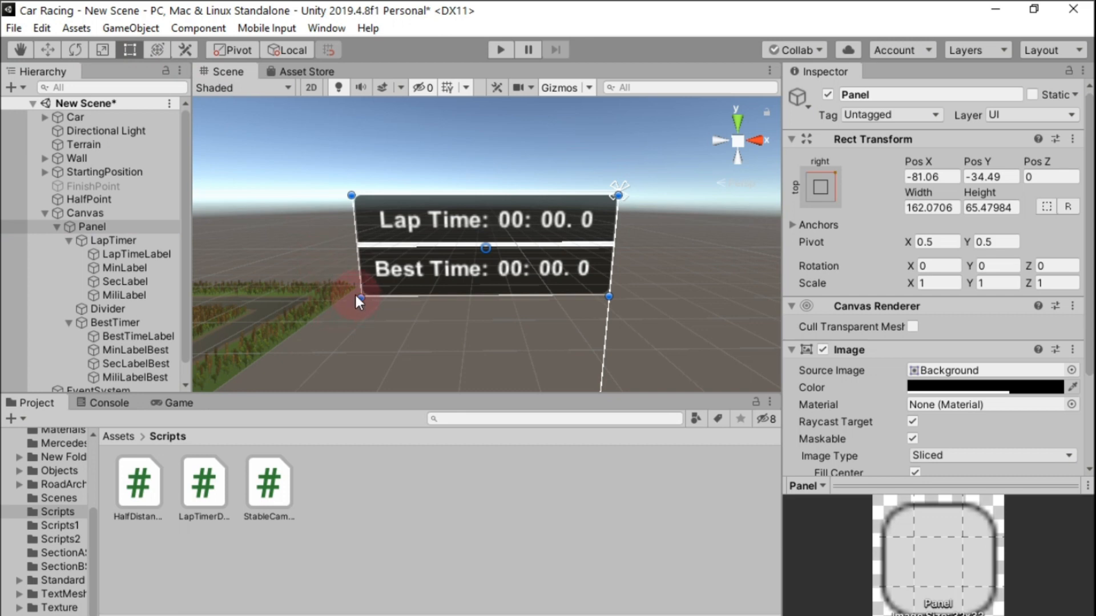
pyautogui.moveTo(360, 297); pyautogui.dragTo(281, 337)
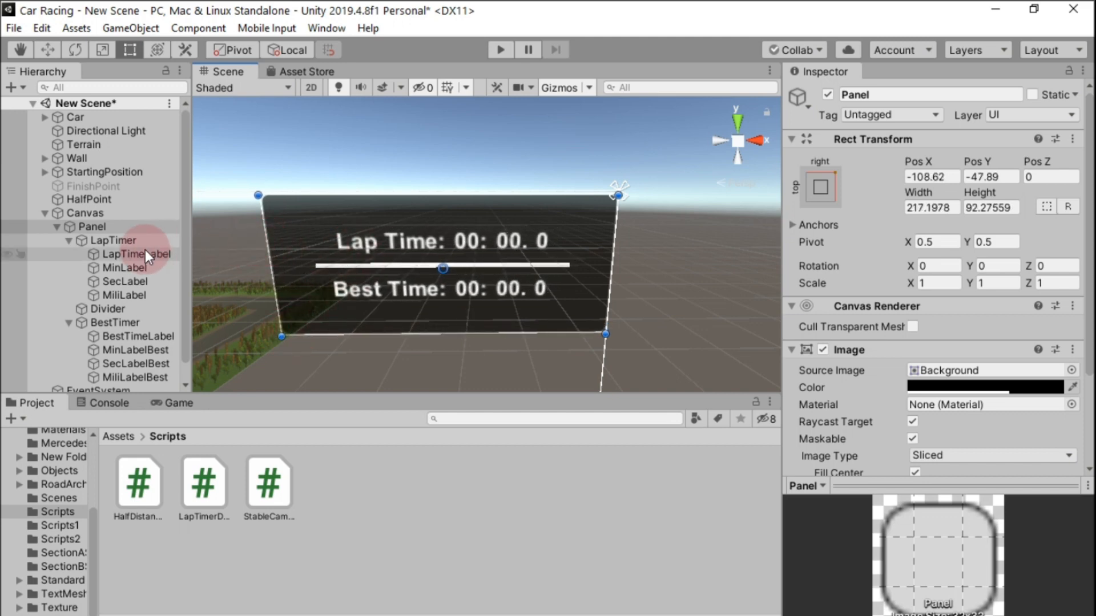
pyautogui.click(120, 240)
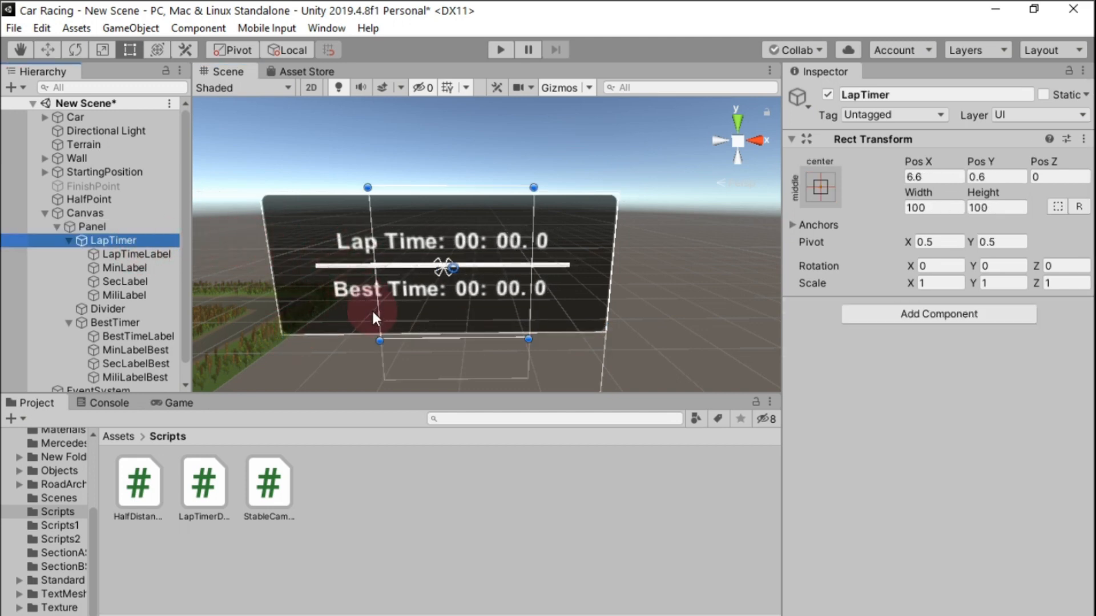
pyautogui.moveTo(379, 342); pyautogui.dragTo(341, 331)
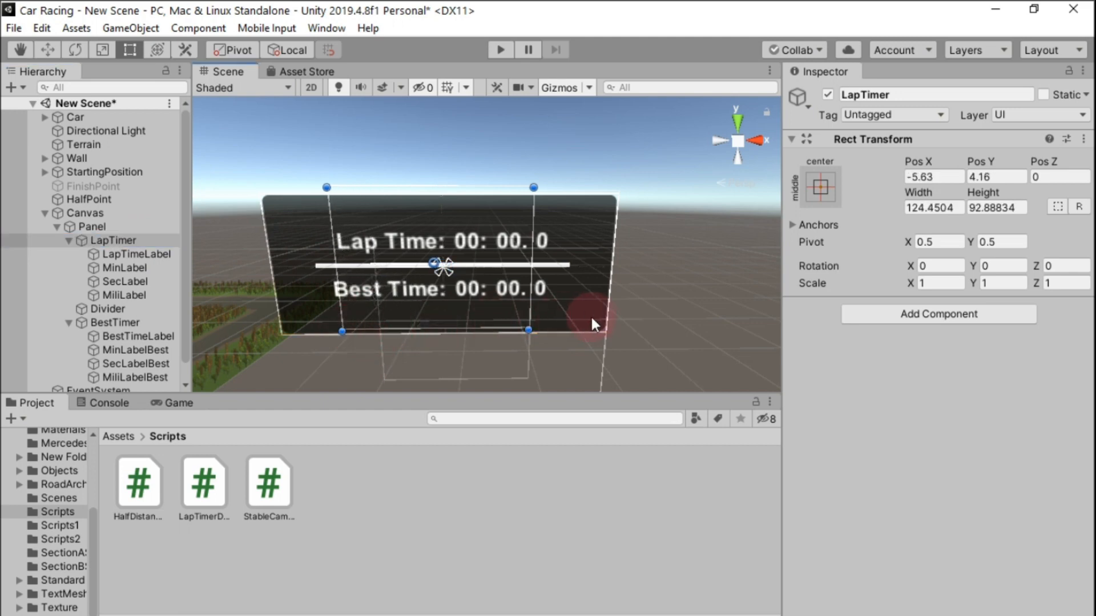
pyautogui.hotkey('ctrl', 'z')
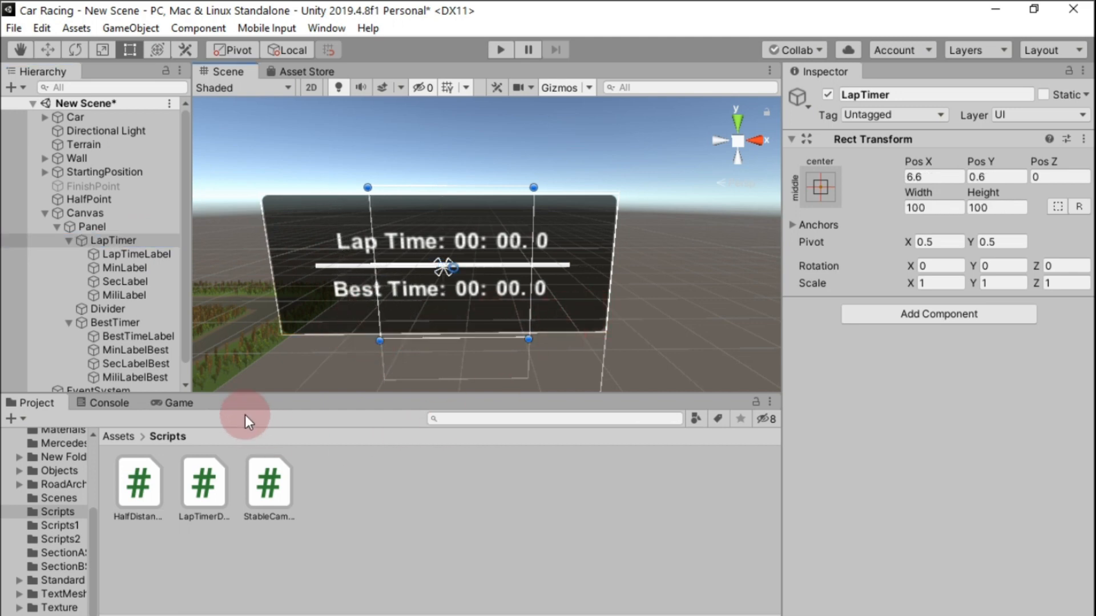
# Show the game view alongside the scene and shift LapTimeLabel slightly left inside the panel
pyautogui.click(186, 403)
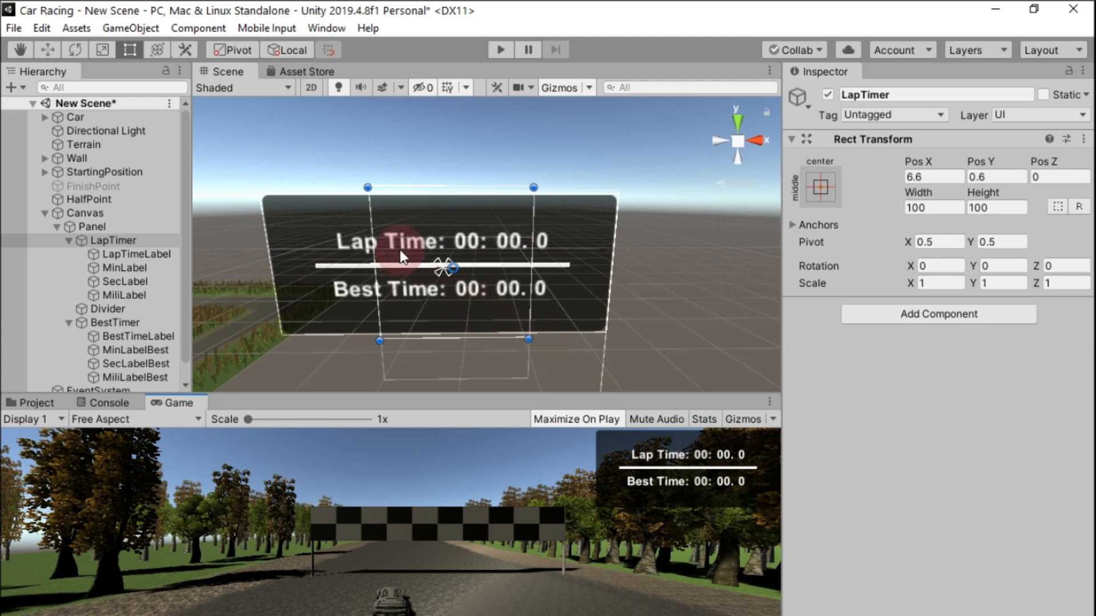
pyautogui.click(154, 252)
pyautogui.moveTo(321, 258); pyautogui.dragTo(301, 261)
pyautogui.moveTo(301, 261)
pyautogui.mouseDown()
pyautogui.moveTo(335, 260)
pyautogui.moveTo(302, 259)
pyautogui.mouseUp()
# Set LapTimeLabel's font size to 20 and enlarge its text box toward the upper left to fit the text
pyautogui.scroll(-5, 913, 339)
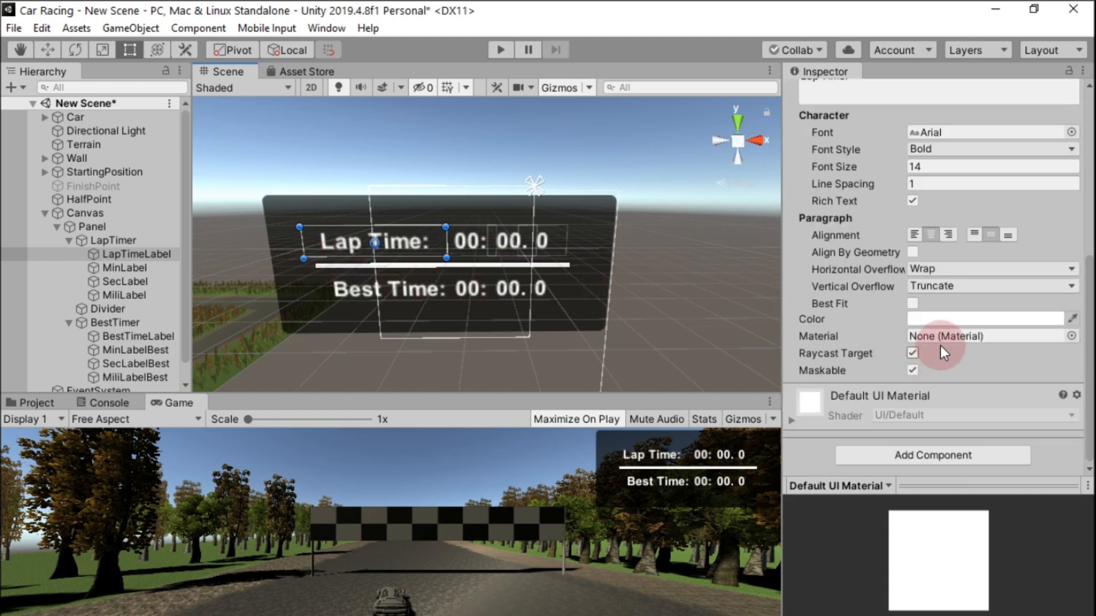
pyautogui.scroll(3, 949, 242)
pyautogui.click(950, 321)
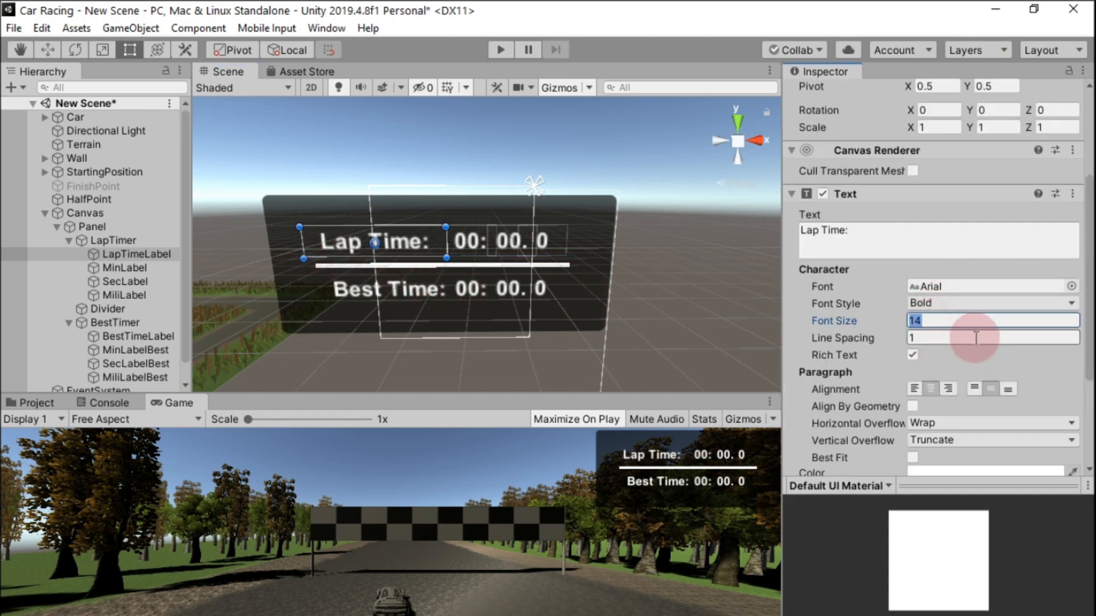
pyautogui.write('20')
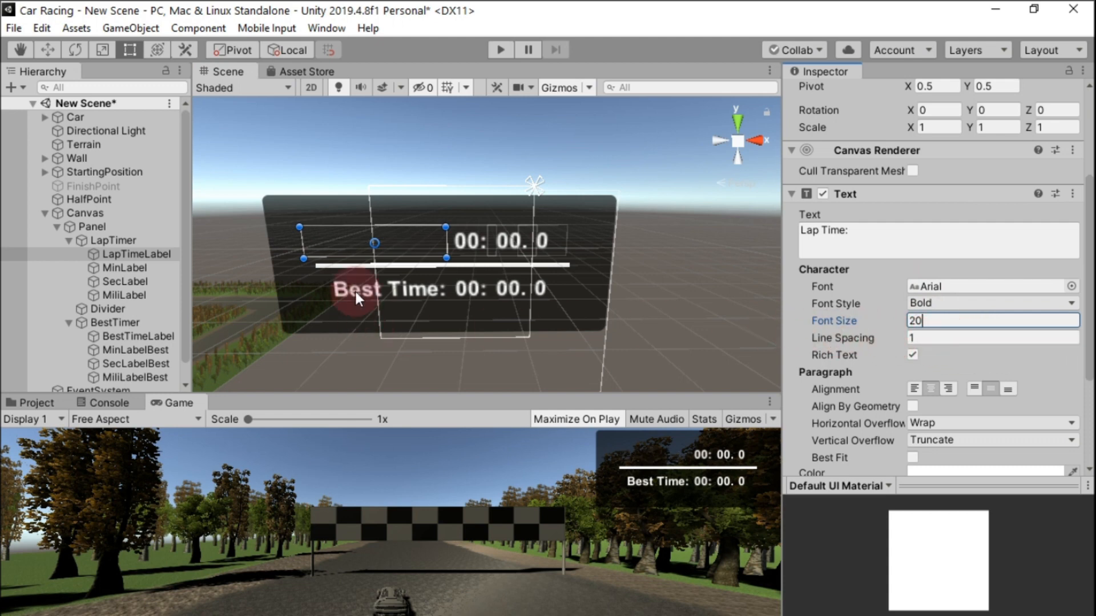
pyautogui.moveTo(298, 227); pyautogui.dragTo(273, 220)
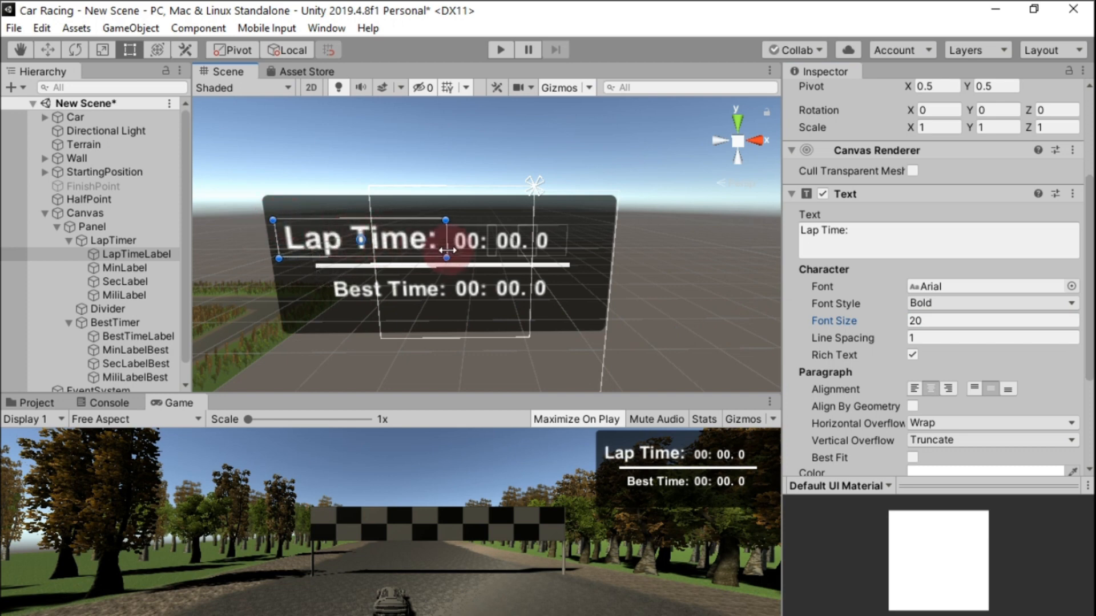
# Move the enlarged LapTimeLabel slightly left along the X axis, close to the panel's left edge
pyautogui.click(52, 49)
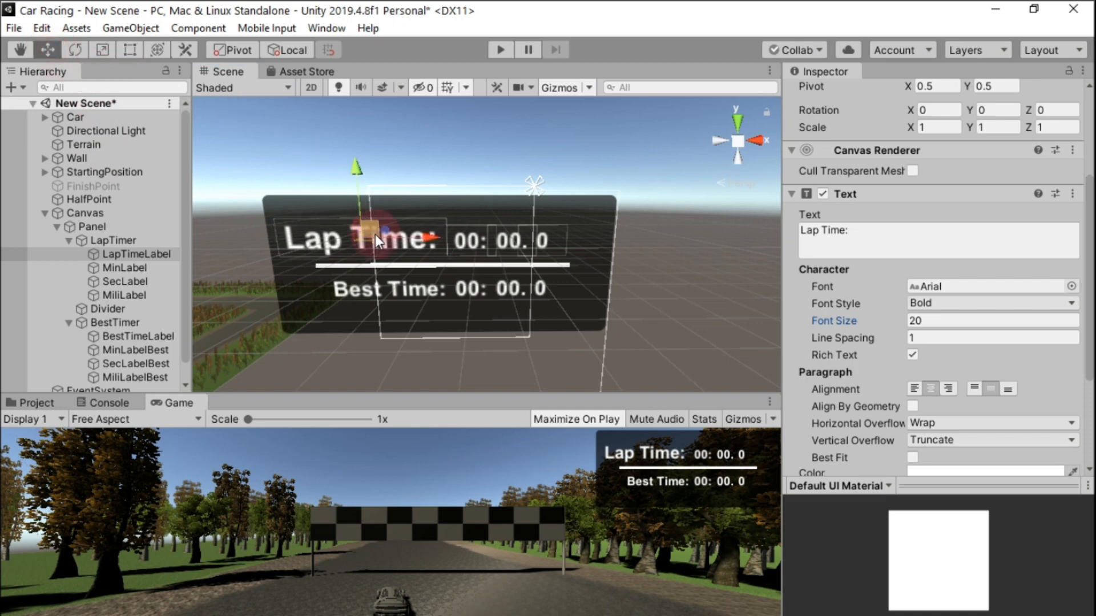
pyautogui.moveTo(421, 242); pyautogui.dragTo(413, 241)
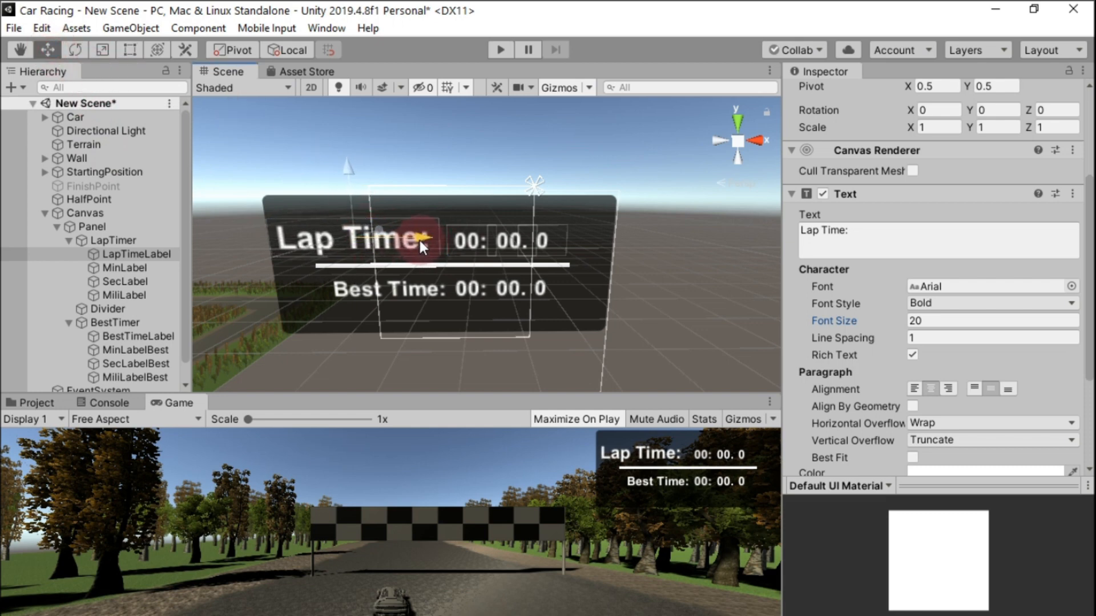
pyautogui.click(474, 243)
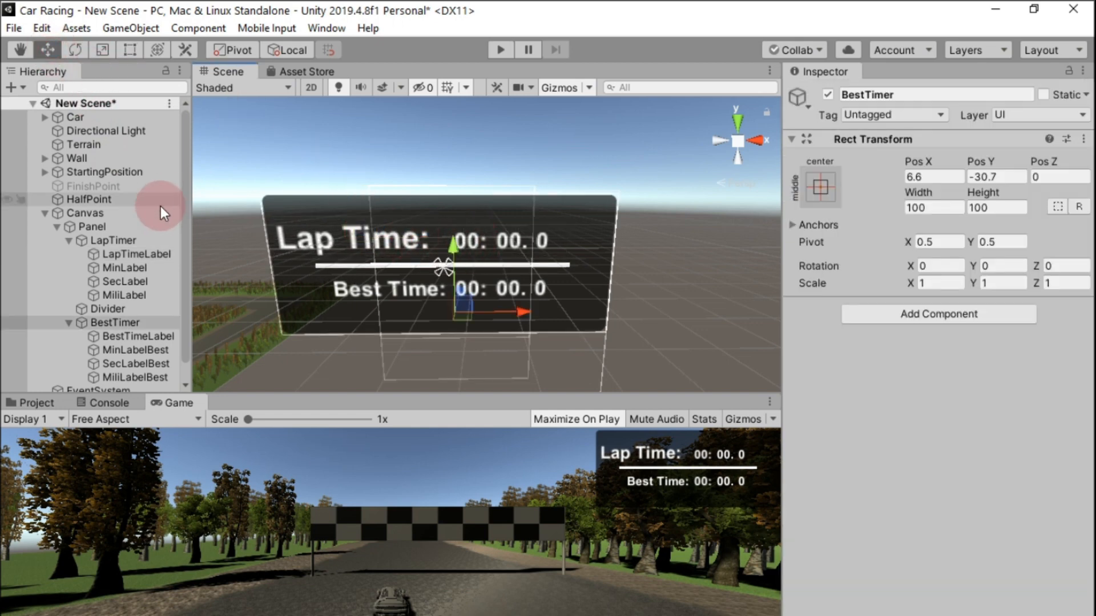
# Set MinLabel's font size to 20 and raise the top of its text box to fit the digits
pyautogui.click(128, 268)
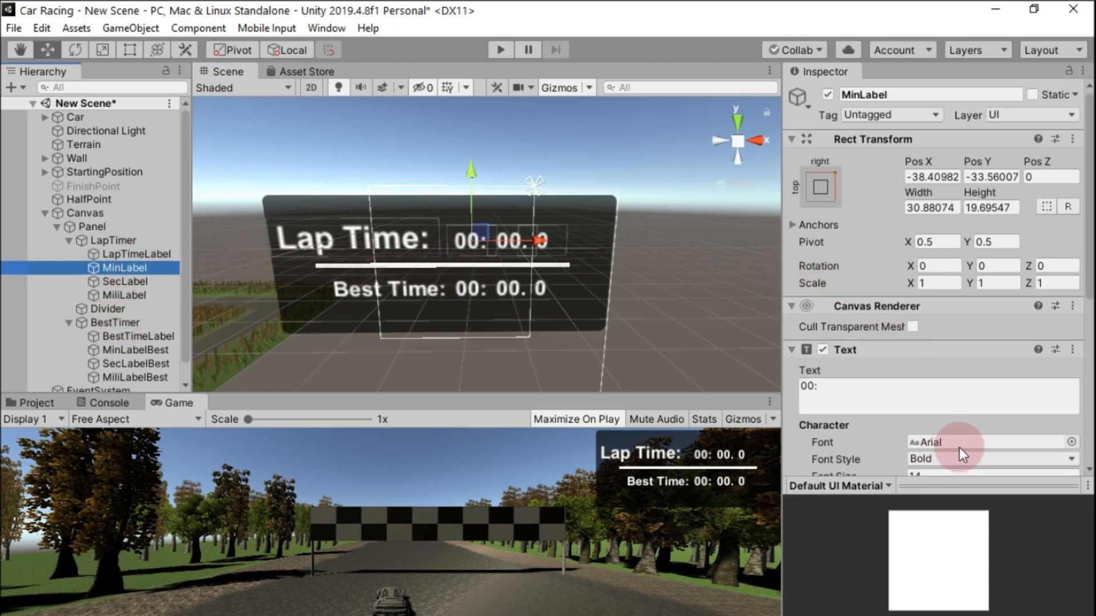
pyautogui.scroll(-3, 959, 447)
pyautogui.click(936, 322)
pyautogui.write('20')
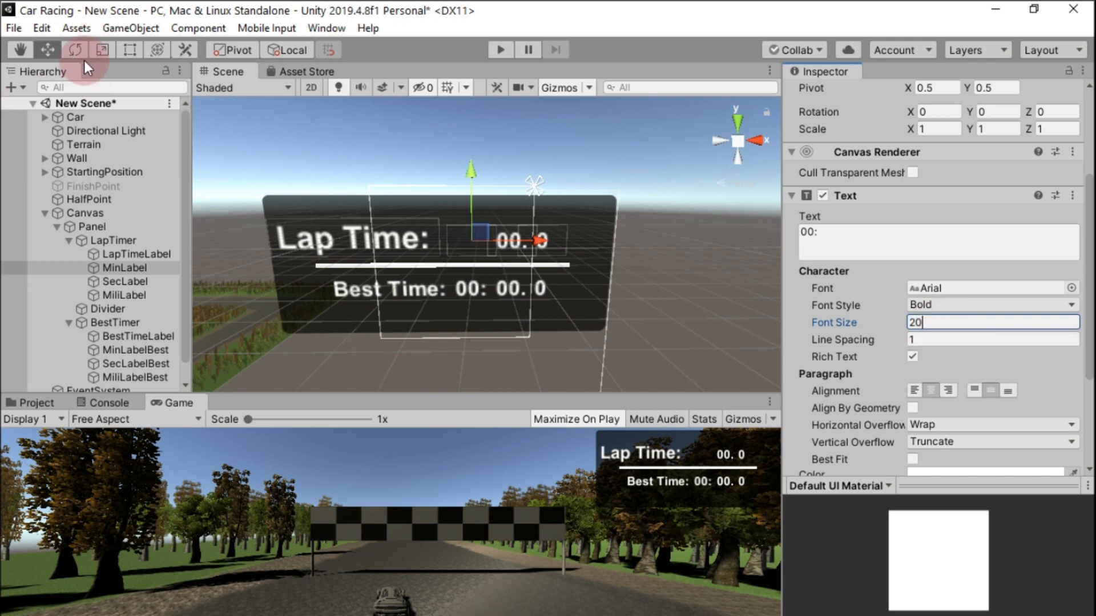
pyautogui.click(129, 50)
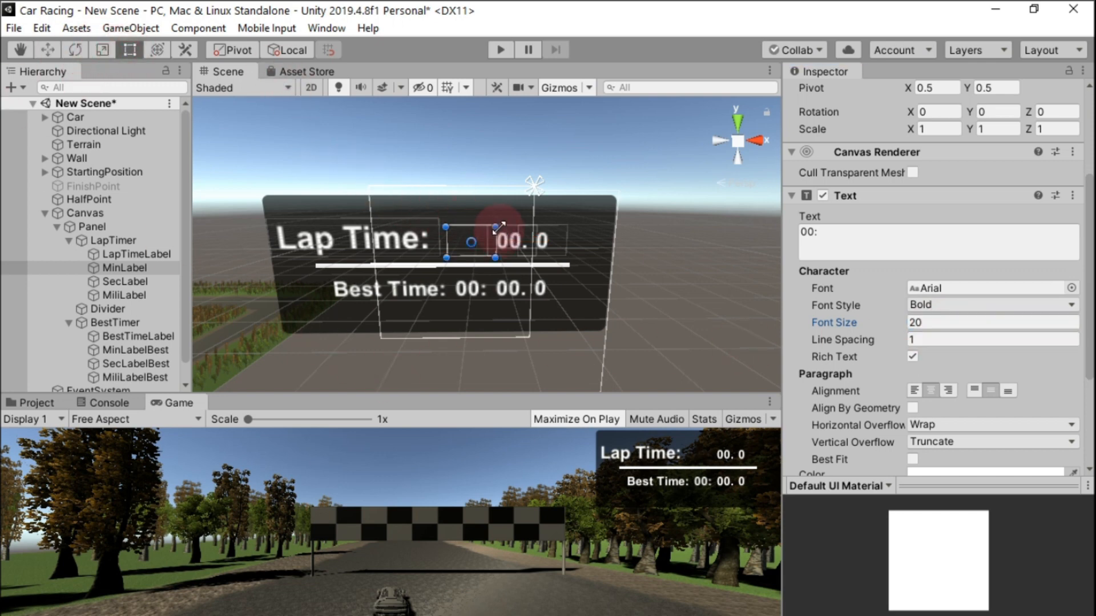
pyautogui.moveTo(500, 217); pyautogui.dragTo(500, 221)
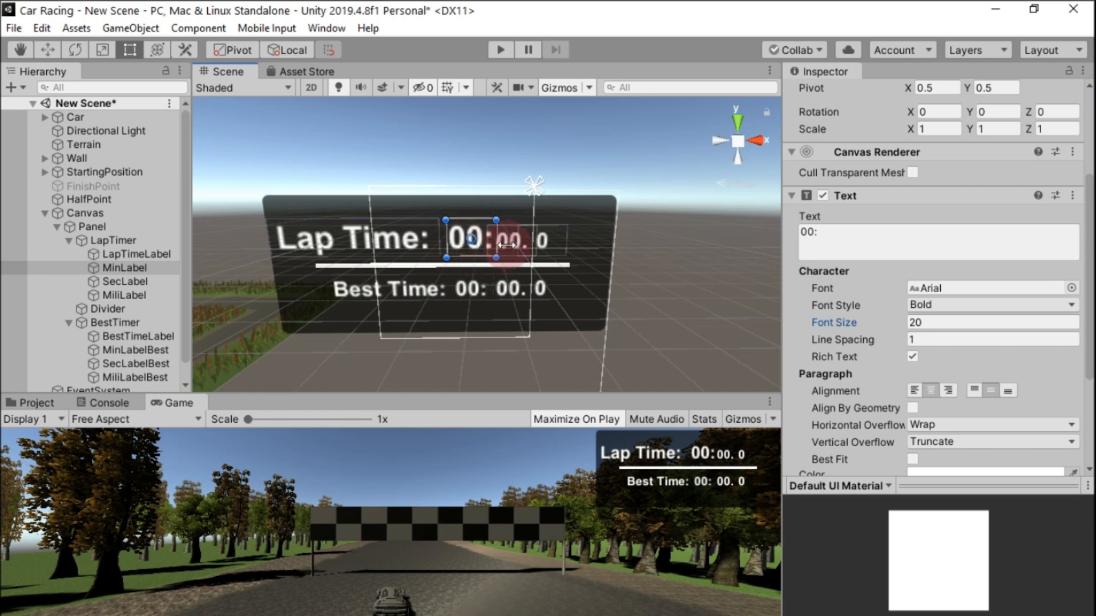
# Set SecLabel's font size to 20 and enlarge its text box toward the upper right to fit the digits
pyautogui.click(140, 282)
pyautogui.click(921, 323)
pyautogui.write('2')
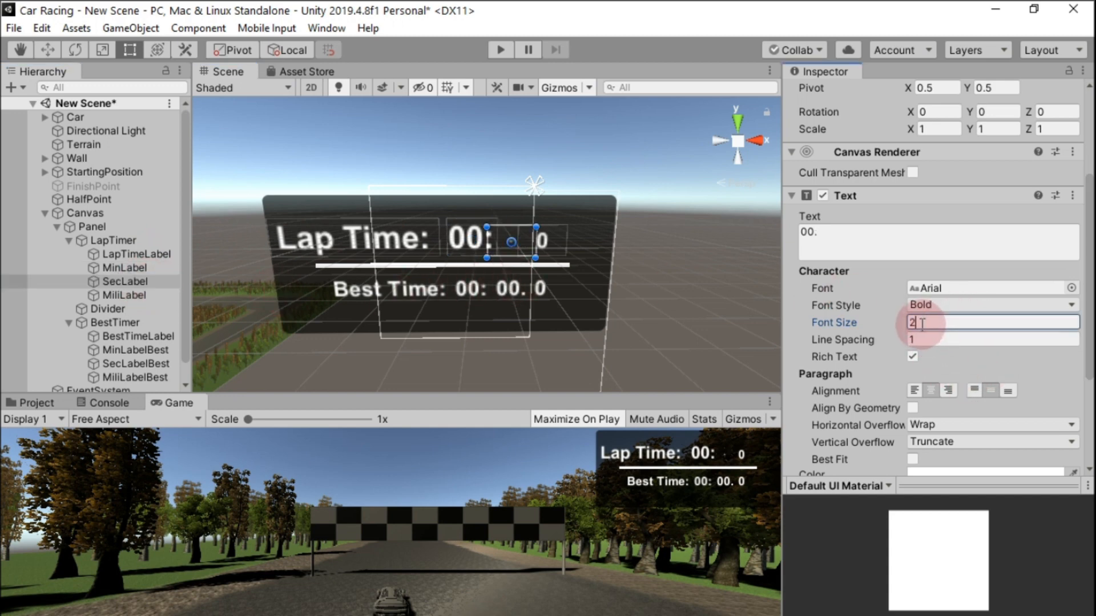
pyautogui.moveTo(536, 228); pyautogui.dragTo(540, 220)
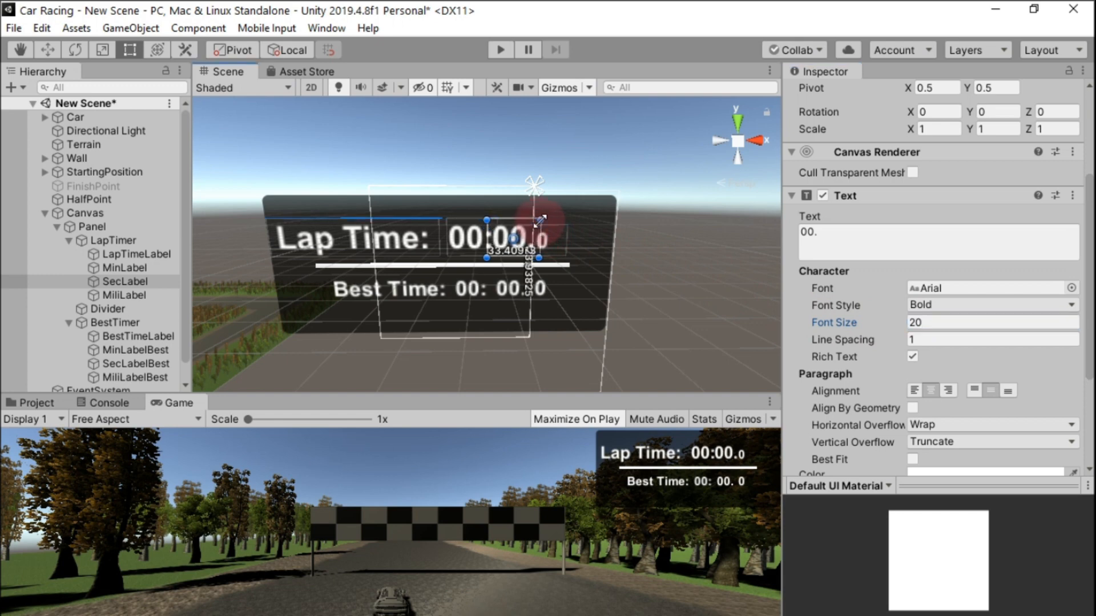
pyautogui.moveTo(540, 220); pyautogui.dragTo(540, 219)
# Set MiliLabel's font size to 20 and enlarge its text box toward the upper right to about 34 × 24
pyautogui.click(554, 235)
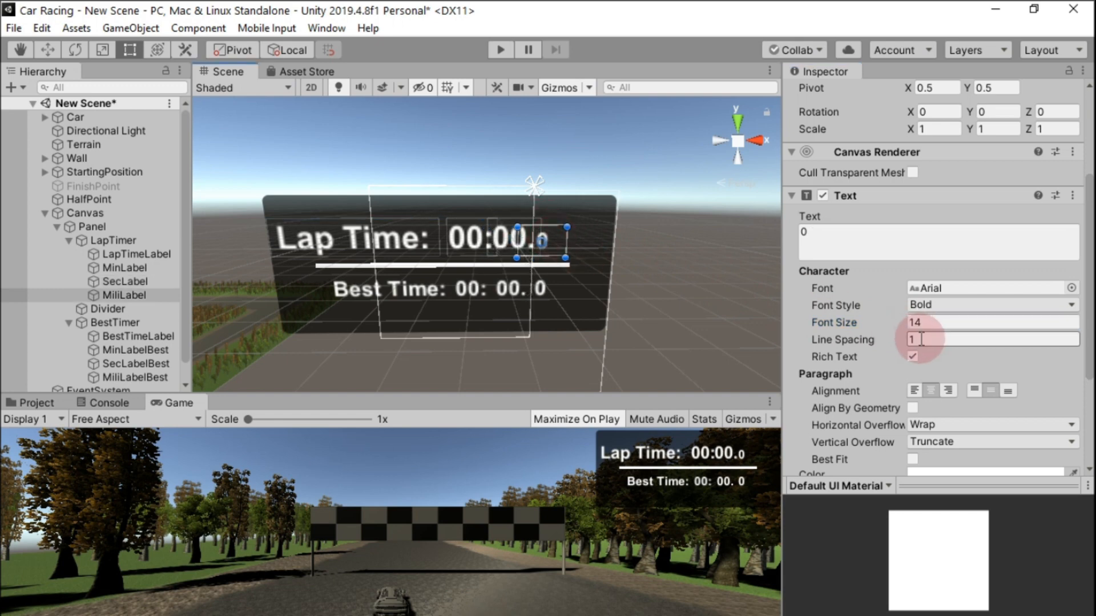
pyautogui.click(949, 328)
pyautogui.write('20')
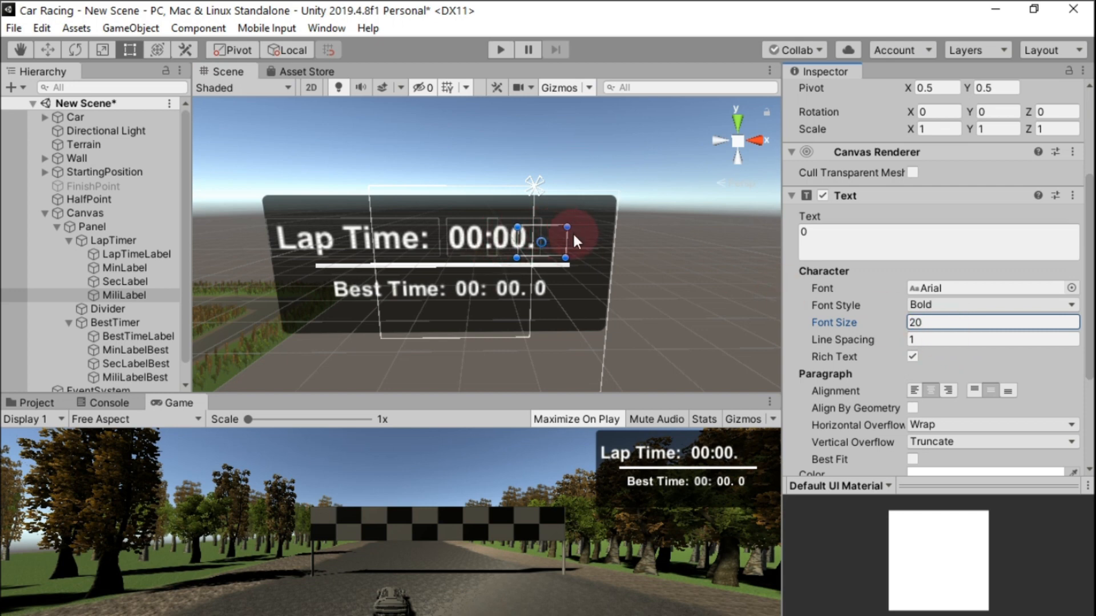
pyautogui.moveTo(566, 227); pyautogui.dragTo(571, 218)
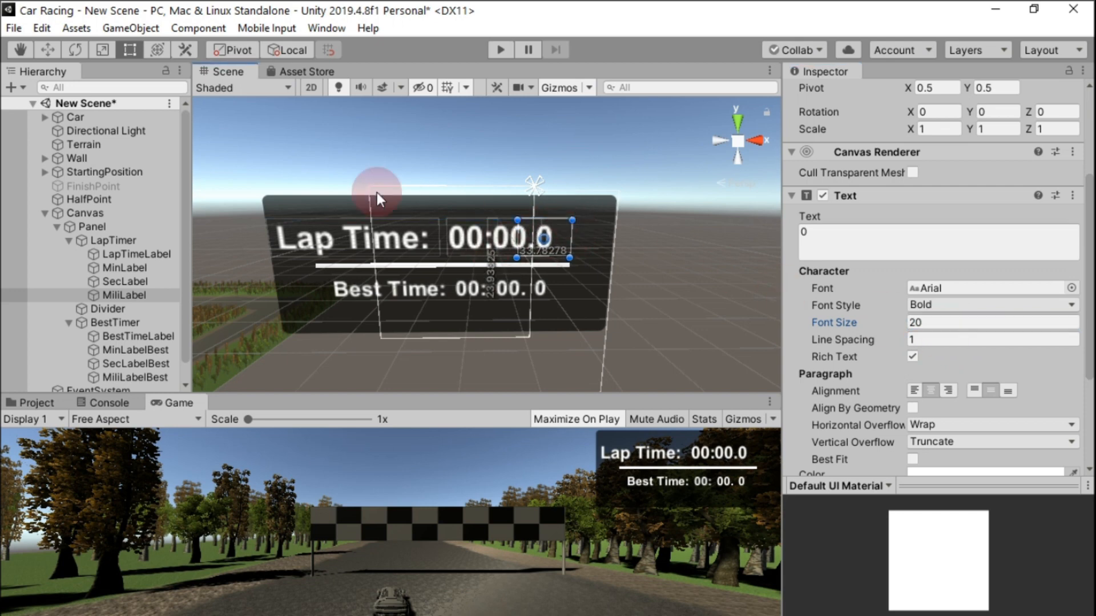
# Move MiliLabel and SecLabel right along the X axis to space out the lap time digits
pyautogui.click(49, 51)
pyautogui.moveTo(611, 238); pyautogui.dragTo(632, 238)
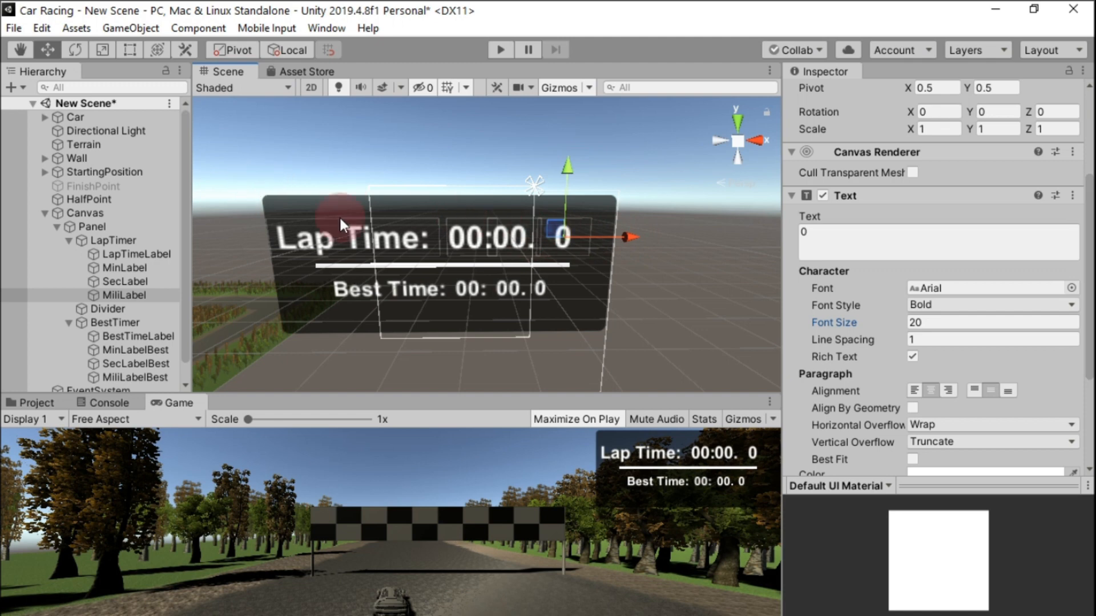
pyautogui.click(146, 270)
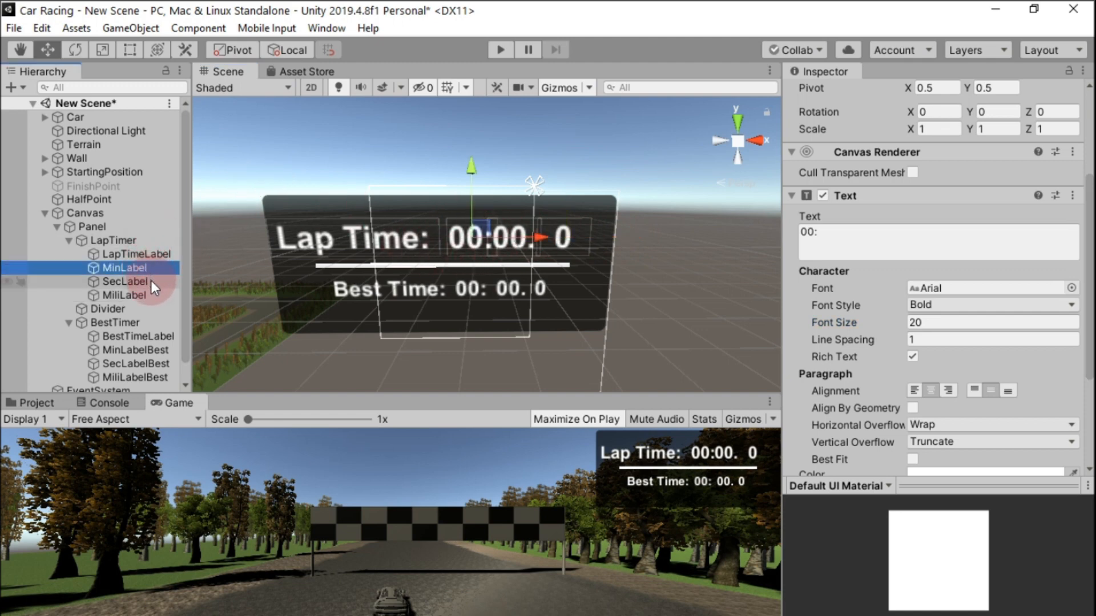
pyautogui.click(147, 281)
pyautogui.moveTo(583, 239); pyautogui.dragTo(593, 237)
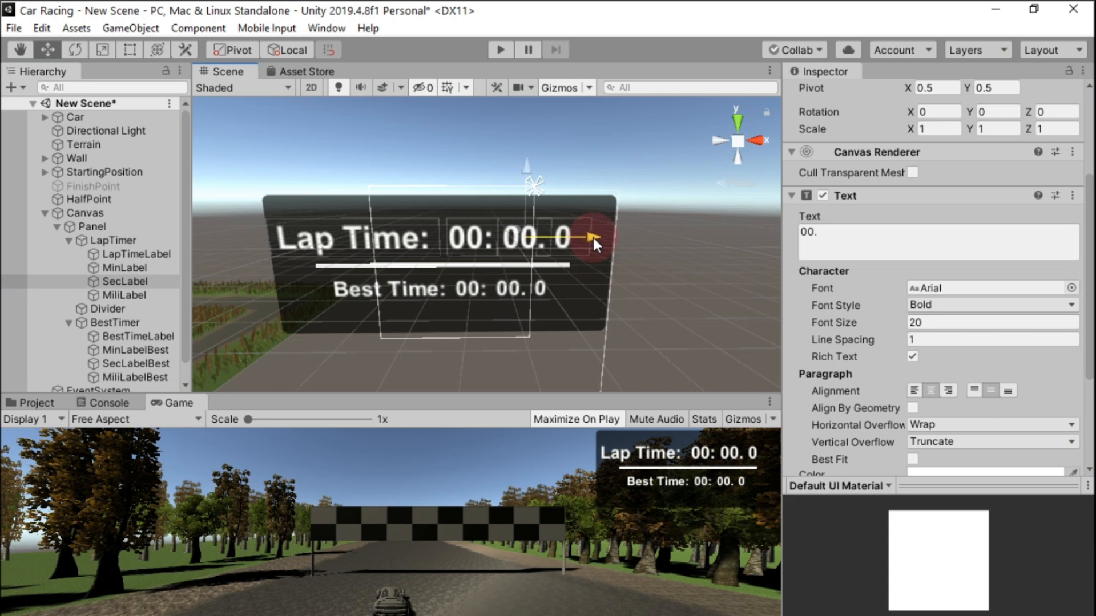
pyautogui.moveTo(594, 237); pyautogui.dragTo(594, 238)
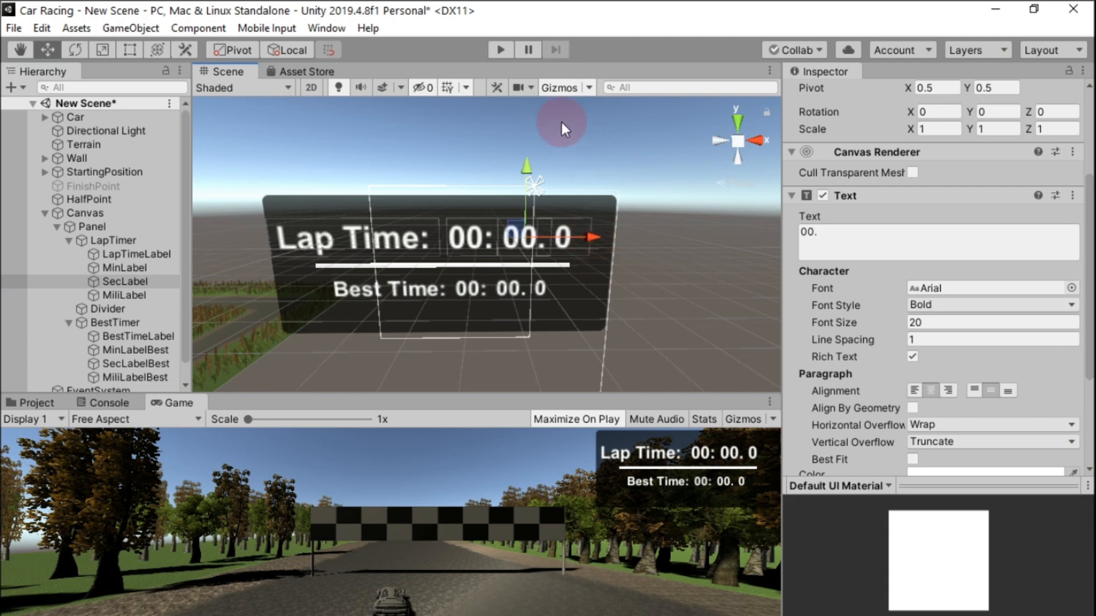
# Run the game to check the enlarged lap timer digits, and stop it
pyautogui.click(500, 50)
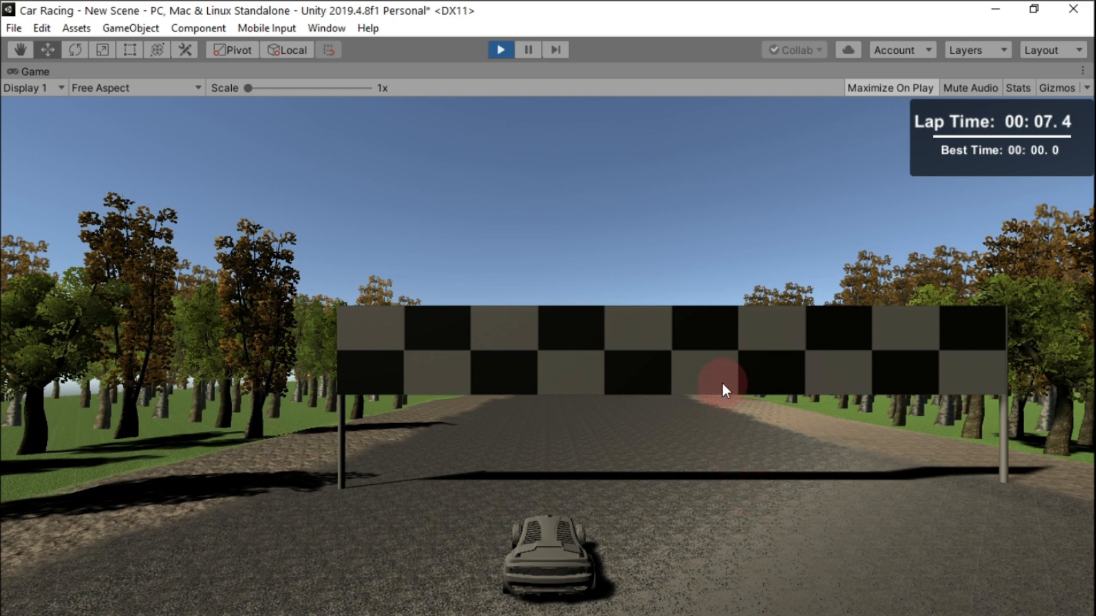
pyautogui.click(498, 51)
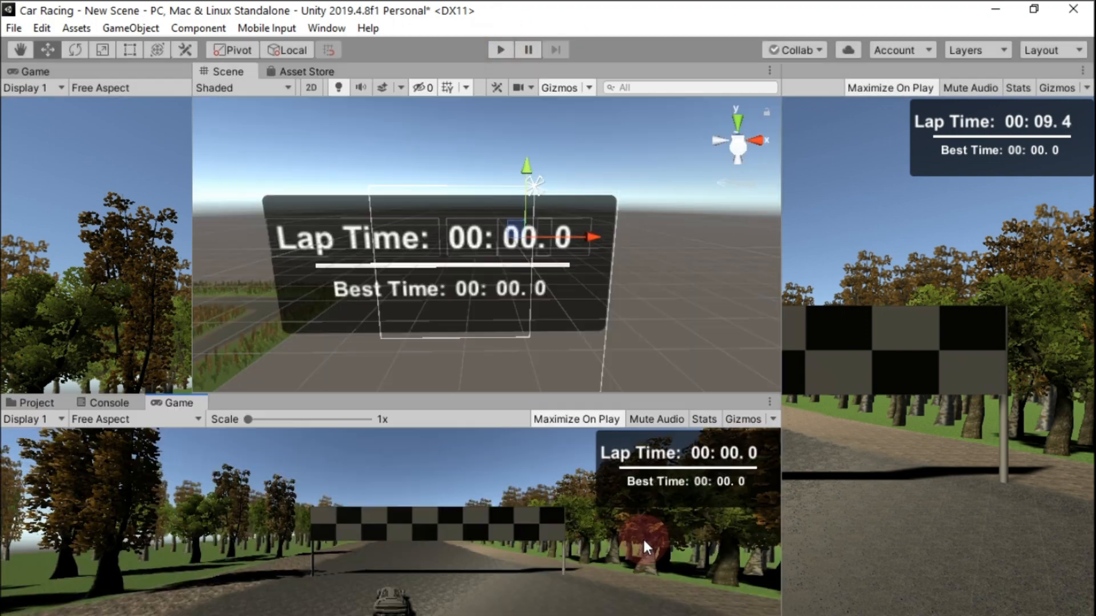
# Enlarge the timer Panel toward its lower left to about 252 × 102
pyautogui.click(130, 50)
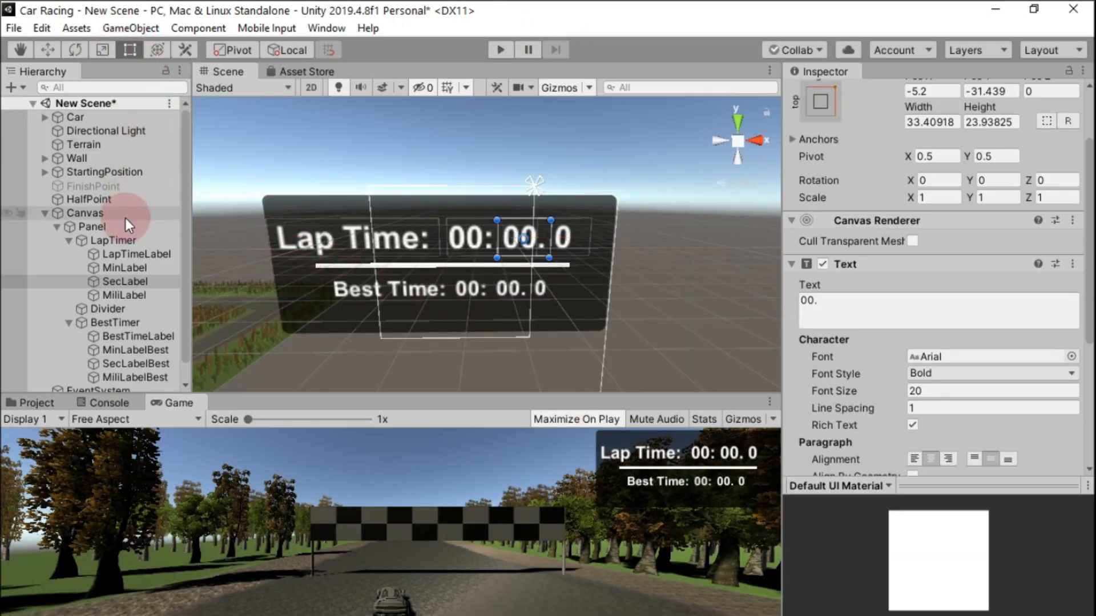
pyautogui.click(108, 227)
pyautogui.moveTo(282, 337); pyautogui.dragTo(232, 353)
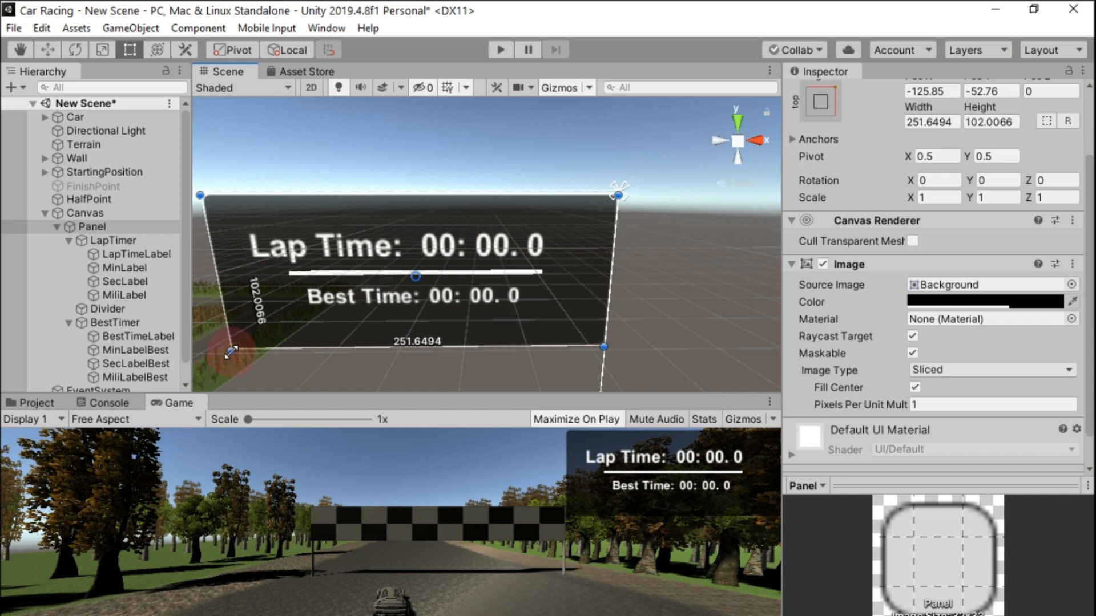
# Set the Divider line's width to 250 so it spans the panel
pyautogui.click(409, 273)
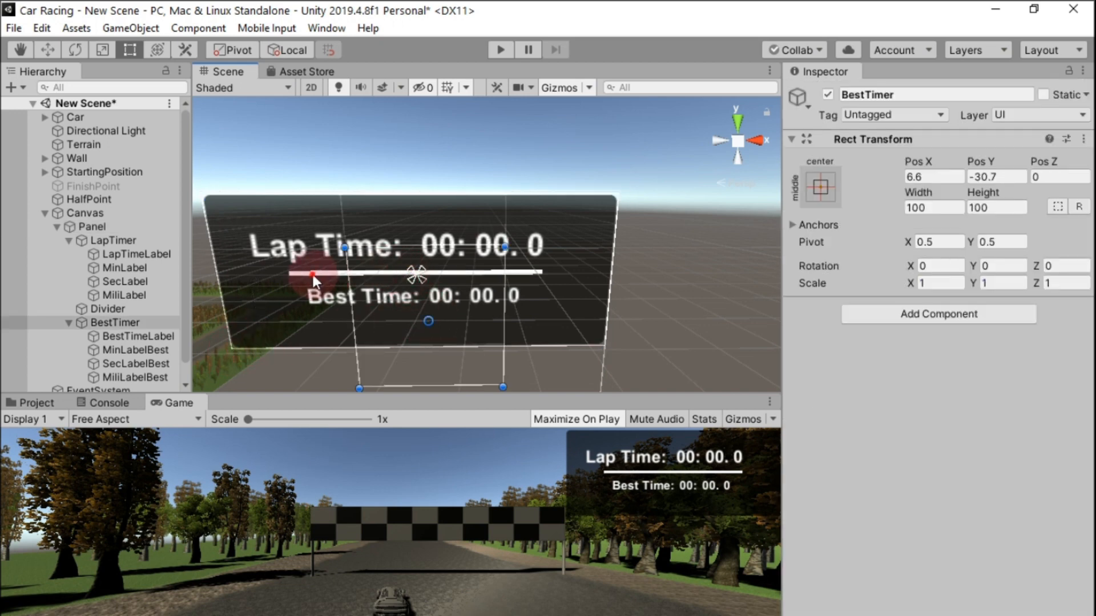
pyautogui.click(313, 275)
pyautogui.click(946, 208)
pyautogui.write('250')
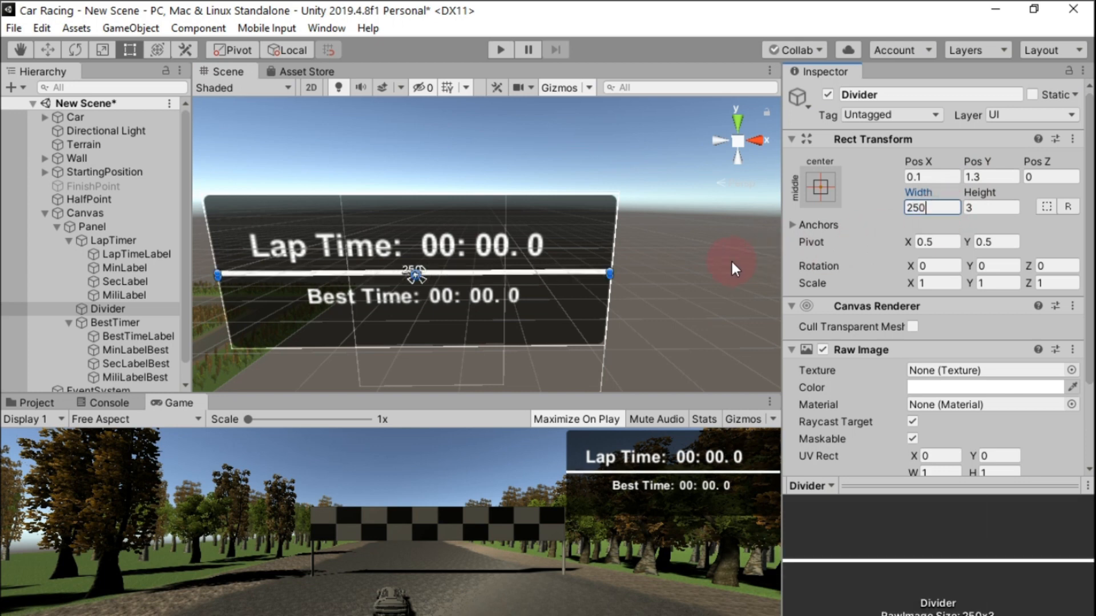
# Set LapTimeLabel's font size to 22 and enlarge its text box toward the upper left to about 110 × 28
pyautogui.click(273, 246)
pyautogui.scroll(-5, 947, 400)
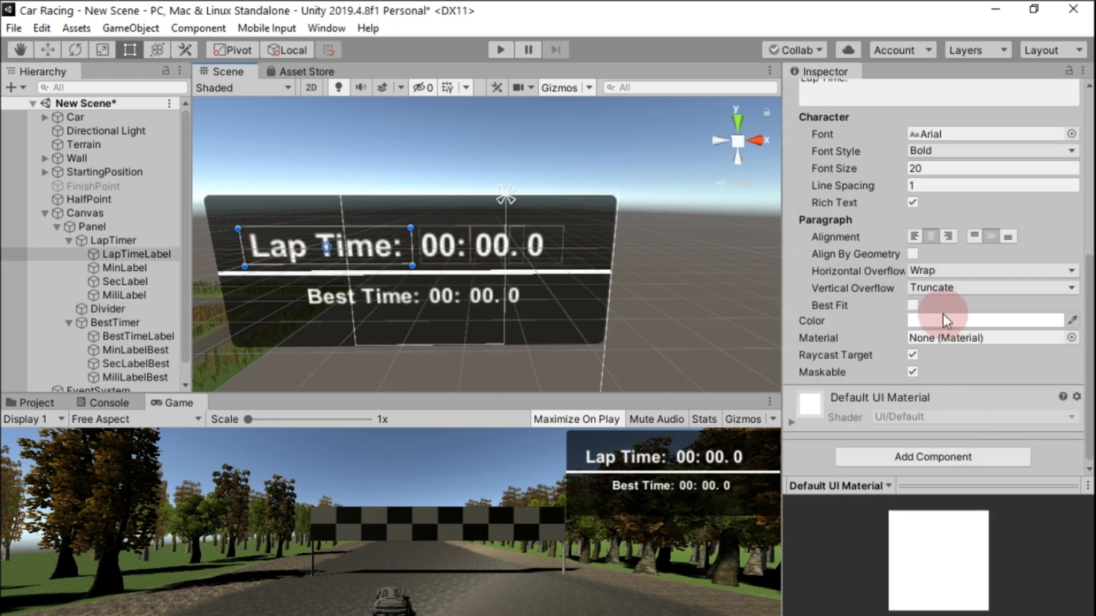
pyautogui.click(914, 168)
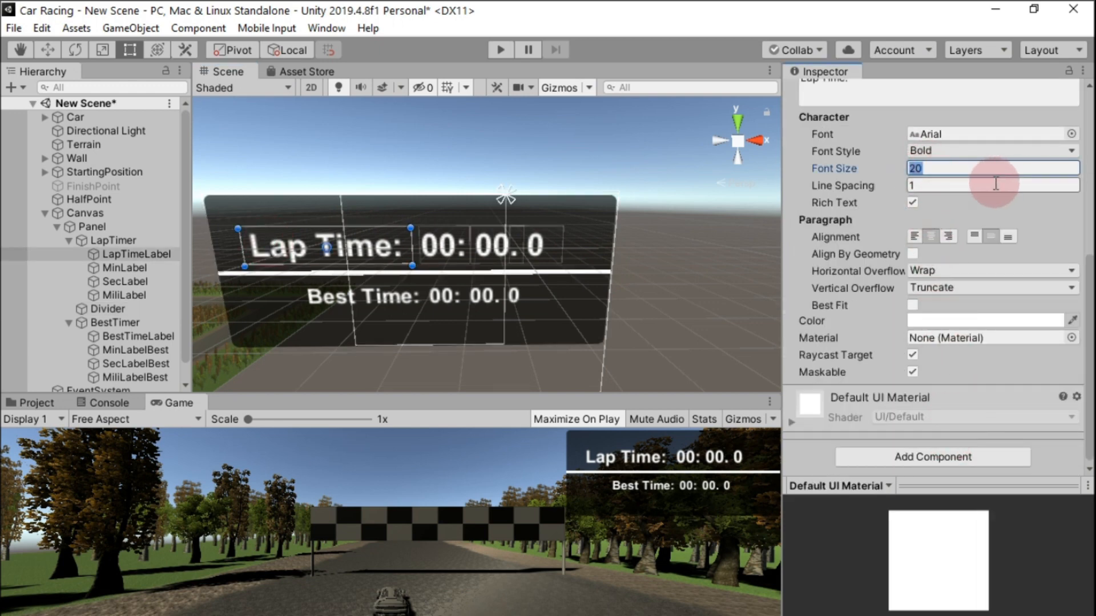
pyautogui.write('2')
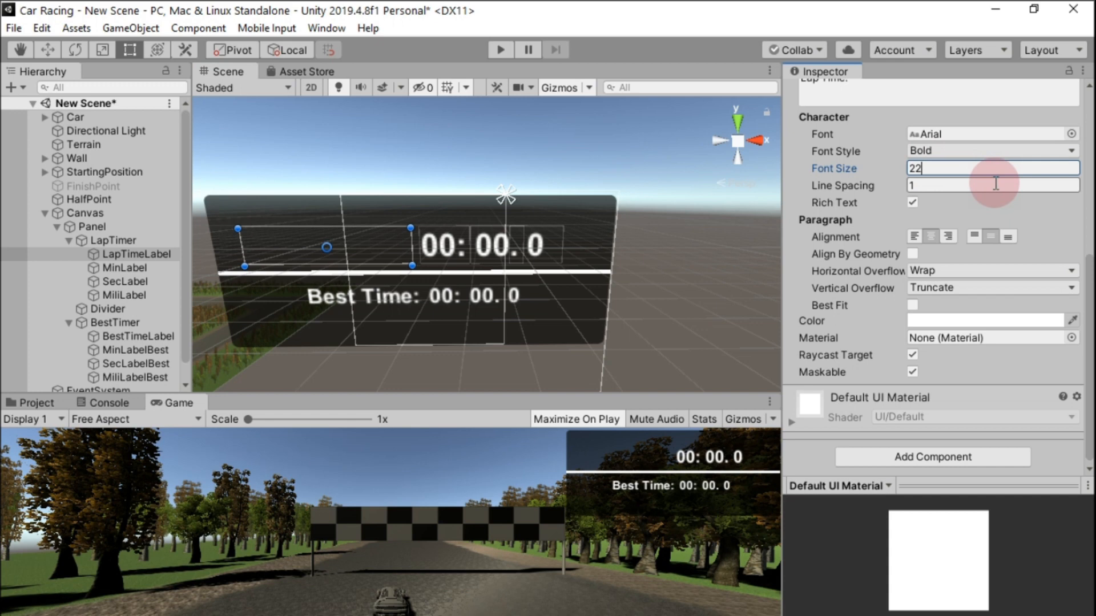
pyautogui.write('2')
pyautogui.moveTo(237, 229); pyautogui.dragTo(228, 220)
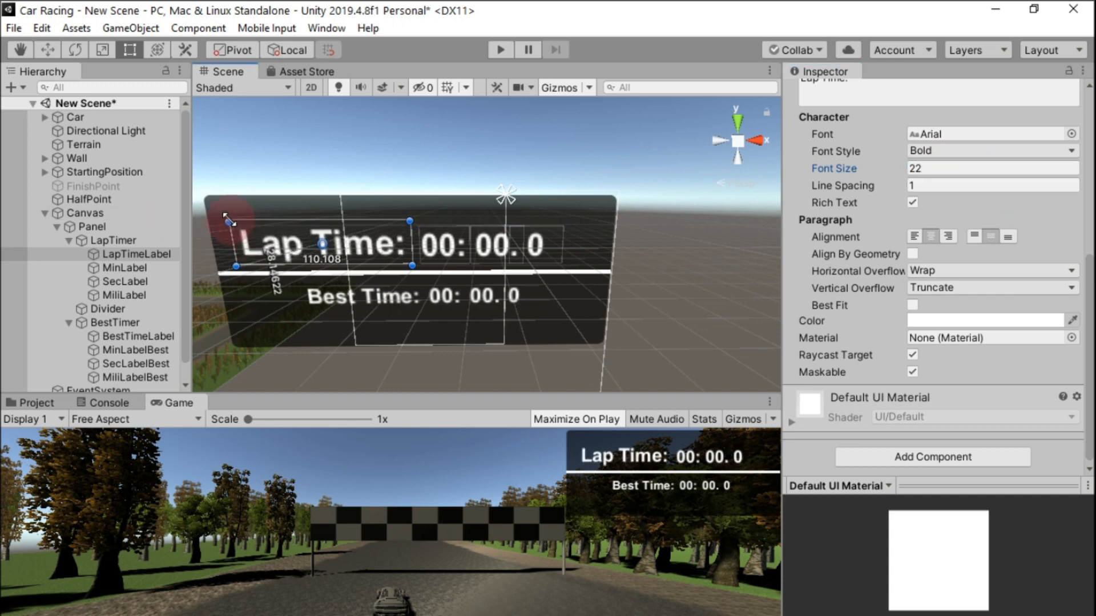
# Set MinLabel's font size to 22, keeping it bold, and enlarge its text box toward the upper right to about 34 wide
pyautogui.click(439, 235)
pyautogui.click(964, 151)
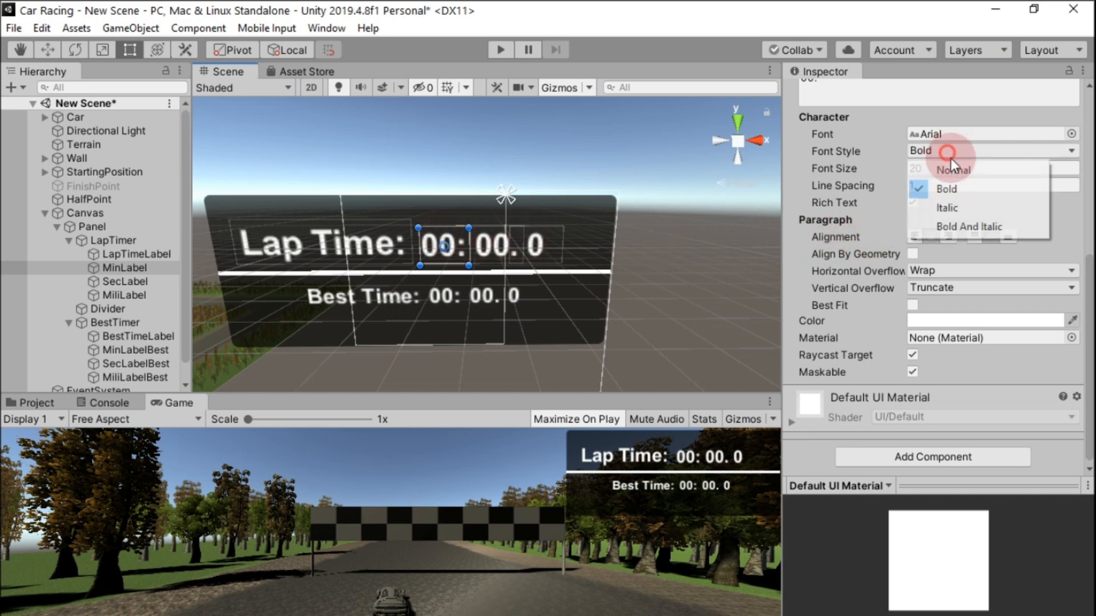
pyautogui.click(936, 188)
pyautogui.click(935, 168)
pyautogui.write('2')
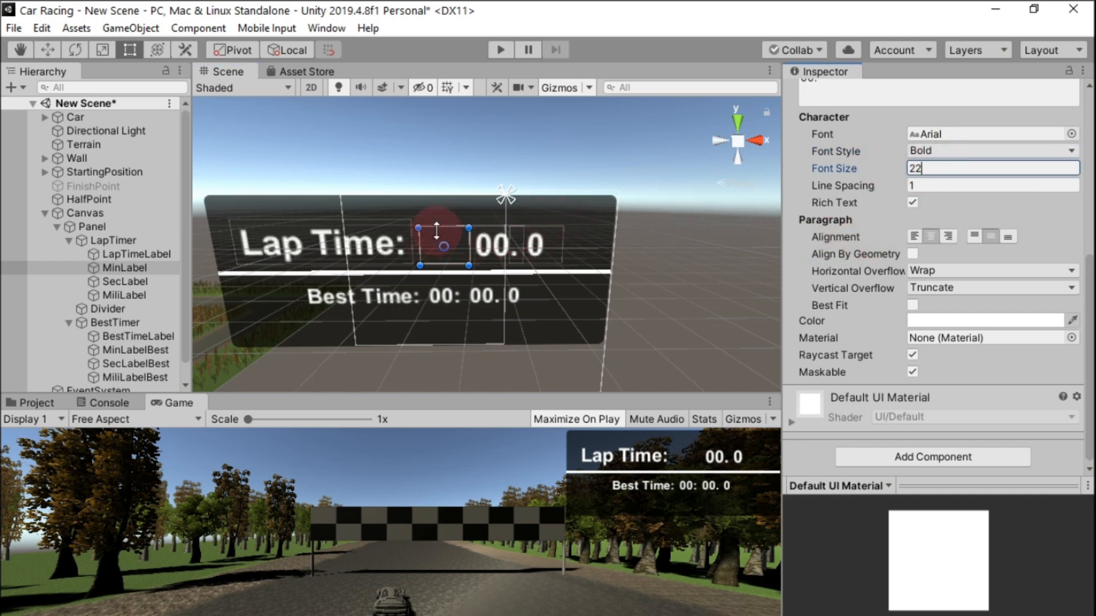
pyautogui.moveTo(467, 229); pyautogui.dragTo(473, 220)
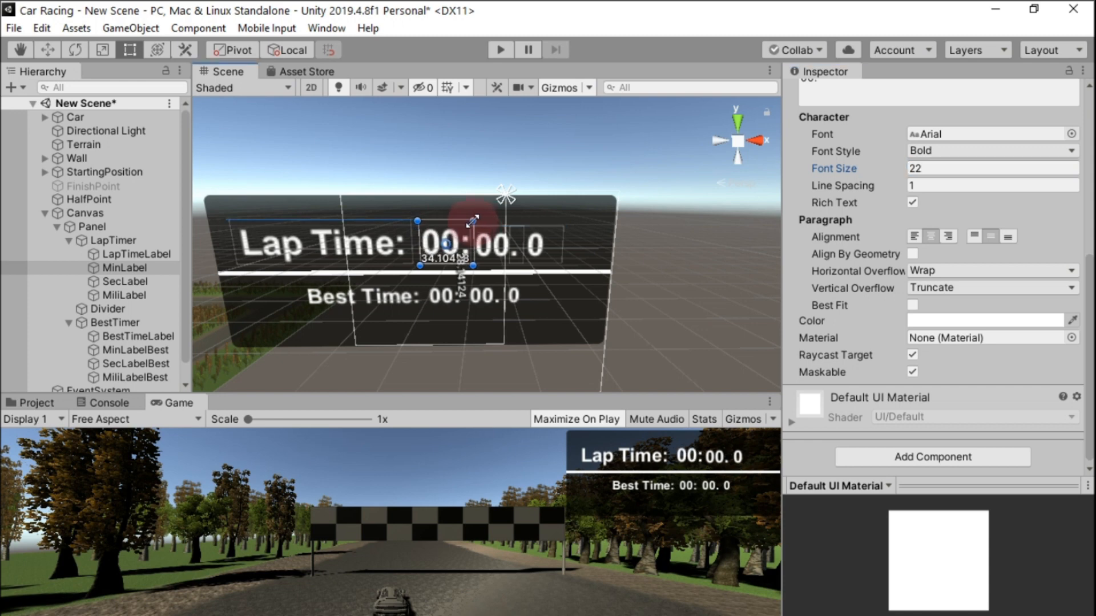
# Set SecLabel's font size to 22 and enlarge its text box toward the upper right to fit the digits
pyautogui.click(491, 234)
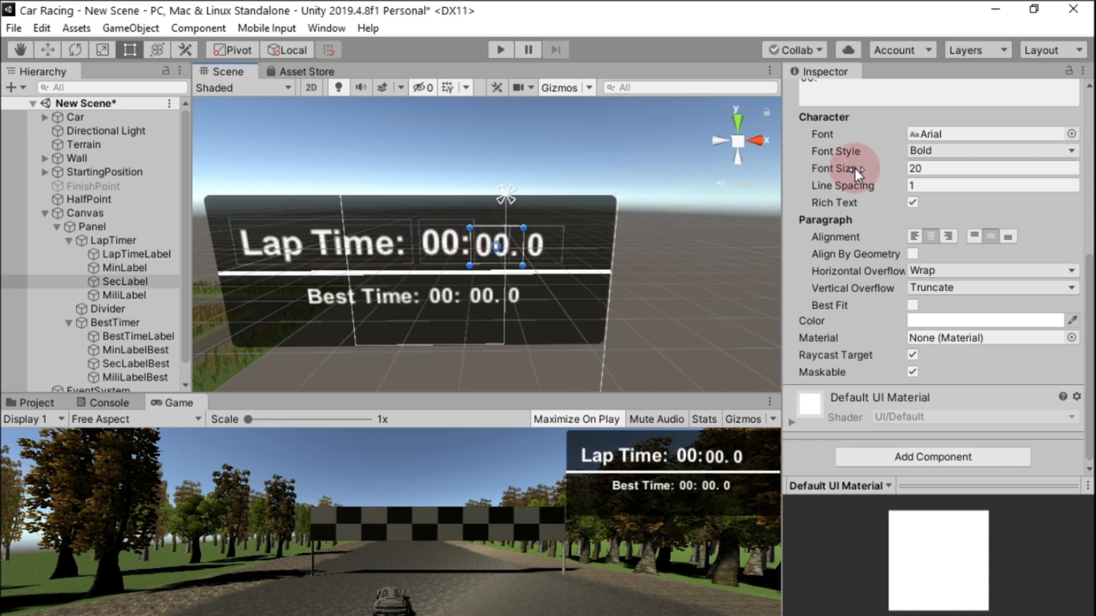
pyautogui.click(933, 170)
pyautogui.press('BackSpace')
pyautogui.write('2')
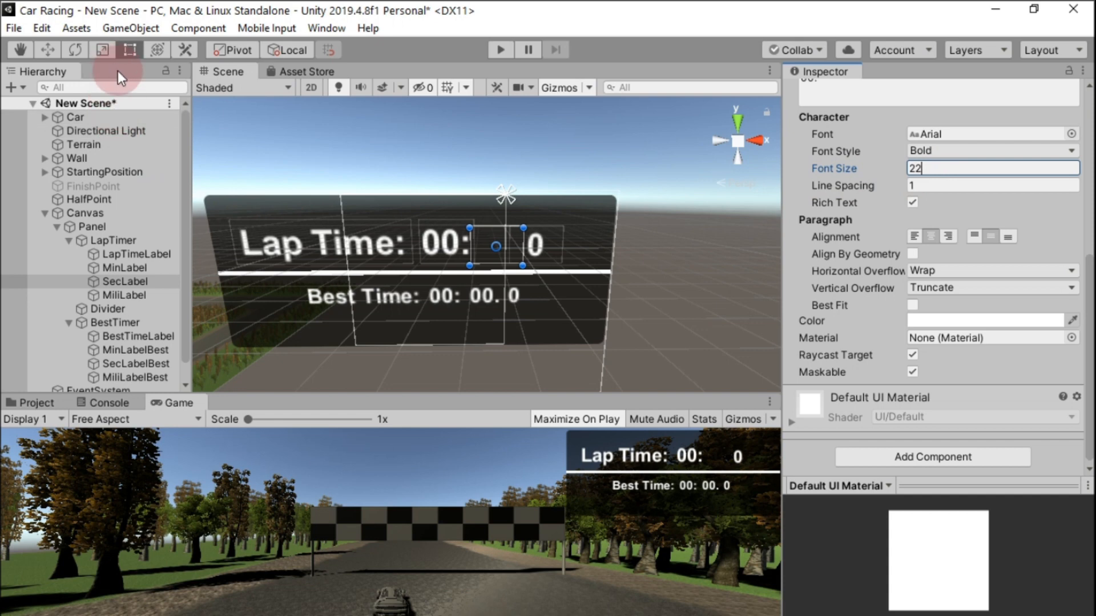
pyautogui.moveTo(522, 228); pyautogui.dragTo(531, 216)
# Set MiliLabel's font size to 22 and enlarge its text box toward the upper right to fit the digit
pyautogui.click(549, 234)
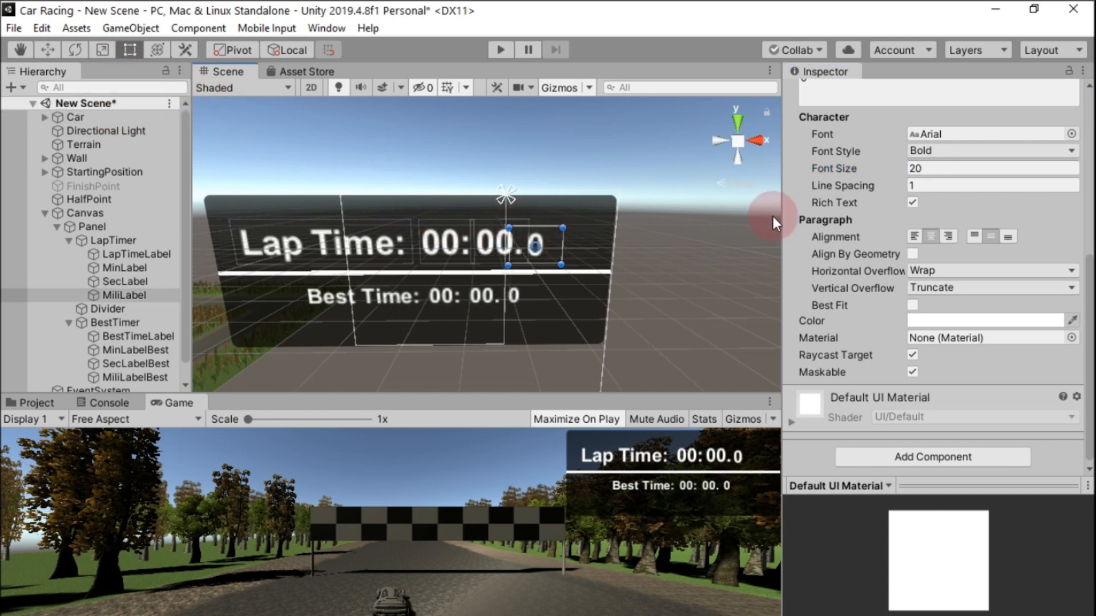
pyautogui.click(939, 167)
pyautogui.press('BackSpace')
pyautogui.write('2')
pyautogui.moveTo(563, 229); pyautogui.dragTo(573, 224)
# Shift MiliLabel, SecLabel, MinLabel and LapTimeLabel right along the X axis to space the lap time row evenly
pyautogui.click(48, 50)
pyautogui.moveTo(605, 244); pyautogui.dragTo(625, 235)
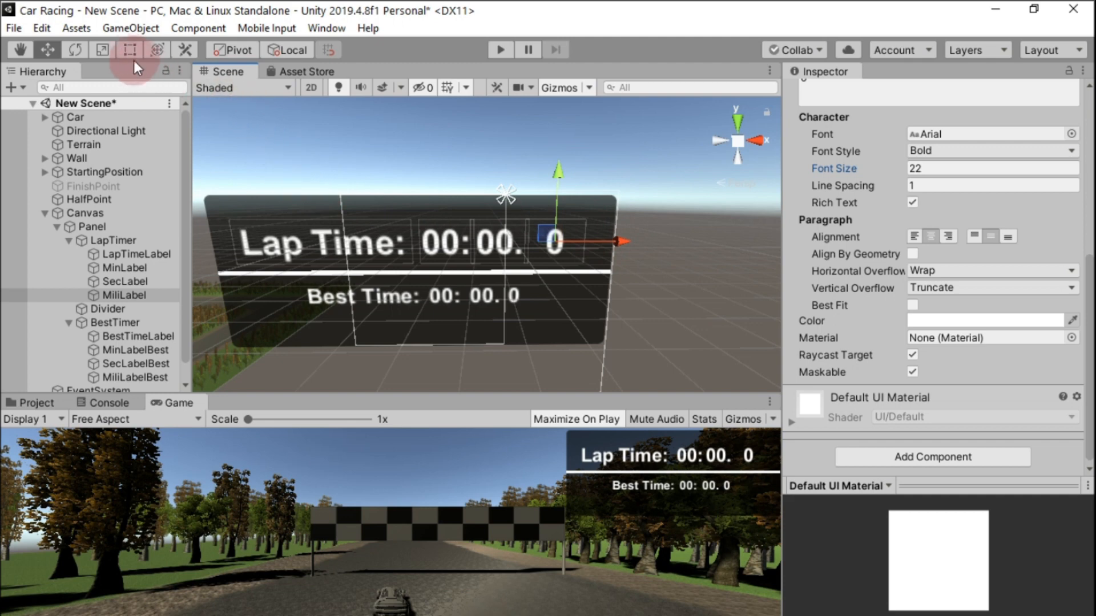
pyautogui.click(495, 225)
pyautogui.moveTo(561, 242); pyautogui.dragTo(523, 240)
pyautogui.click(459, 231)
pyautogui.click(297, 245)
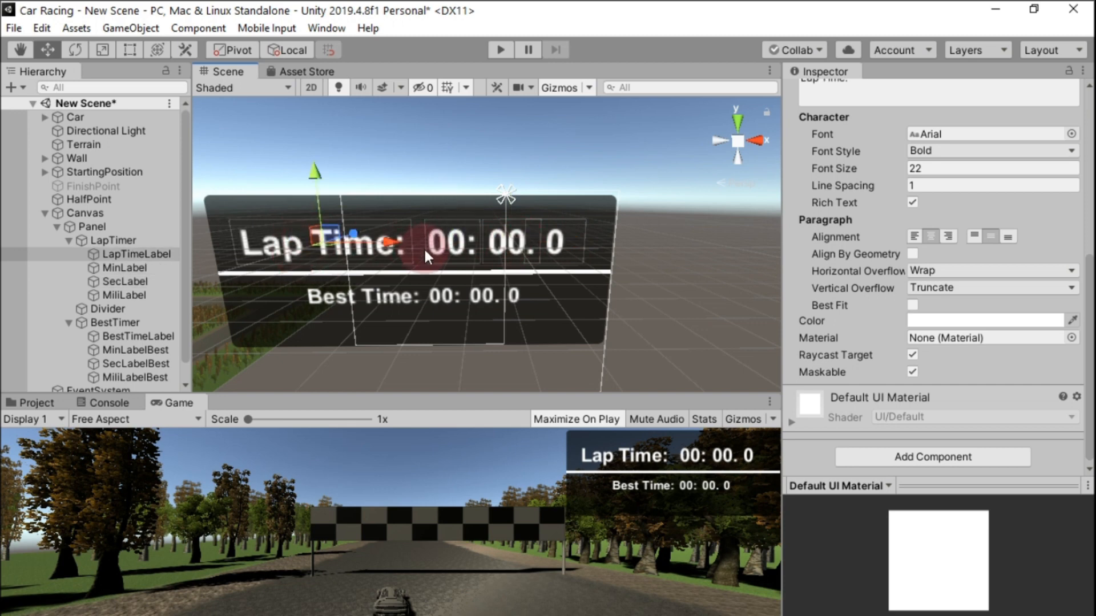
pyautogui.moveTo(394, 242); pyautogui.dragTo(398, 238)
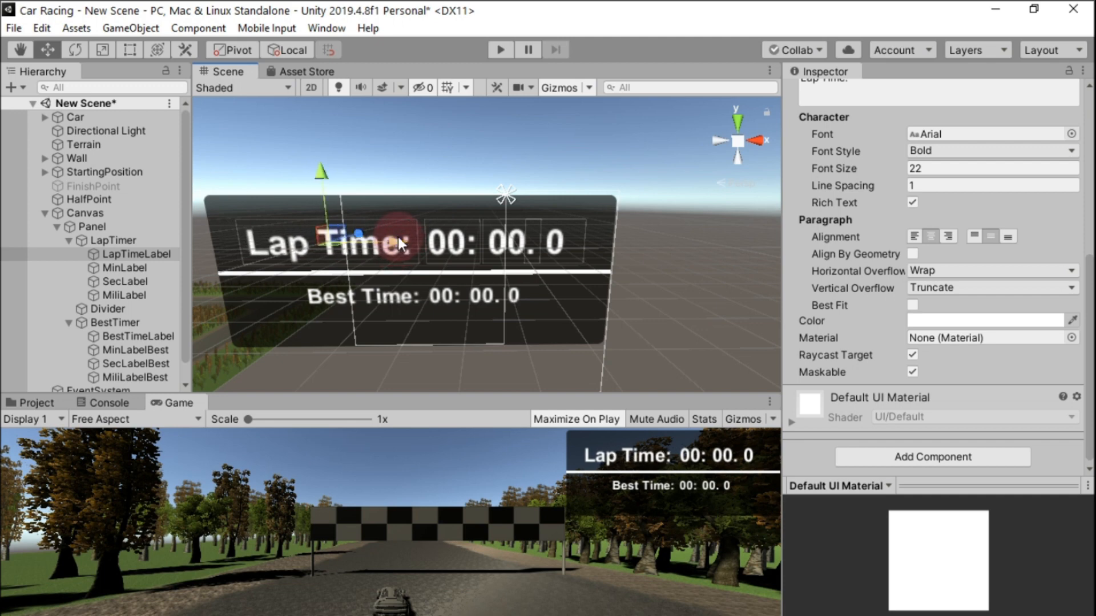
# Set BestTimeLabel's font size to 22 and extend its text box to the upper right and lower left to fit the text
pyautogui.click(321, 303)
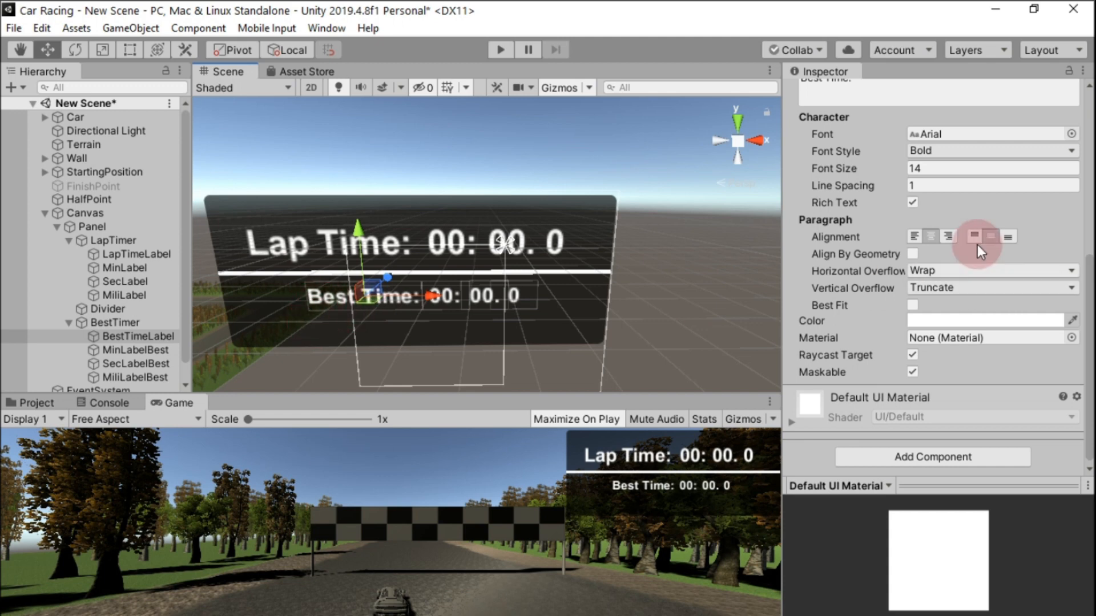
pyautogui.click(946, 170)
pyautogui.write('22')
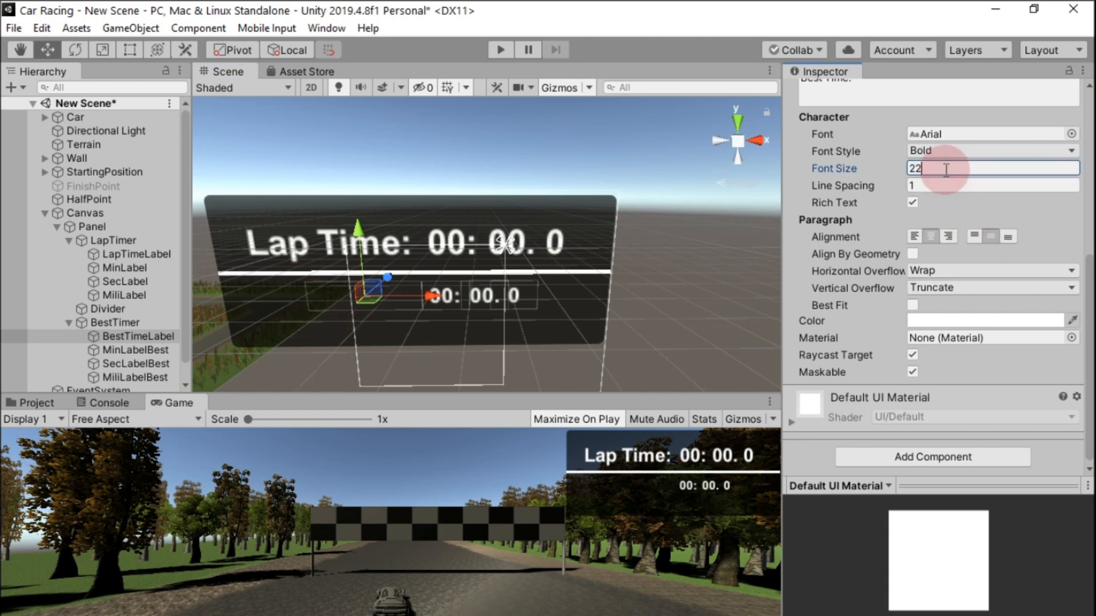
pyautogui.click(368, 316)
pyautogui.click(130, 51)
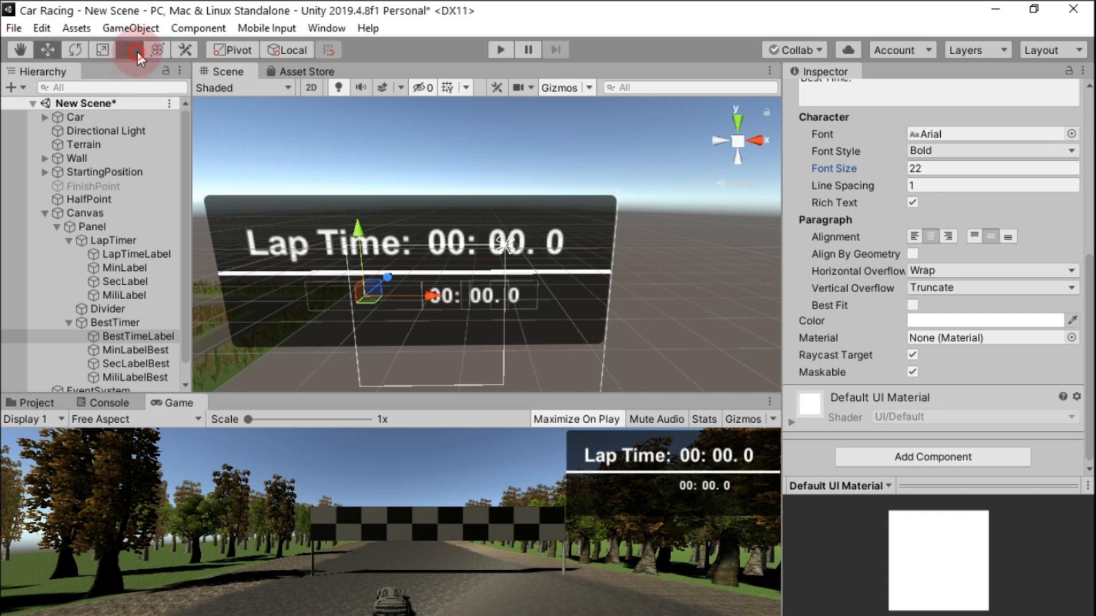
pyautogui.moveTo(430, 283); pyautogui.dragTo(432, 275)
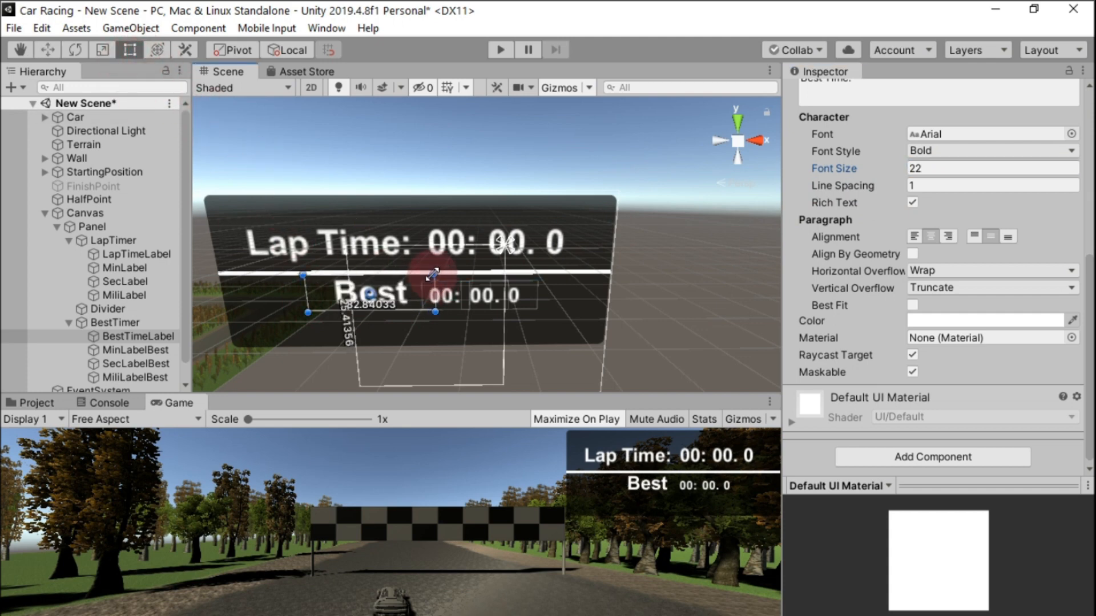
pyautogui.moveTo(308, 312); pyautogui.dragTo(262, 317)
# Move BestTimeLabel down and left, below the divider and roughly under the Lap Time text
pyautogui.click(49, 50)
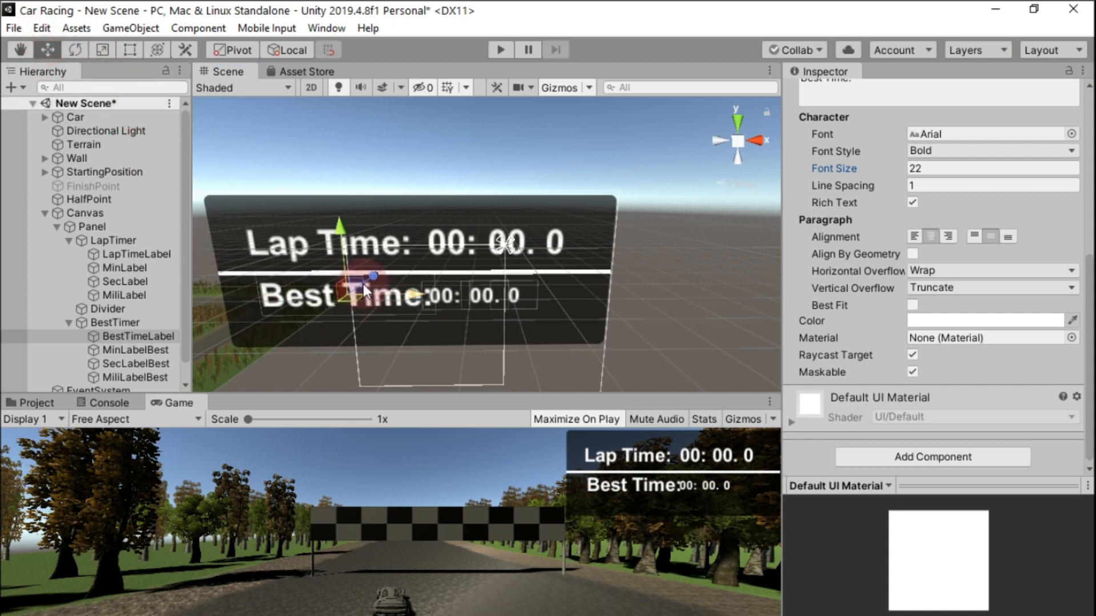
pyautogui.moveTo(338, 229); pyautogui.dragTo(330, 247)
pyautogui.moveTo(412, 315); pyautogui.dragTo(395, 310)
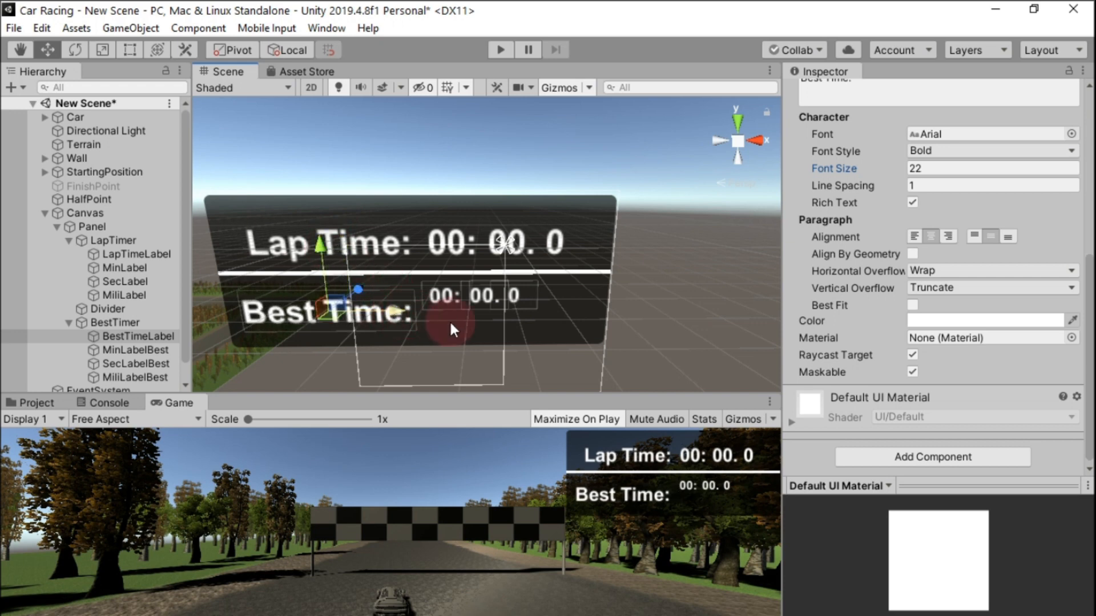
# Set MinLabelBest's font size to 22 and extend its text box downward and slightly right to fit the digits
pyautogui.click(444, 306)
pyautogui.click(444, 307)
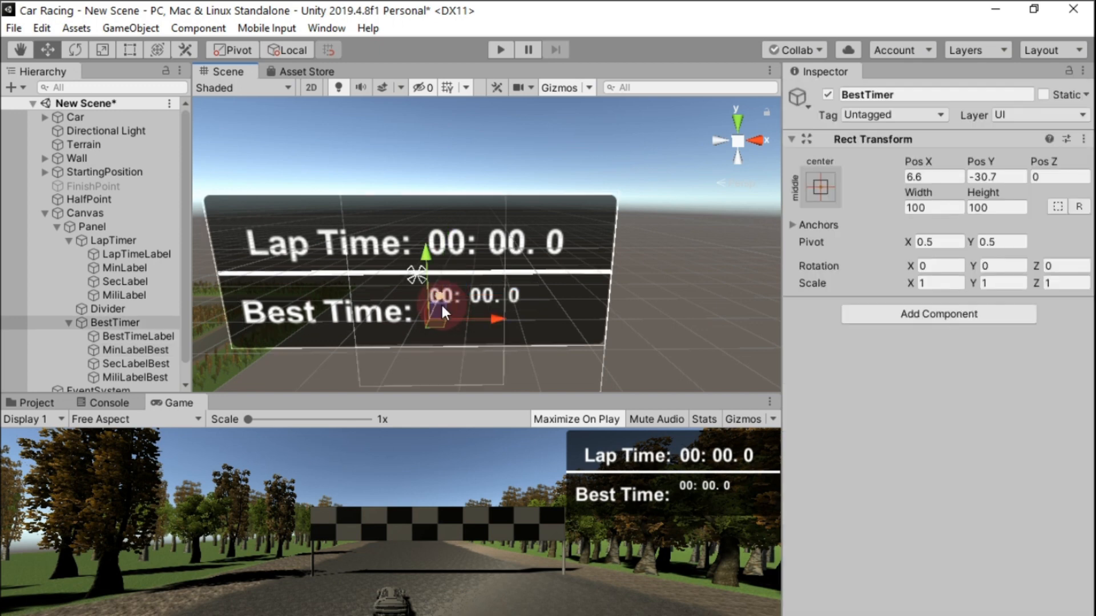
pyautogui.click(131, 50)
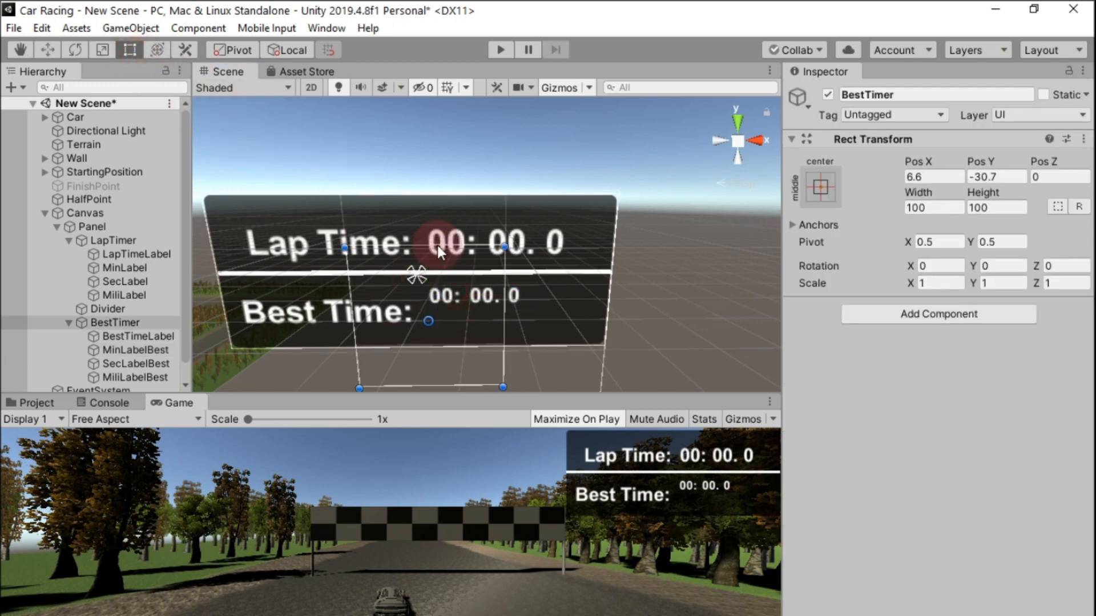
pyautogui.click(149, 349)
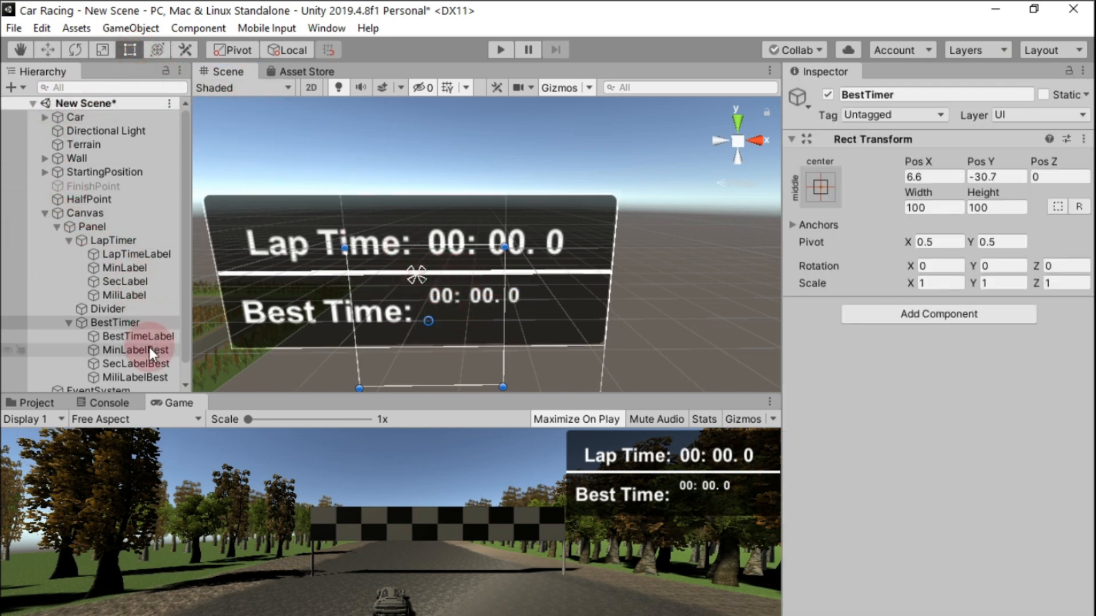
pyautogui.scroll(-5, 936, 422)
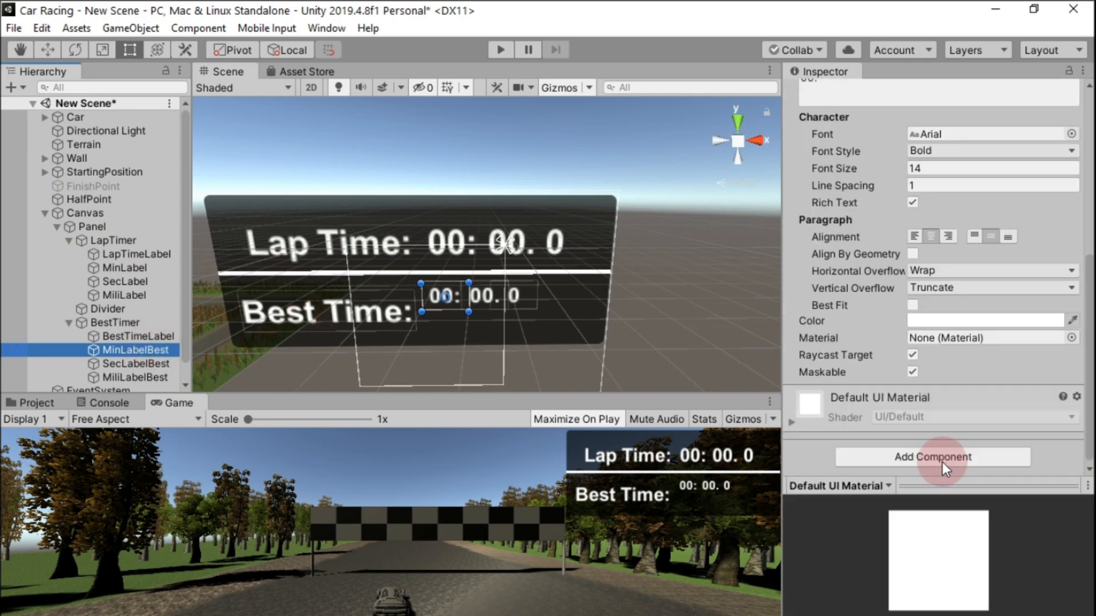
pyautogui.click(950, 168)
pyautogui.write('11')
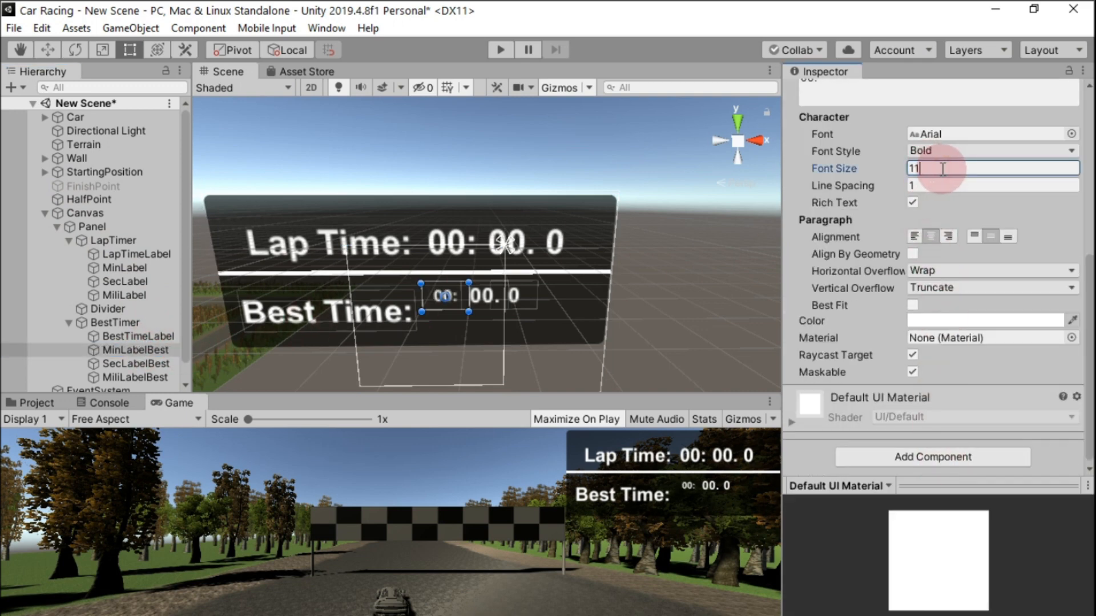
pyautogui.press('BackSpace')
pyautogui.press('BackSpace')
pyautogui.write('22')
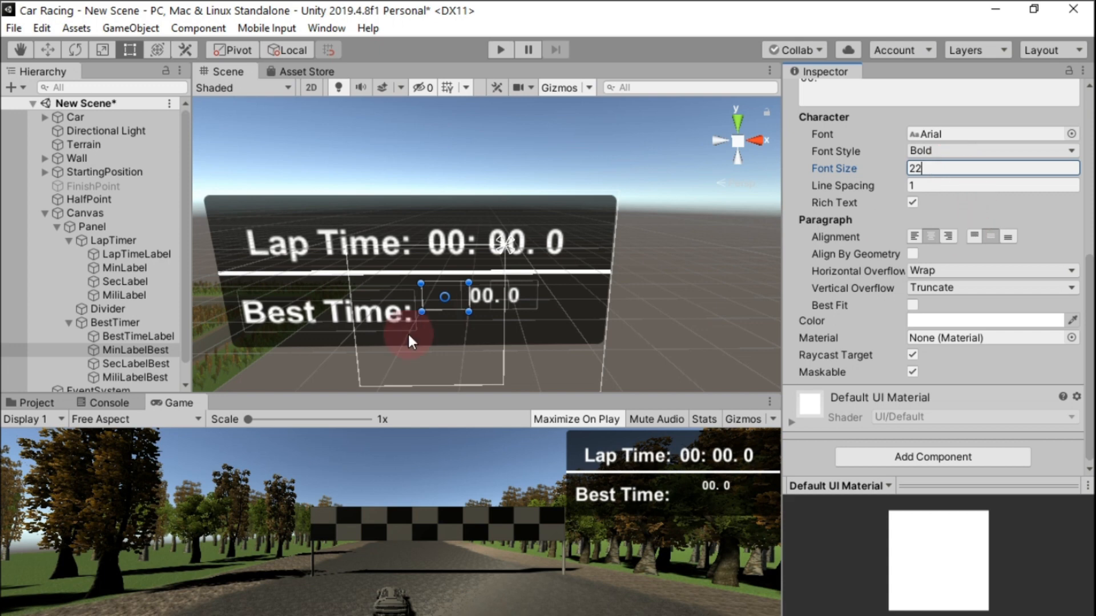
pyautogui.moveTo(463, 314); pyautogui.dragTo(465, 319)
# Move MinLabelBest down into the Best Time row and align it beneath the lap time's minutes
pyautogui.click(48, 50)
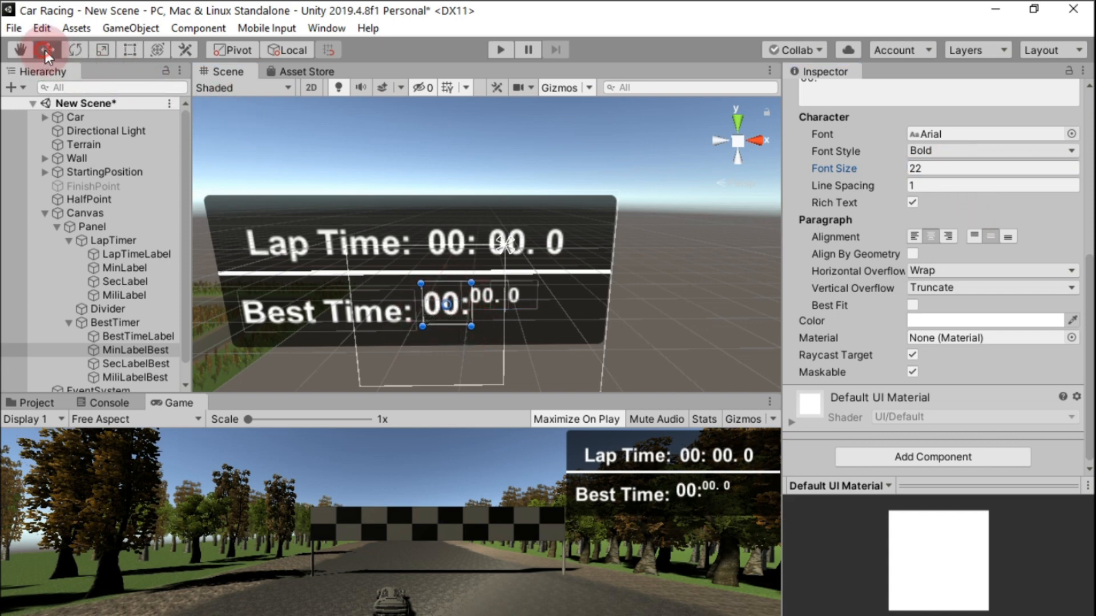
pyautogui.moveTo(440, 233); pyautogui.dragTo(440, 235)
pyautogui.moveTo(463, 303); pyautogui.dragTo(450, 303)
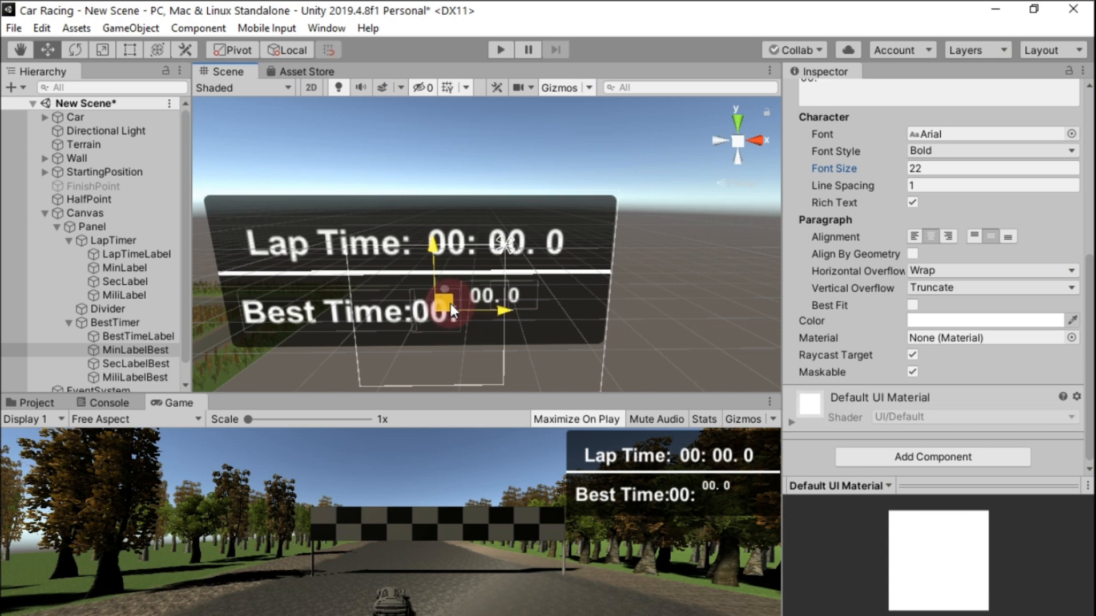
pyautogui.moveTo(488, 306); pyautogui.dragTo(513, 305)
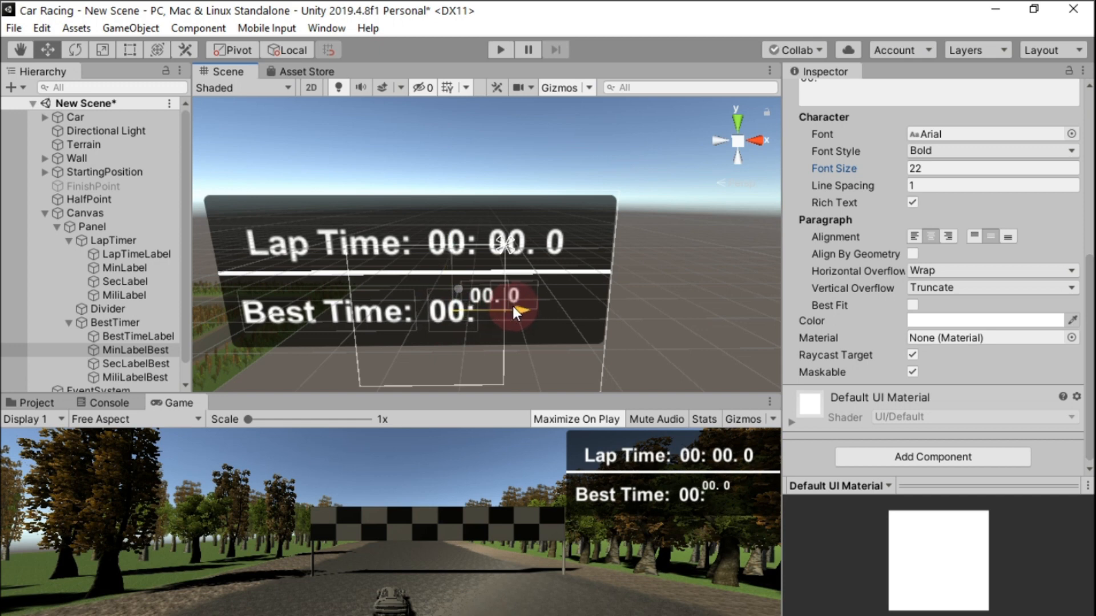
pyautogui.moveTo(513, 306); pyautogui.dragTo(515, 301)
# Move SecLabelBest down along the Y axis into the Best Time row
pyautogui.click(490, 287)
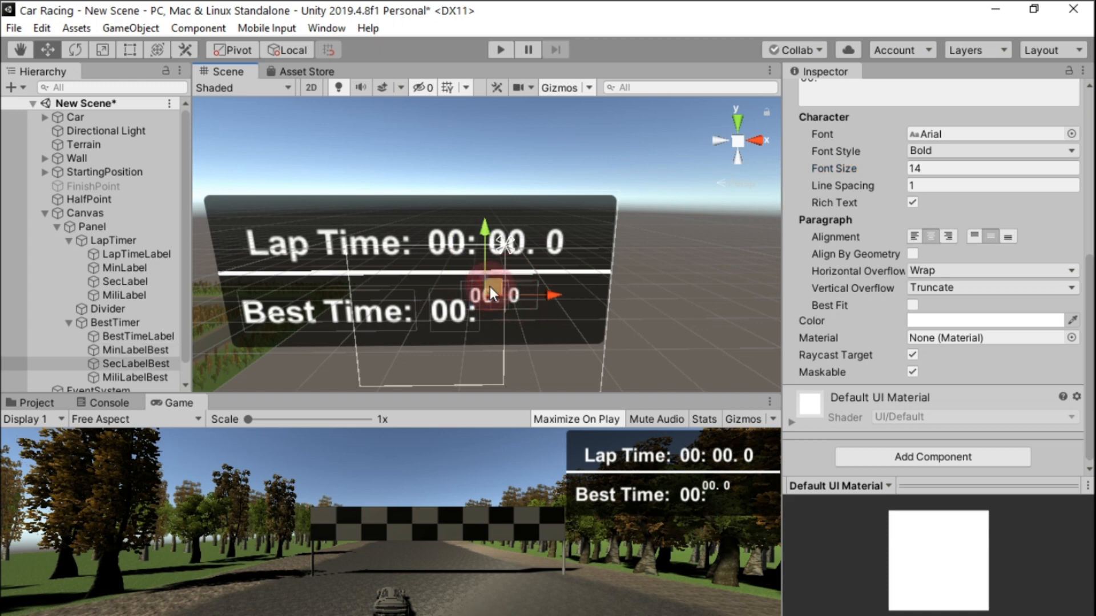
pyautogui.click(474, 291)
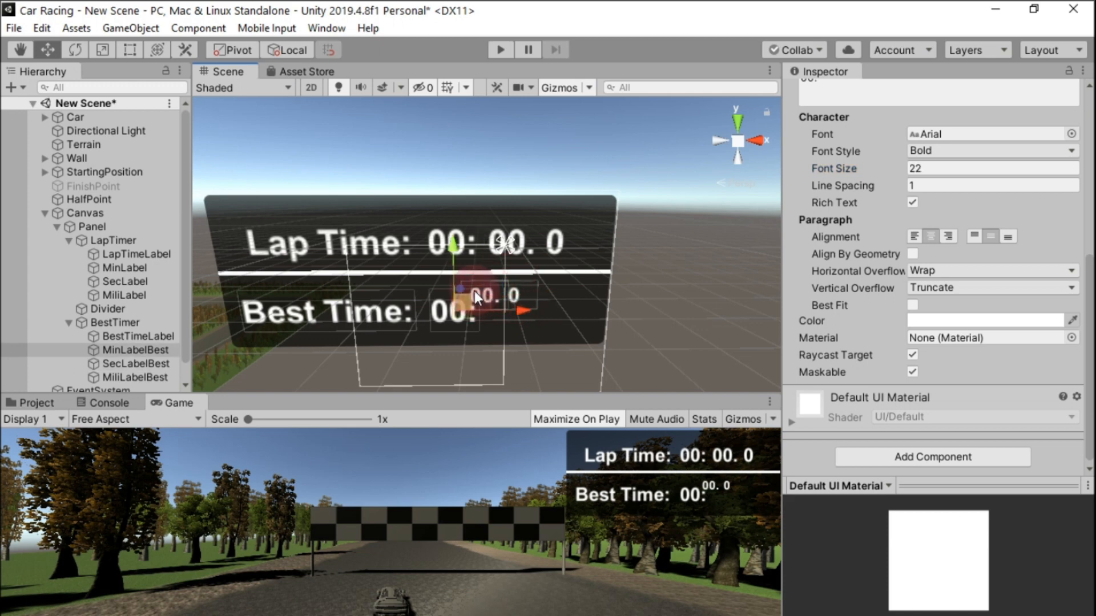
pyautogui.click(145, 365)
pyautogui.moveTo(490, 230); pyautogui.dragTo(485, 244)
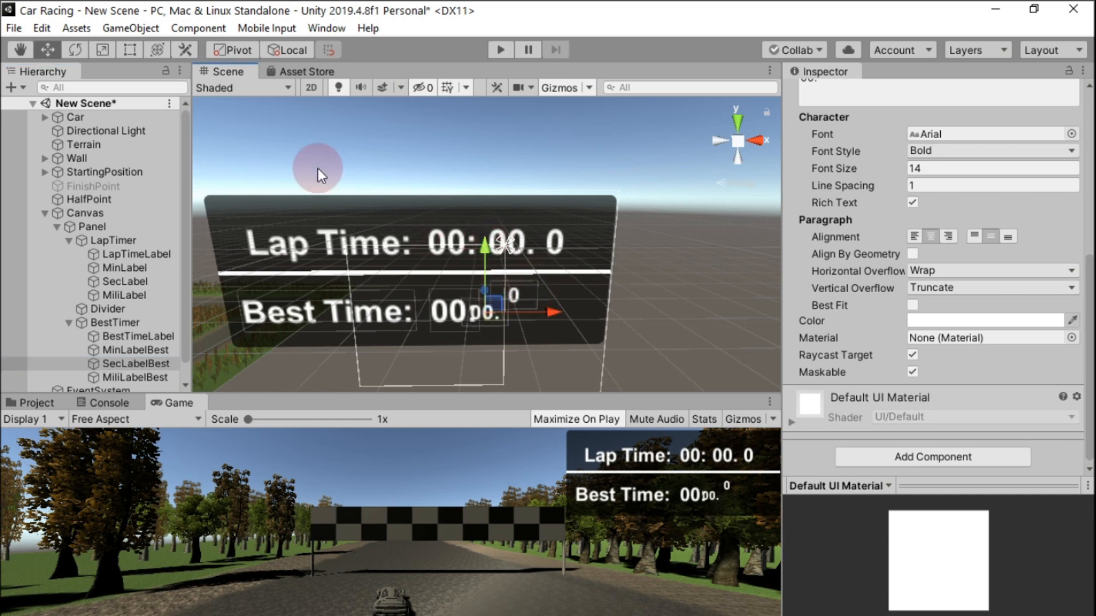
# Set SecLabelBest's font size to 22 and extend its text box toward the upper right to fit the digits
pyautogui.click(141, 50)
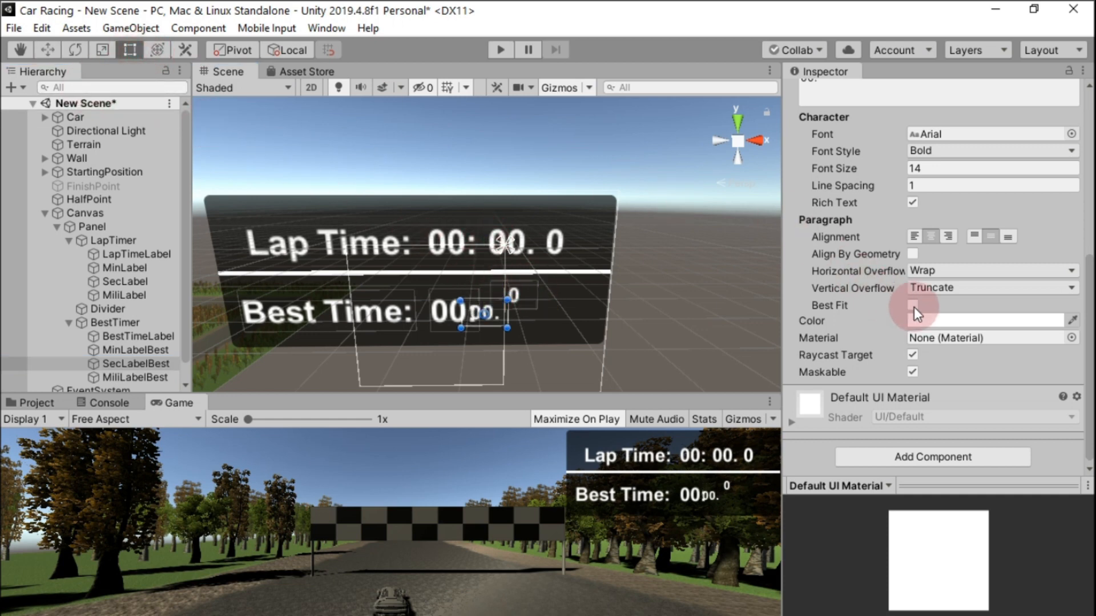
pyautogui.click(936, 167)
pyautogui.write('22')
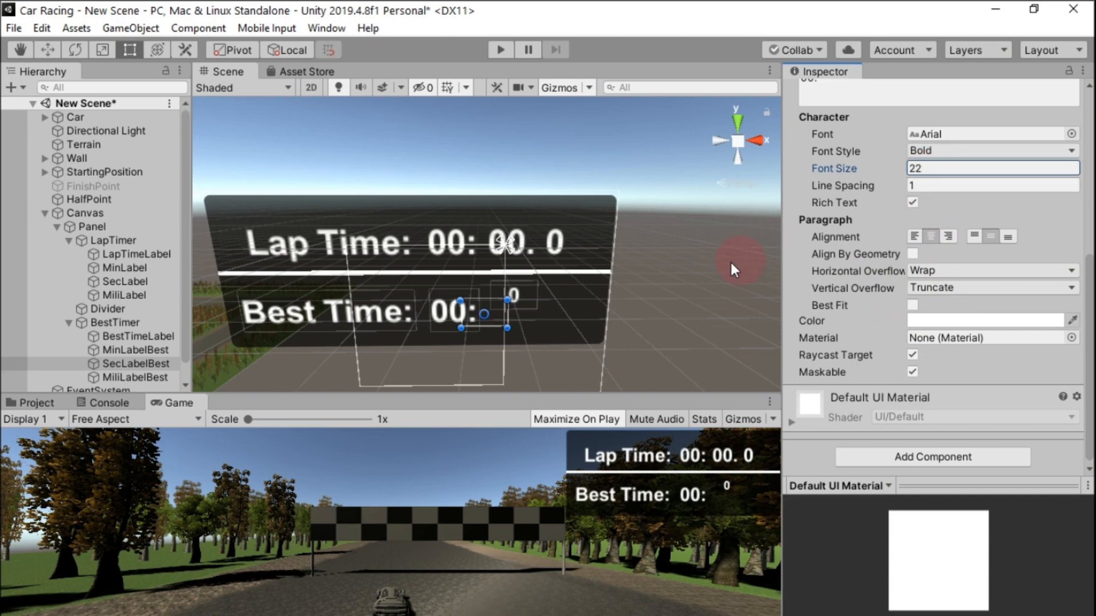
pyautogui.moveTo(507, 303); pyautogui.dragTo(514, 294)
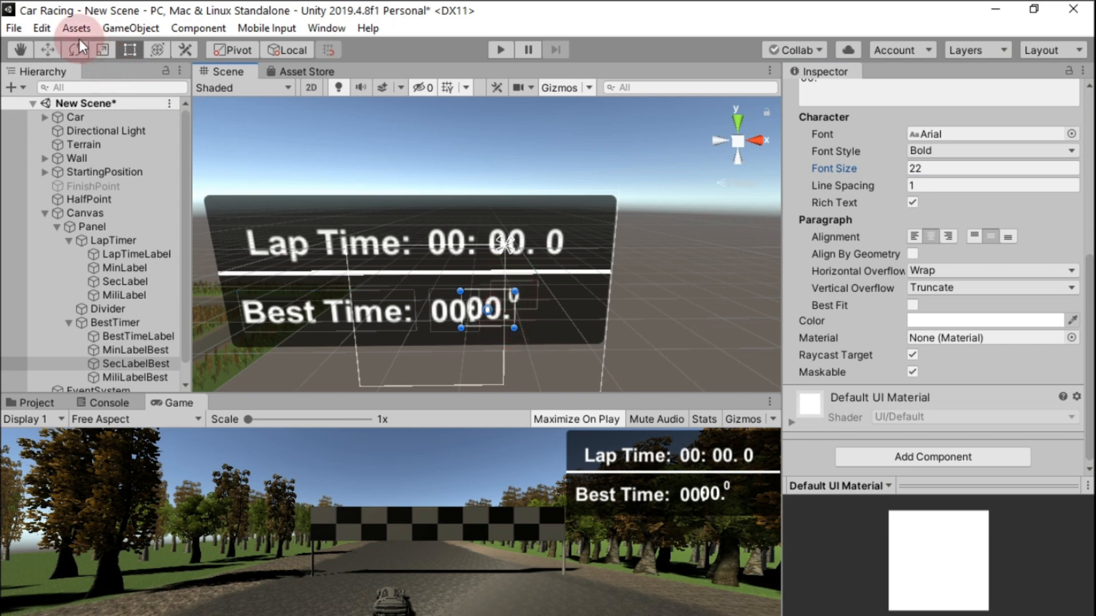
# Move MiliLabelBest down along the Y axis to line up with the Best Time row
pyautogui.click(52, 51)
pyautogui.click(529, 293)
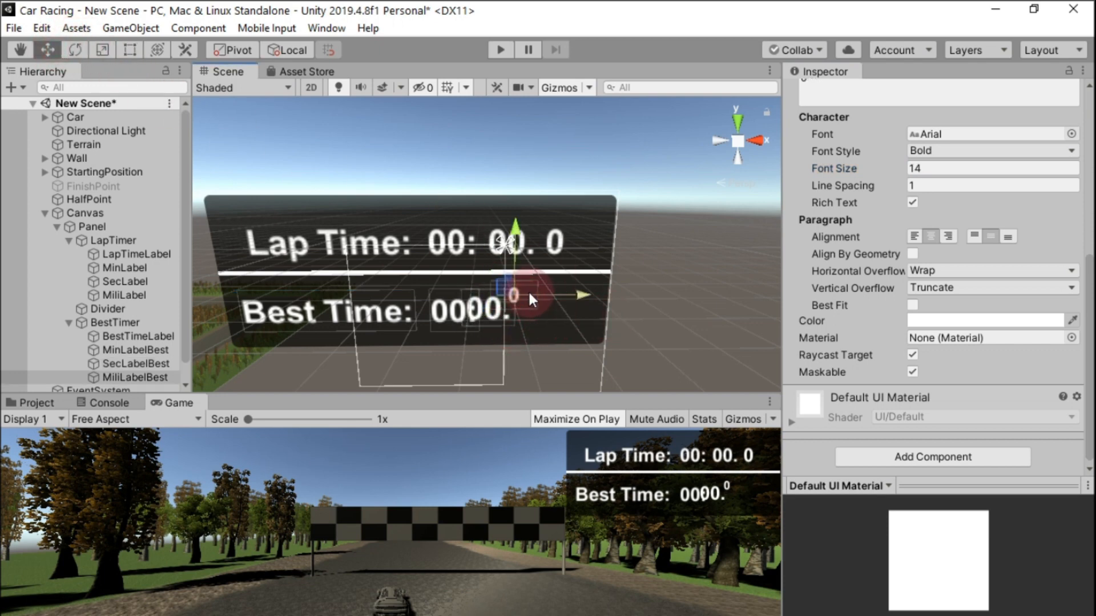
pyautogui.moveTo(521, 242); pyautogui.dragTo(515, 249)
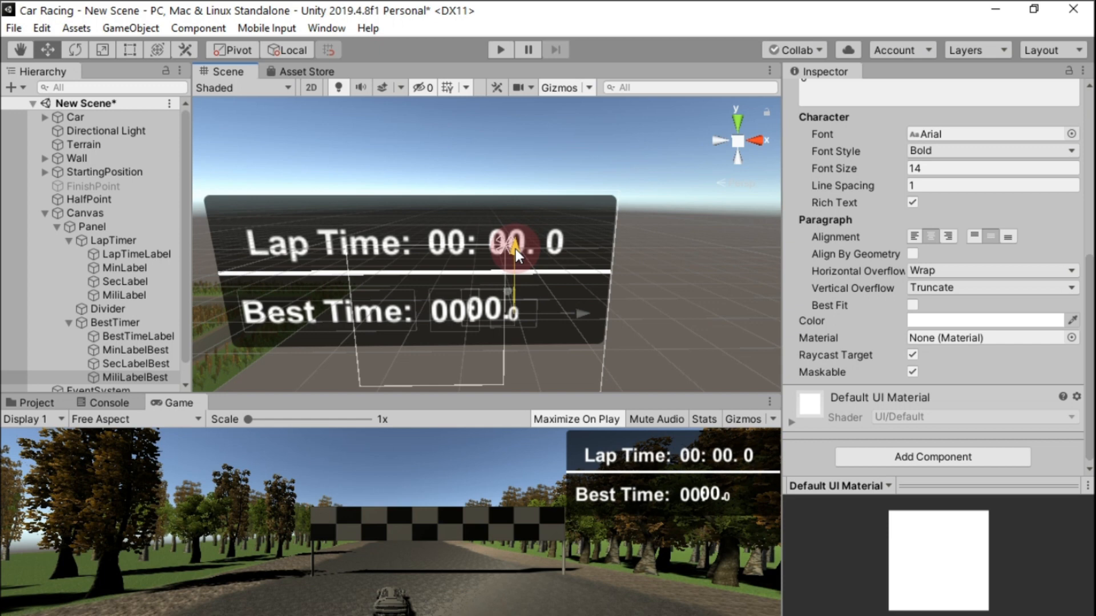
# Set MiliLabelBest's font size to 22 and enlarge its text box toward the upper right to fit the digit
pyautogui.click(941, 167)
pyautogui.write('22')
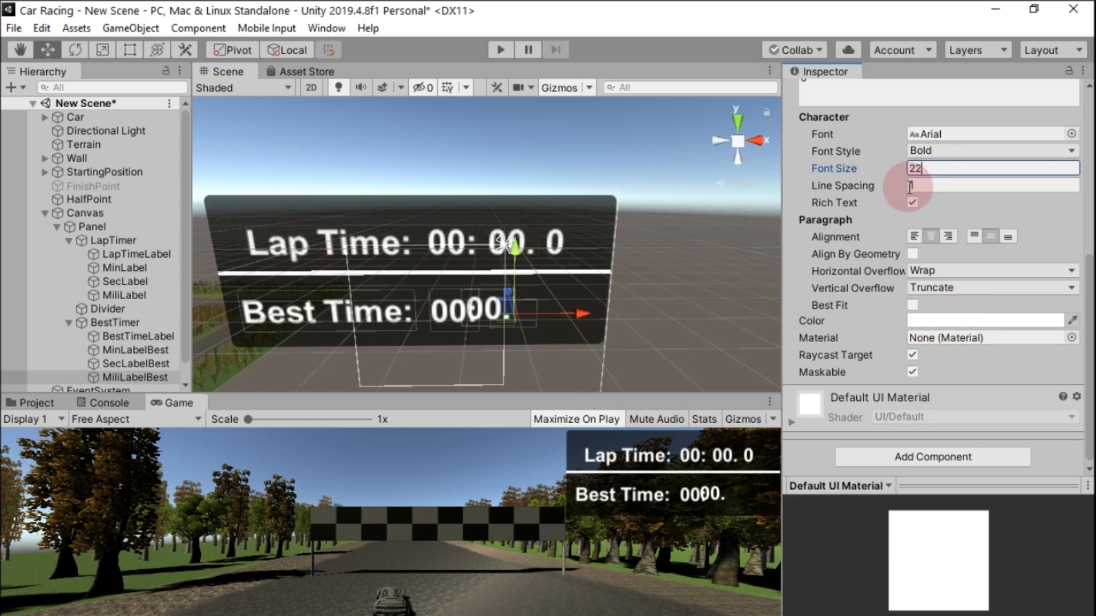
pyautogui.click(531, 300)
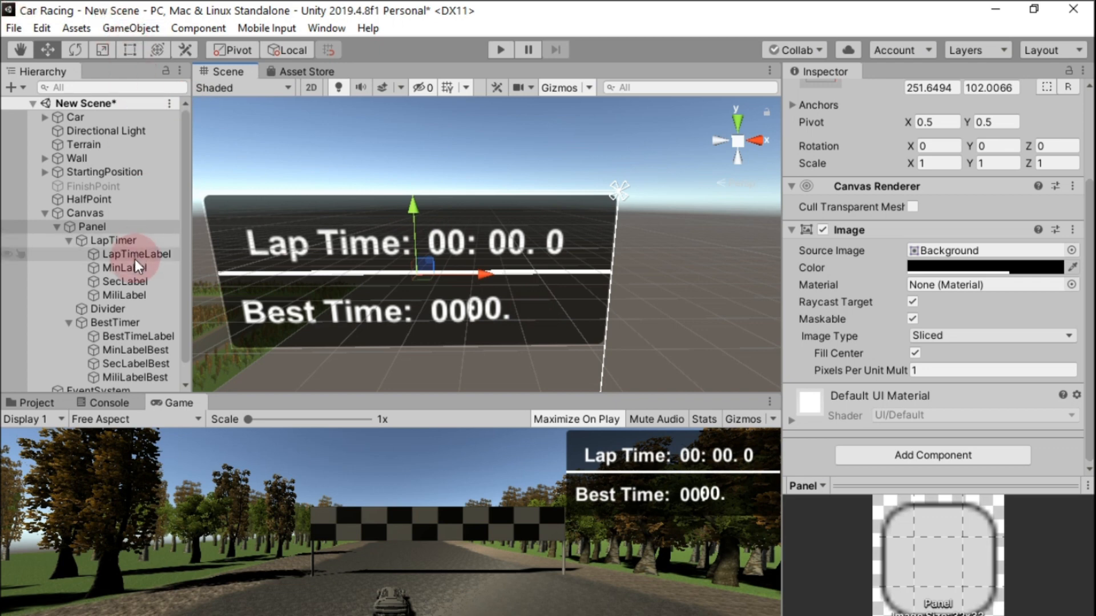
pyautogui.click(135, 377)
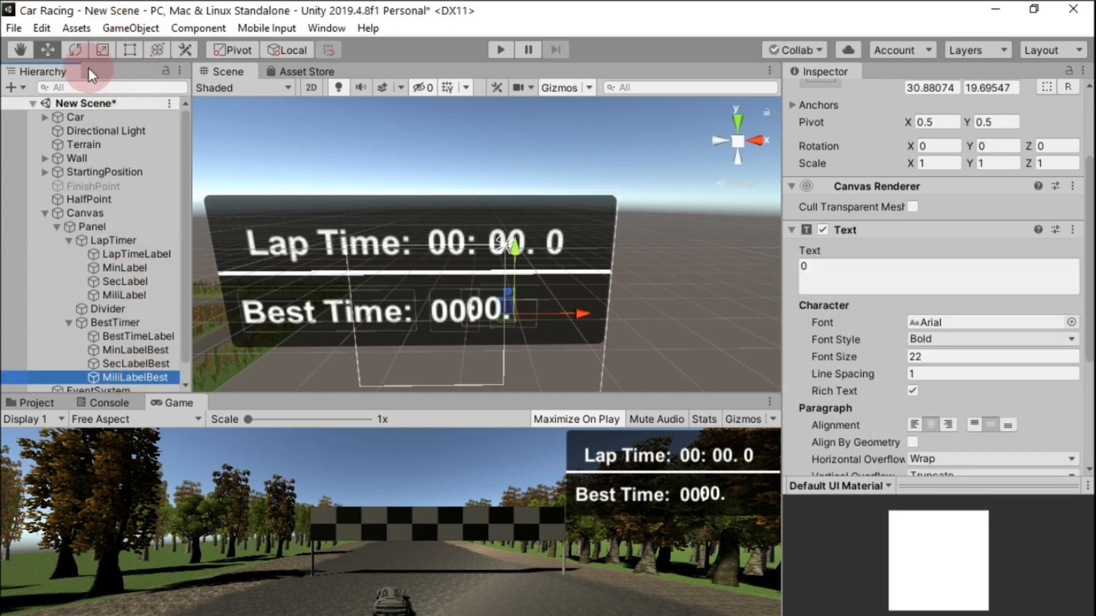
pyautogui.click(129, 50)
pyautogui.moveTo(537, 298); pyautogui.dragTo(548, 289)
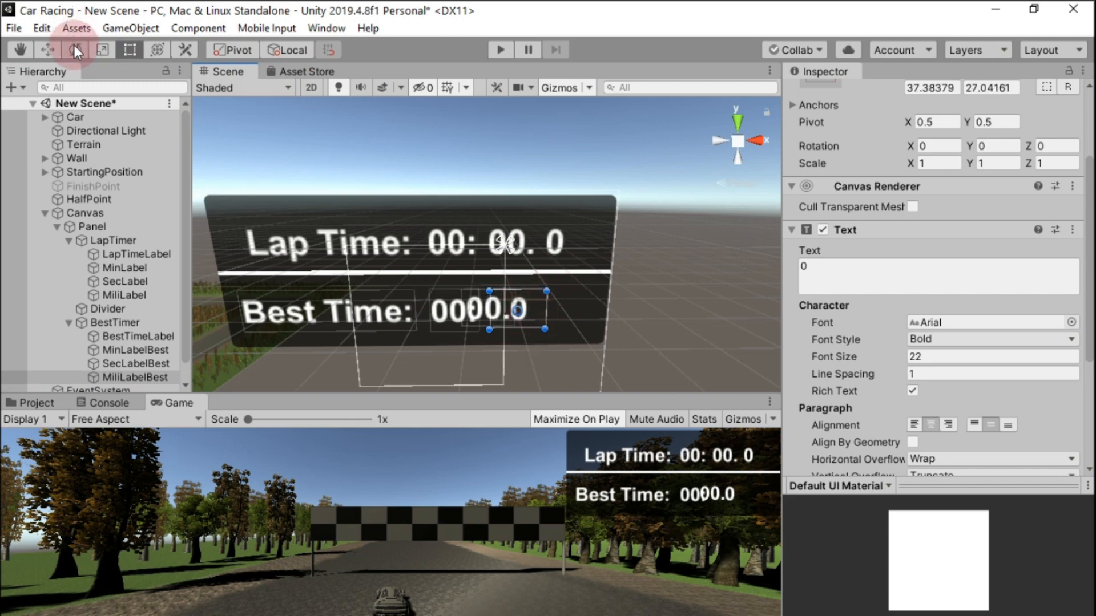
# Shift MiliLabelBest, SecLabelBest and MinLabelBest right along the X axis to match the spacing of the lap time digits
pyautogui.click(48, 49)
pyautogui.moveTo(597, 310); pyautogui.dragTo(629, 309)
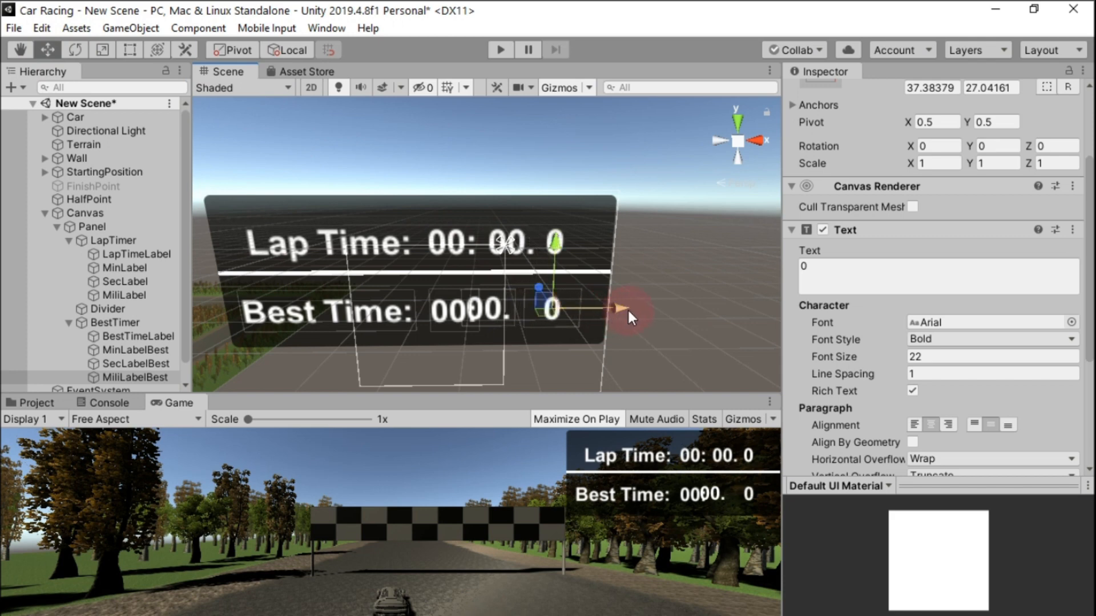
pyautogui.click(148, 364)
pyautogui.moveTo(564, 308); pyautogui.dragTo(529, 311)
pyautogui.click(443, 309)
pyautogui.click(447, 304)
pyautogui.click(532, 292)
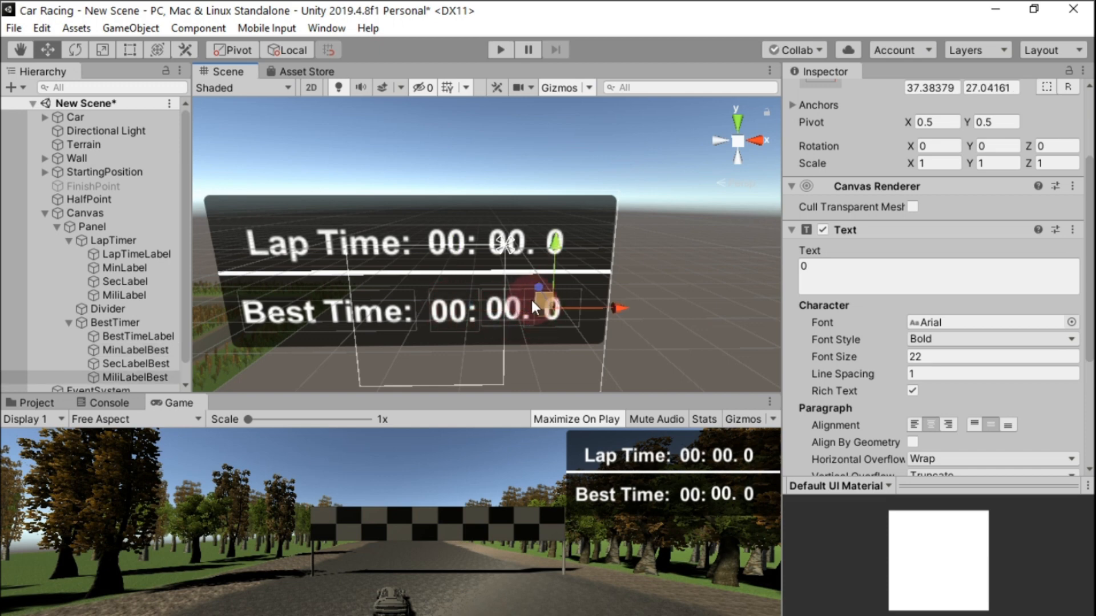
pyautogui.click(512, 301)
pyautogui.moveTo(563, 309); pyautogui.dragTo(521, 307)
pyautogui.click(460, 309)
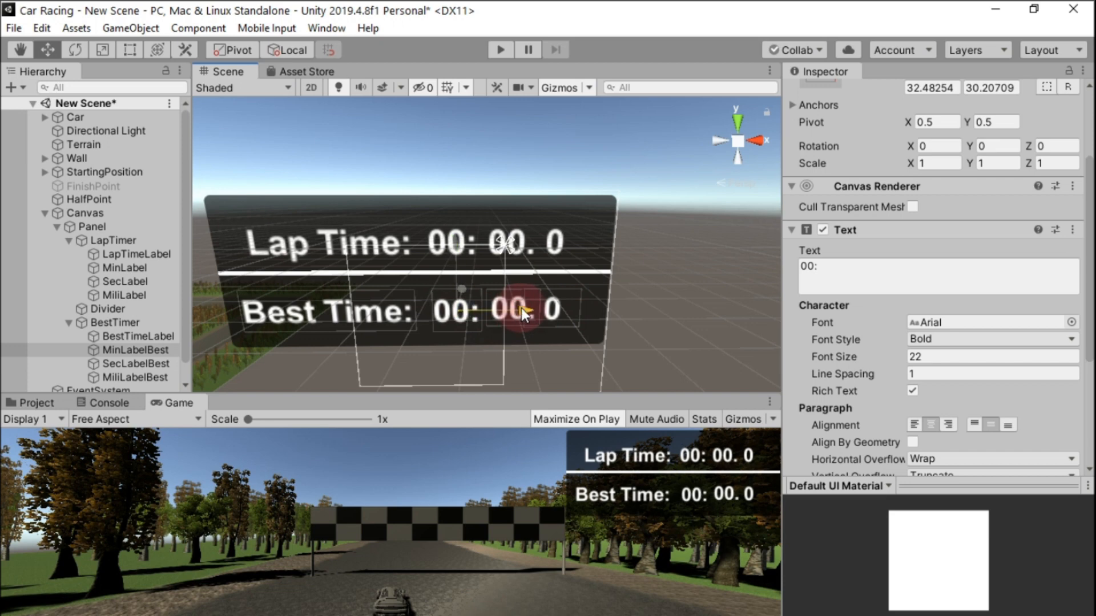
pyautogui.moveTo(521, 307); pyautogui.dragTo(522, 307)
# Run the game, drive the car forward through the start gate to check the timer panel, and stop play mode
pyautogui.click(506, 49)
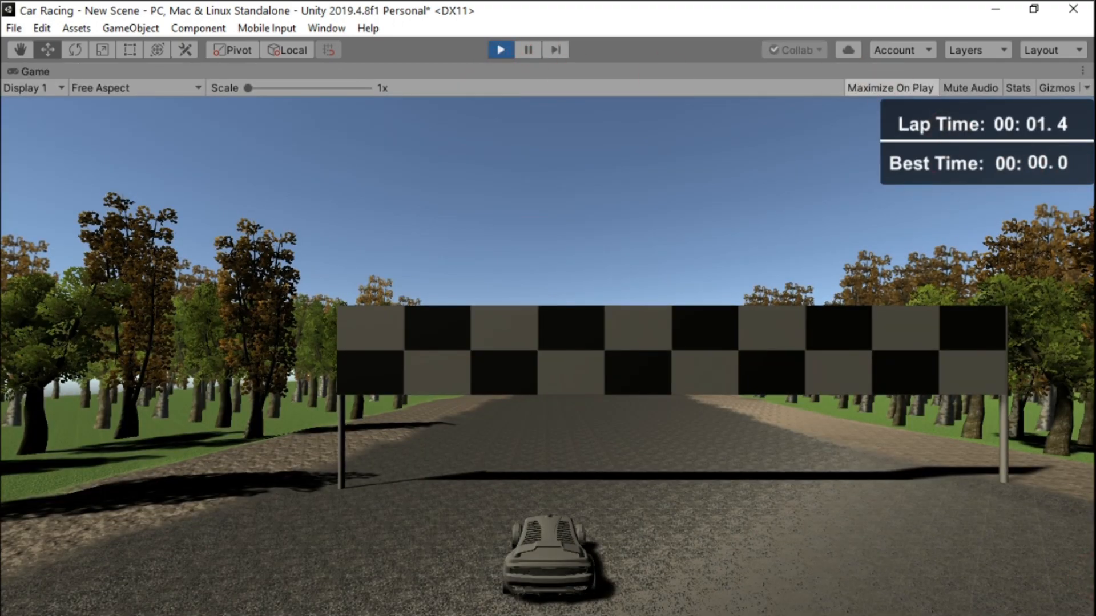
pyautogui.press('w')
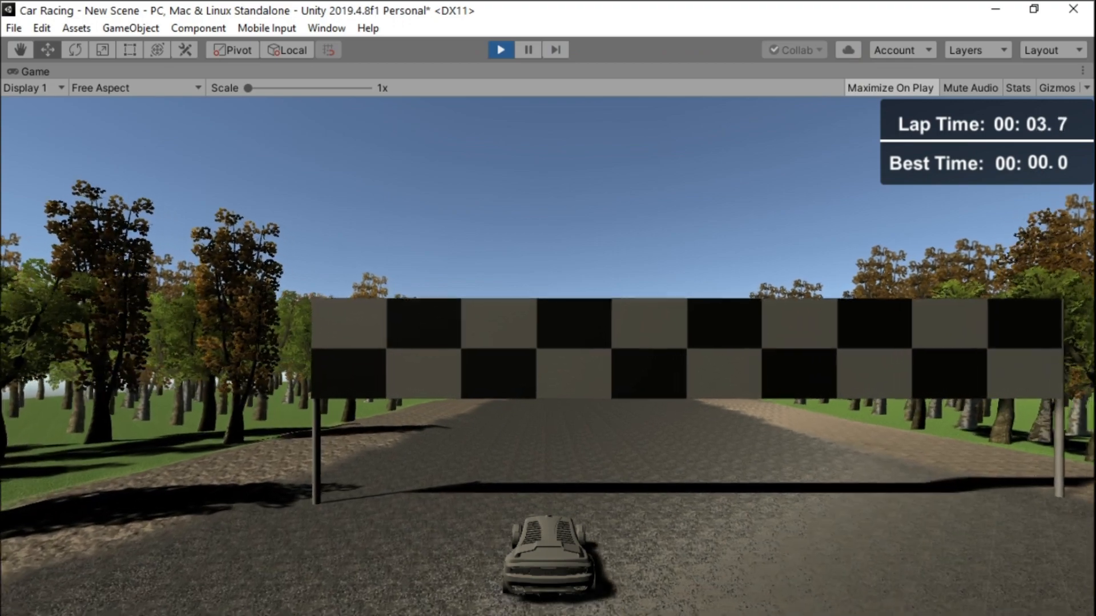
pyautogui.press('w')
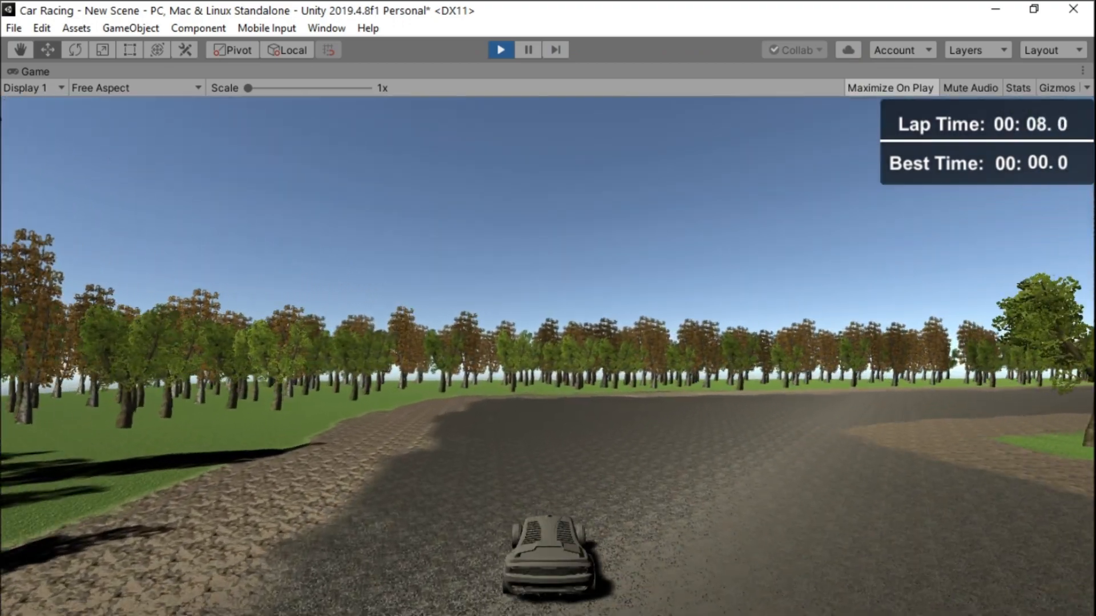
pyautogui.click(500, 50)
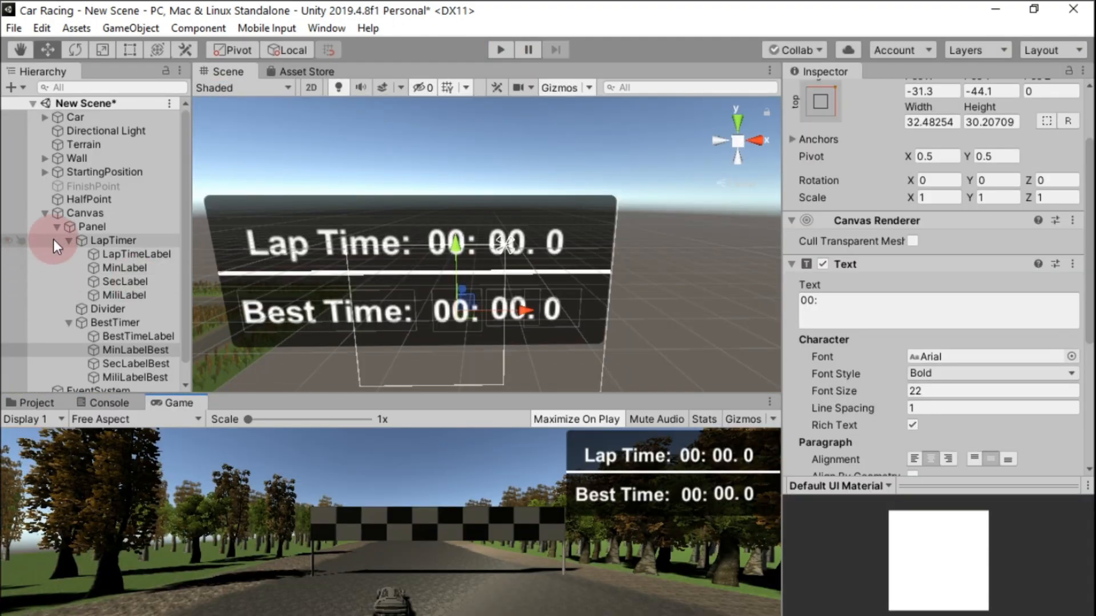
# Collapse the LapTimer, BestTimer and Panel objects in the scene hierarchy
pyautogui.click(45, 213)
pyautogui.click(44, 213)
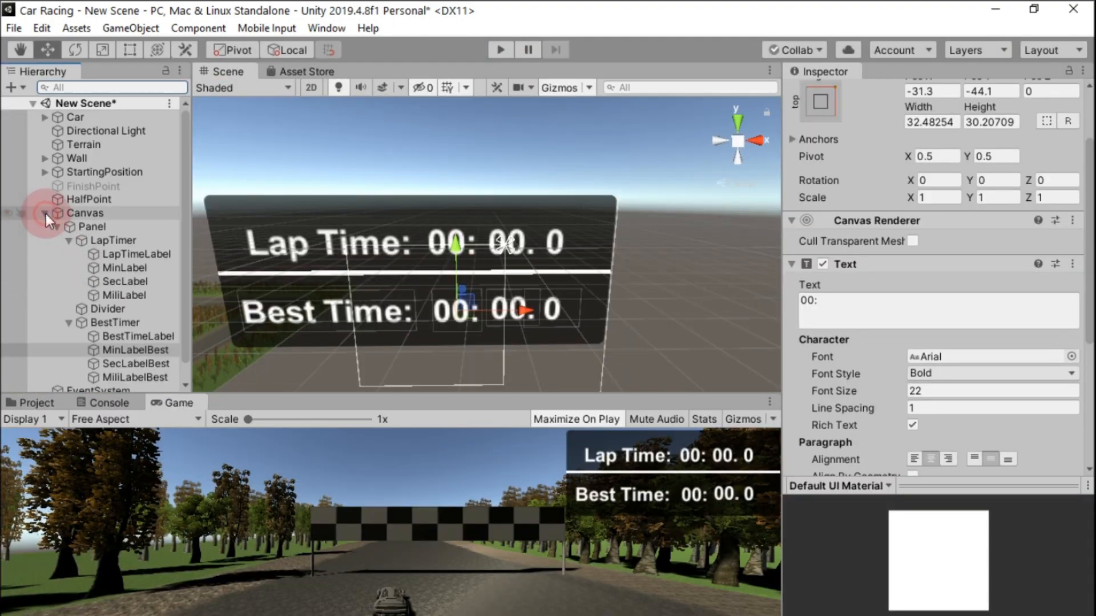
pyautogui.click(69, 241)
pyautogui.click(69, 267)
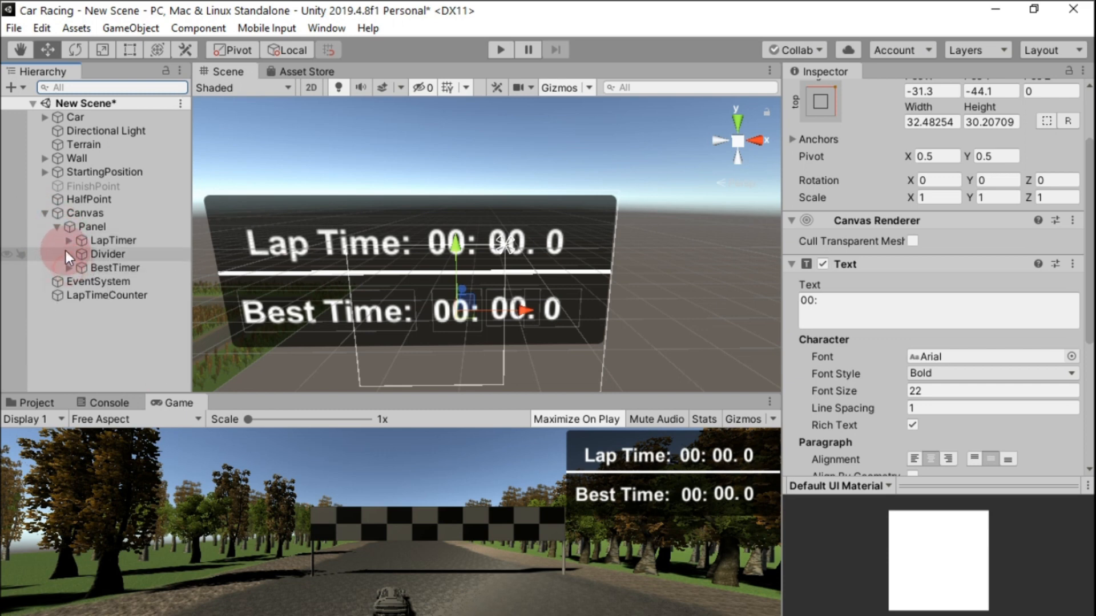
pyautogui.click(57, 227)
pyautogui.click(82, 224)
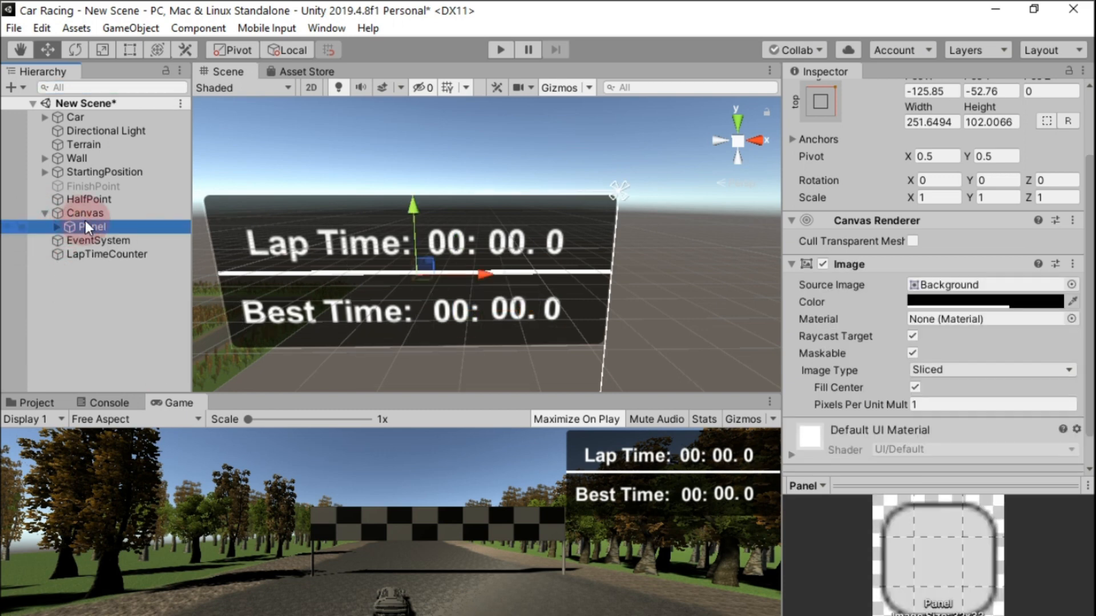
# Add a UI Text object as a child of the Canvas
pyautogui.click(102, 213)
pyautogui.rightClick(100, 214)
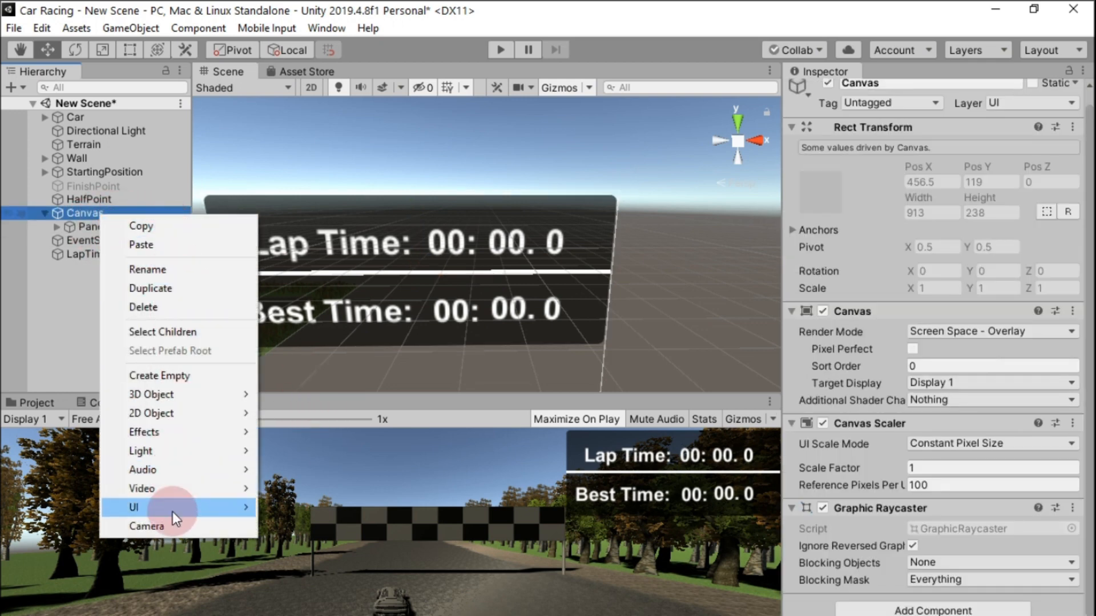
pyautogui.moveTo(172, 511)
pyautogui.click(330, 209)
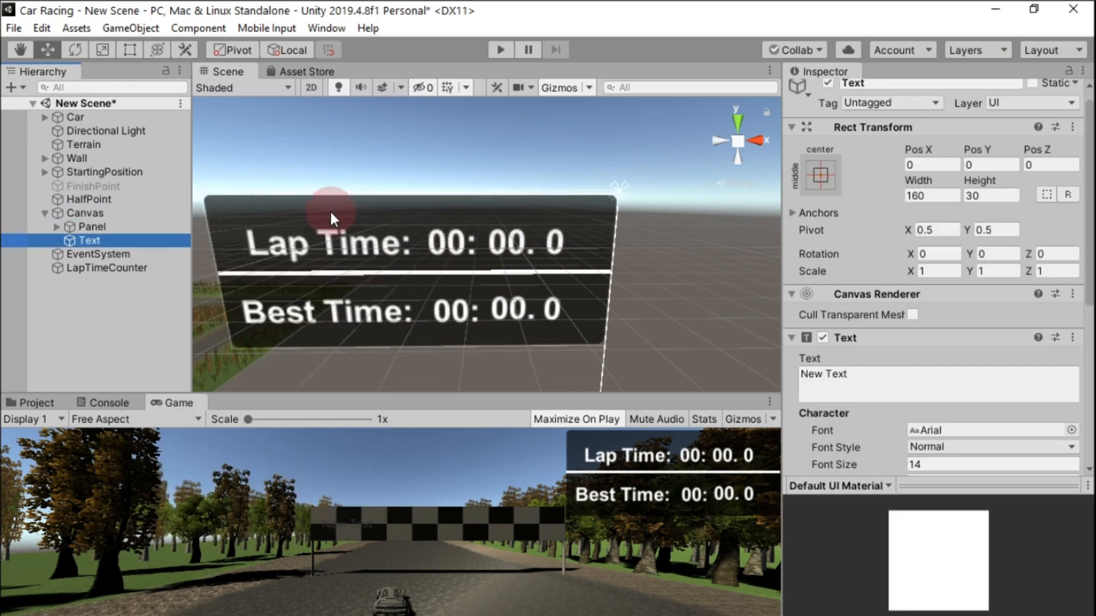
# Resize the new Text's rectangle to cover the whole Canvas, 913 wide and 238 high
pyautogui.doubleClick(132, 237)
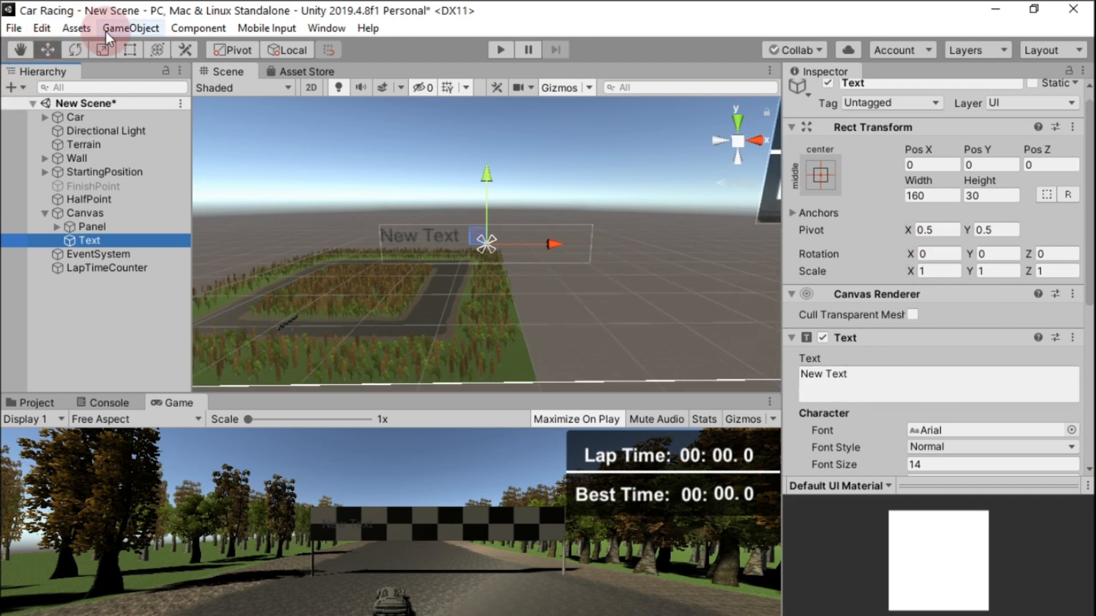
pyautogui.click(130, 50)
pyautogui.scroll(-3, 595, 317)
pyautogui.scroll(-3, 591, 317)
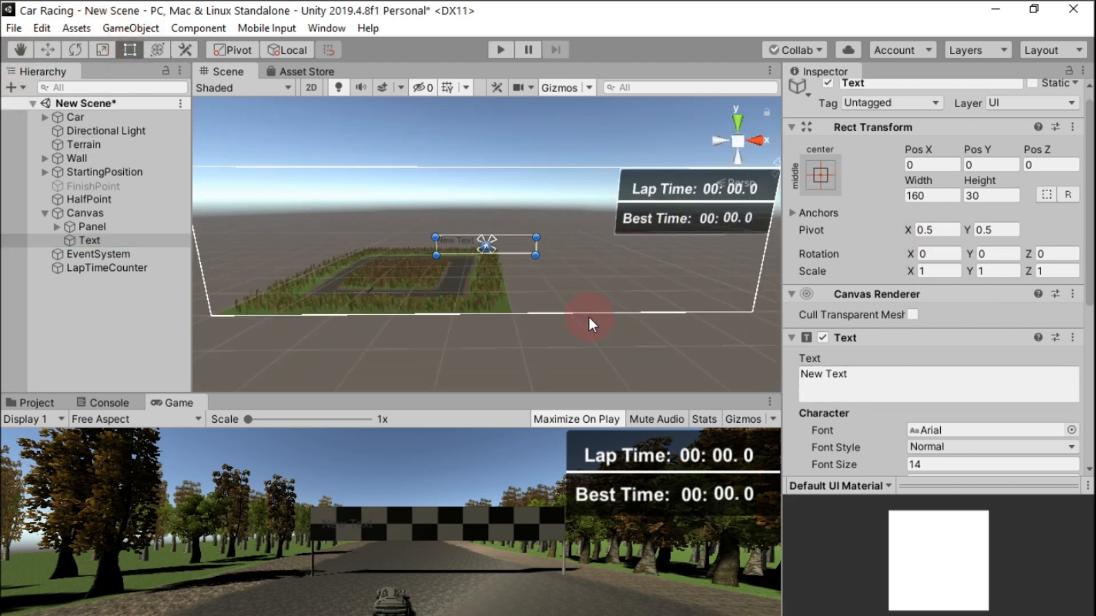
pyautogui.moveTo(436, 234); pyautogui.dragTo(217, 175)
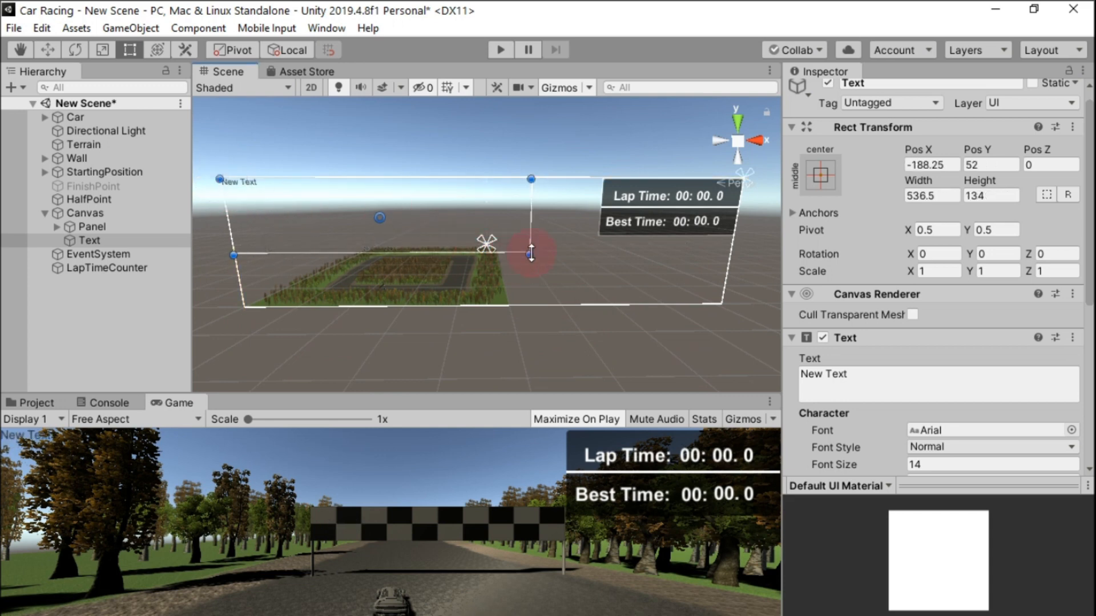
pyautogui.moveTo(529, 253); pyautogui.dragTo(717, 306)
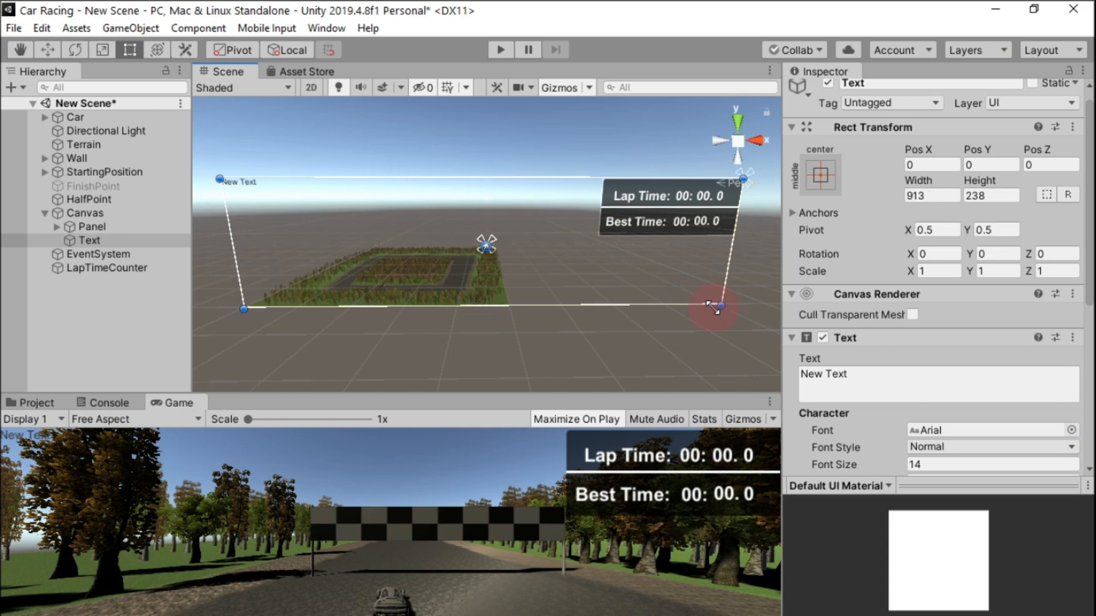
# Replace the new Text's content with 3
pyautogui.click(822, 174)
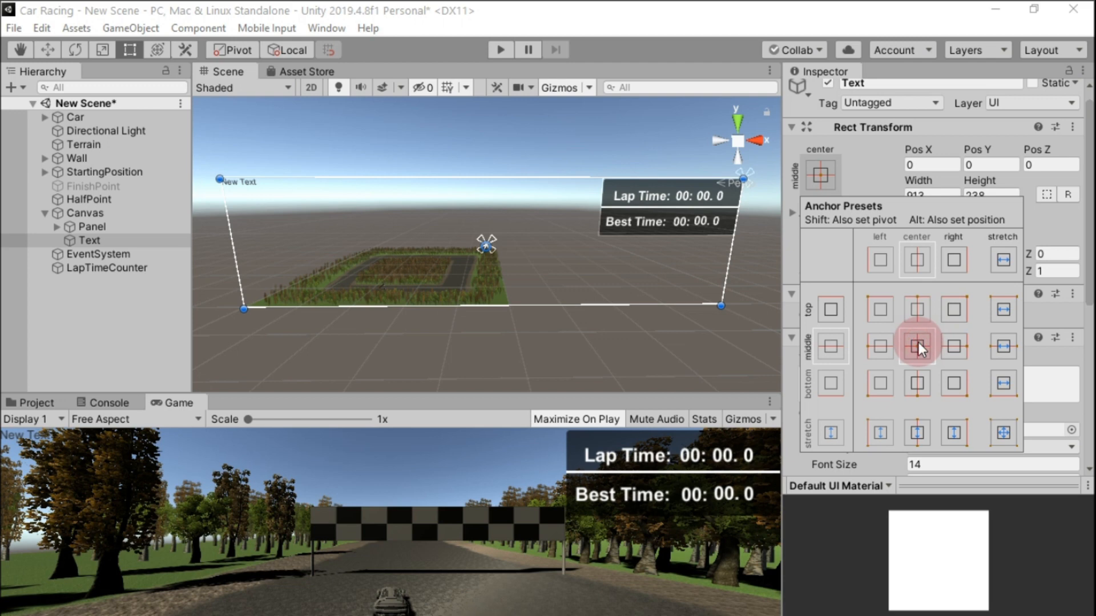
pyautogui.click(872, 162)
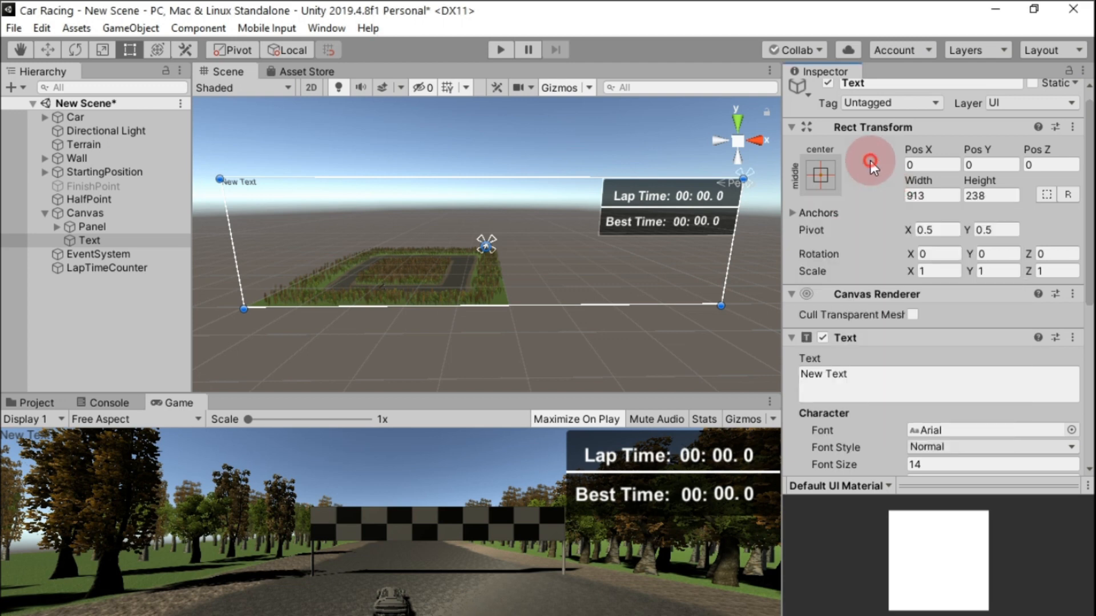
pyautogui.click(916, 375)
pyautogui.write('3')
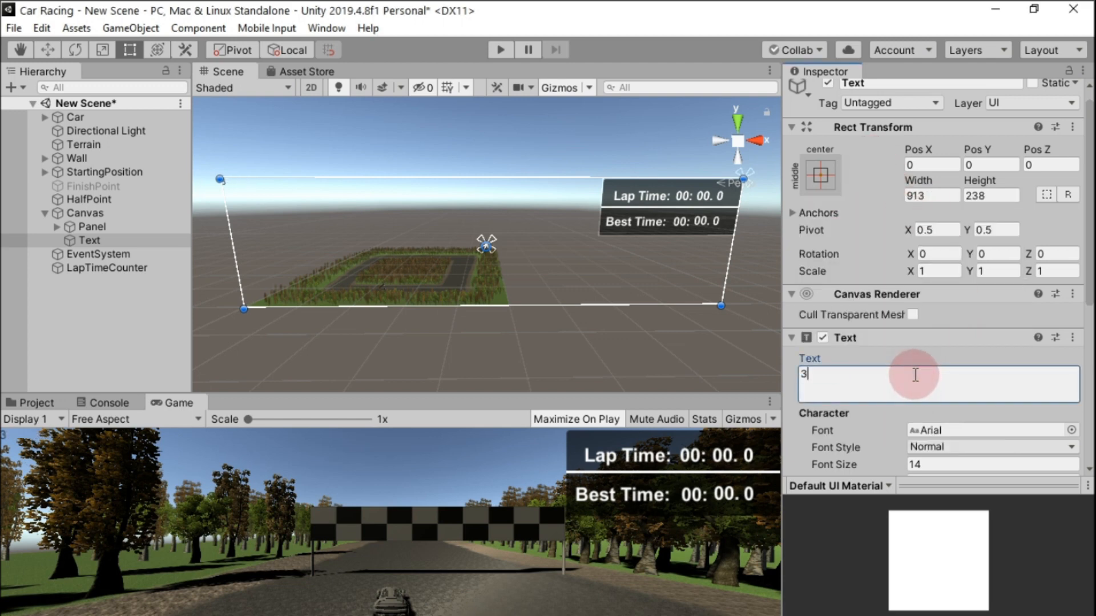
# Try the top-right anchor preset on the Text, and return it to the middle-center preset
pyautogui.click(821, 175)
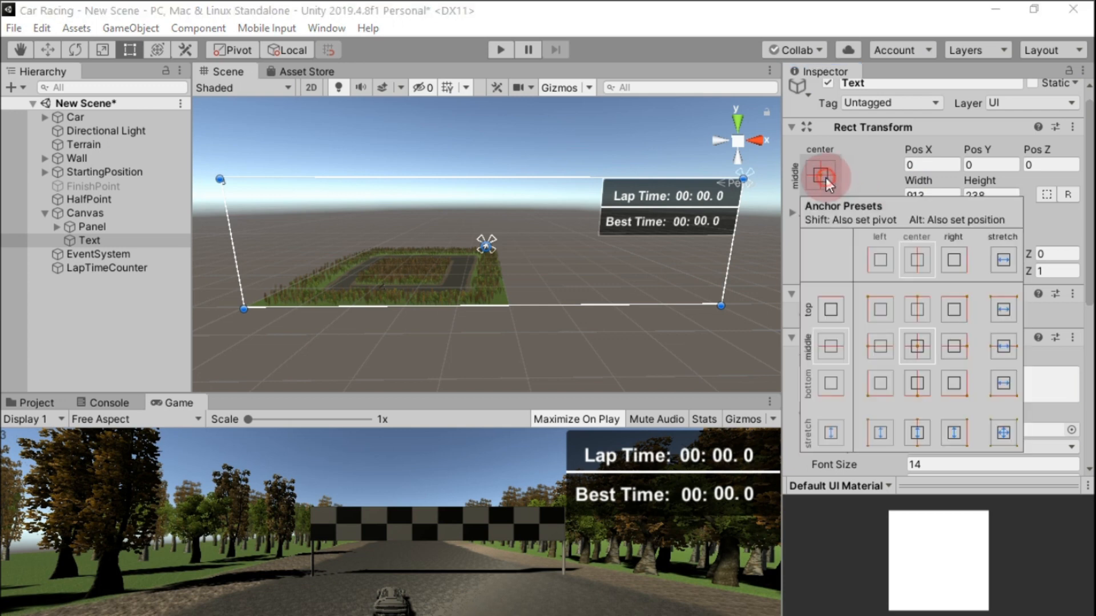
pyautogui.click(954, 309)
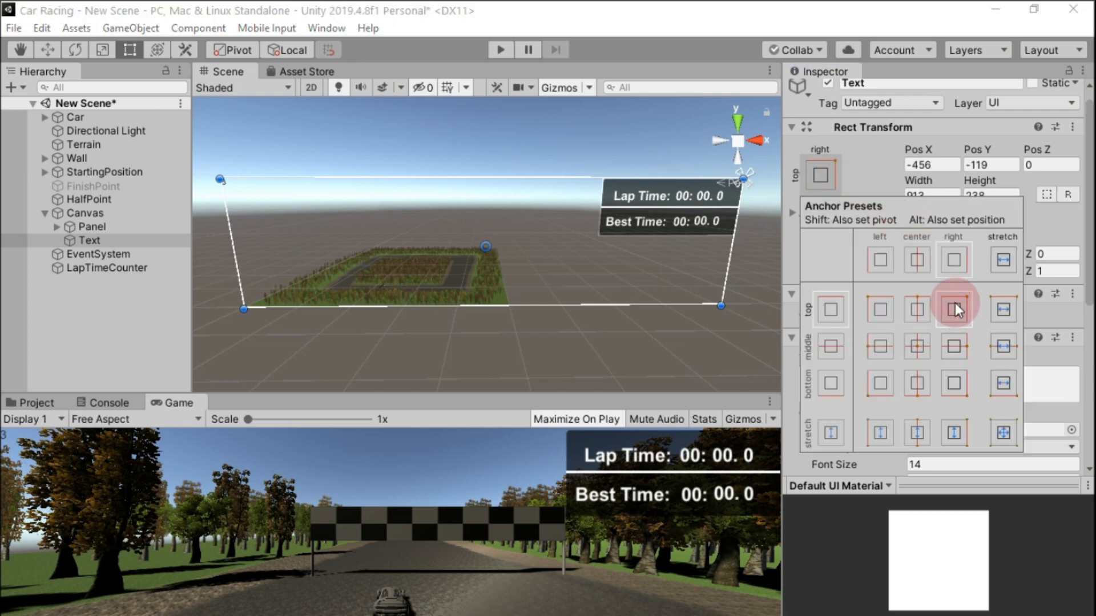
pyautogui.keyDown('alt'); pyautogui.click(918, 345); pyautogui.keyUp('alt')
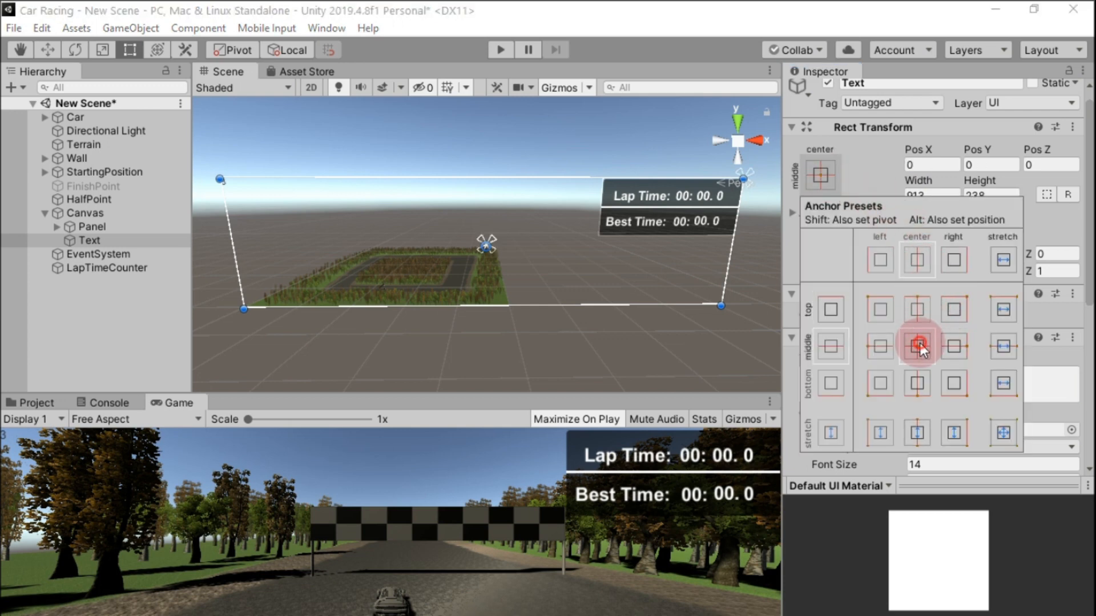
pyautogui.click(1047, 210)
# Center the 3 both horizontally and vertically within its text rectangle
pyautogui.scroll(-5, 994, 357)
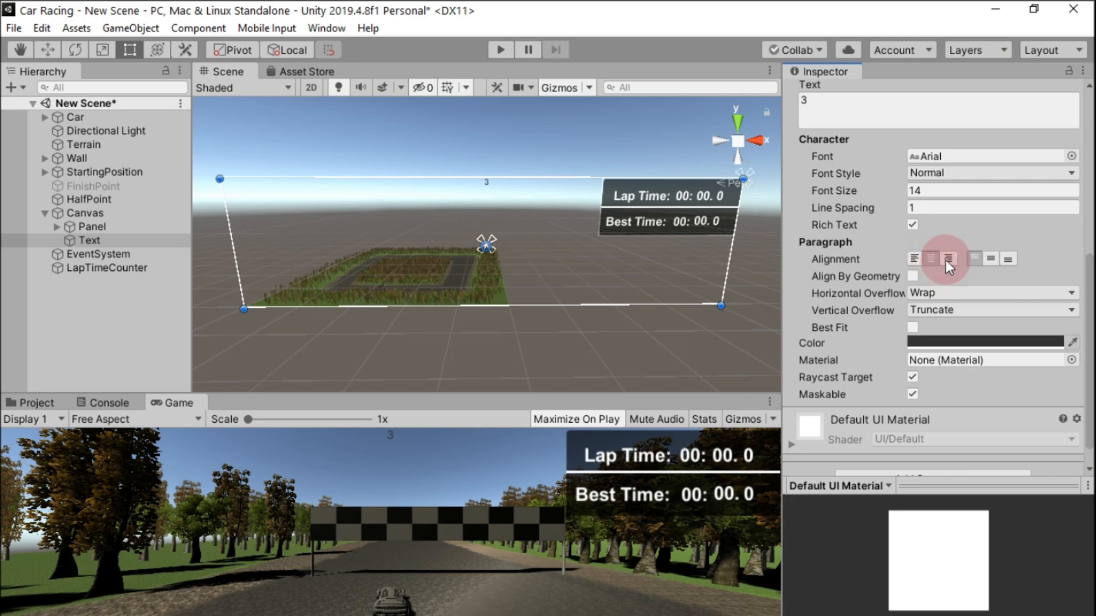
pyautogui.click(990, 259)
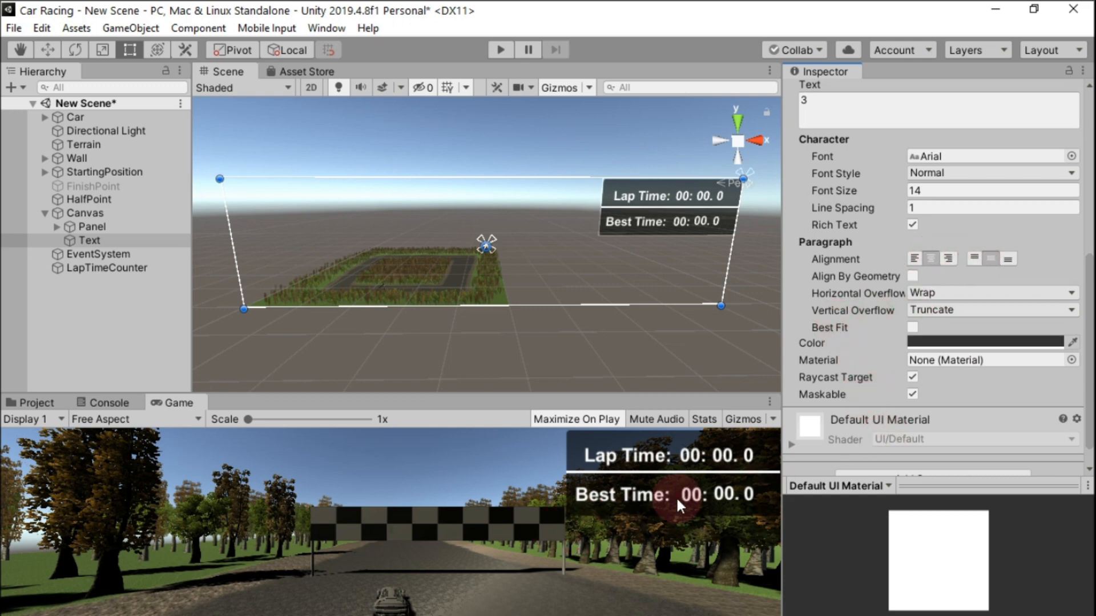
# Set the 3's font size to 150 and its font style to Bold
pyautogui.click(964, 192)
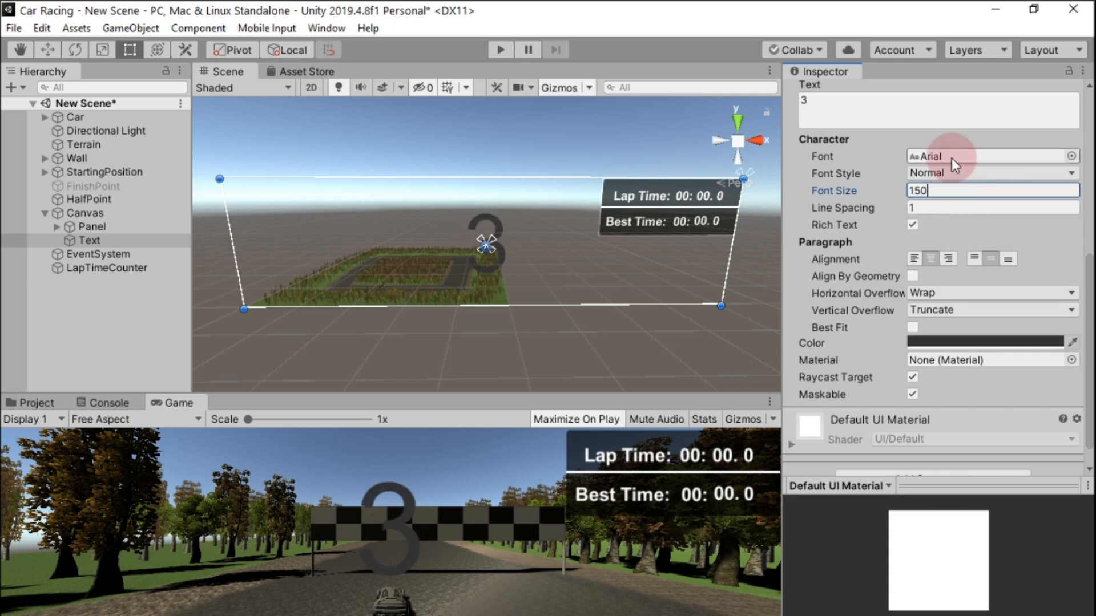
pyautogui.click(959, 173)
pyautogui.click(949, 212)
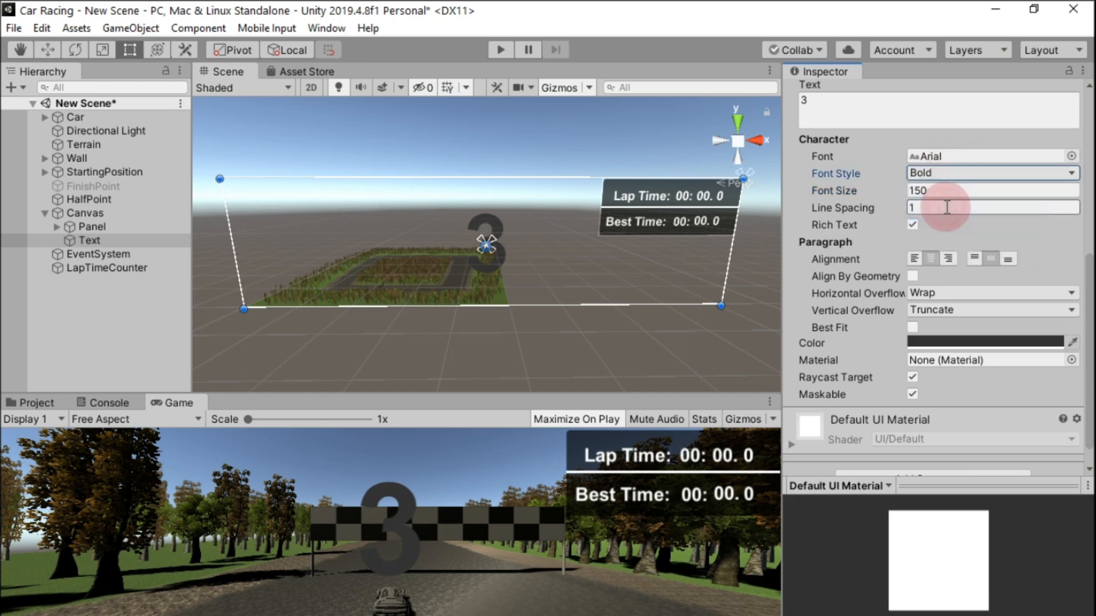
# Change the 3's color to white (FFFFFF) and its font size to 160
pyautogui.click(970, 341)
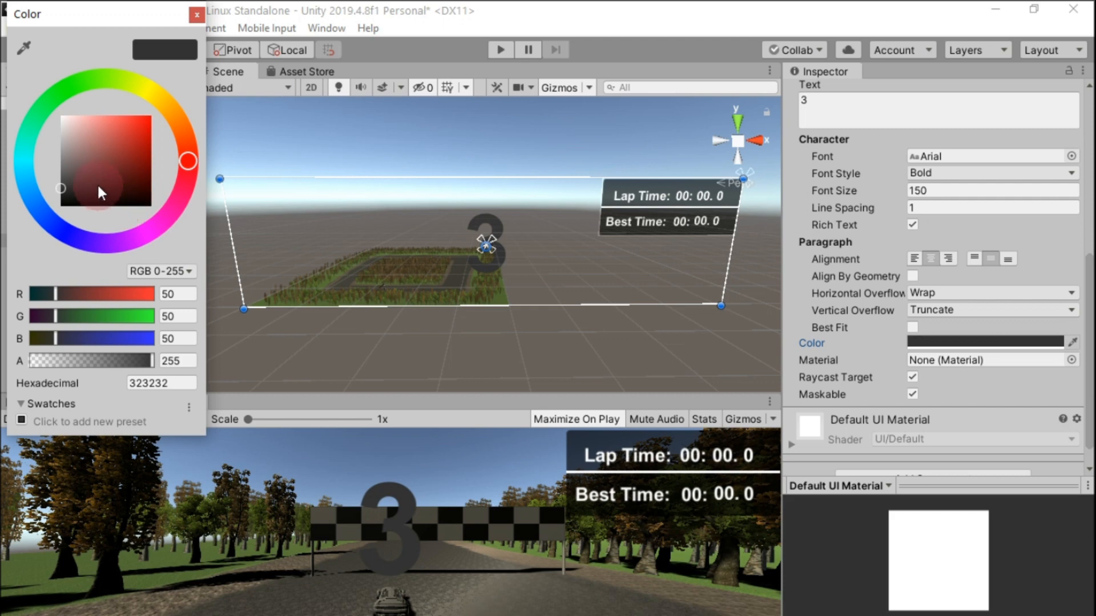
pyautogui.click(61, 117)
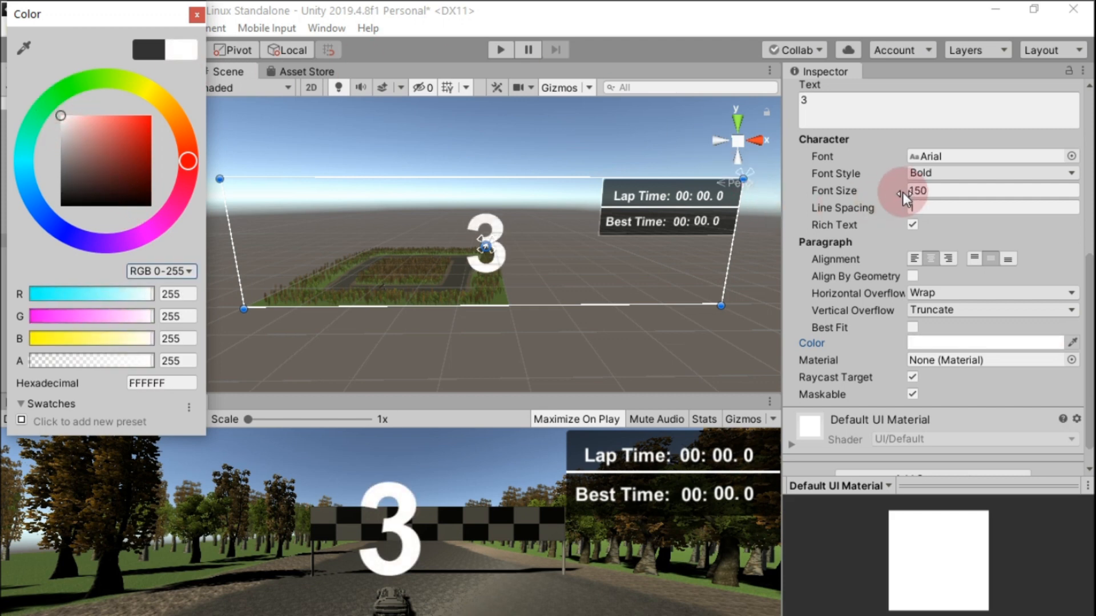
pyautogui.click(928, 192)
pyautogui.doubleClick(973, 196)
pyautogui.write('160')
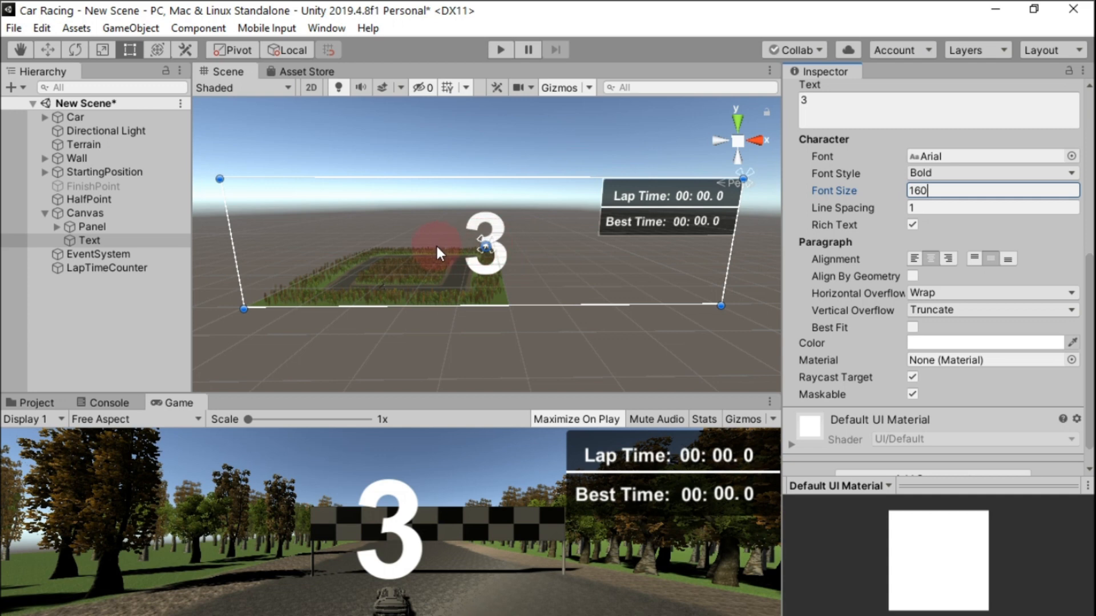
# Rename the Text object under the Canvas as Counter
pyautogui.rightClick(100, 240)
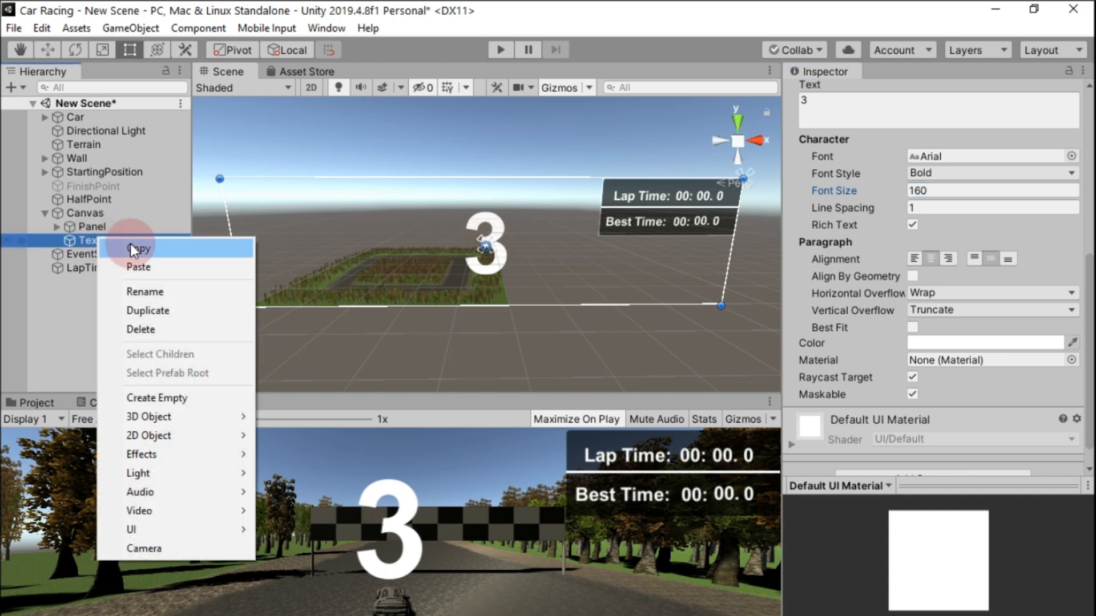
pyautogui.click(166, 292)
pyautogui.write('Counter')
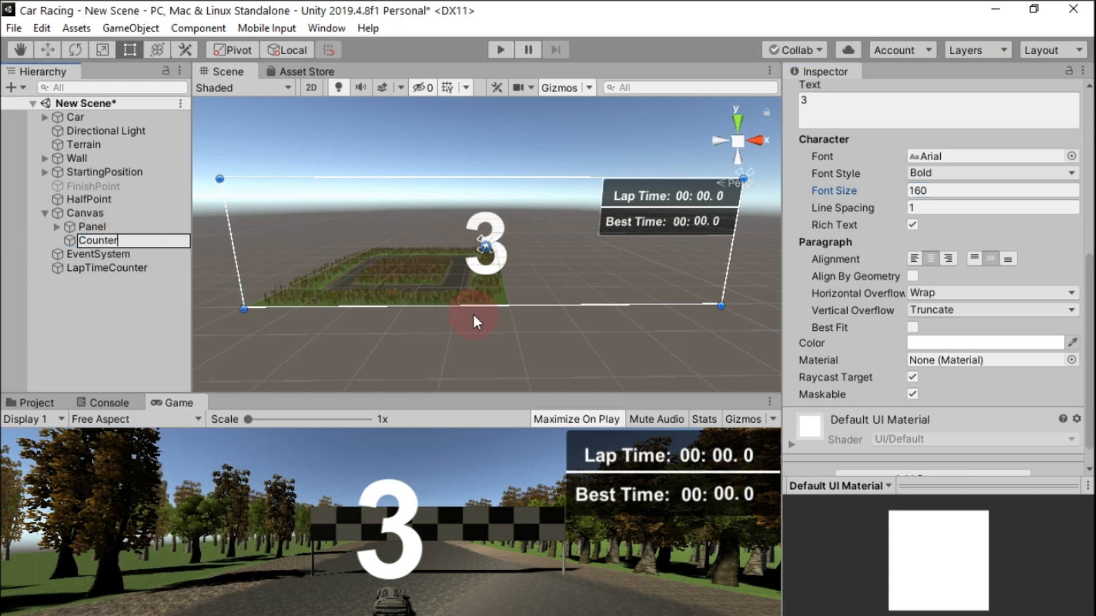
pyautogui.press('Return')
# Add an Audio Source as a child of the Canvas and name it ReadySound
pyautogui.click(135, 212)
pyautogui.rightClick(77, 218)
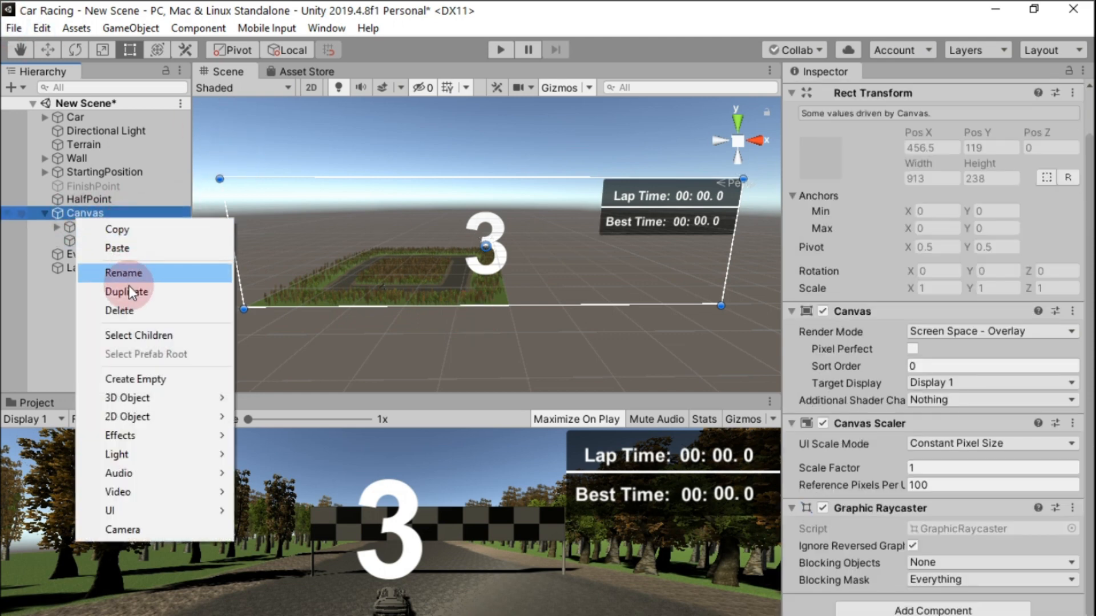
pyautogui.moveTo(118, 423)
pyautogui.moveTo(125, 474)
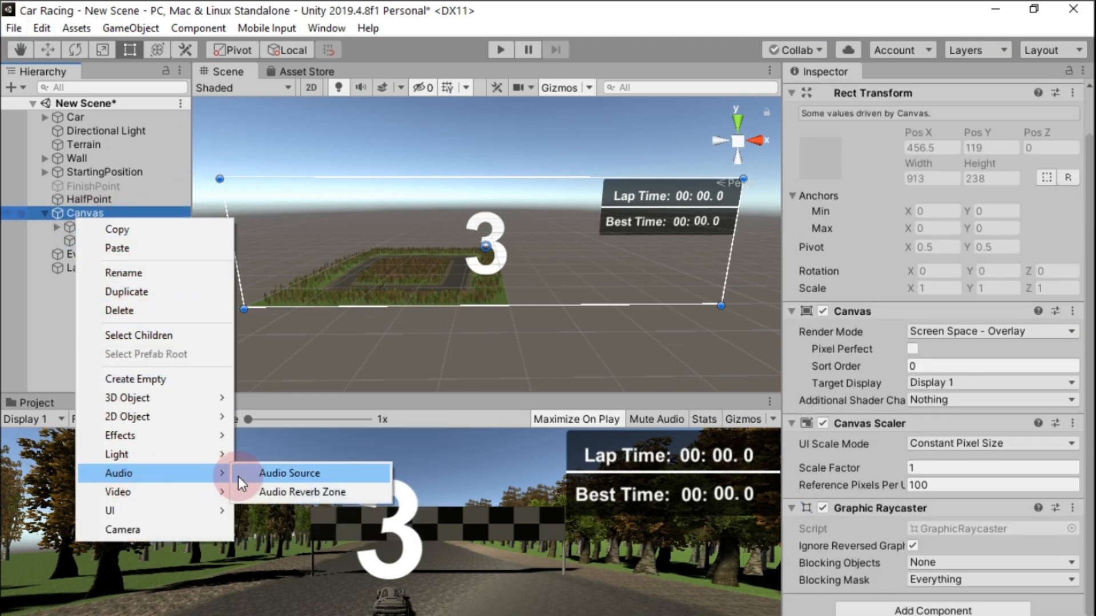
pyautogui.click(246, 471)
pyautogui.rightClick(133, 254)
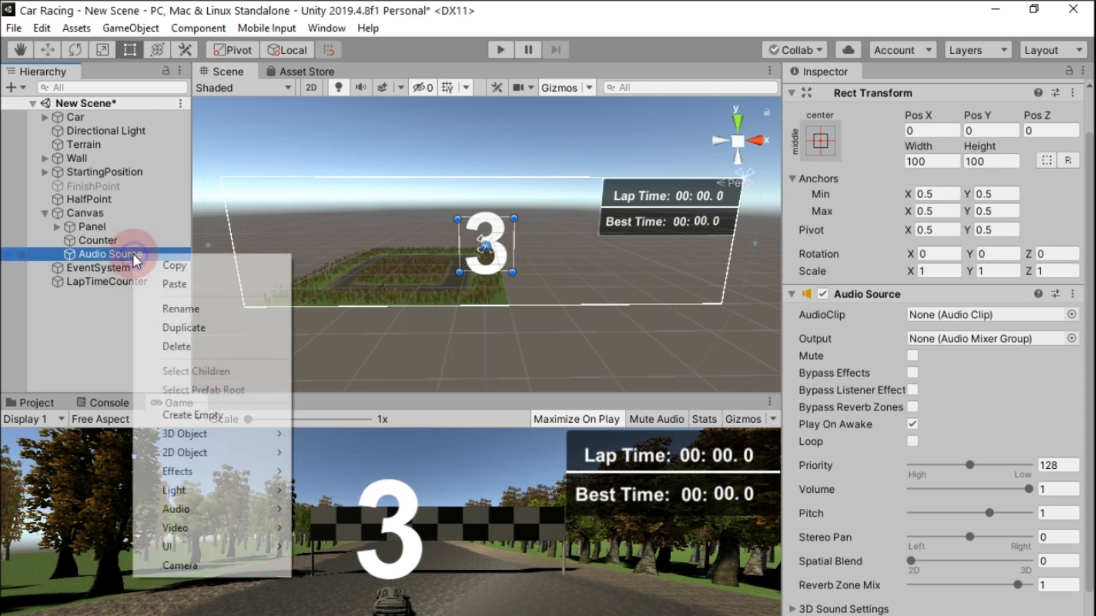
pyautogui.click(176, 309)
pyautogui.write('ReadySound')
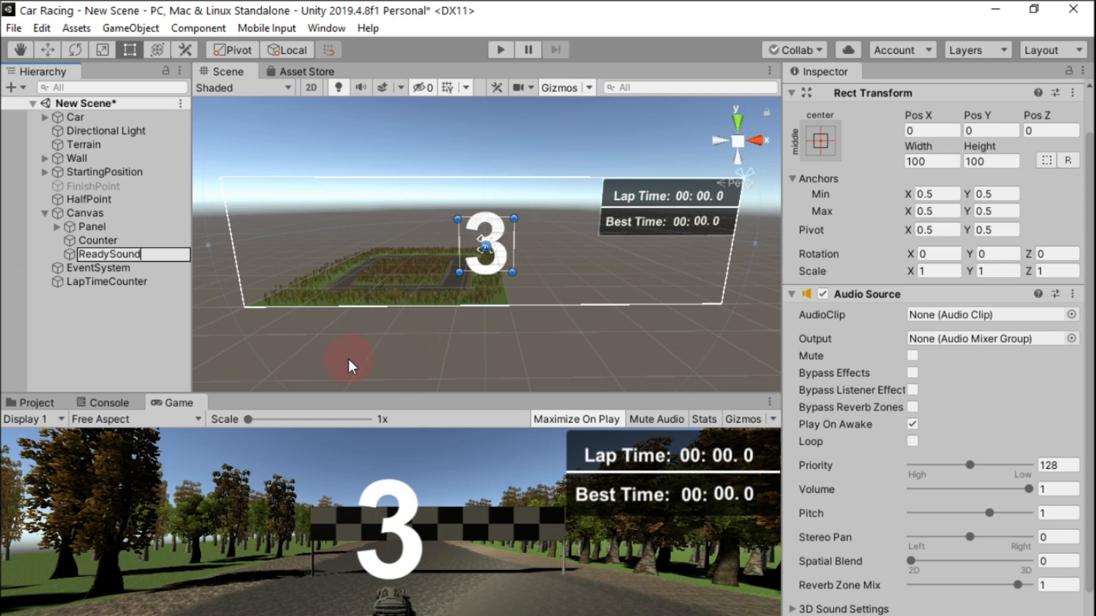
pyautogui.press('Return')
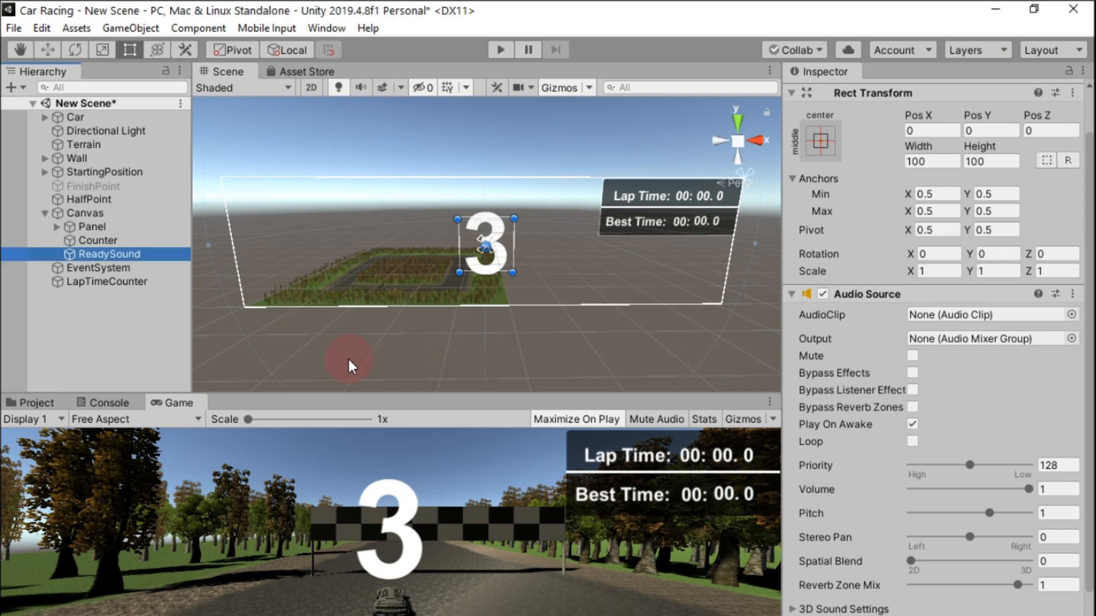
# Add another Audio Source under the Canvas and name it GoSound
pyautogui.click(99, 216)
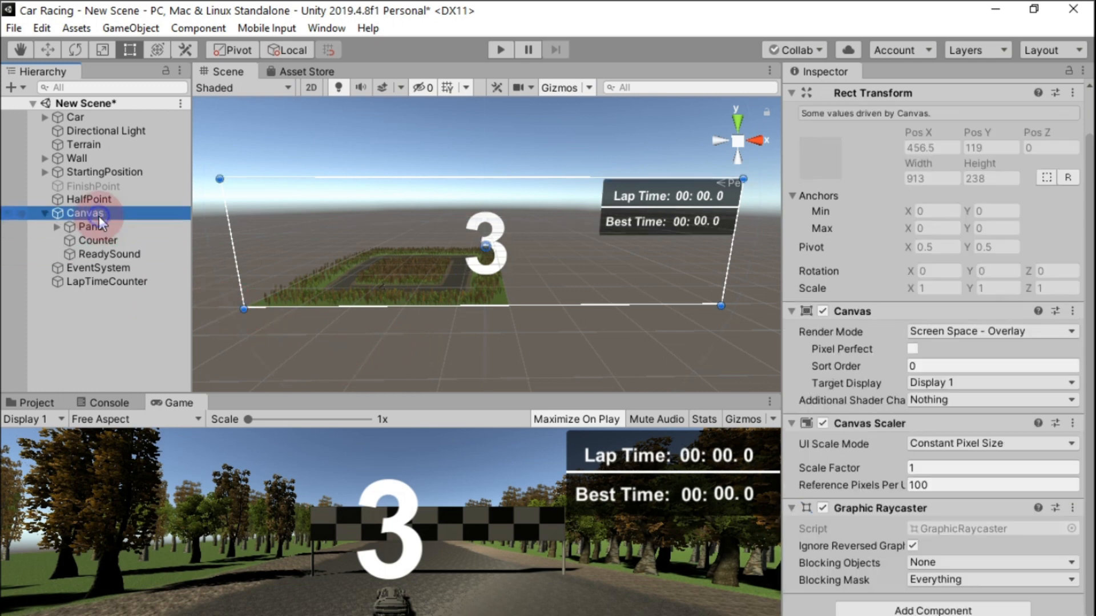
pyautogui.rightClick(98, 215)
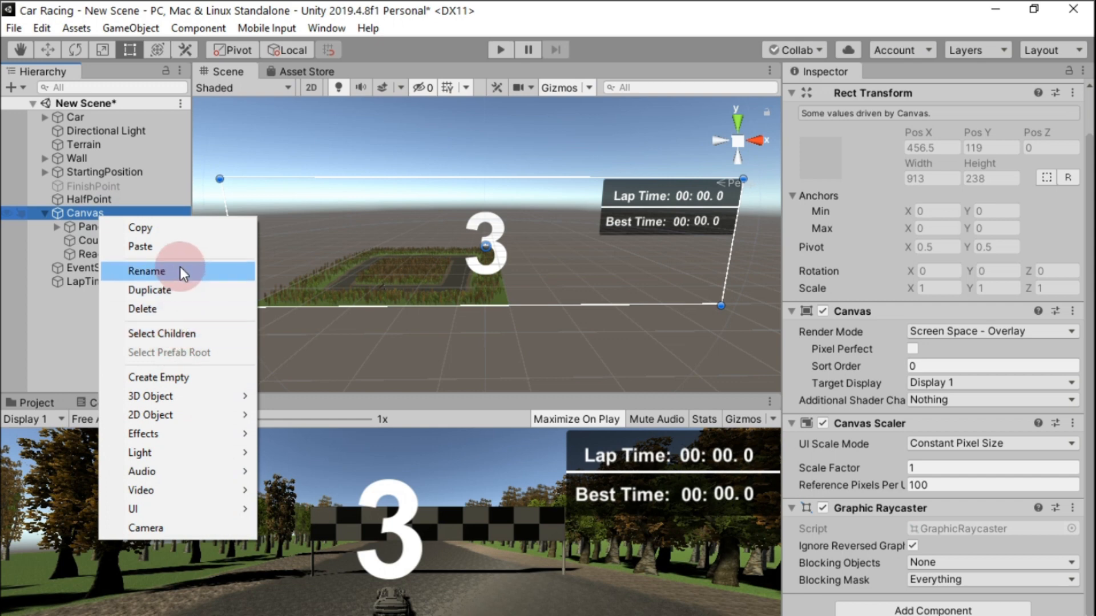
pyautogui.moveTo(176, 481)
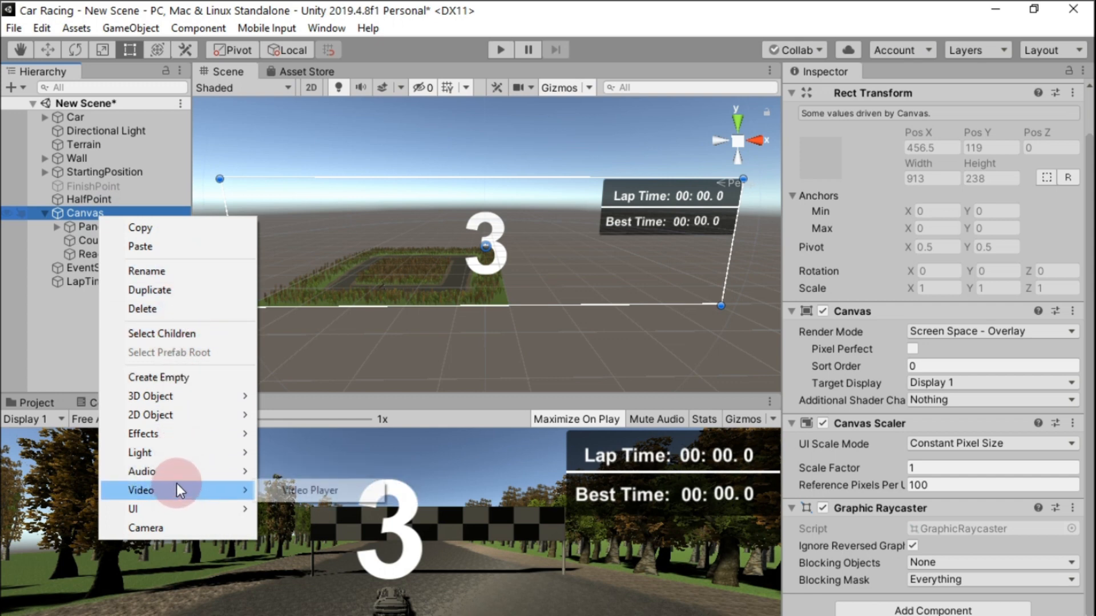
pyautogui.click(309, 471)
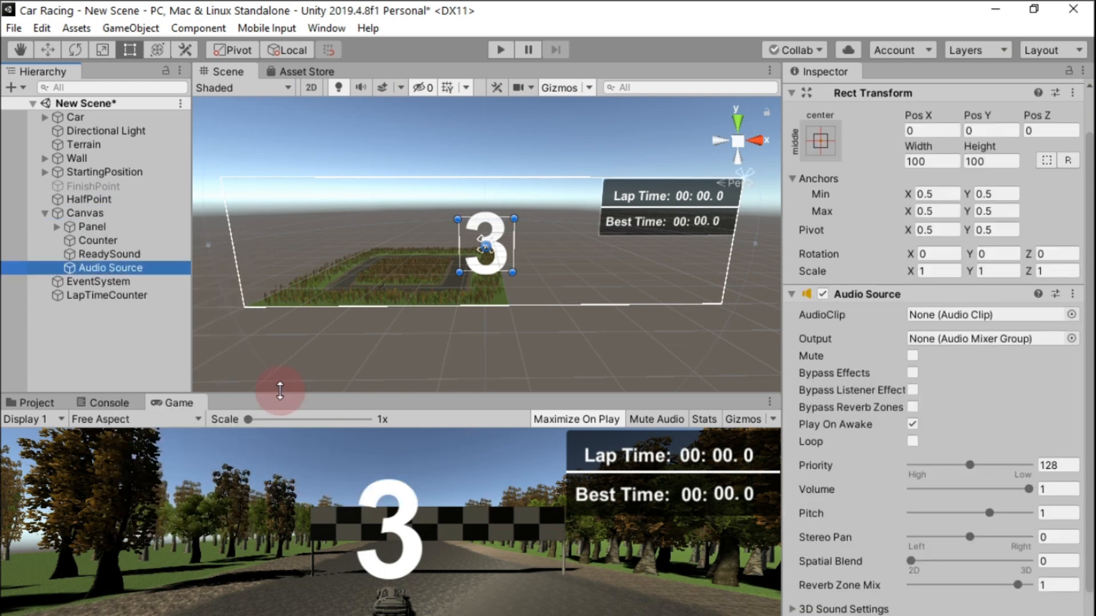
pyautogui.rightClick(135, 268)
pyautogui.click(197, 315)
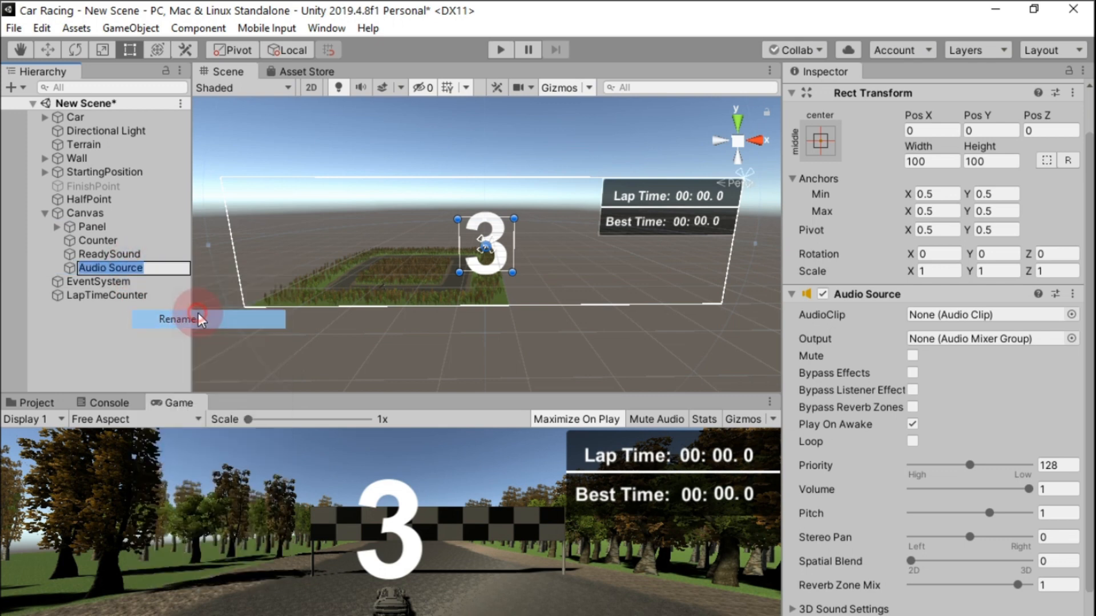
pyautogui.write('Go')
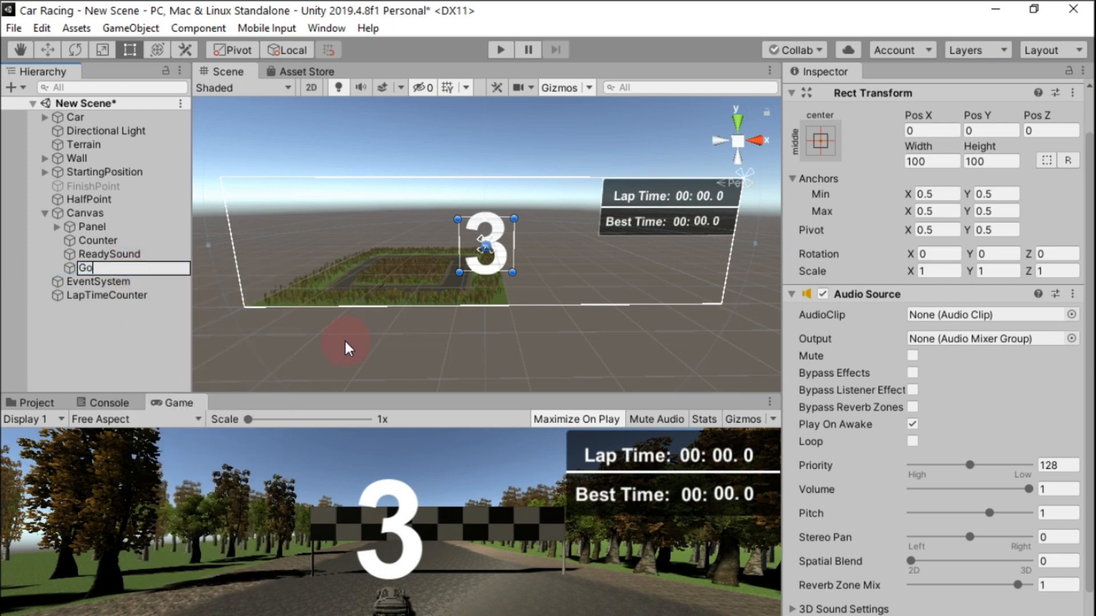
pyautogui.write('Sound')
pyautogui.press('Return')
# Assign the GoSound and ReadySound clips from the Audios folder to their matching audio sources, and disable Play On Awake for GoSound
pyautogui.click(38, 402)
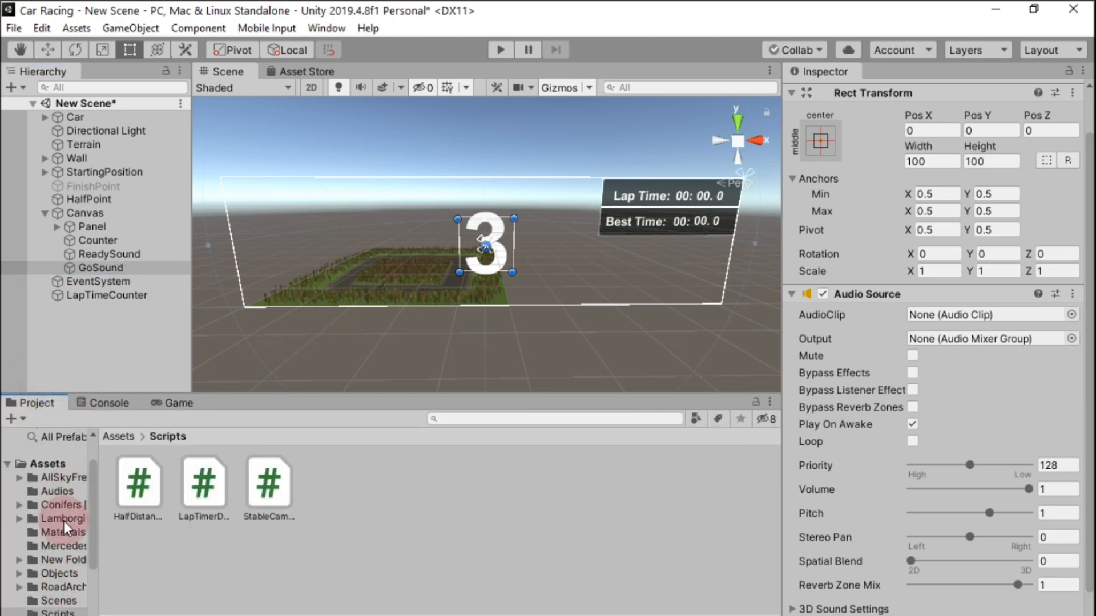
pyautogui.click(57, 492)
pyautogui.moveTo(152, 502); pyautogui.dragTo(114, 266)
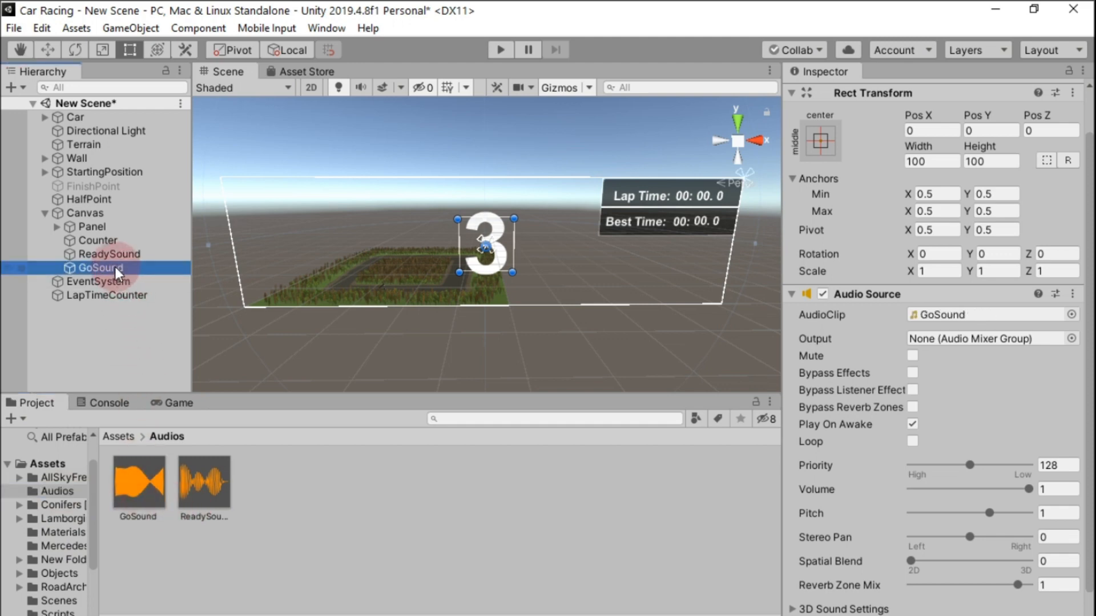
pyautogui.moveTo(214, 471); pyautogui.dragTo(133, 256)
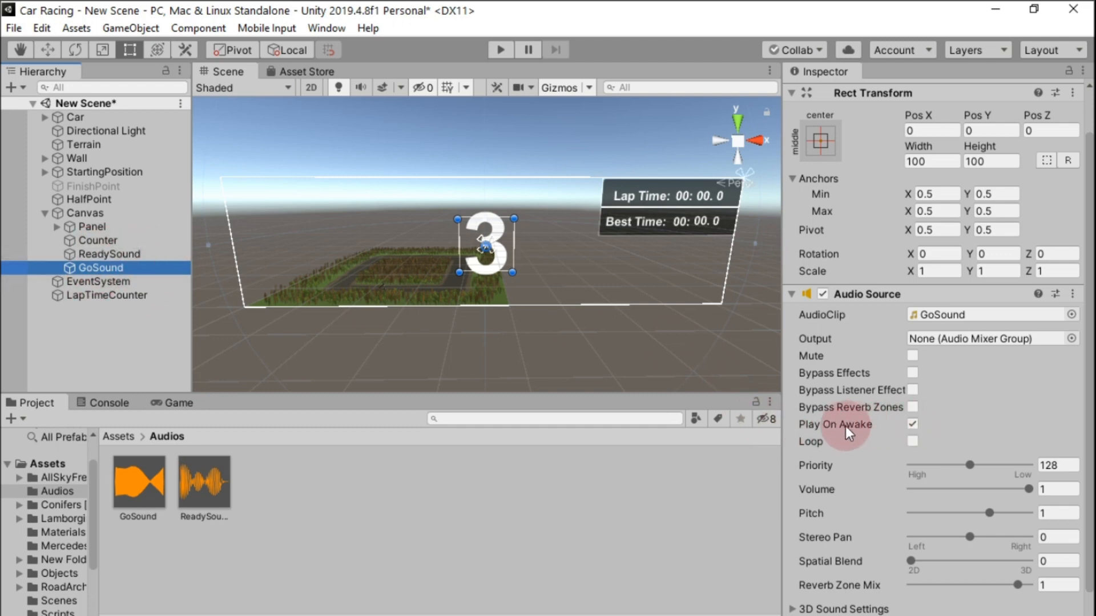
pyautogui.click(912, 423)
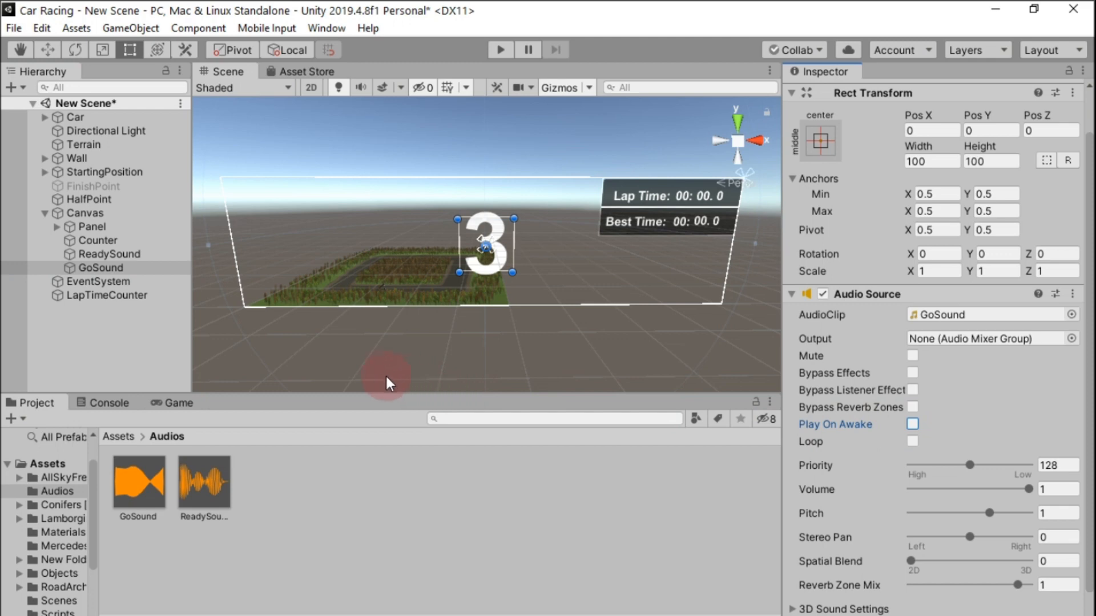
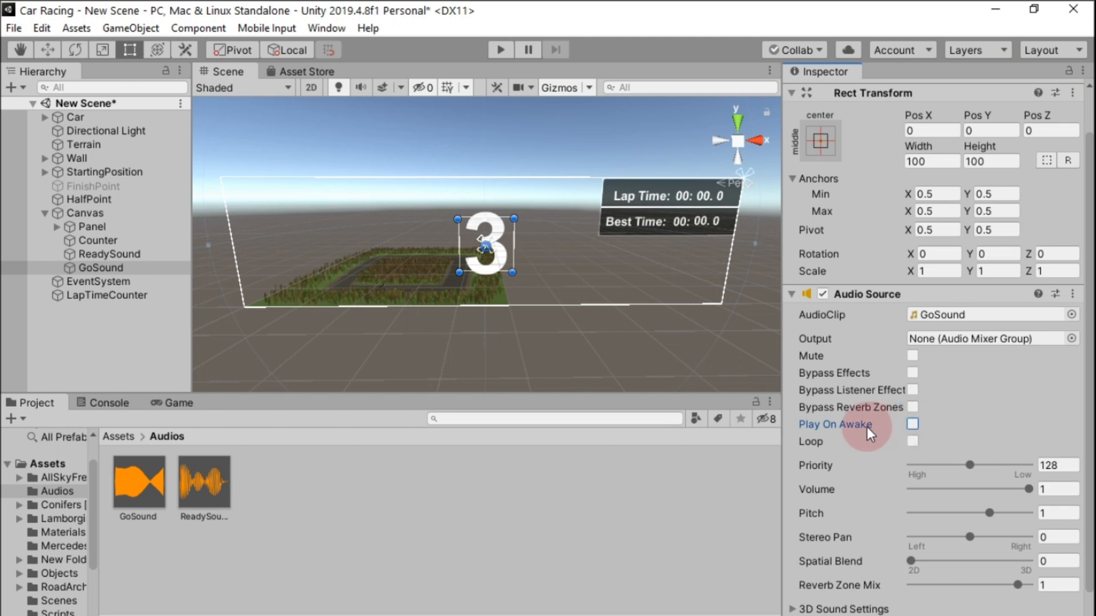
# Disable Play On Awake for the ReadySound audio source and test the scene briefly in Play mode
pyautogui.click(141, 257)
pyautogui.click(912, 424)
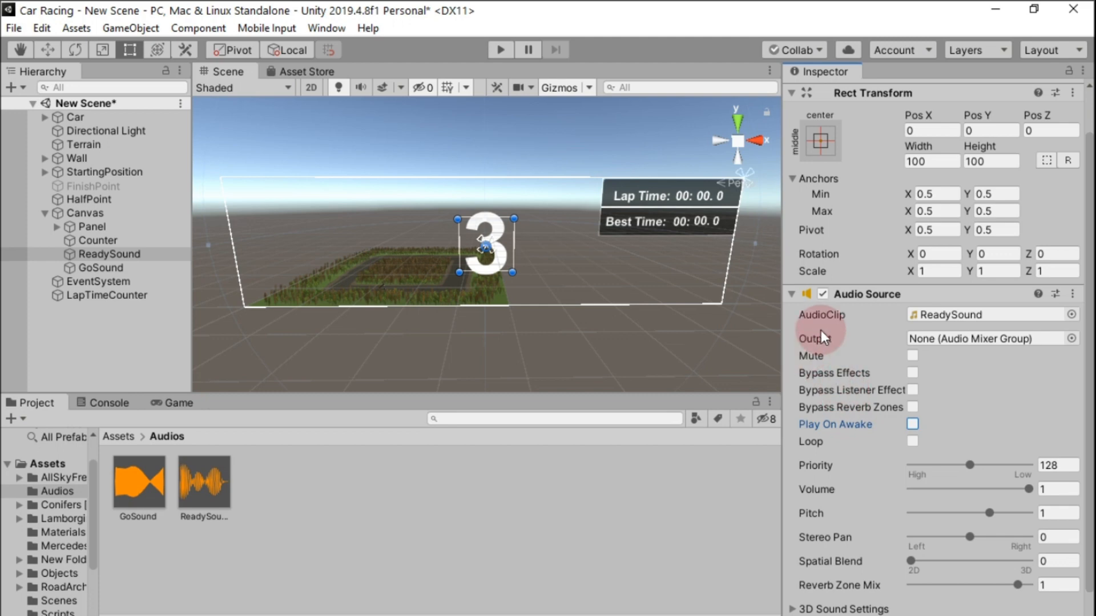
pyautogui.click(504, 51)
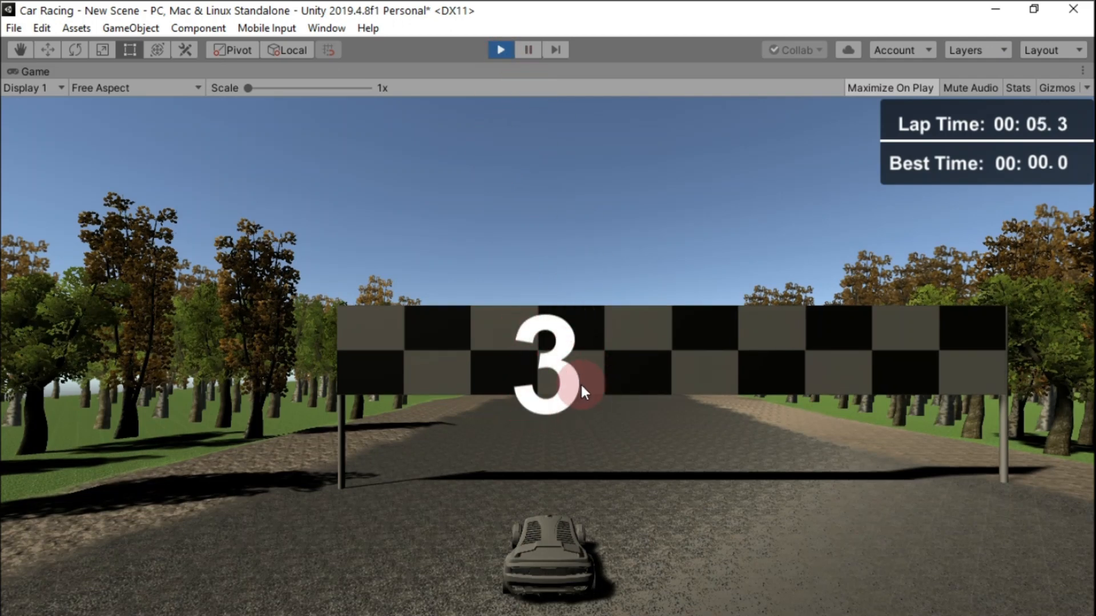
pyautogui.click(501, 49)
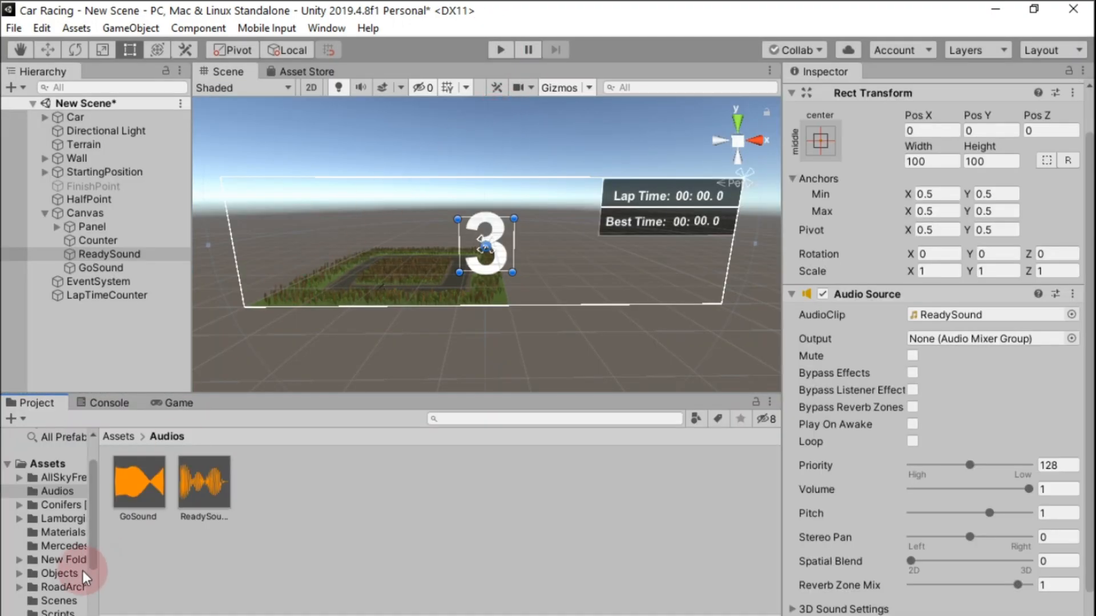
# Create a C# script named CounterDownManager in the Scripts folder
pyautogui.click(65, 612)
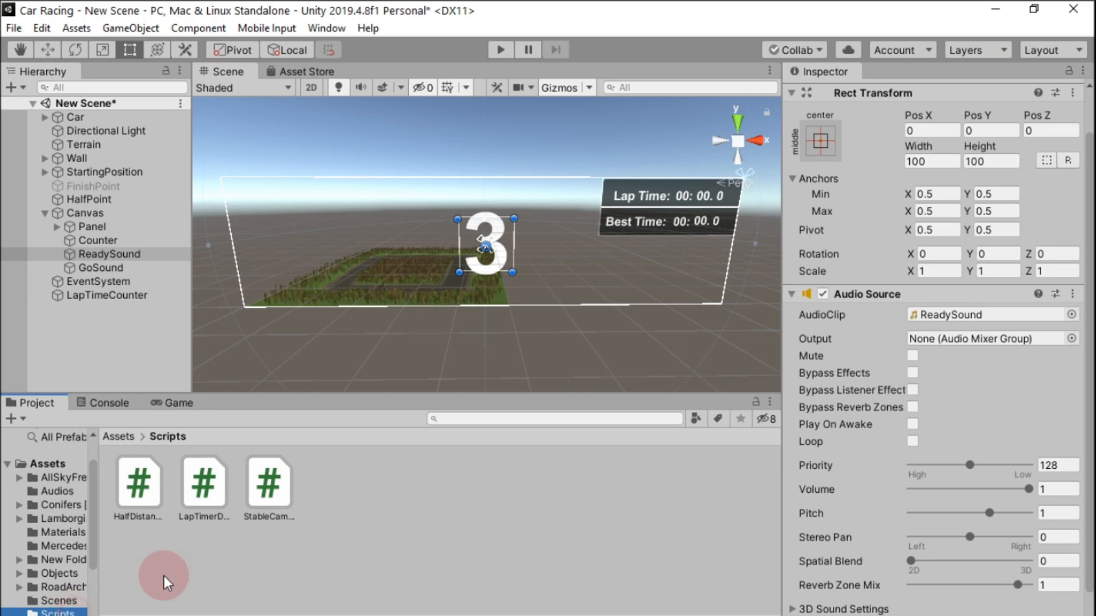
pyautogui.rightClick(384, 496)
pyautogui.moveTo(516, 73)
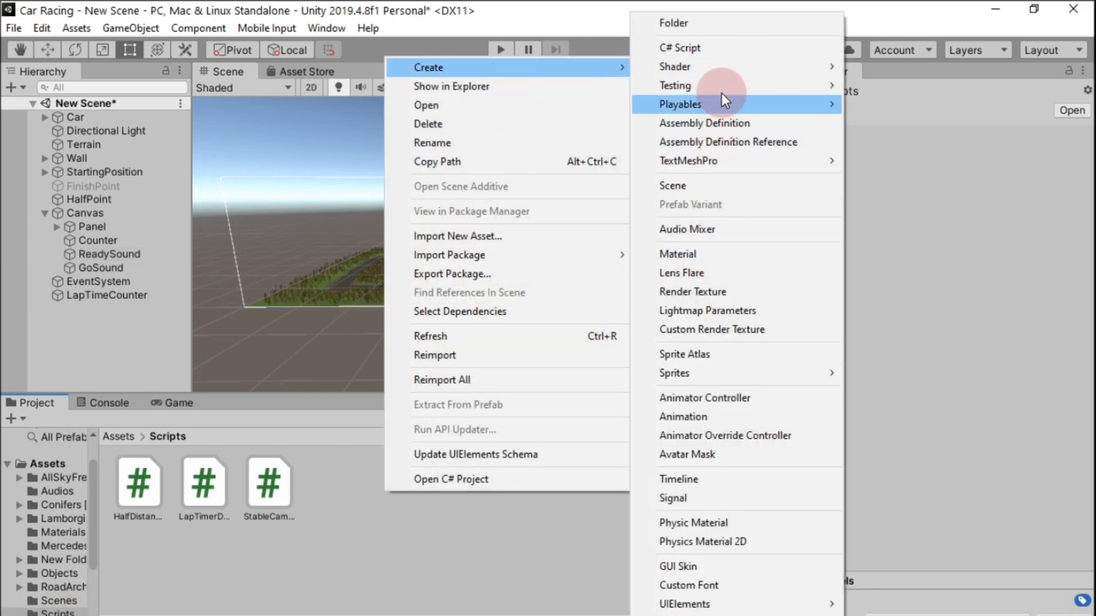
pyautogui.click(725, 51)
pyautogui.write('CounterS')
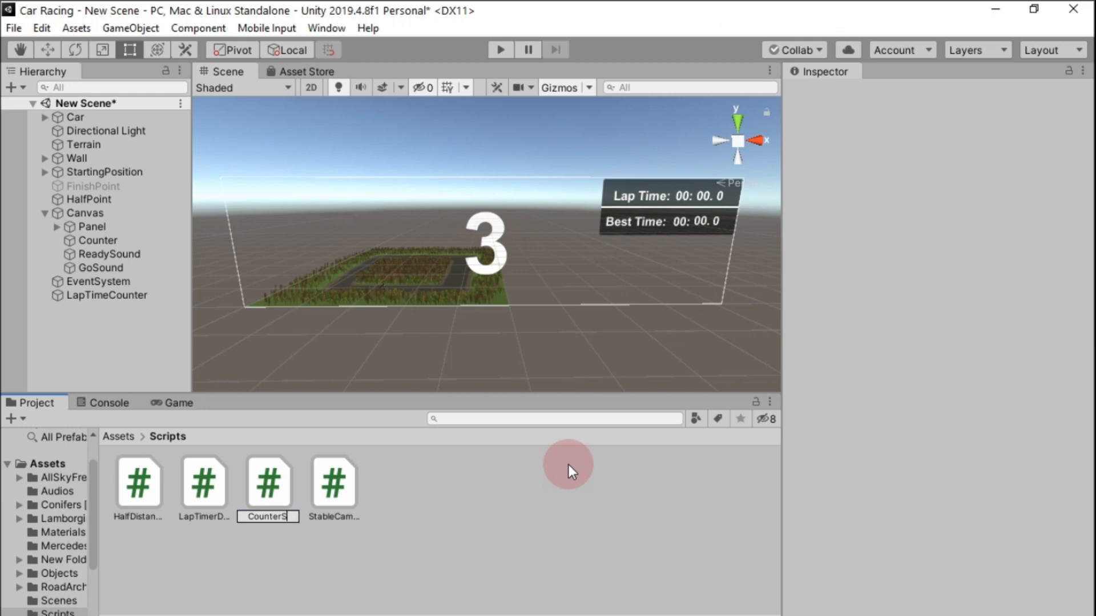
pyautogui.press('BackSpace')
pyautogui.write('DownManager')
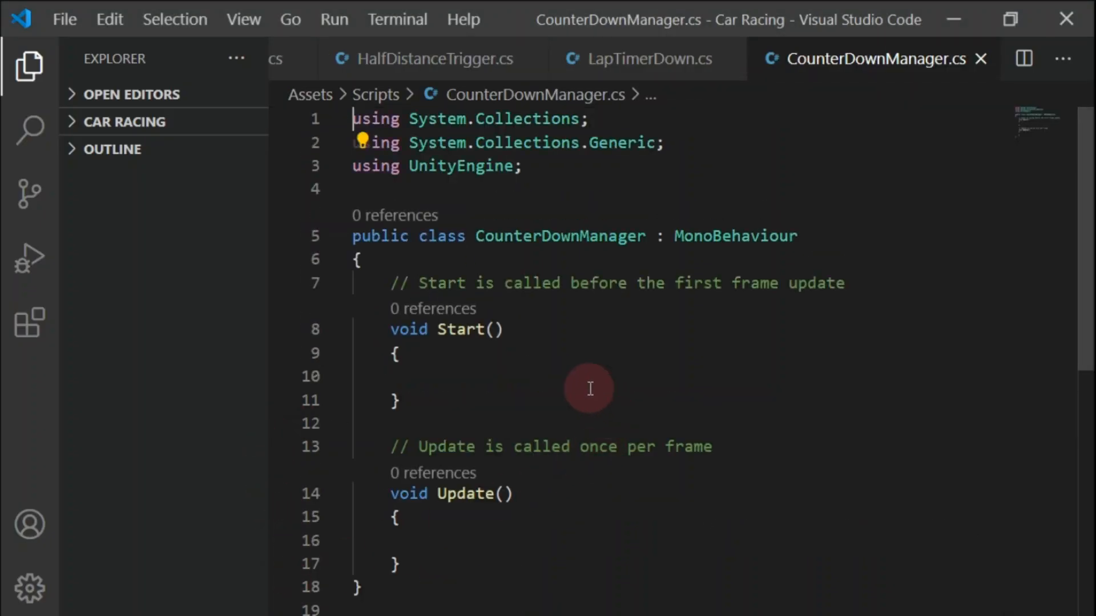
# In Visual Studio Code, delete the Update method with its comment and the comment above Start from CounterDownManager.cs
pyautogui.scroll(-1, 589, 386)
pyautogui.moveTo(389, 385); pyautogui.dragTo(489, 490)
pyautogui.press('BackSpace')
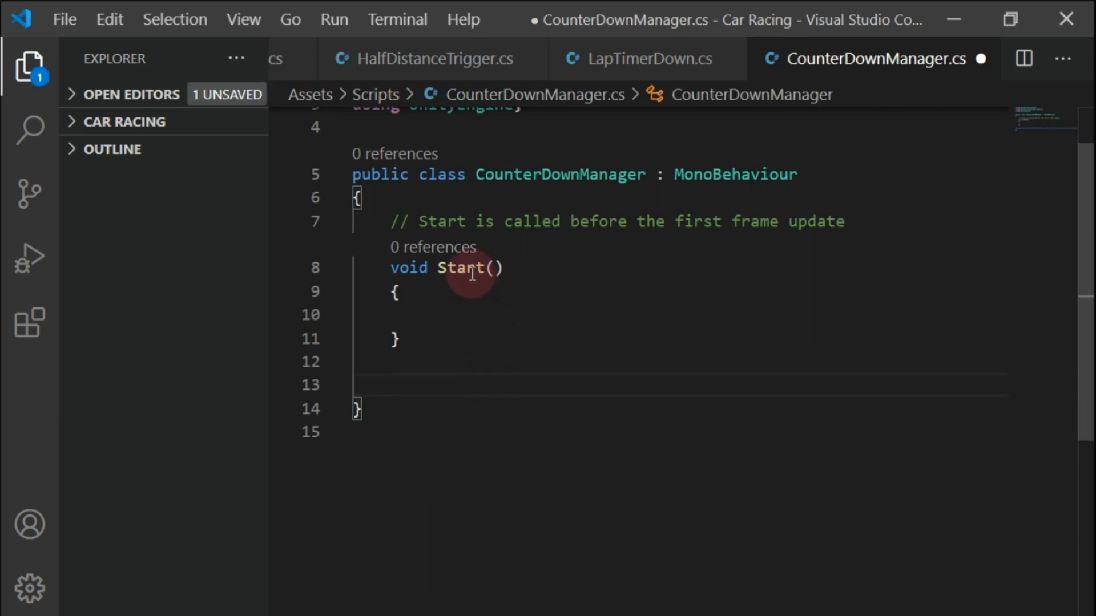
pyautogui.moveTo(392, 221); pyautogui.dragTo(883, 224)
pyautogui.press('BackSpace')
# Add an IEnumerator method named CountDown() with an empty body below the Start method
pyautogui.click(448, 361)
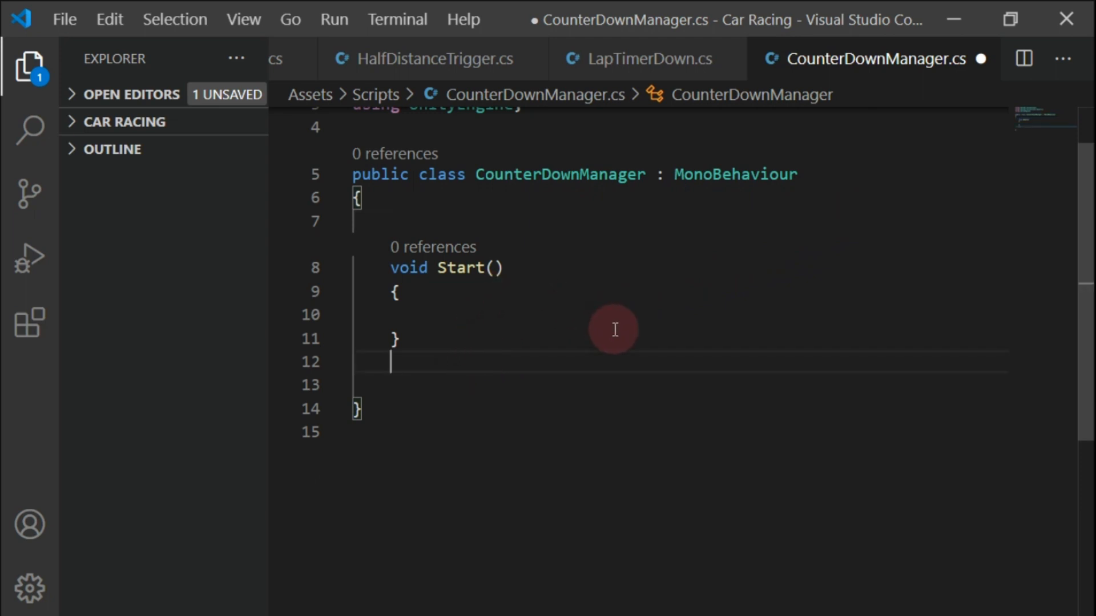
pyautogui.press('Return')
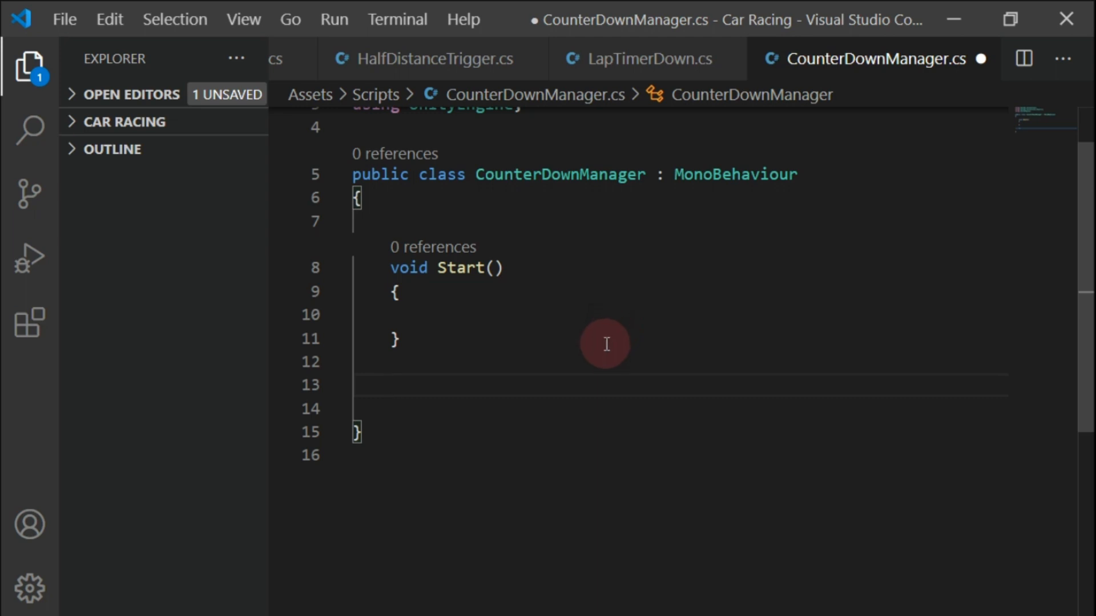
pyautogui.write('I')
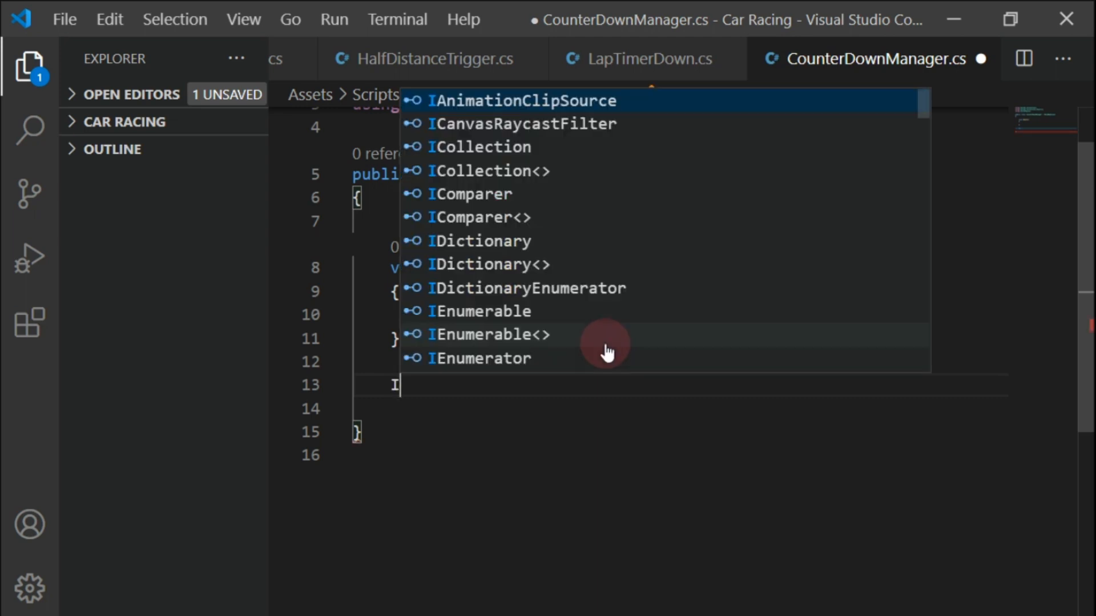
pyautogui.write('E')
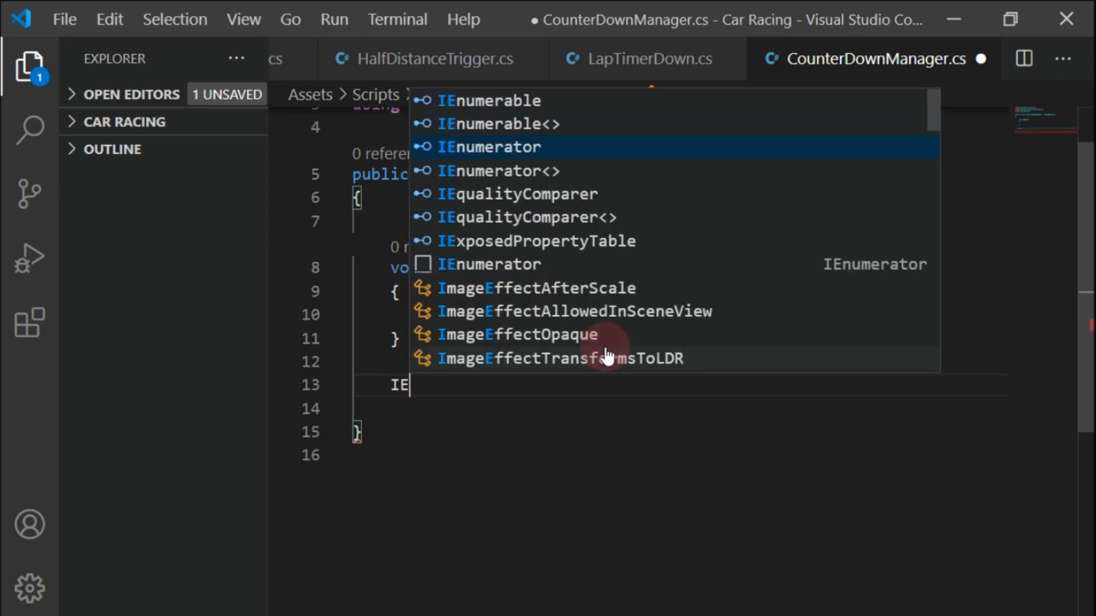
pyautogui.press('Tab')
pyautogui.write('Coun')
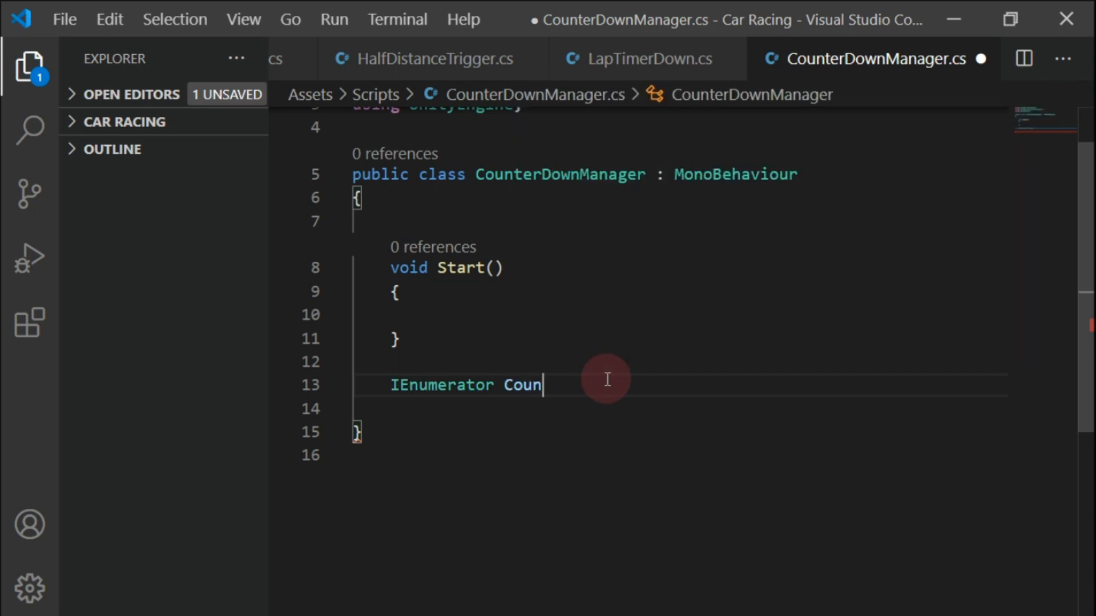
pyautogui.write('tDown(){')
pyautogui.press('Return')
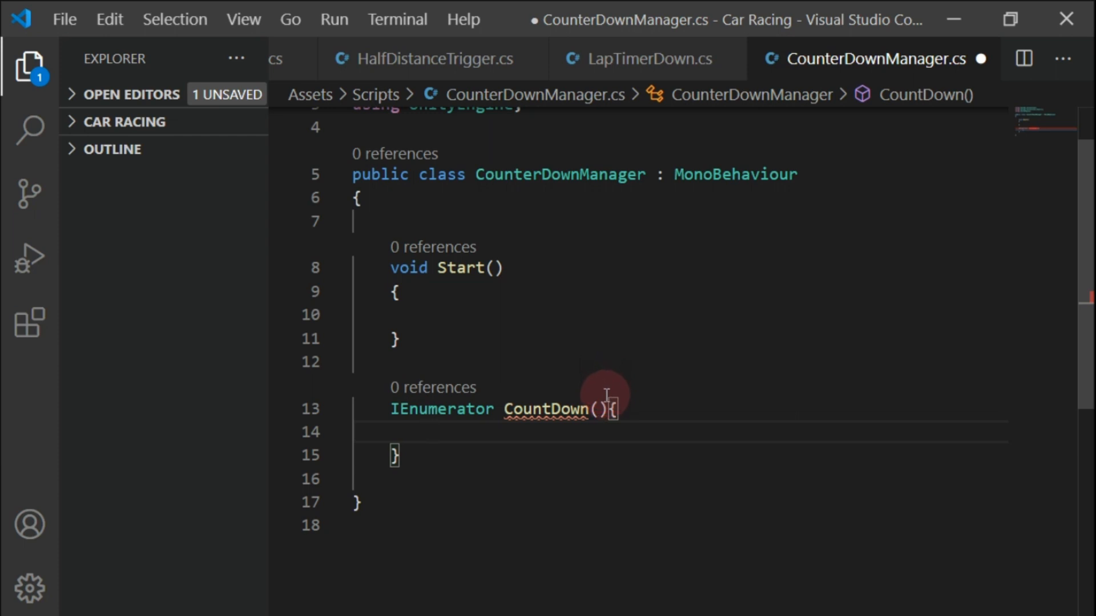
# Write "yield return new WaitForSeconds(0.03f);" as the first statement inside the CountDown coroutine
pyautogui.write('yield ')
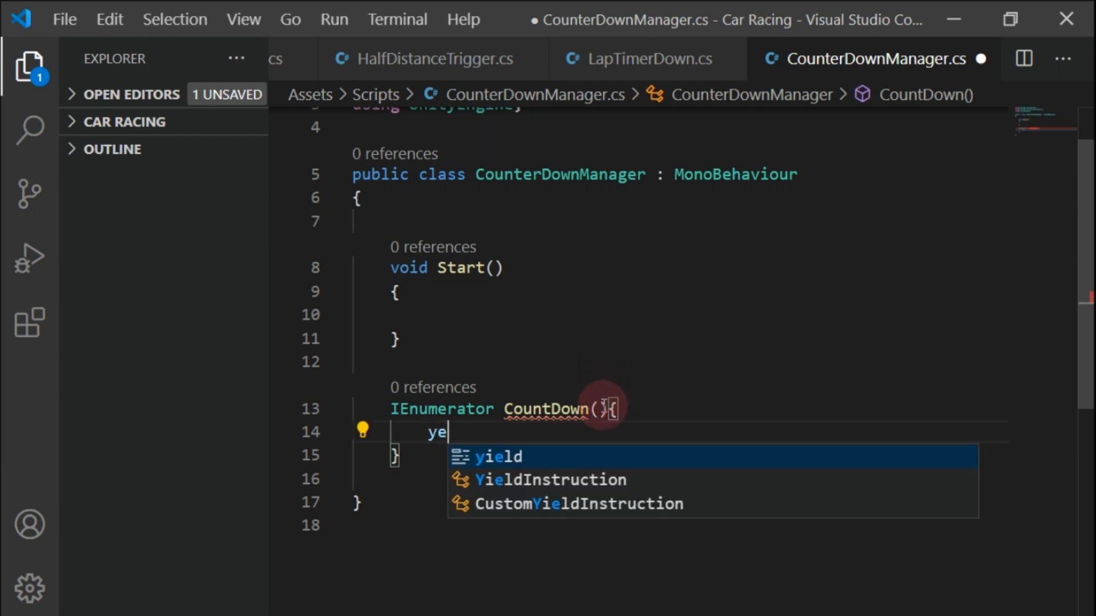
pyautogui.write('return ne')
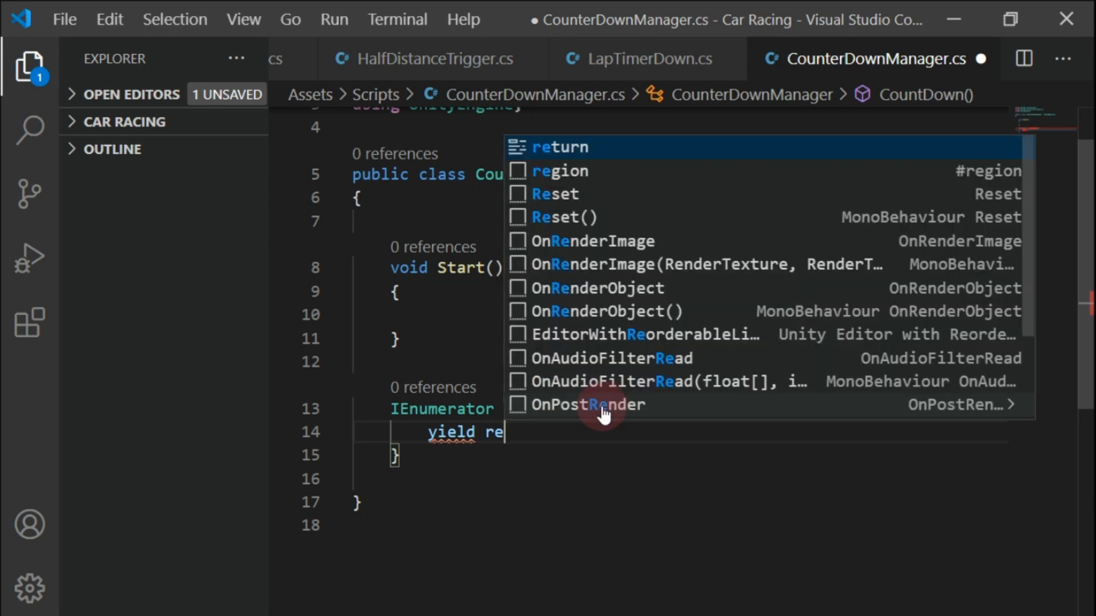
pyautogui.write('w ')
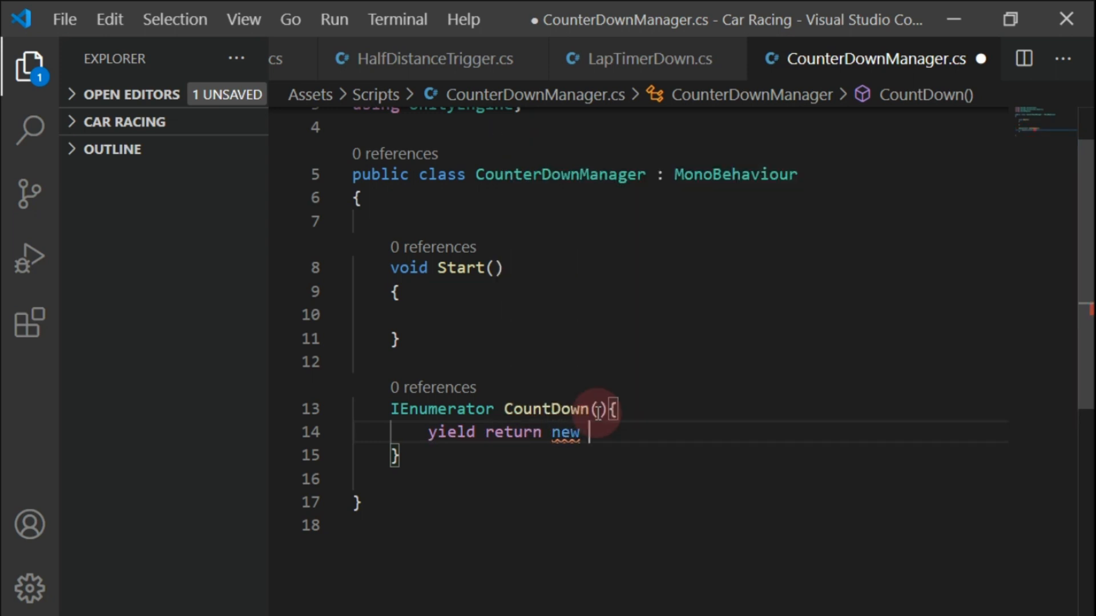
pyautogui.write('WaitS')
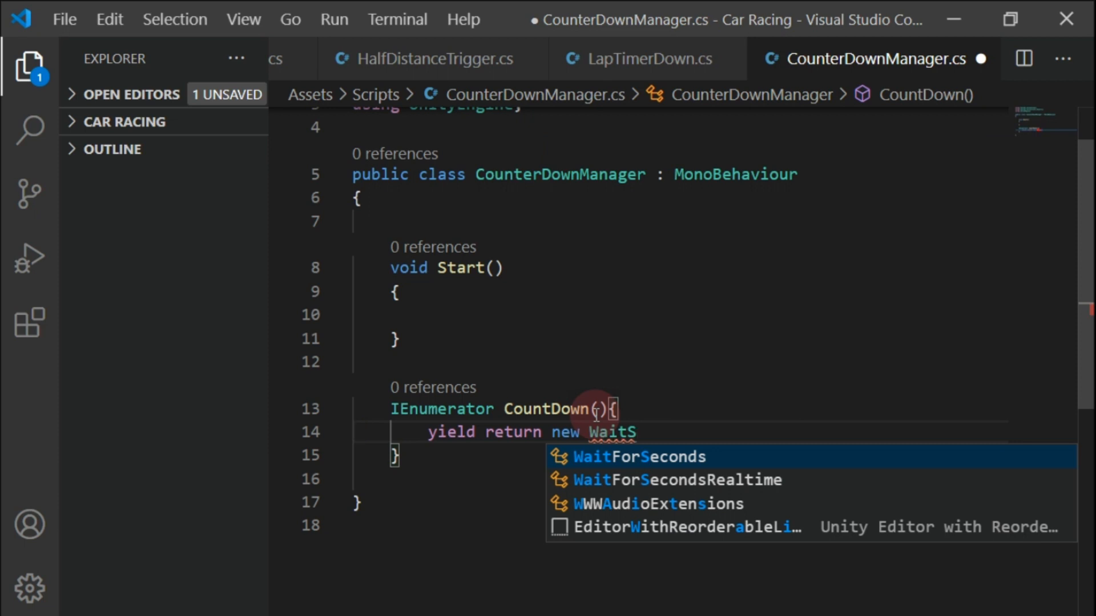
pyautogui.press('BackSpace')
pyautogui.write('F')
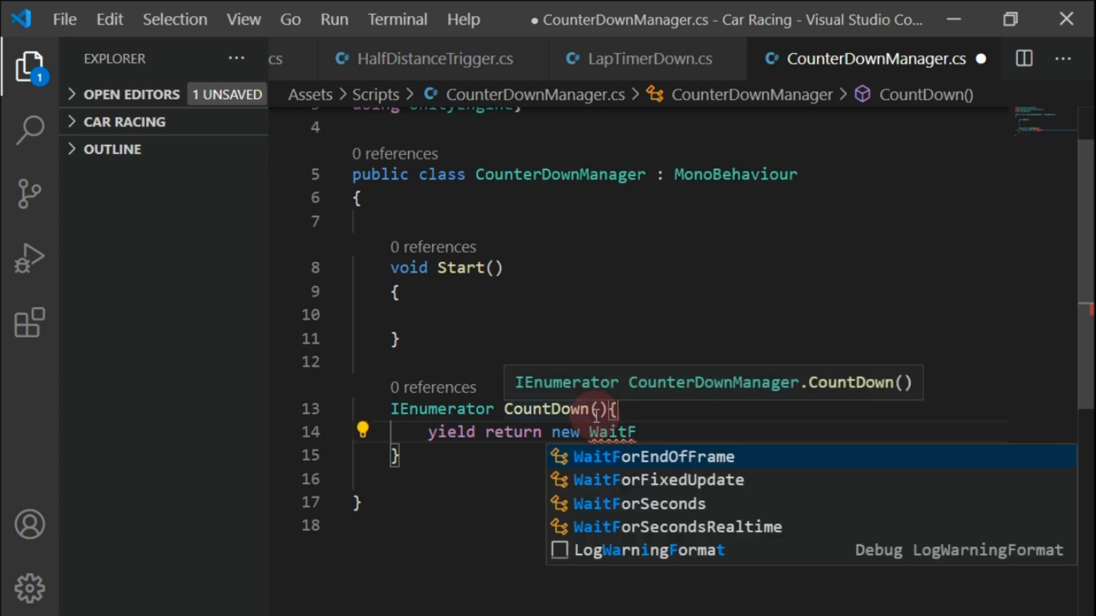
pyautogui.press('Down')
pyautogui.press('Down')
pyautogui.press('Return')
pyautogui.write('()')
pyautogui.press('Left')
pyautogui.write('0.03f);')
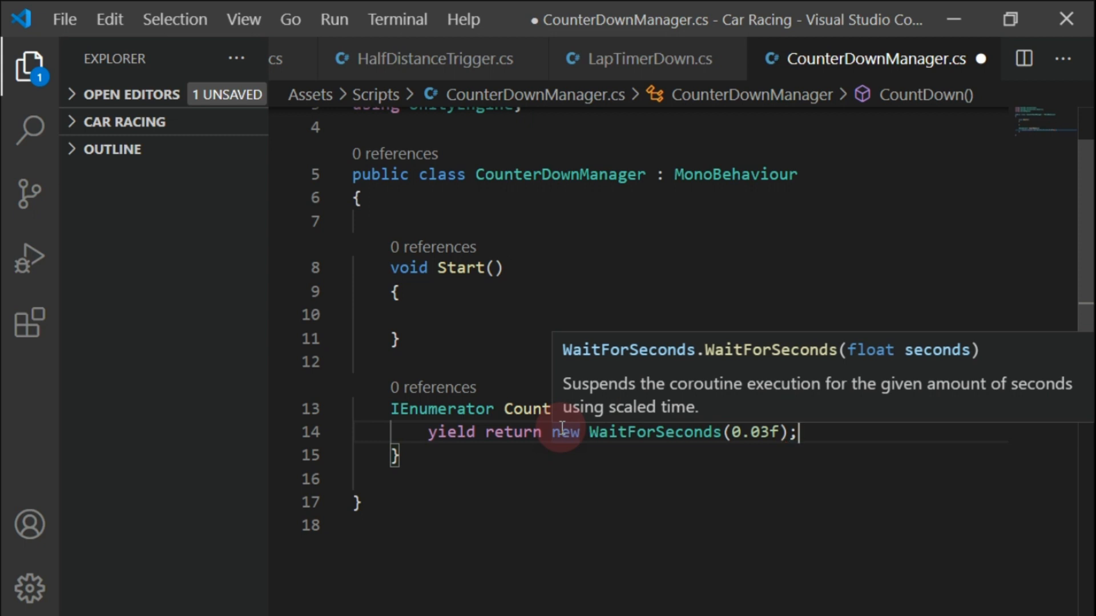
pyautogui.press('Return')
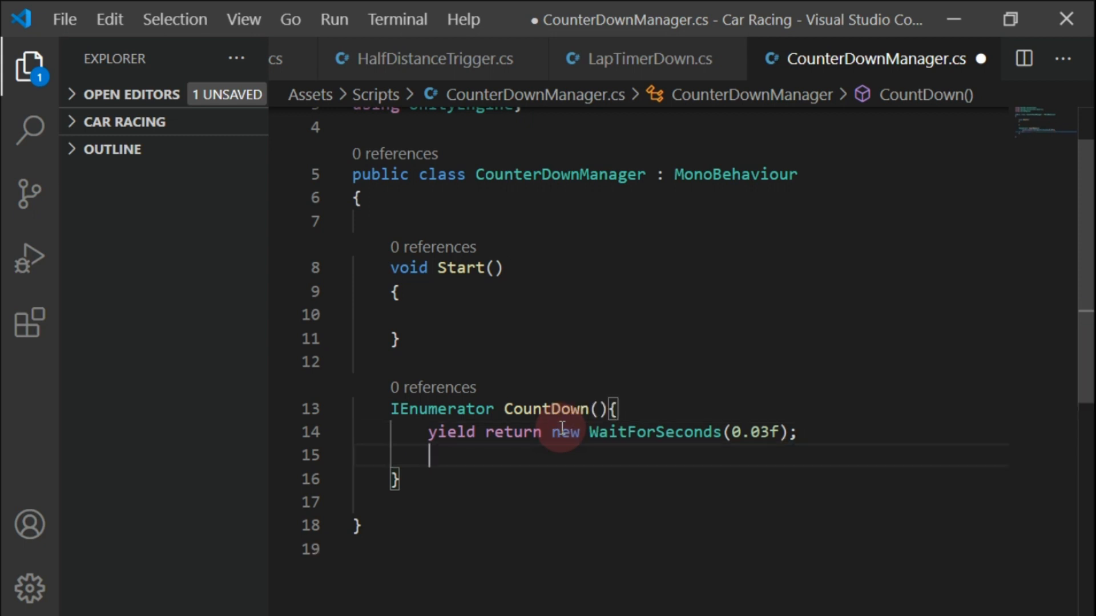
# Declare a public GameObject field named CounterLabel at the start of the CounterDownManager class
pyautogui.click(377, 200)
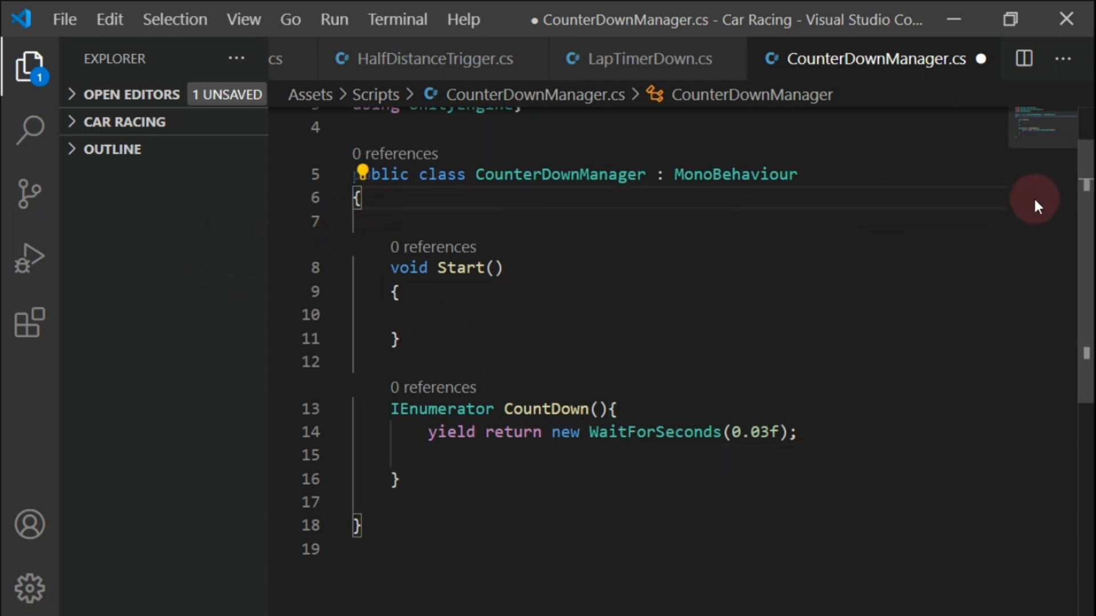
pyautogui.press('Return')
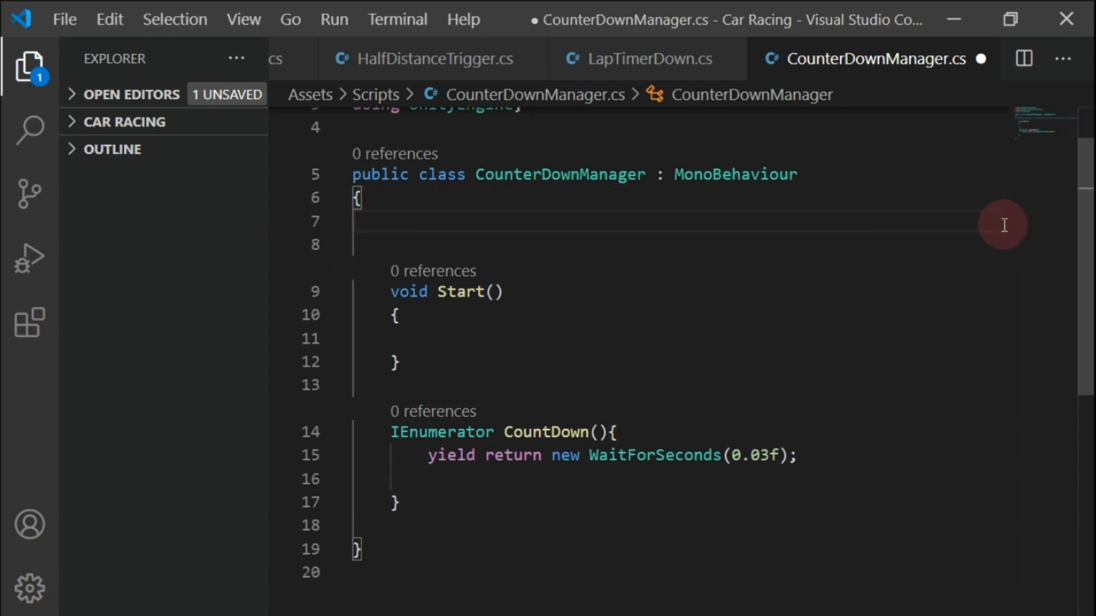
pyautogui.write('public ')
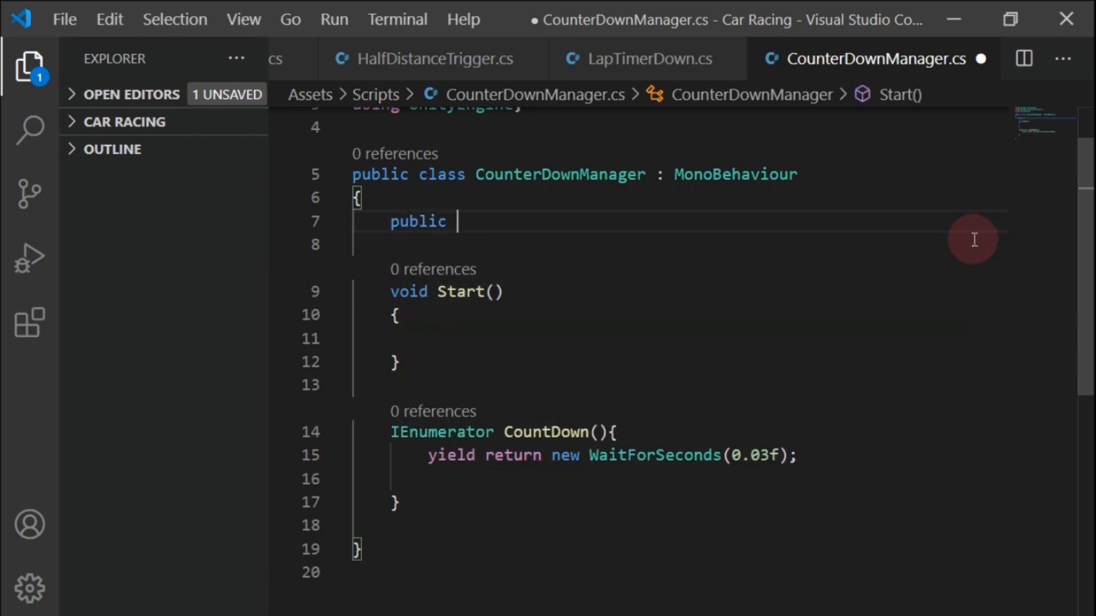
pyautogui.write('GameOn')
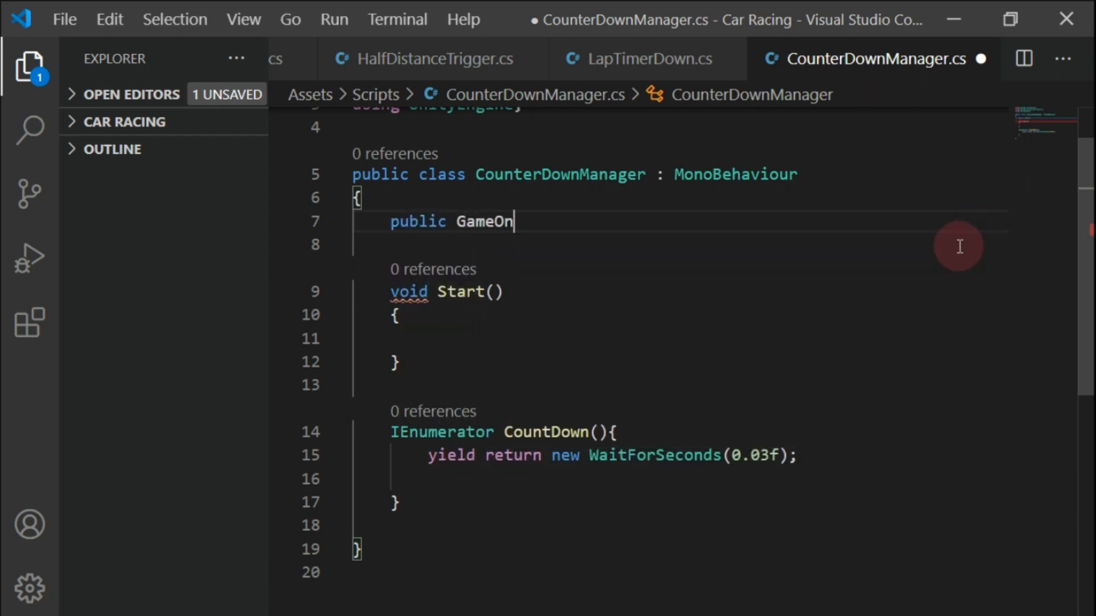
pyautogui.press('BackSpace')
pyautogui.write('bject ')
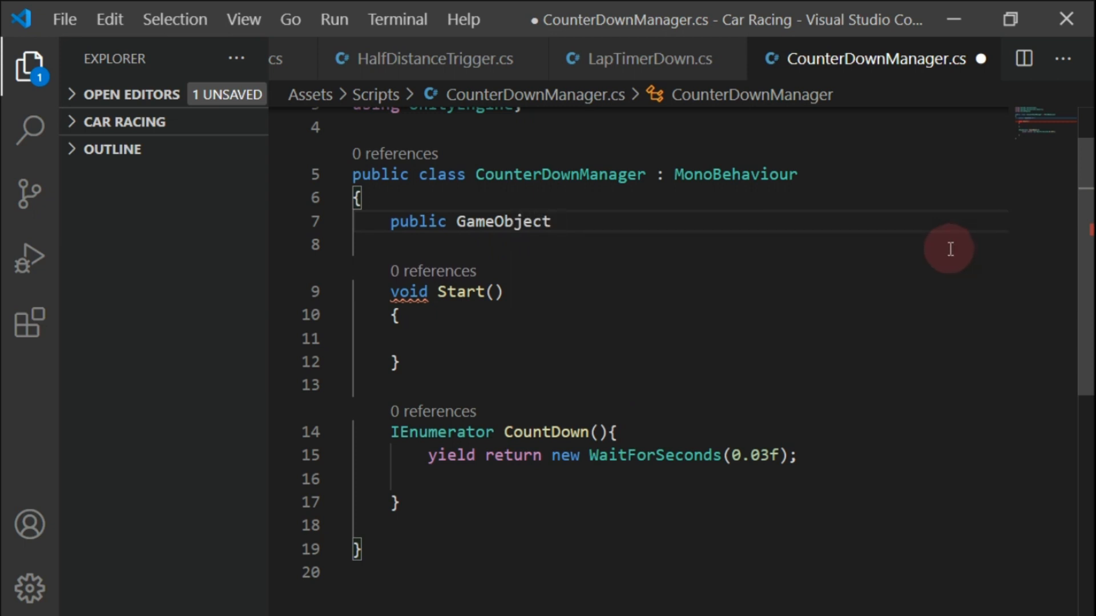
pyautogui.write('CounterLabel;')
# Add the directive "using UnityEngine.UI;" below the existing using lines
pyautogui.press('Up')
pyautogui.press('Up')
pyautogui.press('Up')
pyautogui.press('Up')
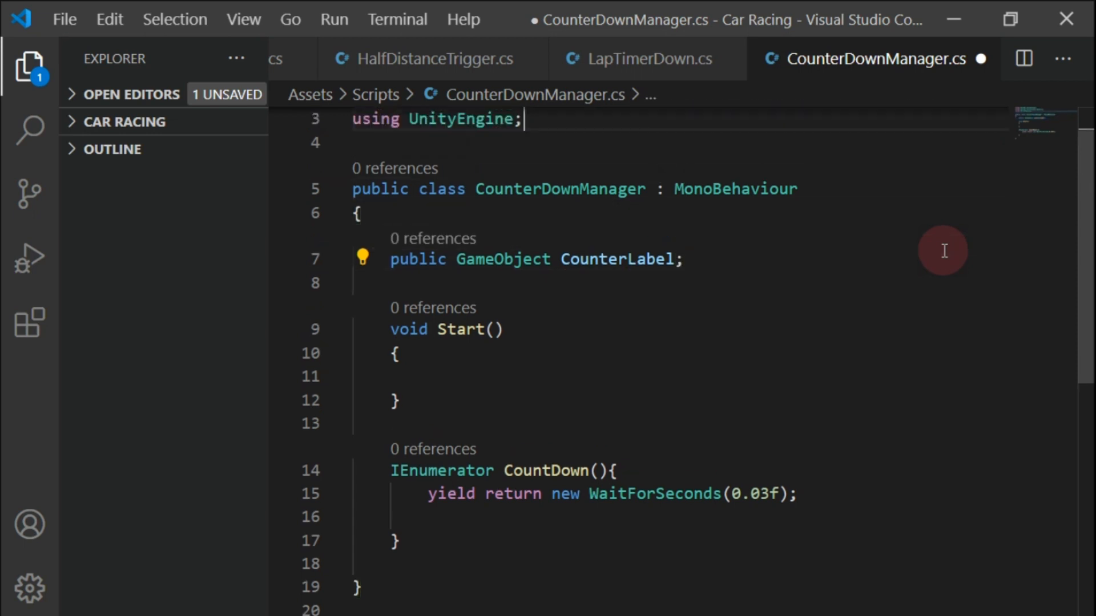
pyautogui.press('Return')
pyautogui.write('using Uni')
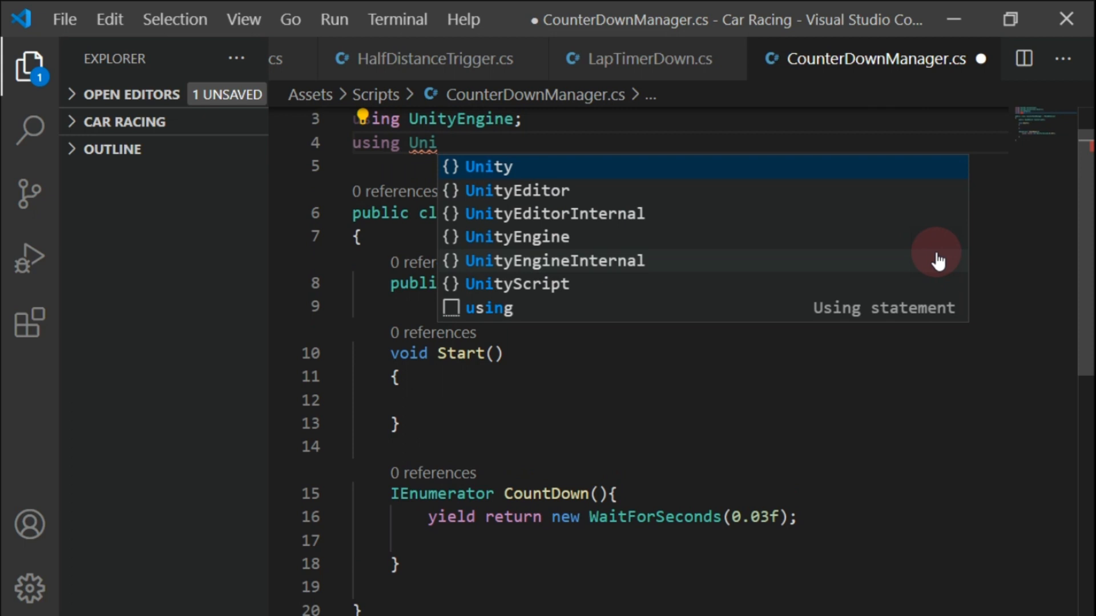
pyautogui.press('Tab')
pyautogui.write('.UIl')
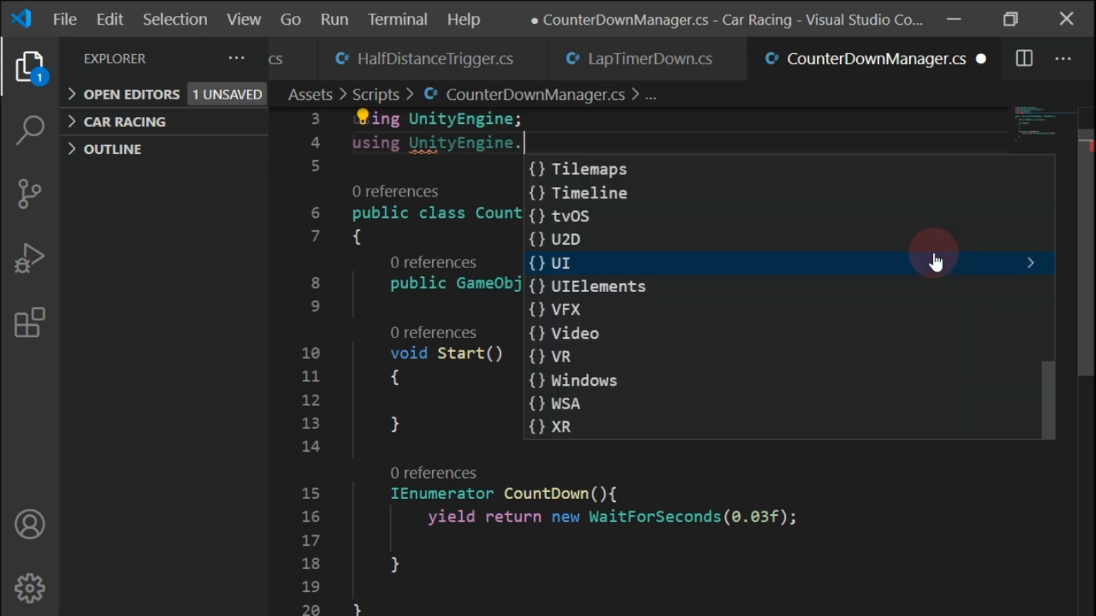
pyautogui.press('BackSpace')
pyautogui.write(';')
# Insert an empty line directly below the WaitForSeconds statement in the CountDown coroutine
pyautogui.press('Down')
pyautogui.press('Down')
pyautogui.press('Down')
pyautogui.press('Down')
pyautogui.press('Down')
pyautogui.press('Down')
pyautogui.press('Down')
pyautogui.press('Down')
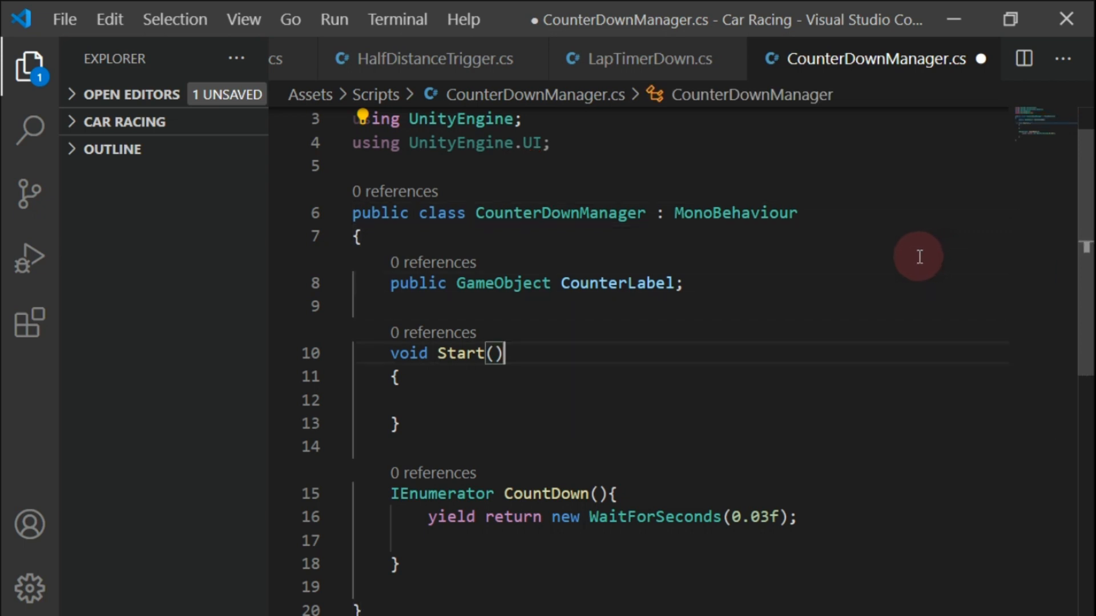
pyautogui.scroll(-3, 891, 262)
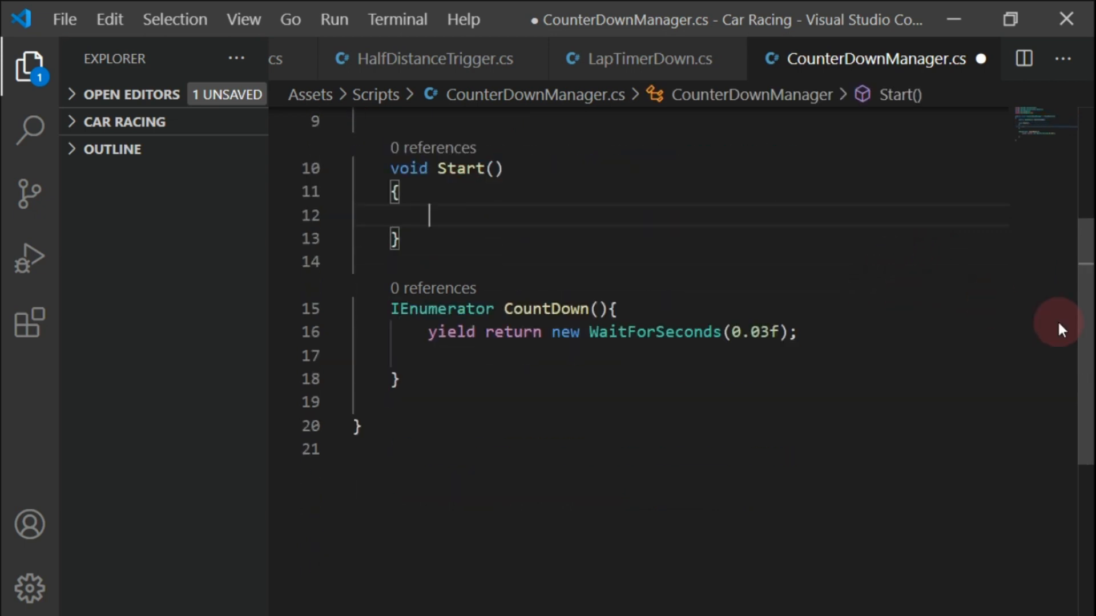
pyautogui.click(892, 338)
pyautogui.press('Return')
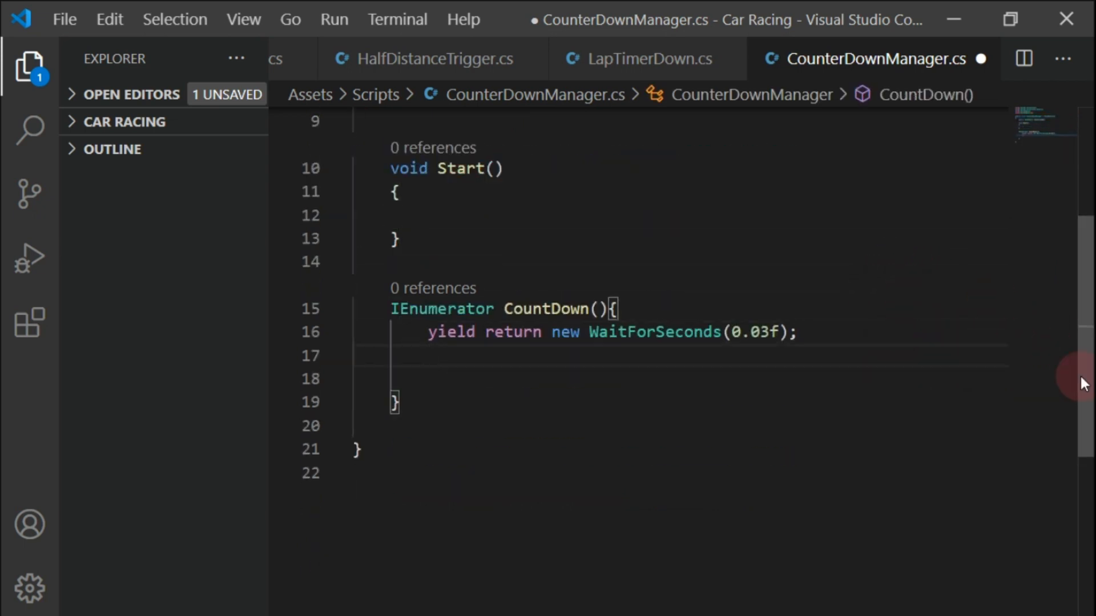
# Write "CounterLabel.GetComponent<Text>().text="3";" below the wait statement in CountDown and start a new line after it
pyautogui.write('Coun')
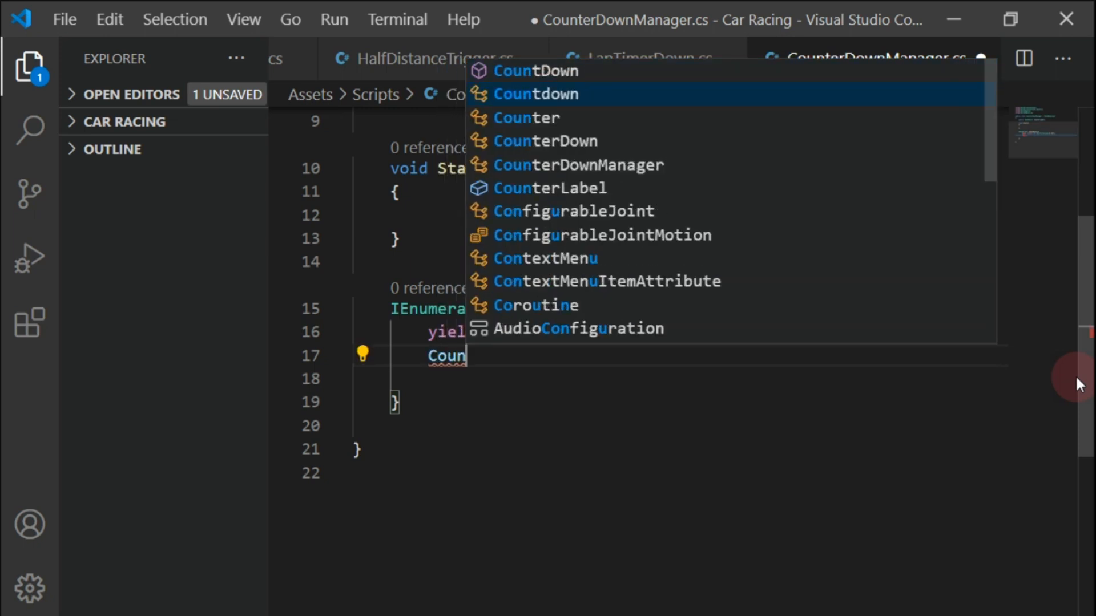
pyautogui.press('Down')
pyautogui.press('Down')
pyautogui.press('Down')
pyautogui.press('Tab')
pyautogui.write('.Ge')
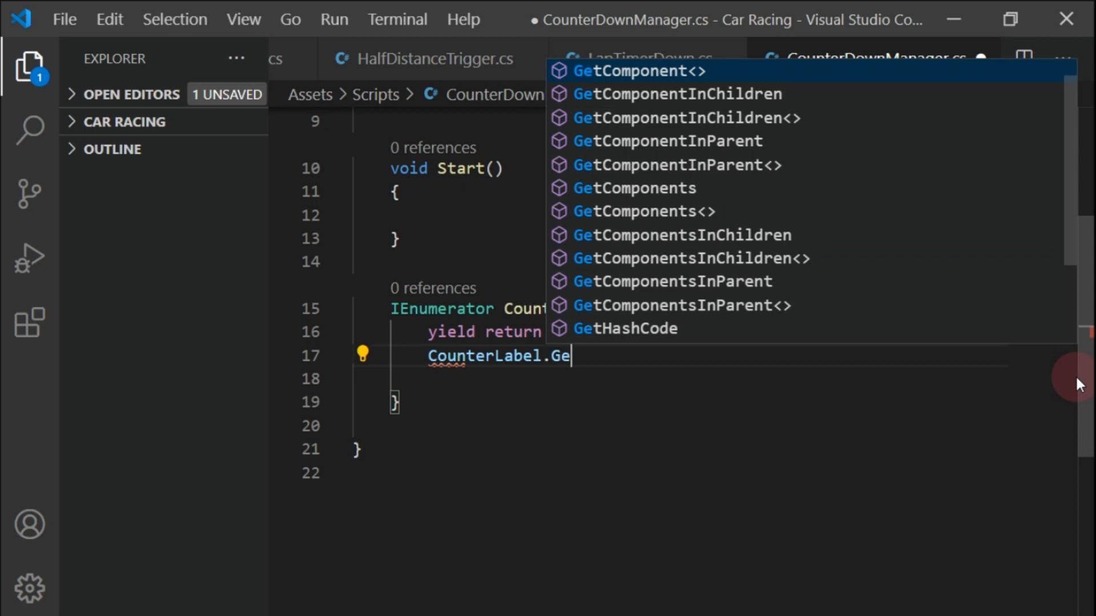
pyautogui.press('Tab')
pyautogui.write('<T')
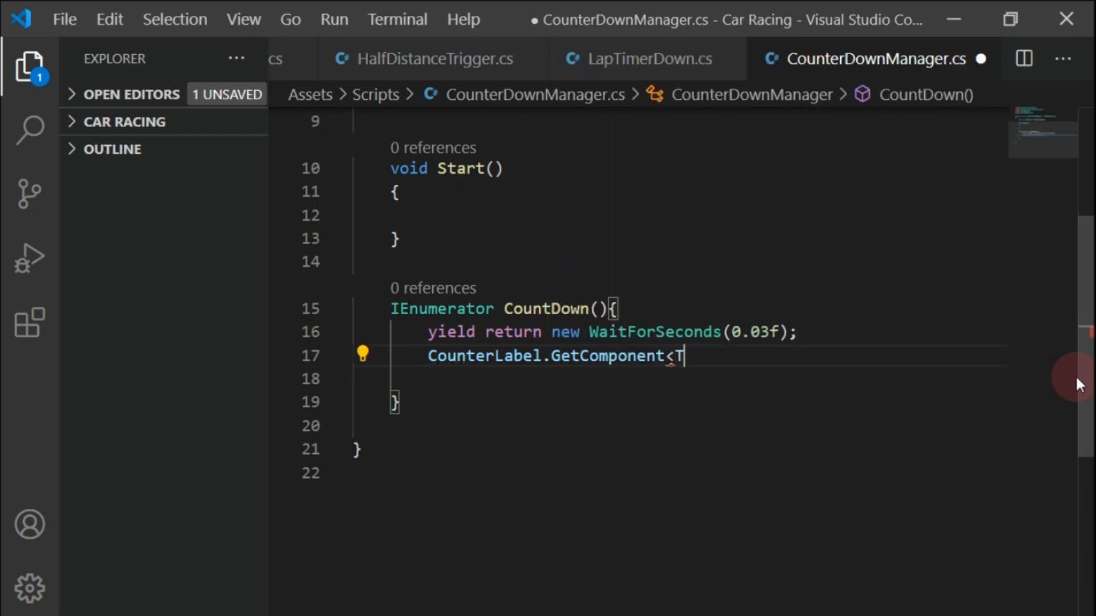
pyautogui.write('ext>')
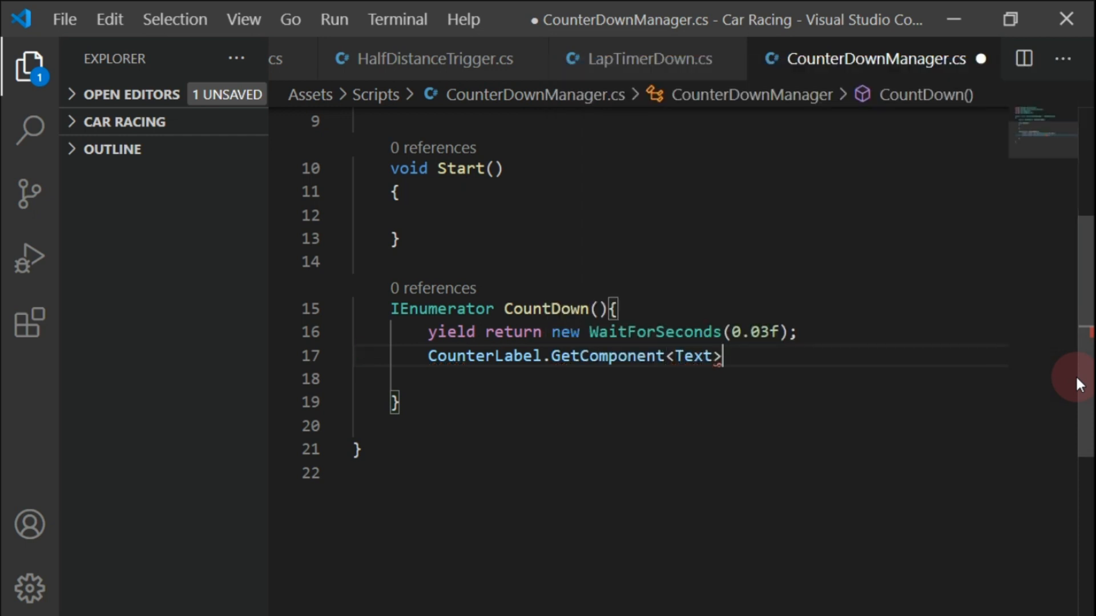
pyautogui.write('().te')
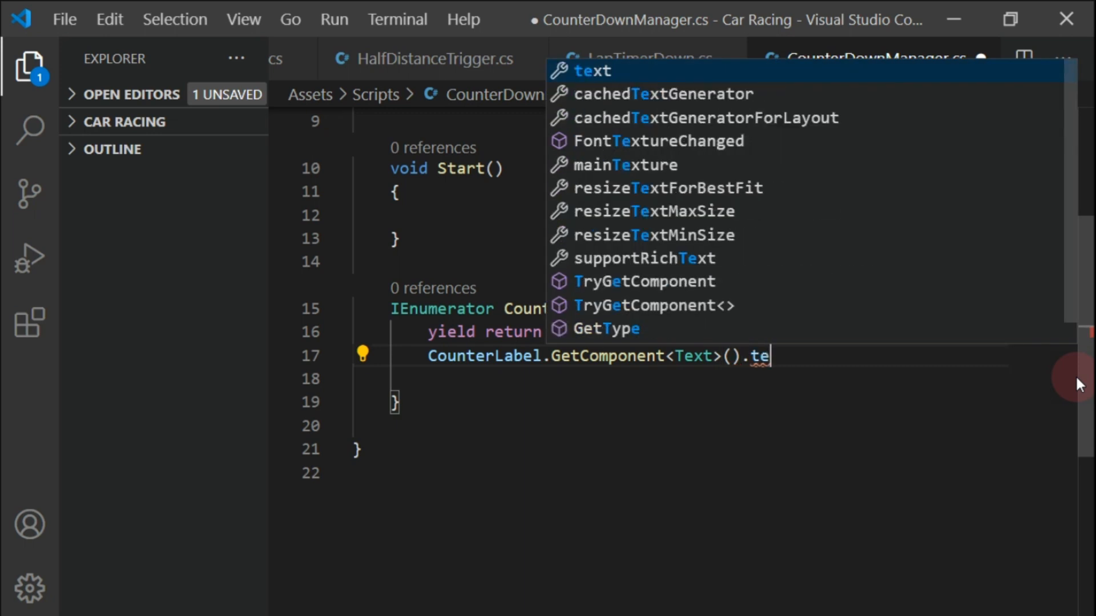
pyautogui.write('xt=3')
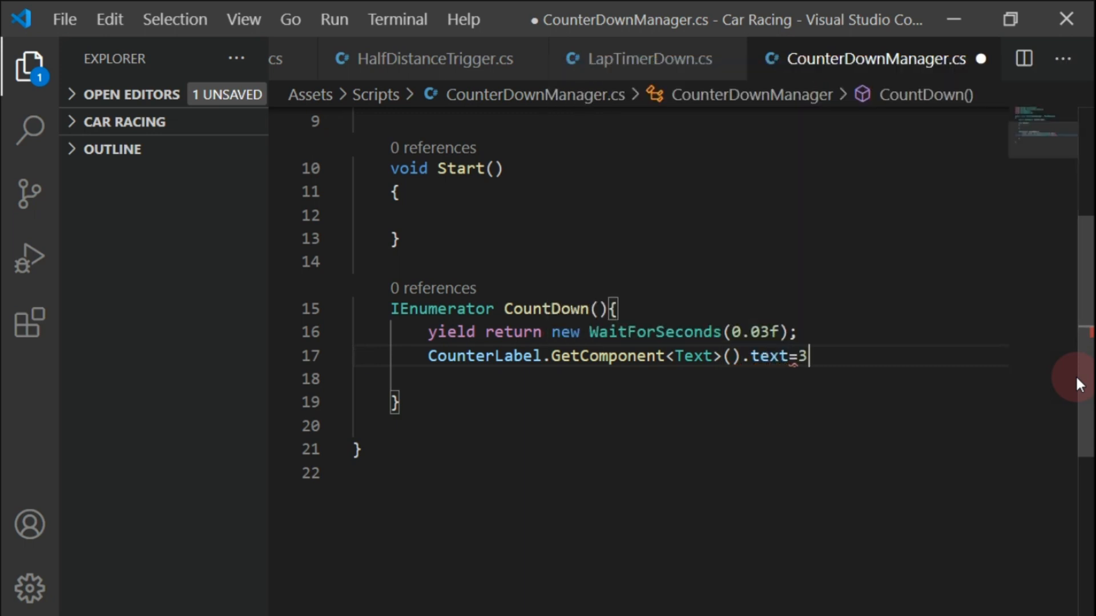
pyautogui.press('Left')
pyautogui.write('"')
pyautogui.press('Right')
pyautogui.write('";')
pyautogui.press('Return')
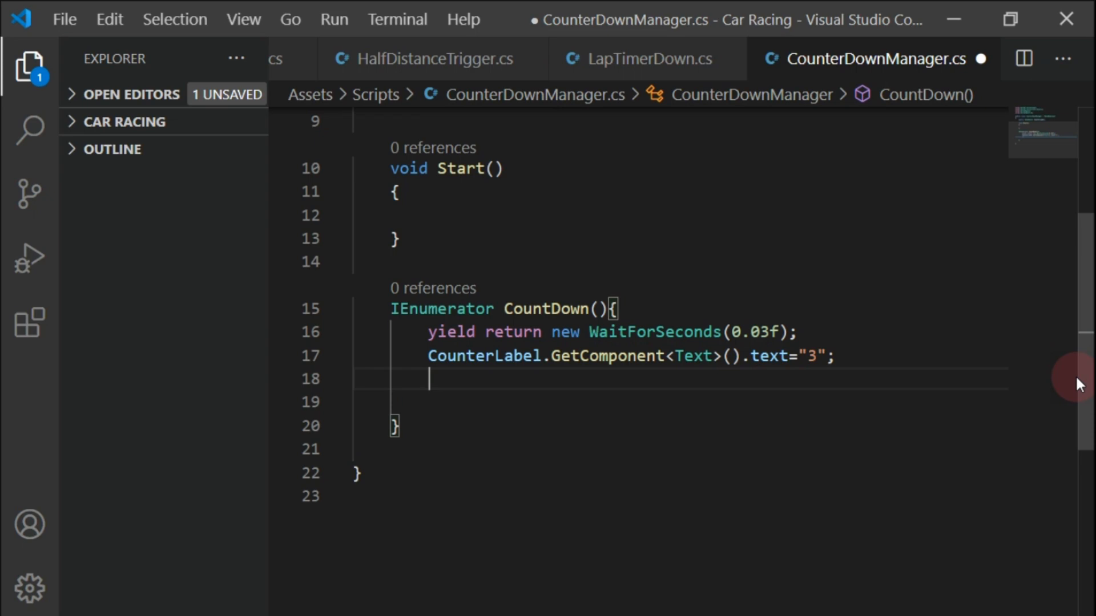
# Duplicate the public GameObject CounterLabel declaration onto the line directly below it
pyautogui.scroll(2, 970, 349)
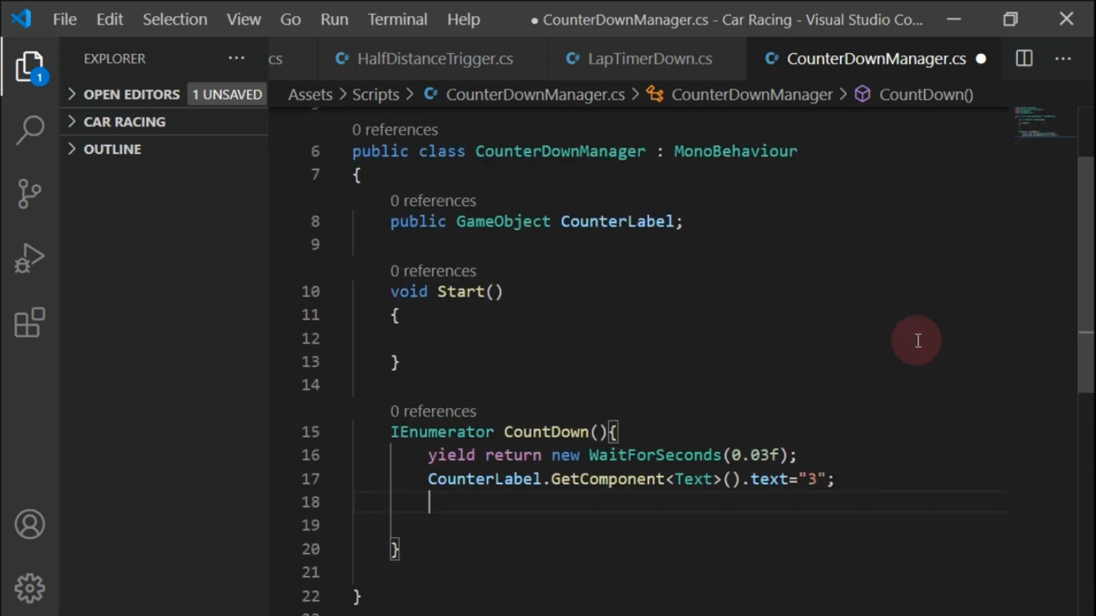
pyautogui.moveTo(384, 228); pyautogui.dragTo(691, 227)
pyautogui.hotkey('ctrl', 'c')
pyautogui.click(691, 227)
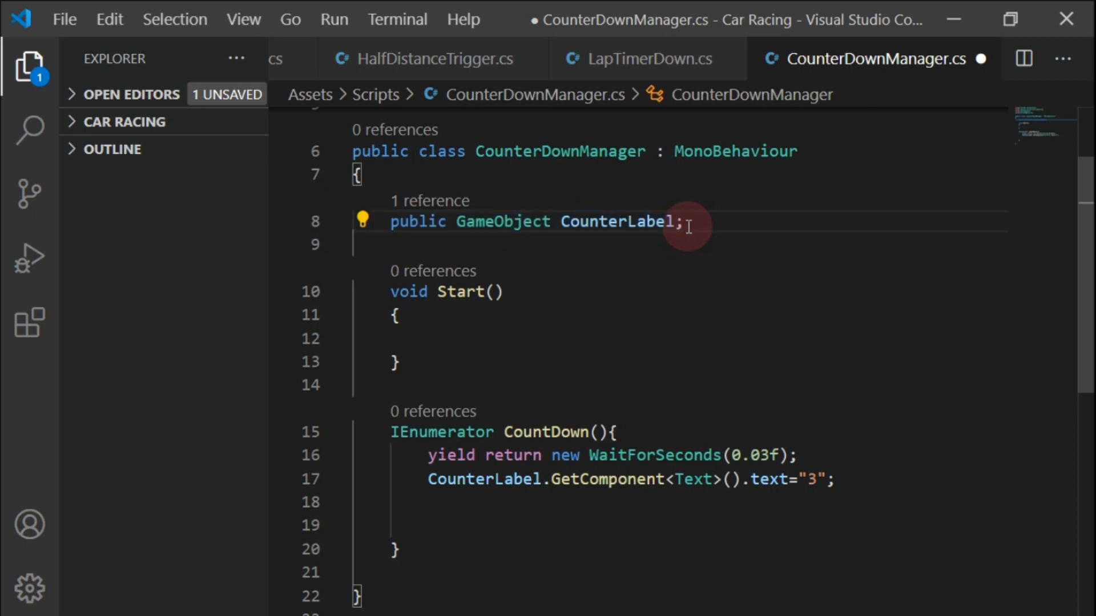
pyautogui.press('Return')
pyautogui.hotkey('ctrl', 'v')
pyautogui.press('Right')
pyautogui.press('Up')
pyautogui.press('Right')
pyautogui.press('Right')
pyautogui.press('Right')
pyautogui.press('Right')
pyautogui.press('Right')
pyautogui.press('Right')
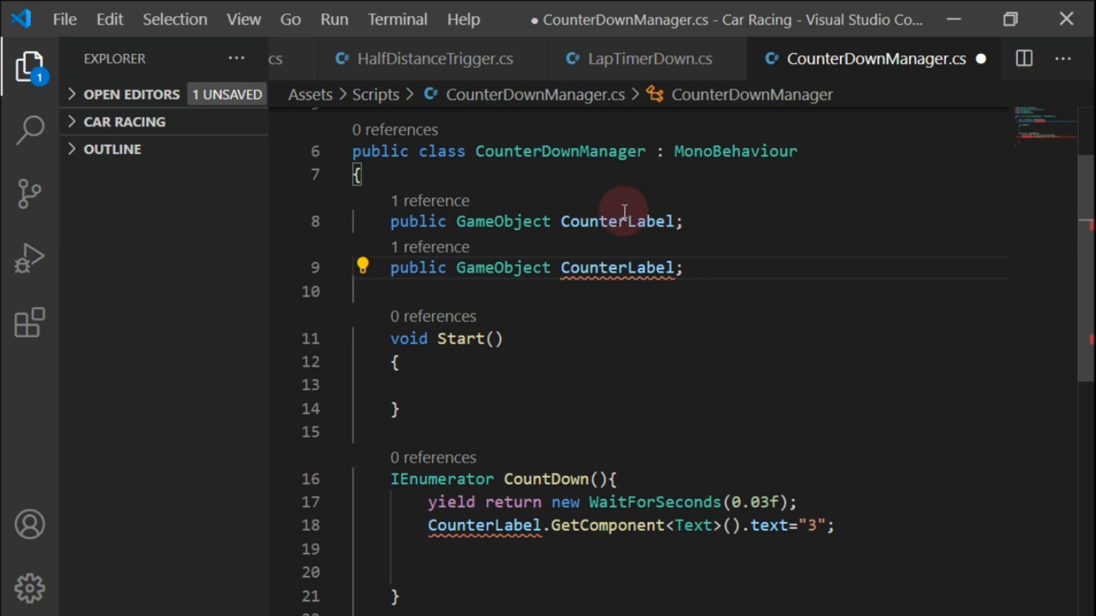
# Change the duplicated CounterLabel declaration into a public AudioSource field named ReadySound
pyautogui.doubleClick(505, 268)
pyautogui.write('A')
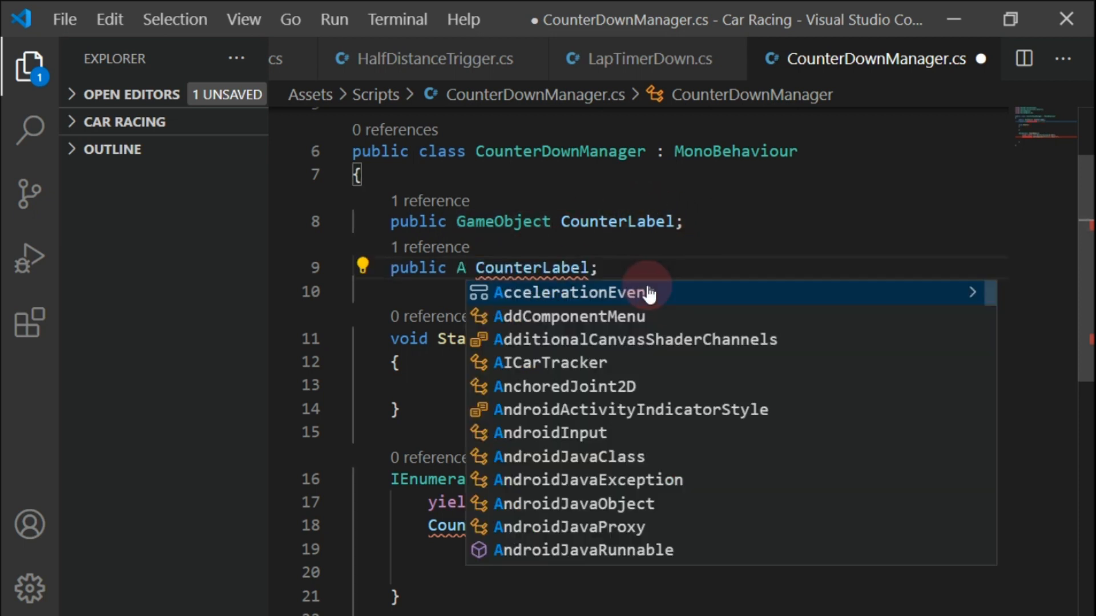
pyautogui.write('udio')
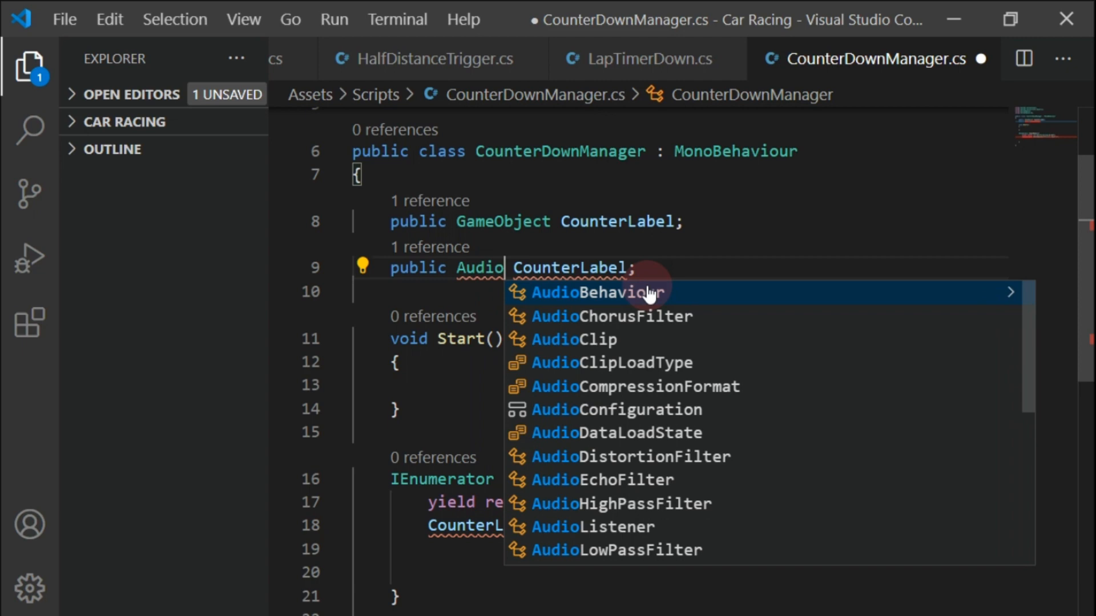
pyautogui.write('Sou')
pyautogui.press('Return')
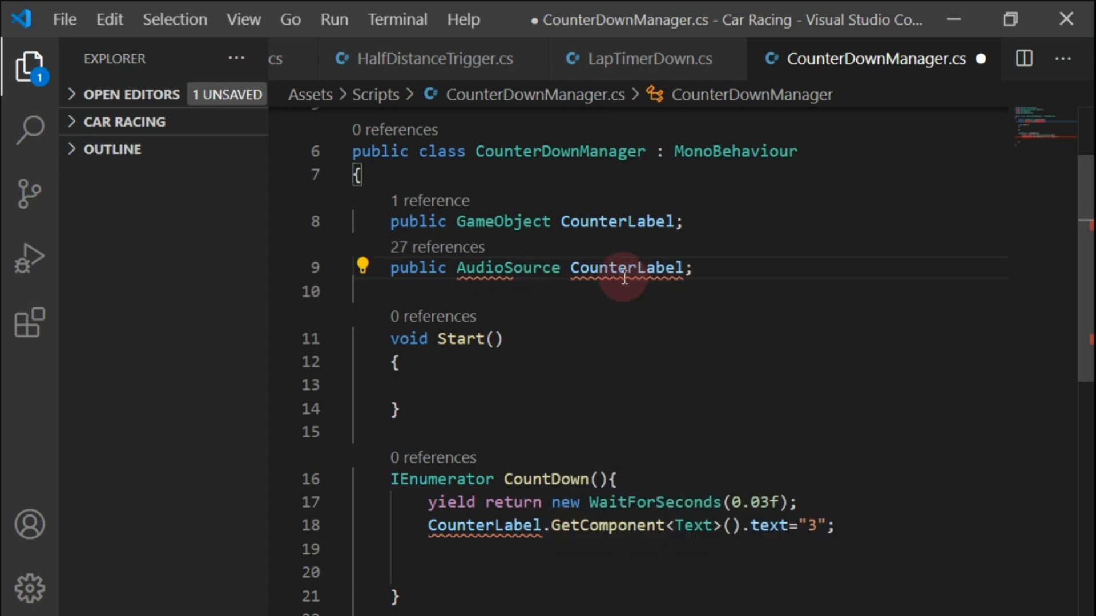
pyautogui.doubleClick(627, 272)
pyautogui.write('ReadyS')
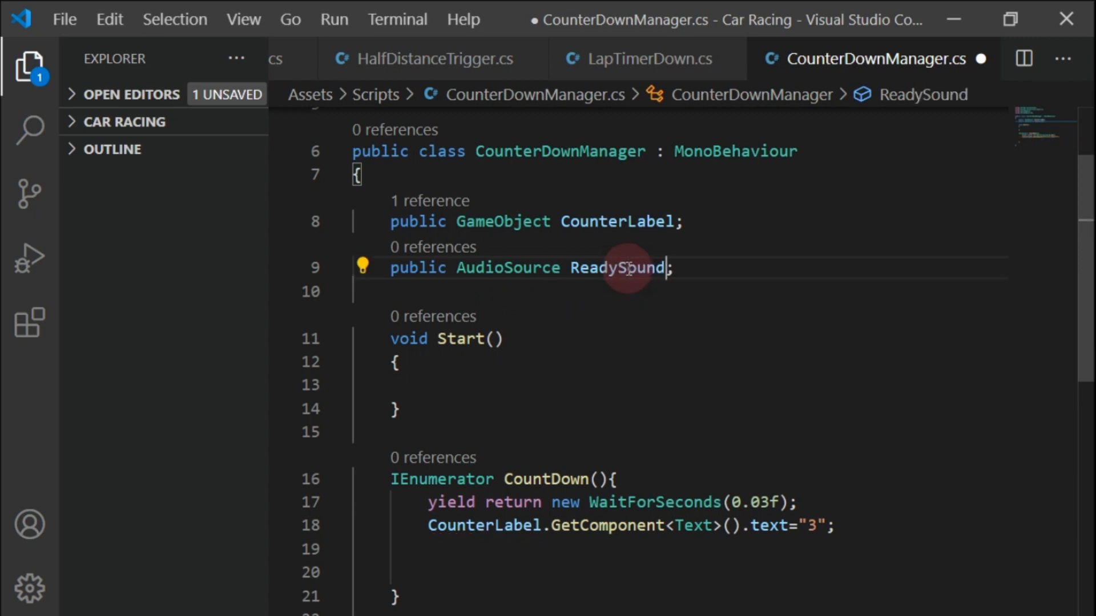
# Duplicate the public AudioSource ReadySound declaration onto the next line
pyautogui.moveTo(690, 264); pyautogui.dragTo(397, 270)
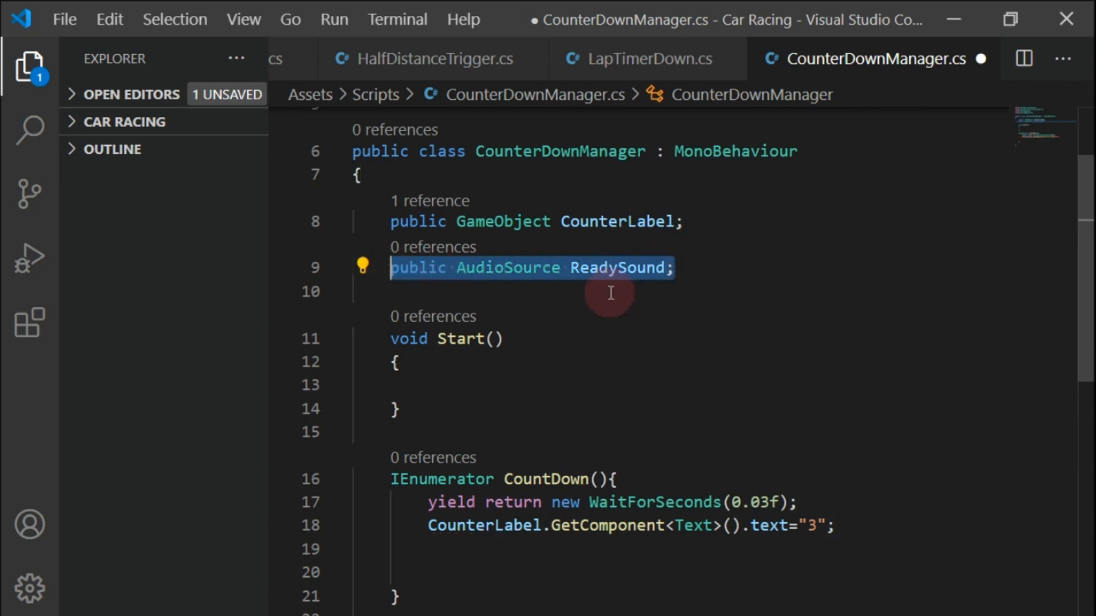
pyautogui.hotkey('ctrl', 'c')
pyautogui.press('End')
pyautogui.press('Return')
pyautogui.hotkey('ctrl', 'v')
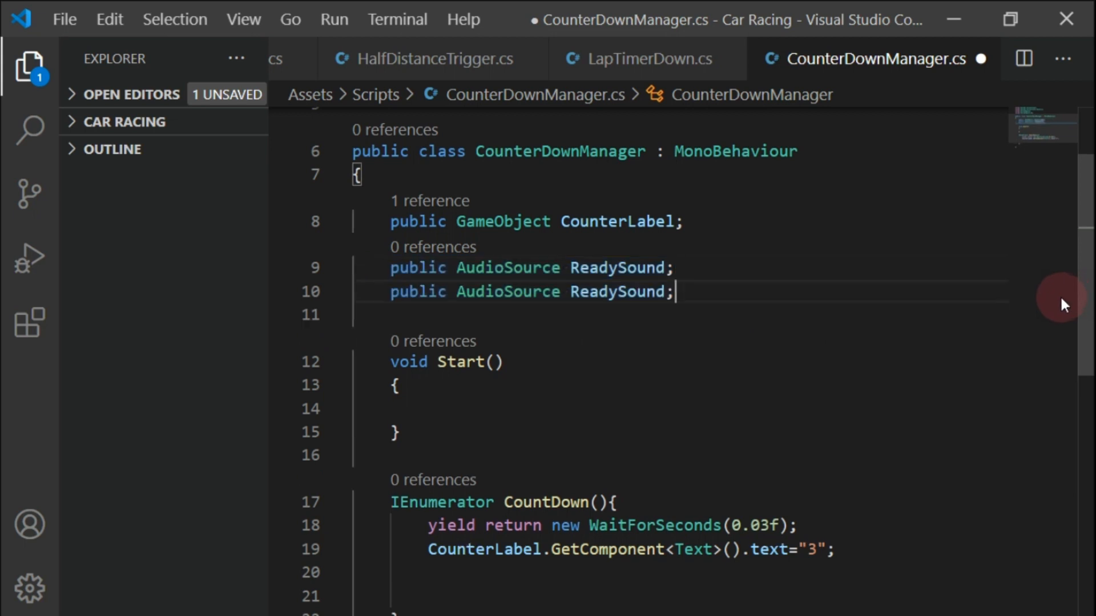
# Rename the second ReadySound field to GoSound and save the script
pyautogui.click(618, 315)
pyautogui.press('BackSpace')
pyautogui.press('BackSpace')
pyautogui.press('BackSpace')
pyautogui.press('BackSpace')
pyautogui.press('BackSpace')
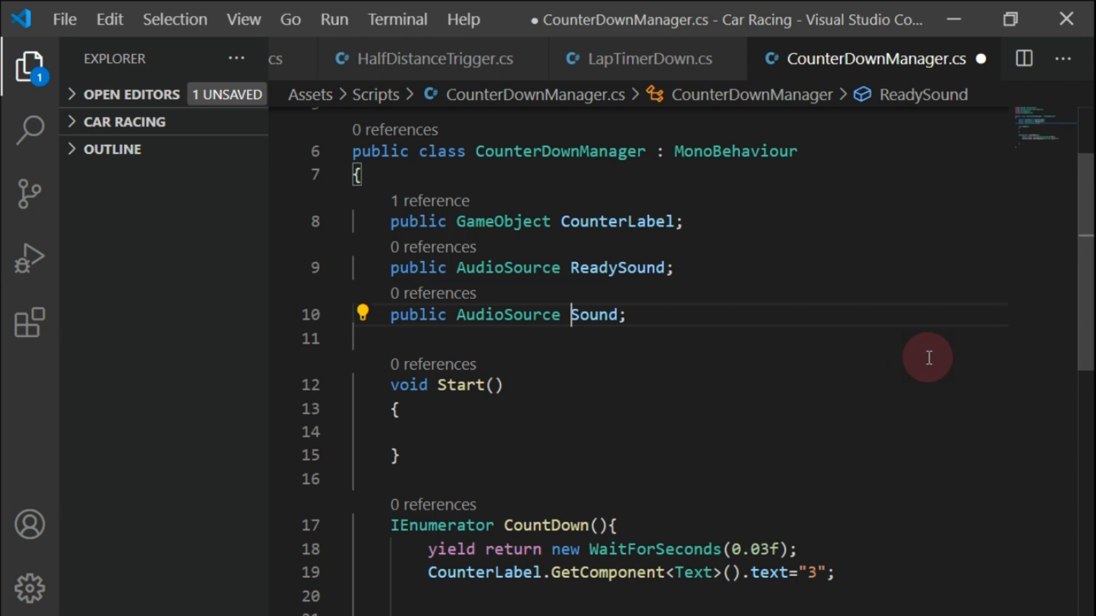
pyautogui.write('Go')
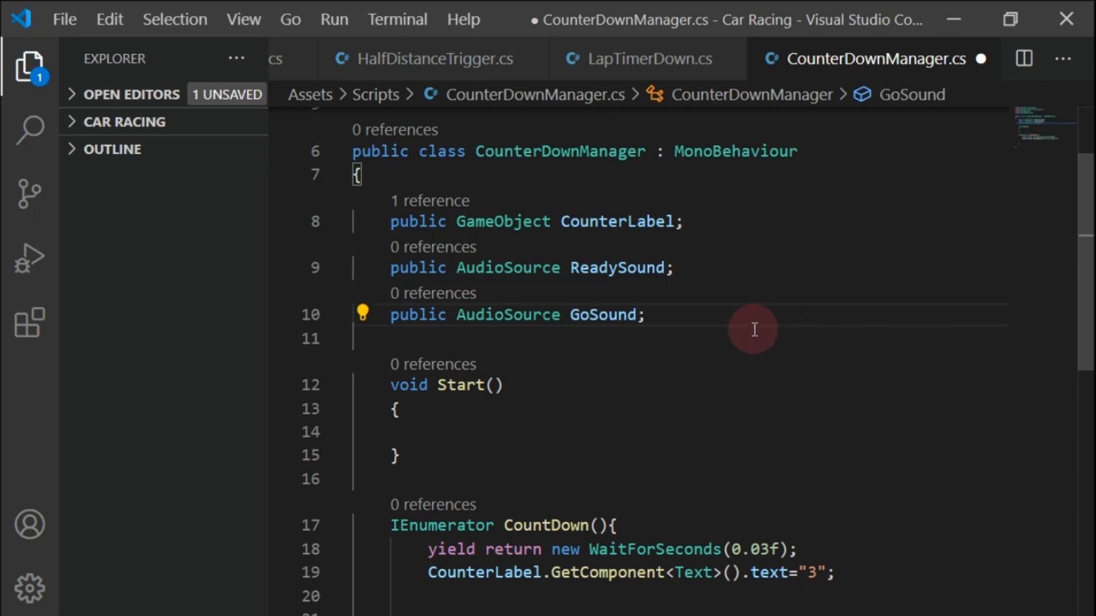
pyautogui.click(656, 311)
pyautogui.hotkey('ctrl', 's')
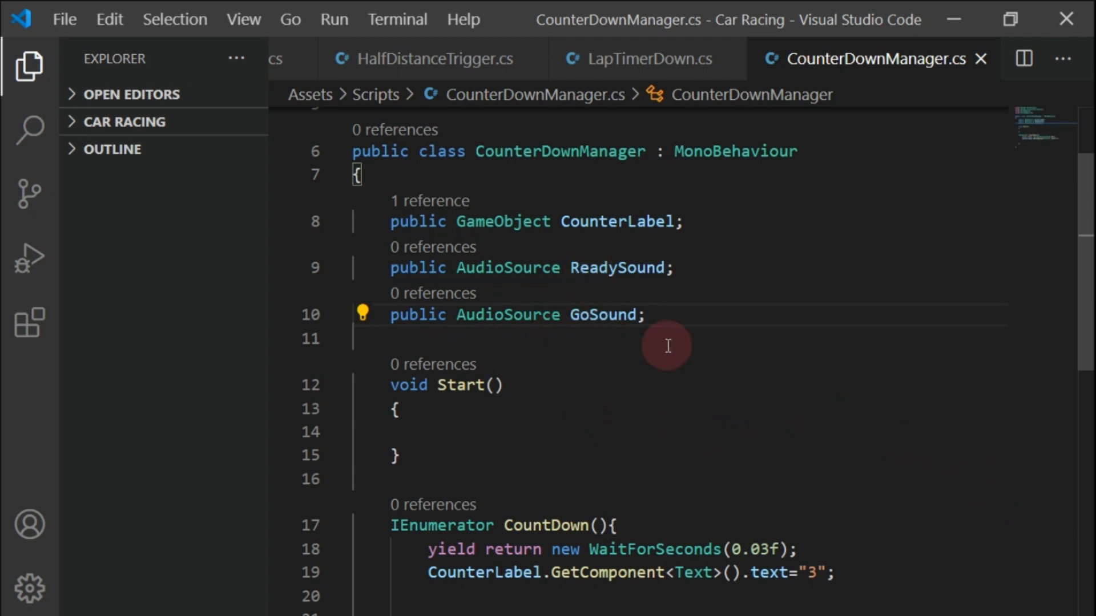
# Add the statement "ReadySound.Play();" below the label text assignment in CountDown and start a new line after it
pyautogui.scroll(-3, 667, 345)
pyautogui.click(708, 413)
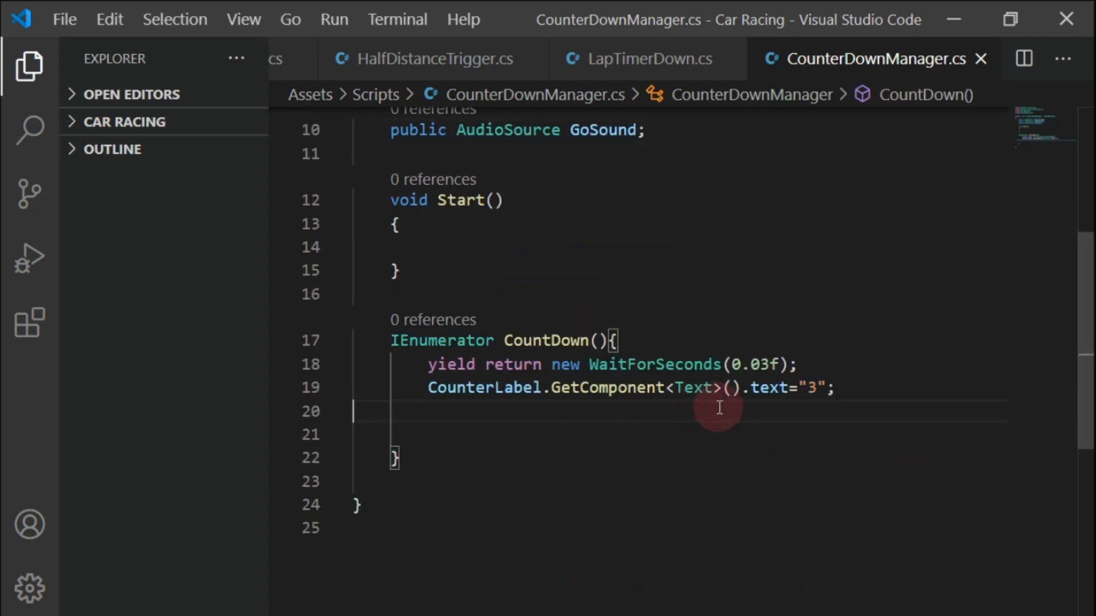
pyautogui.press('Tab')
pyautogui.press('Tab')
pyautogui.write('R')
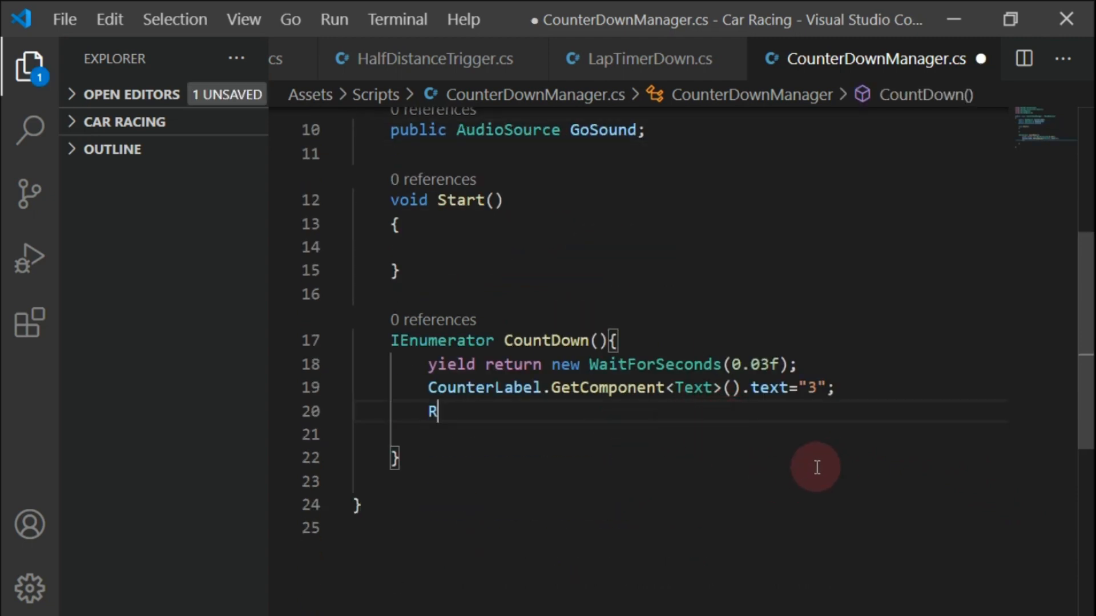
pyautogui.write('ea')
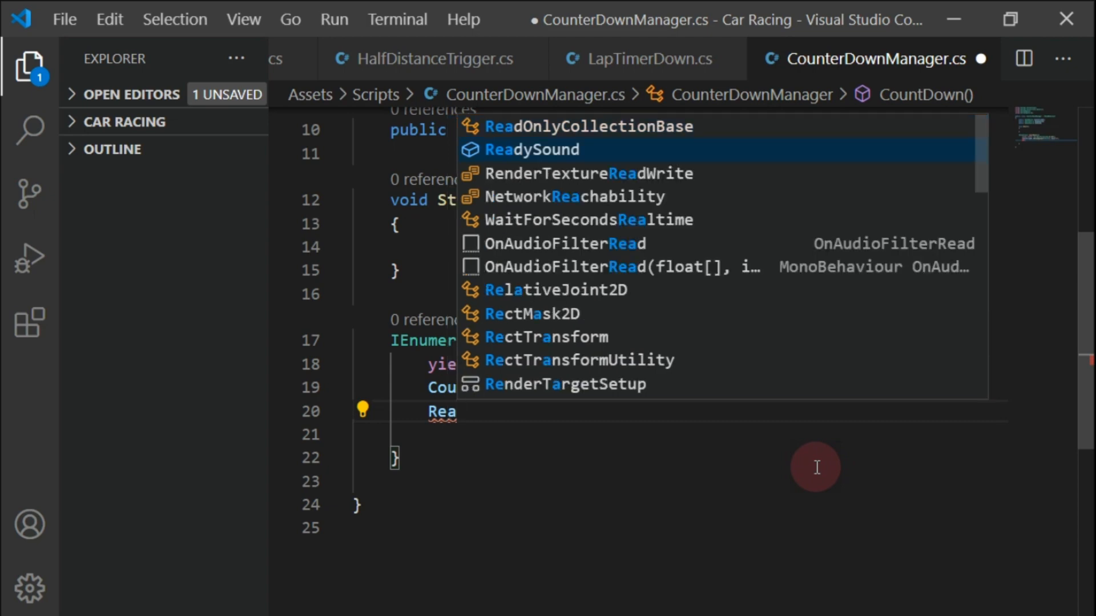
pyautogui.press('Tab')
pyautogui.write('.pl')
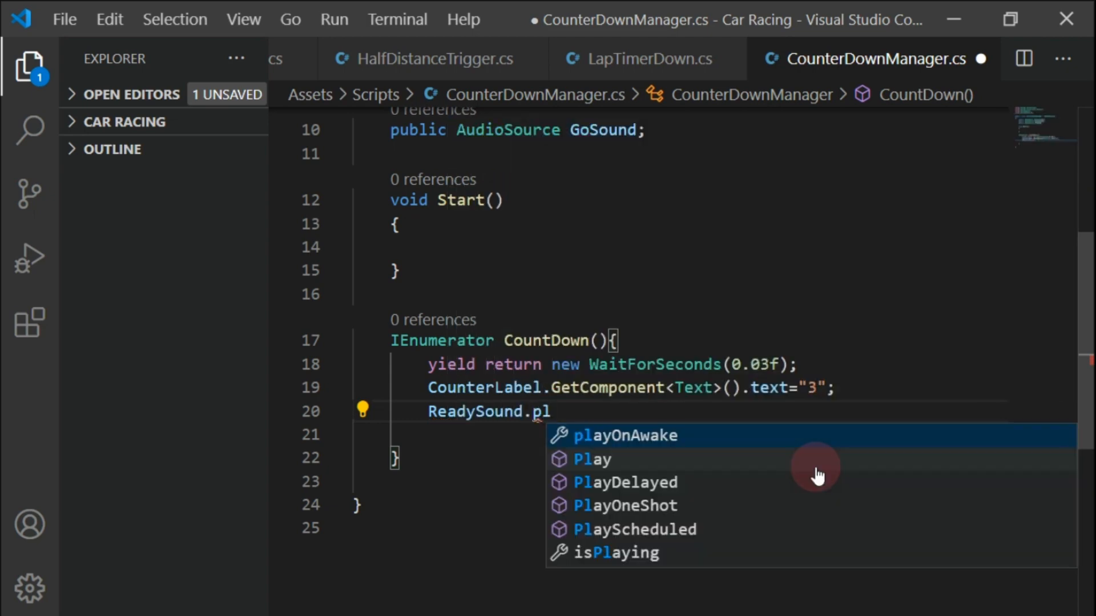
pyautogui.click(817, 474)
pyautogui.write('();')
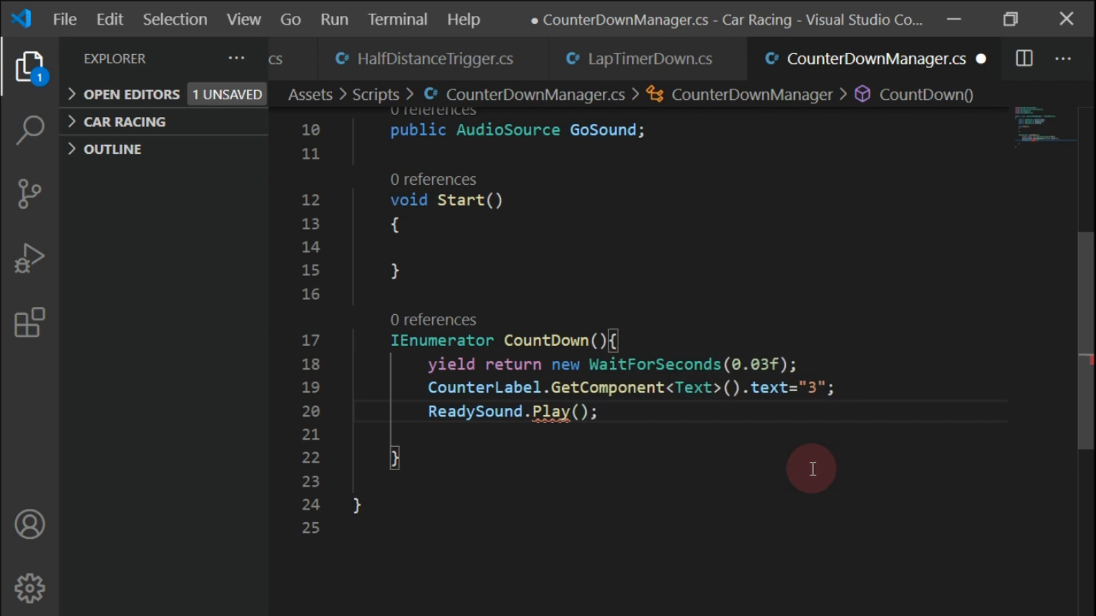
pyautogui.press('Return')
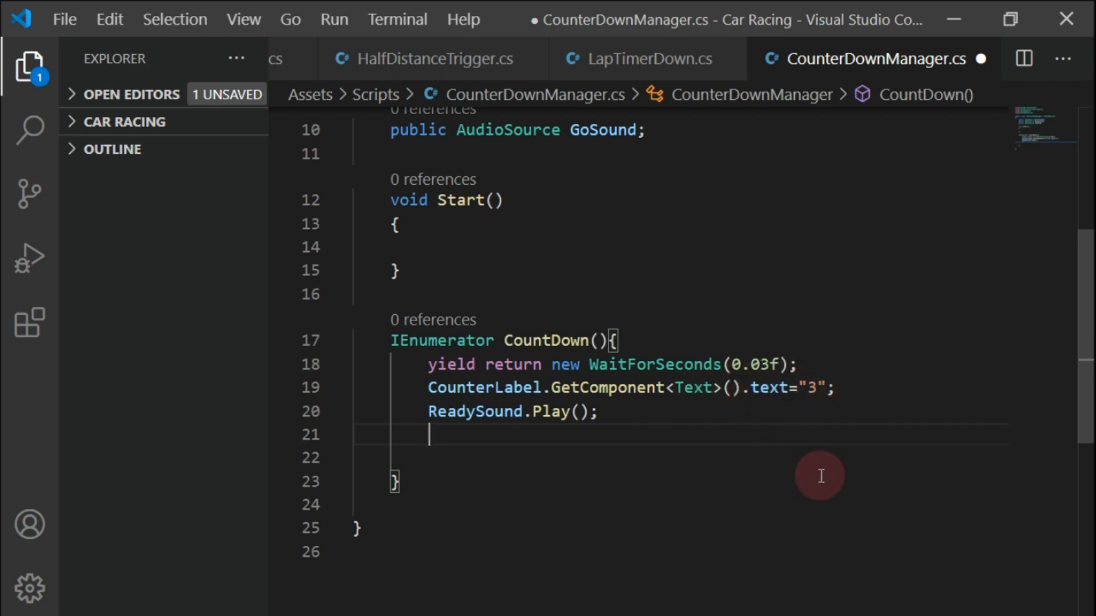
# Add "CounterLabel.SetActive(true);" below the ReadySound playback call and start a new line after it
pyautogui.write('ounter')
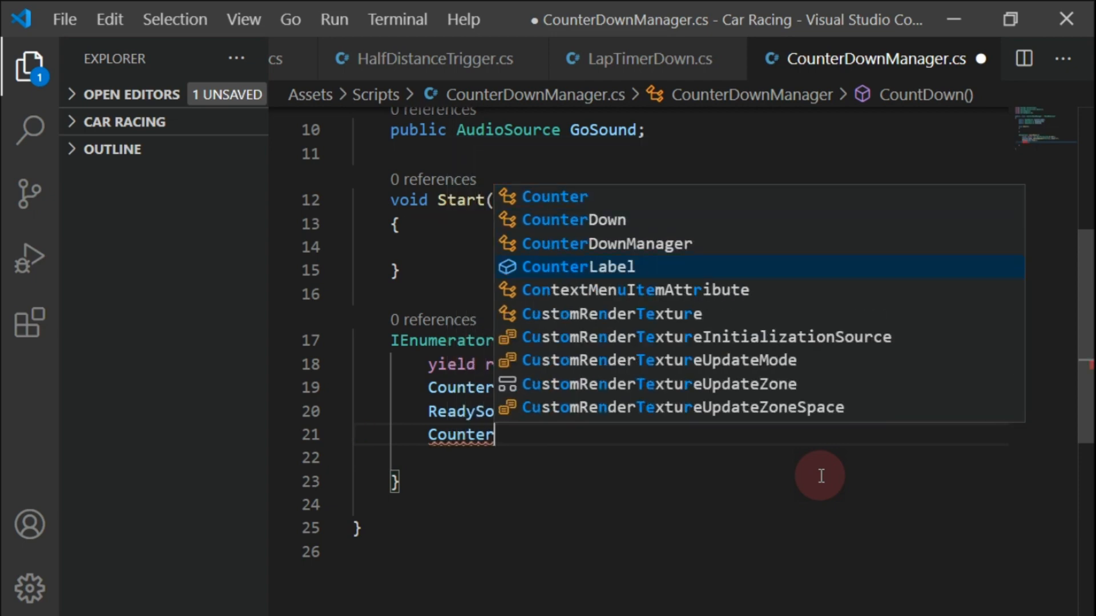
pyautogui.press('Tab')
pyautogui.write('.Set')
pyautogui.press('Tab')
pyautogui.write('(')
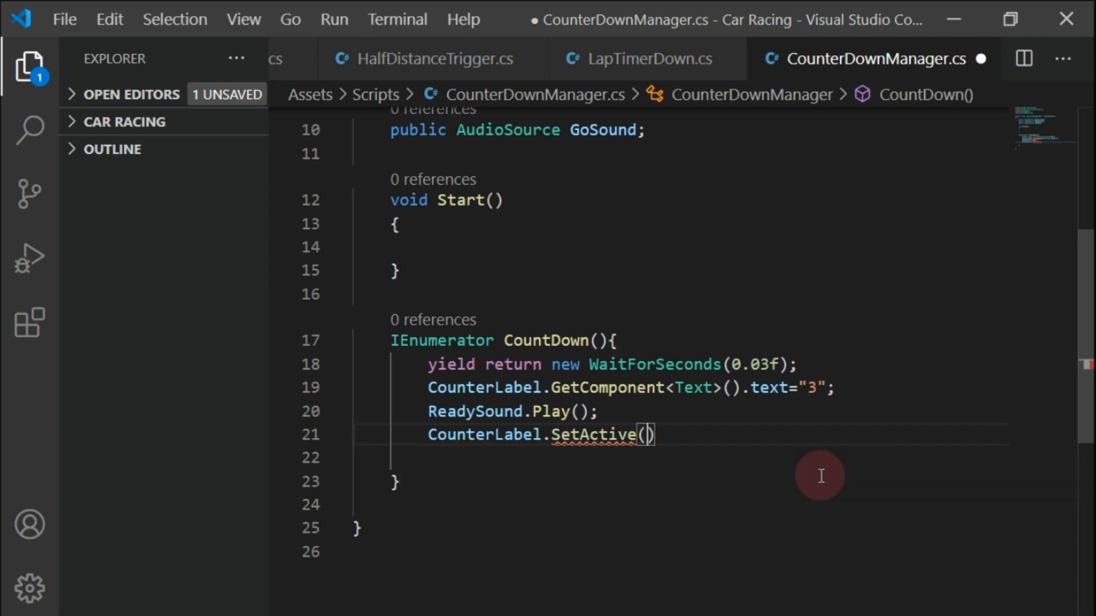
pyautogui.write('true);')
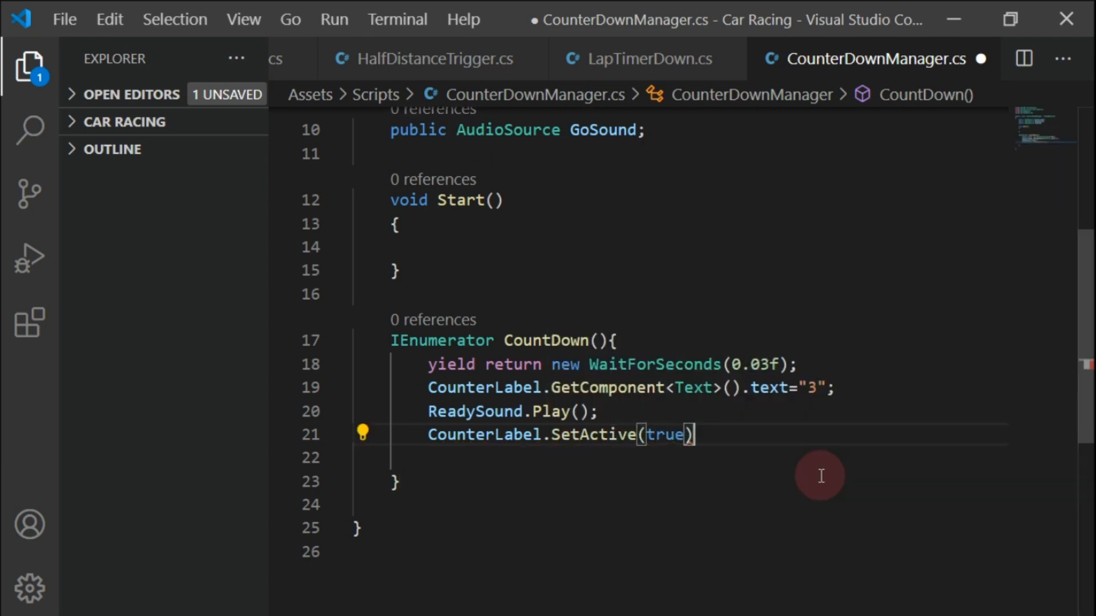
pyautogui.press('Return')
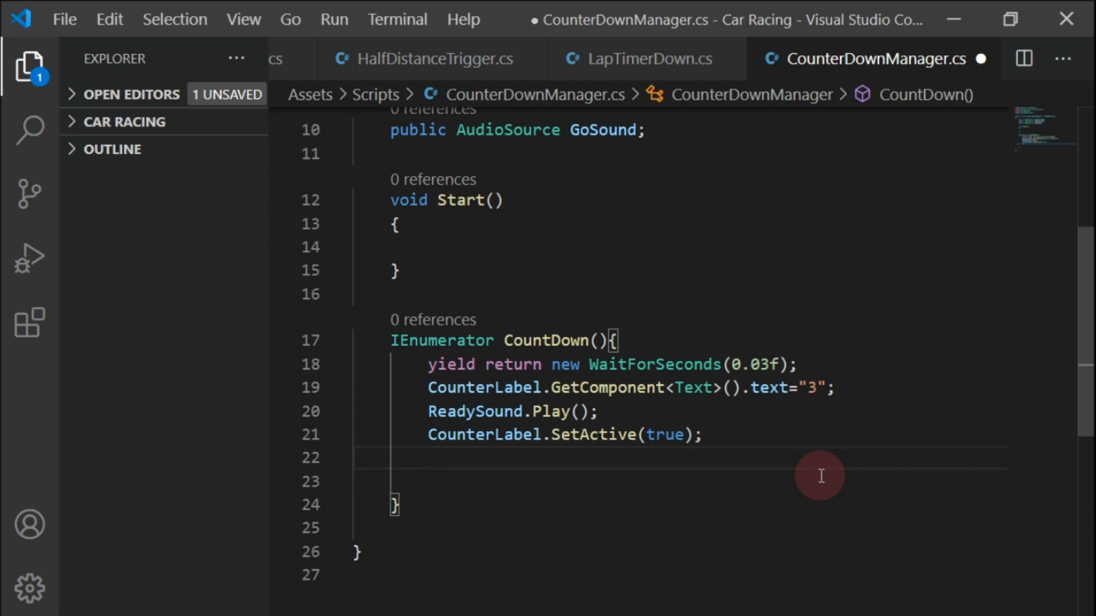
# Add the statement "yield return new WaitForSeconds(1);" below CounterLabel.SetActive(true) in CountDown and start a new line after it
pyautogui.write('ye')
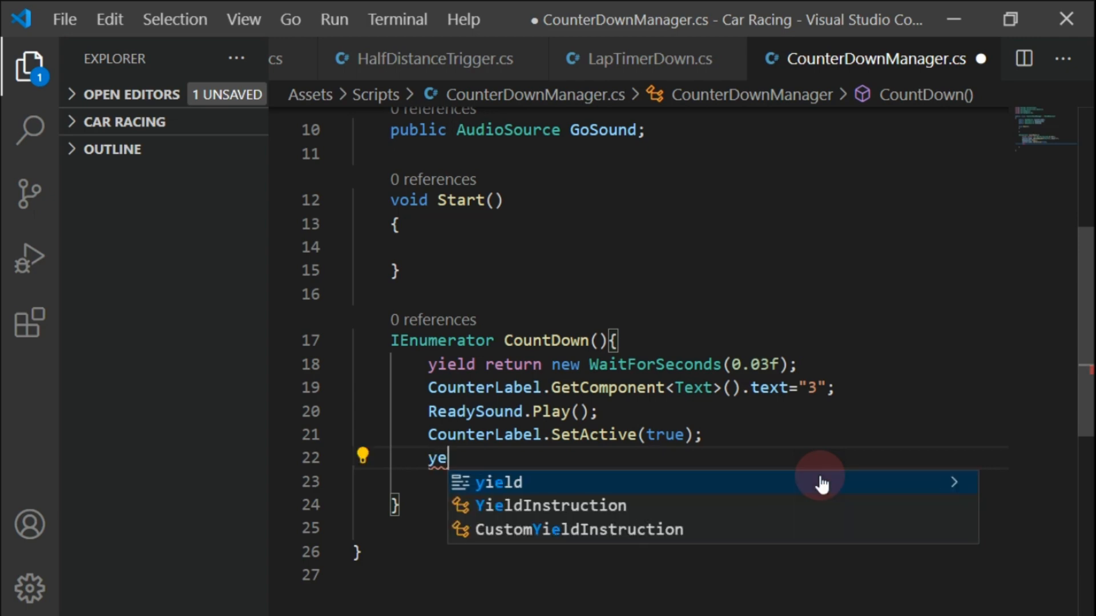
pyautogui.write('ild return ')
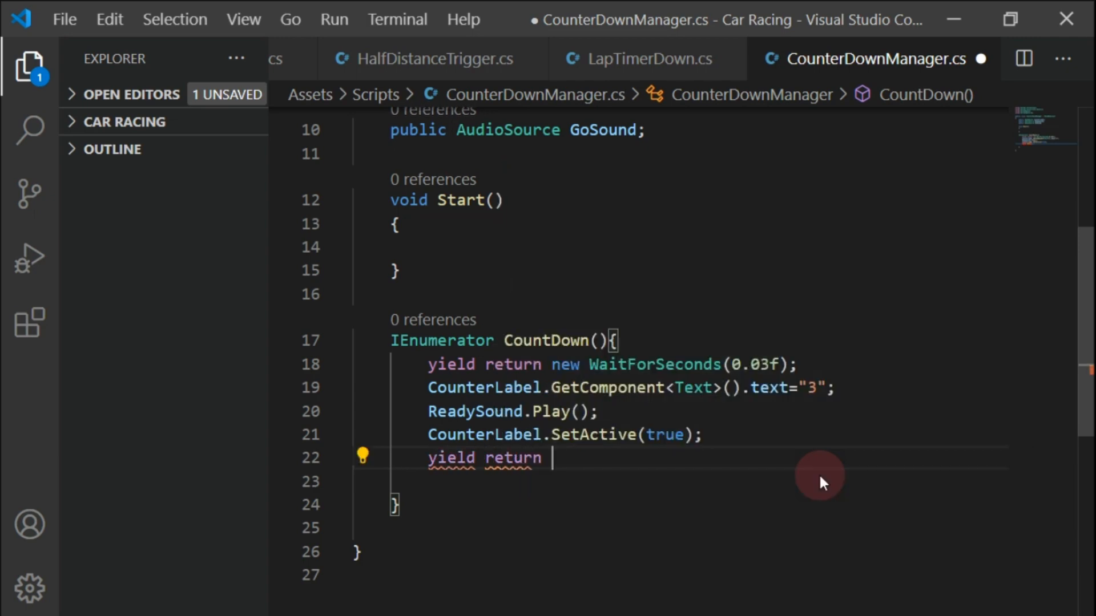
pyautogui.write('new Wa')
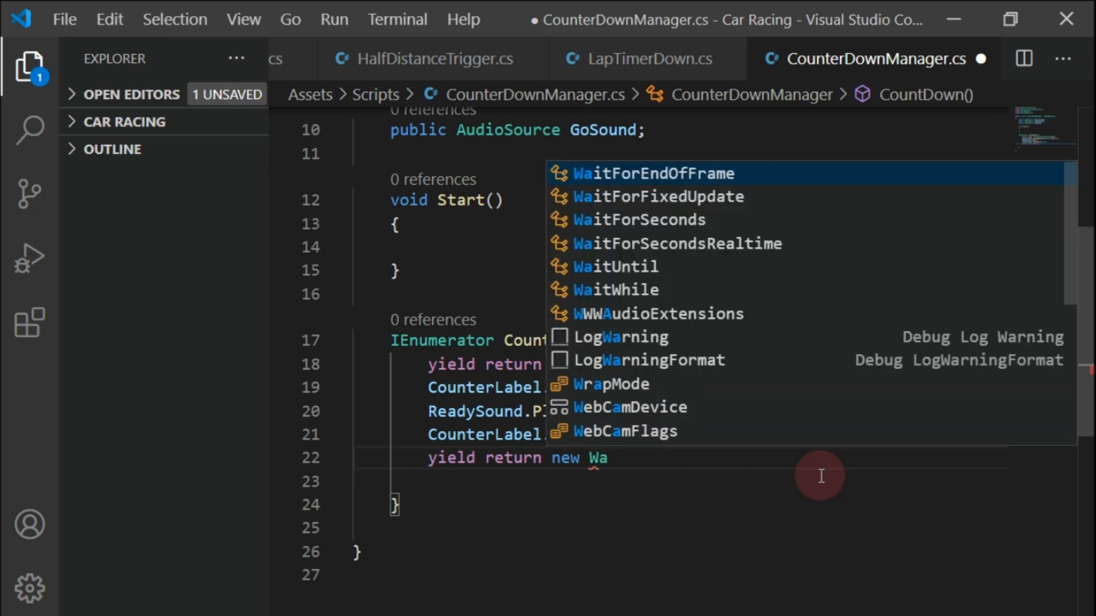
pyautogui.press('Tab')
pyautogui.write('(1)')
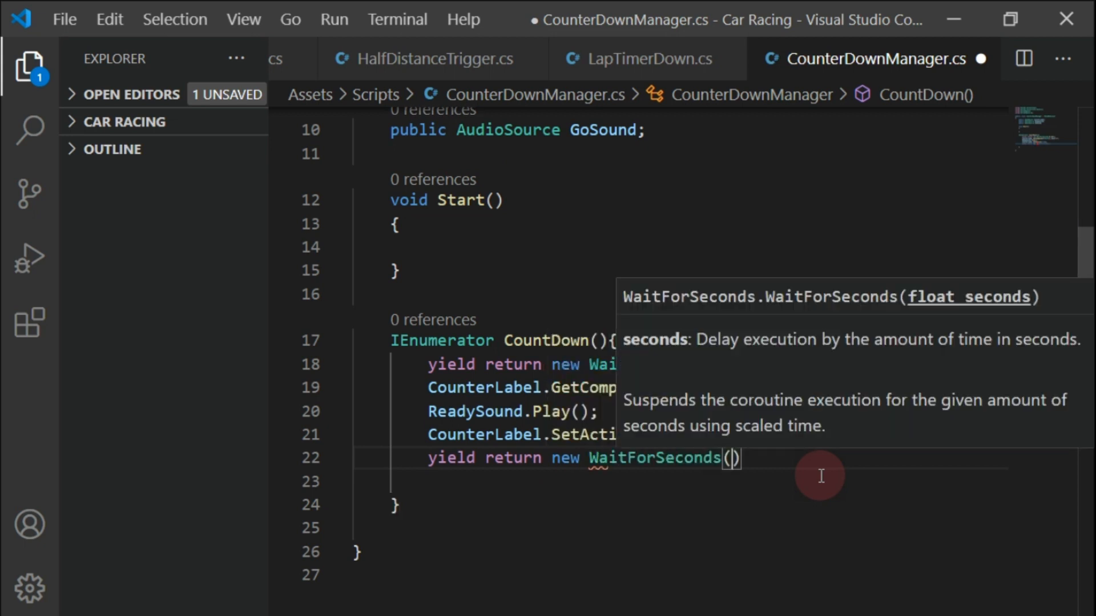
pyautogui.write(';')
pyautogui.press('Return')
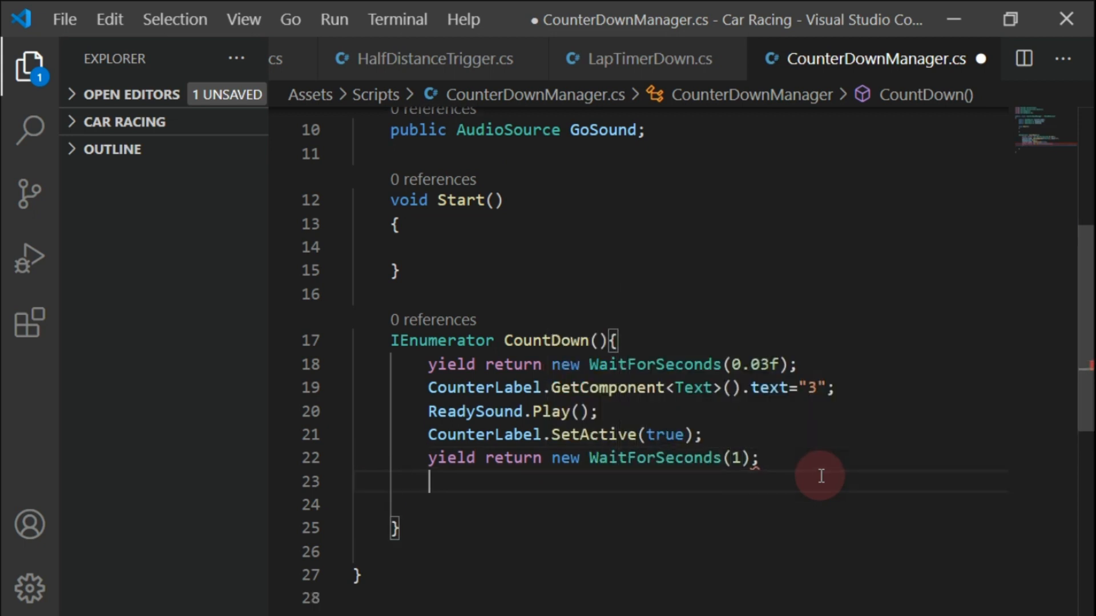
# Add "CounterLabel.SetActive(false);" below the one-second wait in CountDown
pyautogui.write('Cou')
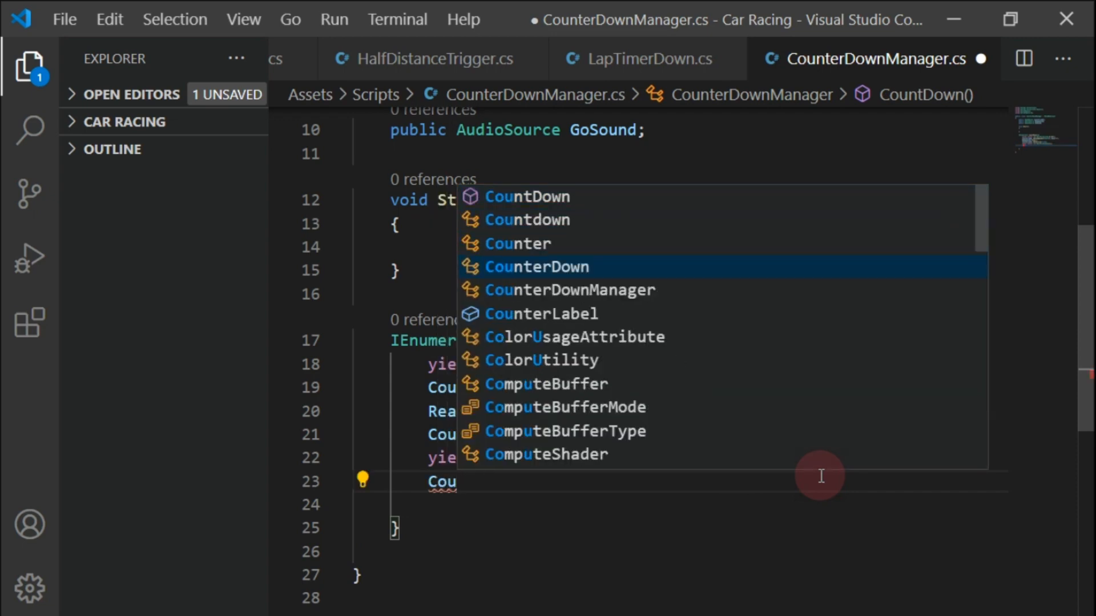
pyautogui.write('nterLabel.S')
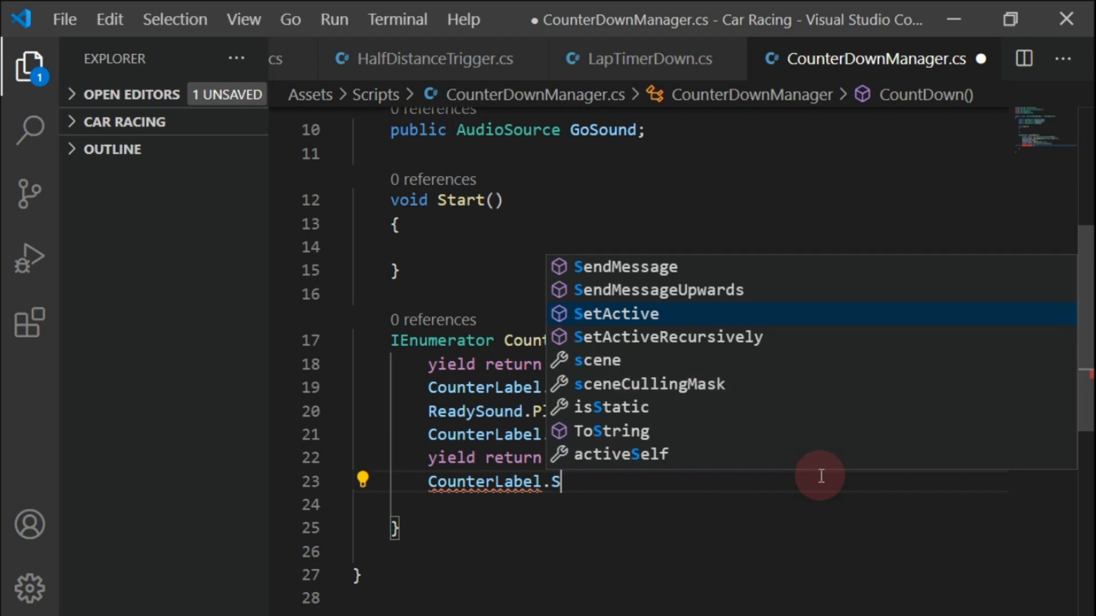
pyautogui.write('et')
pyautogui.press('Tab')
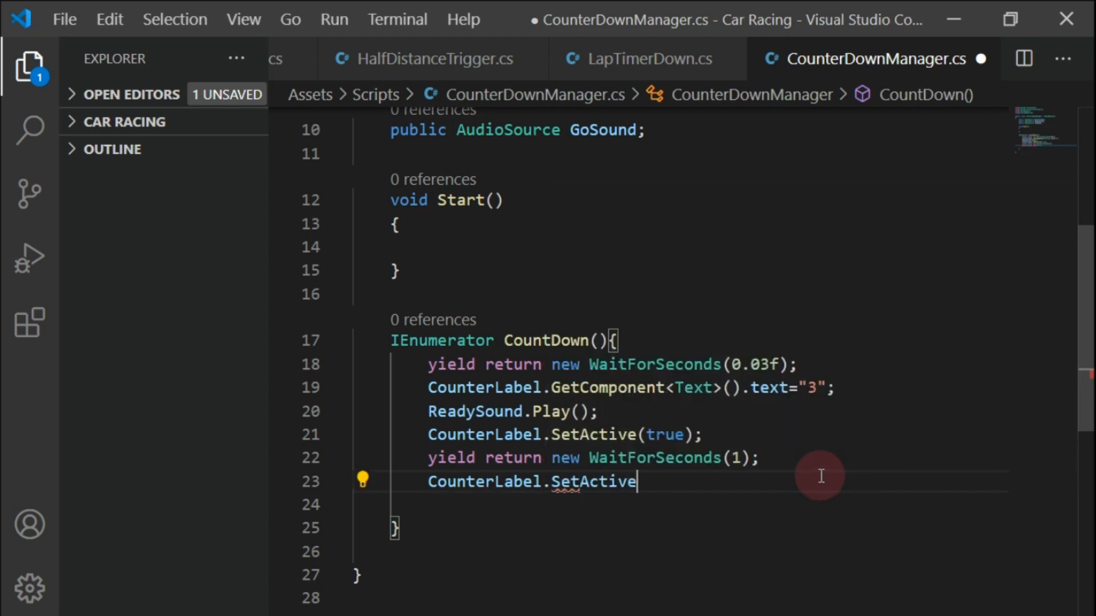
pyautogui.write('(Fal')
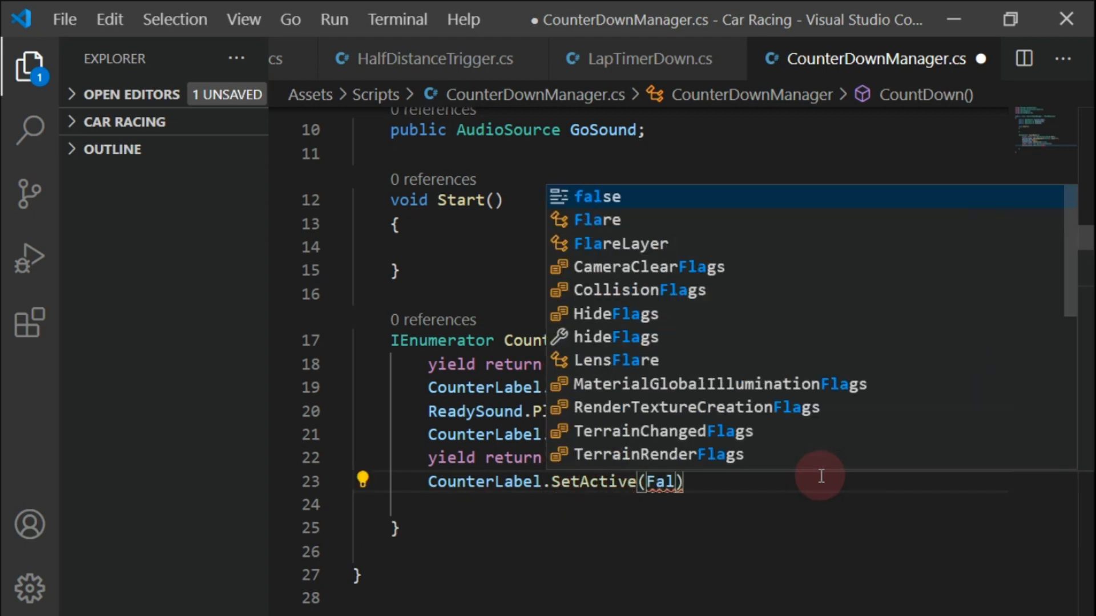
pyautogui.press('Tab')
pyautogui.write(');')
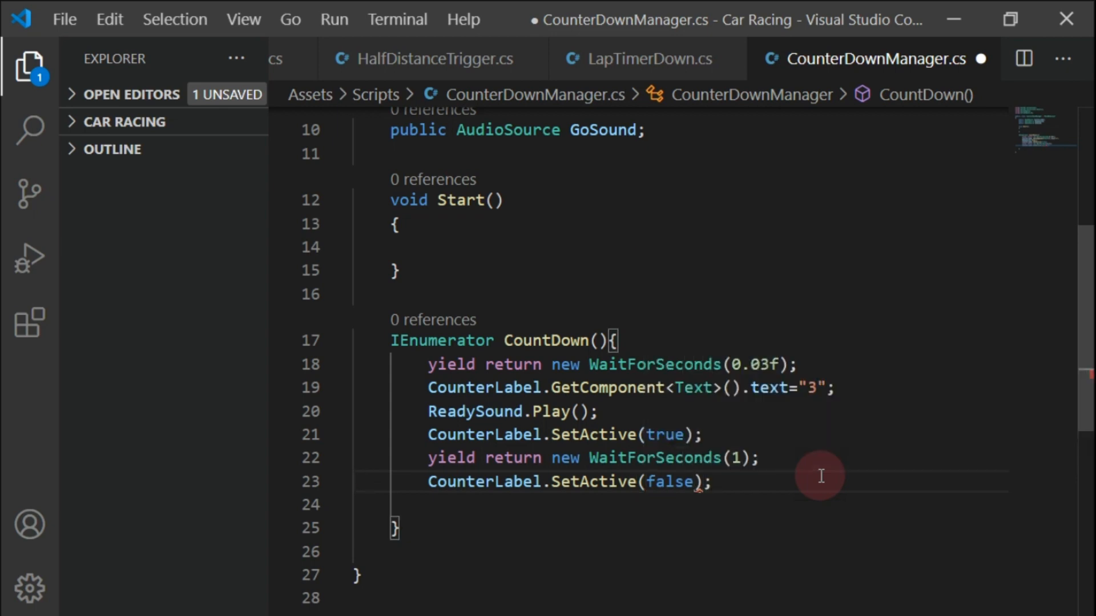
# Copy the label text assignment below CounterLabel.SetActive(false), set its text to "2" and start a new line after it
pyautogui.moveTo(842, 386); pyautogui.dragTo(422, 381)
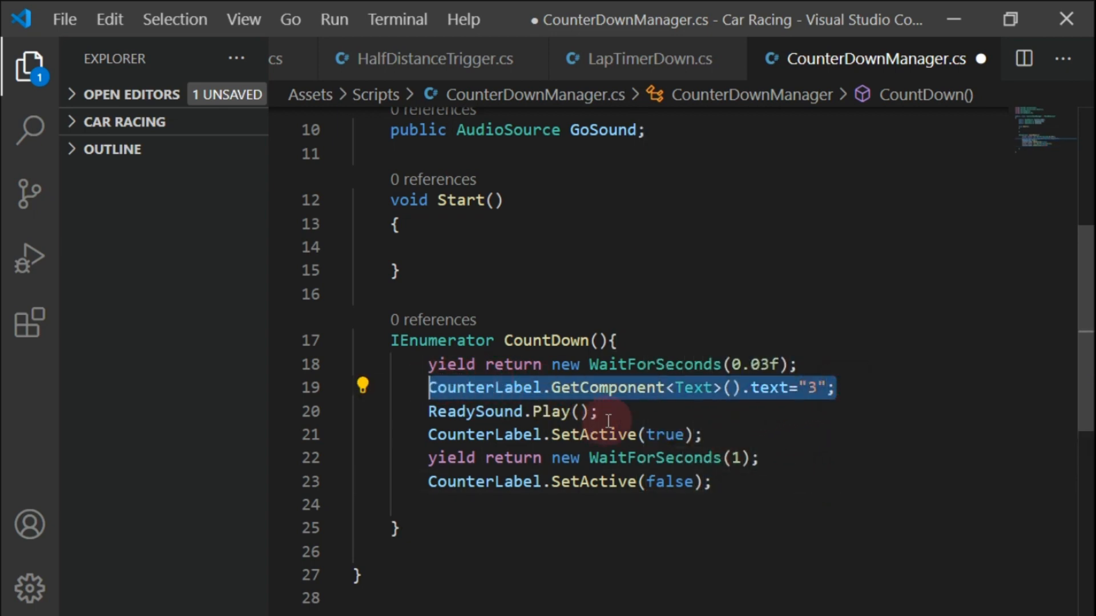
pyautogui.hotkey('ctrl', 'c')
pyautogui.click(736, 481)
pyautogui.press('Return')
pyautogui.hotkey('ctrl', 'v')
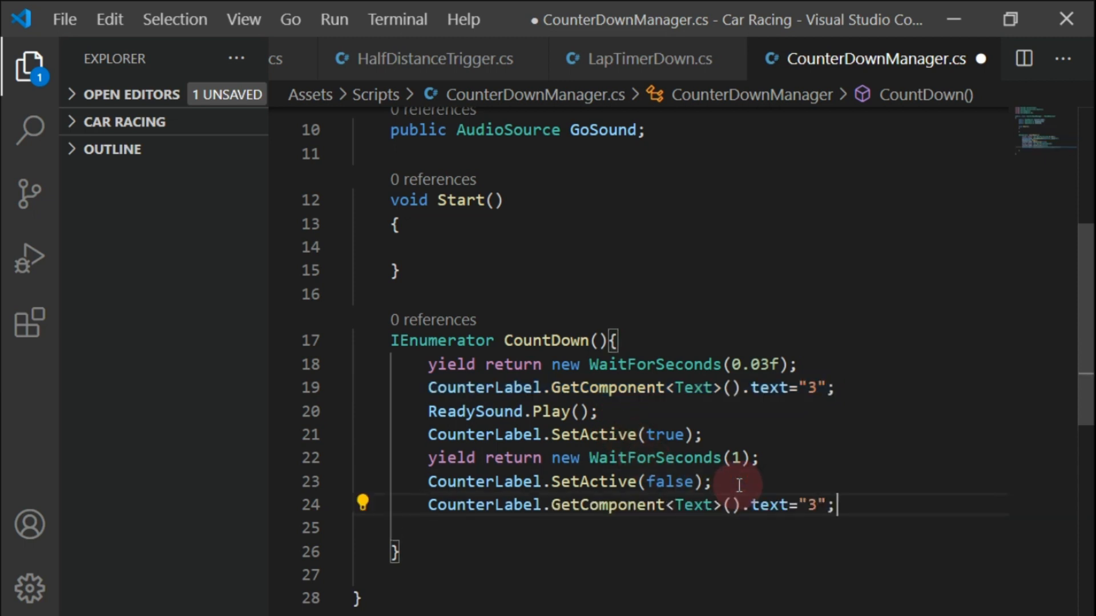
pyautogui.press('BackSpace')
pyautogui.write('2')
pyautogui.press('Return')
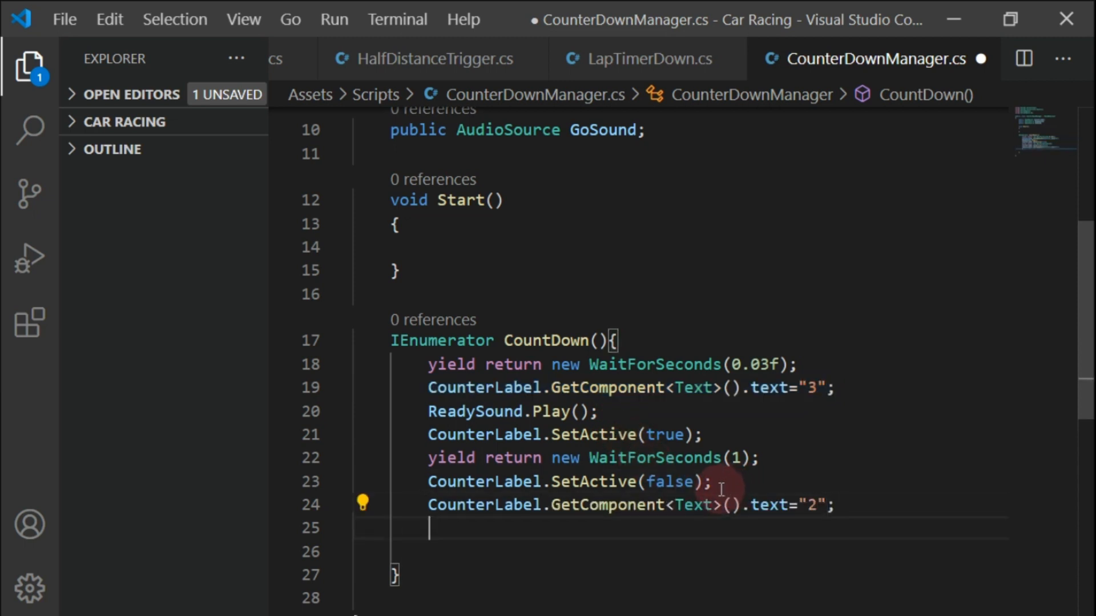
# Copy the "ReadySound.Play();" statement below the "2" text assignment and align its indentation with the lines above
pyautogui.moveTo(420, 411); pyautogui.dragTo(624, 419)
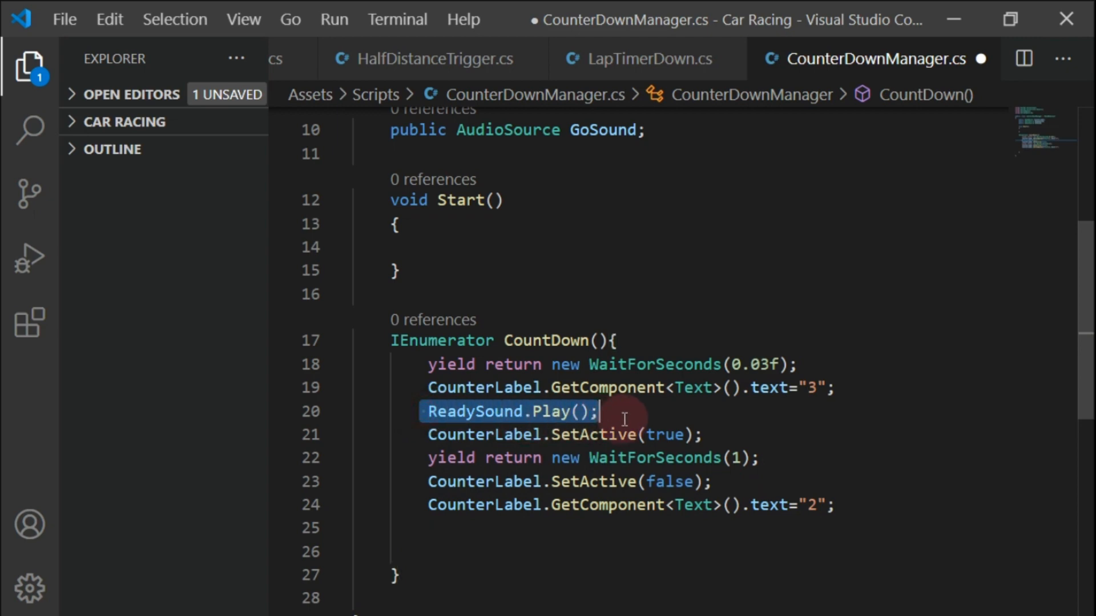
pyautogui.hotkey('ctrl', 'c')
pyautogui.click(795, 526)
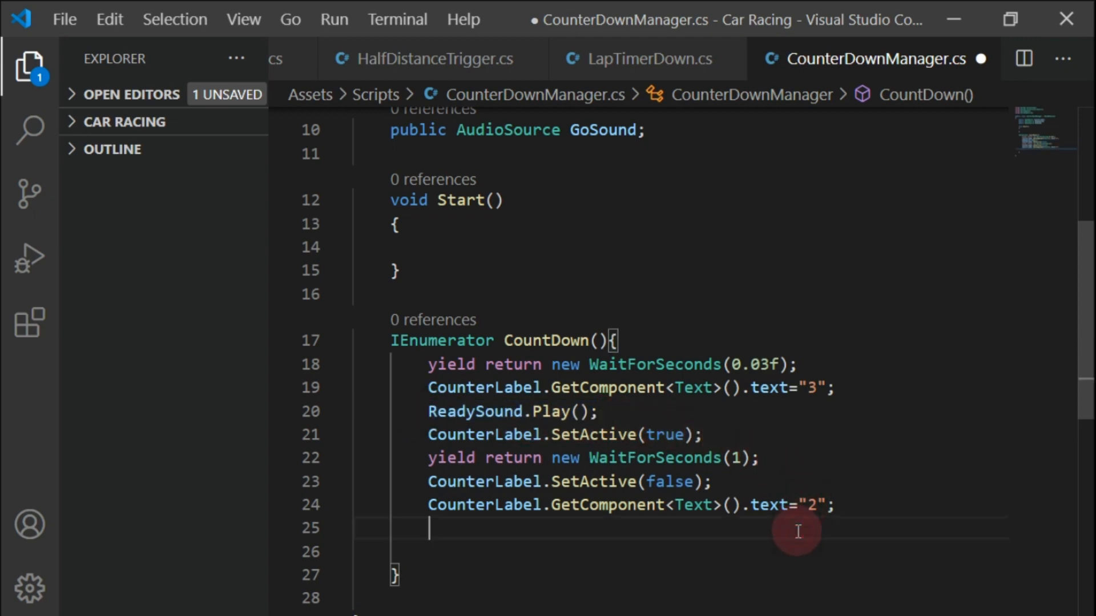
pyautogui.hotkey('ctrl', 'v')
pyautogui.press('Left')
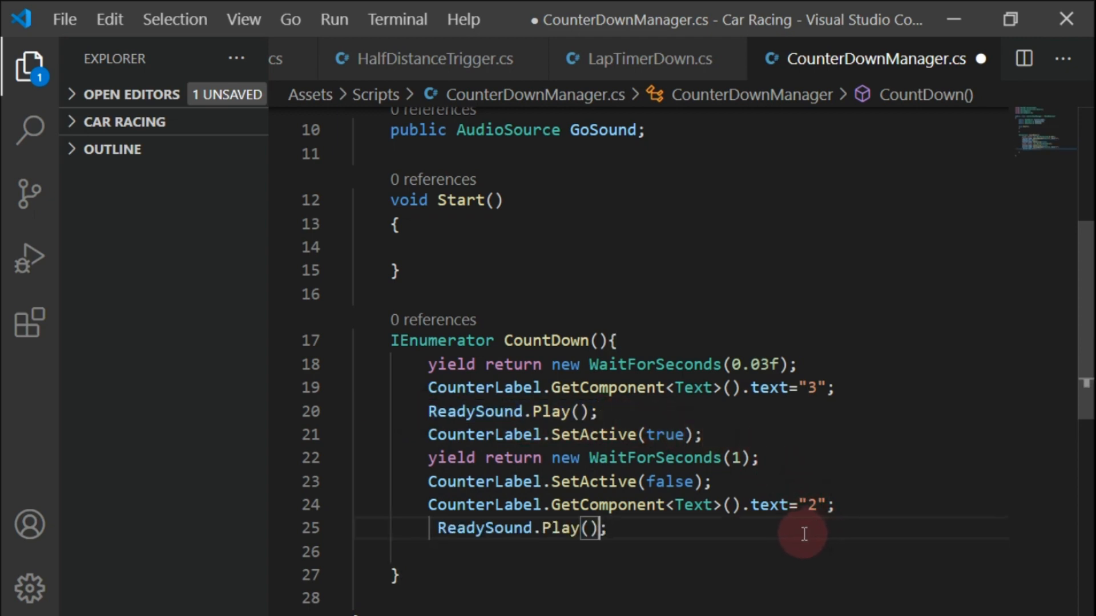
pyautogui.press('Left')
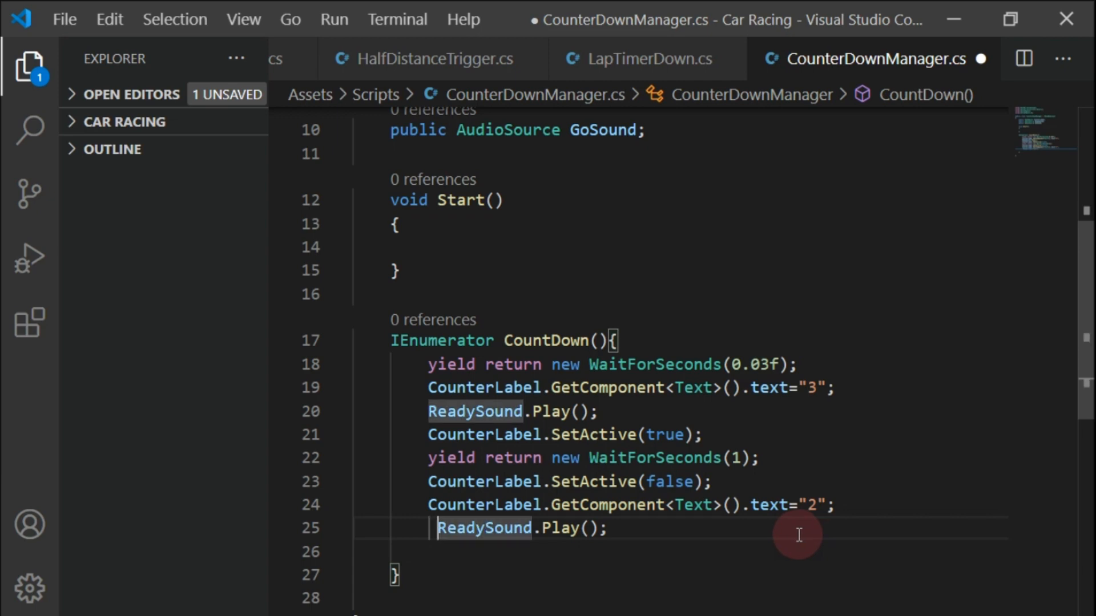
pyautogui.press('Delete')
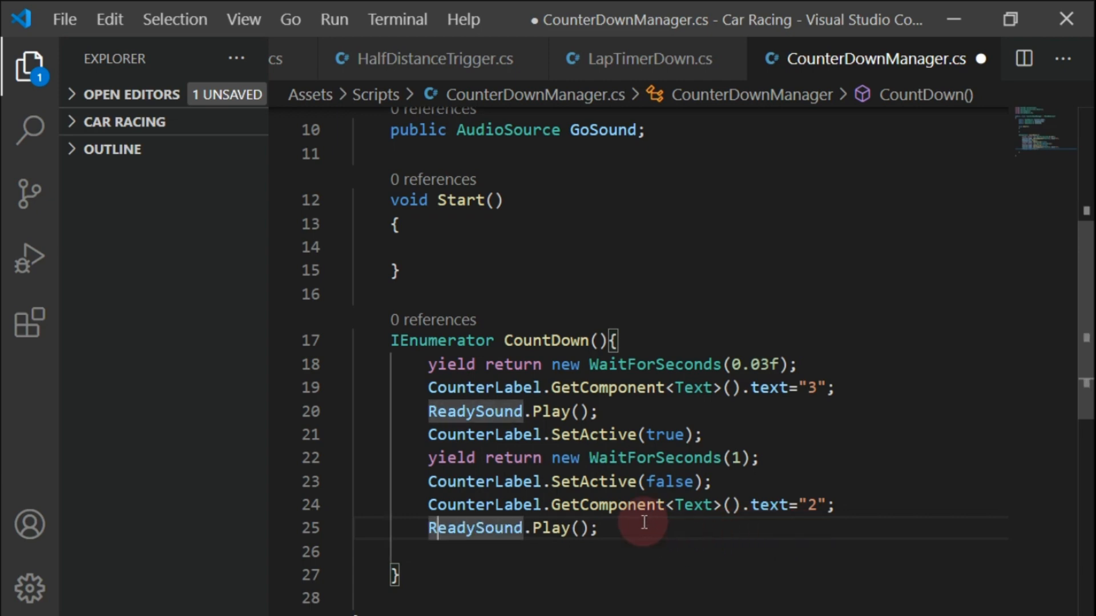
# Copy "CounterLabel.SetActive(true);" below the second ReadySound playback call and start a new line after it
pyautogui.click(644, 523)
pyautogui.press('Return')
pyautogui.moveTo(705, 435); pyautogui.dragTo(416, 435)
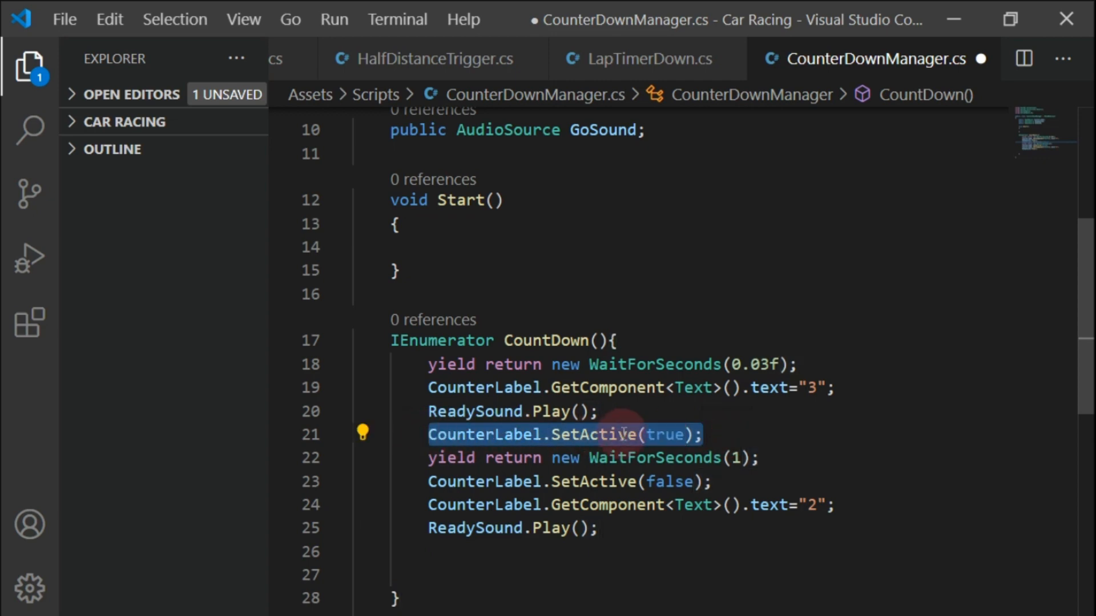
pyautogui.click(488, 558)
pyautogui.hotkey('ctrl', 'v')
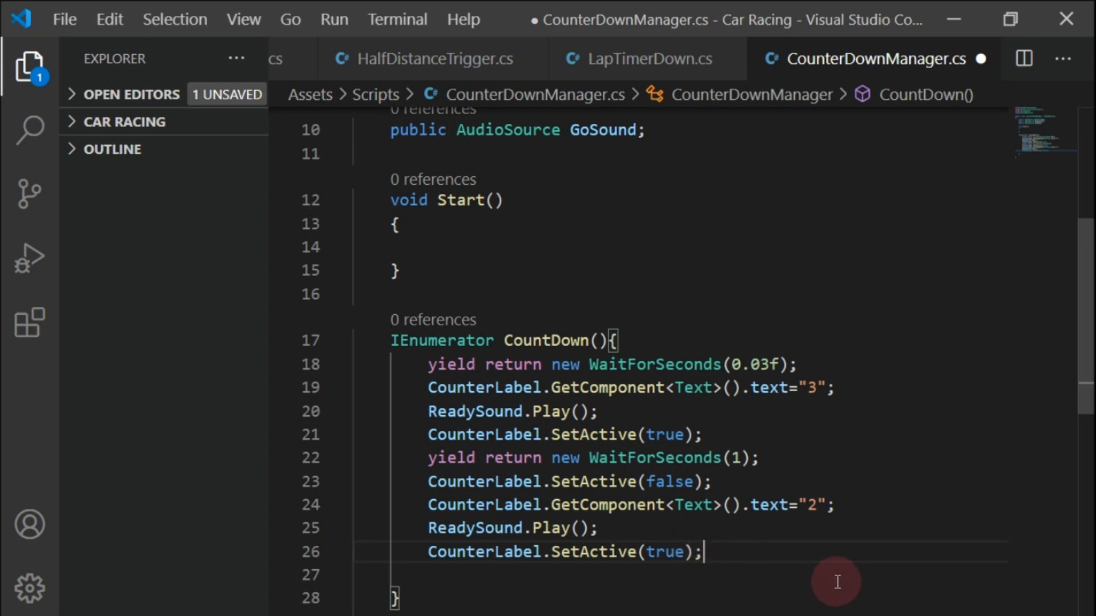
pyautogui.press('Return')
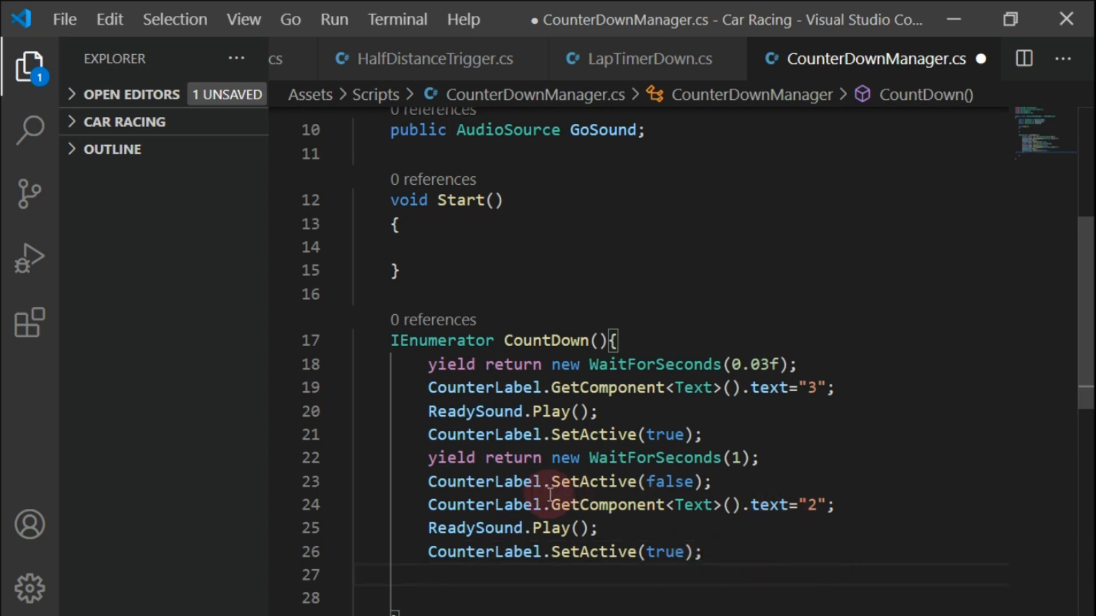
# Copy "yield return new WaitForSeconds(1);" below the second CounterLabel.SetActive(true) and remove its extra leading space
pyautogui.moveTo(421, 459); pyautogui.dragTo(812, 467)
pyautogui.hotkey('ctrl', 'c')
pyautogui.click(461, 574)
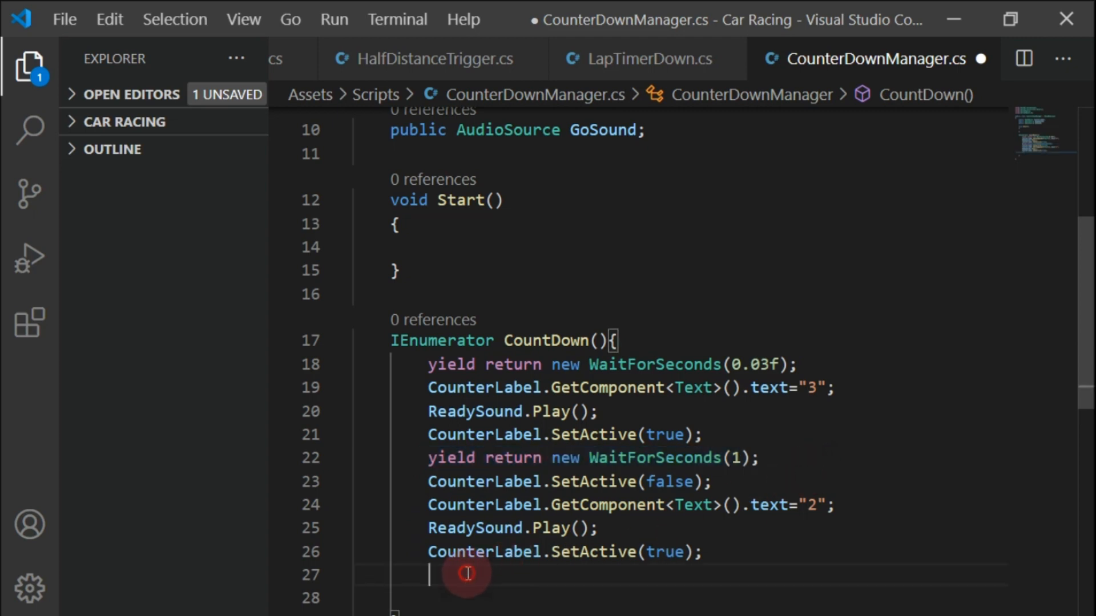
pyautogui.hotkey('ctrl', 'v')
pyautogui.click(439, 574)
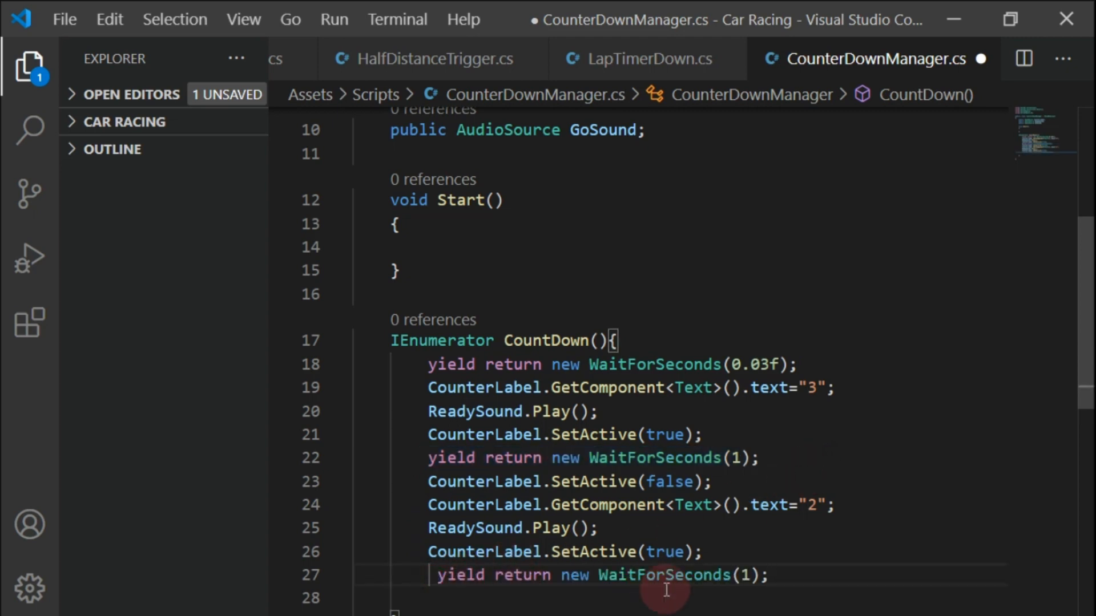
pyautogui.press('BackSpace')
# Copy the CounterLabel.SetActive statement below the second one-second wait, indent it to match, and change its argument to false
pyautogui.moveTo(700, 551); pyautogui.dragTo(420, 551)
pyautogui.click(454, 597)
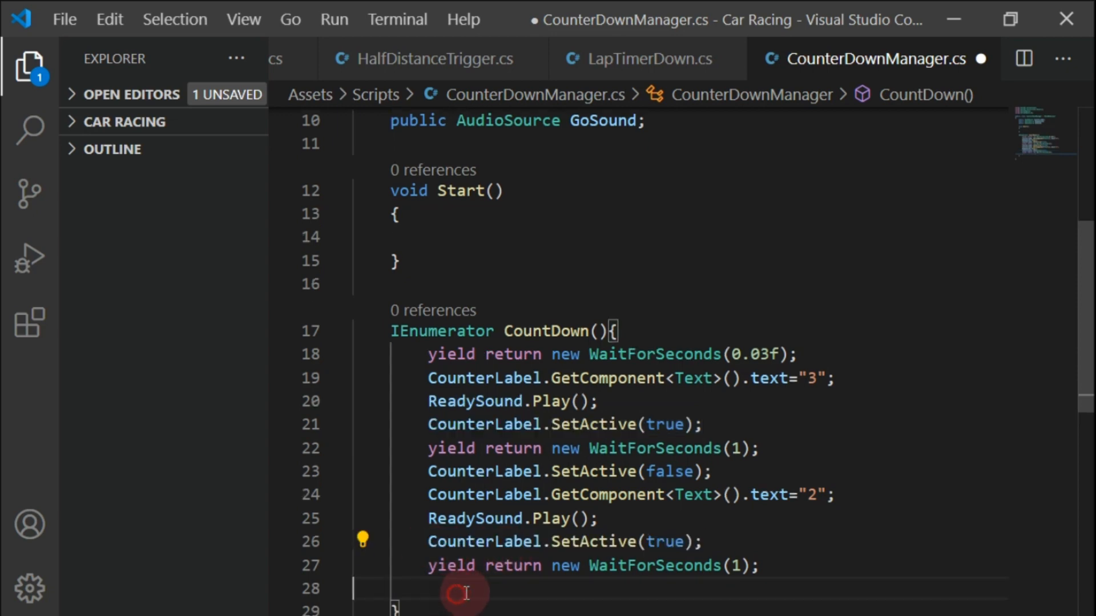
pyautogui.hotkey('ctrl', 'v')
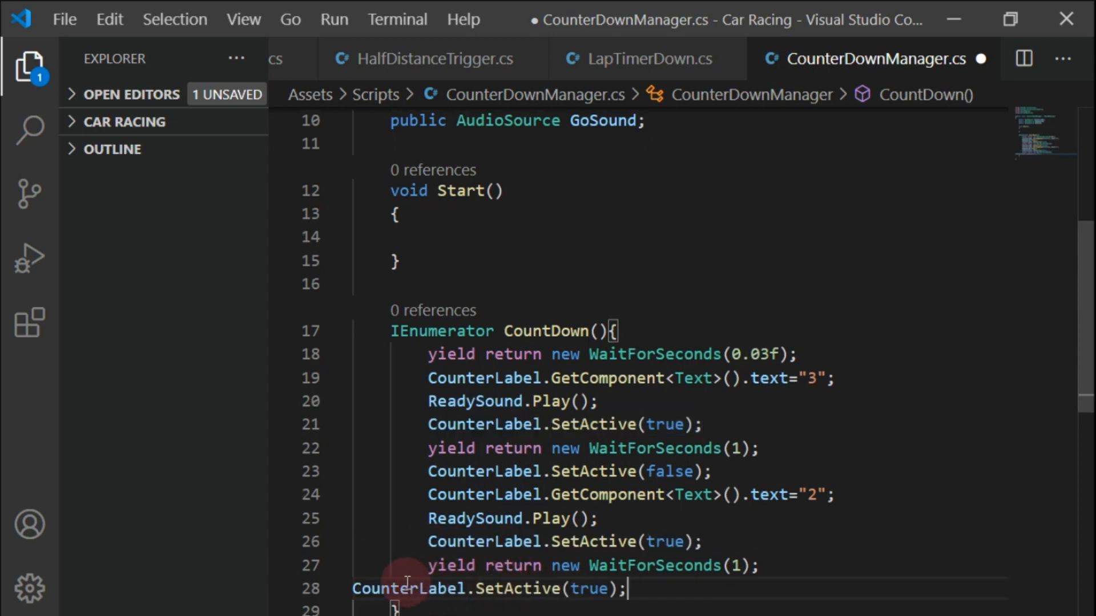
pyautogui.moveTo(358, 590); pyautogui.dragTo(351, 590)
pyautogui.press('Tab')
pyautogui.press('Tab')
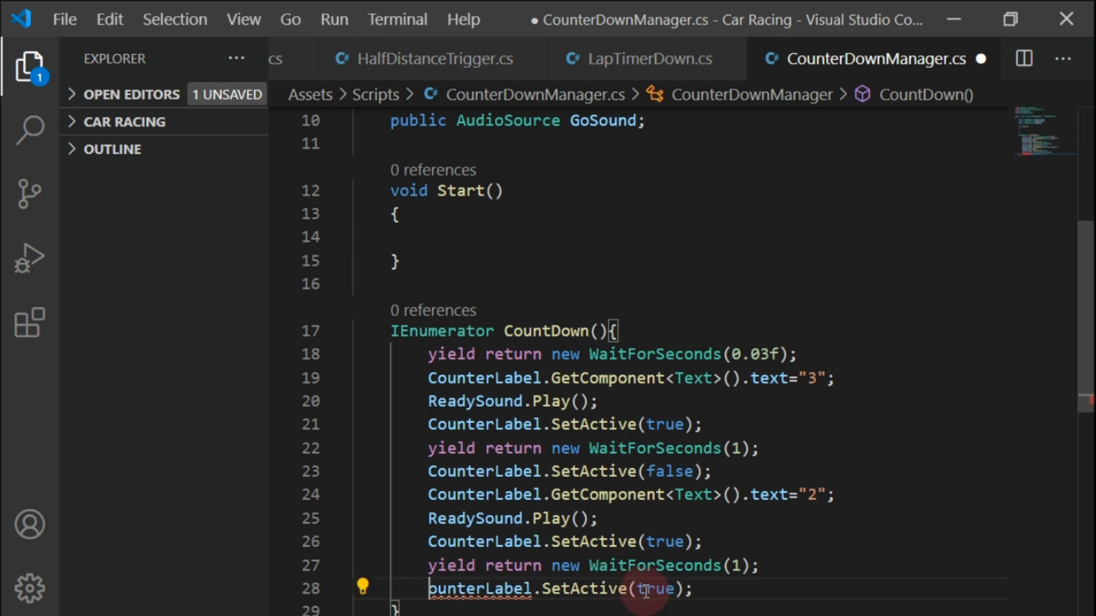
pyautogui.write('C')
pyautogui.doubleClick(662, 590)
pyautogui.write('fals')
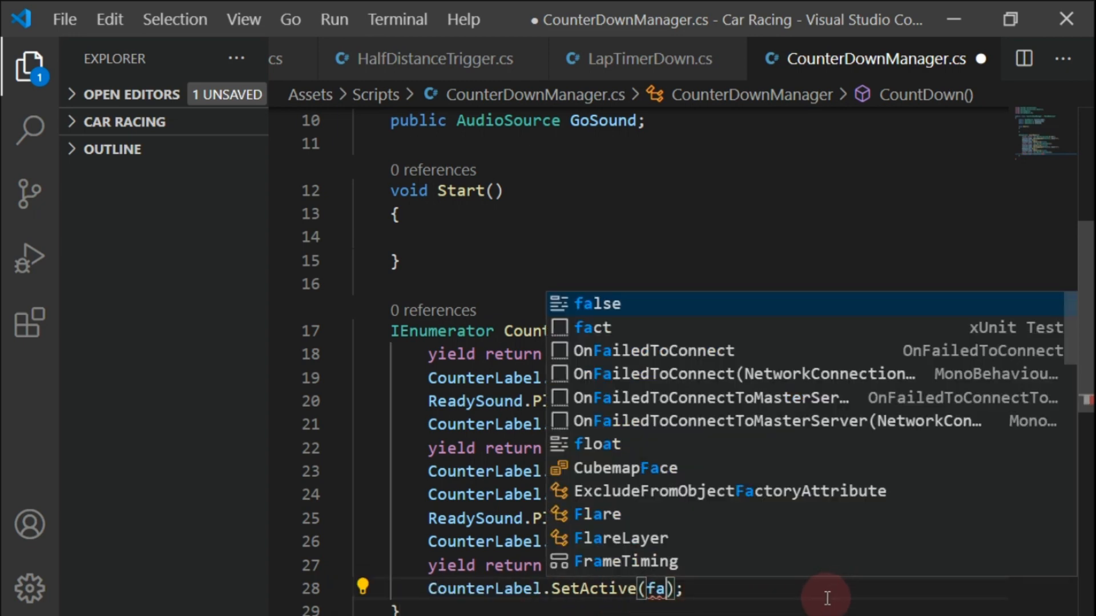
pyautogui.press('Return')
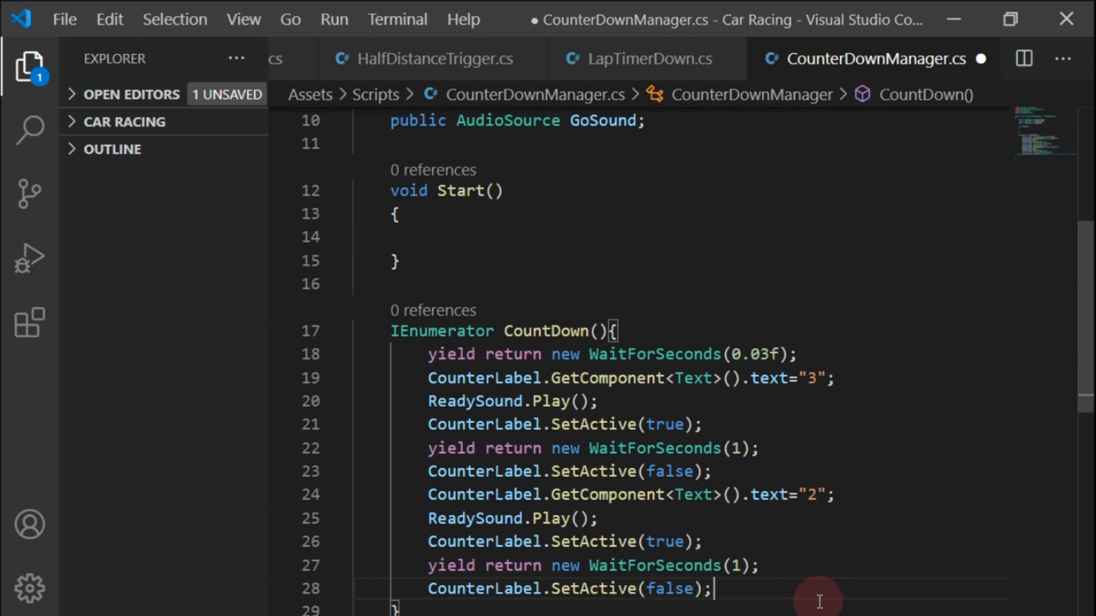
# Copy the "2" text assignment to the end of CountDown, set its text to "1" and start a new line after it
pyautogui.press('Return')
pyautogui.click(425, 475)
pyautogui.moveTo(456, 479); pyautogui.dragTo(848, 472)
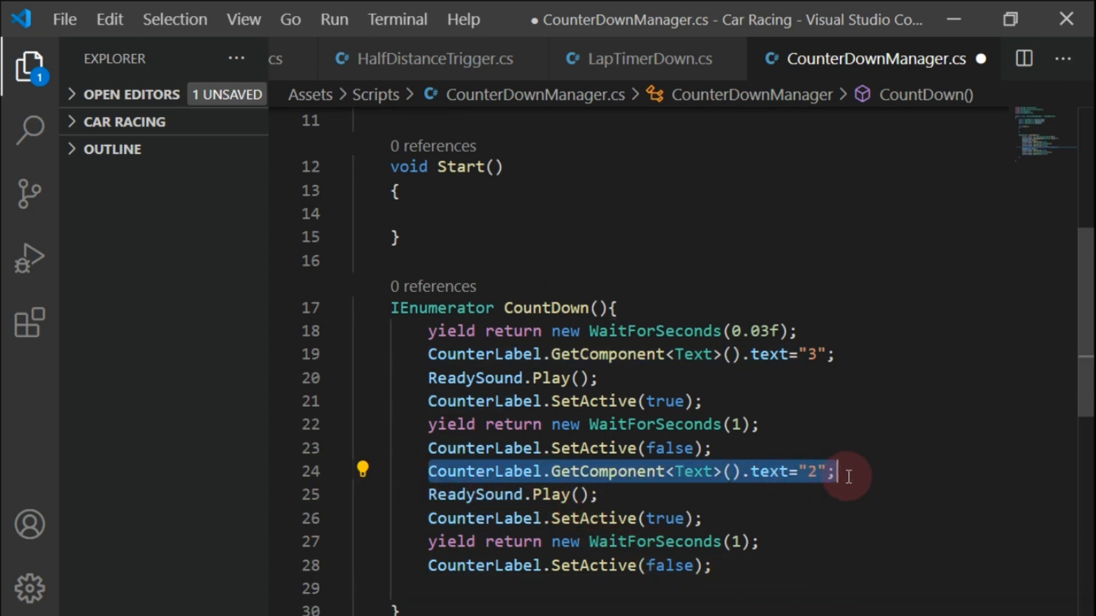
pyautogui.hotkey('ctrl', 'c')
pyautogui.click(615, 582)
pyautogui.hotkey('ctrl', 'v')
pyautogui.click(820, 589)
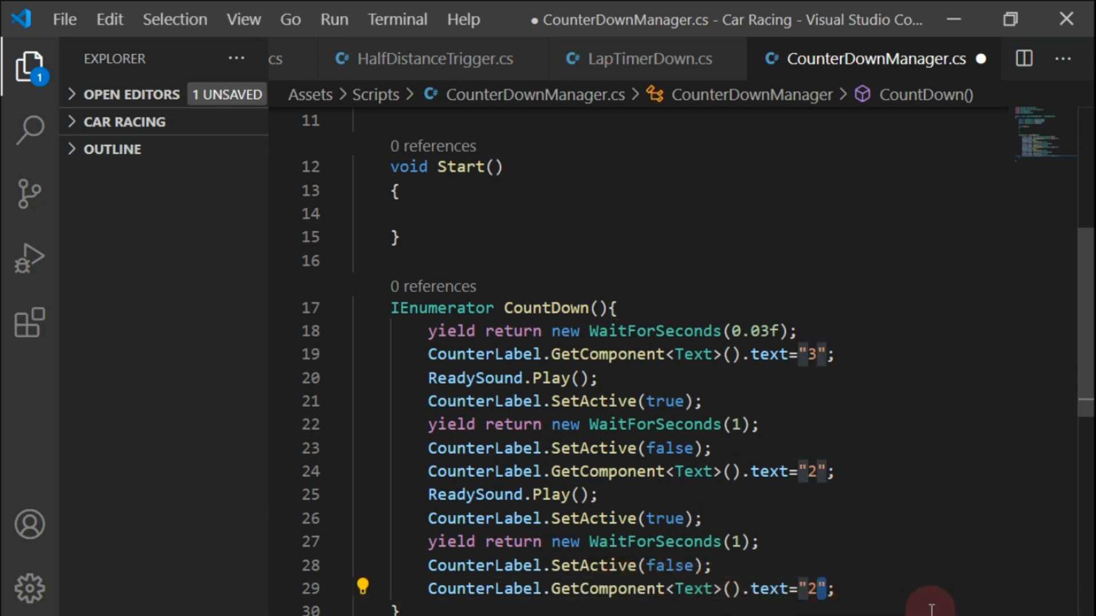
pyautogui.press('Return')
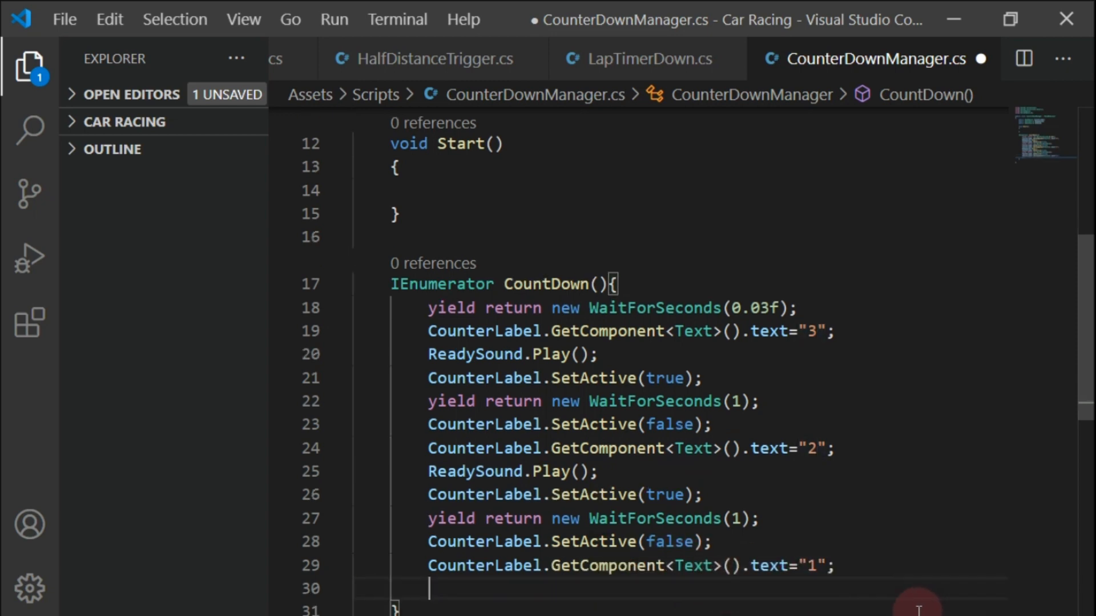
# Copy the four statements from ReadySound.Play() through CounterLabel.SetActive(false) below the "1" text assignment and start a new line after them
pyautogui.moveTo(428, 472); pyautogui.dragTo(721, 543)
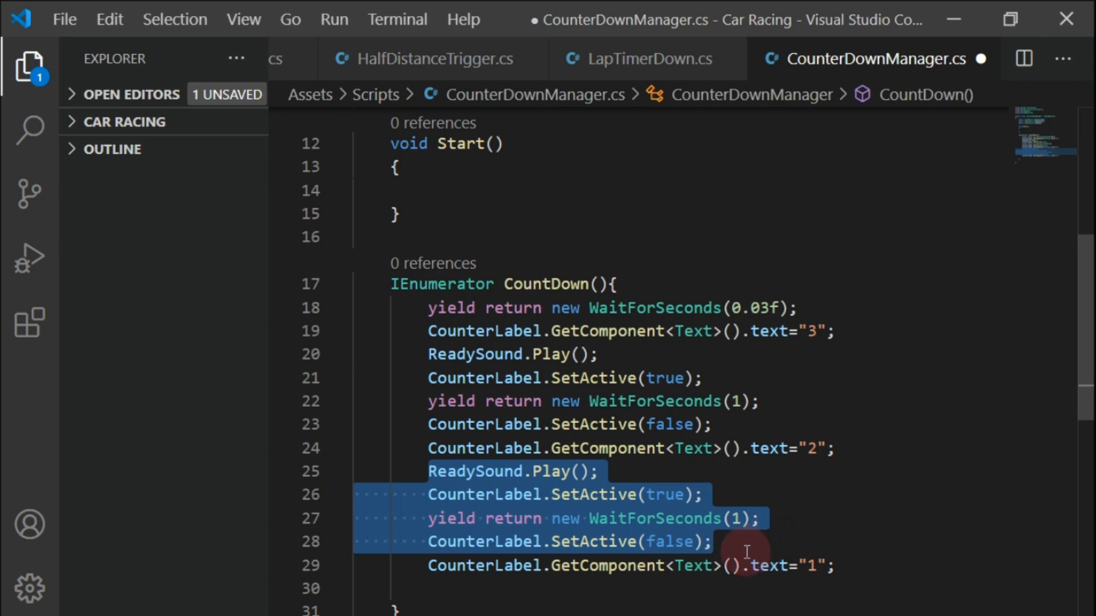
pyautogui.click(675, 583)
pyautogui.hotkey('ctrl', 'v')
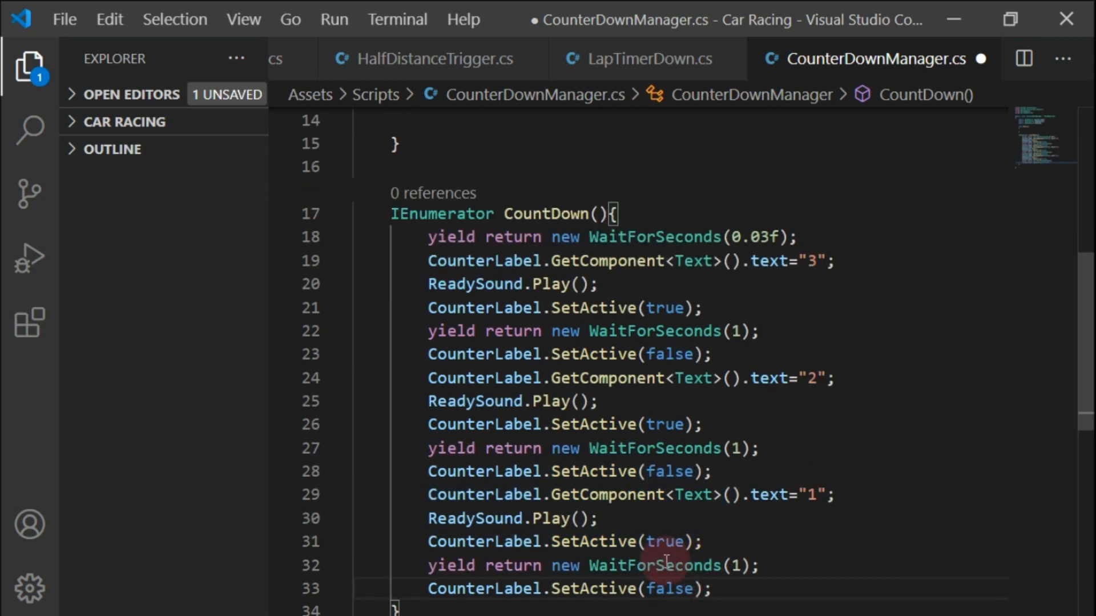
pyautogui.press('Return')
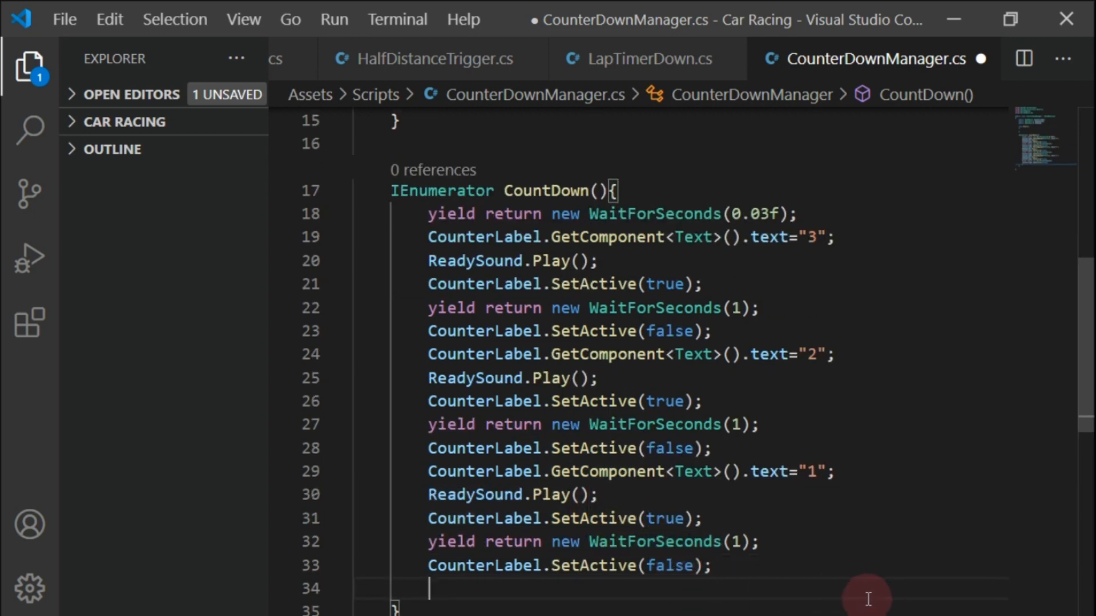
pyautogui.moveTo(437, 473); pyautogui.dragTo(591, 474)
pyautogui.click(718, 519)
pyautogui.click(780, 424)
pyautogui.moveTo(780, 424); pyautogui.dragTo(417, 425)
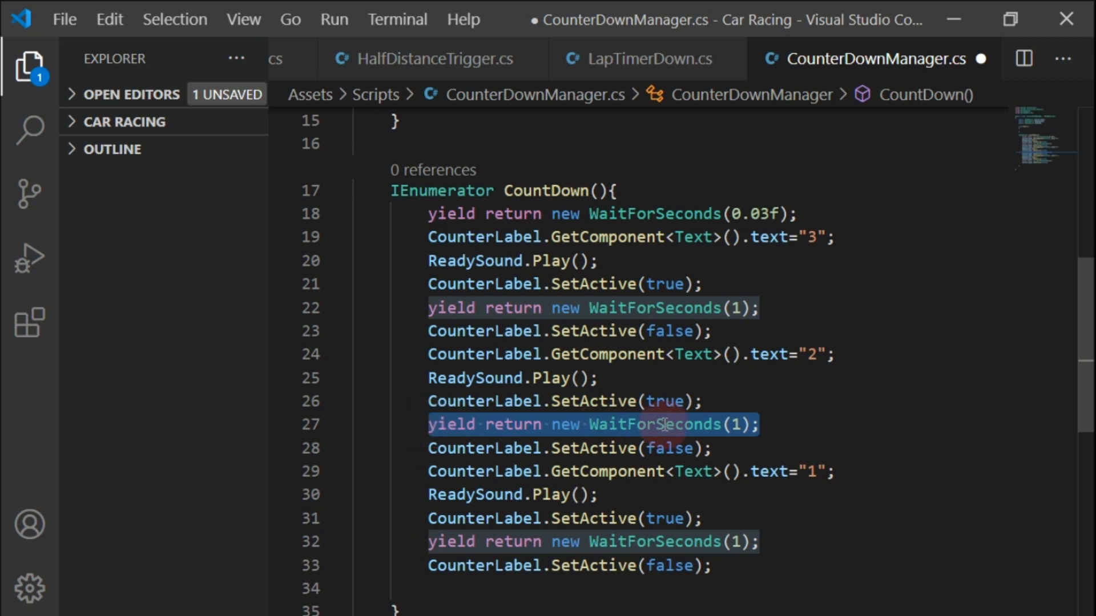
# Add "GoSound.Play();" on a new line below the last CounterLabel.SetActive(false) in CountDown and save the script
pyautogui.click(734, 567)
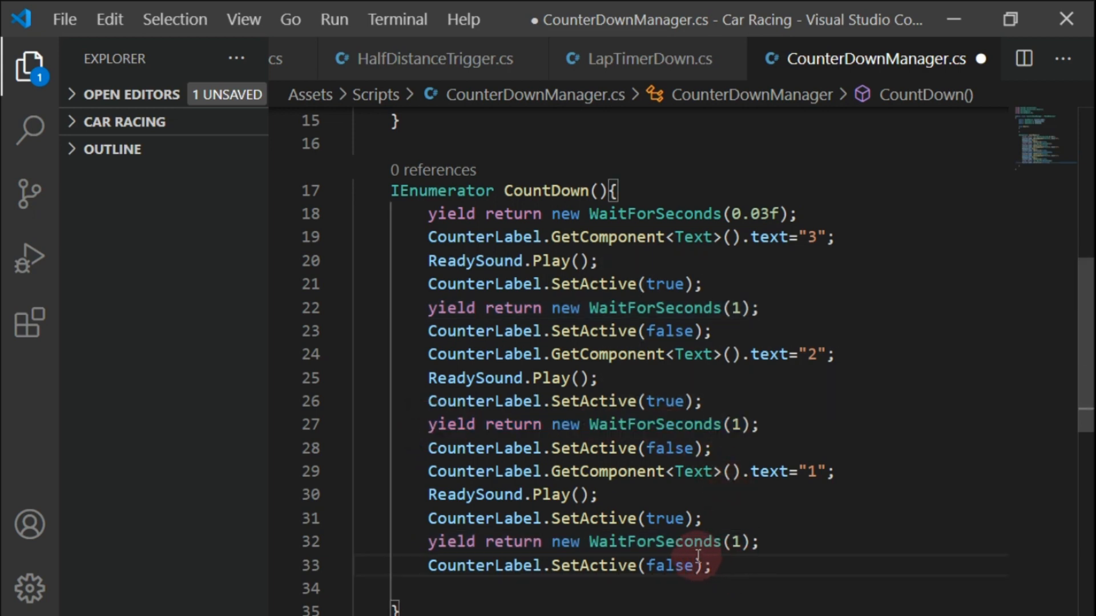
pyautogui.press('Return')
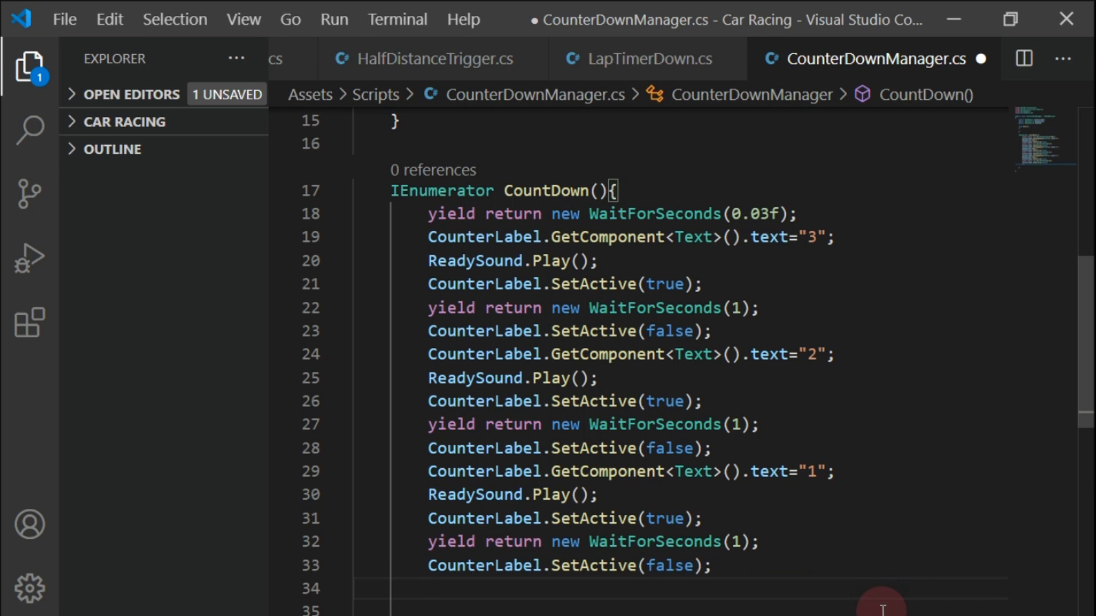
pyautogui.write('Go')
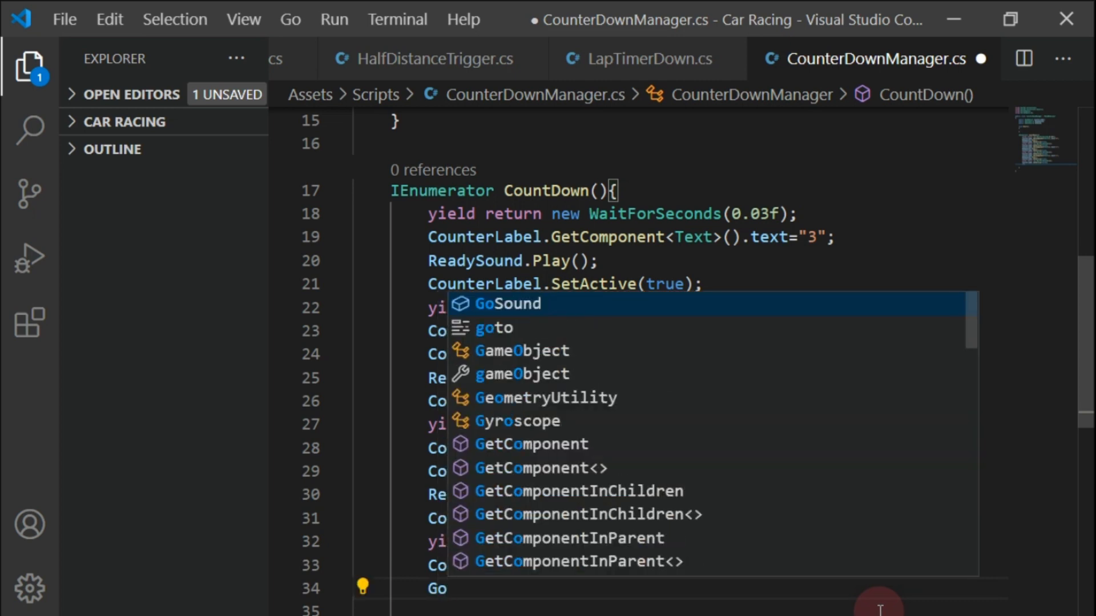
pyautogui.press('Tab')
pyautogui.write('.')
pyautogui.press('Tab')
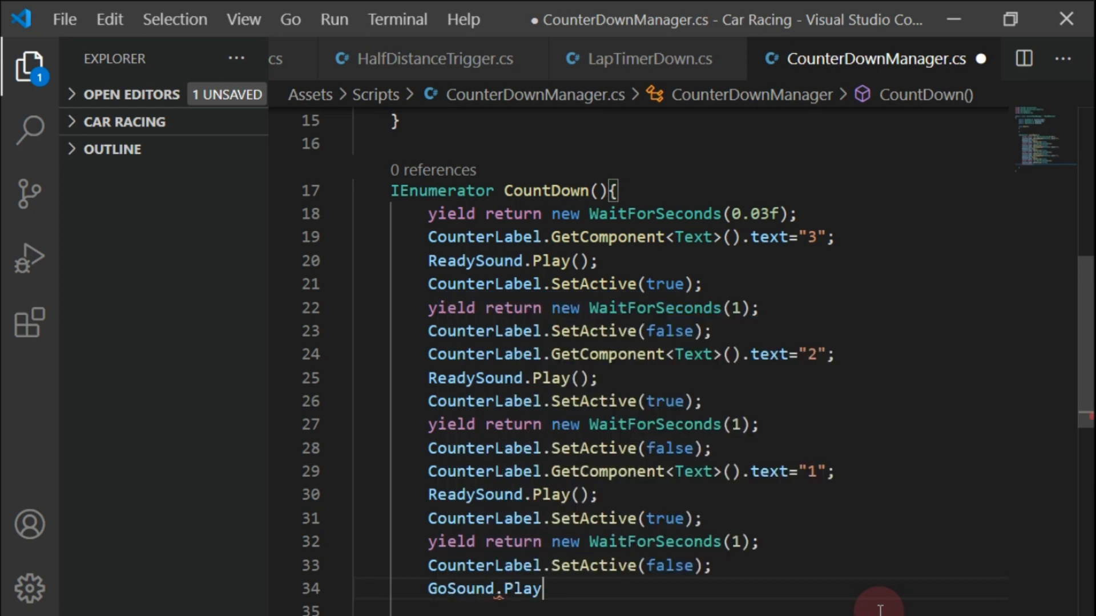
pyautogui.write(');')
pyautogui.hotkey('ctrl', 's')
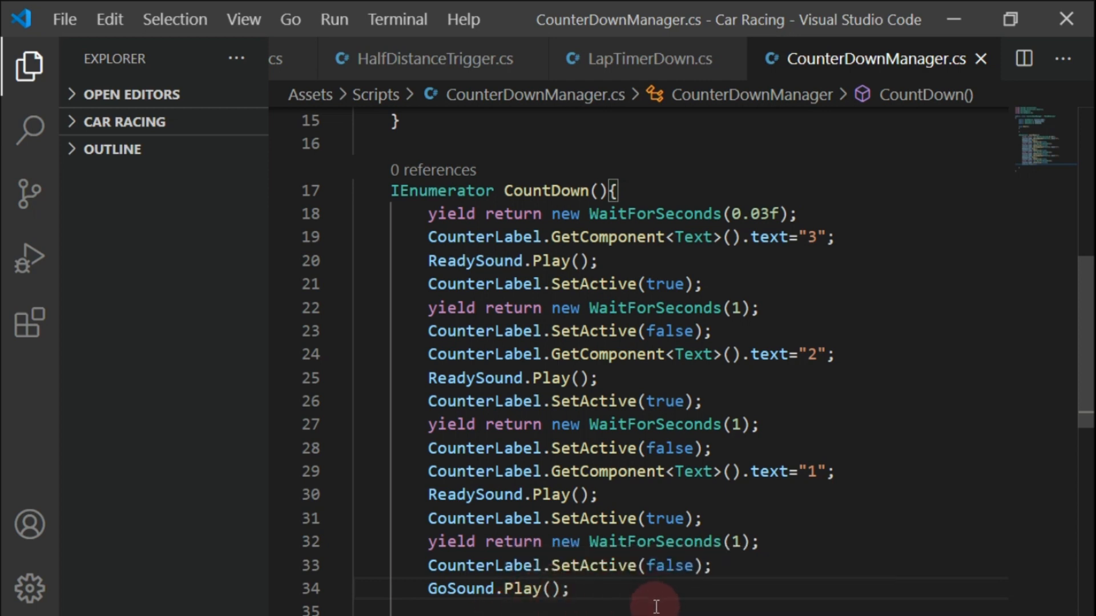
# Place the text cursor on the empty line inside the body of the Start() method
pyautogui.scroll(3, 662, 474)
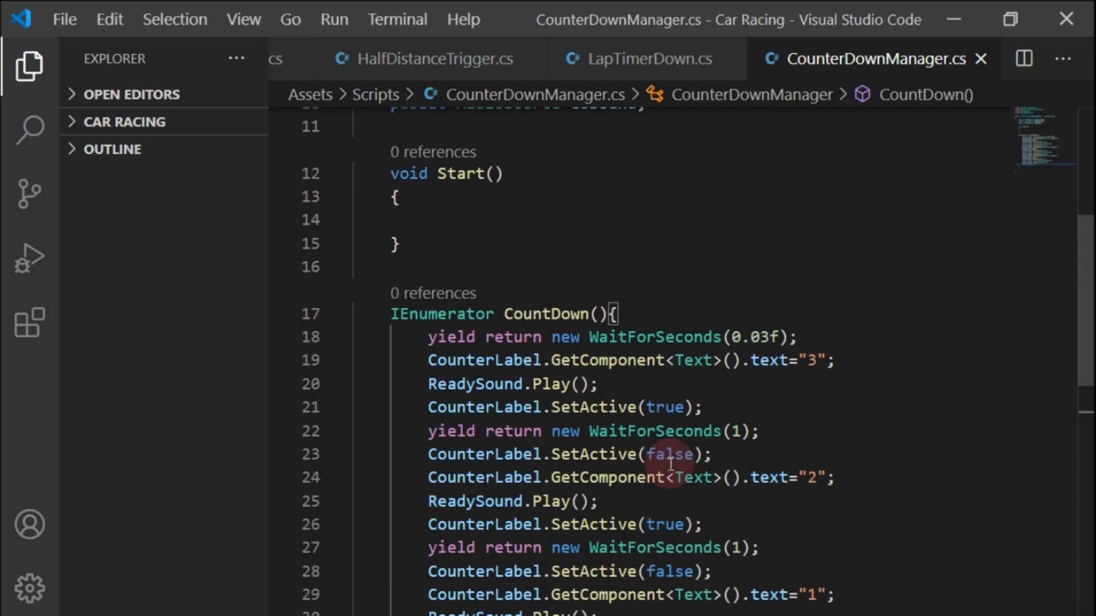
pyautogui.click(592, 288)
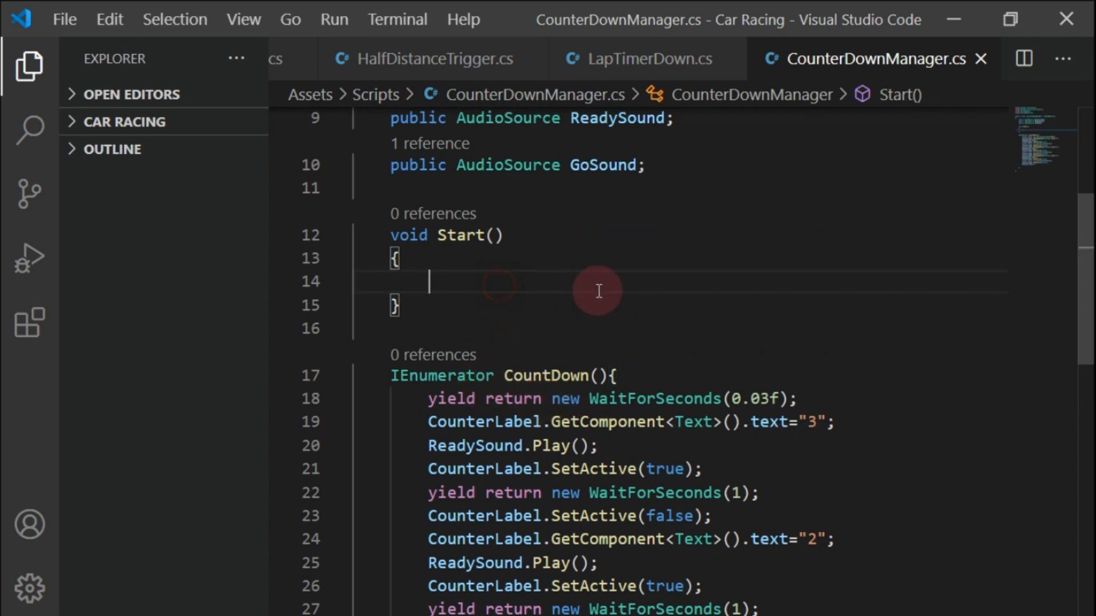
pyautogui.write('Co')
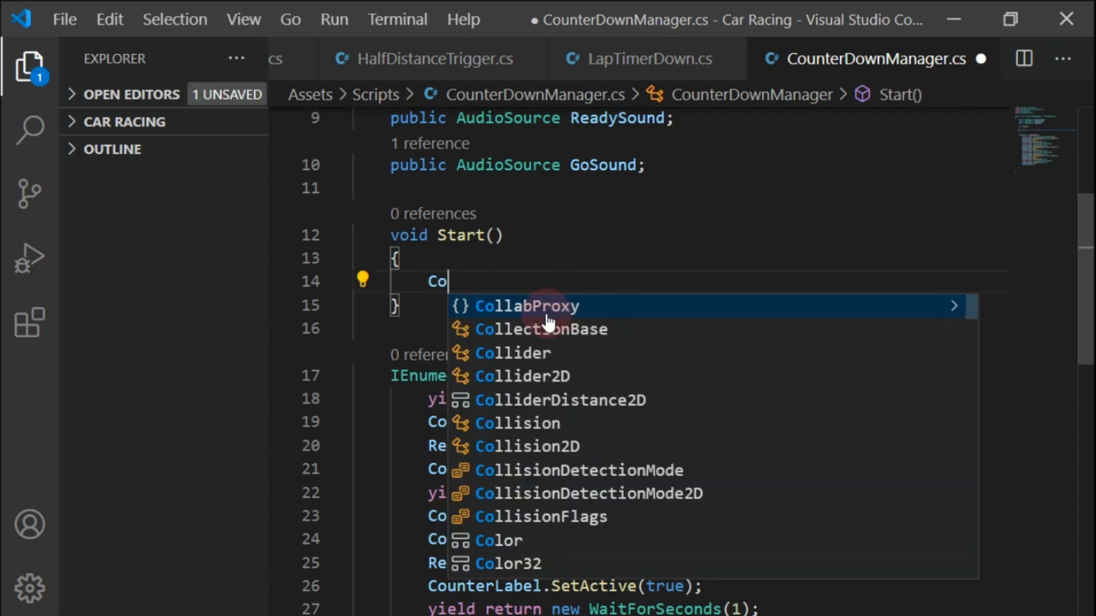
pyautogui.write('ro')
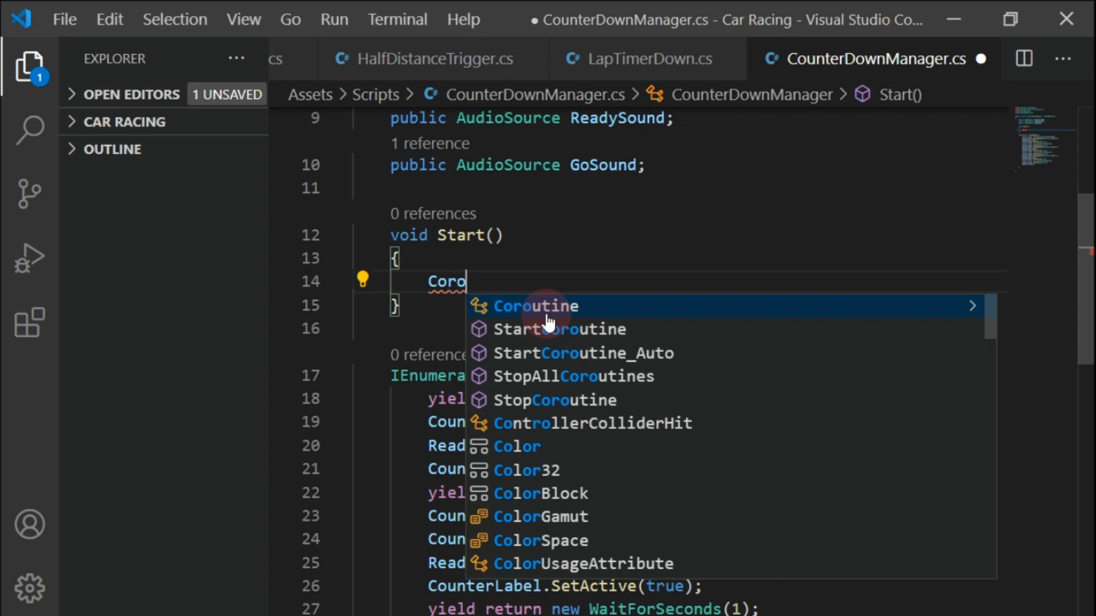
pyautogui.press('BackSpace')
pyautogui.press('BackSpace')
pyautogui.press('BackSpace')
pyautogui.press('BackSpace')
# Write a StartCoroutine call inside Start() with CountDown as its argument
pyautogui.write('S')
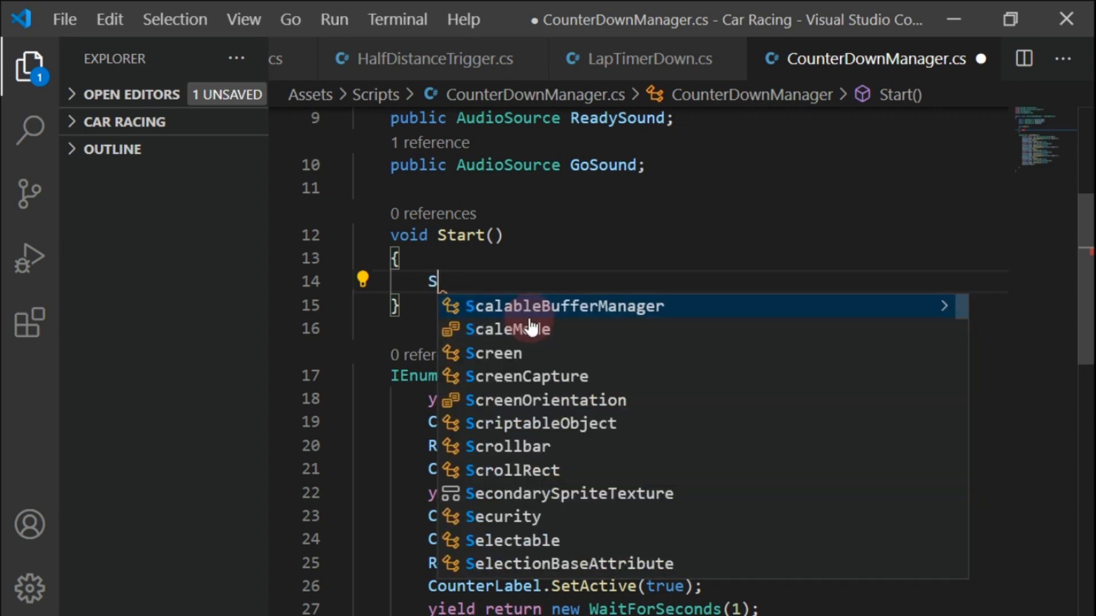
pyautogui.write('tar')
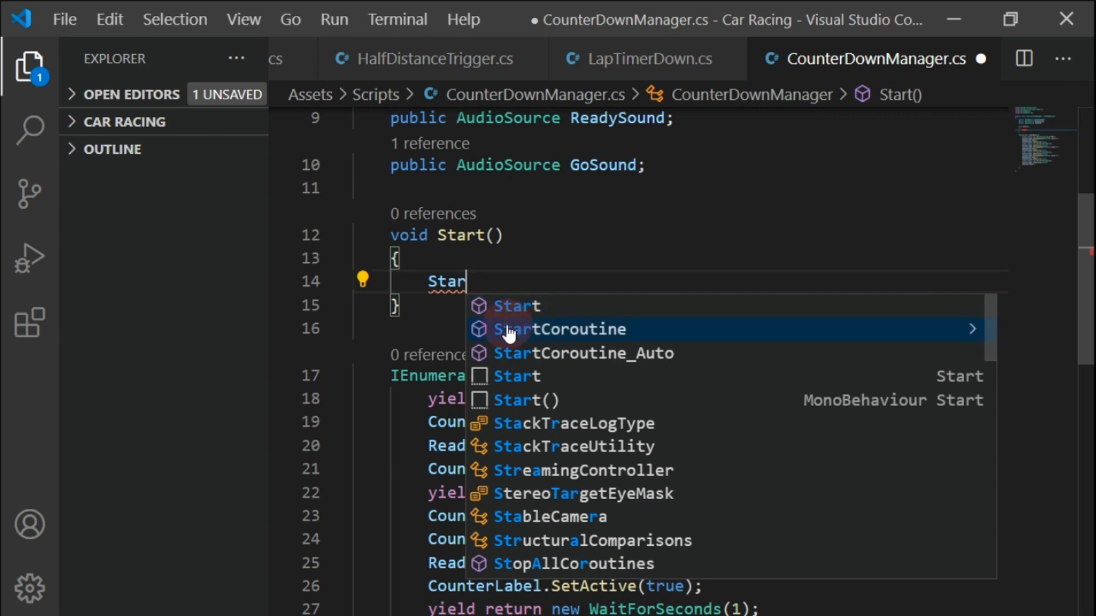
pyautogui.click(505, 328)
pyautogui.write('(')
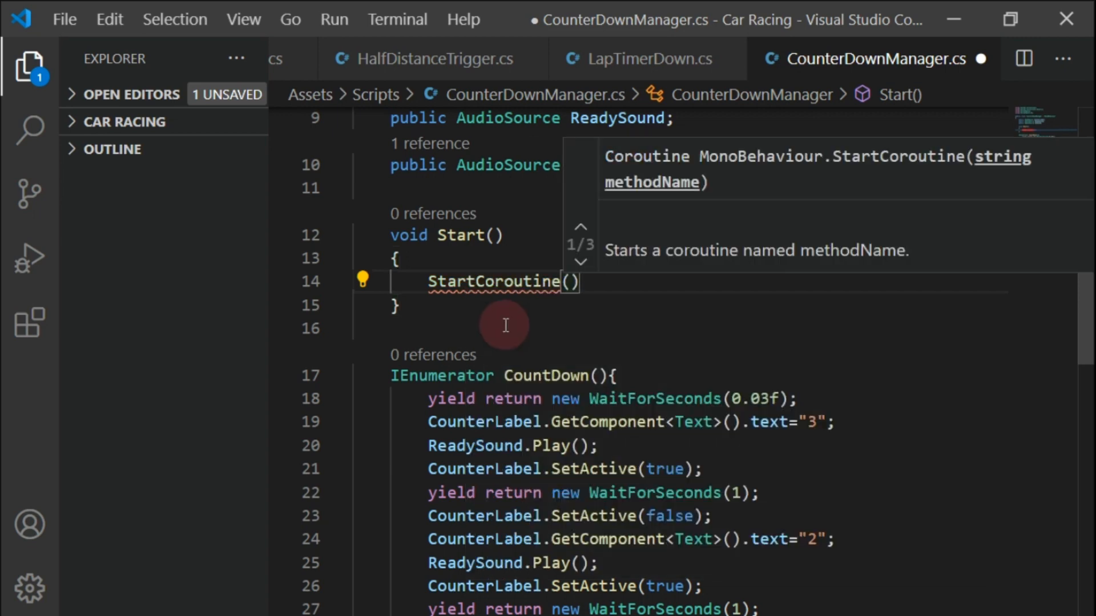
pyautogui.write('Coun')
pyautogui.press('Return')
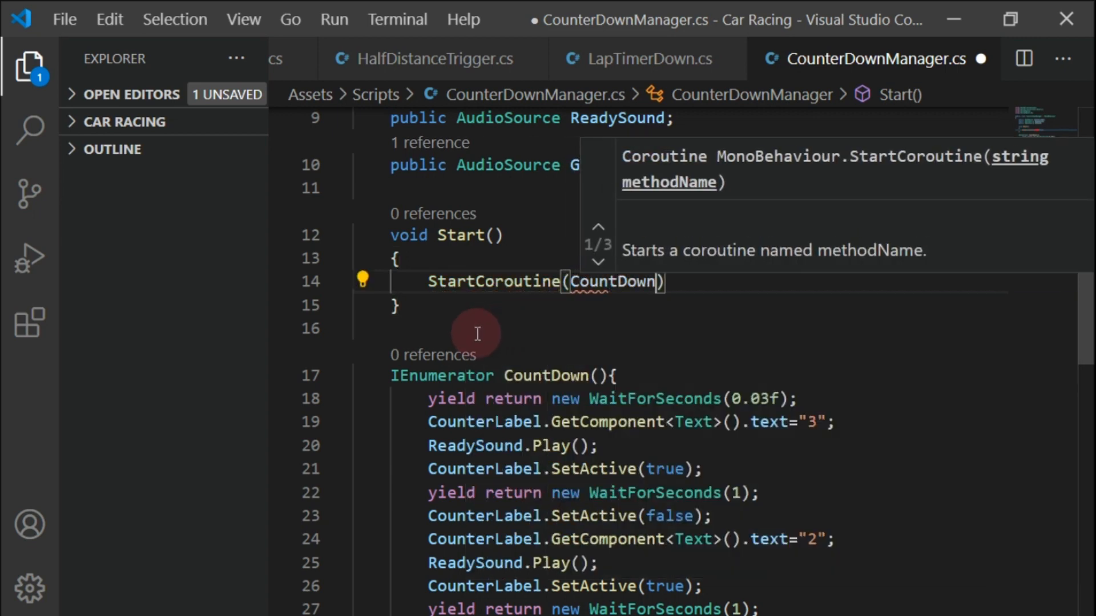
# Complete the StartCoroutine(CountDown()); call in the Start method and save CounterDownManager.cs
pyautogui.write('())l')
pyautogui.press('BackSpace')
pyautogui.write(';')
pyautogui.hotkey('ctrl', 's')
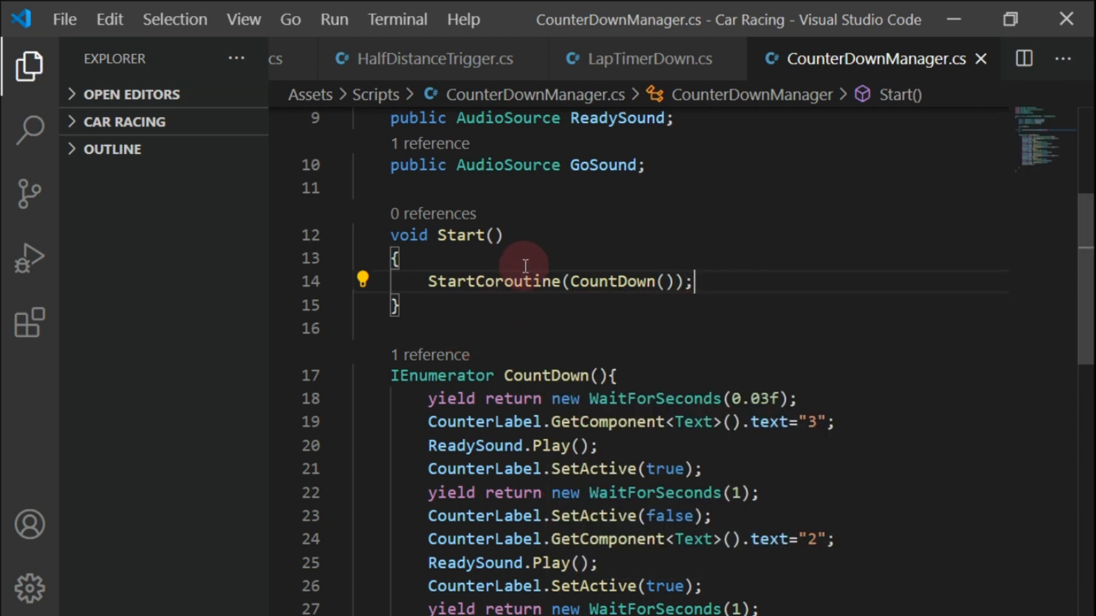
# Switch to Unity and disable the Car Controller script on the Car object
pyautogui.click(574, 615)
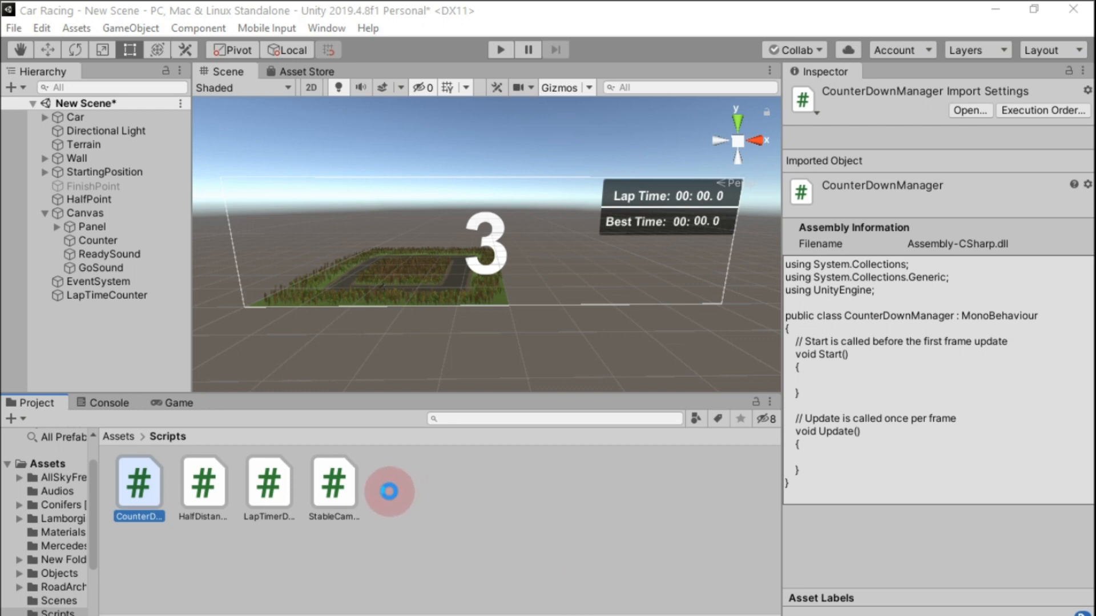
pyautogui.click(389, 491)
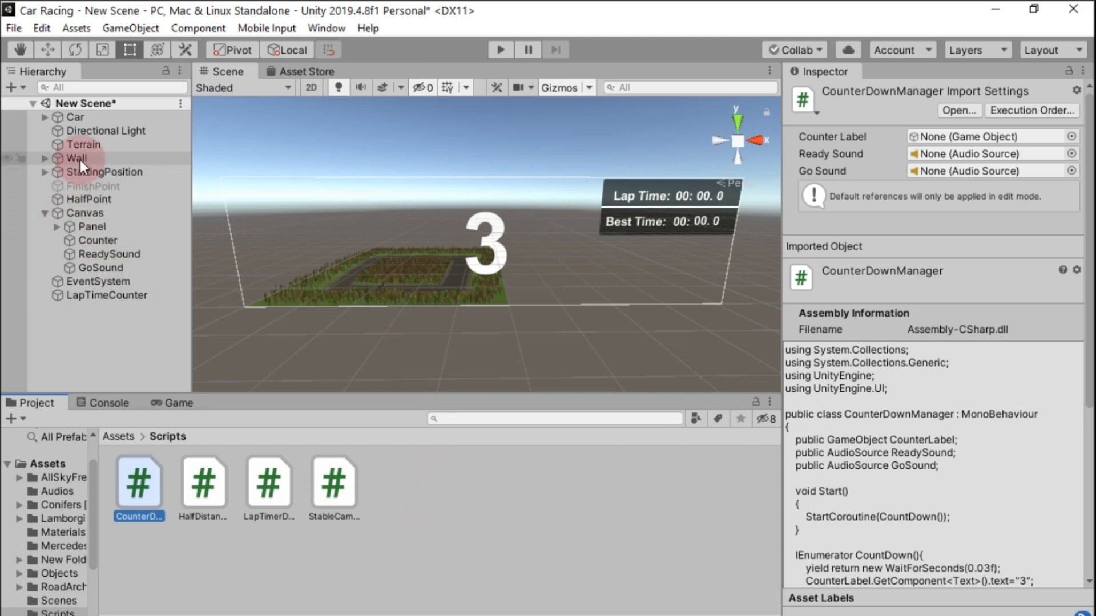
pyautogui.click(84, 131)
pyautogui.click(86, 117)
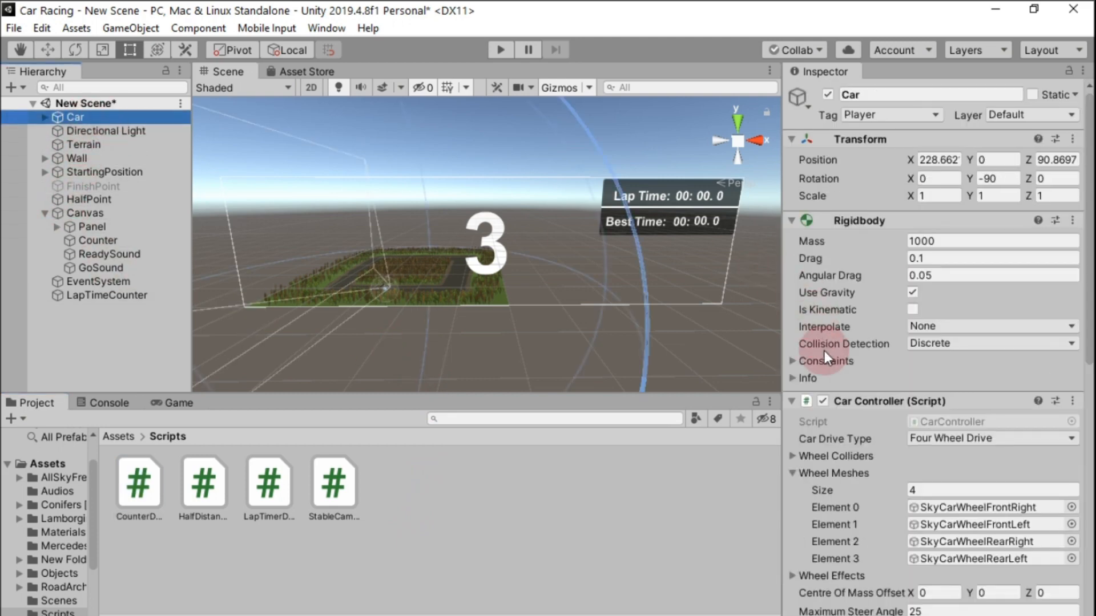
pyautogui.click(825, 403)
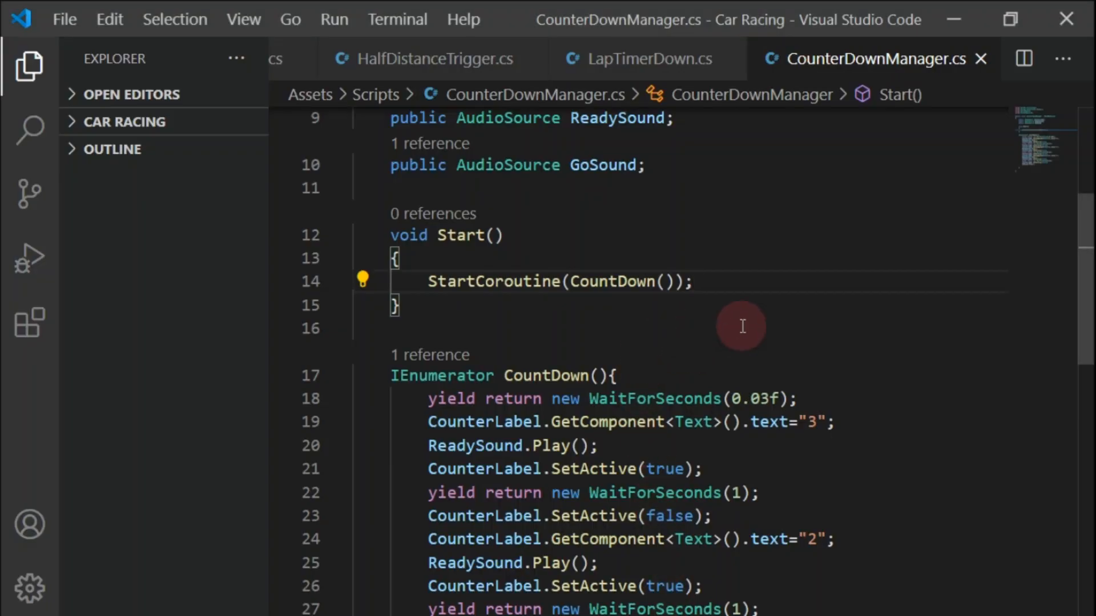
# Switch to Visual Studio Code and declare public GameObject Car; below the GoSound field in CounterDownManager.cs
pyautogui.click(747, 185)
pyautogui.press('Return')
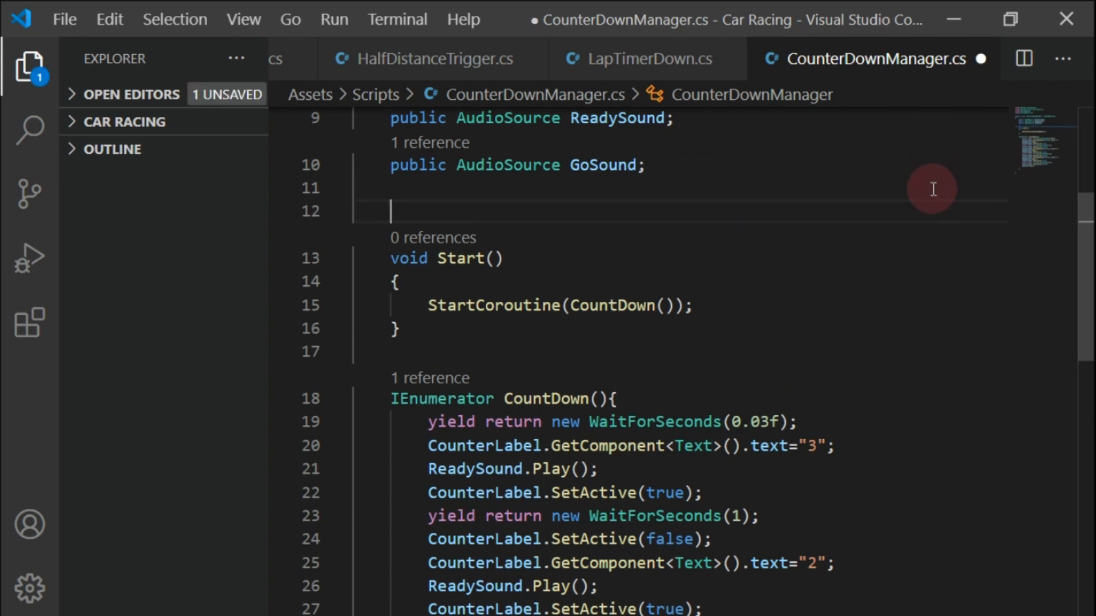
pyautogui.press('Return')
pyautogui.write('publi')
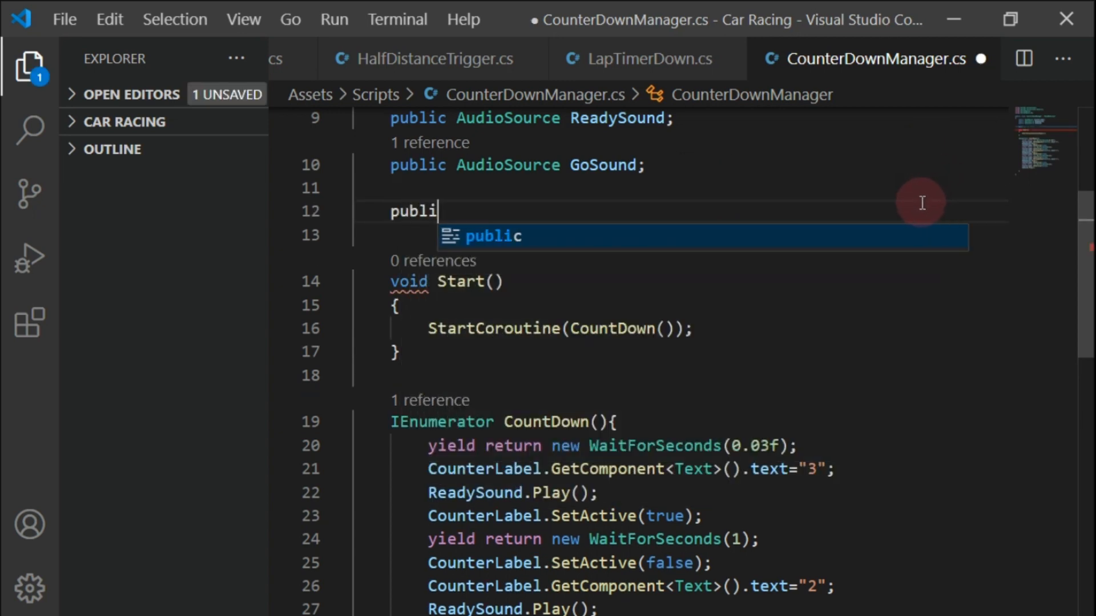
pyautogui.write('c Game')
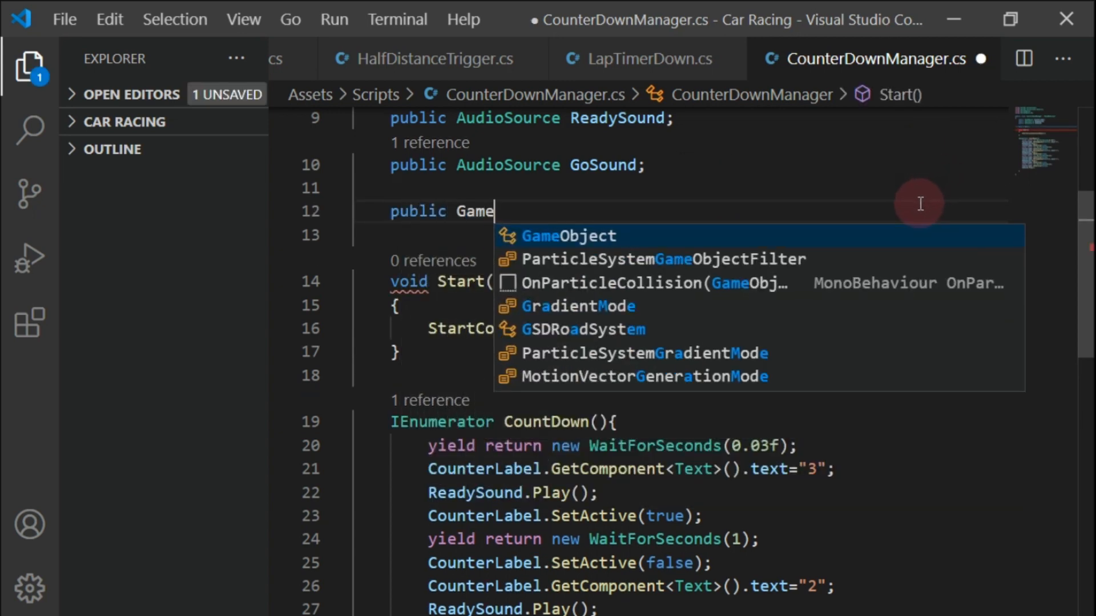
pyautogui.write('Obje')
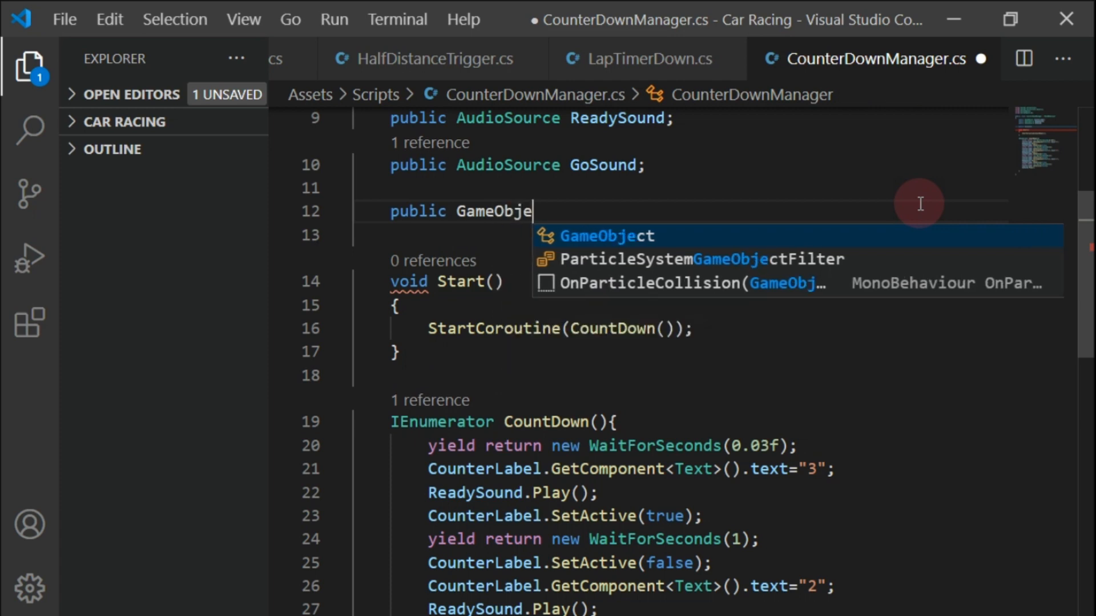
pyautogui.write('ct Car;')
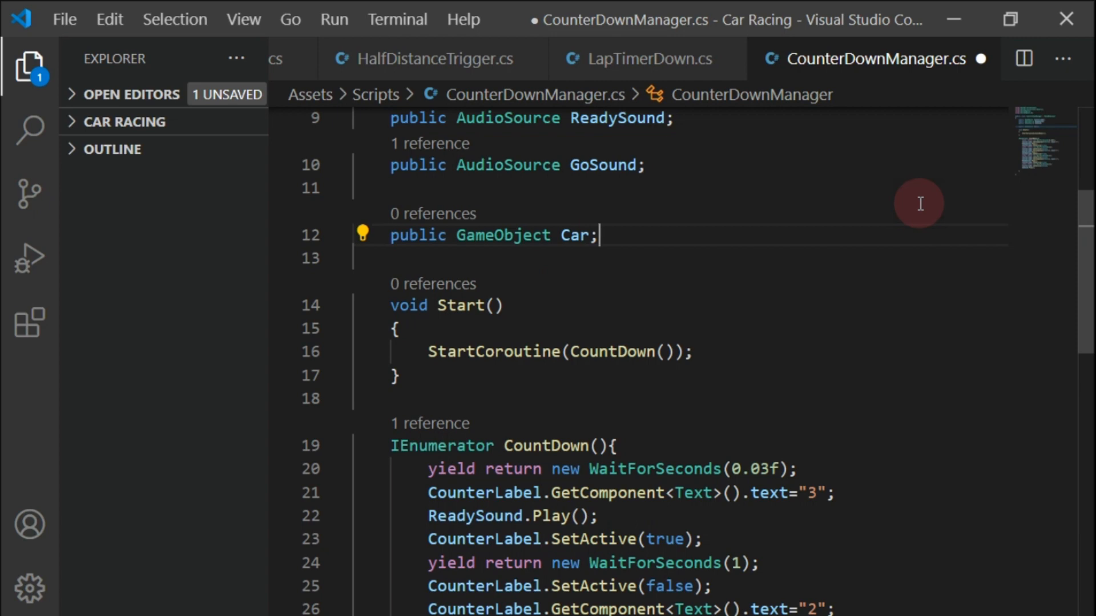
# Declare public GameObject LapTimer; below the Car field, separated by a blank line
pyautogui.press('Return')
pyautogui.press('Return')
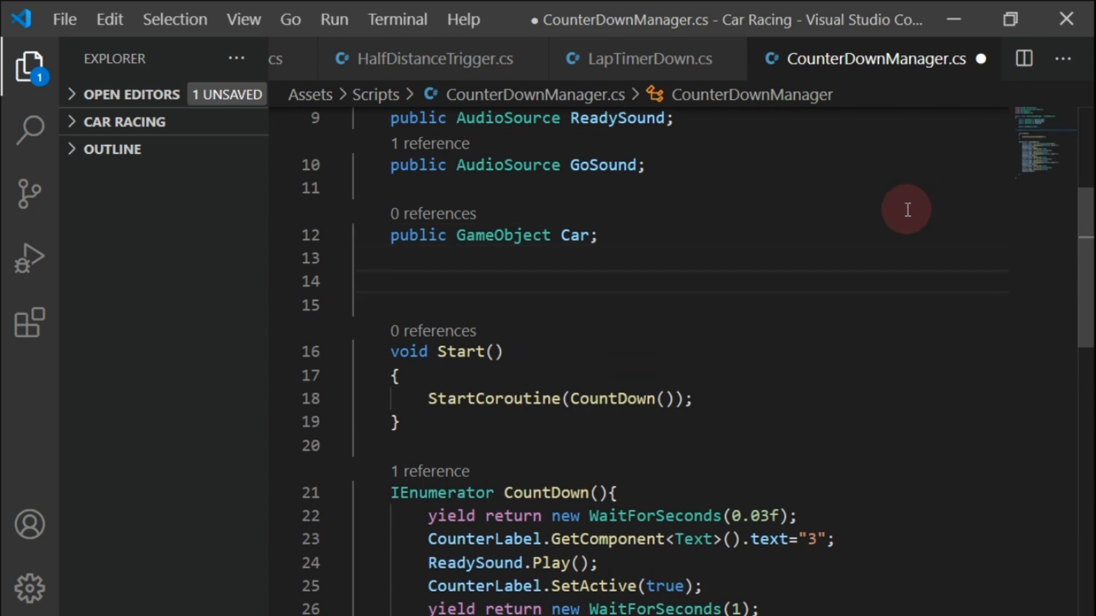
pyautogui.scroll(3, 890, 208)
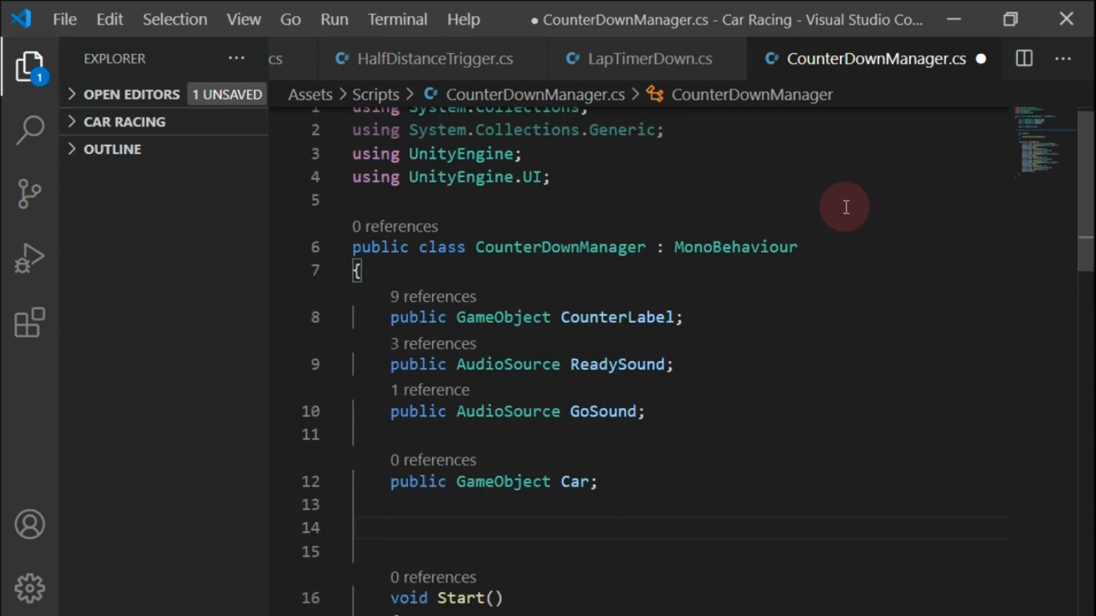
pyautogui.scroll(-2, 846, 211)
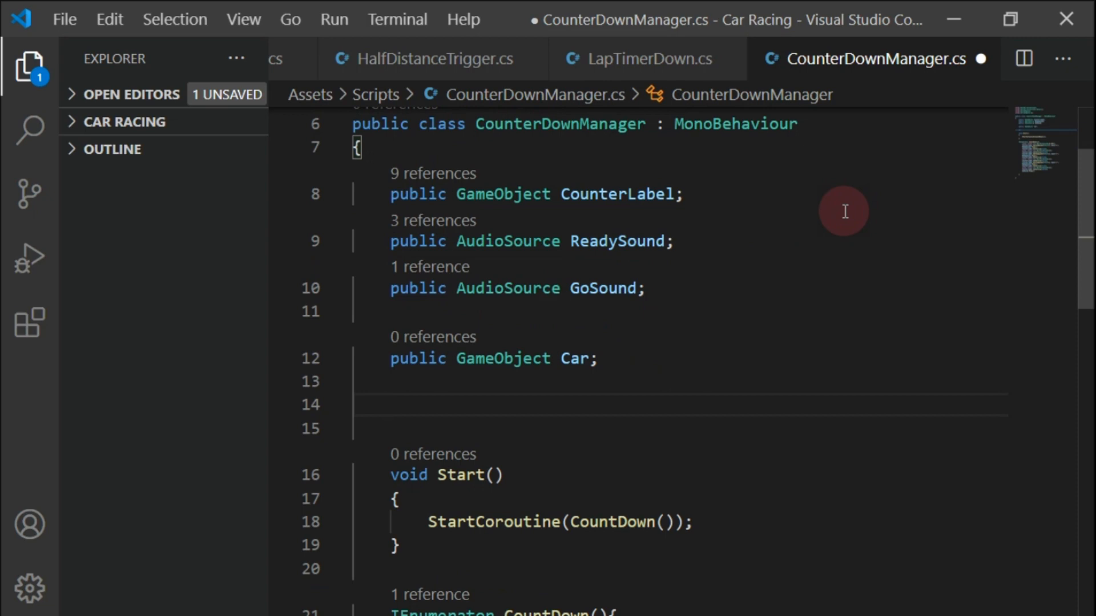
pyautogui.write('public Ga')
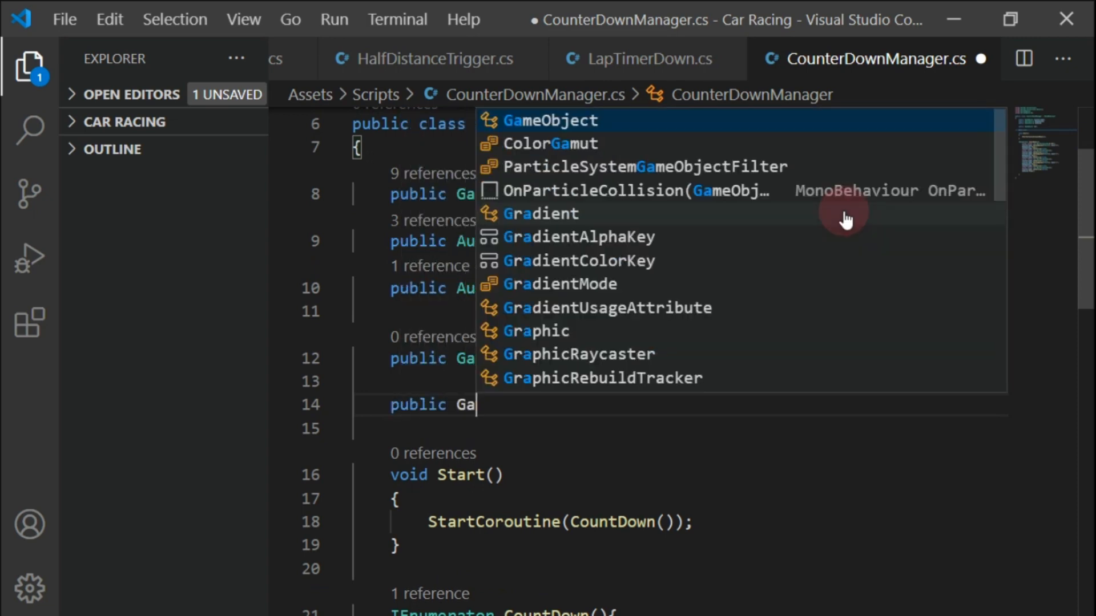
pyautogui.write('meOn')
pyautogui.press('BackSpace')
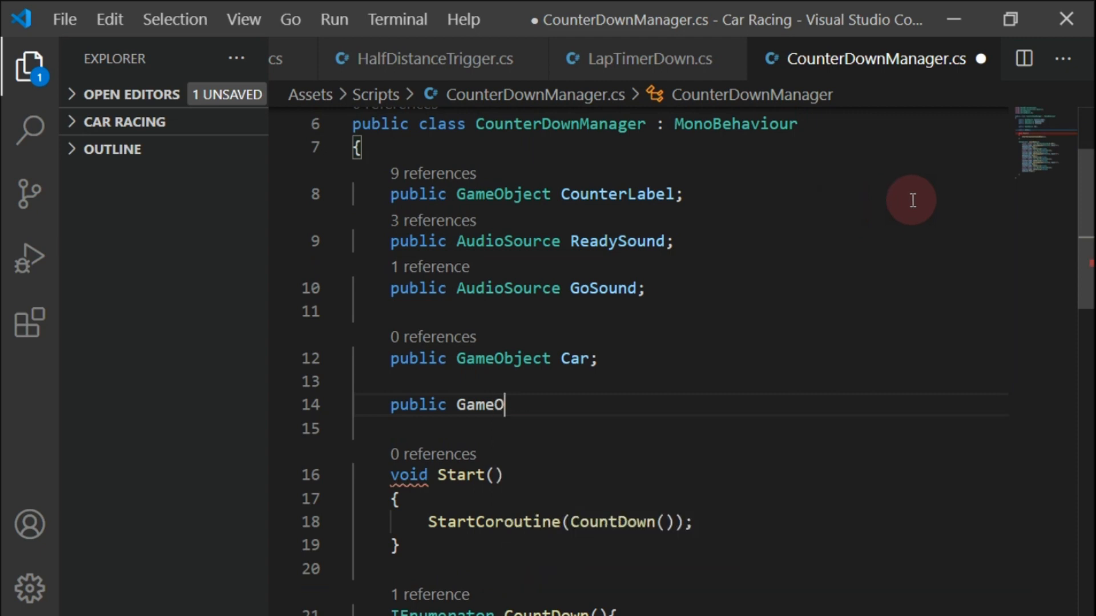
pyautogui.write('bject L')
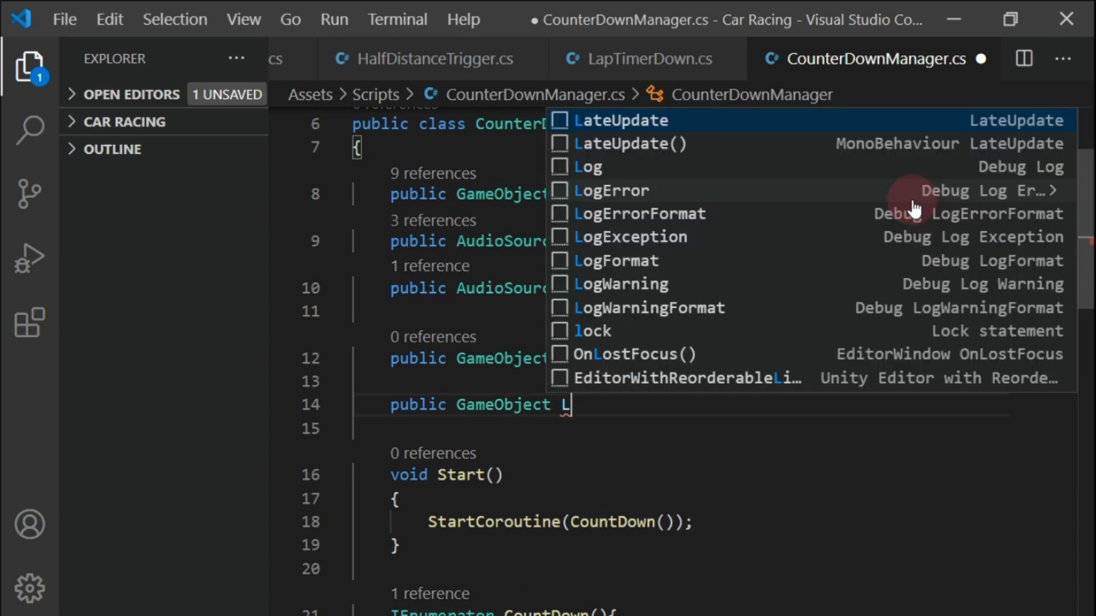
pyautogui.write('apTimer;')
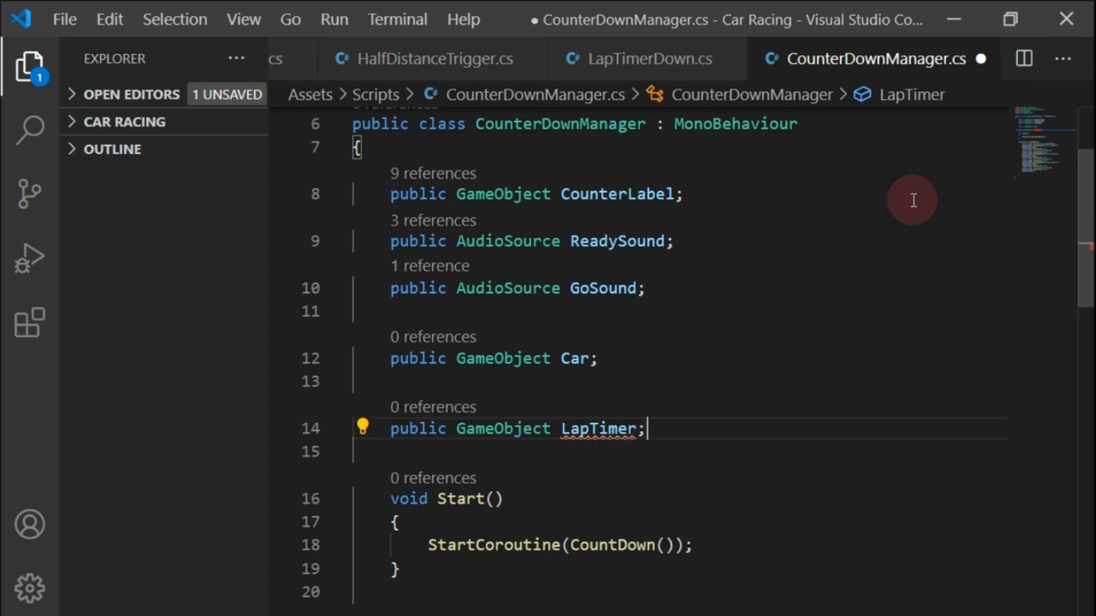
# Switch to Unity and disable the Lap Timer Down script on the LapTimeCounter object
pyautogui.scroll(-2, 824, 233)
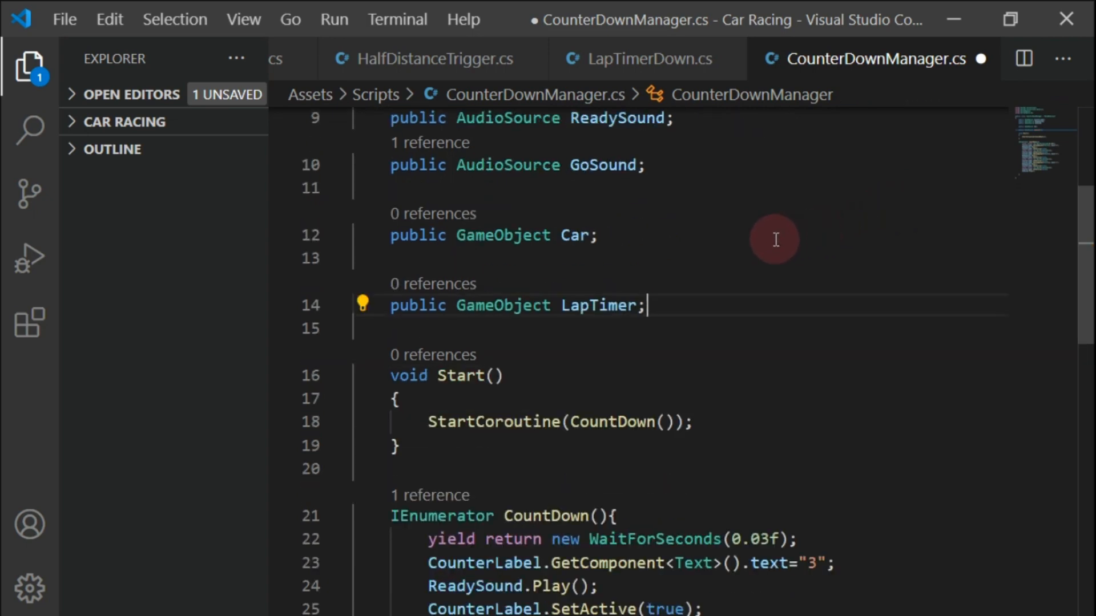
pyautogui.scroll(-1, 772, 237)
pyautogui.scroll(-6, 627, 342)
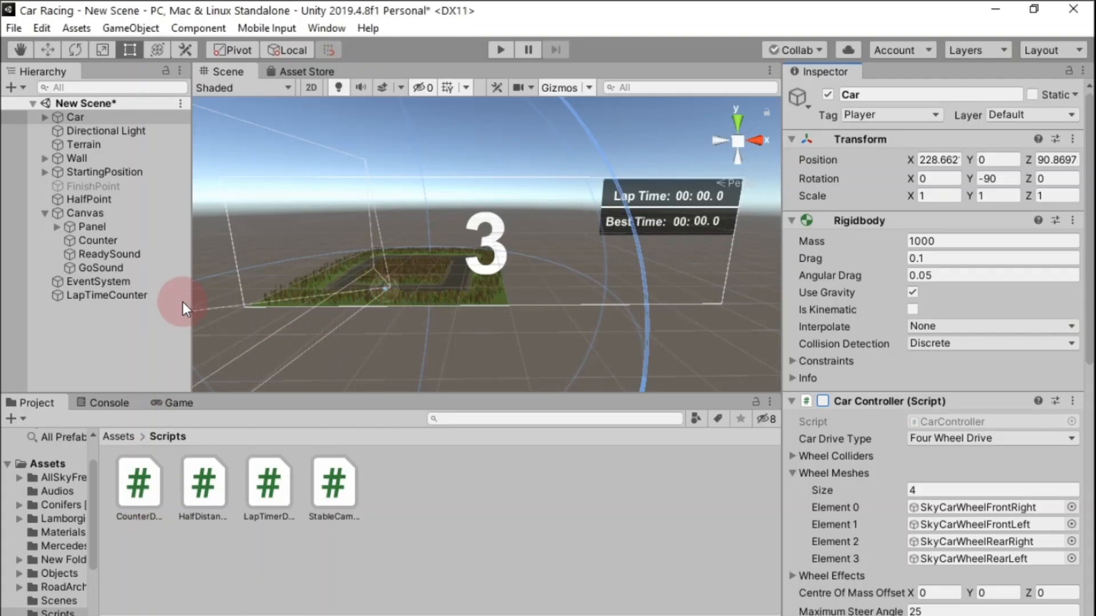
pyautogui.click(163, 295)
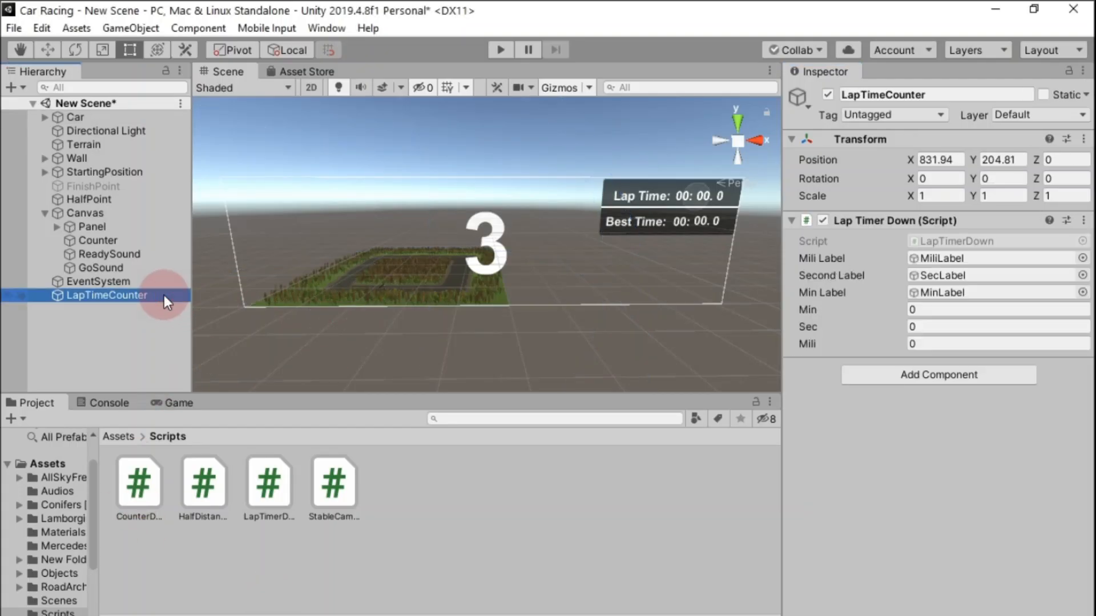
pyautogui.click(823, 223)
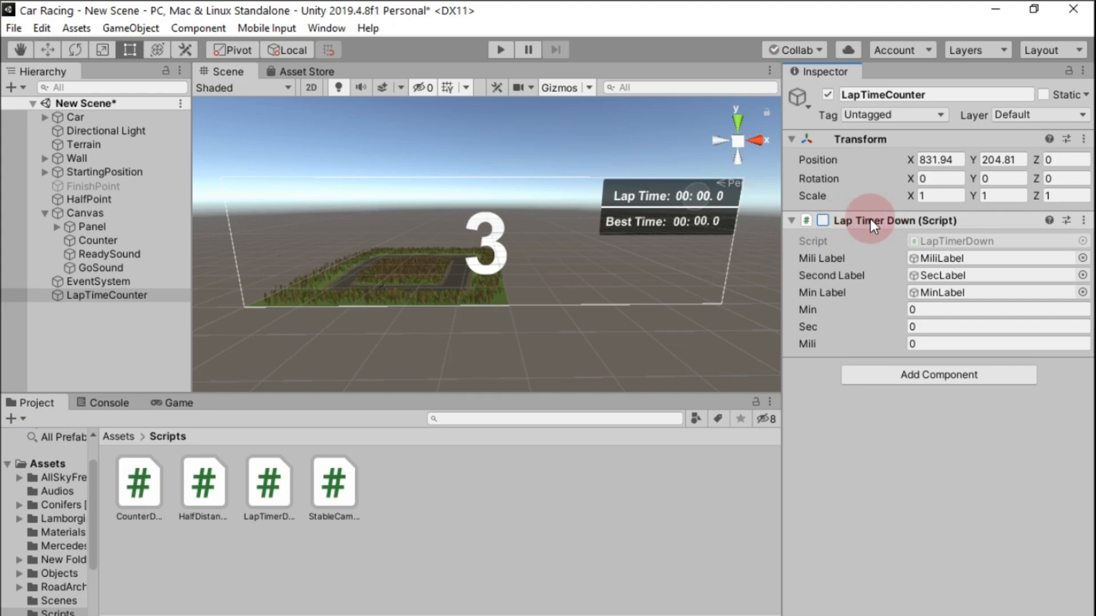
# Switch to Visual Studio Code and add using UnityStandartAssets.Vehicles.Car; below the UnityEngine.UI directive in CounterDownManager.cs
pyautogui.hotkey('alt', 'Tab')
pyautogui.scroll(-2, 594, 388)
pyautogui.click(577, 421)
pyautogui.click(913, 449)
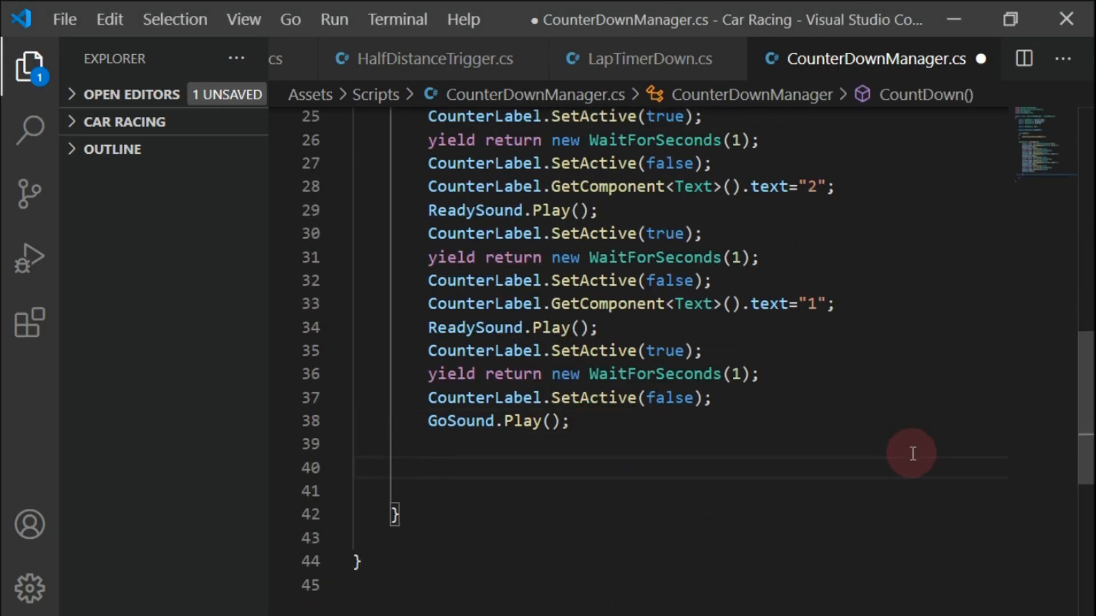
pyautogui.scroll(6, 816, 324)
pyautogui.scroll(3, 816, 324)
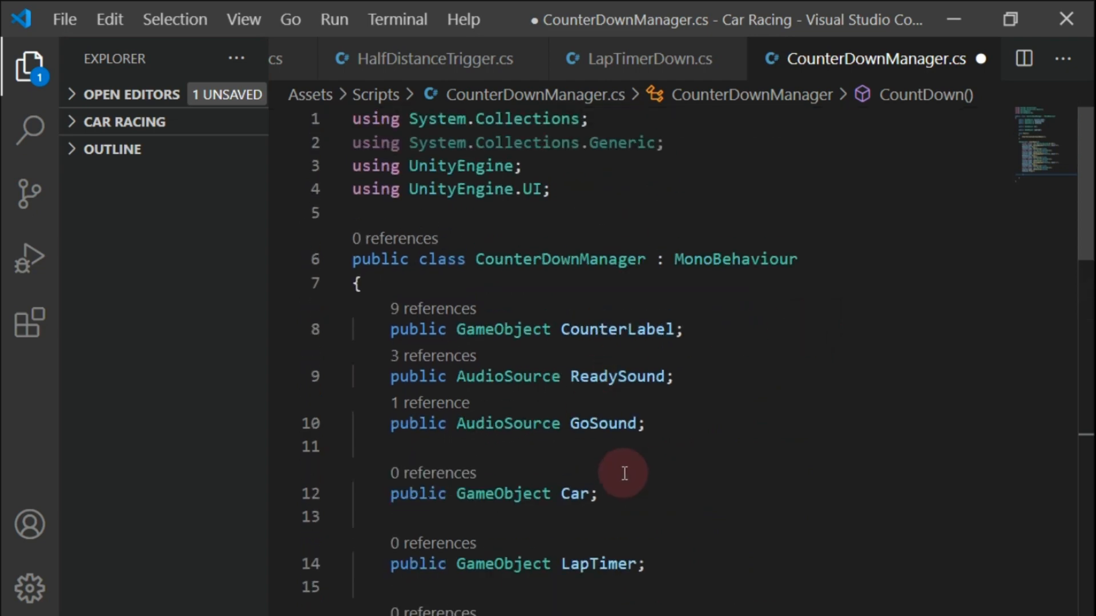
pyautogui.click(590, 220)
pyautogui.press('Return')
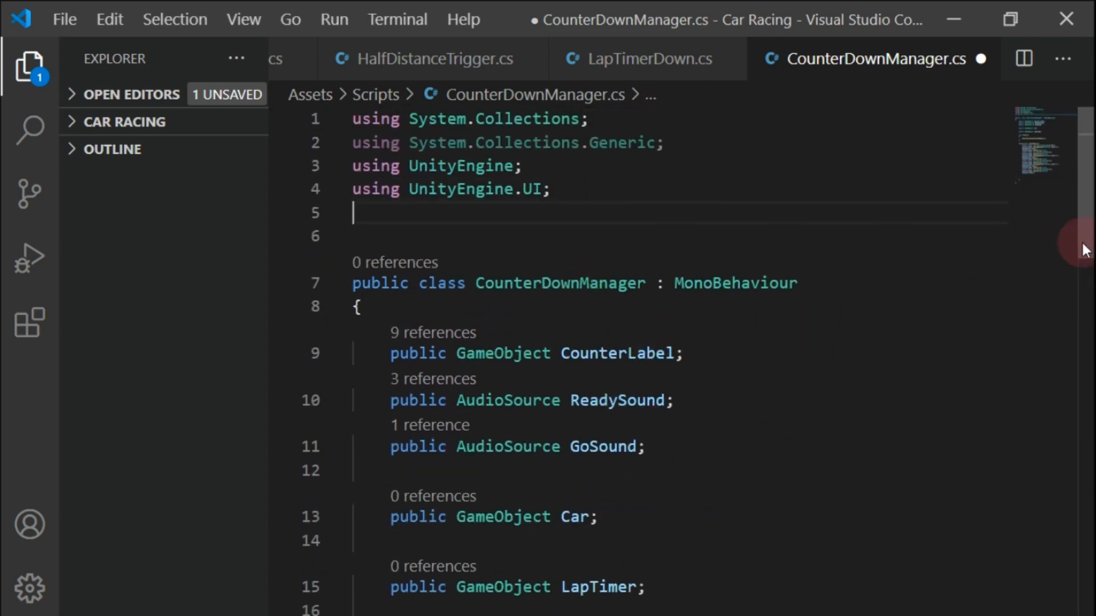
pyautogui.write('using')
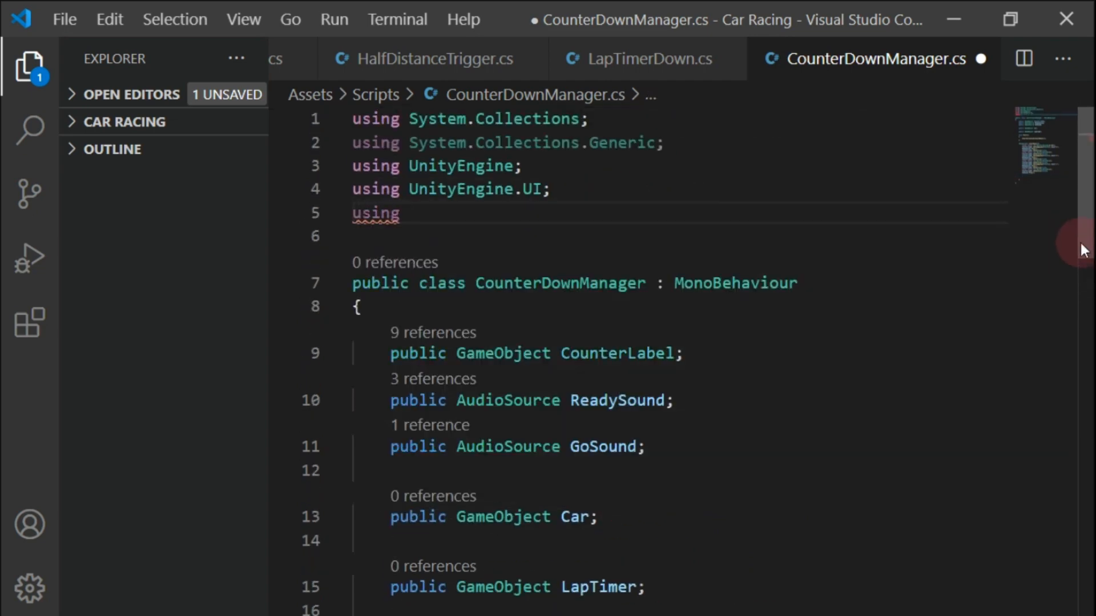
pyautogui.write(' Uni')
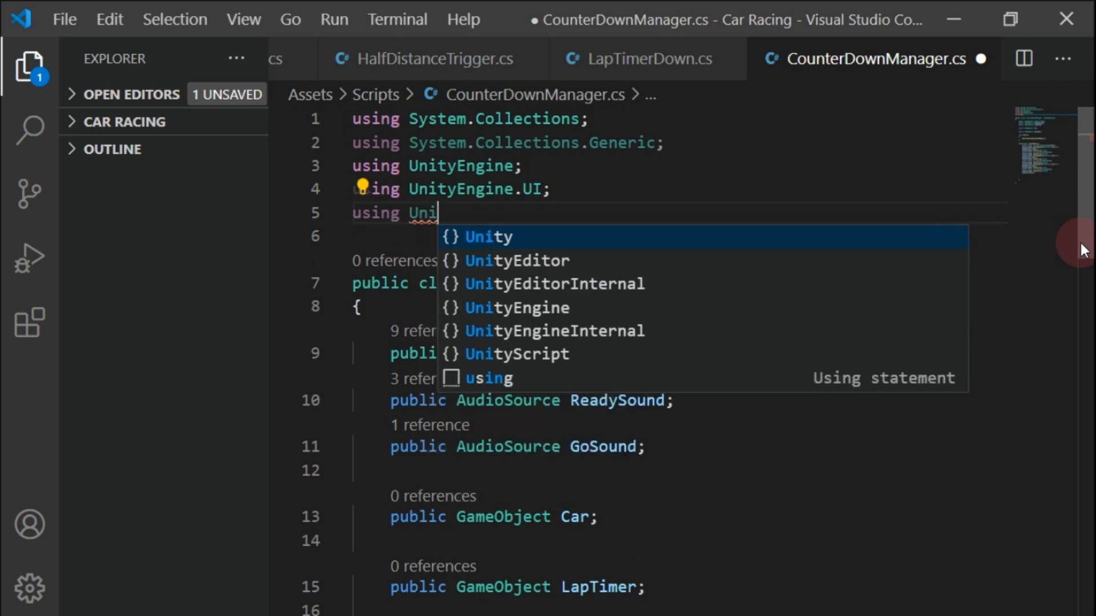
pyautogui.write('ty')
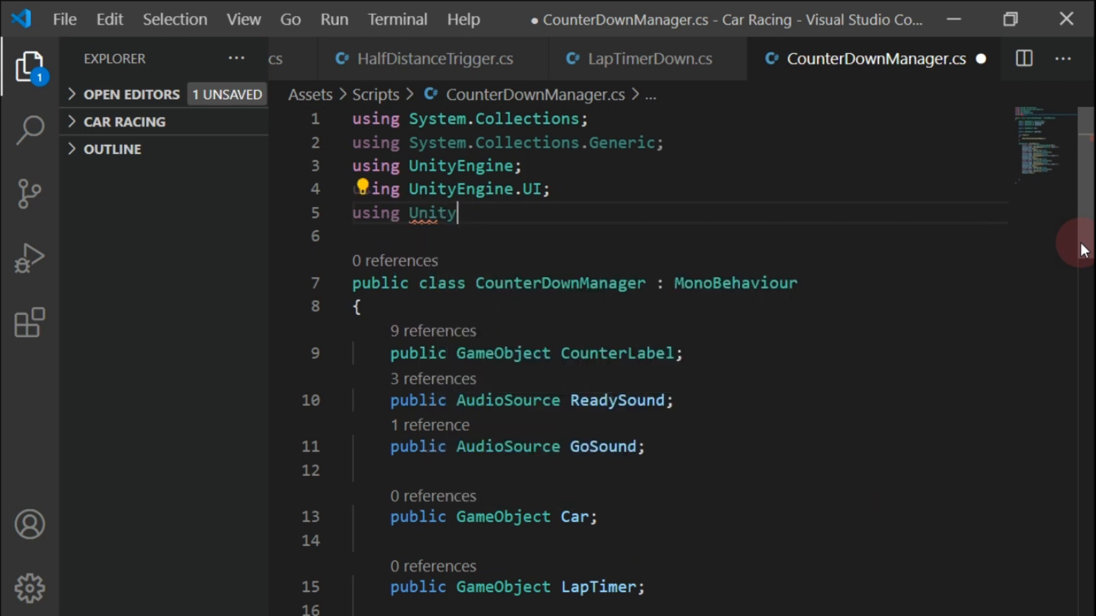
pyautogui.write('StandartAss')
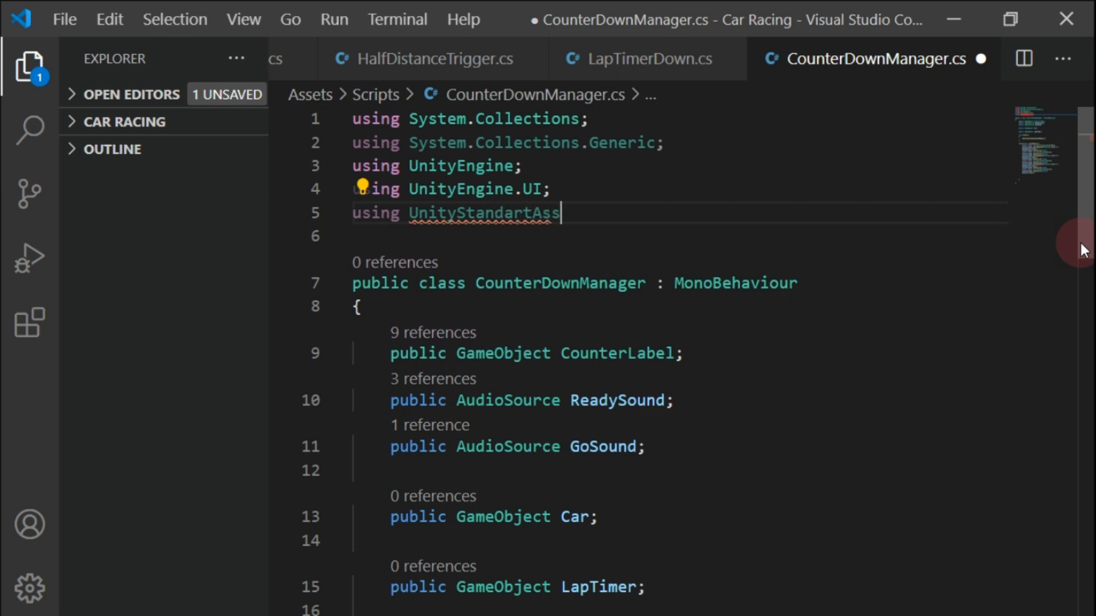
pyautogui.write('ets.V')
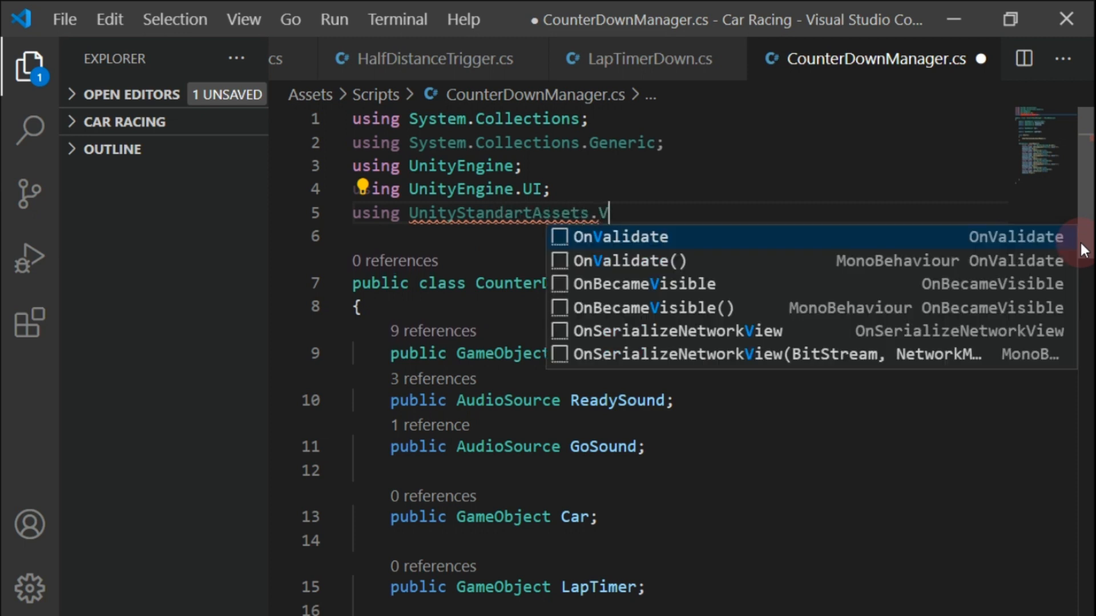
pyautogui.write('ehicles')
pyautogui.press('BackSpace')
pyautogui.press('BackSpace')
pyautogui.press('BackSpace')
pyautogui.write('les.Car')
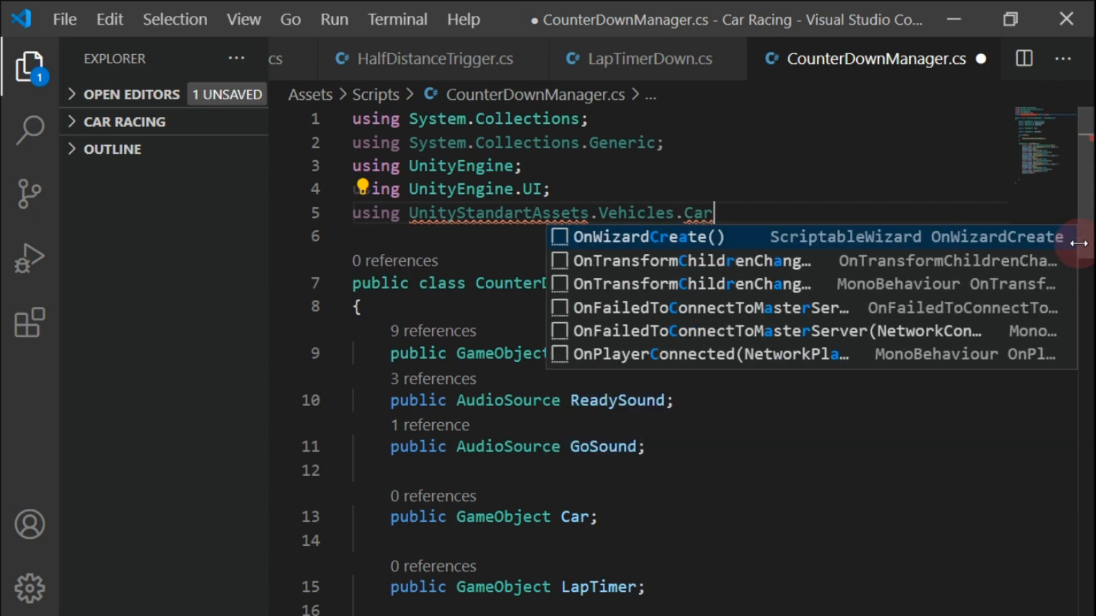
pyautogui.press('Escape')
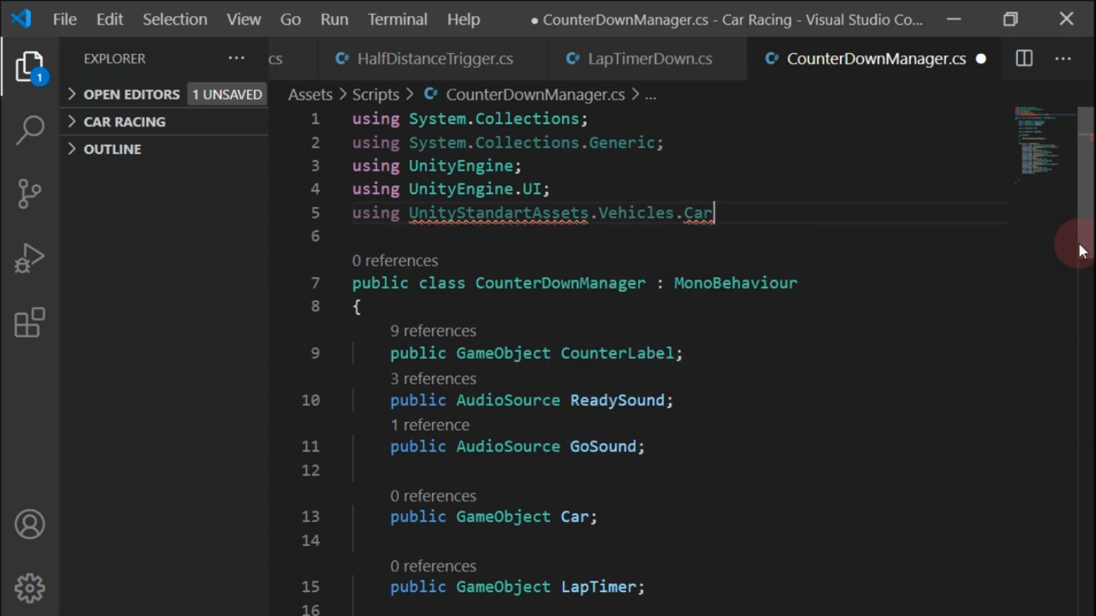
pyautogui.write('l')
pyautogui.press('BackSpace')
pyautogui.write(';')
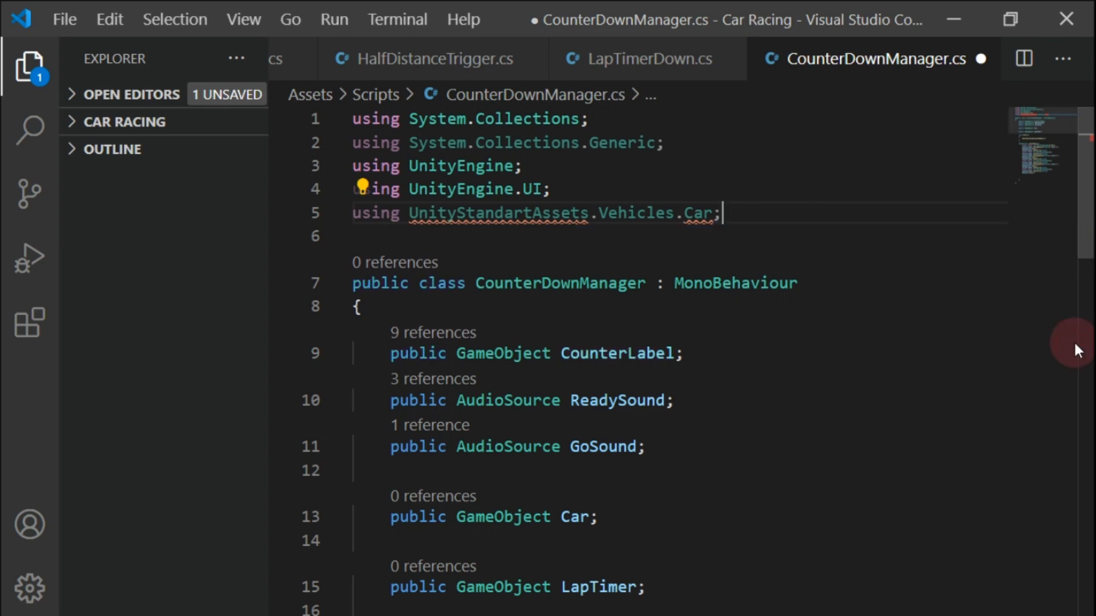
# Below GoSound.Play(); in the CountDown coroutine, leave a blank line and start a statement with Car.GetComponent<CarController>
pyautogui.scroll(-6, 713, 297)
pyautogui.scroll(-4, 724, 371)
pyautogui.click(560, 396)
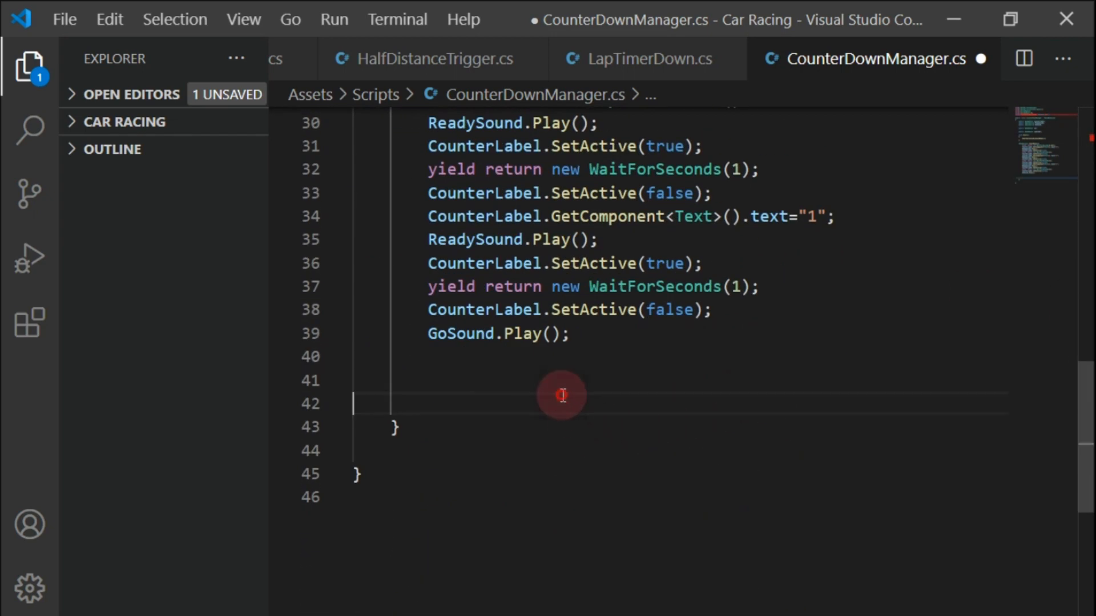
pyautogui.click(586, 389)
pyautogui.press('Tab')
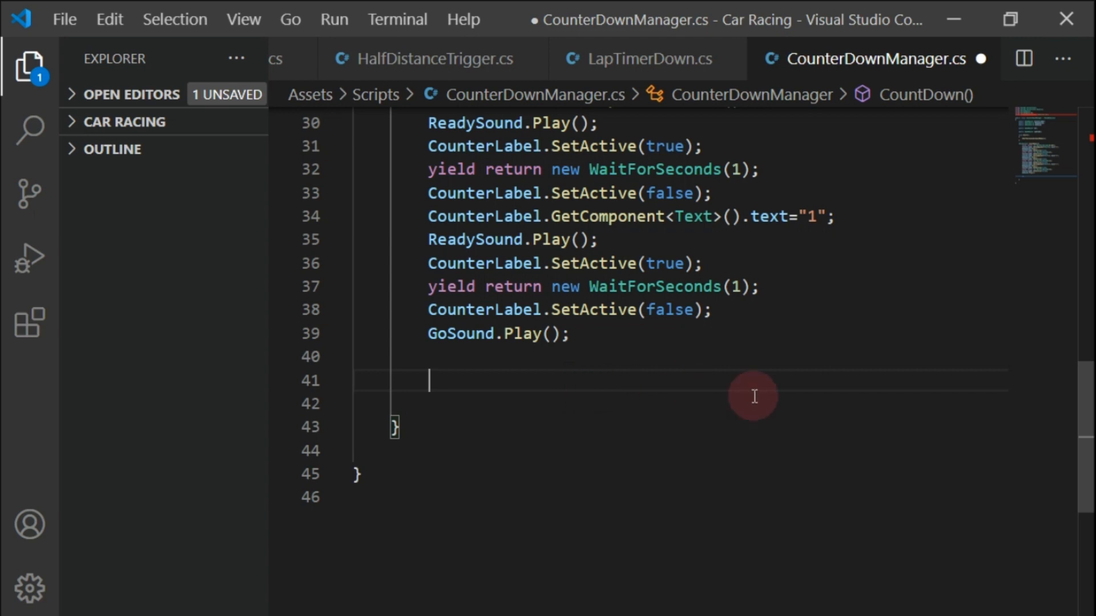
pyautogui.write('Car.Get')
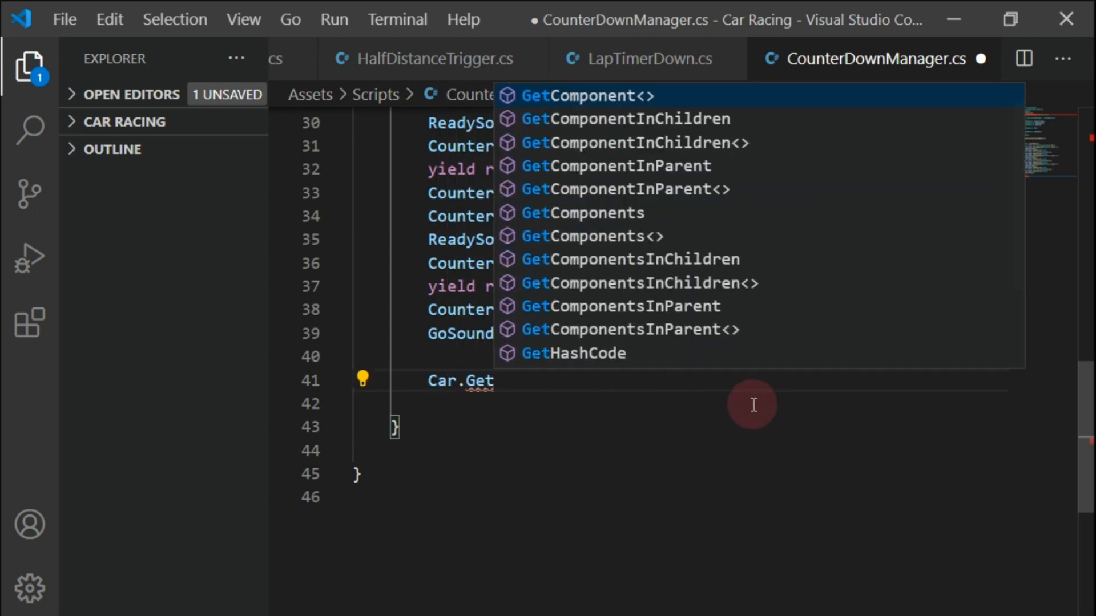
pyautogui.press('Tab')
pyautogui.write('<Car>')
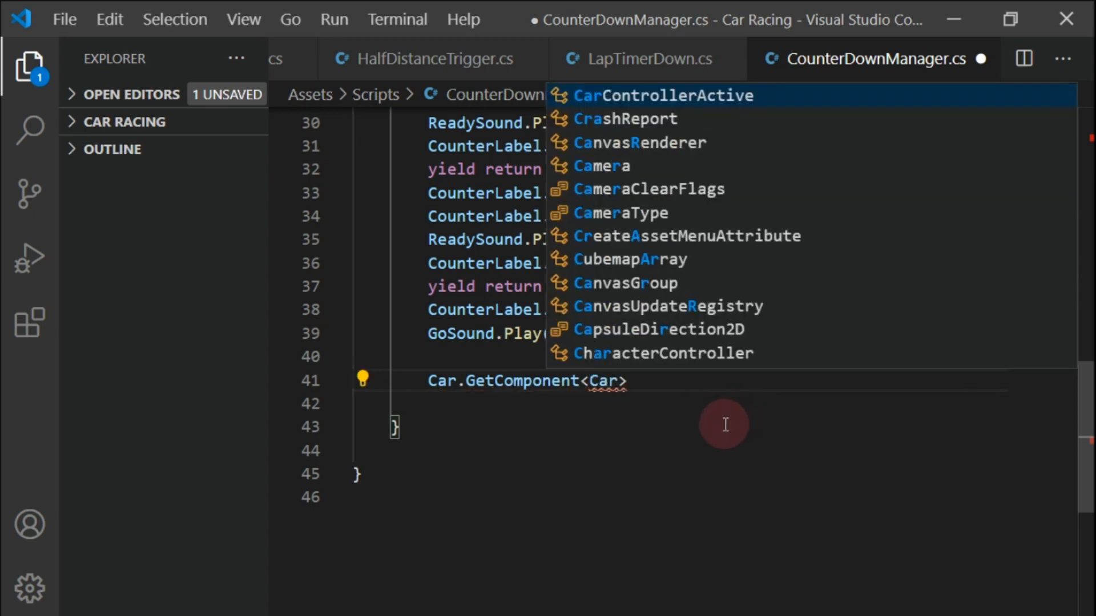
pyautogui.press('Tab')
pyautogui.press('BackSpace')
pyautogui.press('BackSpace')
pyautogui.press('BackSpace')
pyautogui.press('BackSpace')
pyautogui.press('BackSpace')
pyautogui.press('BackSpace')
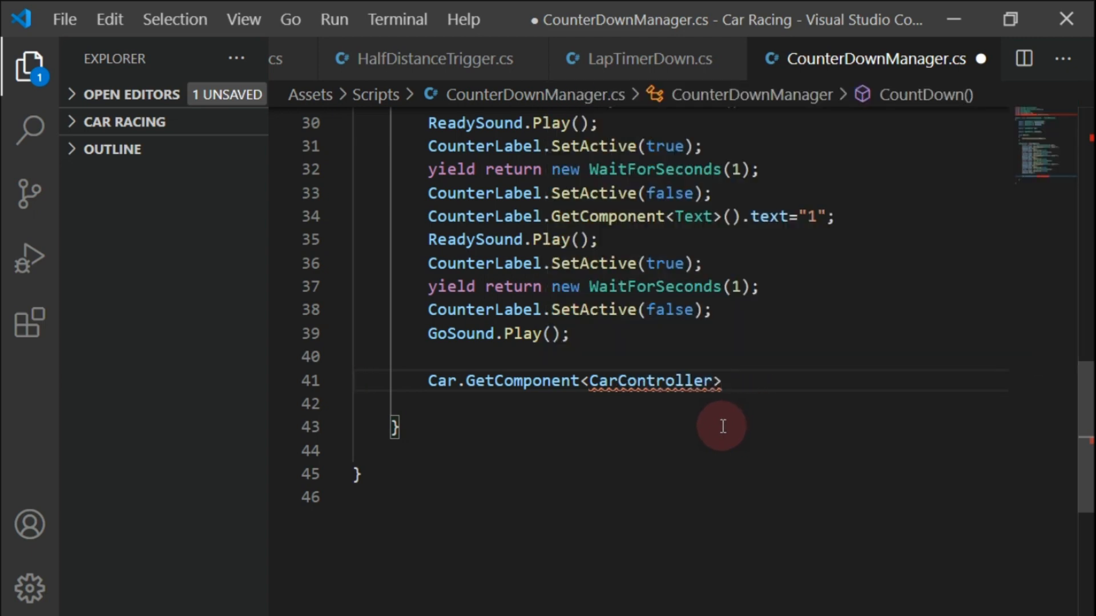
# Complete the Car statement with ().enabled=true; so that the CarController component is enabled
pyautogui.write('()')
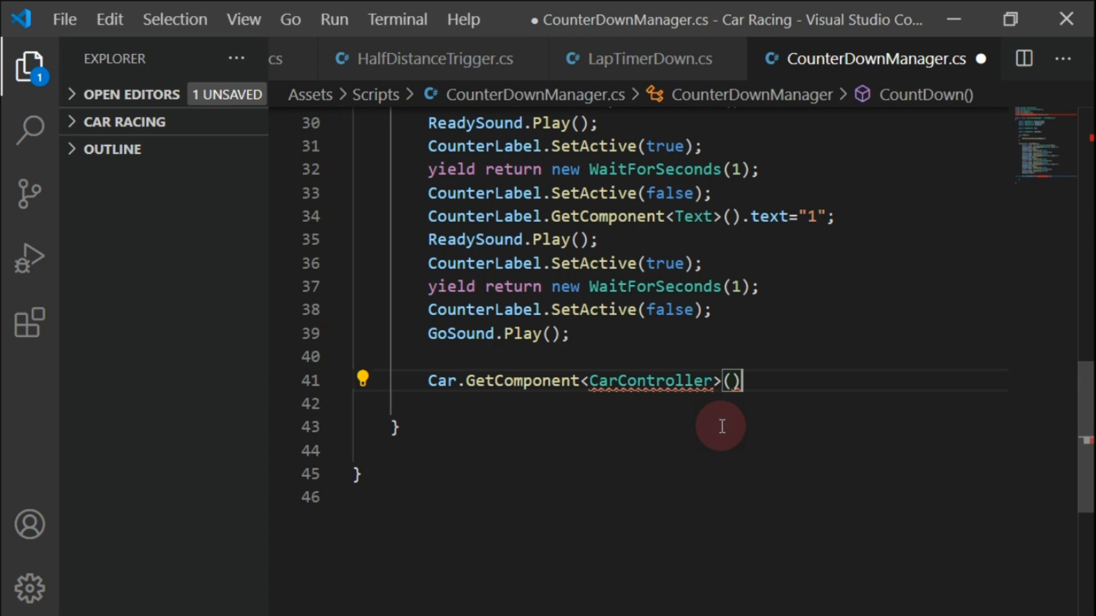
pyautogui.write('.ena')
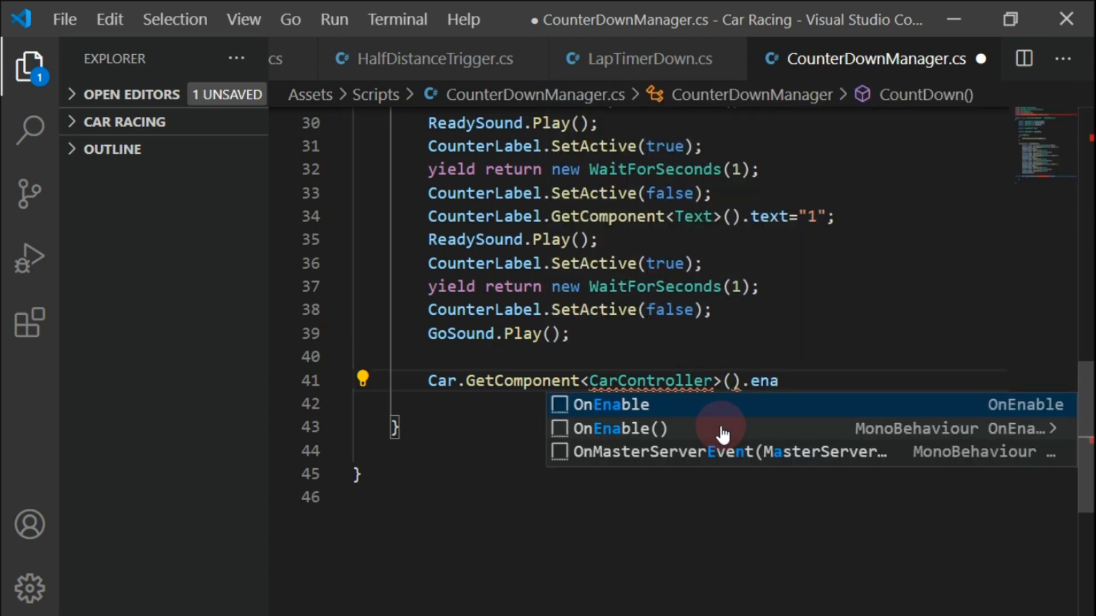
pyautogui.write('ble')
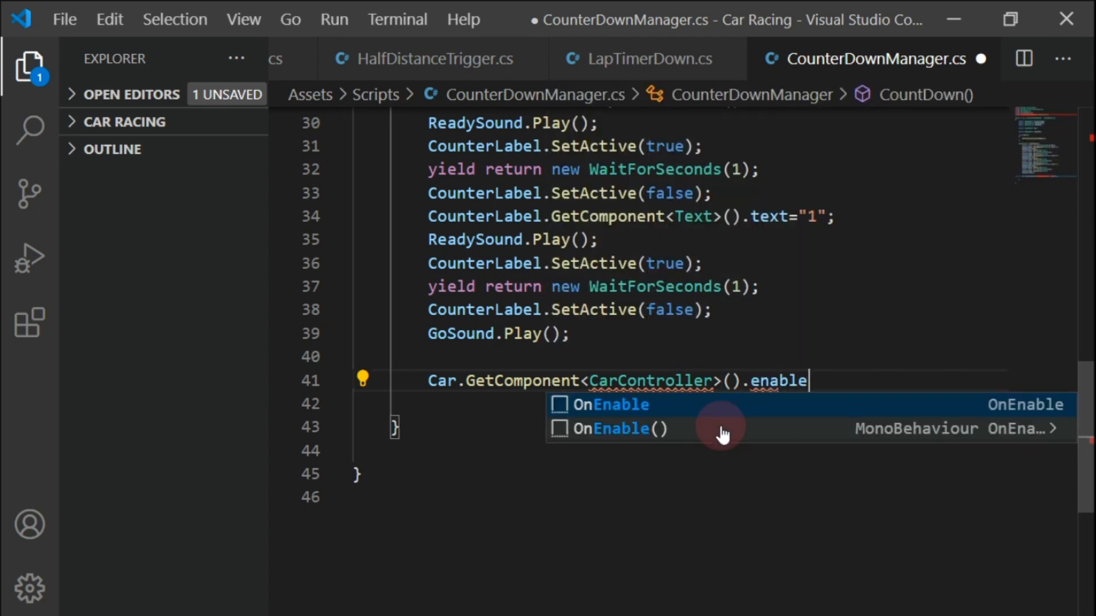
pyautogui.write('d=t')
pyautogui.press('Left')
pyautogui.press('Left')
pyautogui.write('d=t')
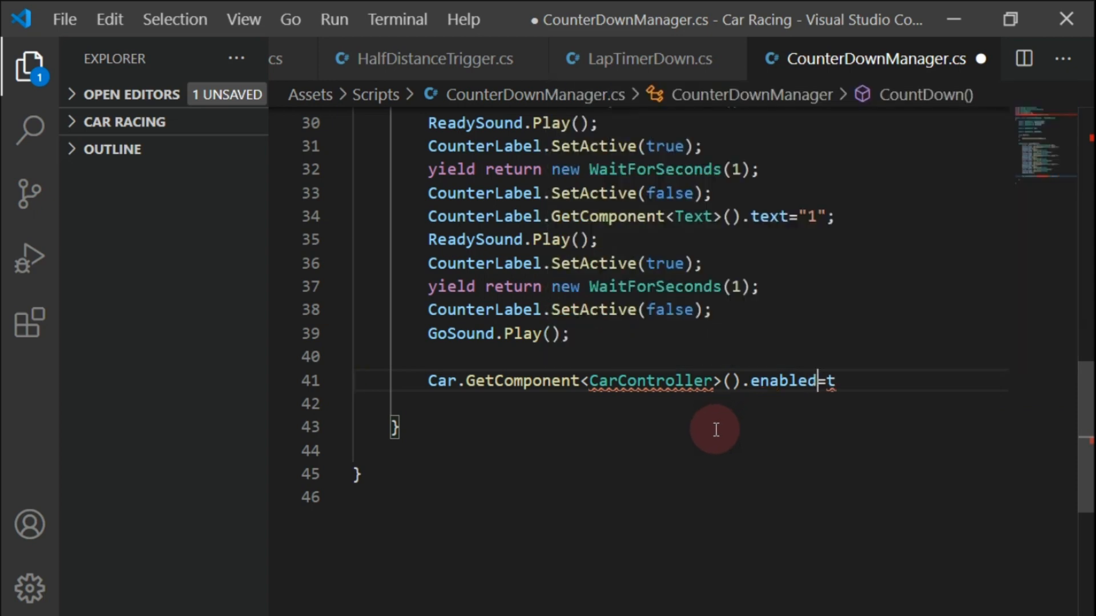
pyautogui.write('rue;')
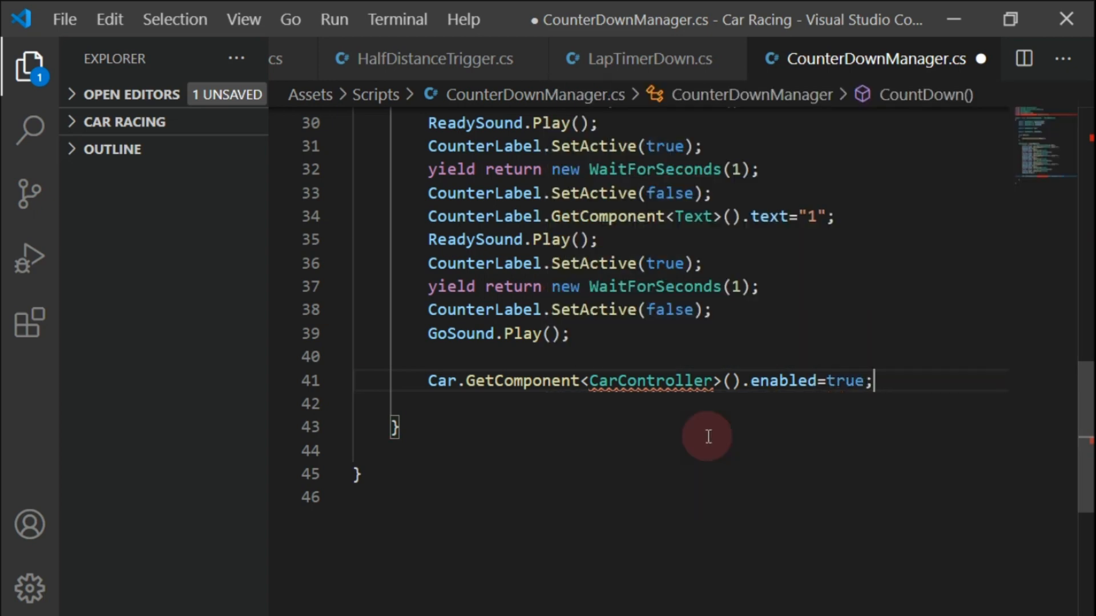
# Add LapTimer.GetComponent<LapTimerDown>() on the line below the Car statement, checking the script's name in Unity
pyautogui.press('Return')
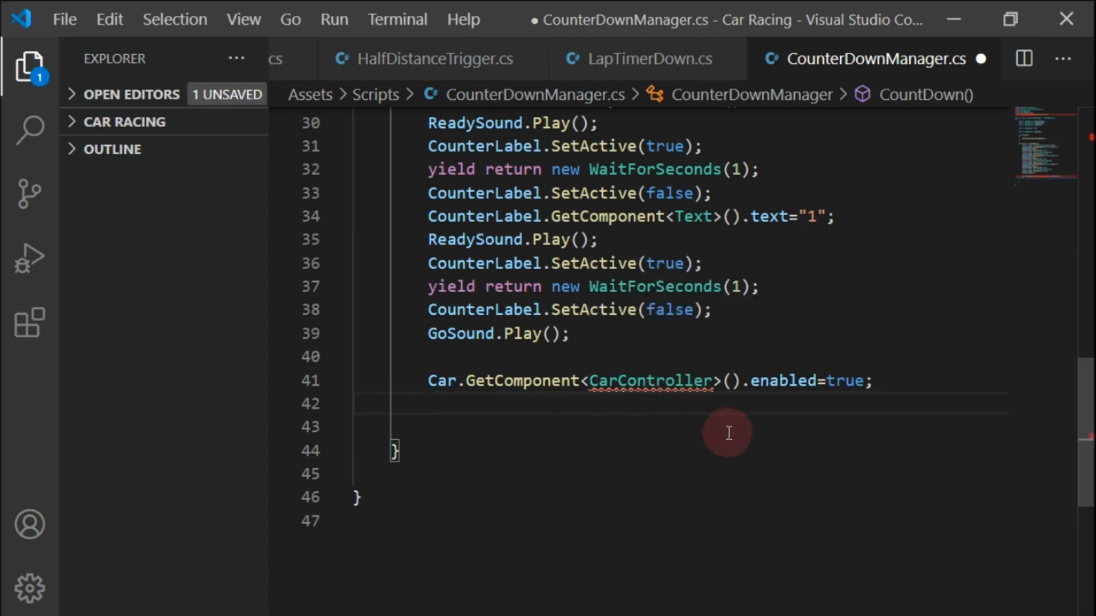
pyautogui.write('LapTimer.')
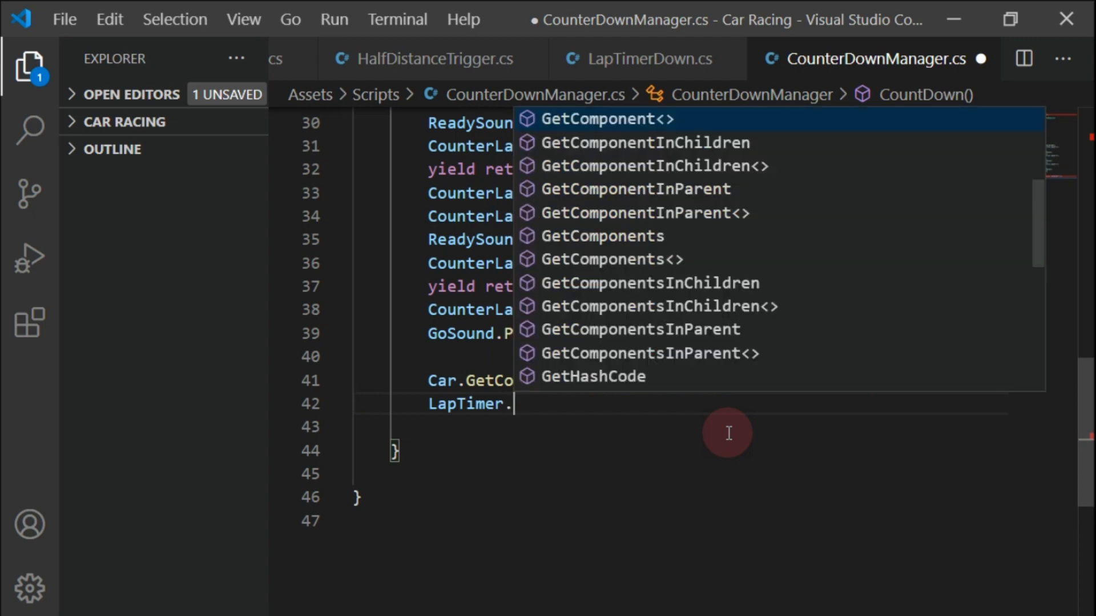
pyautogui.write('GetComponent')
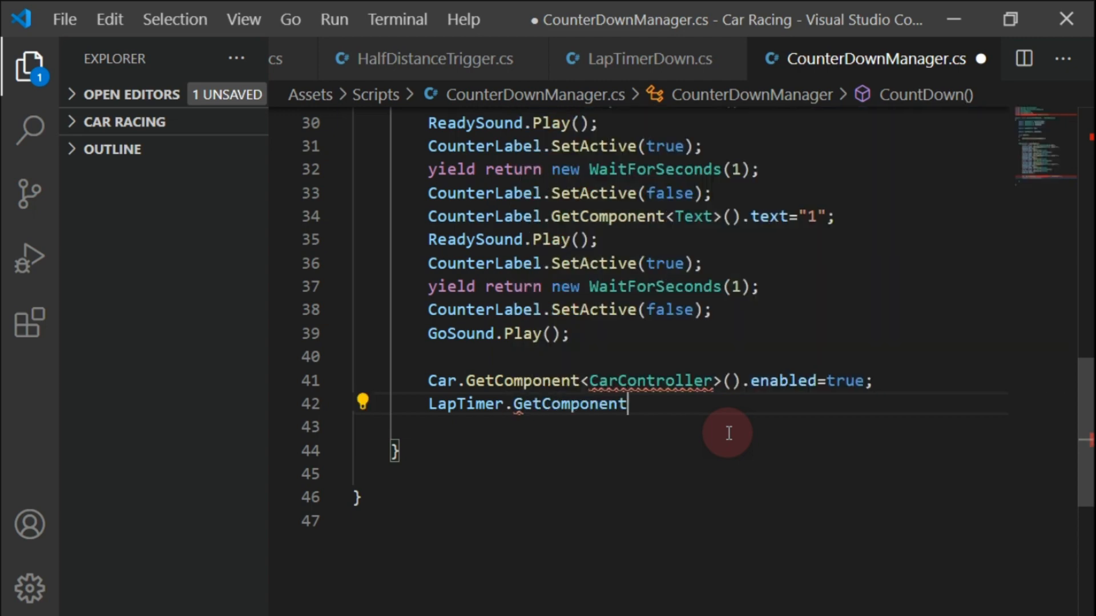
pyautogui.write('<>')
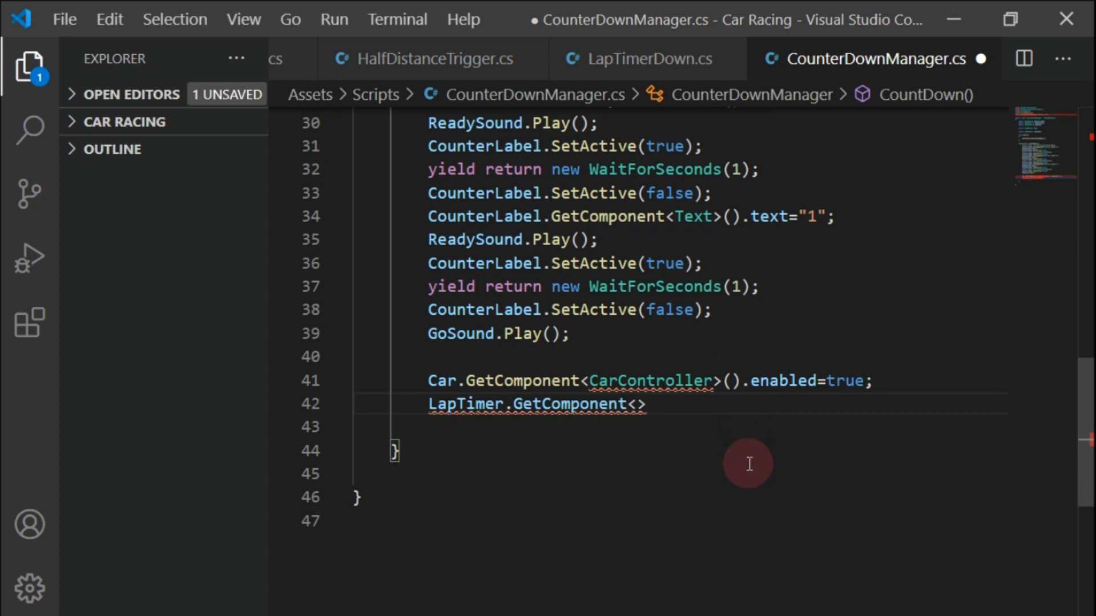
pyautogui.click(594, 615)
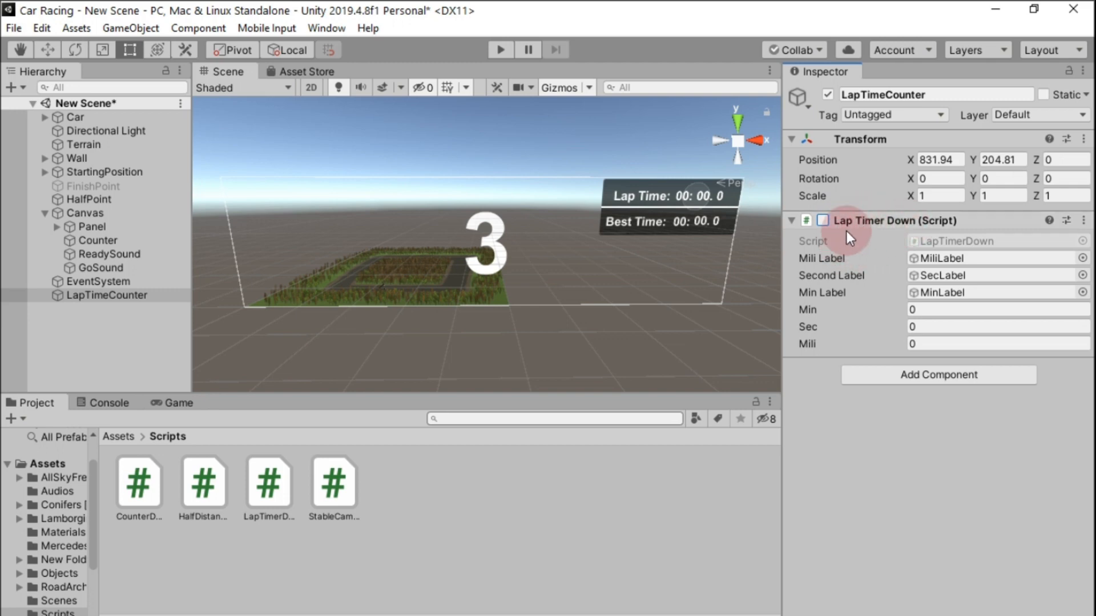
pyautogui.click(736, 615)
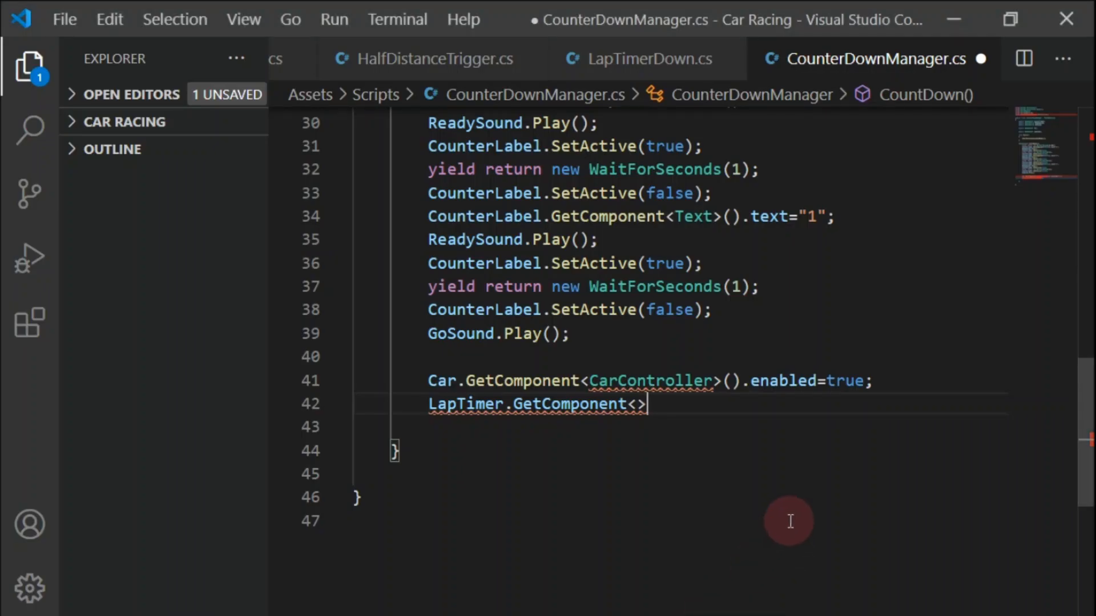
pyautogui.write('Lap')
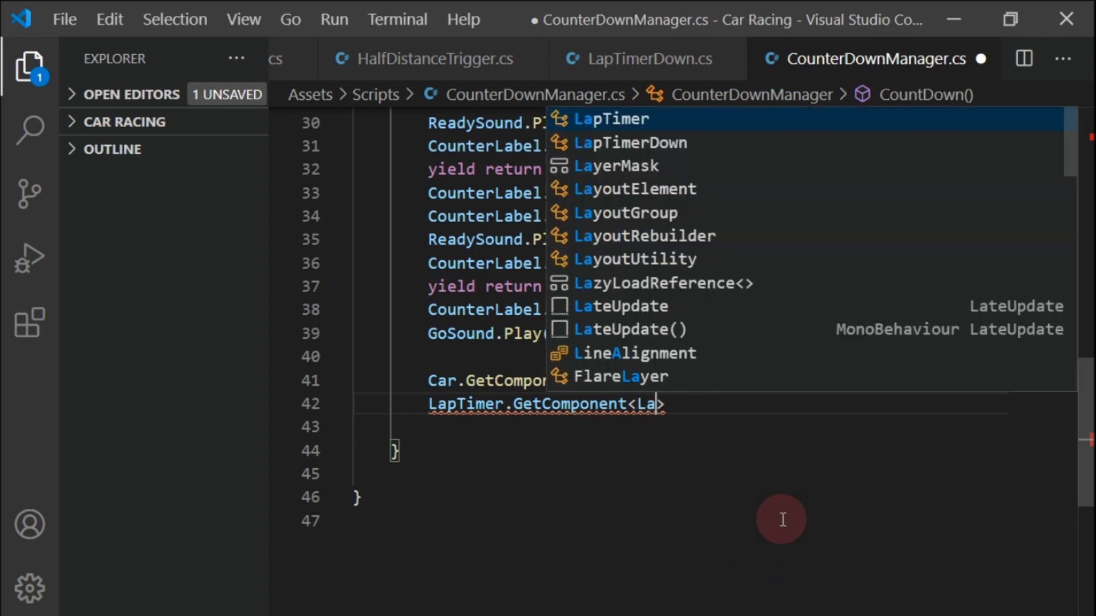
pyautogui.press('Return')
pyautogui.press('Right')
pyautogui.write('()')
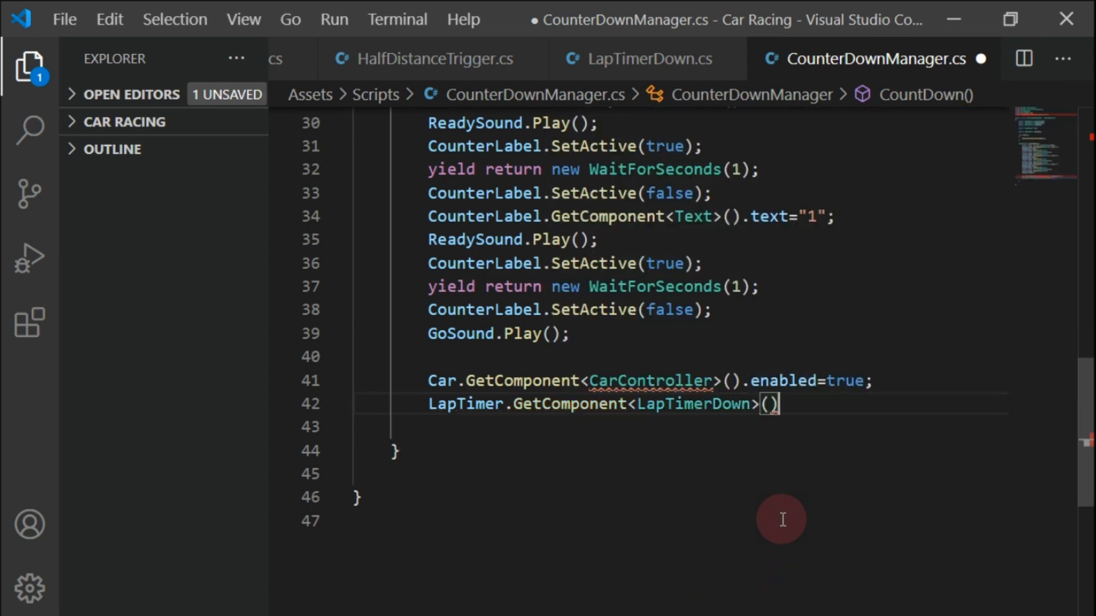
# Complete the LapTimer statement with .enabled=true;, save the script and switch to Unity
pyautogui.write('.ena')
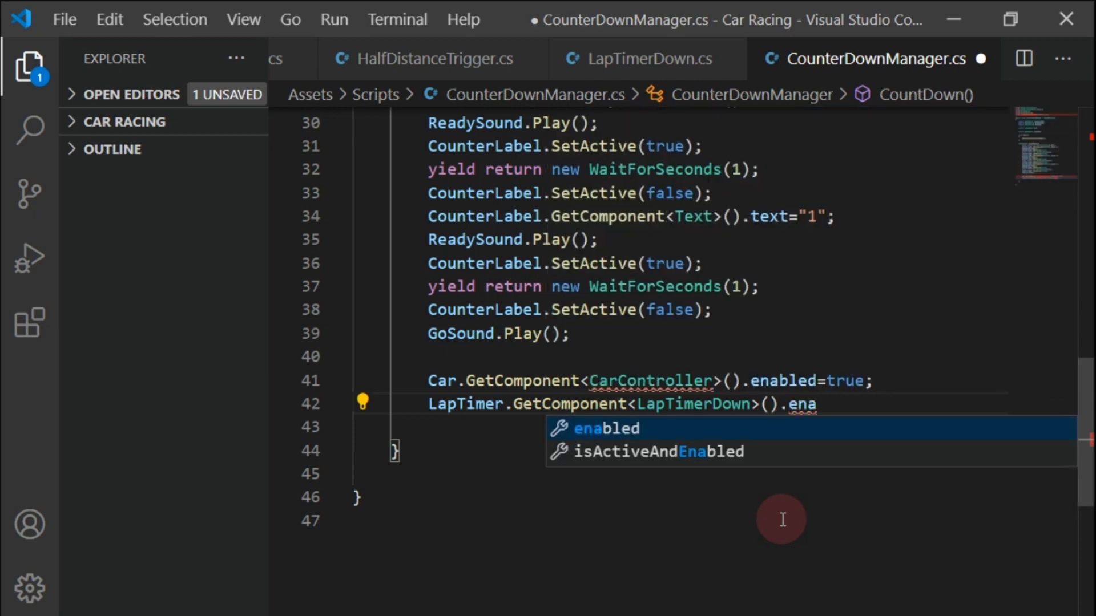
pyautogui.press('Return')
pyautogui.write('truel')
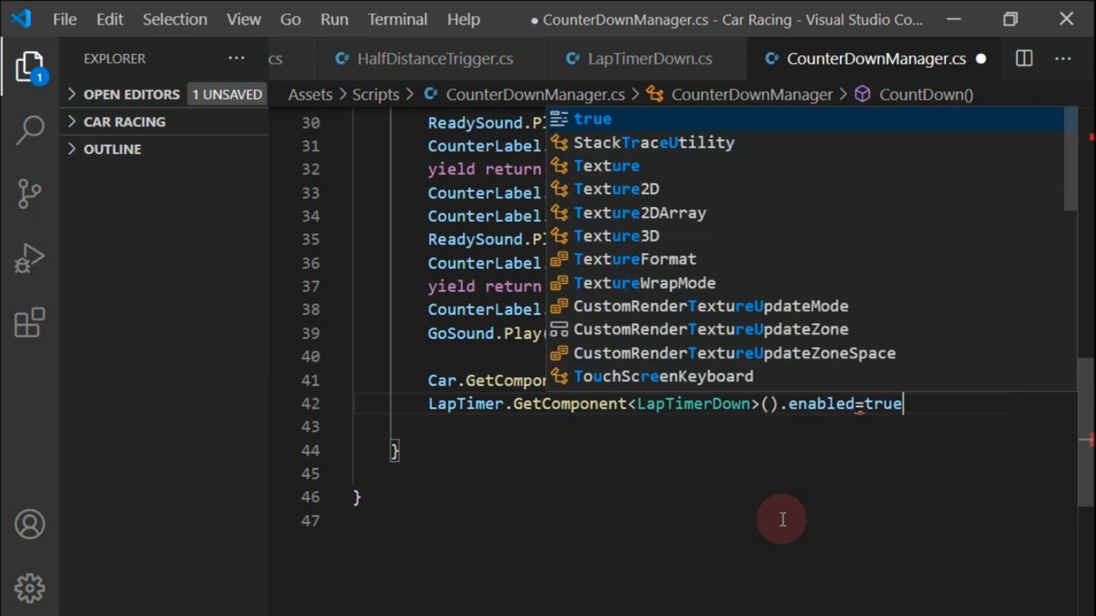
pyautogui.press('BackSpace')
pyautogui.write(';')
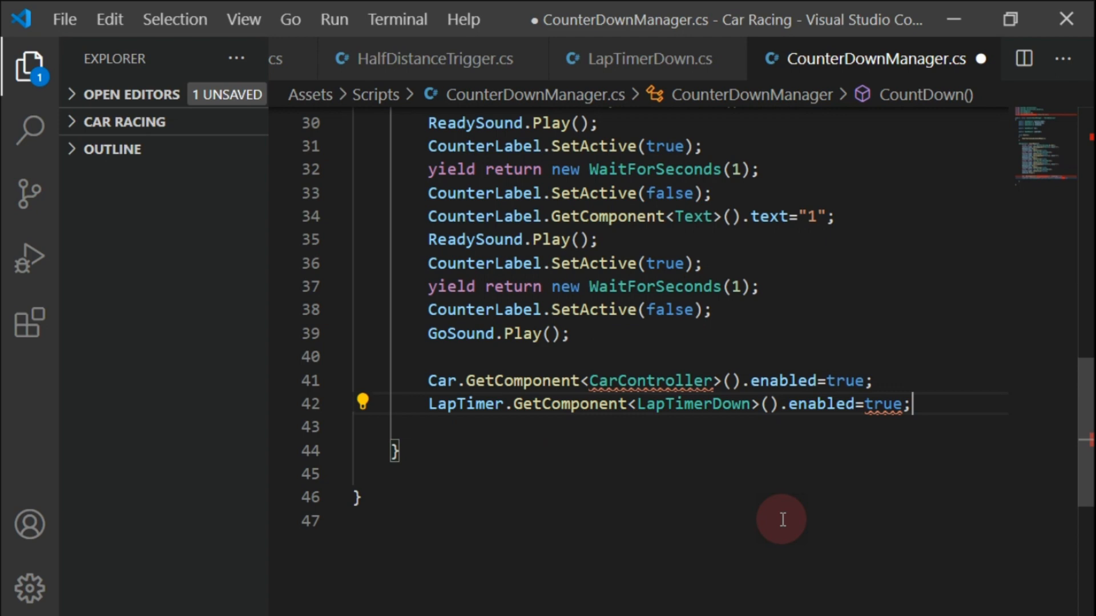
pyautogui.hotkey('ctrl', 's')
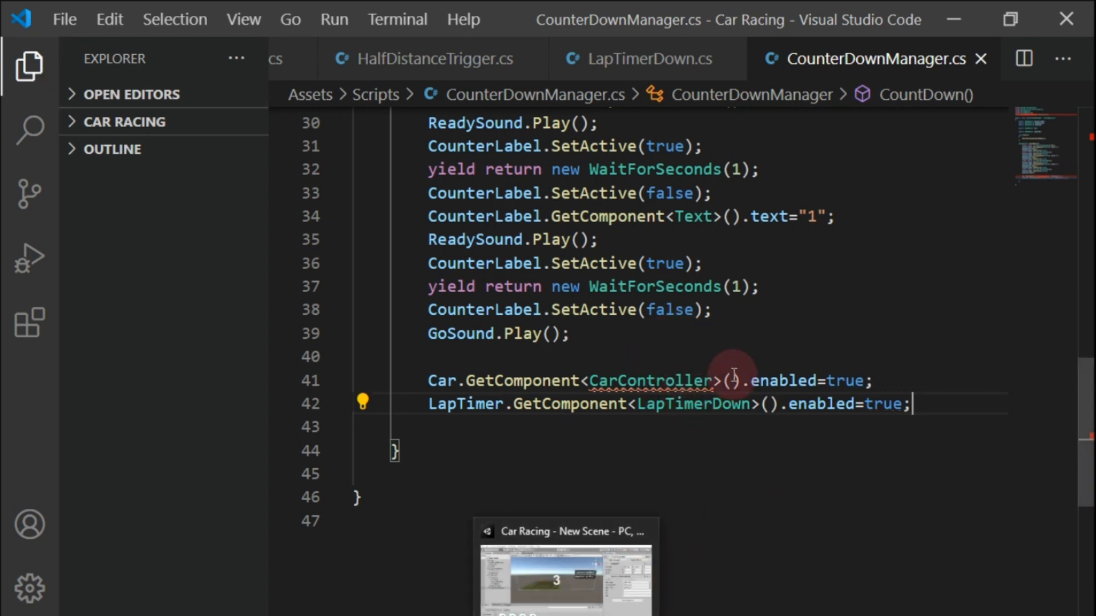
pyautogui.click(599, 614)
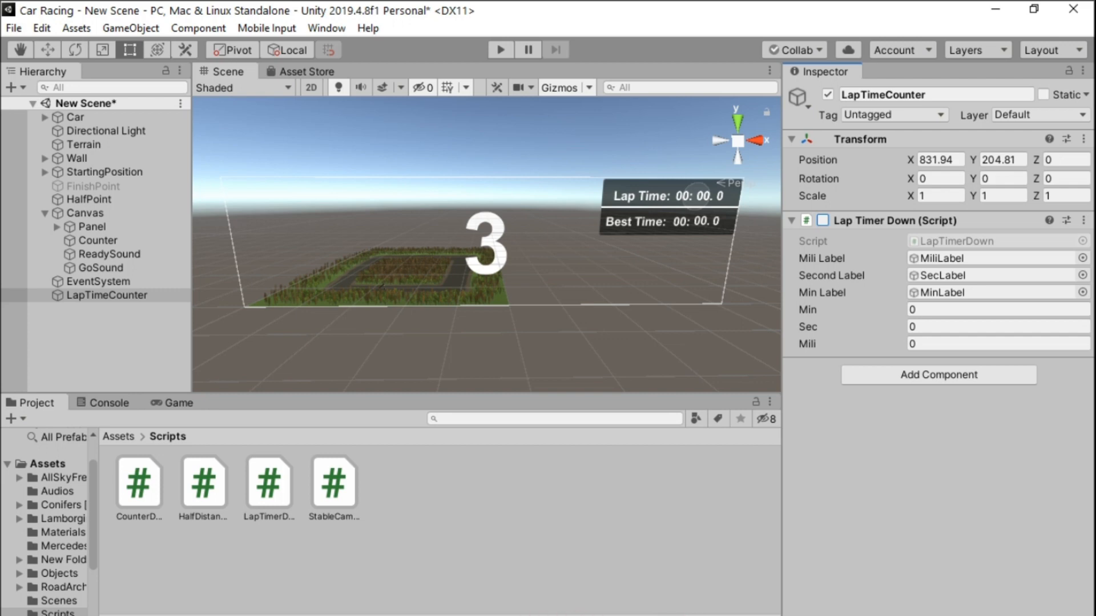
# Switch back to Visual Studio Code, correct the namespace spelling to UnityStandardAssets in the Vehicles.Car using directive, and save the script
pyautogui.hotkey('alt', 'Tab')
pyautogui.scroll(9, 604, 162)
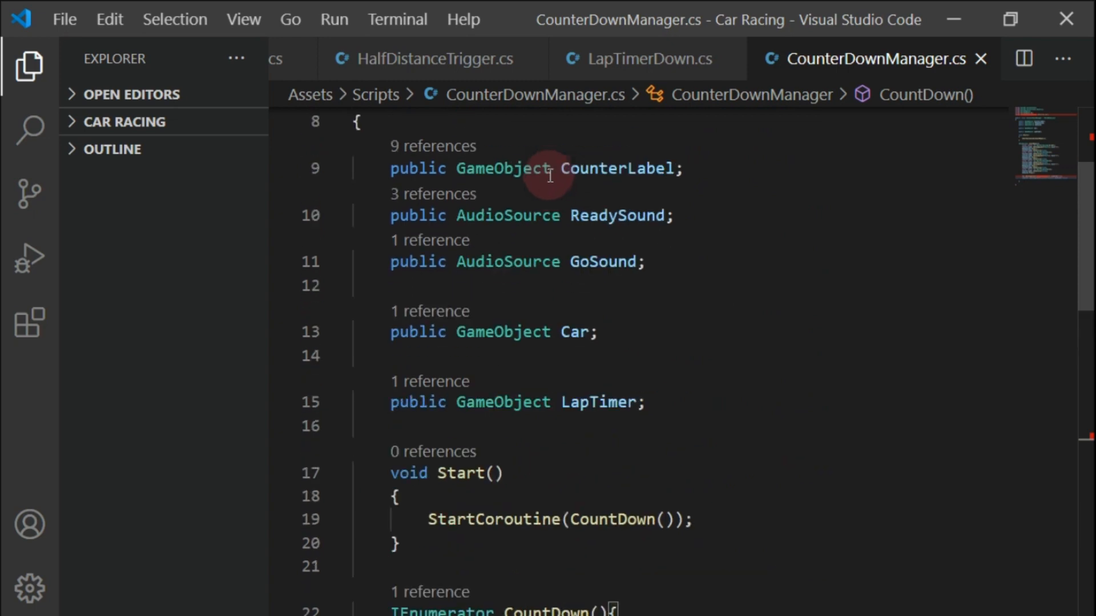
pyautogui.scroll(3, 550, 174)
pyautogui.click(715, 211)
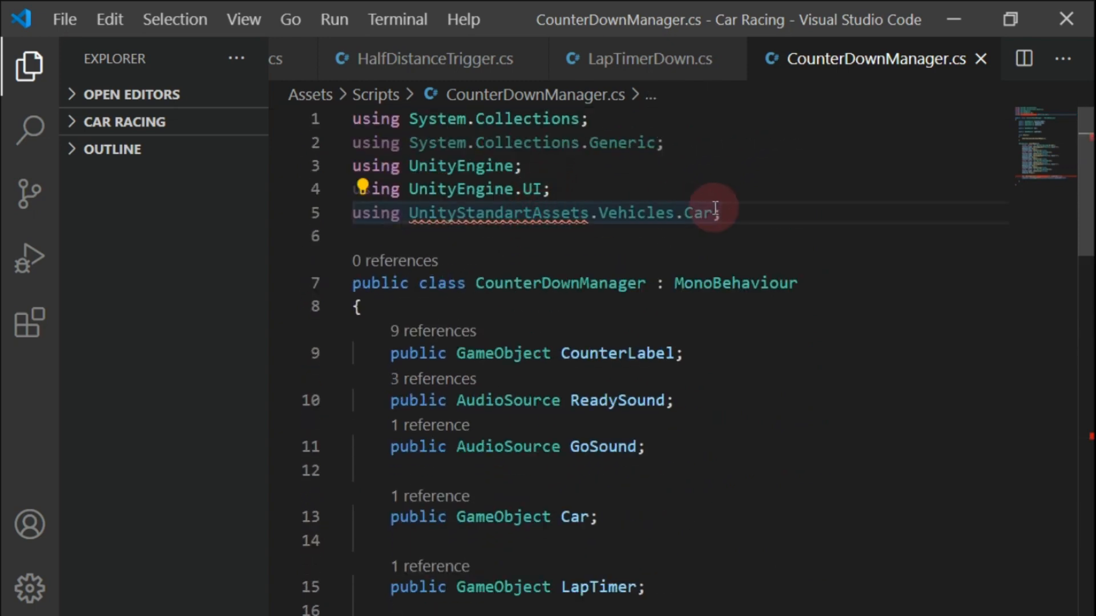
pyautogui.press('BackSpace')
pyautogui.write('d')
pyautogui.click(659, 234)
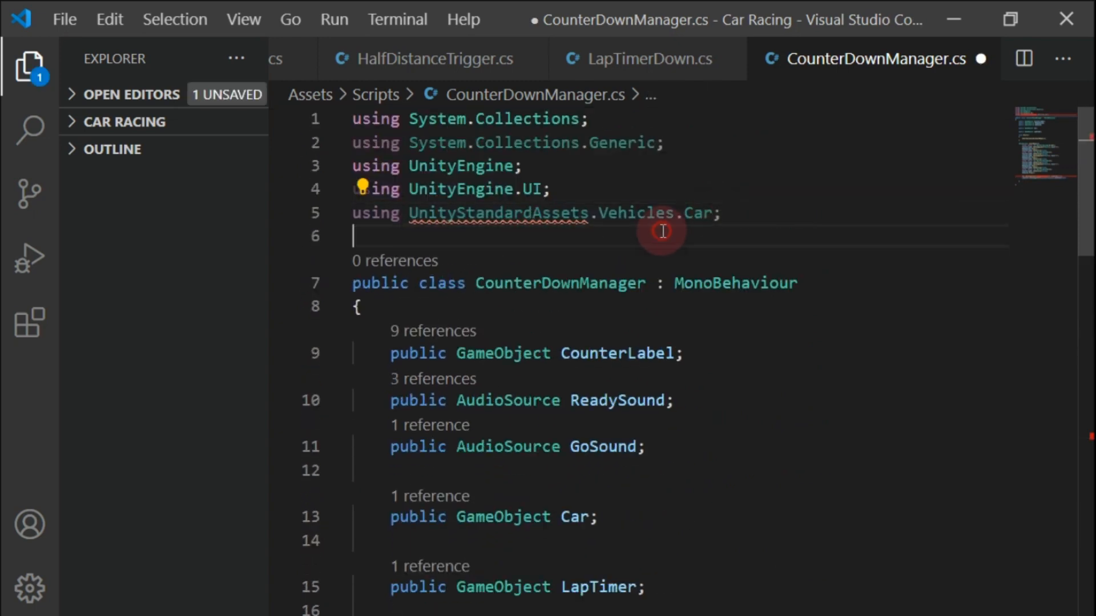
pyautogui.scroll(-5, 735, 246)
pyautogui.scroll(-6, 735, 246)
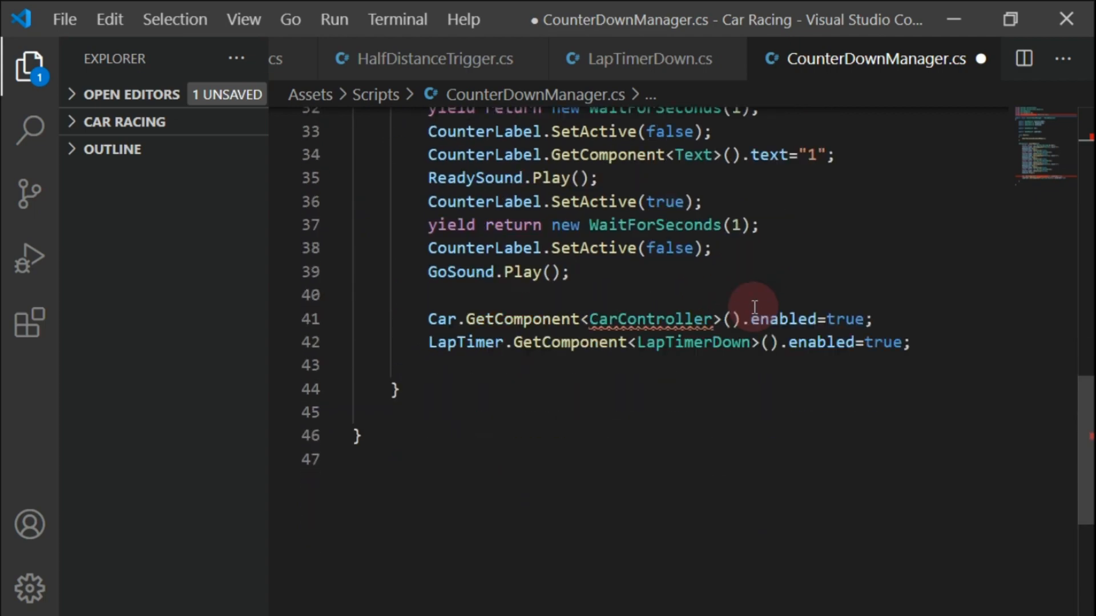
pyautogui.hotkey('ctrl', 's')
# Switch to Unity, create an empty game object in the scene and rename it CountDownManager
pyautogui.click(706, 615)
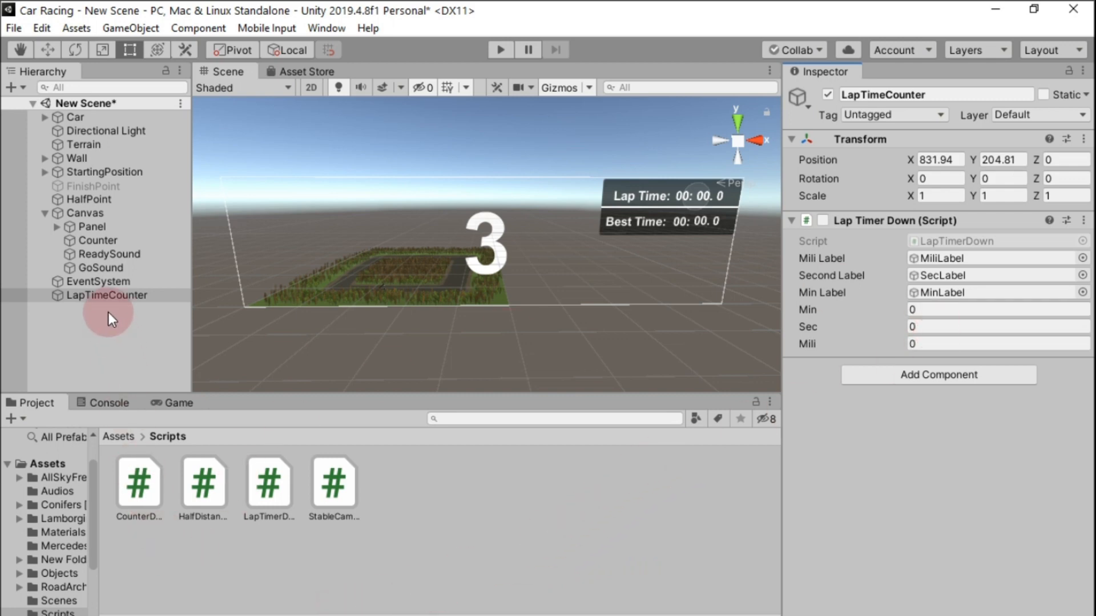
pyautogui.click(17, 86)
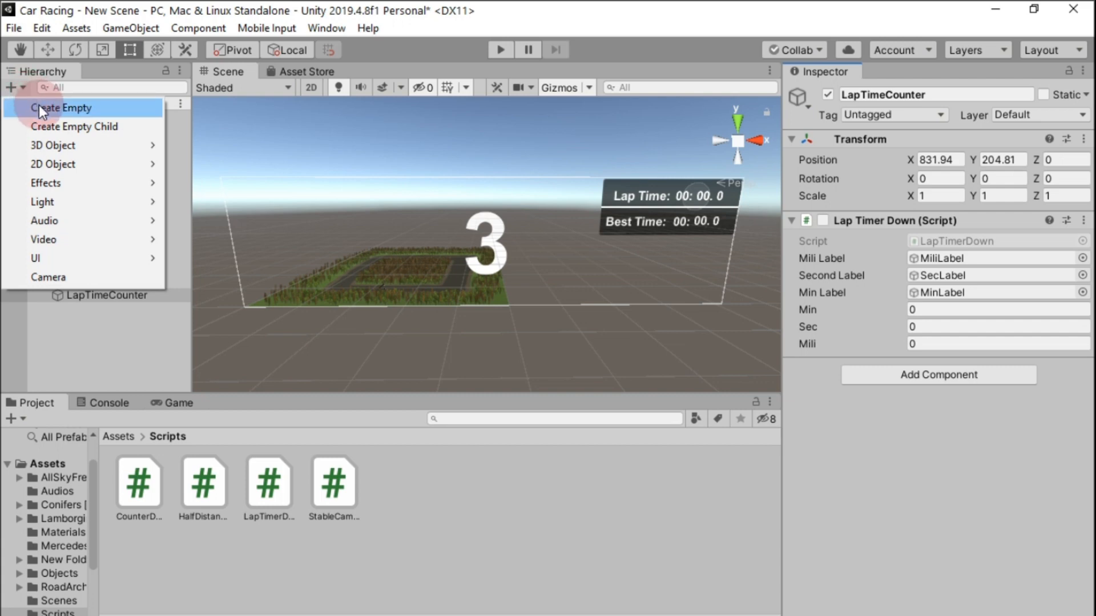
pyautogui.click(77, 115)
pyautogui.rightClick(94, 313)
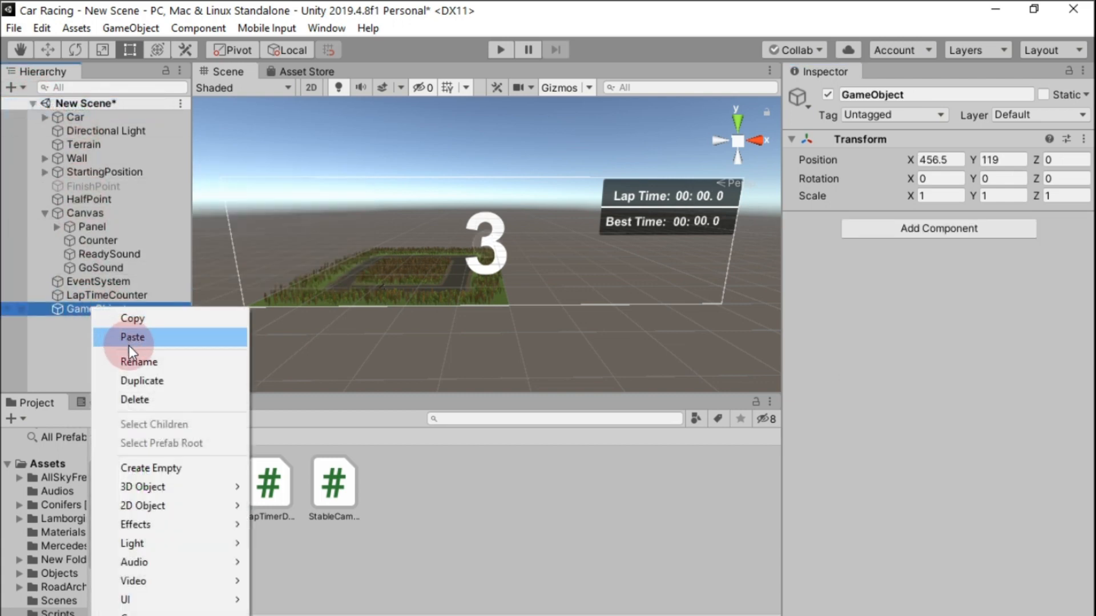
pyautogui.click(132, 363)
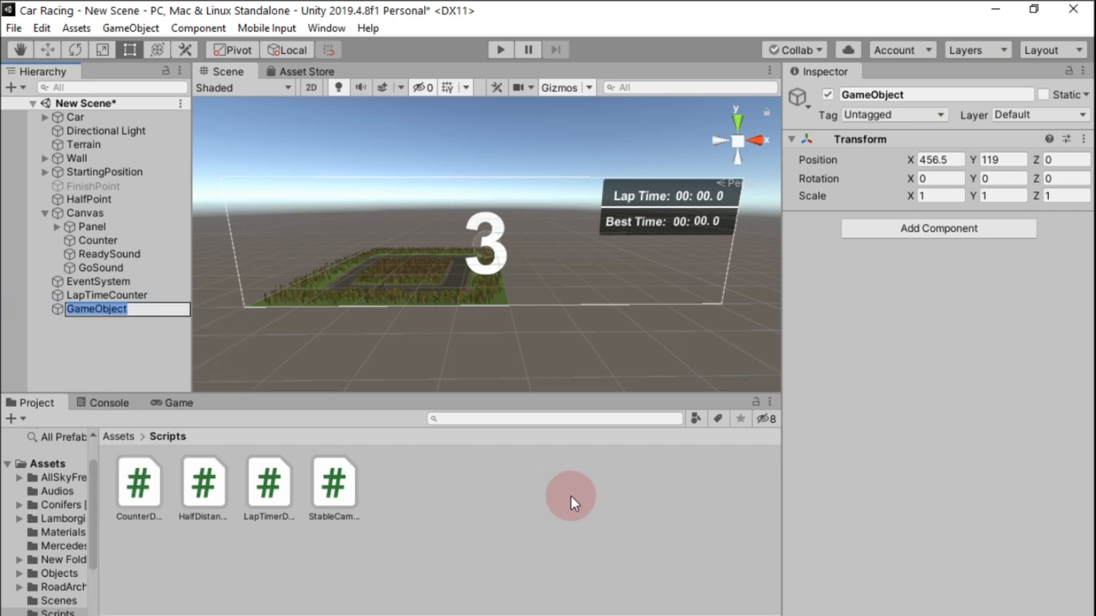
pyautogui.write('CountD')
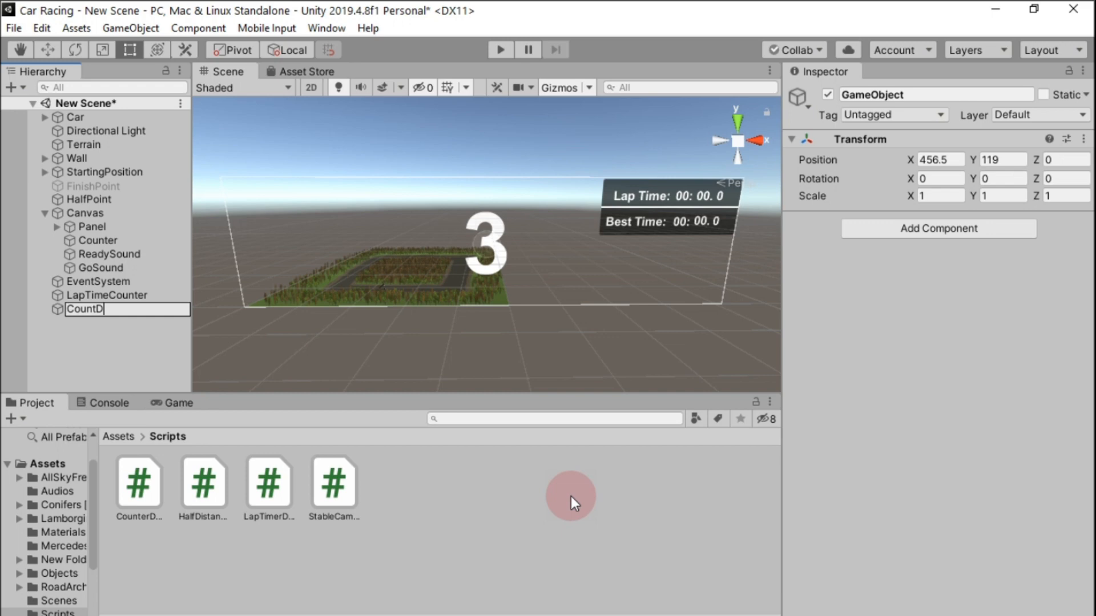
pyautogui.write('ownManager')
pyautogui.press('Return')
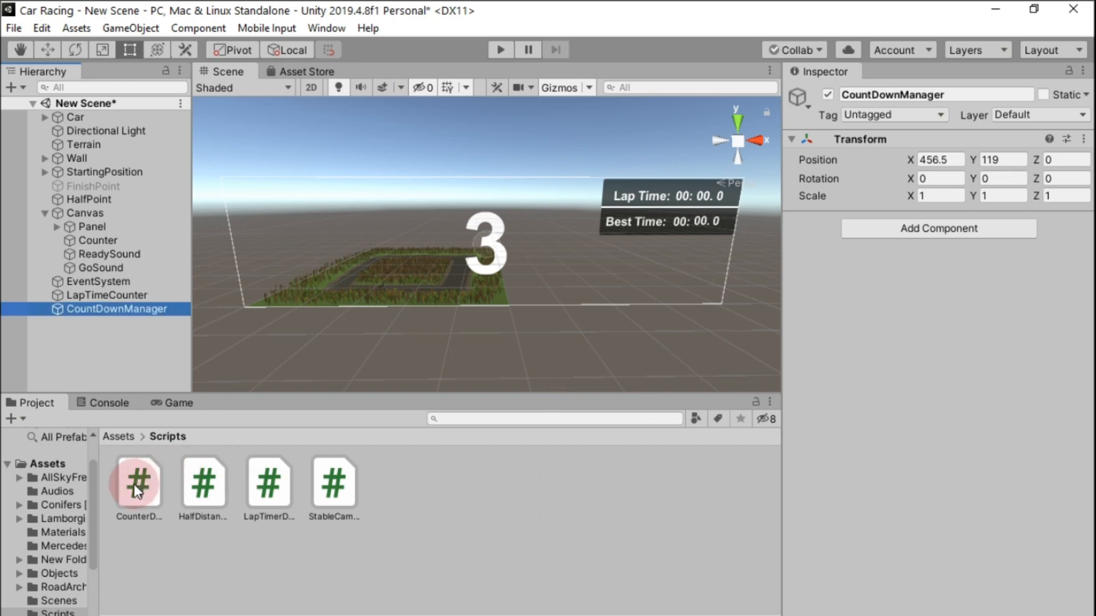
# Attach the CounterDownManager script to the CountDownManager object and assign the Counter object as its Counter Label
pyautogui.moveTo(133, 484); pyautogui.dragTo(121, 311)
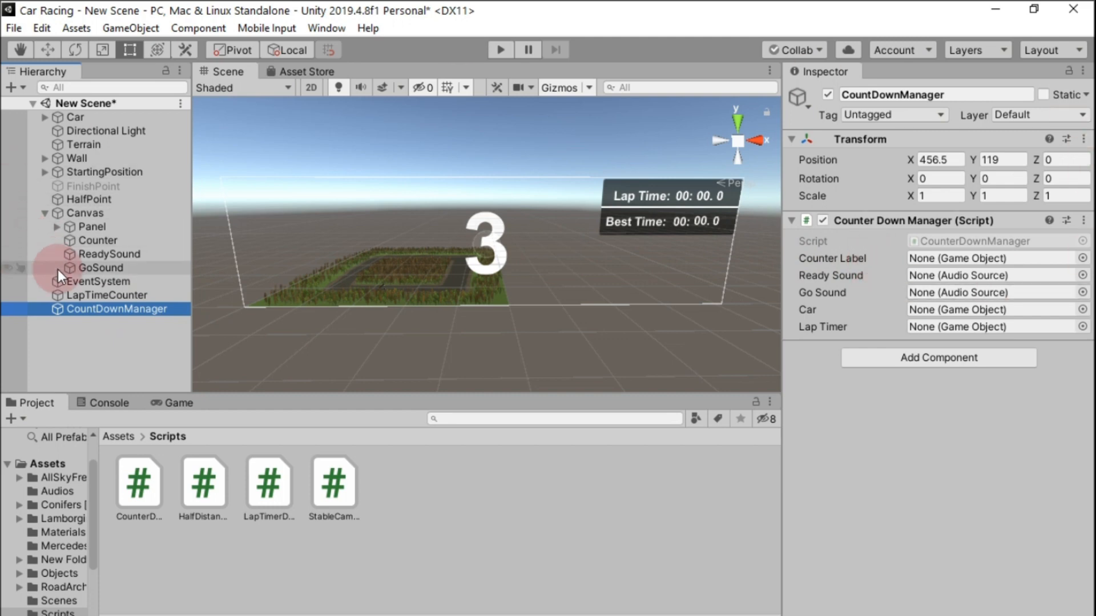
pyautogui.moveTo(94, 241); pyautogui.dragTo(947, 265)
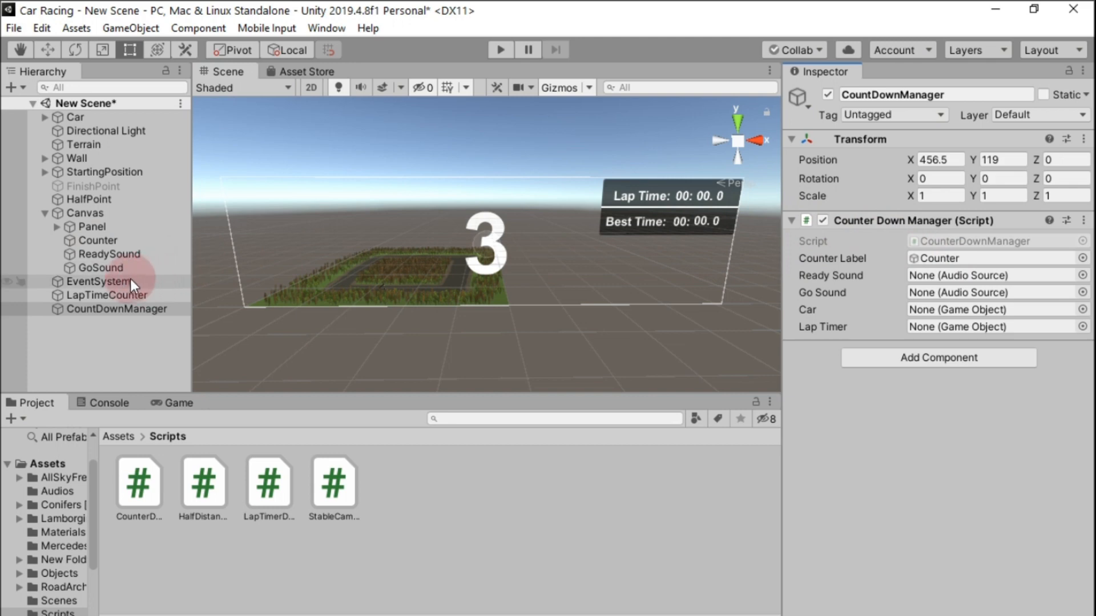
# Assign ReadySound, GoSound, Car and LapTimeCounter to the Ready Sound, Go Sound, Car and Lap Timer fields of the Counter Down Manager script
pyautogui.moveTo(112, 254); pyautogui.dragTo(953, 279)
pyautogui.moveTo(116, 283); pyautogui.dragTo(957, 293)
pyautogui.moveTo(69, 120); pyautogui.dragTo(937, 311)
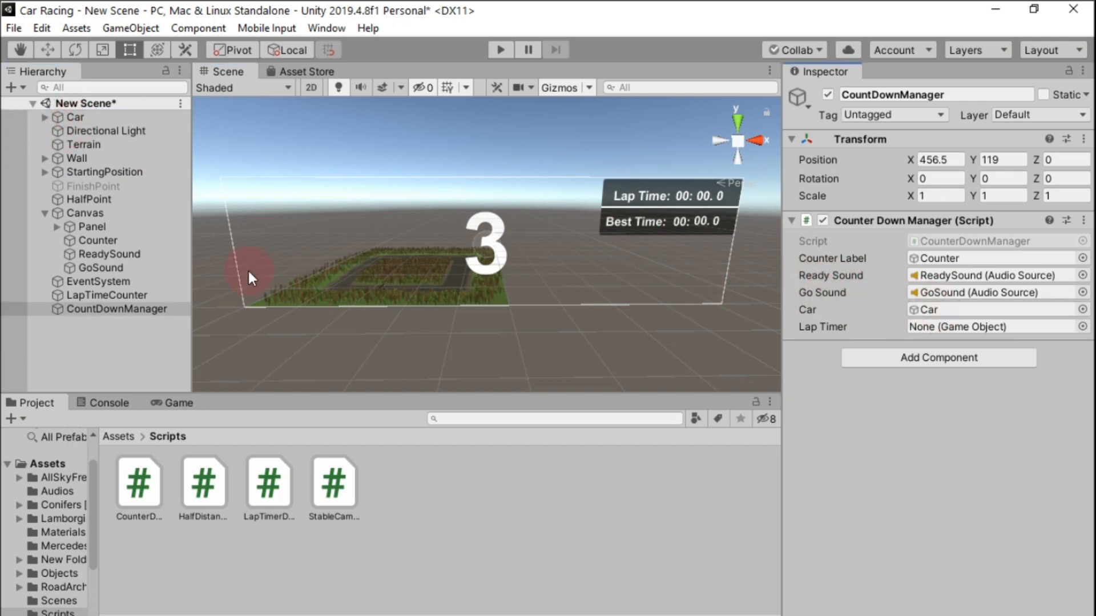
pyautogui.moveTo(92, 293); pyautogui.dragTo(944, 325)
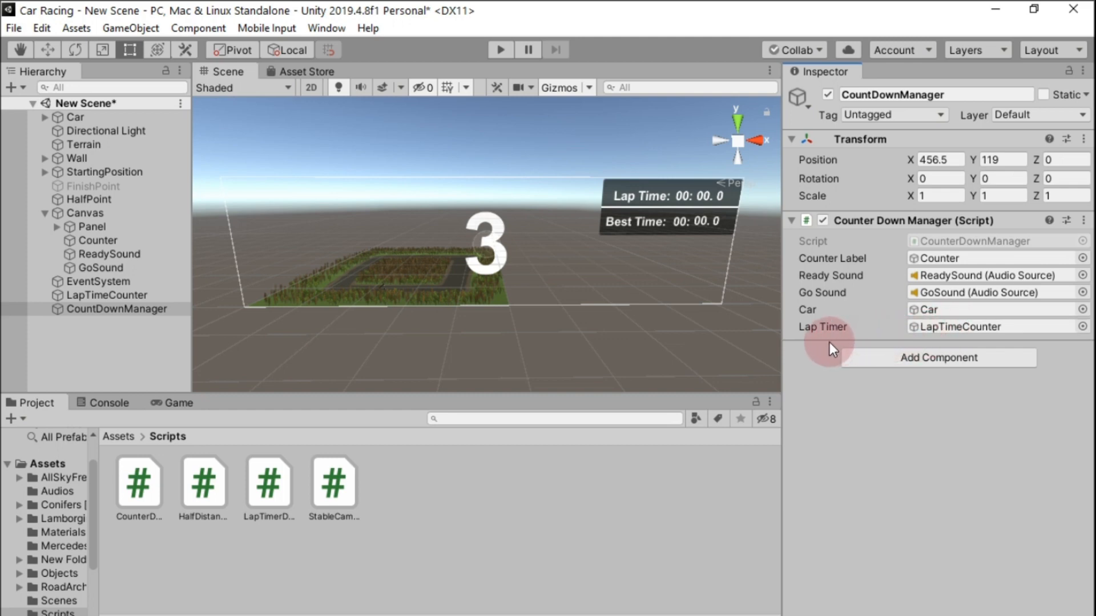
# Play-test the scene by driving the car along the track once the countdown ends, and stop play mode
pyautogui.click(499, 53)
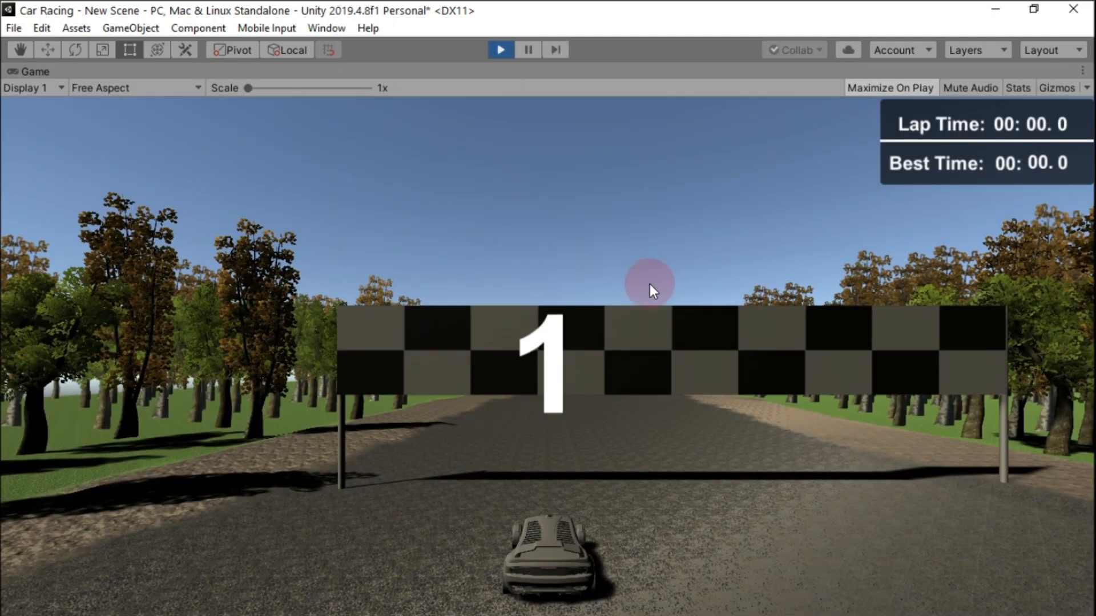
pyautogui.press('Up')
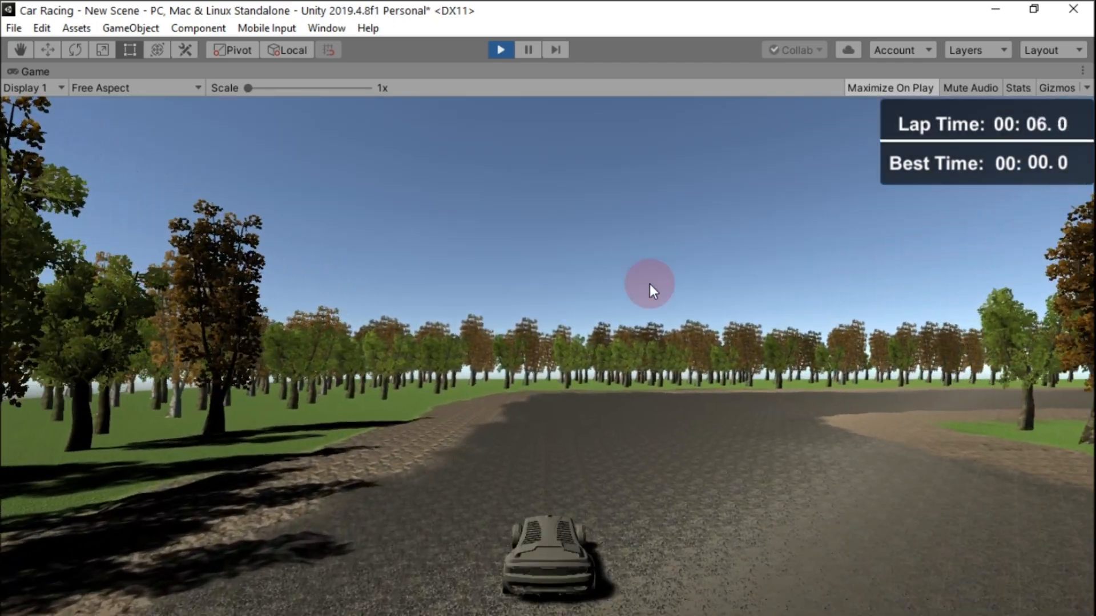
pyautogui.press('Right')
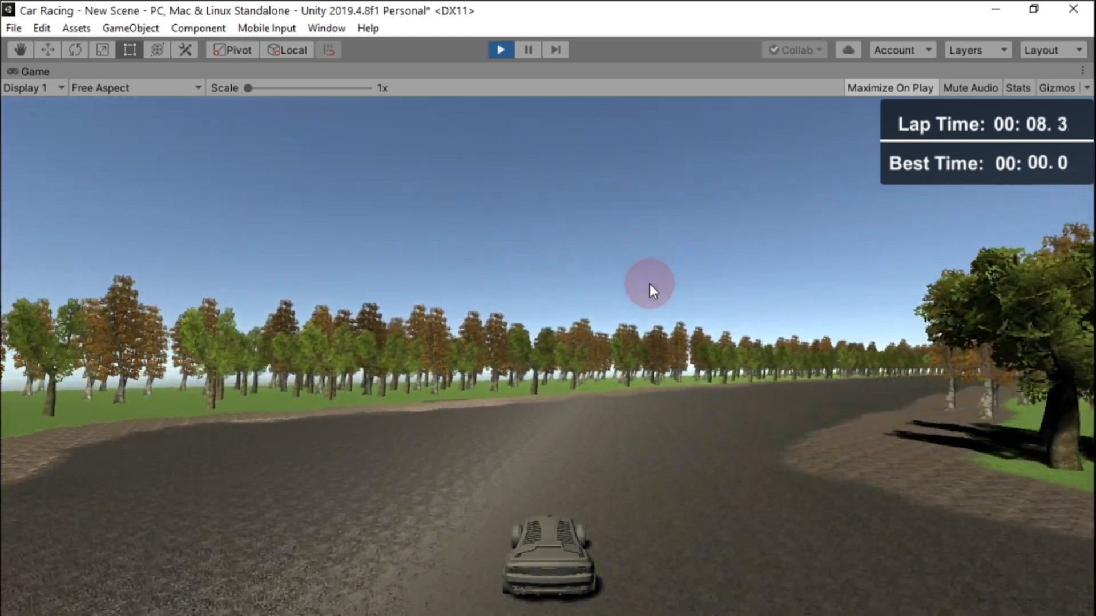
pyautogui.press('Right')
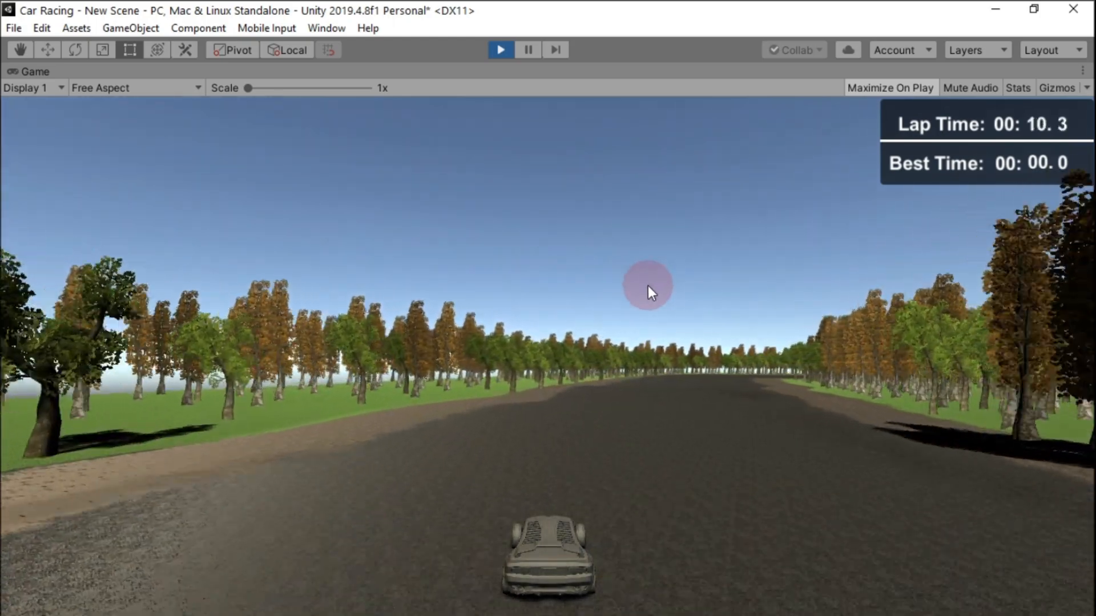
pyautogui.press('Right')
pyautogui.press('Up')
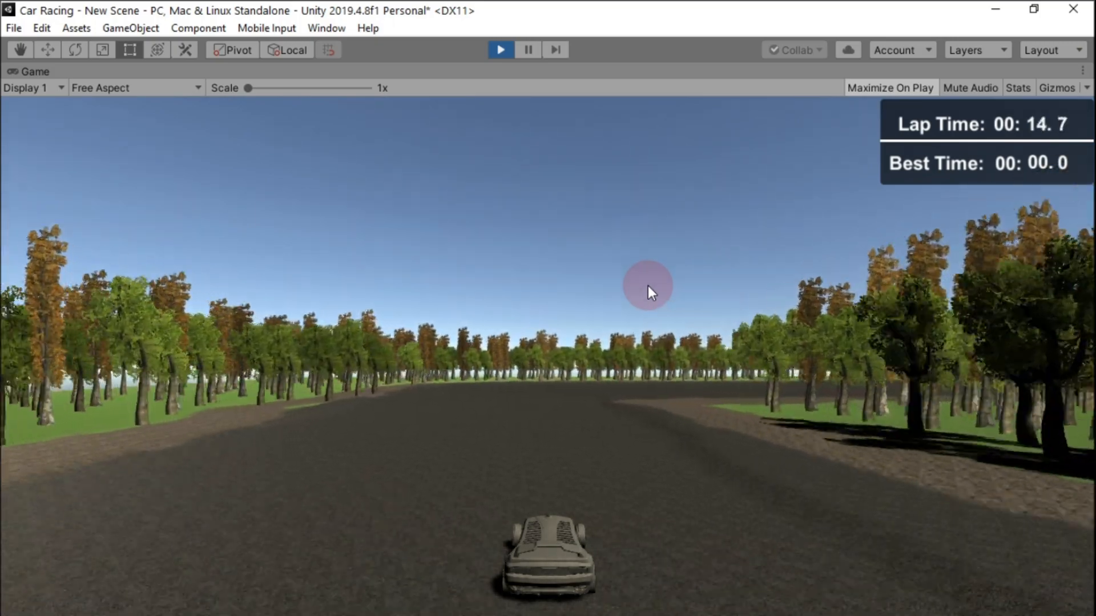
pyautogui.press('Right')
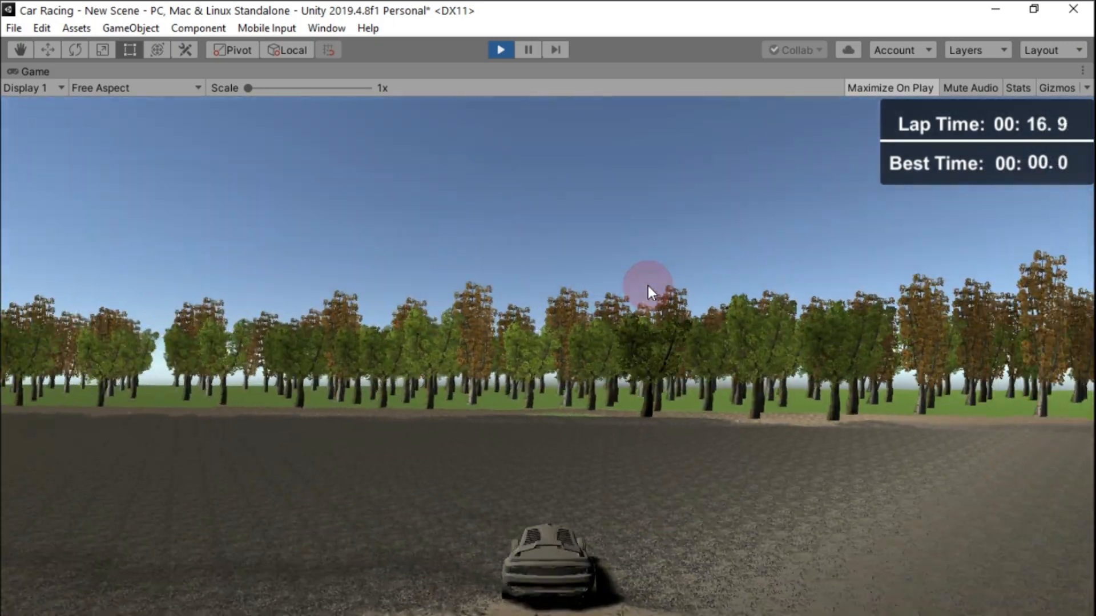
pyautogui.press('Left')
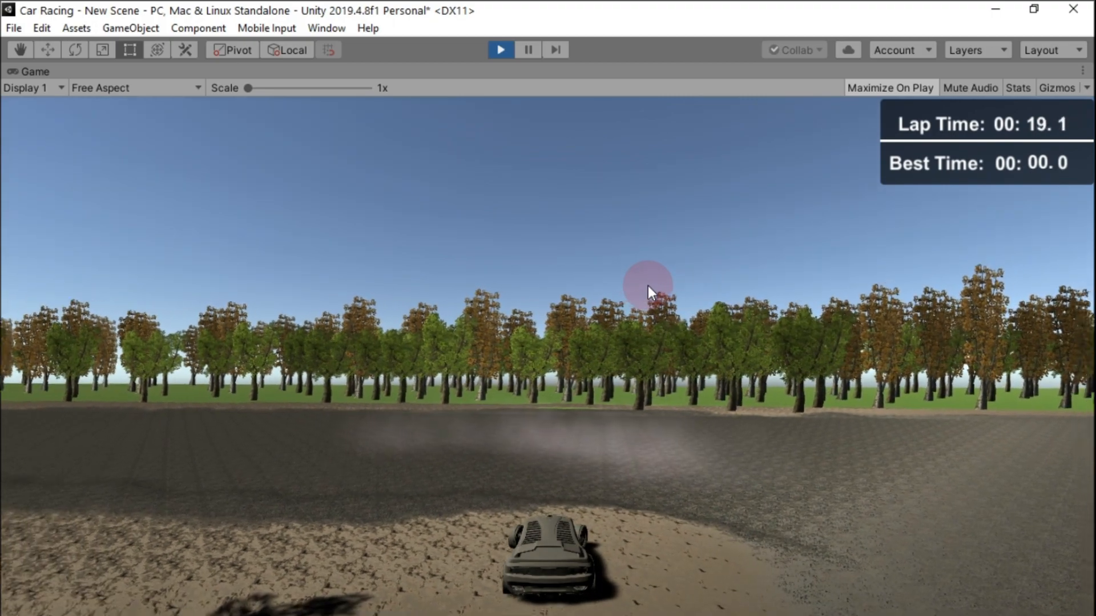
pyautogui.press('Up')
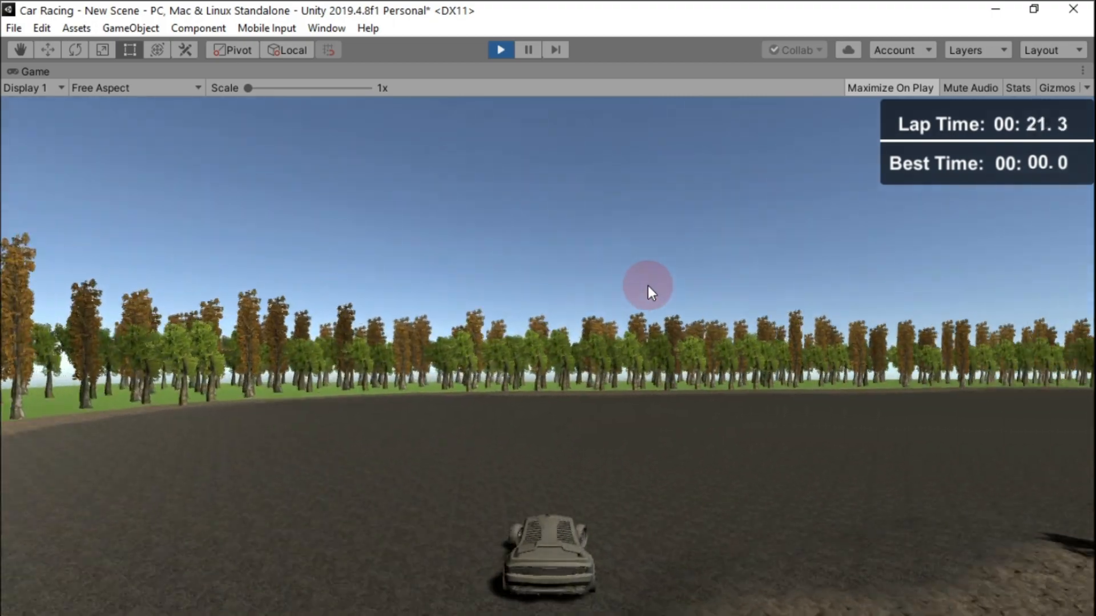
pyautogui.press('Right')
pyautogui.press('Left')
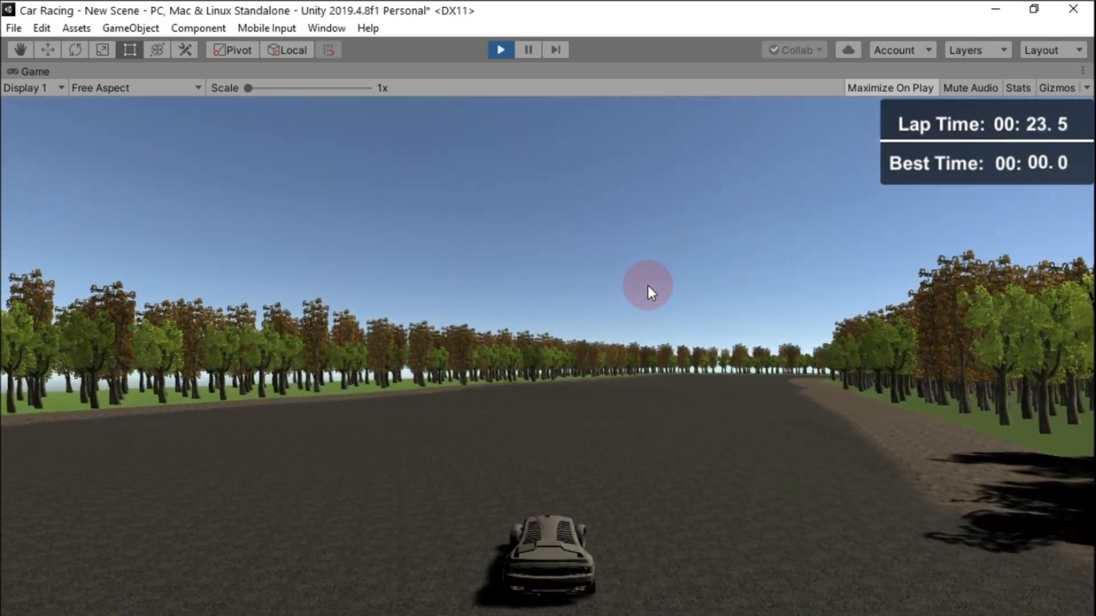
pyautogui.press('Right')
pyautogui.press('Left')
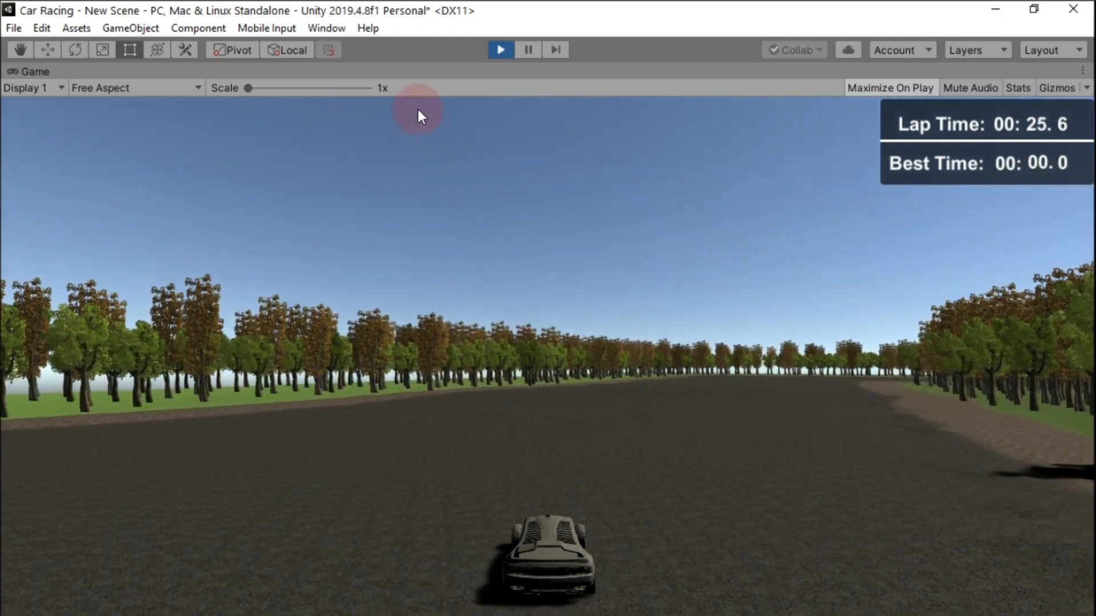
pyautogui.click(499, 50)
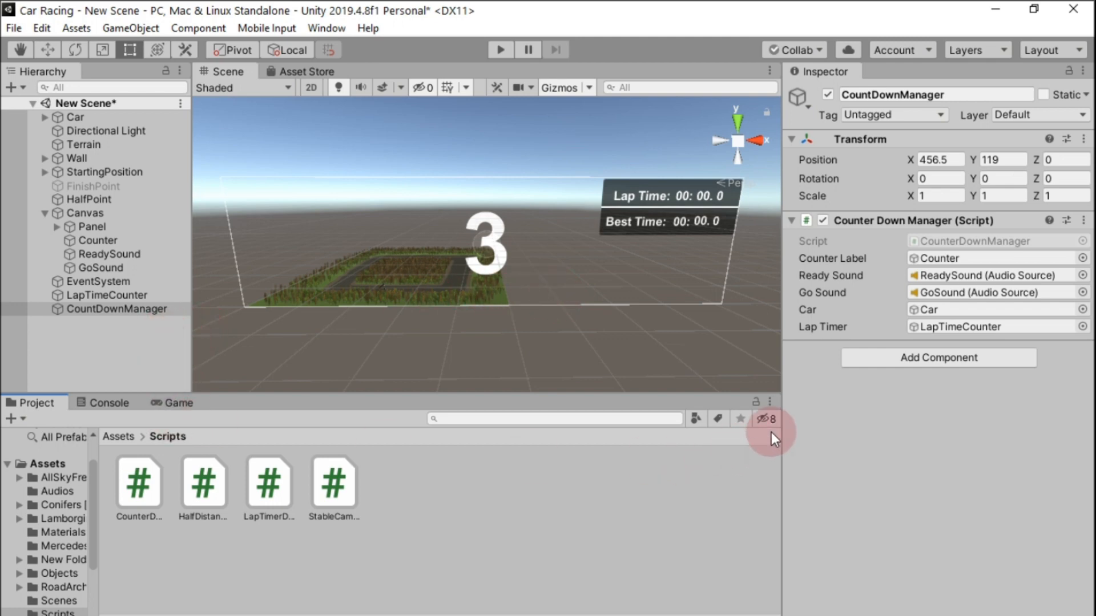
# Add an Animation window as a tab in the same dock area as the Project window
pyautogui.click(769, 403)
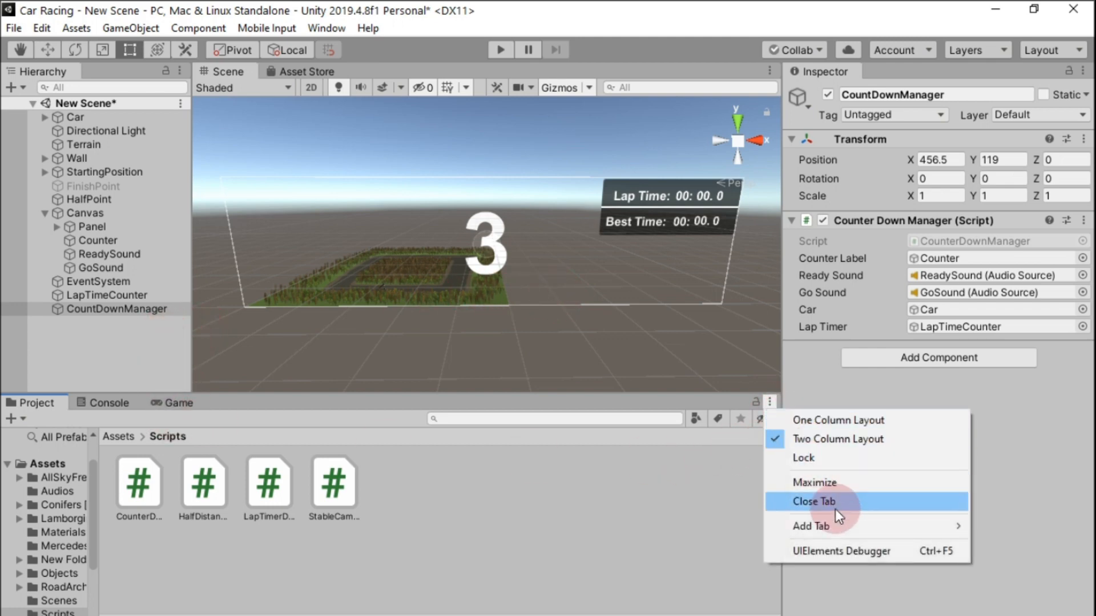
pyautogui.moveTo(840, 525)
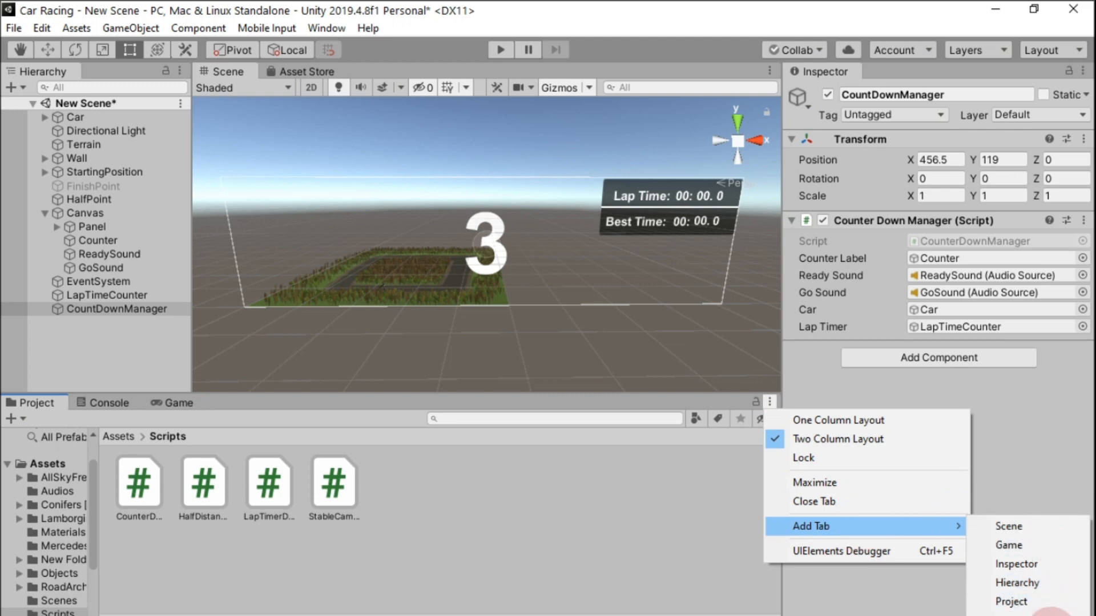
pyautogui.click(1050, 615)
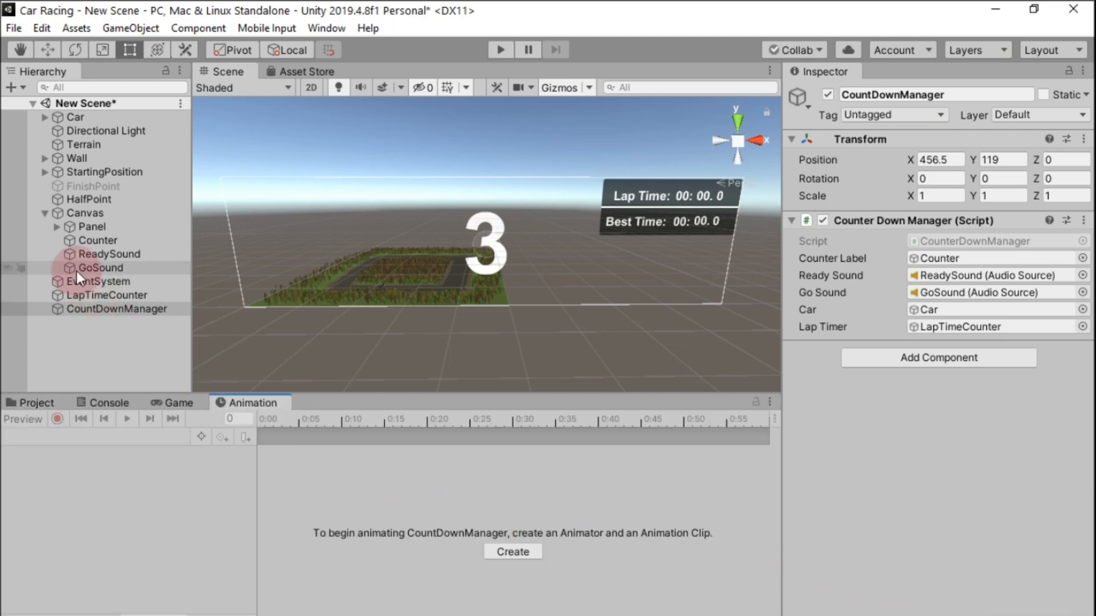
# Create an animation clip for the Counter object and save it in the Scripts folder as CounterAnimation
pyautogui.click(93, 243)
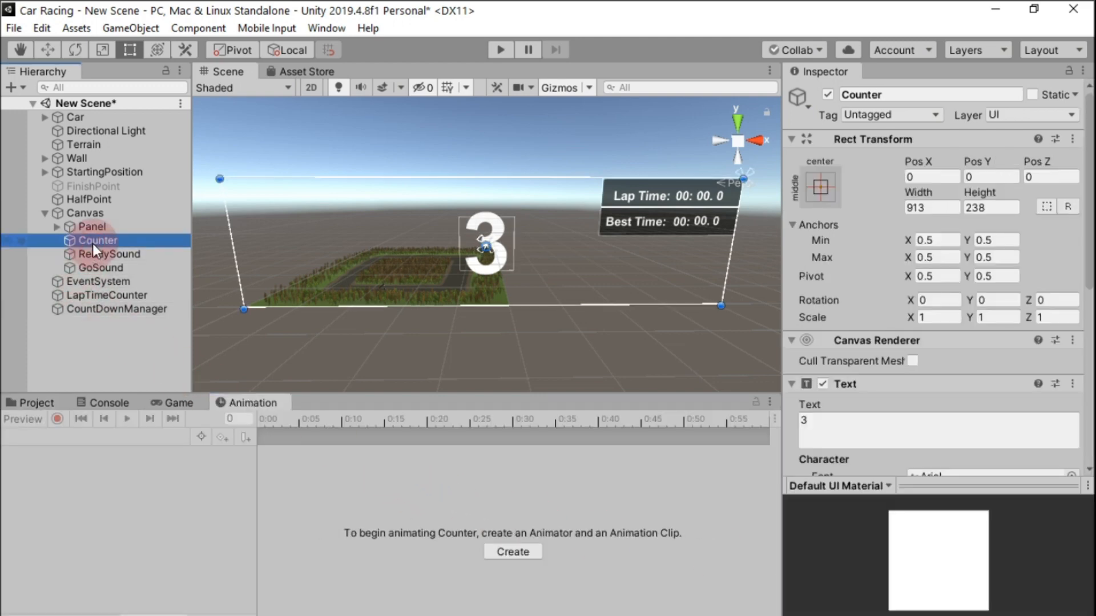
pyautogui.click(531, 554)
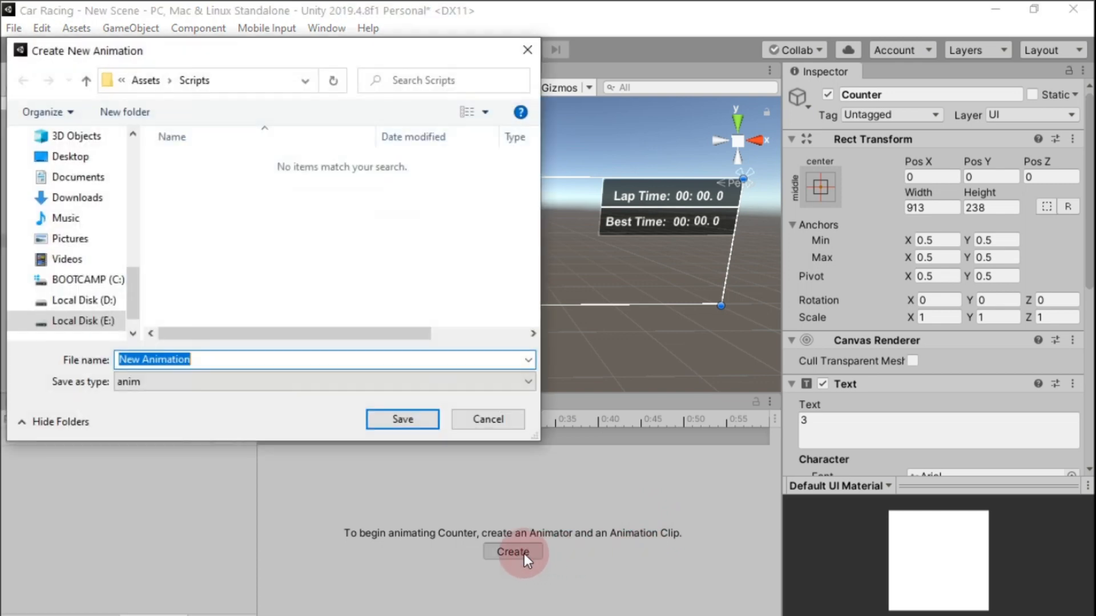
pyautogui.write('Co')
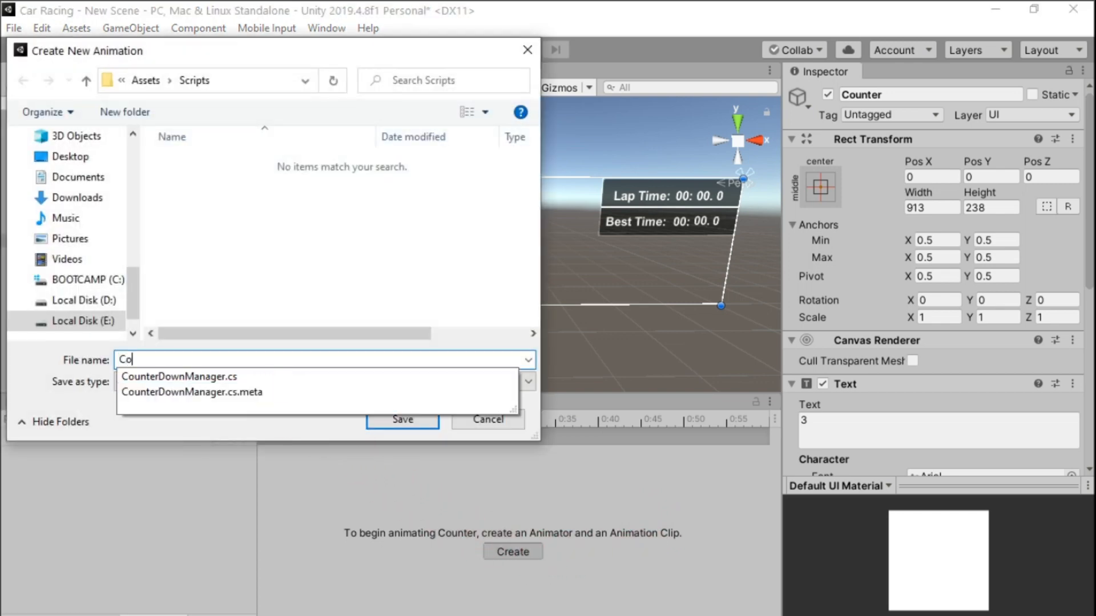
pyautogui.write('unterAnimati')
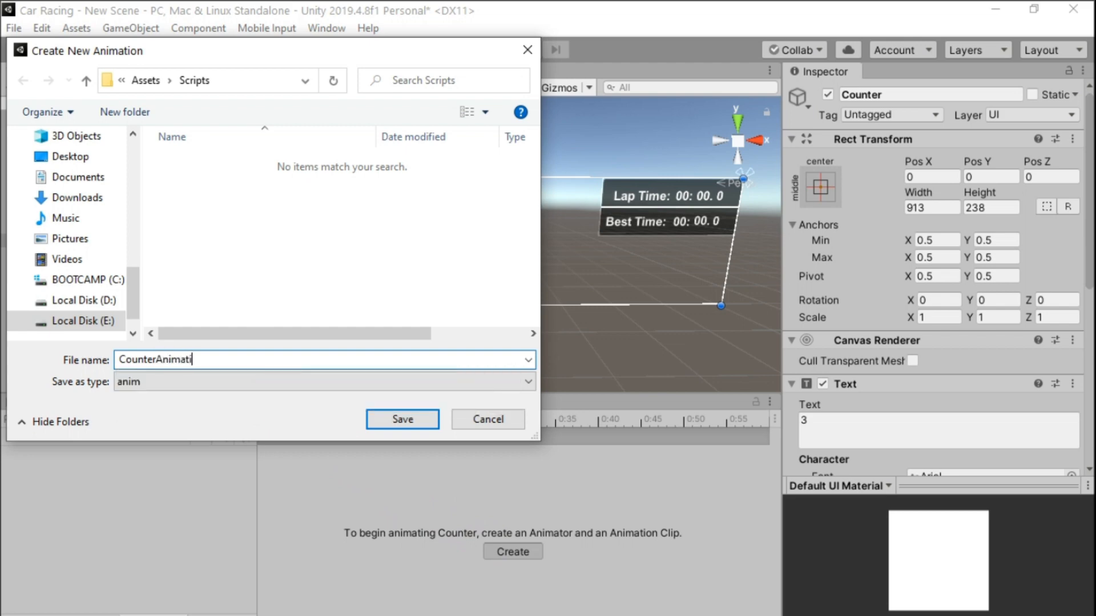
pyautogui.press('Return')
pyautogui.click(276, 395)
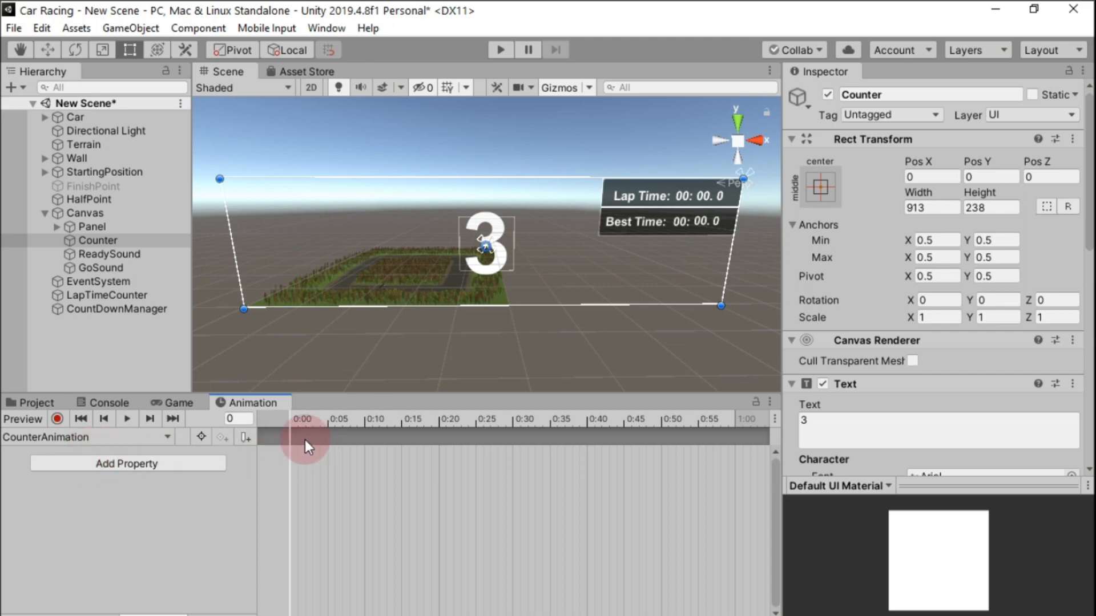
# Start recording CounterAnimation and key the Counter's X rotation at 0 on frame 0
pyautogui.click(238, 420)
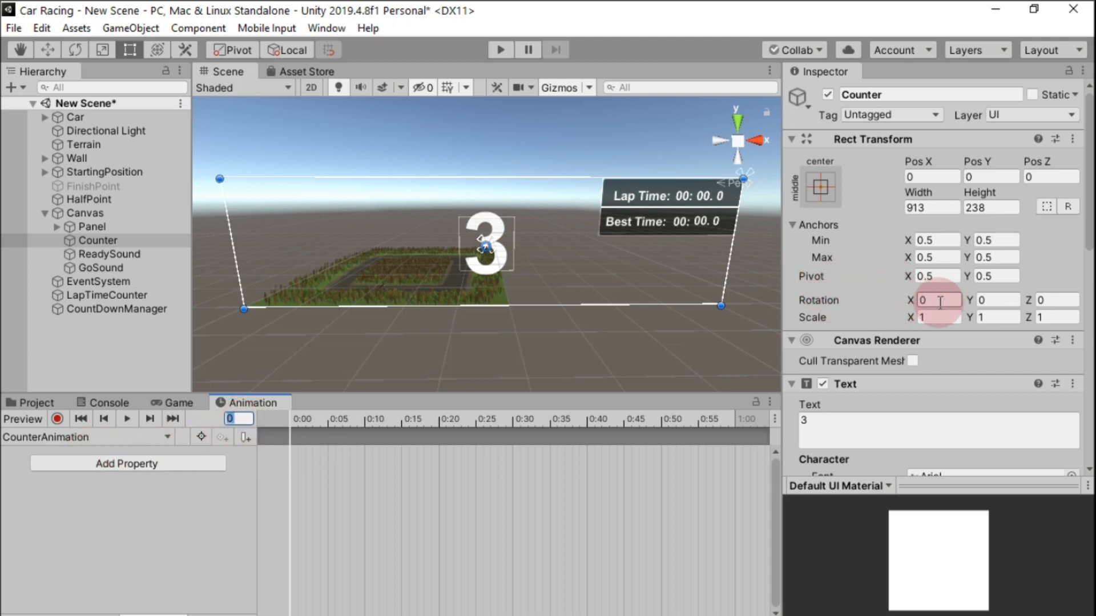
pyautogui.click(57, 419)
pyautogui.click(947, 300)
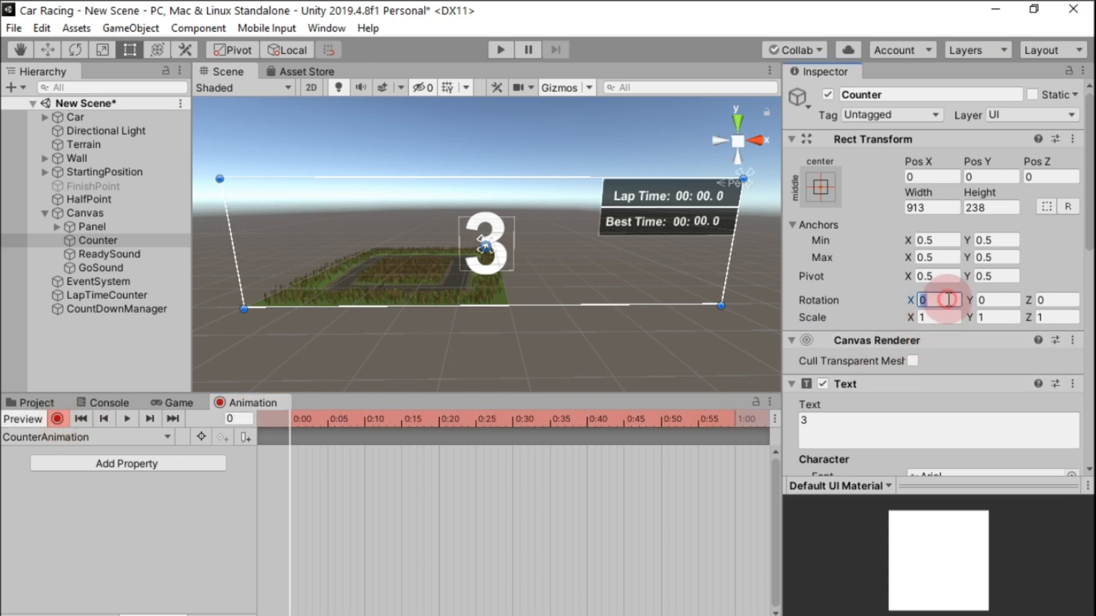
pyautogui.write('0')
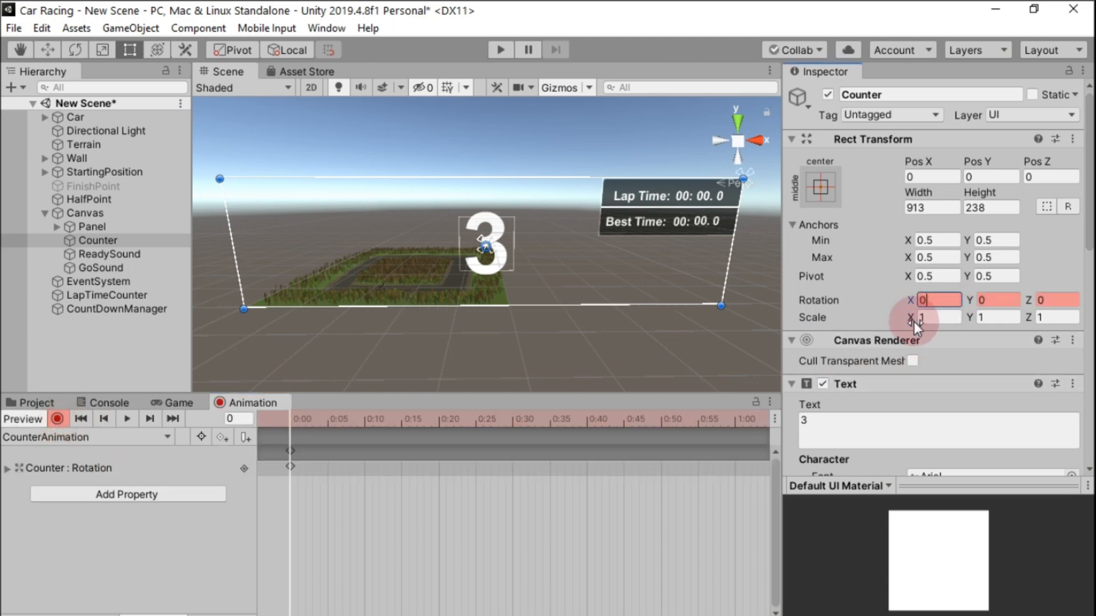
# Key the Counter's X rotation at 1 on frame 40 of the animation
pyautogui.click(242, 418)
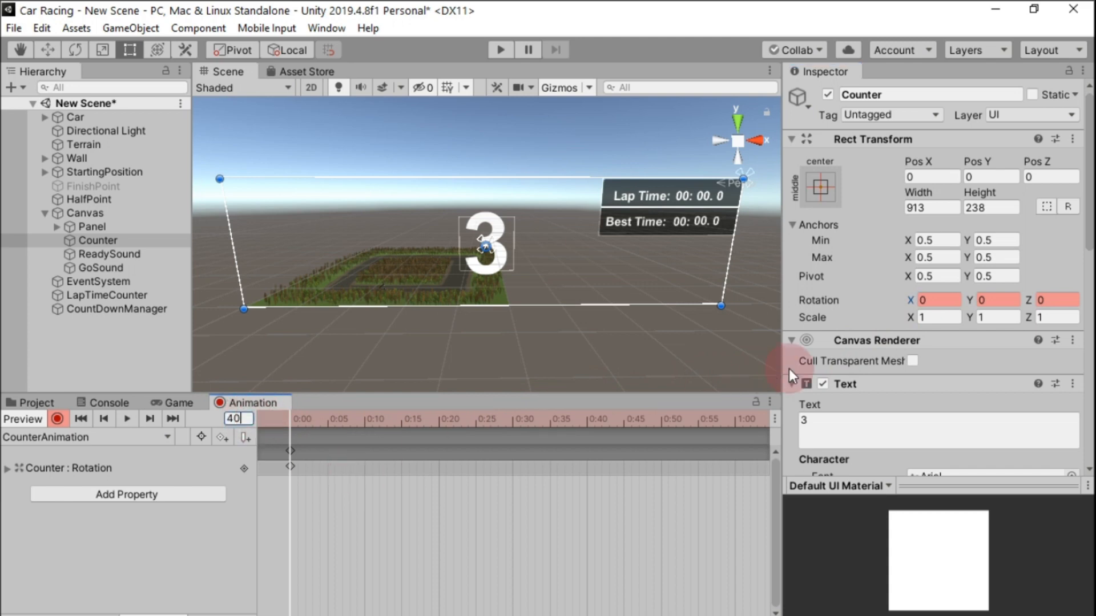
pyautogui.press('Return')
pyautogui.click(923, 301)
pyautogui.moveTo(922, 303); pyautogui.dragTo(961, 319)
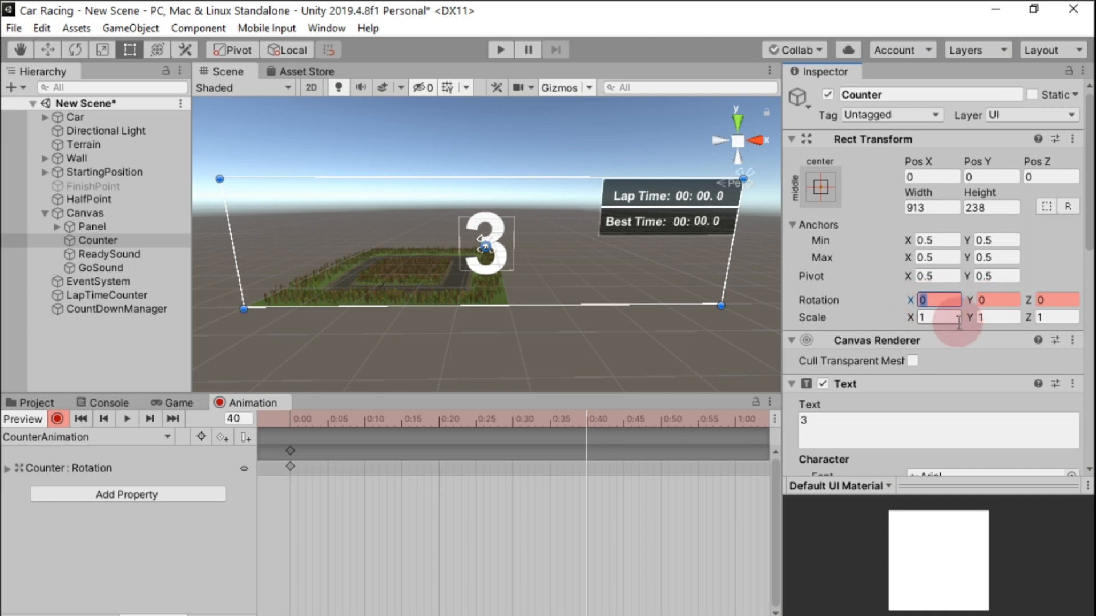
pyautogui.write('1')
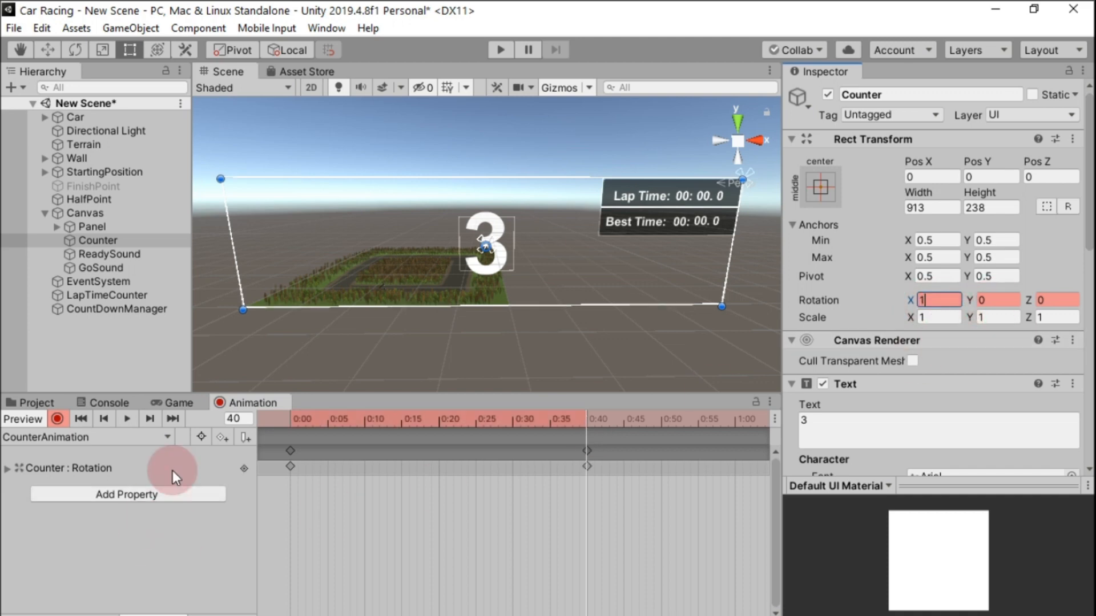
# Key the Counter's X rotation at 90 on frame 60 and stop recording the animation
pyautogui.click(238, 419)
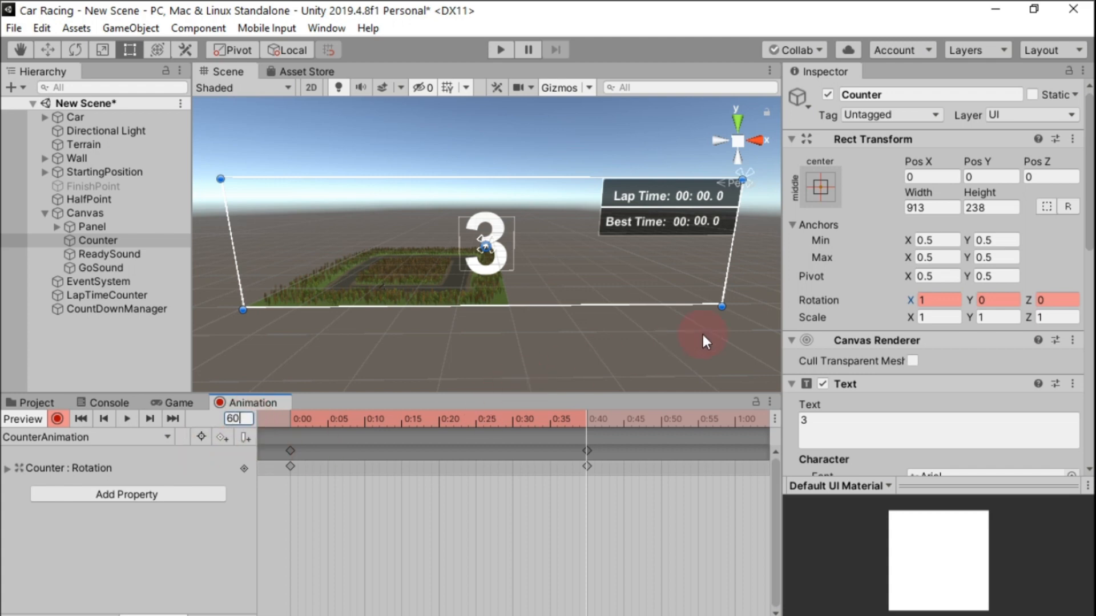
pyautogui.press('Return')
pyautogui.click(919, 301)
pyautogui.write('90')
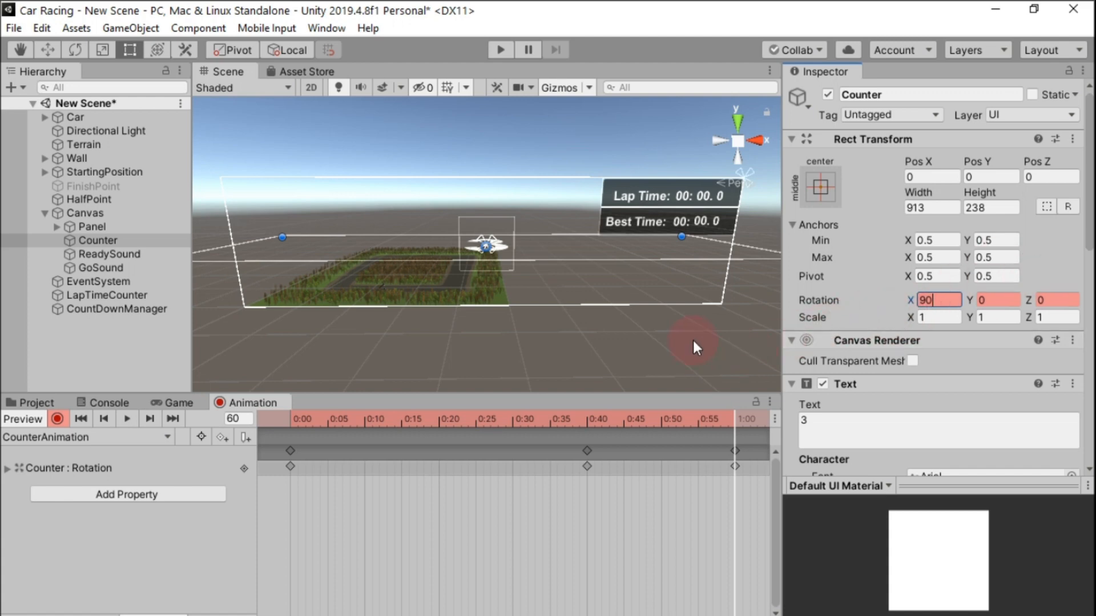
pyautogui.click(58, 420)
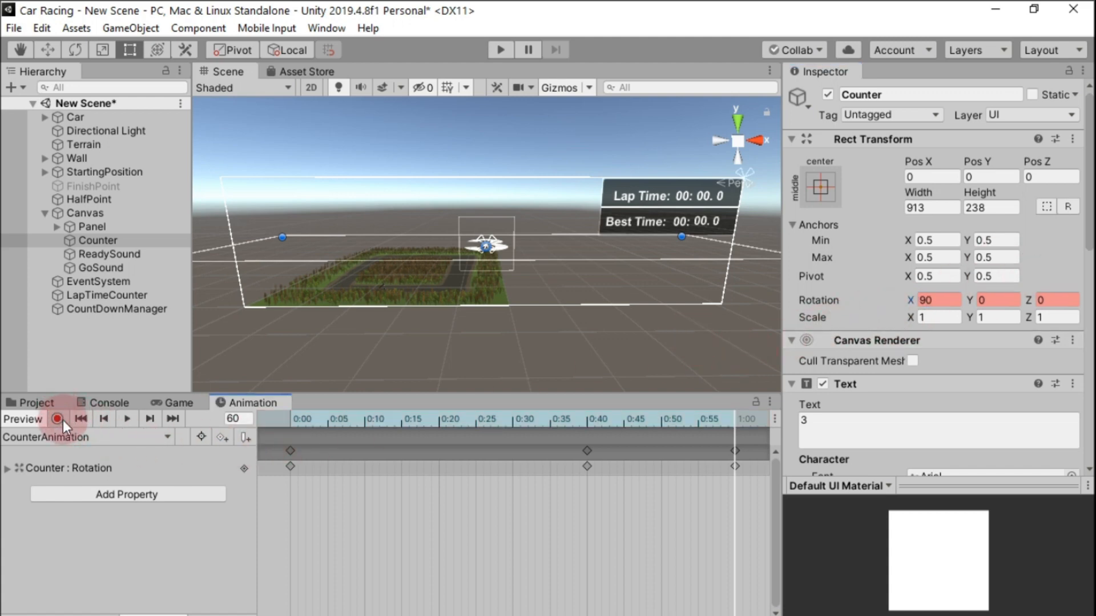
# Turn off Loop Time for the CounterAnimation clip in the project's Scripts folder
pyautogui.click(52, 402)
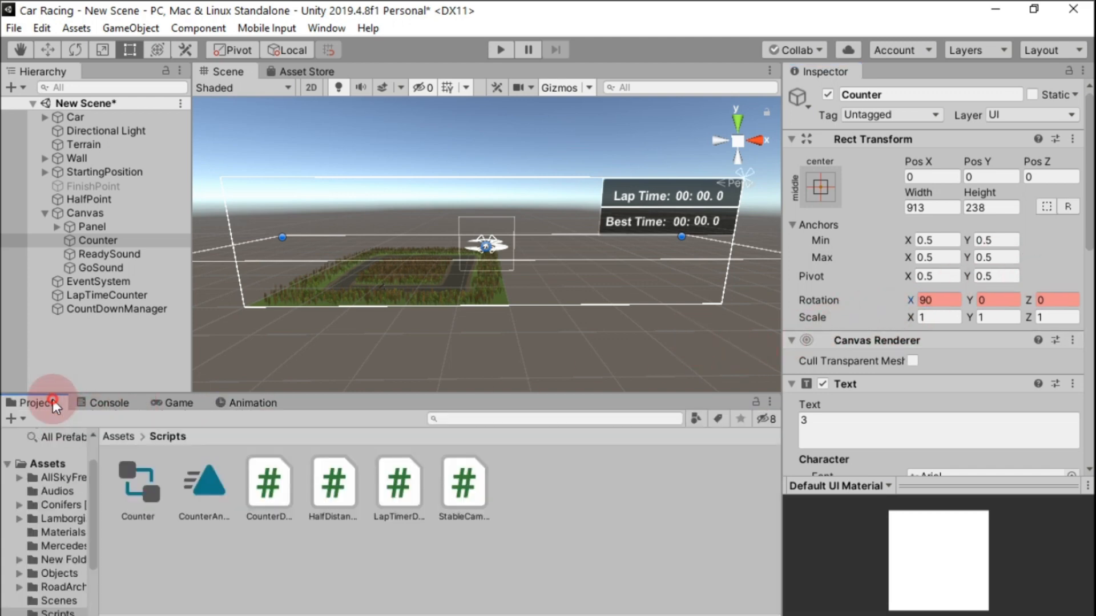
pyautogui.click(207, 485)
pyautogui.click(911, 152)
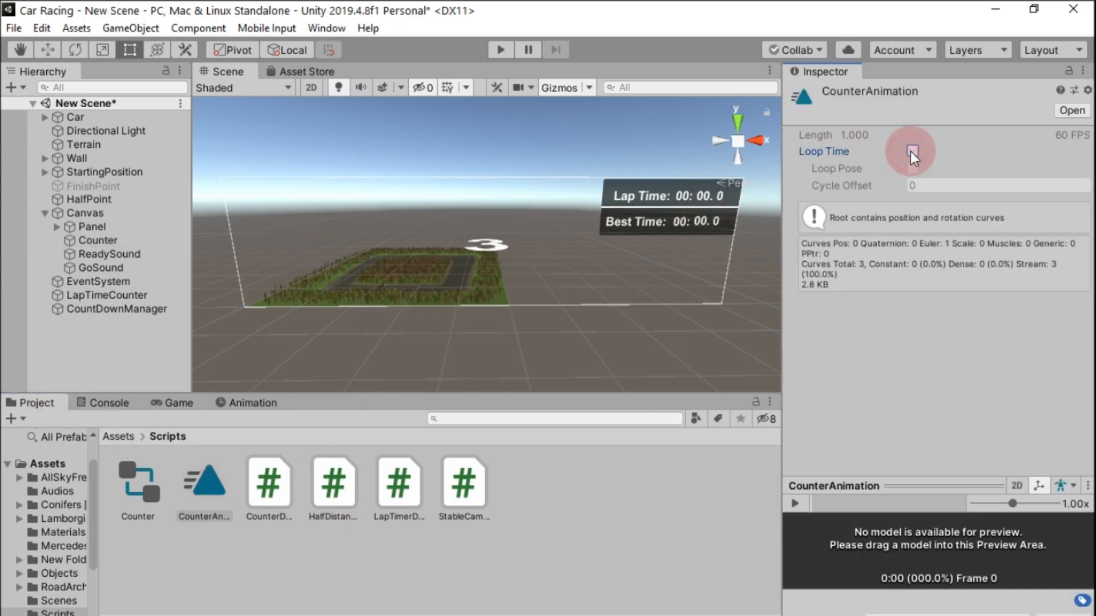
# Play-test the race by driving the car around the track after the countdown, and stop the game
pyautogui.click(498, 52)
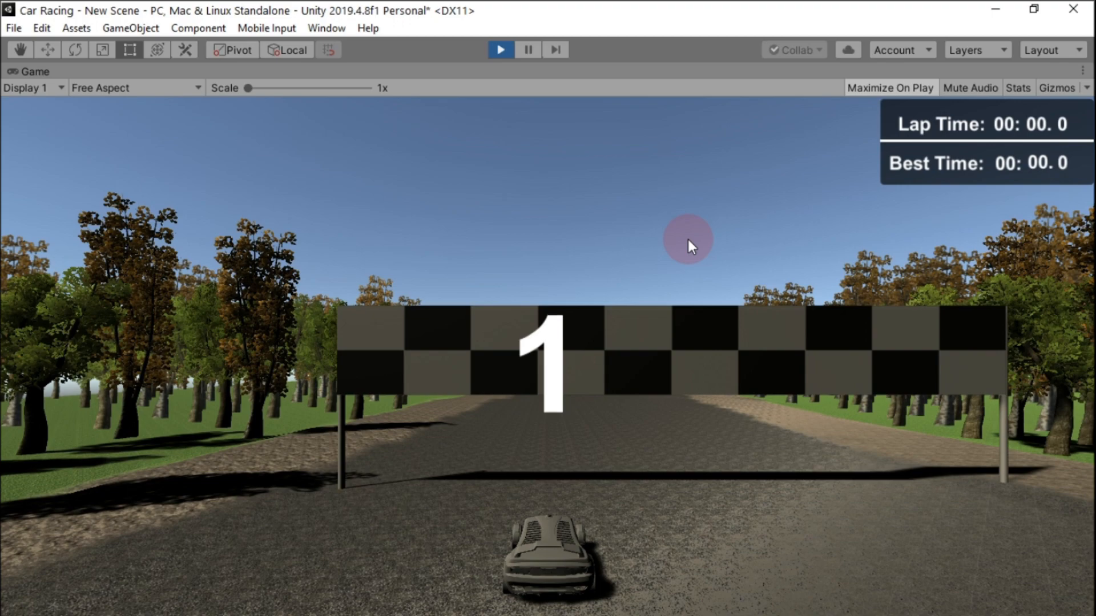
pyautogui.press('Up')
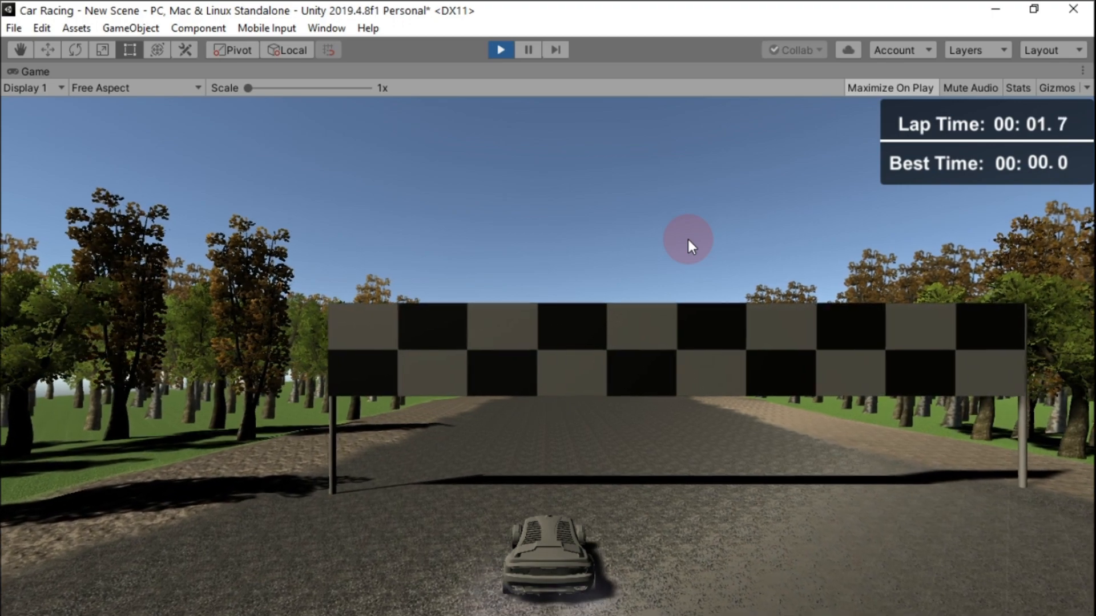
pyautogui.press('Up')
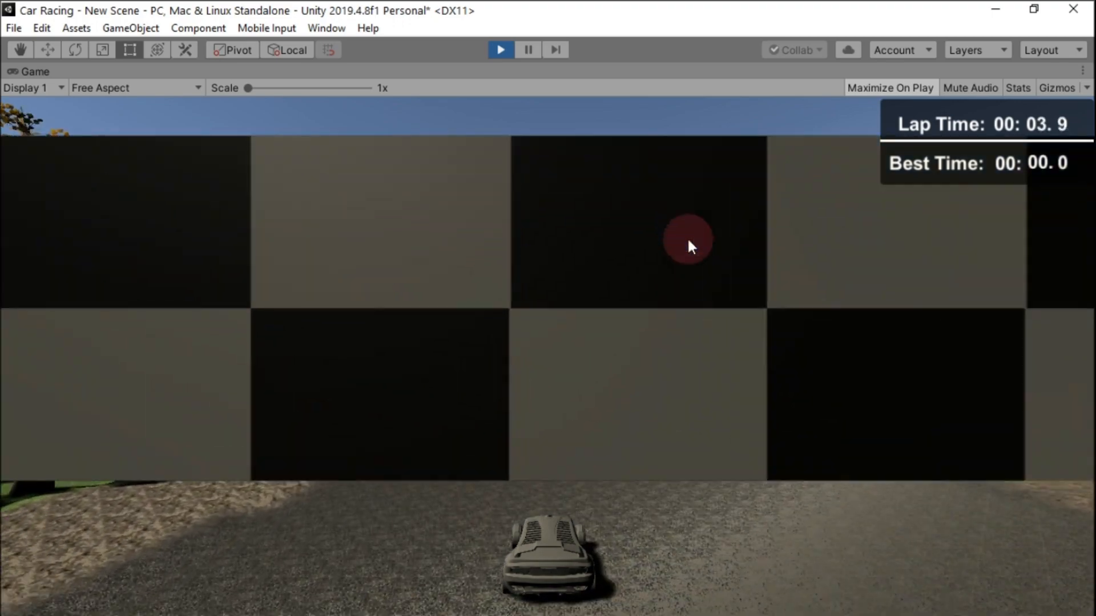
pyautogui.press('Up')
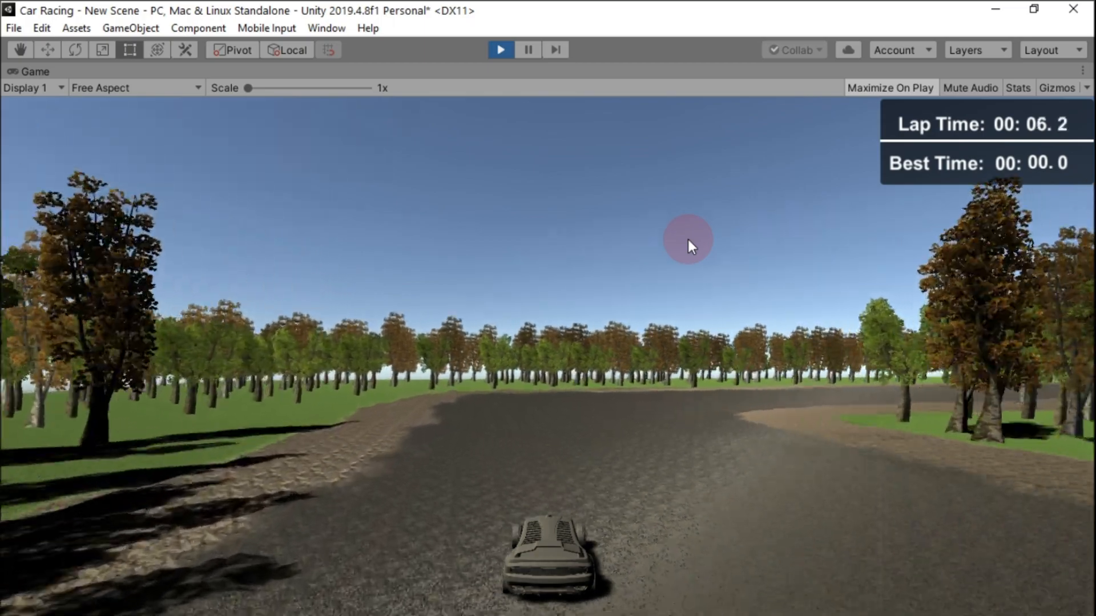
pyautogui.press('Up')
pyautogui.press('Right')
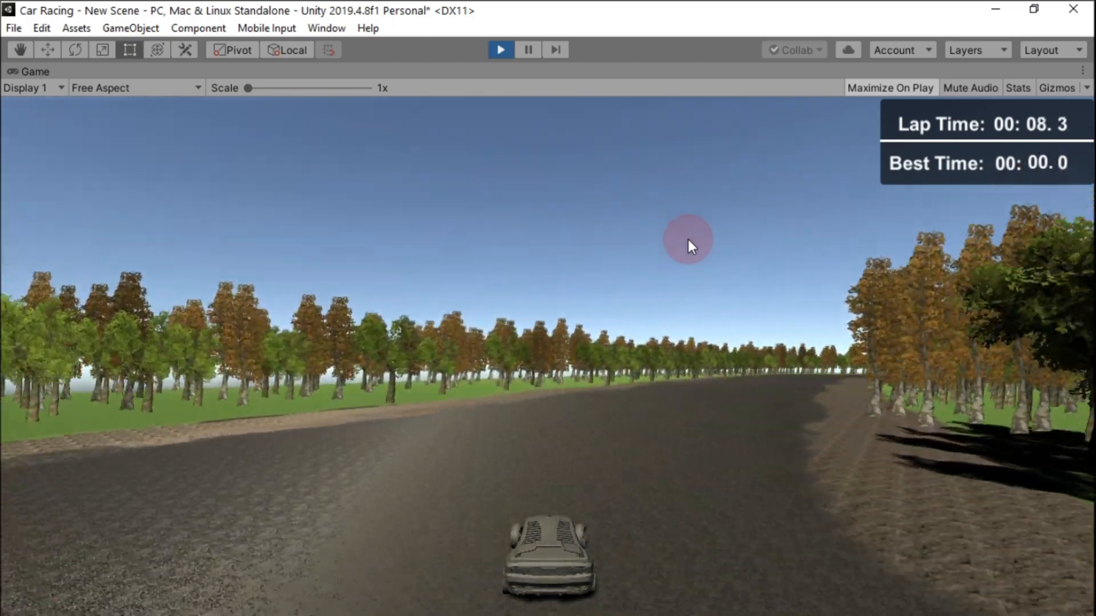
pyautogui.press('Up')
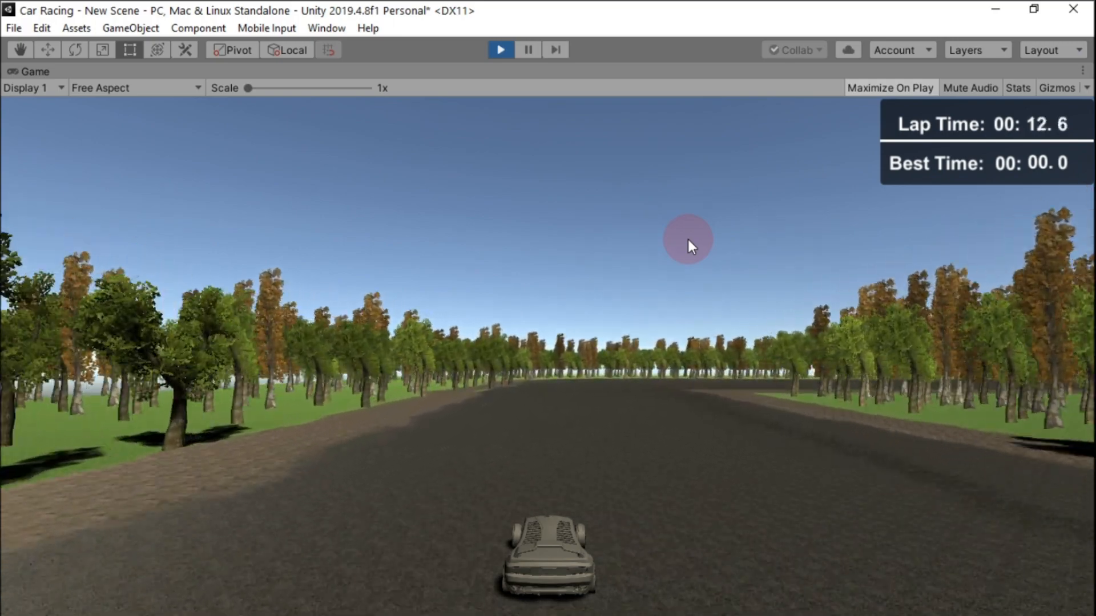
pyautogui.press('Up')
pyautogui.press('Right')
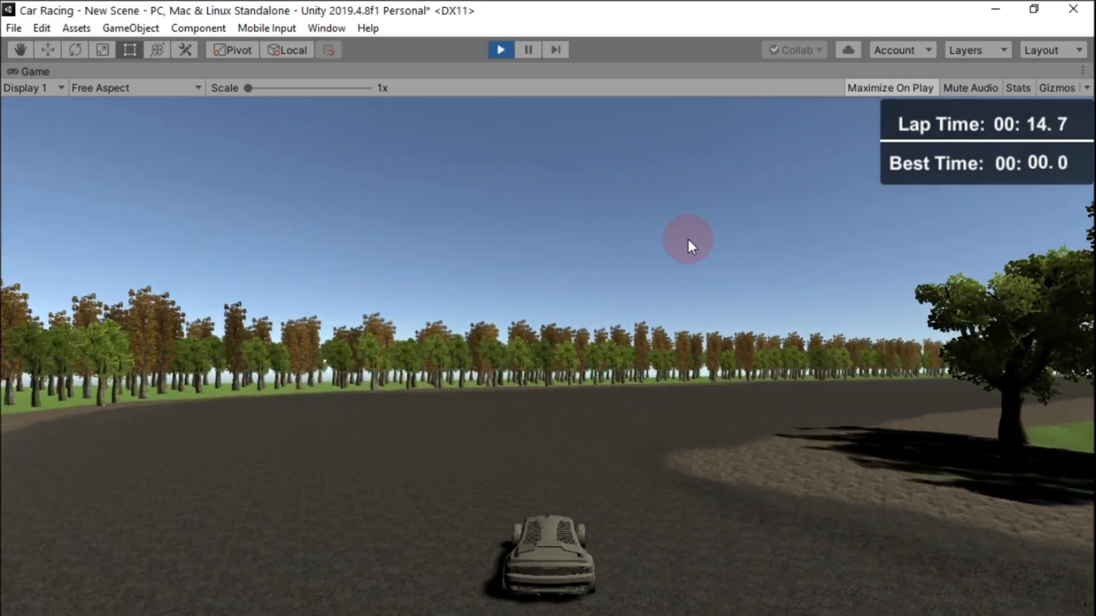
pyautogui.press('Up')
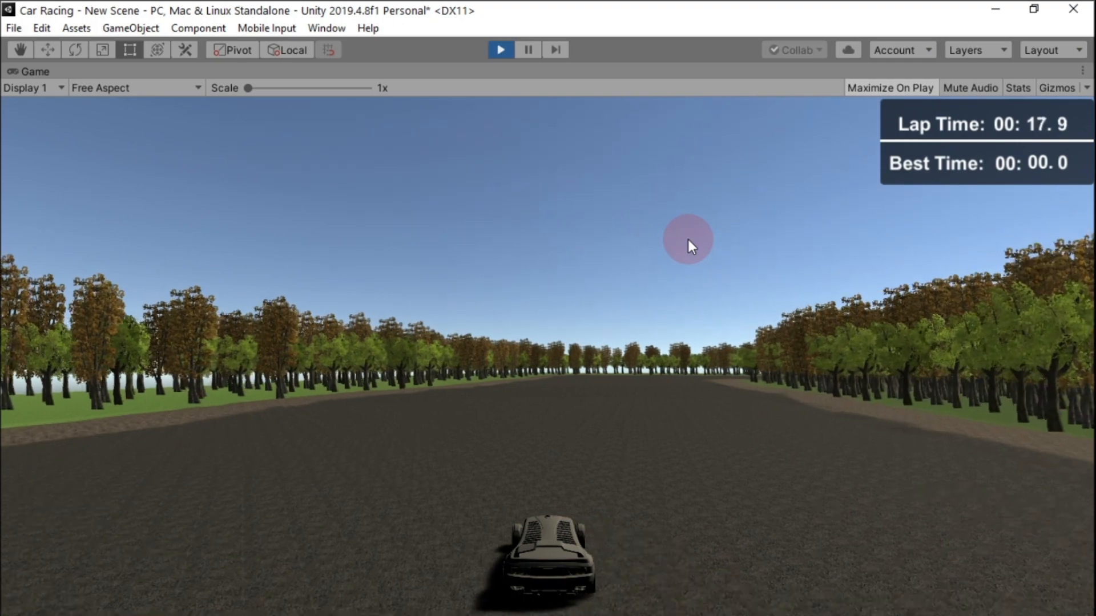
pyautogui.press('Up')
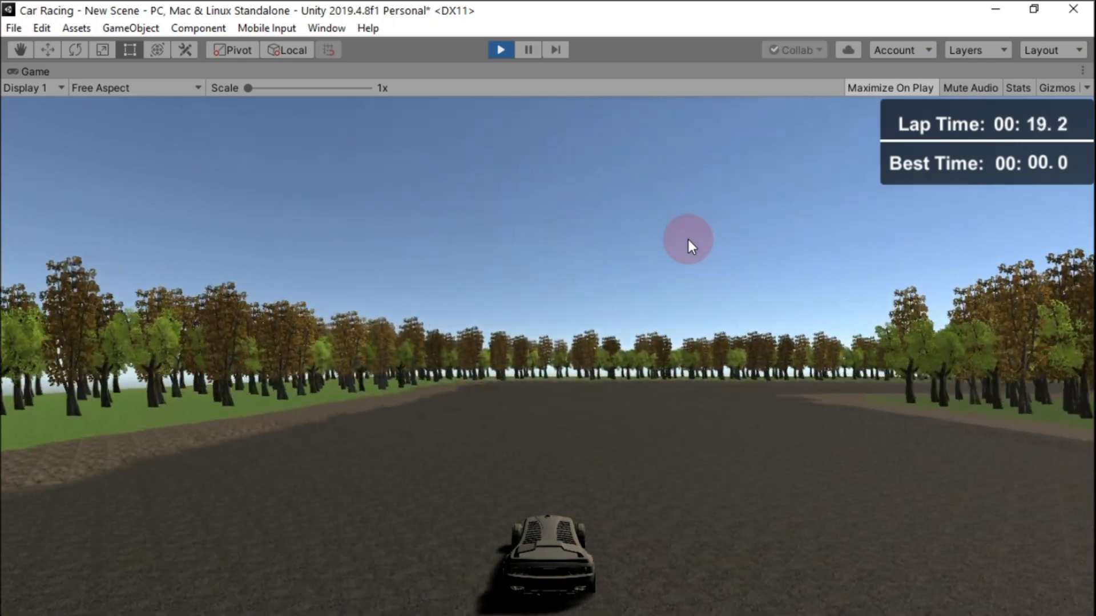
pyautogui.press('Up')
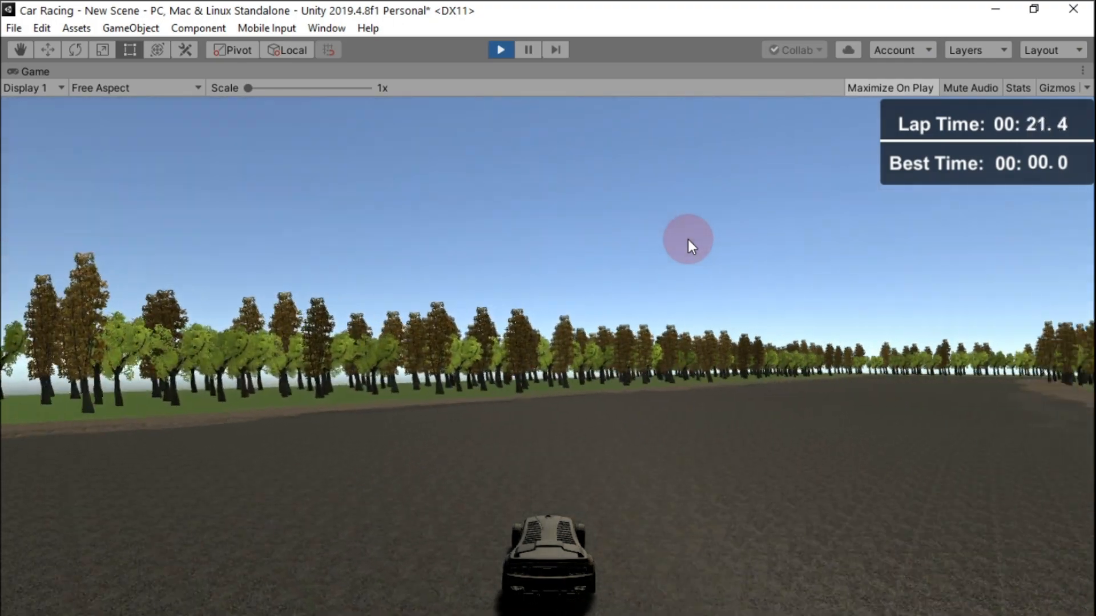
pyautogui.press('Up')
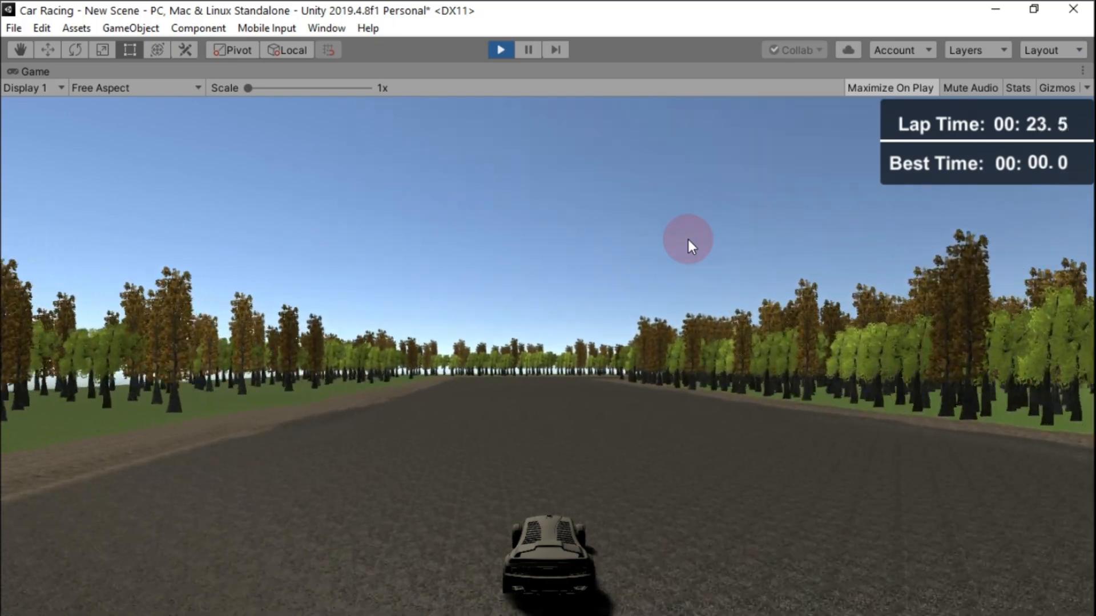
pyautogui.press('Up')
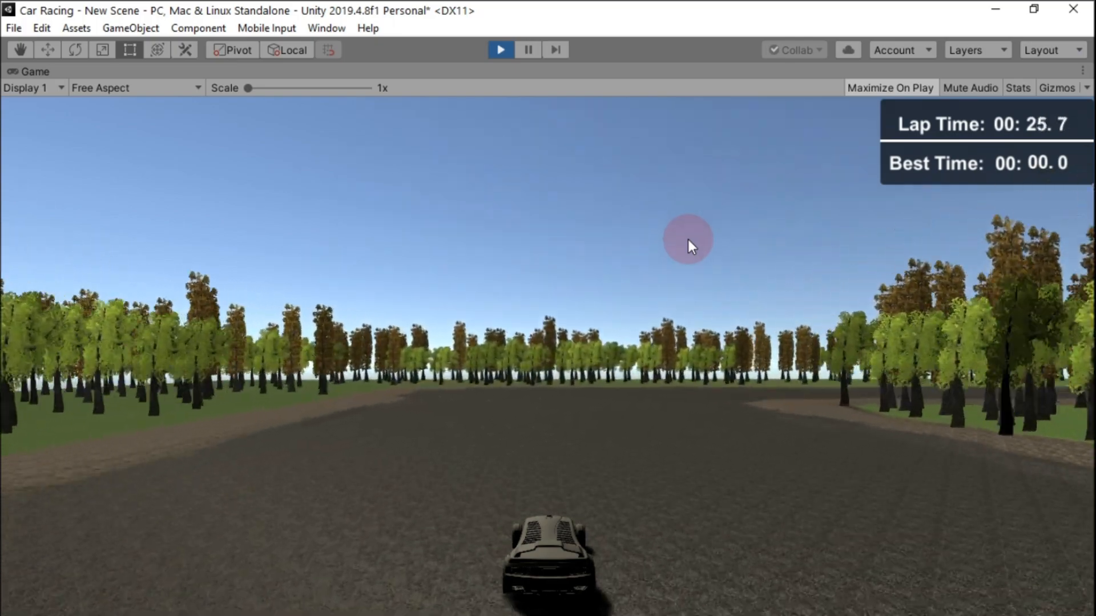
pyautogui.press('Up')
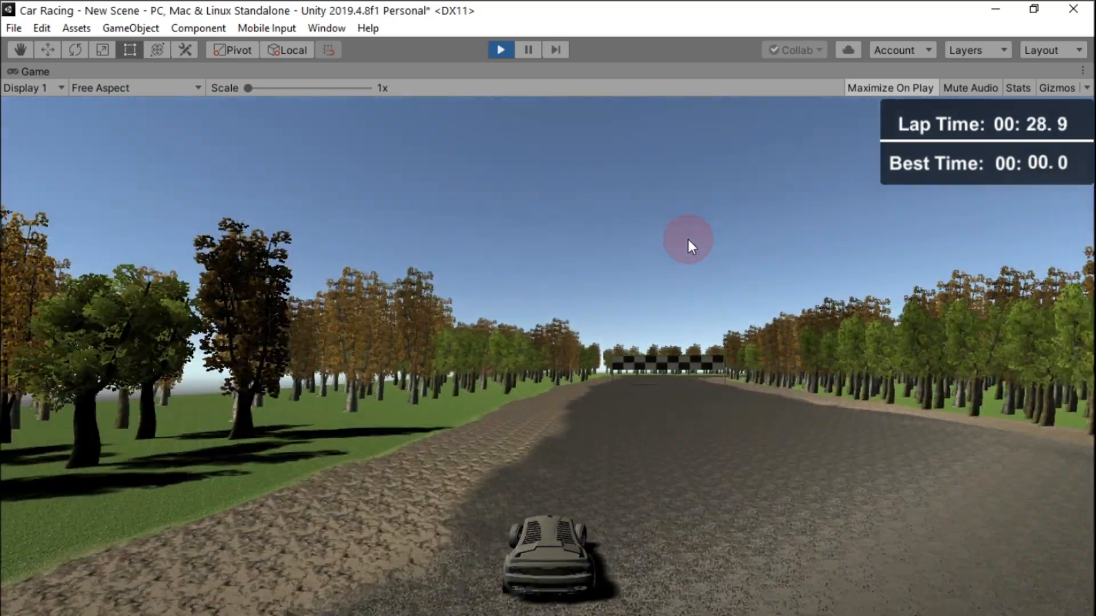
pyautogui.press('Up')
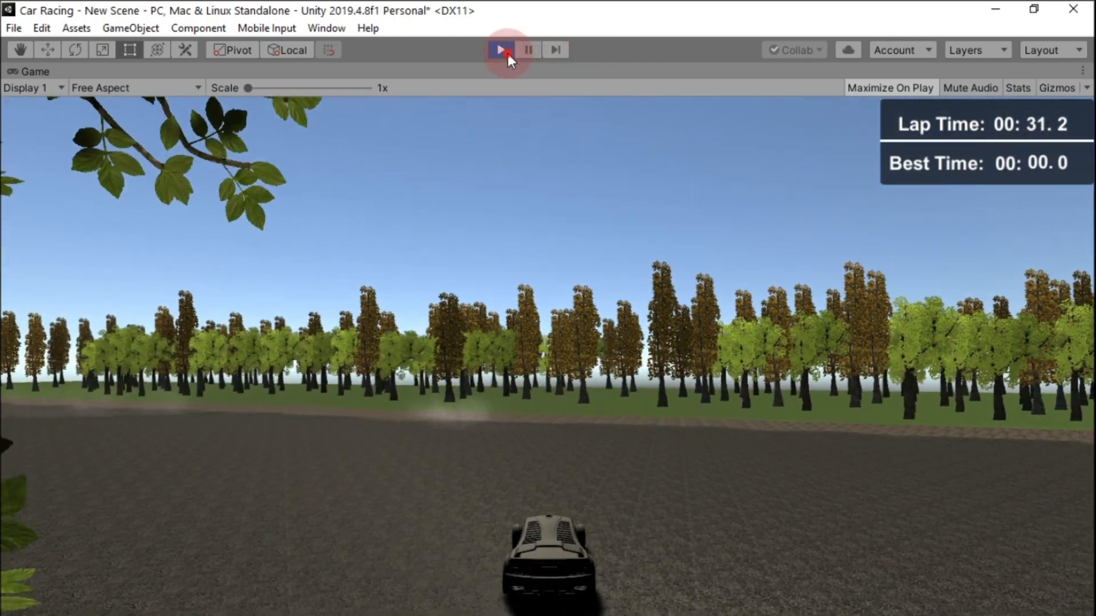
pyautogui.click(508, 54)
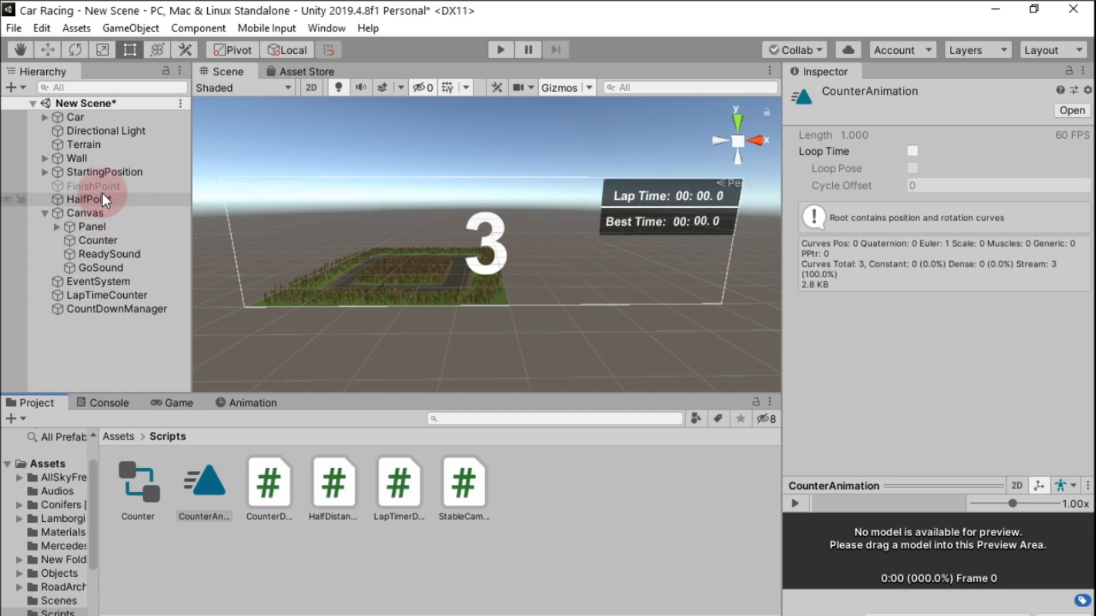
# Focus the scene on the FinishPoint object and create a C# script named FinishPoint in the Scripts folder
pyautogui.doubleClick(91, 187)
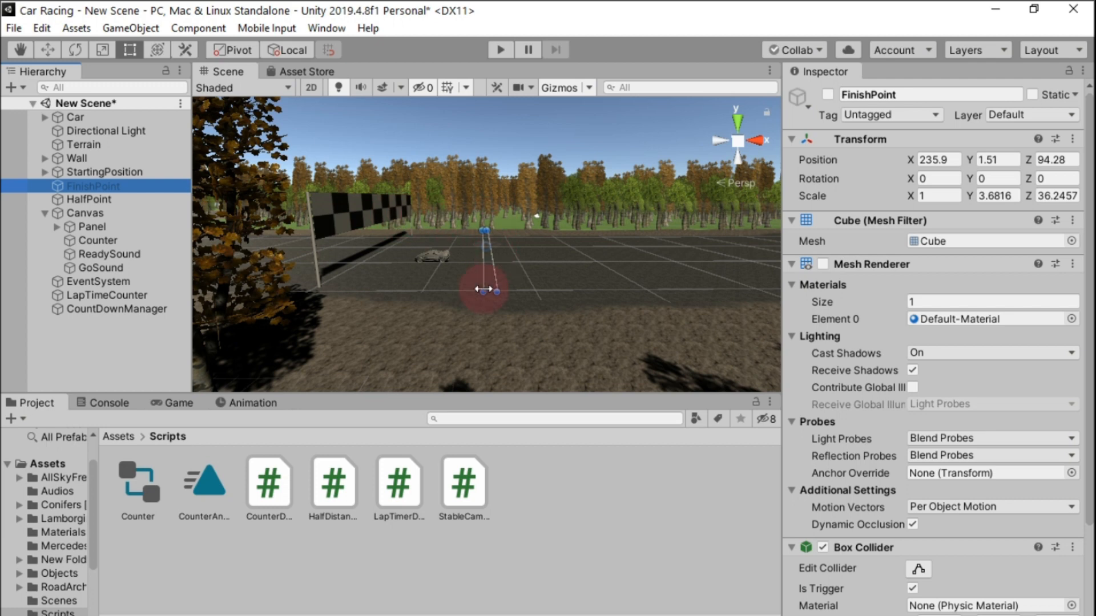
pyautogui.rightClick(535, 492)
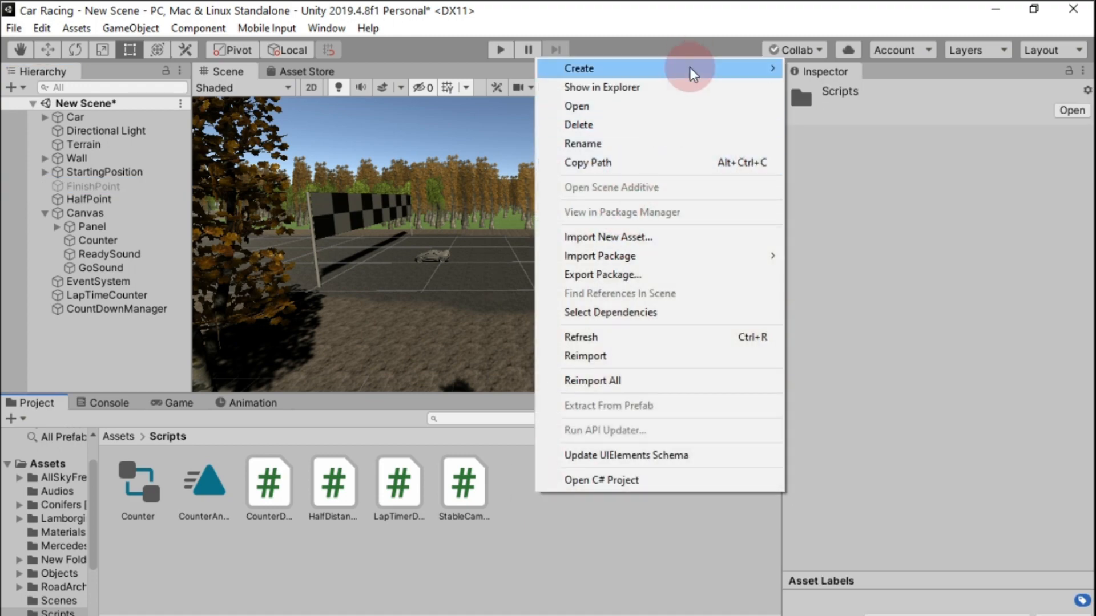
pyautogui.click(728, 68)
pyautogui.click(836, 50)
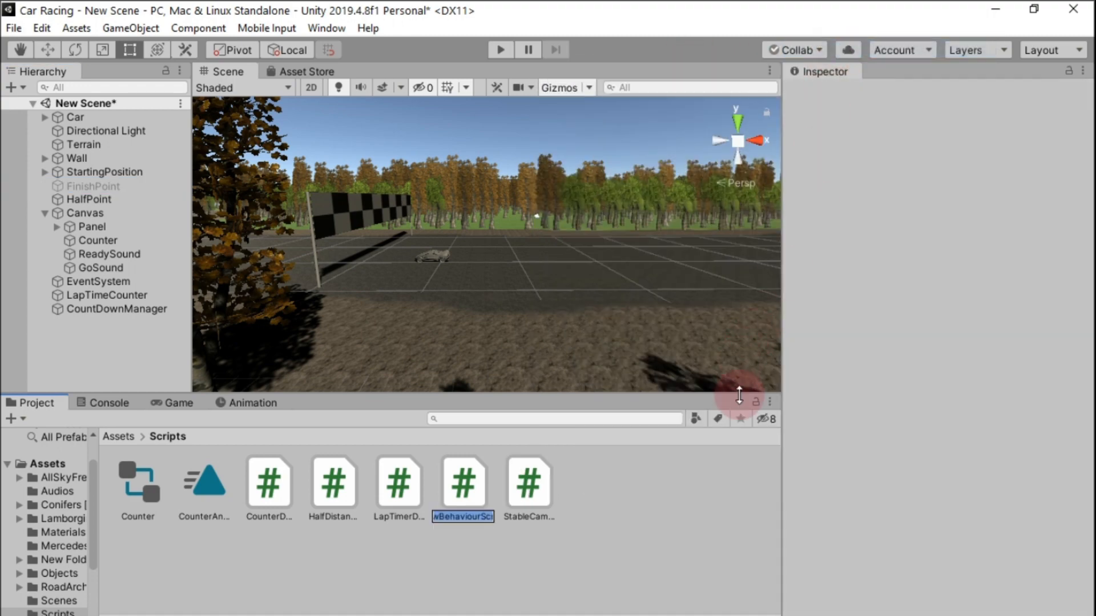
pyautogui.write('FinishPoint')
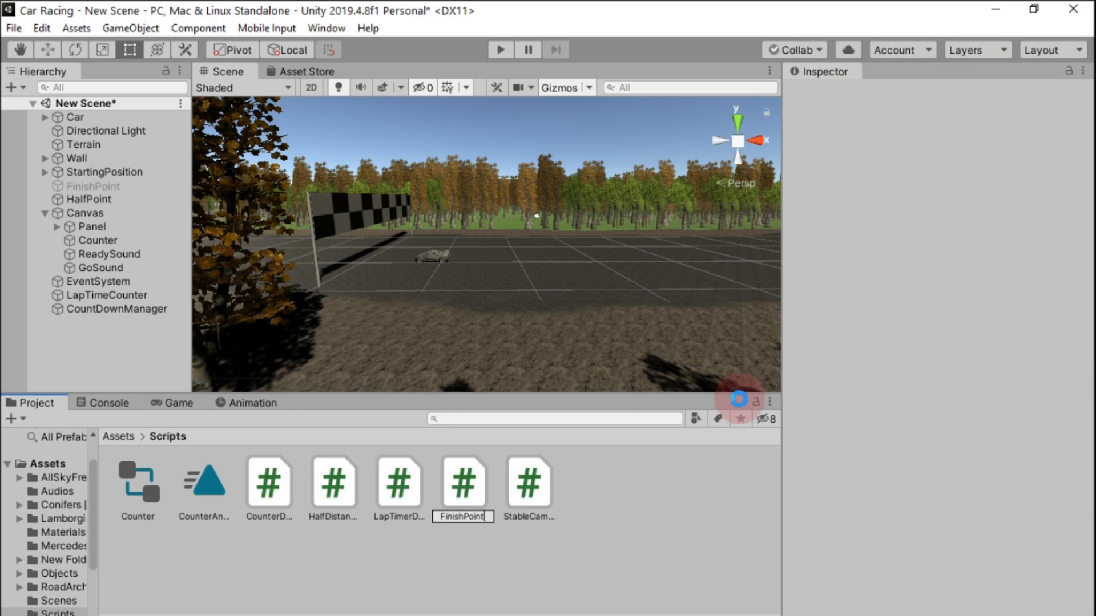
pyautogui.click(738, 399)
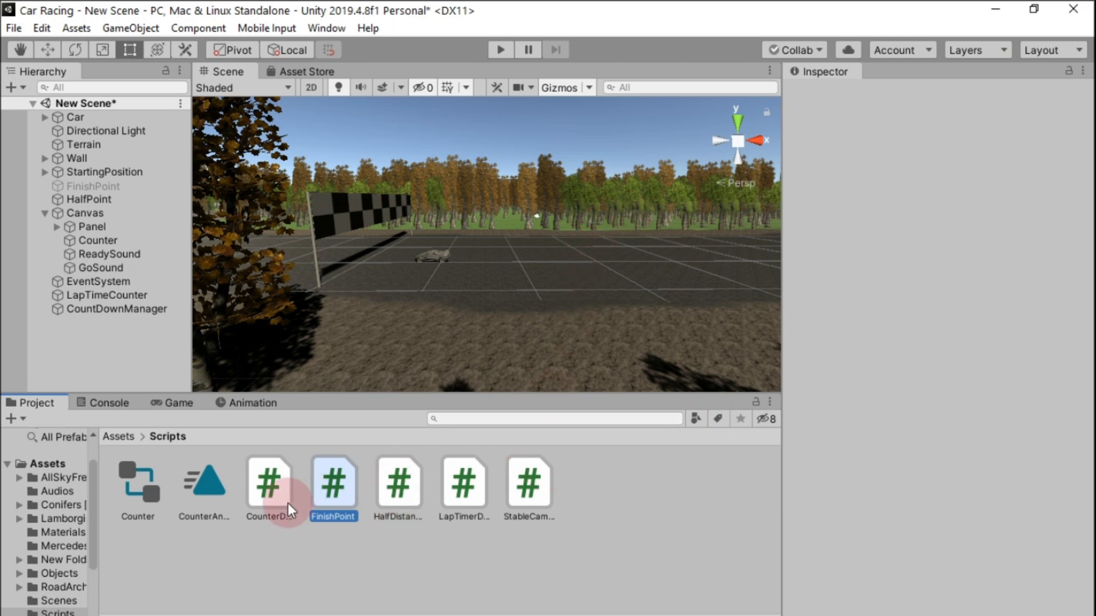
# Open the FinishPoint script in Visual Studio Code and delete its default Start and Update methods with their comments
pyautogui.doubleClick(336, 515)
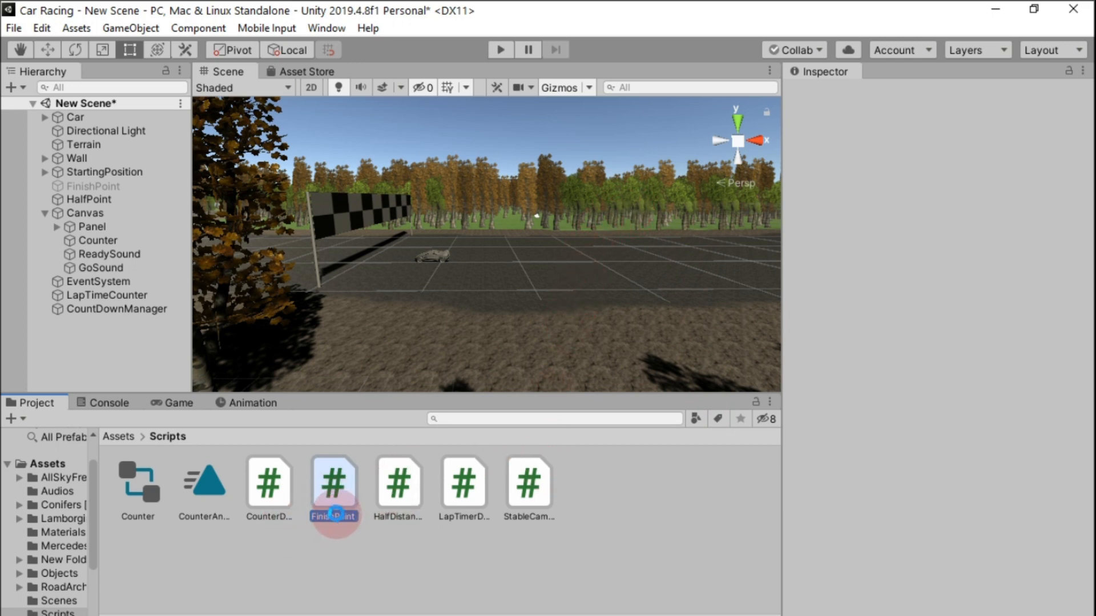
pyautogui.click(335, 488)
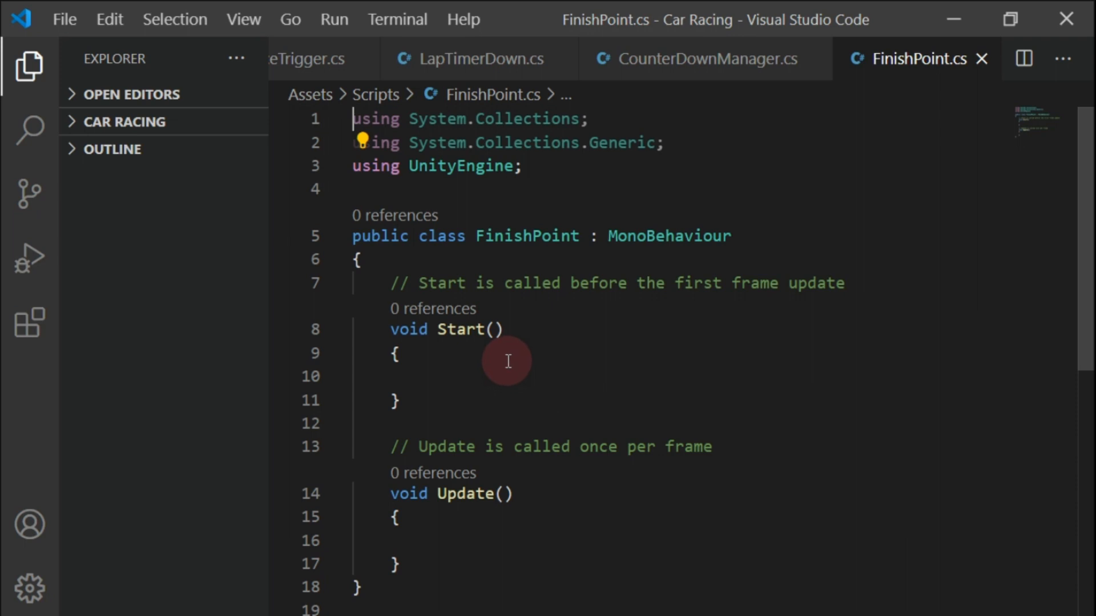
pyautogui.scroll(-2, 487, 392)
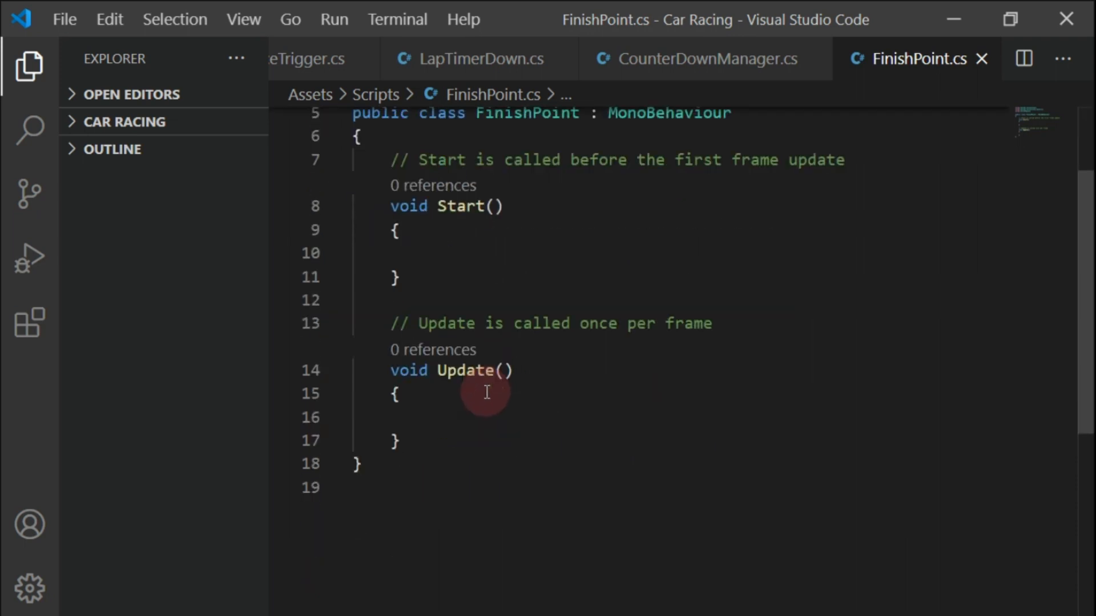
pyautogui.scroll(2, 487, 392)
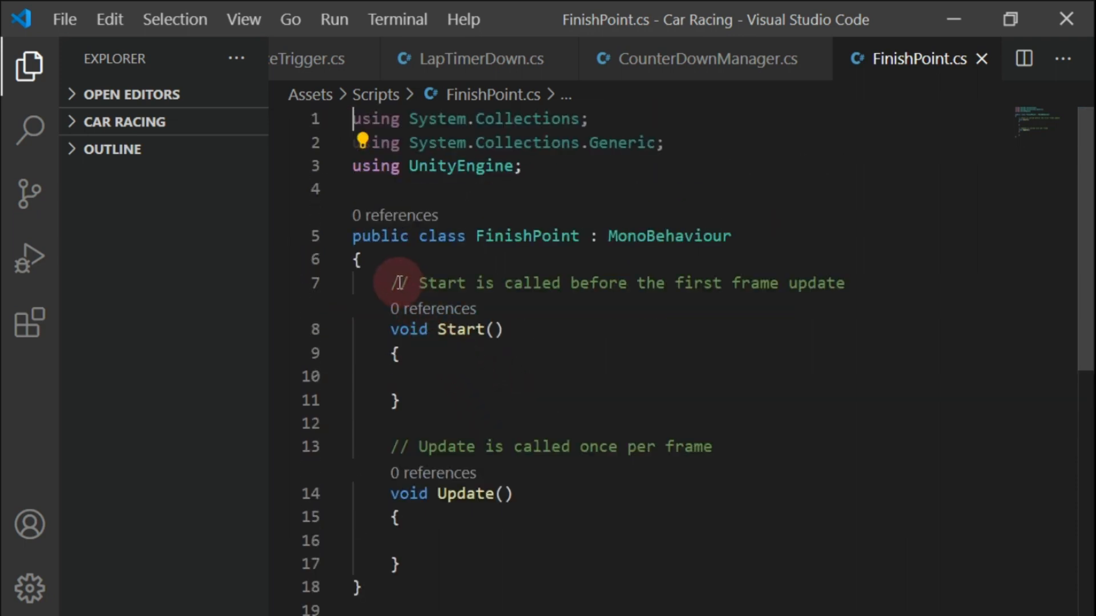
pyautogui.moveTo(390, 283); pyautogui.dragTo(499, 562)
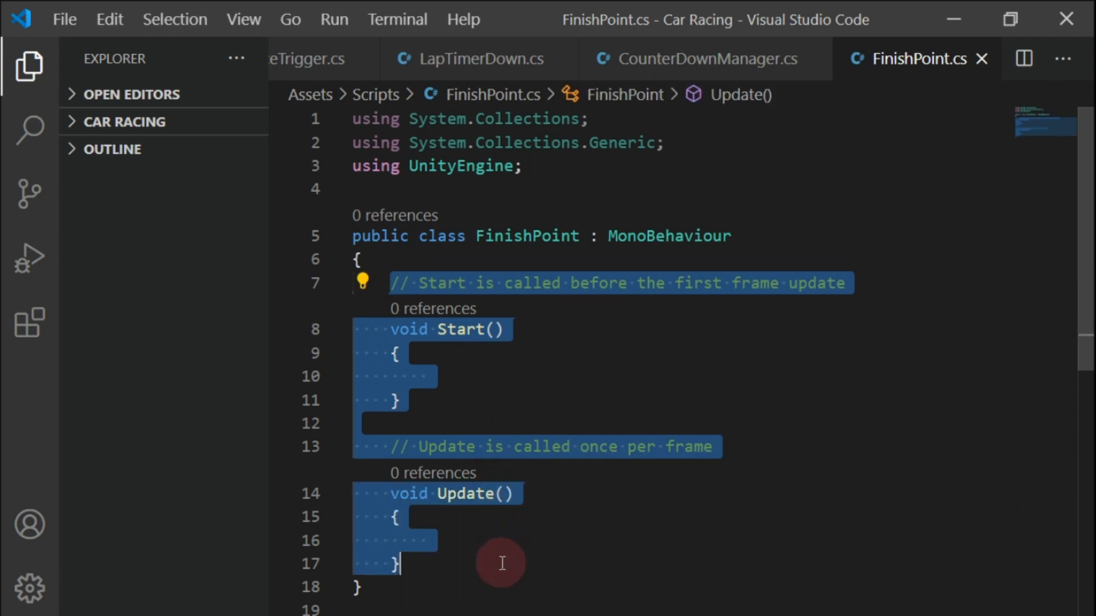
pyautogui.write('\\')
pyautogui.press('BackSpace')
# Add a void OnTriggerEnter method with no parameters to the FinishPoint class
pyautogui.write('void On')
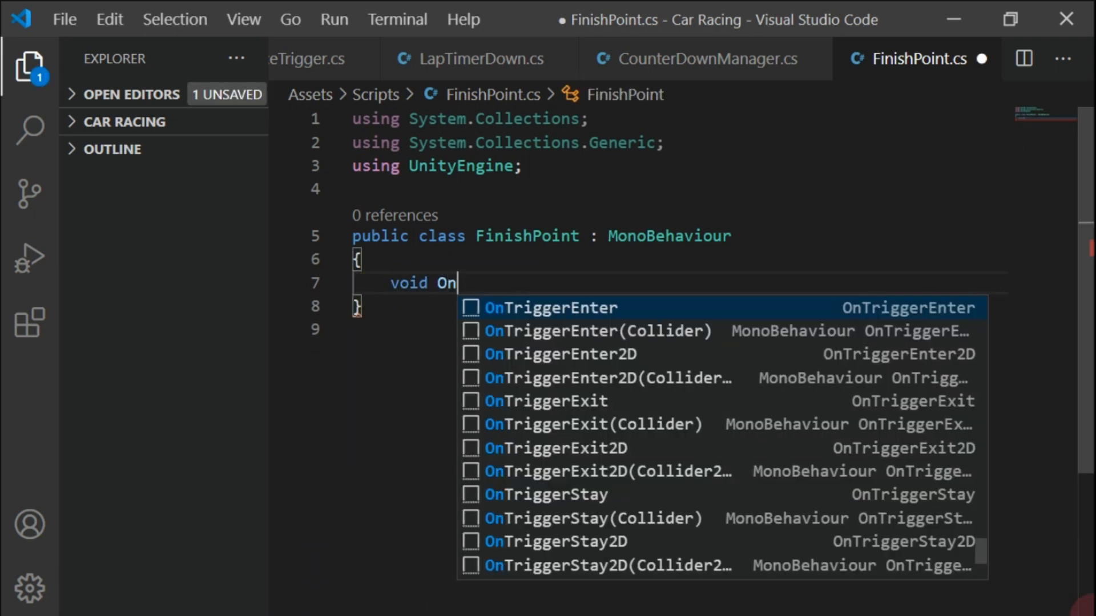
pyautogui.write('Trigger')
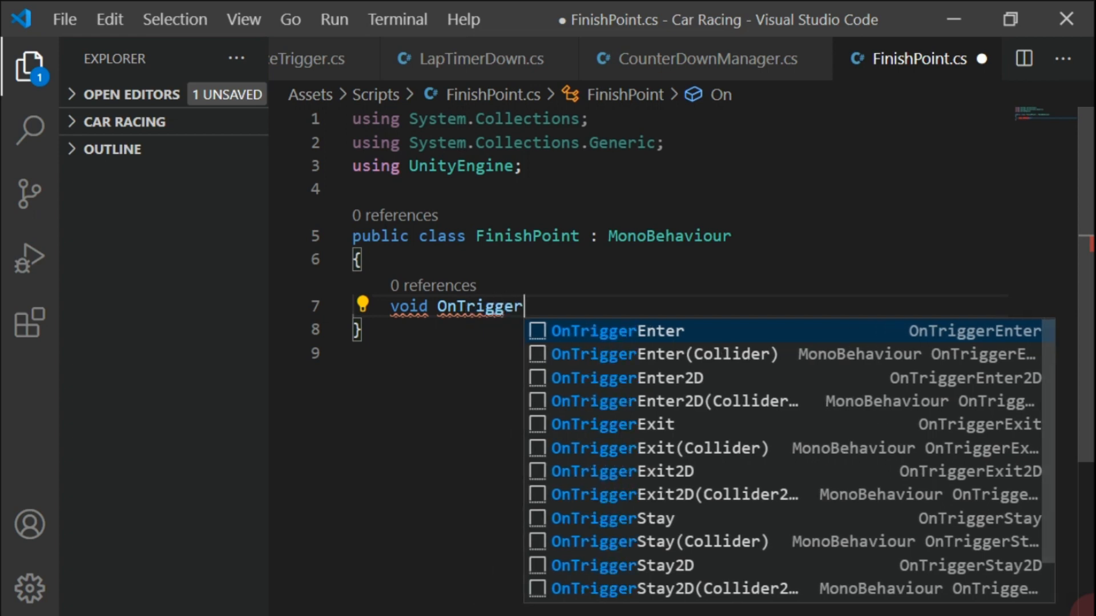
pyautogui.press('Return')
pyautogui.press('BackSpace')
pyautogui.press('BackSpace')
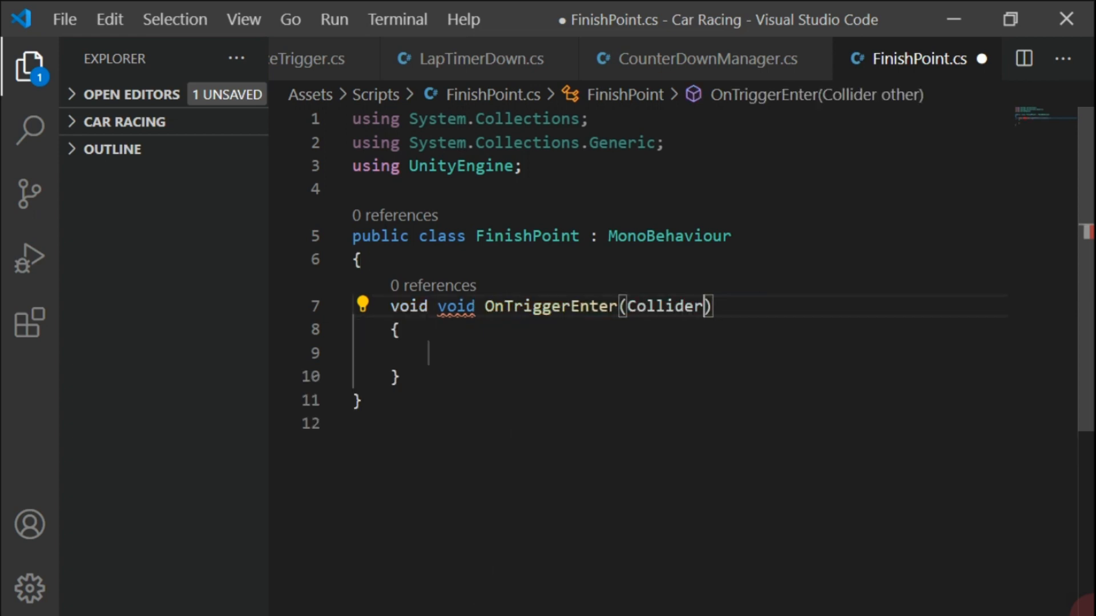
pyautogui.press('Right')
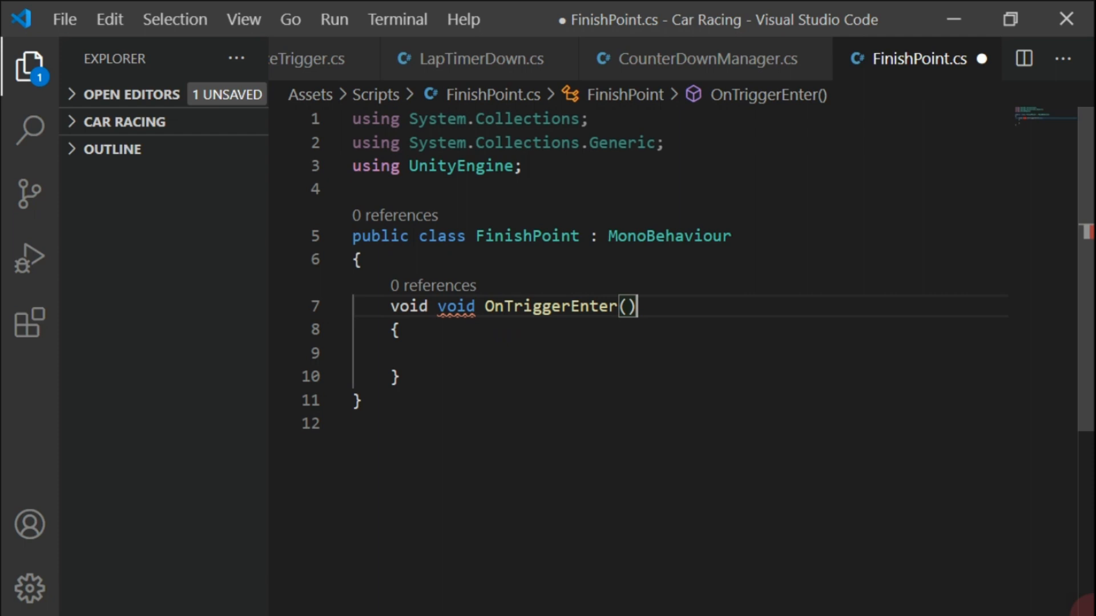
pyautogui.write('{')
pyautogui.press('Return')
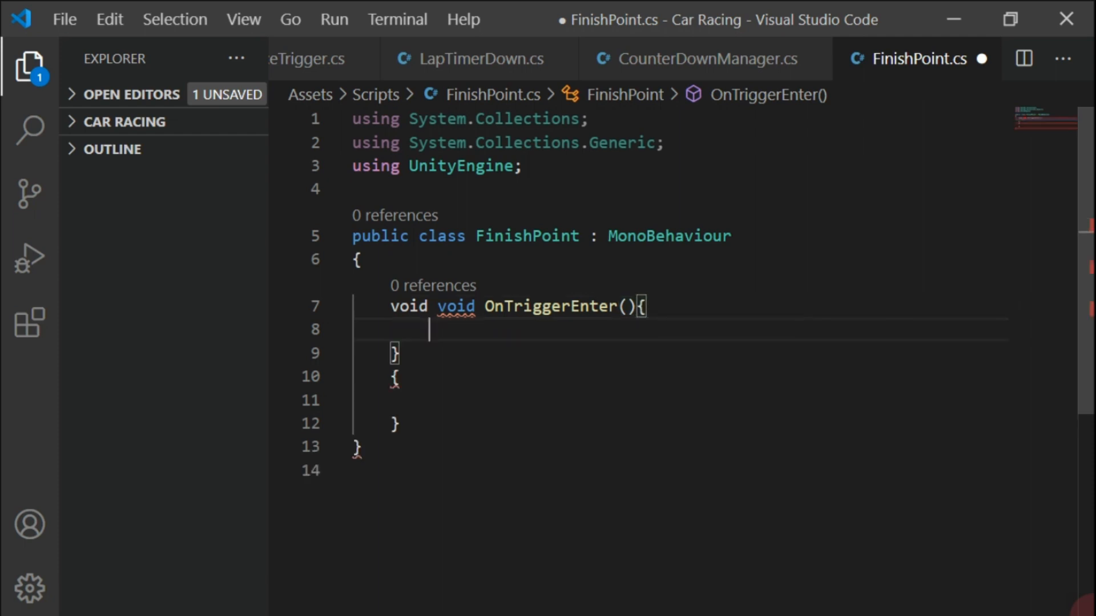
pyautogui.hotkey('ctrl', 'z')
pyautogui.press('BackSpace')
pyautogui.press('Down')
pyautogui.press('Up')
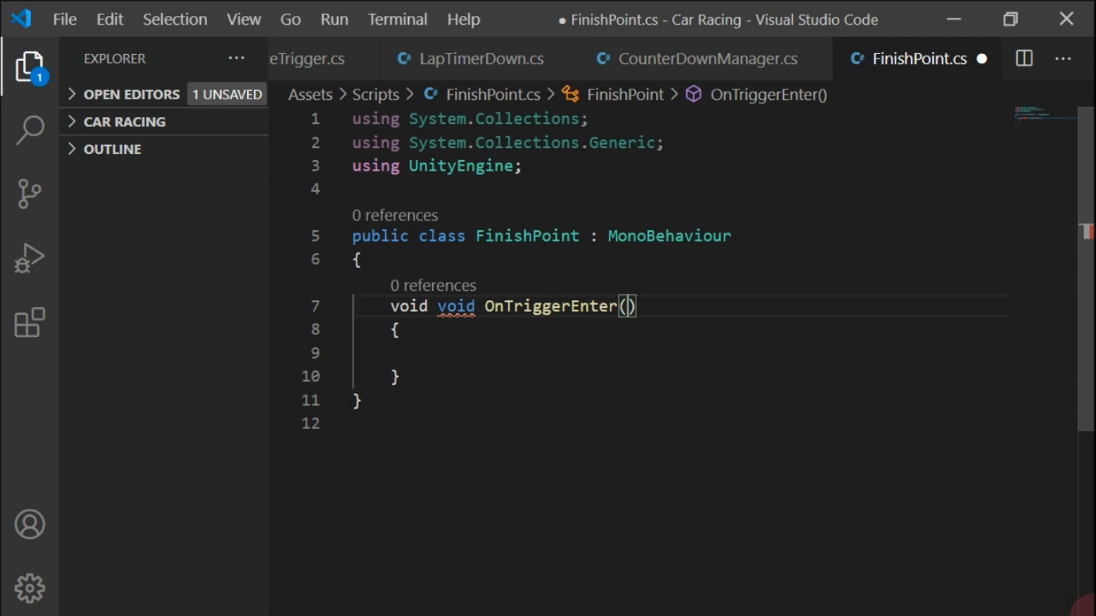
# Remove the duplicate void keyword from the OnTriggerEnter declaration
pyautogui.click(457, 306)
pyautogui.press('BackSpace')
pyautogui.press('BackSpace')
pyautogui.press('BackSpace')
pyautogui.press('BackSpace')
pyautogui.press('BackSpace')
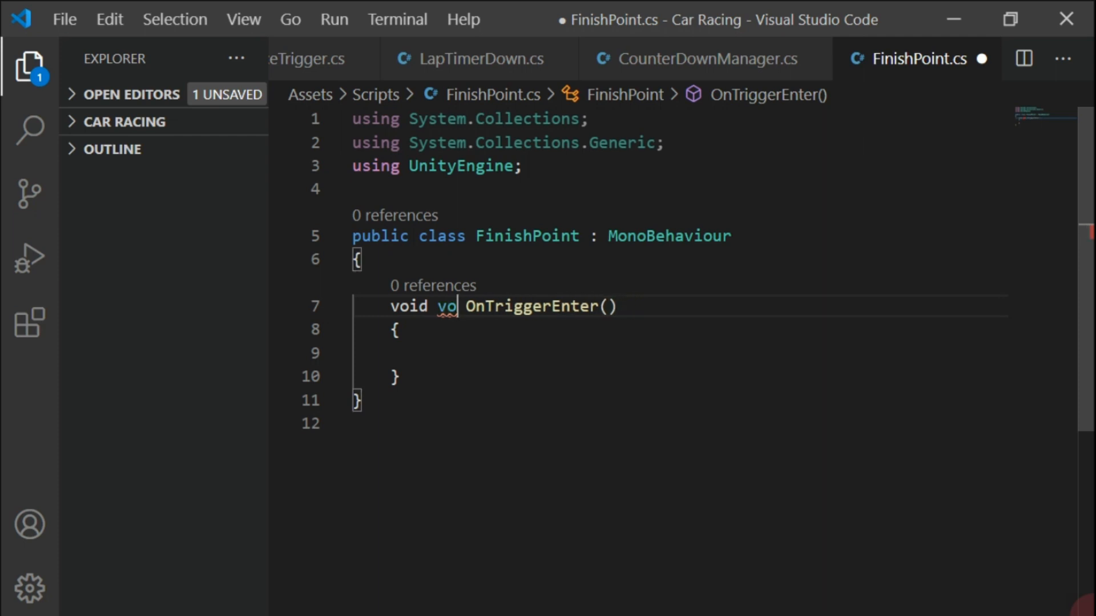
# Declare a public GameObject field named MinLabelBest at the start of the FinishPoint class, above OnTriggerEnter
pyautogui.press('Down')
pyautogui.press('Down')
pyautogui.press('Up')
pyautogui.press('Up')
pyautogui.press('Up')
pyautogui.press('Up')
pyautogui.press('Down')
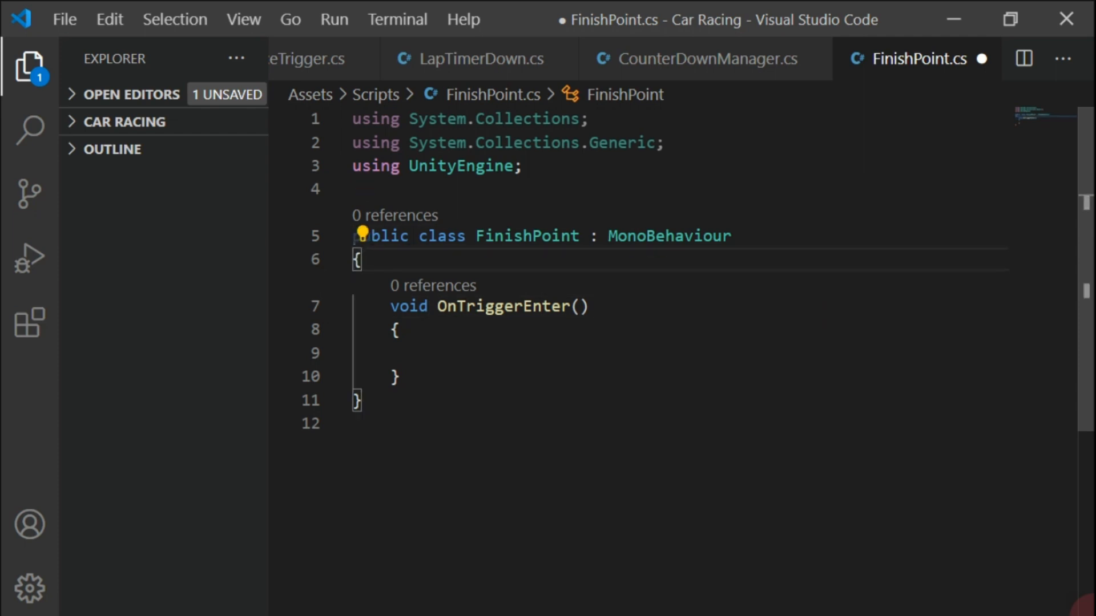
pyautogui.press('Return')
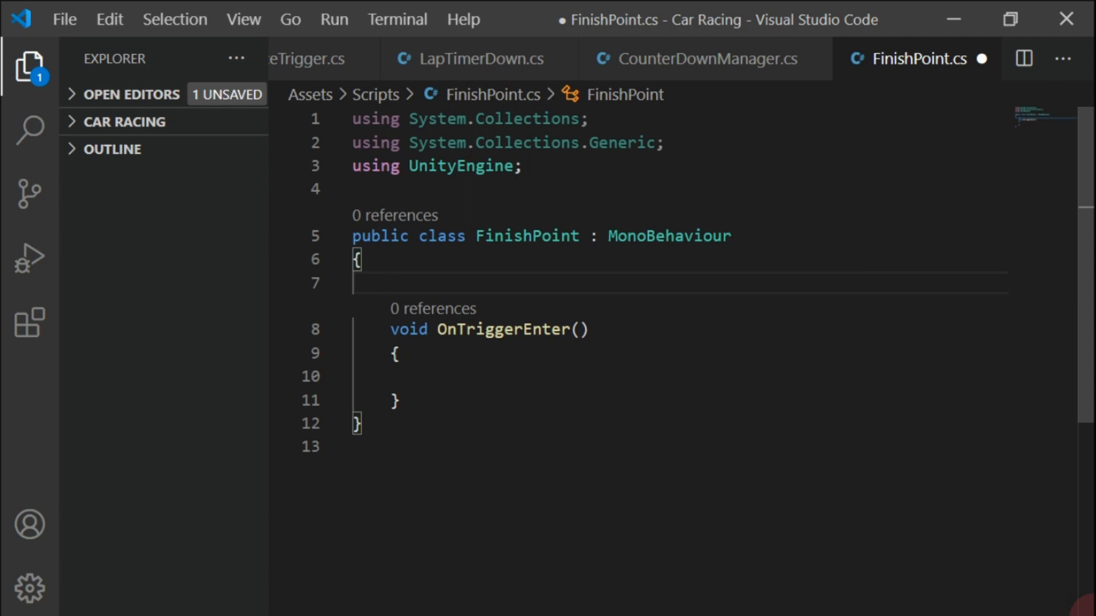
pyautogui.write('public GameOb')
pyautogui.press('Tab')
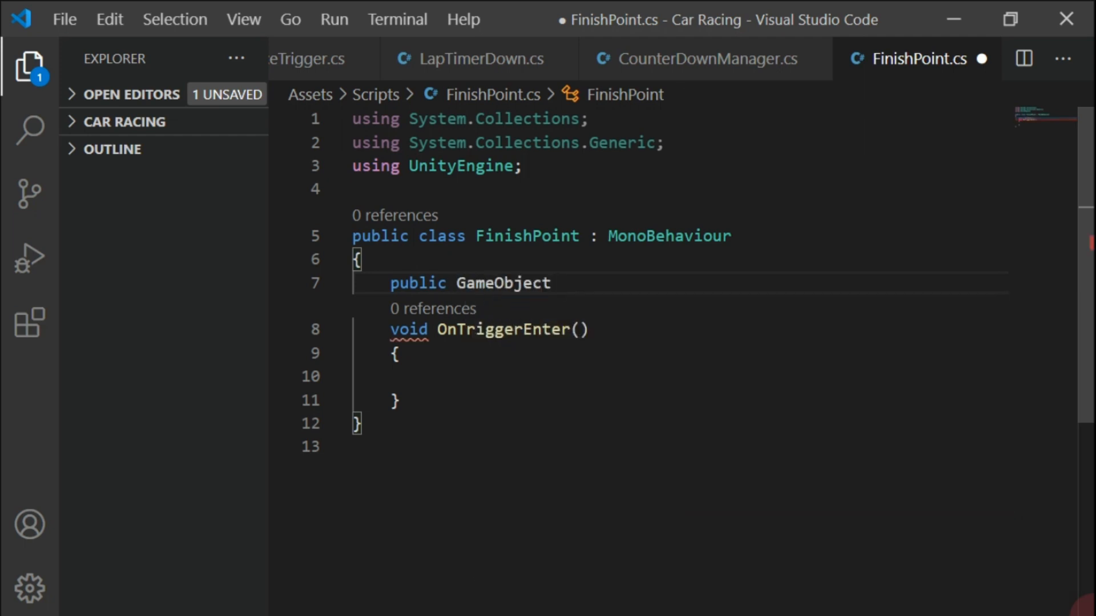
pyautogui.write('MinLabe')
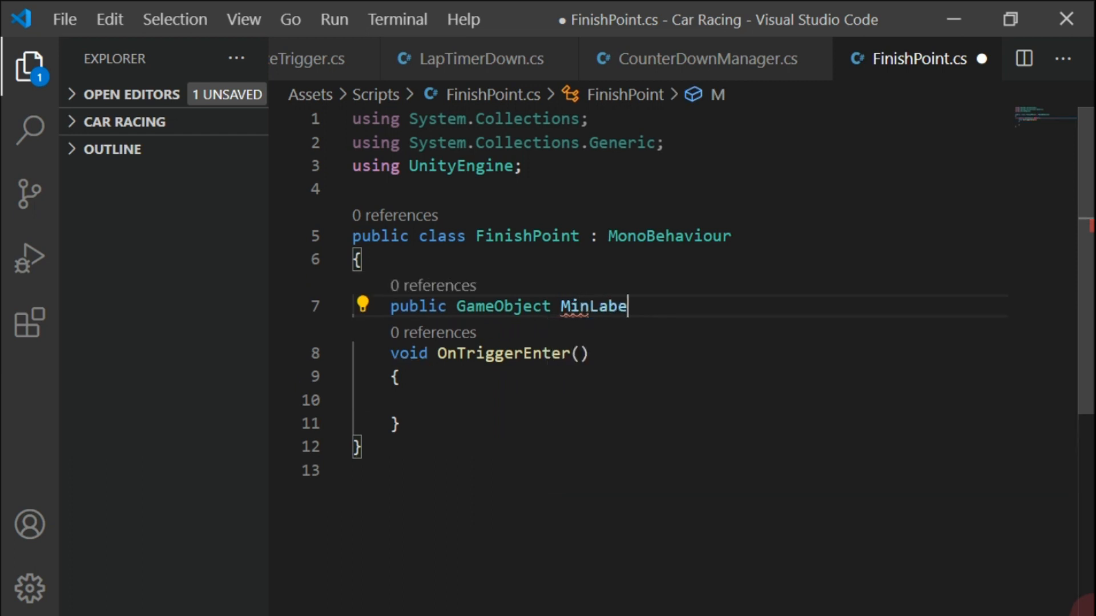
pyautogui.write('lBest;')
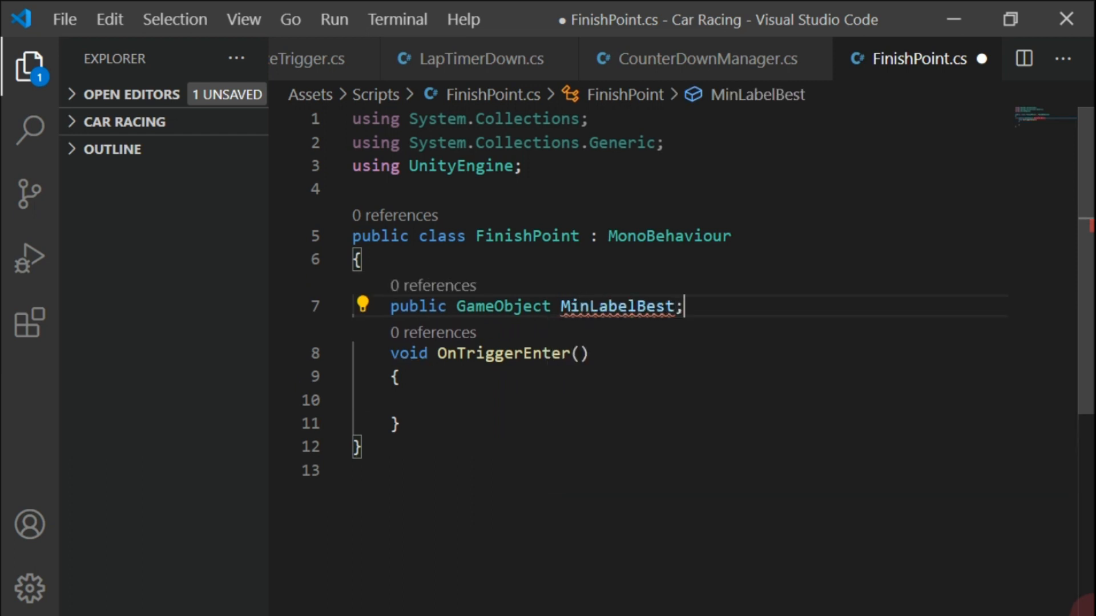
# Duplicate the MinLabelBest declaration twice below the original, leaving a blank line between the two copies
pyautogui.moveTo(694, 303); pyautogui.dragTo(391, 308)
pyautogui.hotkey('ctrl', 'c')
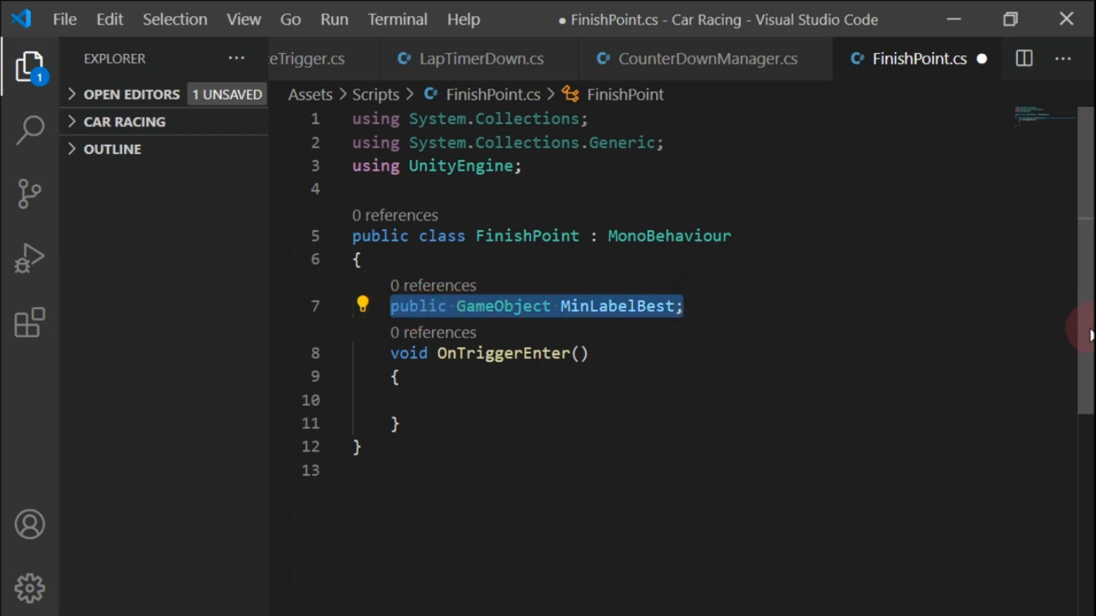
pyautogui.press('End')
pyautogui.press('Return')
pyautogui.hotkey('ctrl', 'v')
pyautogui.press('Return')
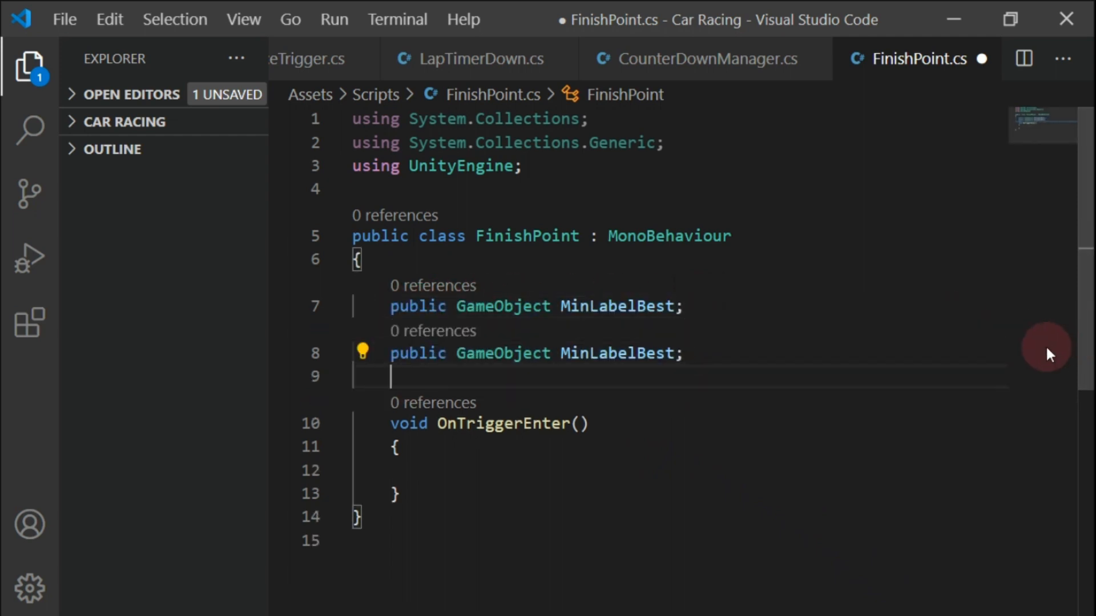
pyautogui.press('Return')
pyautogui.hotkey('ctrl', 'v')
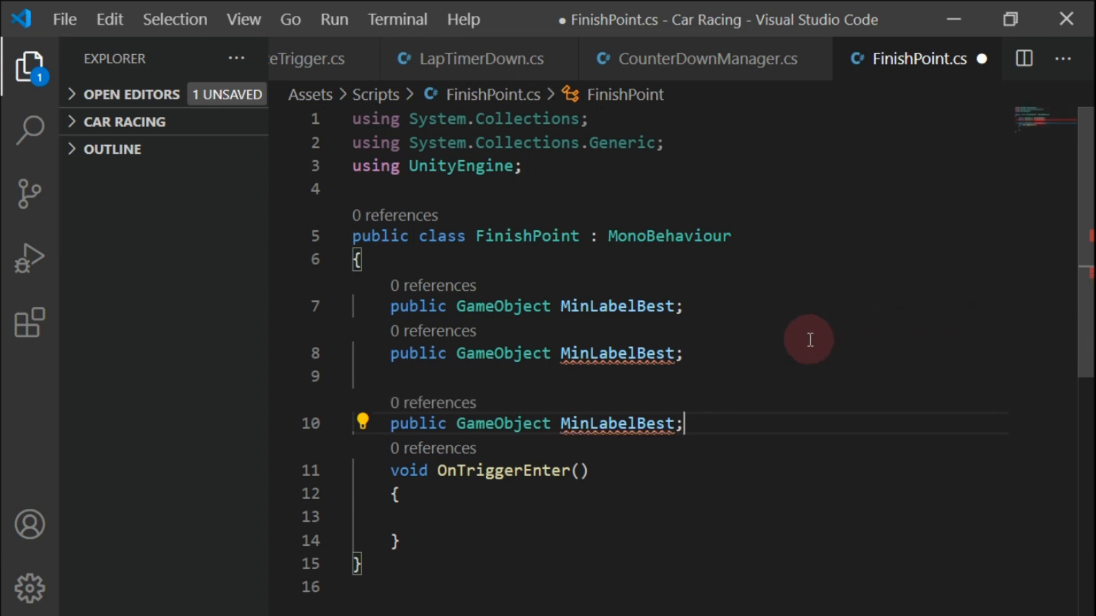
# Rename the two copied fields to SecLabelBest and MiliLabelBest
pyautogui.moveTo(591, 353); pyautogui.dragTo(561, 353)
pyautogui.write('Sec')
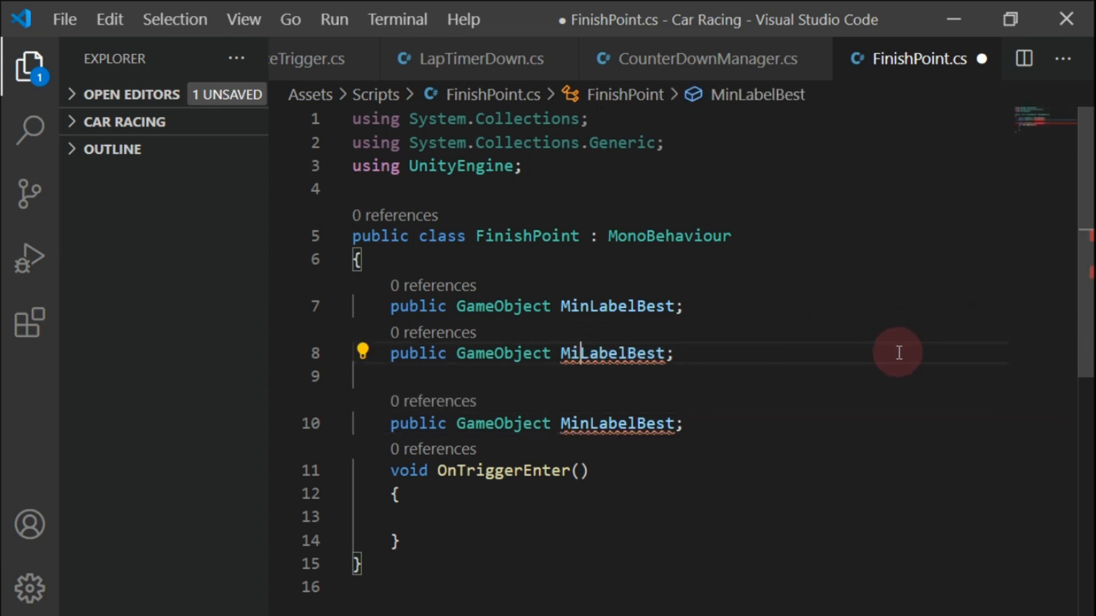
pyautogui.press('Down')
pyautogui.press('Down')
pyautogui.press('Down')
pyautogui.press('Up')
pyautogui.press('BackSpace')
pyautogui.write('li')
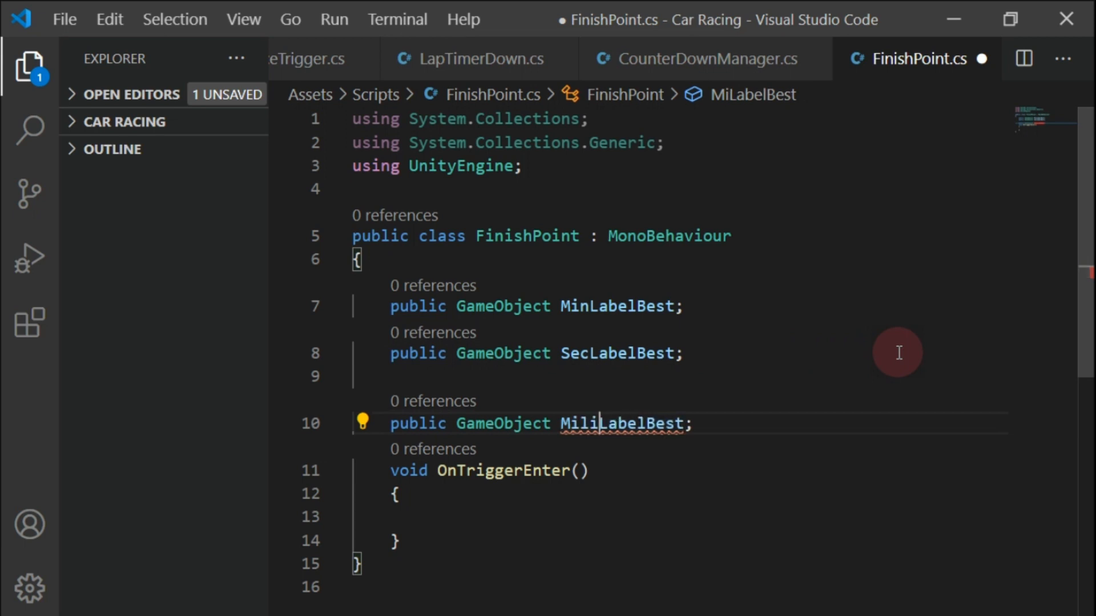
pyautogui.press('Right')
pyautogui.press('Right')
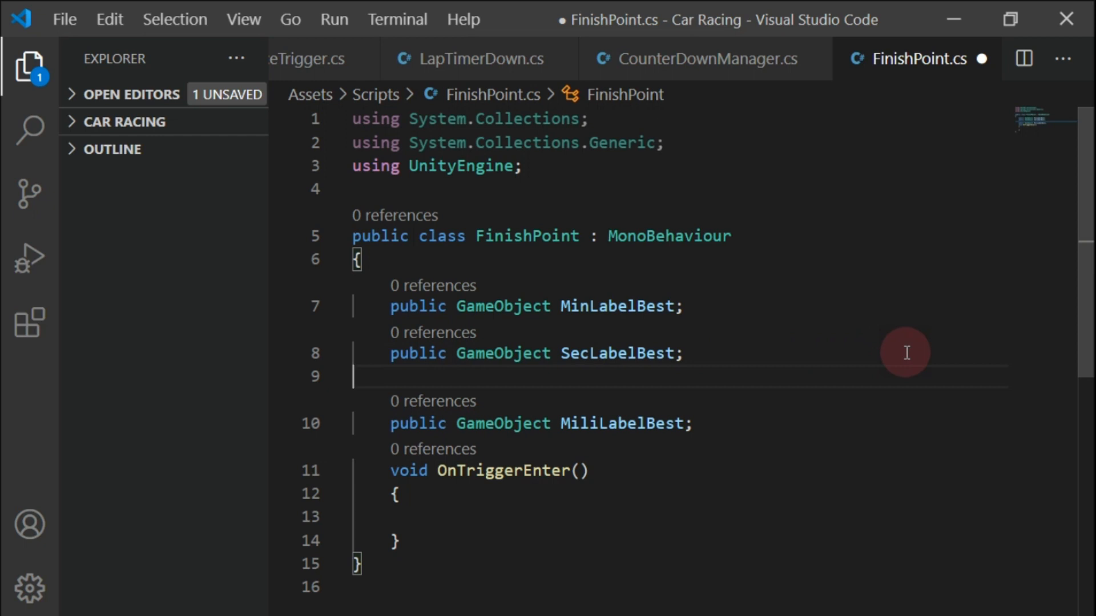
# Add a public GameObject field named FinishPoint below MiliLabelBest, separated from it by a blank line
pyautogui.press('Down')
pyautogui.press('Return')
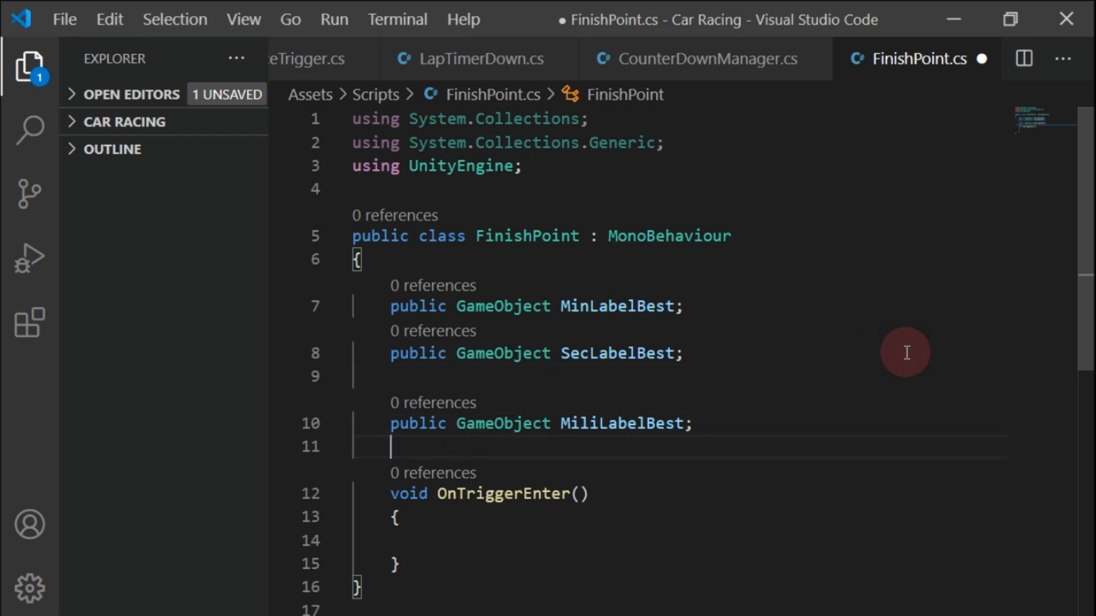
pyautogui.press('Return')
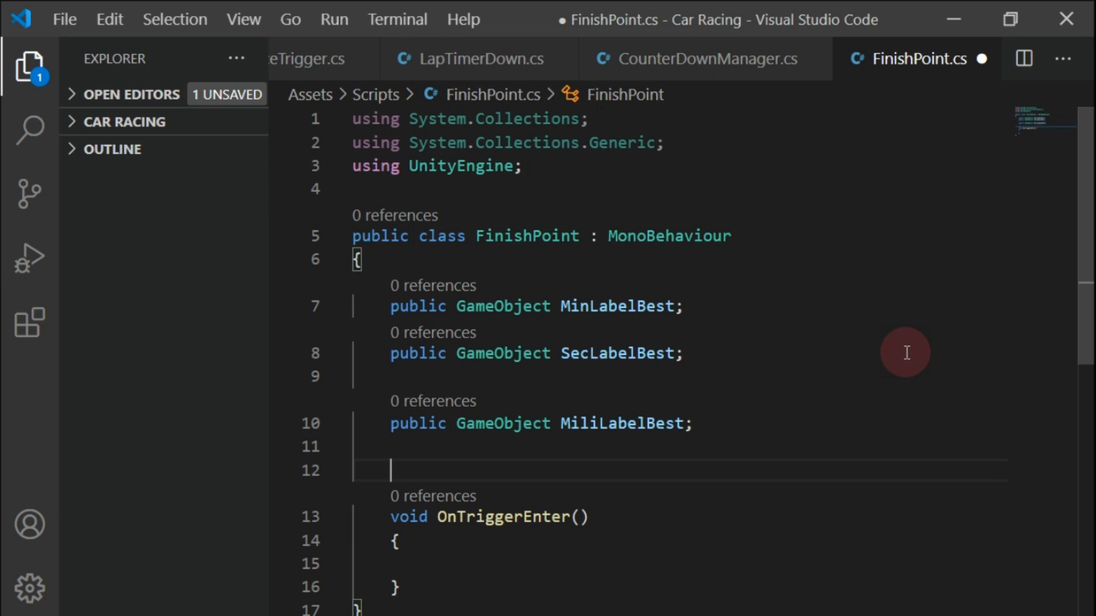
pyautogui.hotkey('ctrl', 'v')
pyautogui.press('Left')
pyautogui.press('BackSpace')
pyautogui.press('BackSpace')
pyautogui.press('BackSpace')
pyautogui.press('BackSpace')
pyautogui.press('BackSpace')
pyautogui.press('BackSpace')
pyautogui.press('BackSpace')
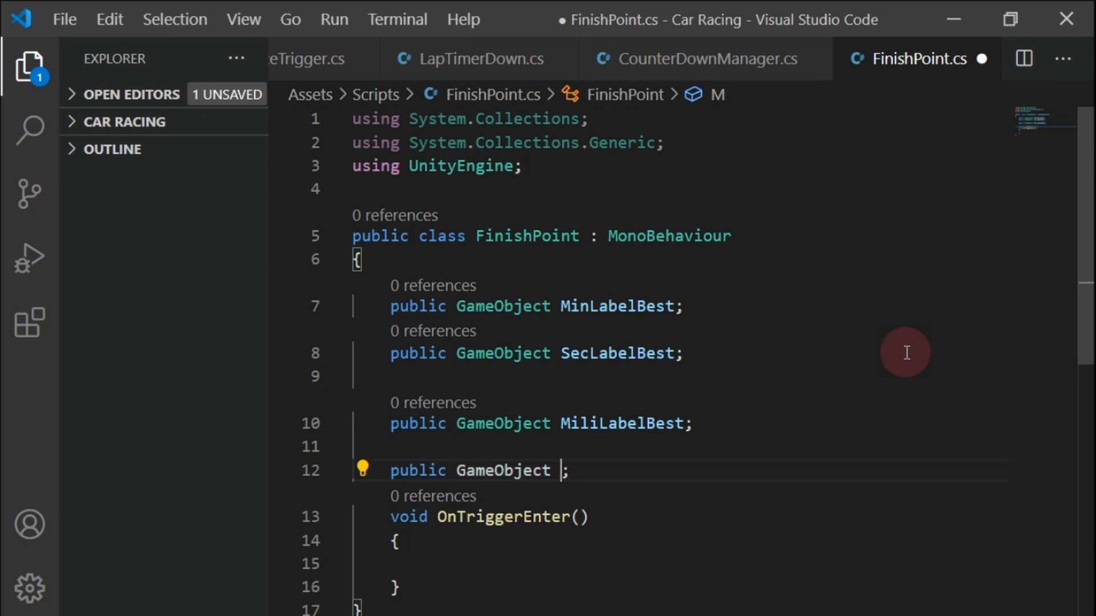
pyautogui.write('Fo')
pyautogui.press('BackSpace')
pyautogui.write('inish')
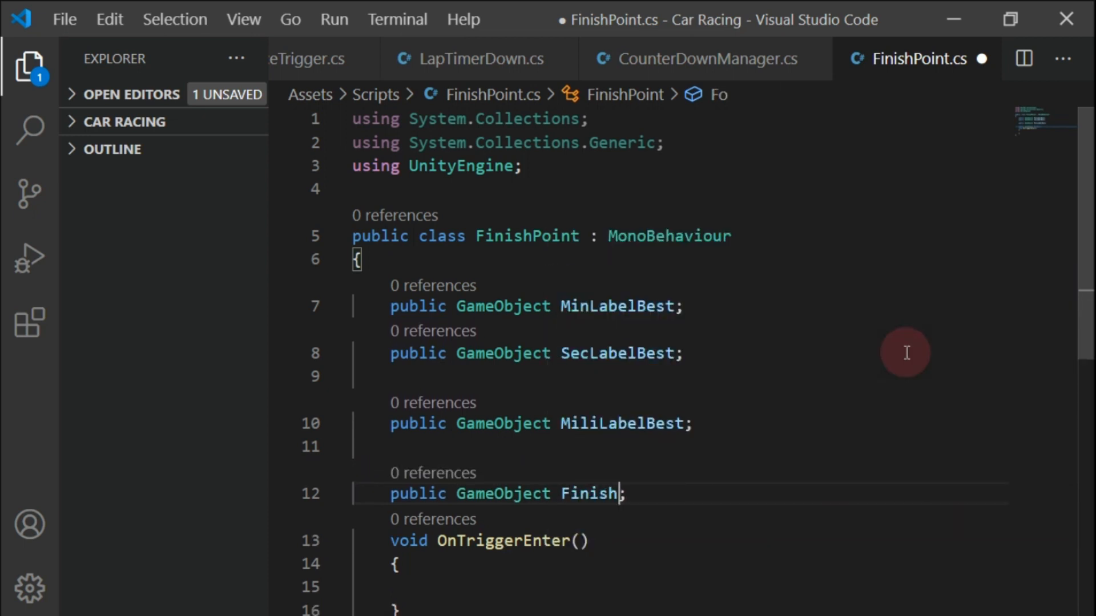
pyautogui.write('P')
pyautogui.write('oint')
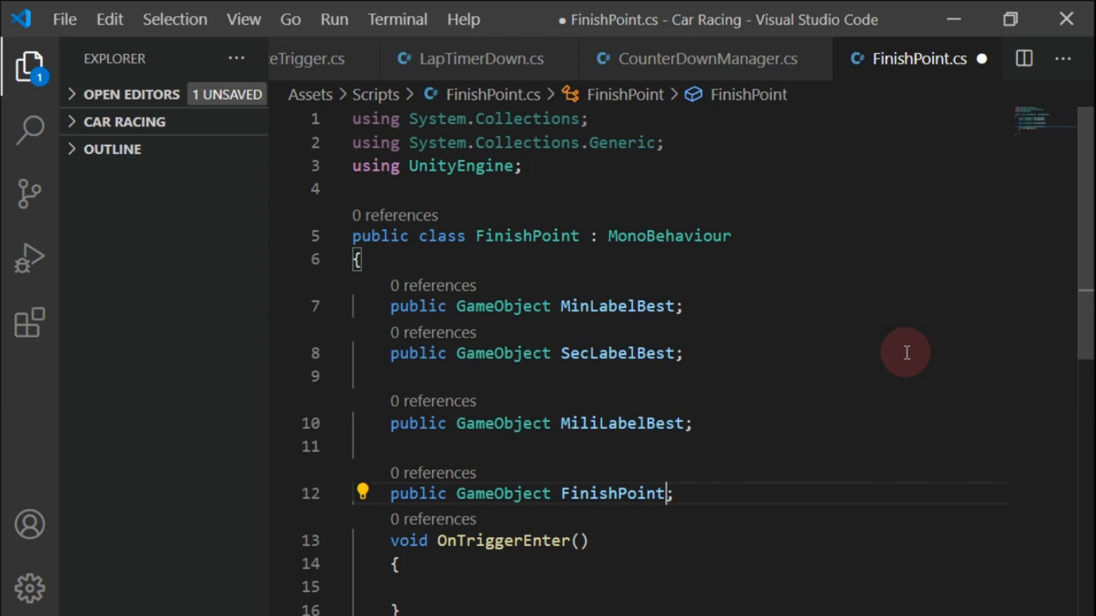
pyautogui.press('End')
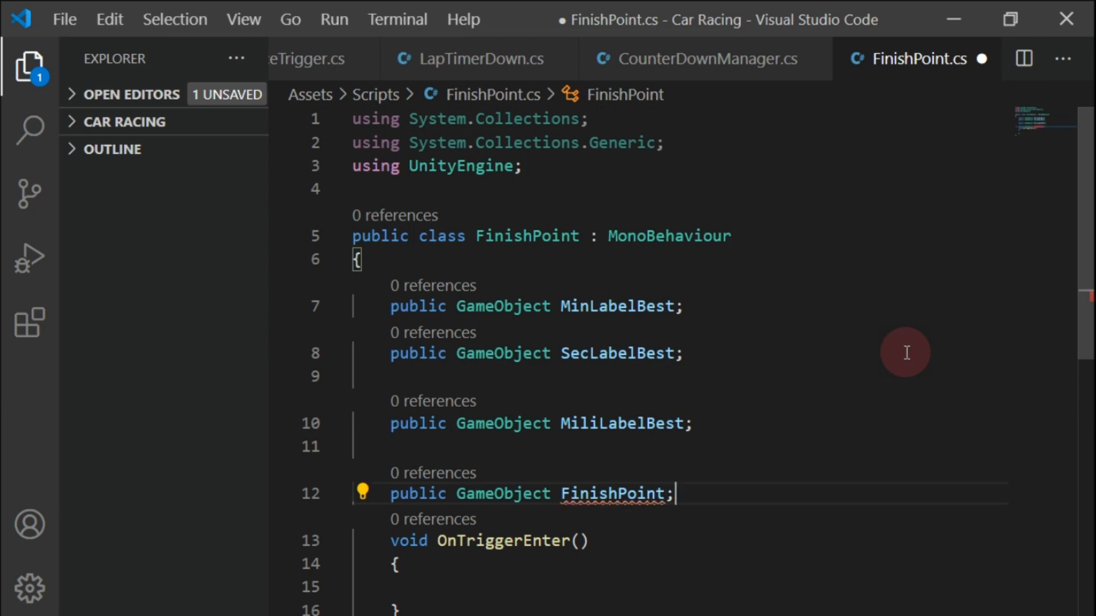
pyautogui.press('Return')
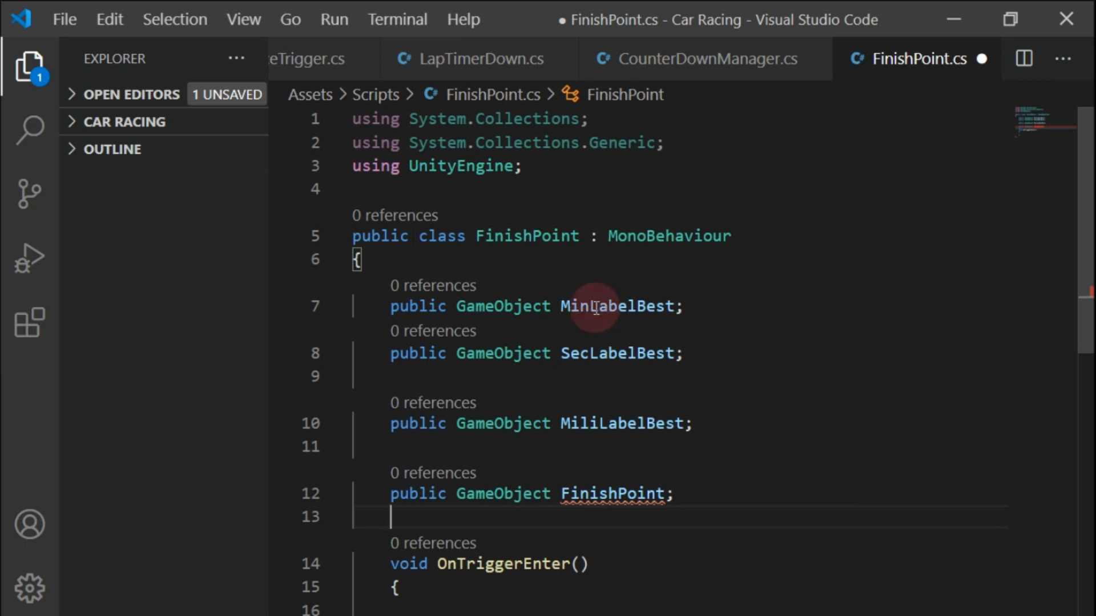
# Rename the FinishPoint field to FPoint
pyautogui.moveTo(624, 494)
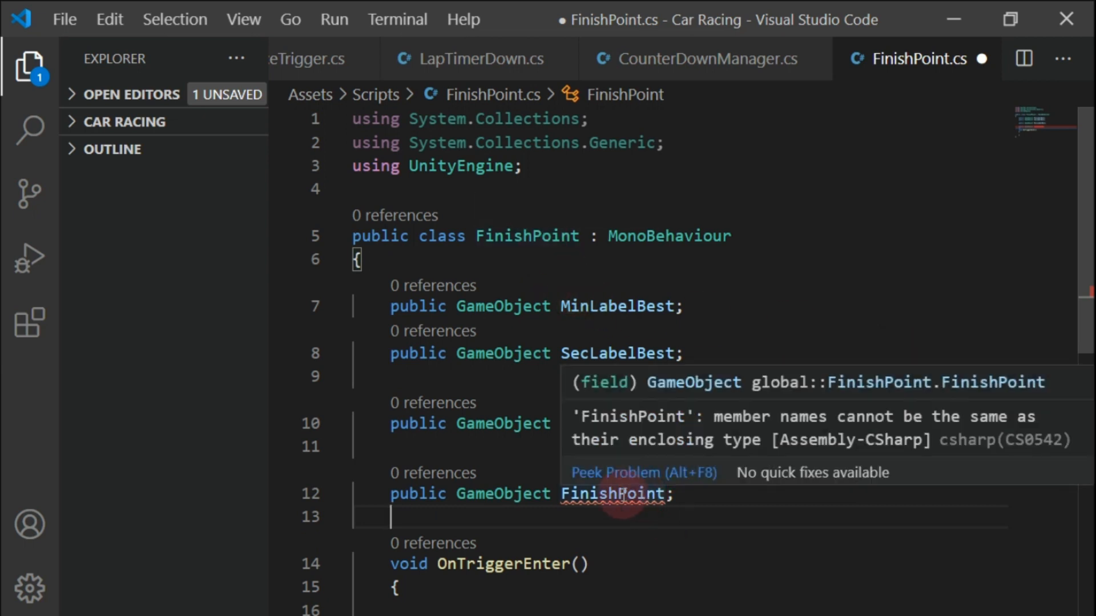
pyautogui.click(653, 497)
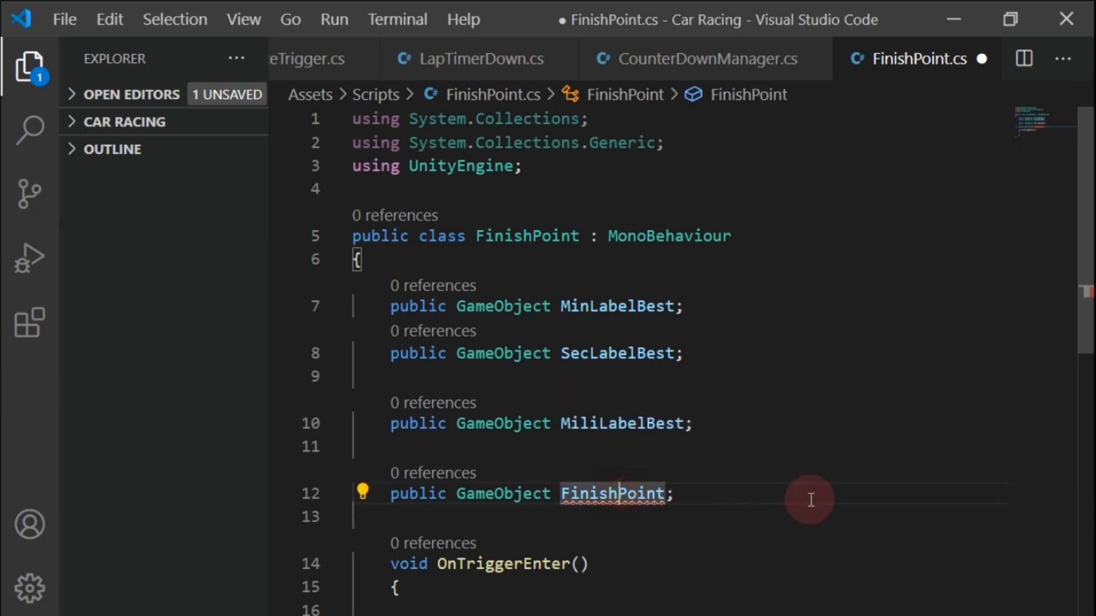
pyautogui.write('ing')
pyautogui.press('BackSpace')
pyautogui.press('BackSpace')
pyautogui.press('BackSpace')
pyautogui.press('BackSpace')
pyautogui.press('BackSpace')
pyautogui.press('BackSpace')
pyautogui.press('BackSpace')
pyautogui.press('BackSpace')
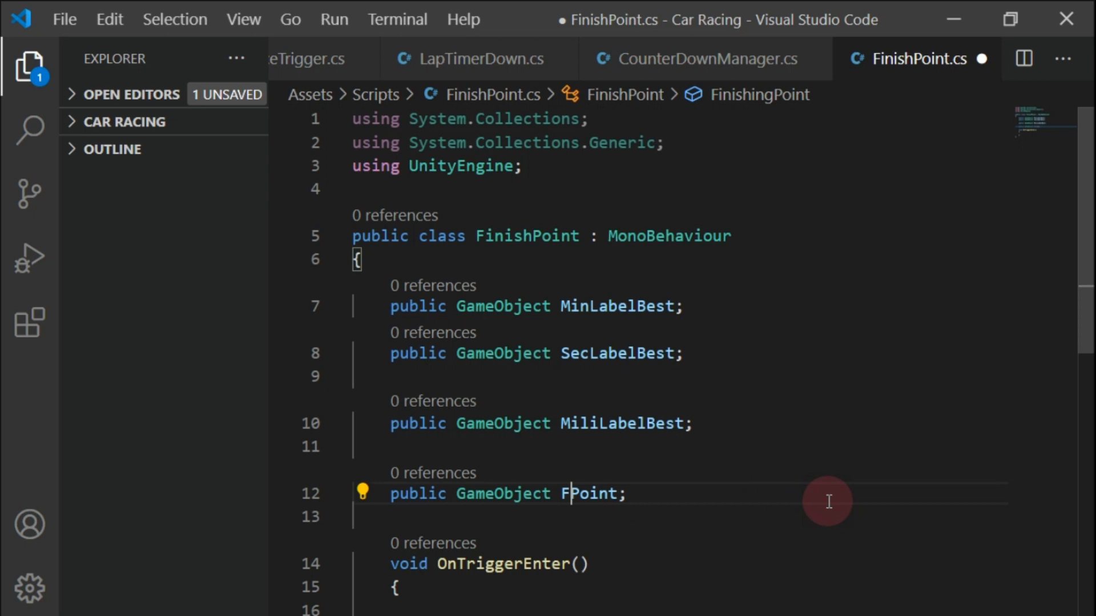
# Add a public GameObject field named HalfPoint directly below the FPoint declaration
pyautogui.press('Right')
pyautogui.press('Right')
pyautogui.press('End')
pyautogui.press('Return')
pyautogui.hotkey('ctrl', 'v')
pyautogui.press('Left')
pyautogui.press('BackSpace')
pyautogui.press('BackSpace')
pyautogui.press('BackSpace')
pyautogui.press('BackSpace')
pyautogui.press('BackSpace')
pyautogui.press('BackSpace')
pyautogui.press('BackSpace')
pyautogui.press('BackSpace')
pyautogui.press('BackSpace')
pyautogui.press('BackSpace')
pyautogui.press('BackSpace')
pyautogui.press('BackSpace')
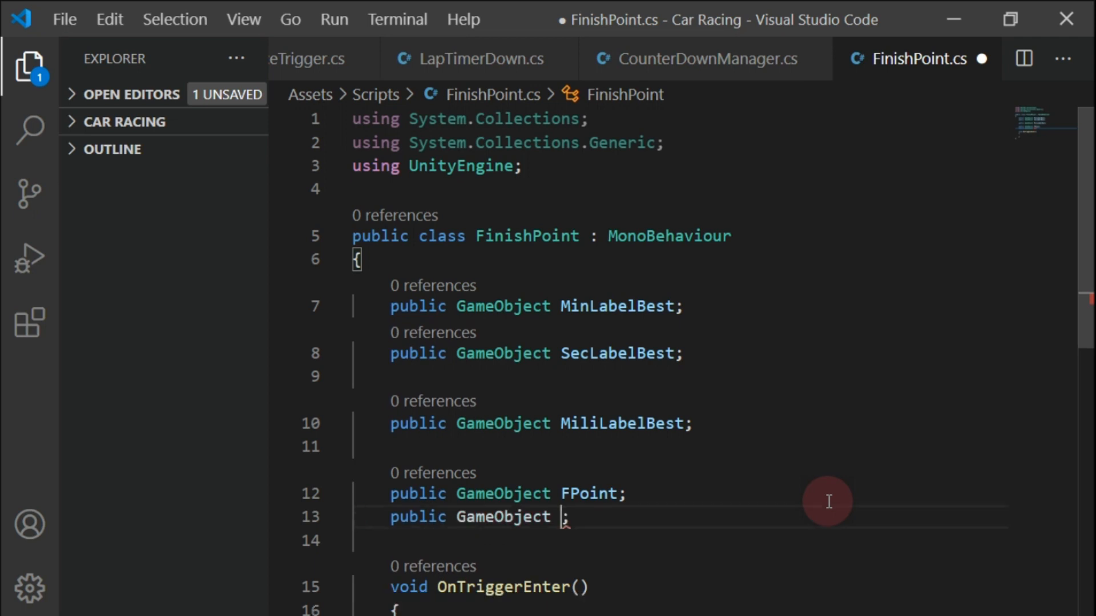
pyautogui.write('Half')
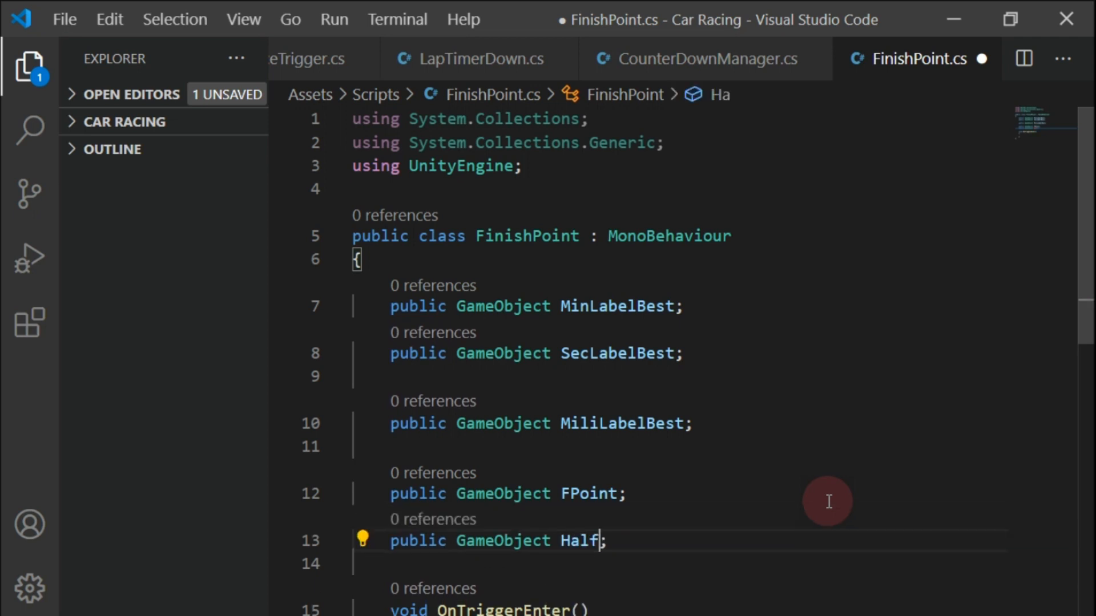
pyautogui.write('Point')
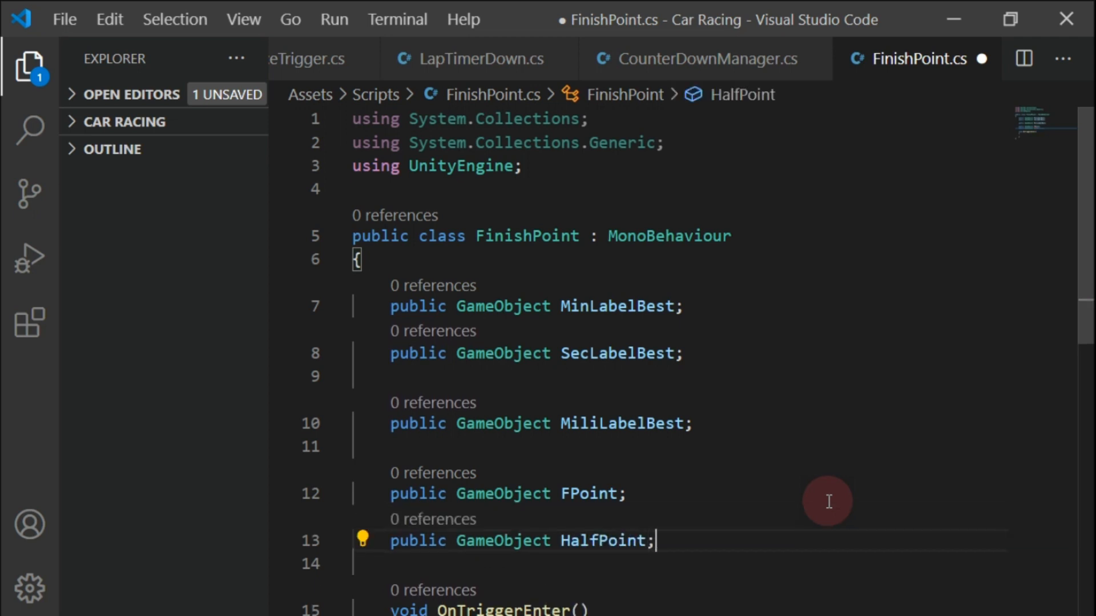
pyautogui.press('Down')
pyautogui.scroll(-2, 631, 451)
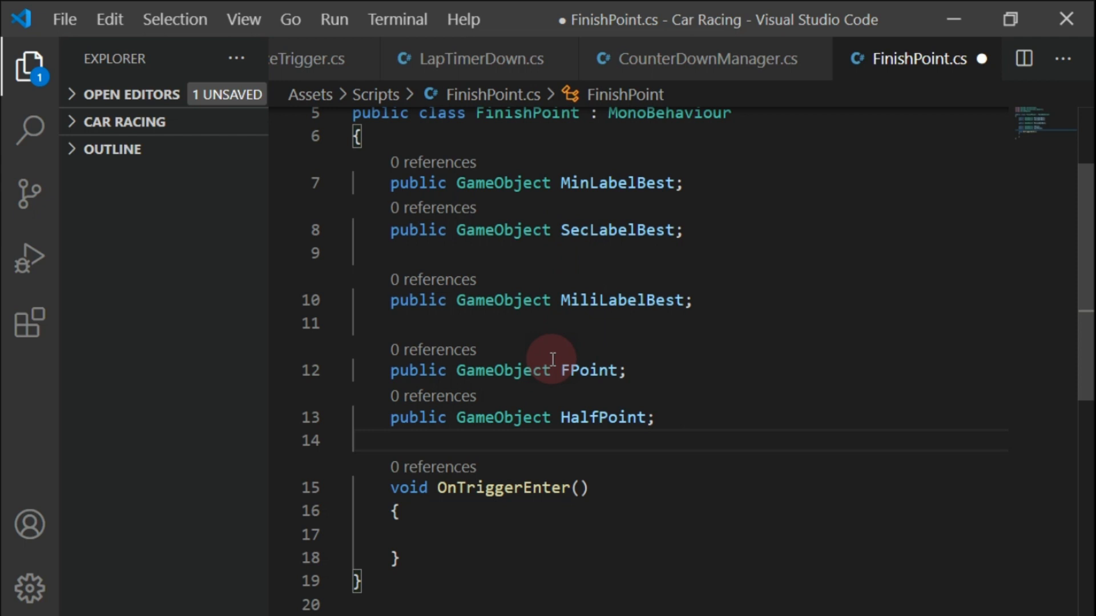
# Switch to the LapTimerDown script and make its public int min field static
pyautogui.click(519, 536)
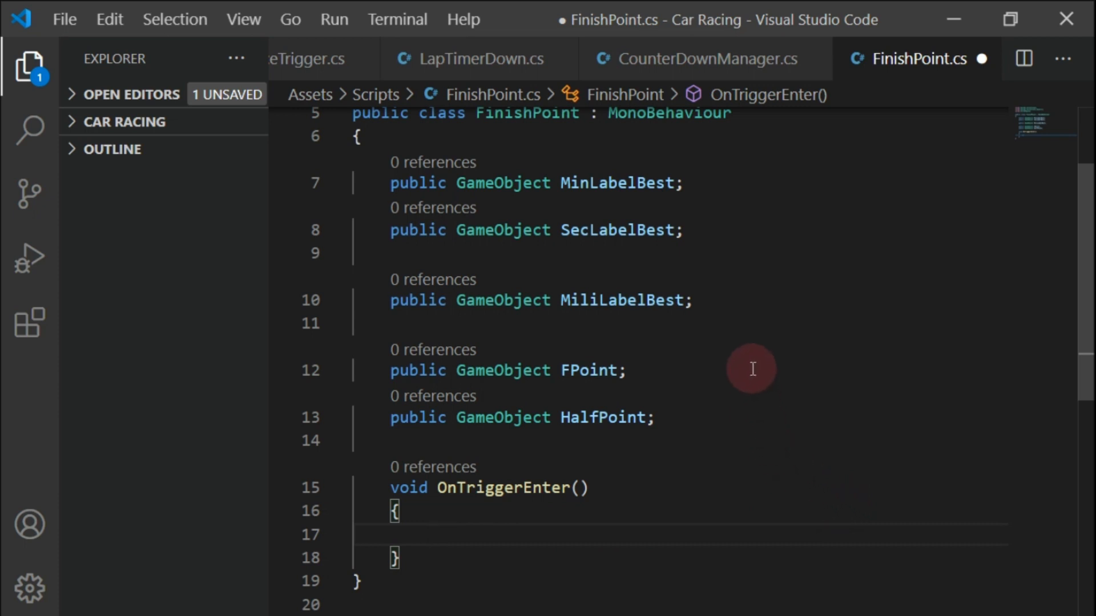
pyautogui.click(482, 58)
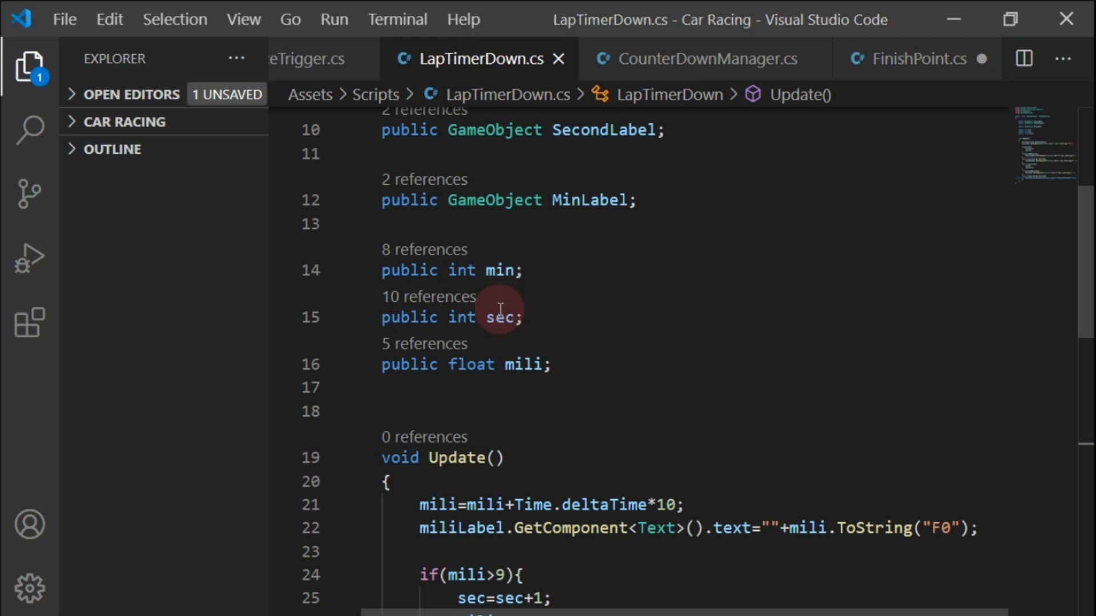
pyautogui.click(875, 73)
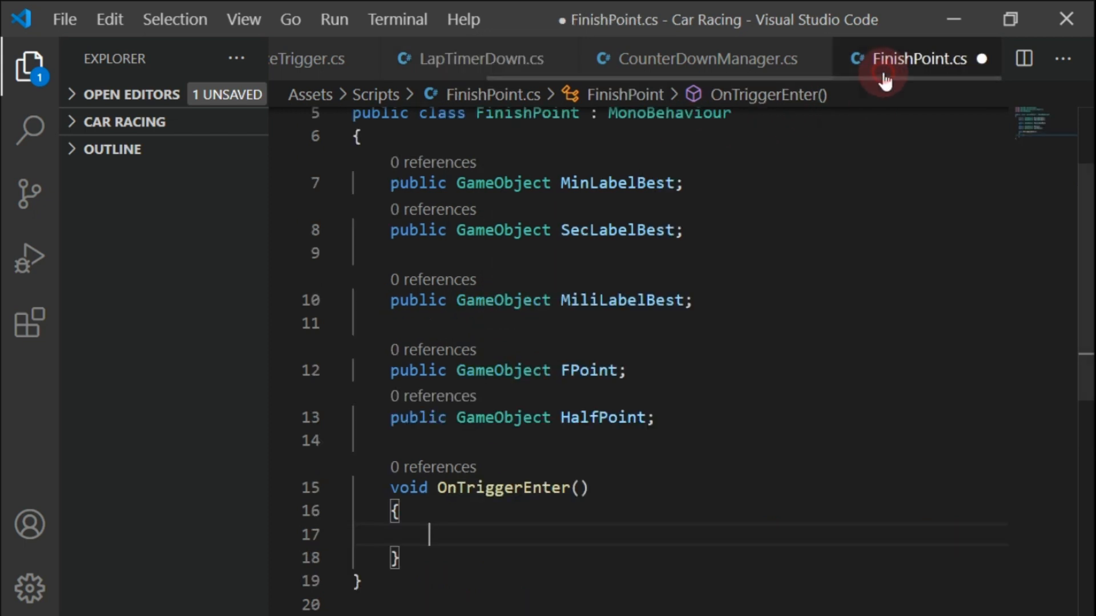
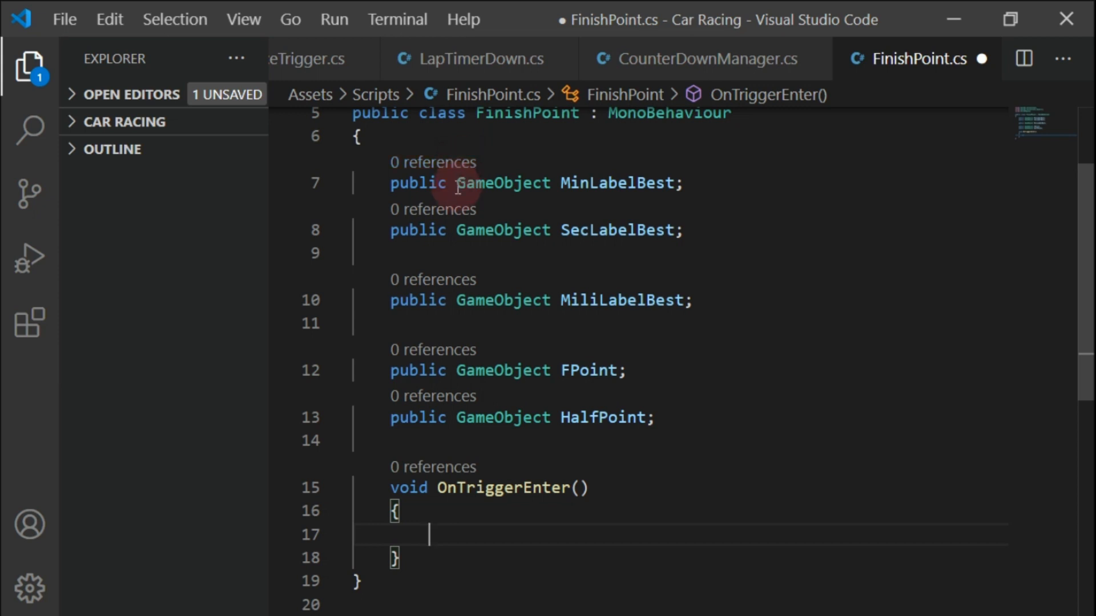
pyautogui.click(472, 66)
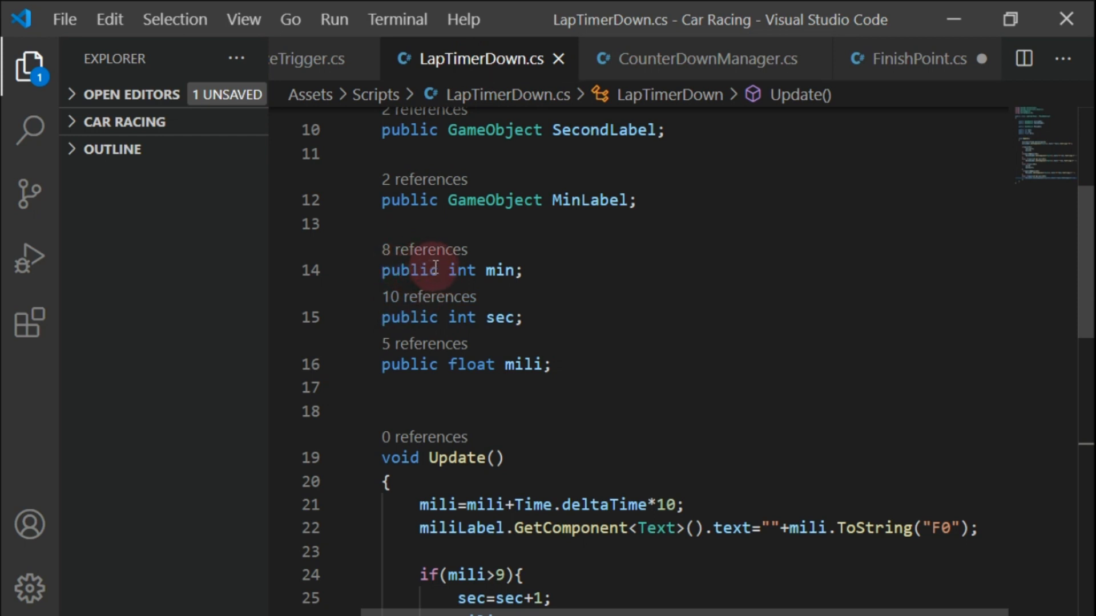
pyautogui.click(428, 269)
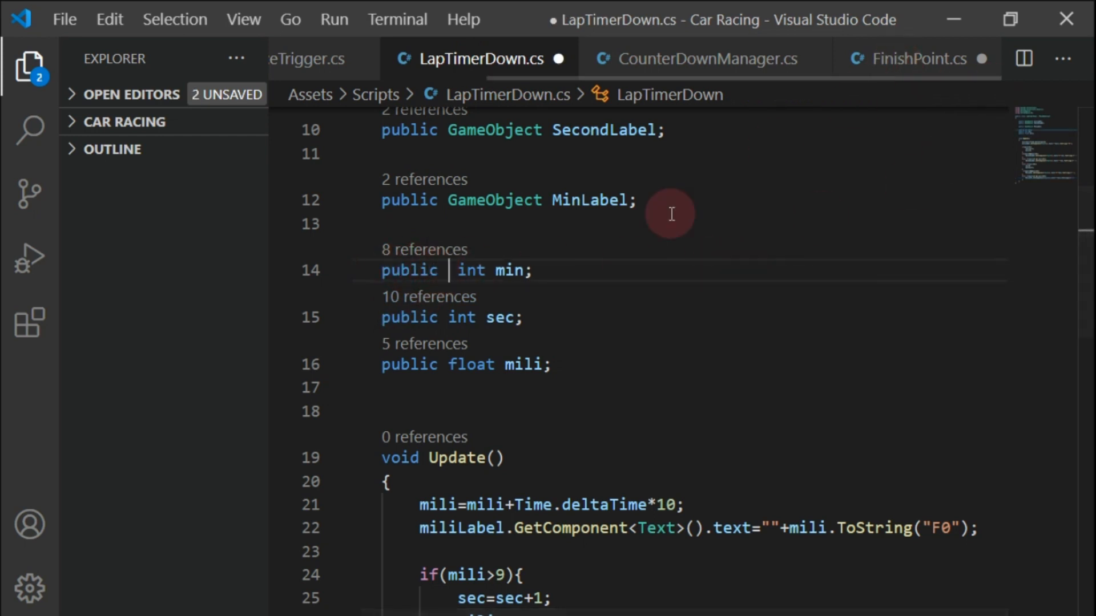
pyautogui.write('stat')
pyautogui.press('Tab')
# Make the public int sec field static in the LapTimerDown script
pyautogui.press('Down')
pyautogui.press('Left')
pyautogui.press('Left')
pyautogui.press('Left')
pyautogui.press('Left')
pyautogui.press('Left')
pyautogui.press('Left')
pyautogui.press('Left')
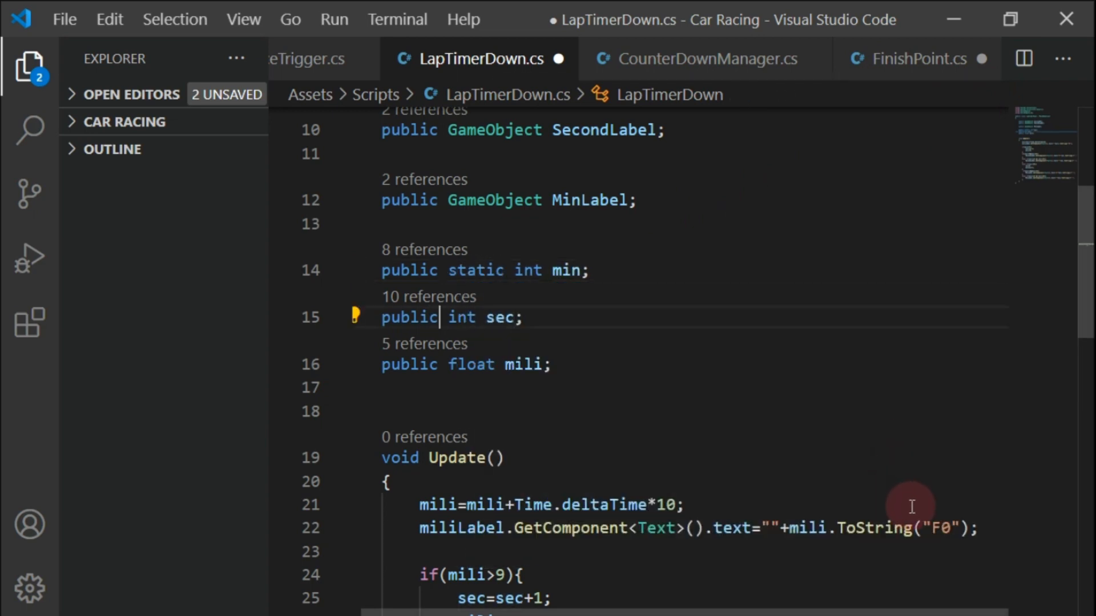
pyautogui.write('static')
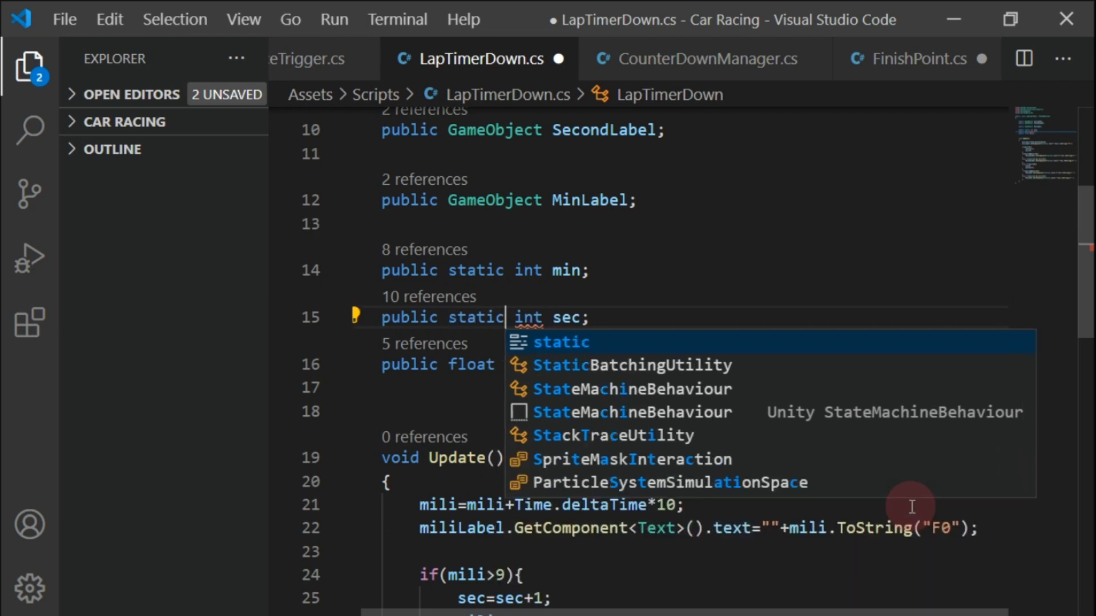
pyautogui.press('Escape')
# Make the public float mili field static in the LapTimerDown script
pyautogui.press('Down')
pyautogui.press('Left')
pyautogui.press('Left')
pyautogui.press('Left')
pyautogui.press('Left')
pyautogui.press('Left')
pyautogui.press('Left')
pyautogui.press('Left')
pyautogui.press('Left')
pyautogui.press('Left')
pyautogui.press('Left')
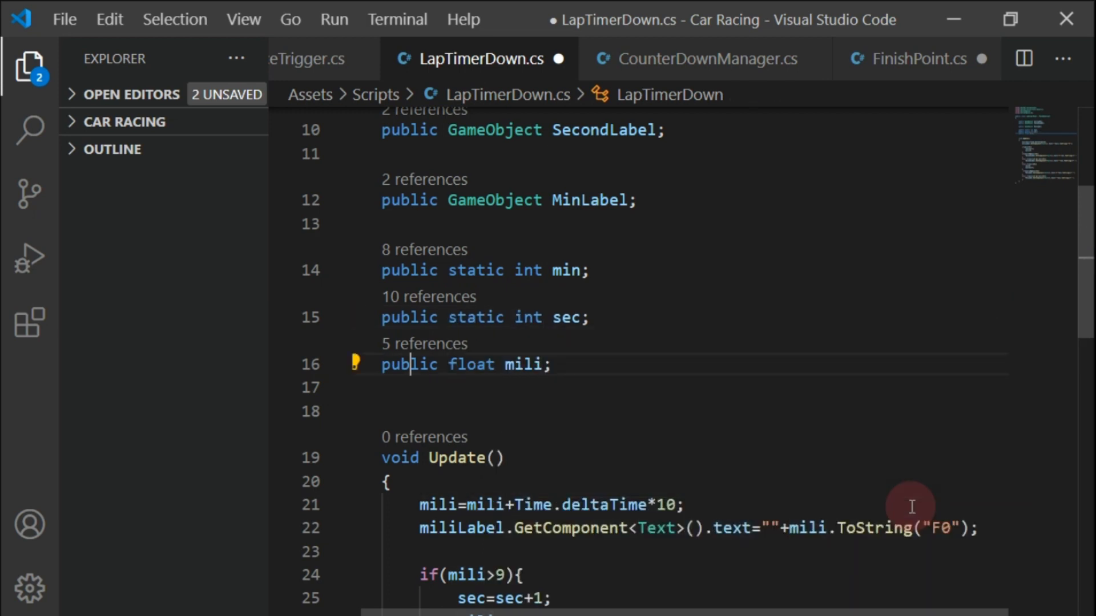
pyautogui.write('static')
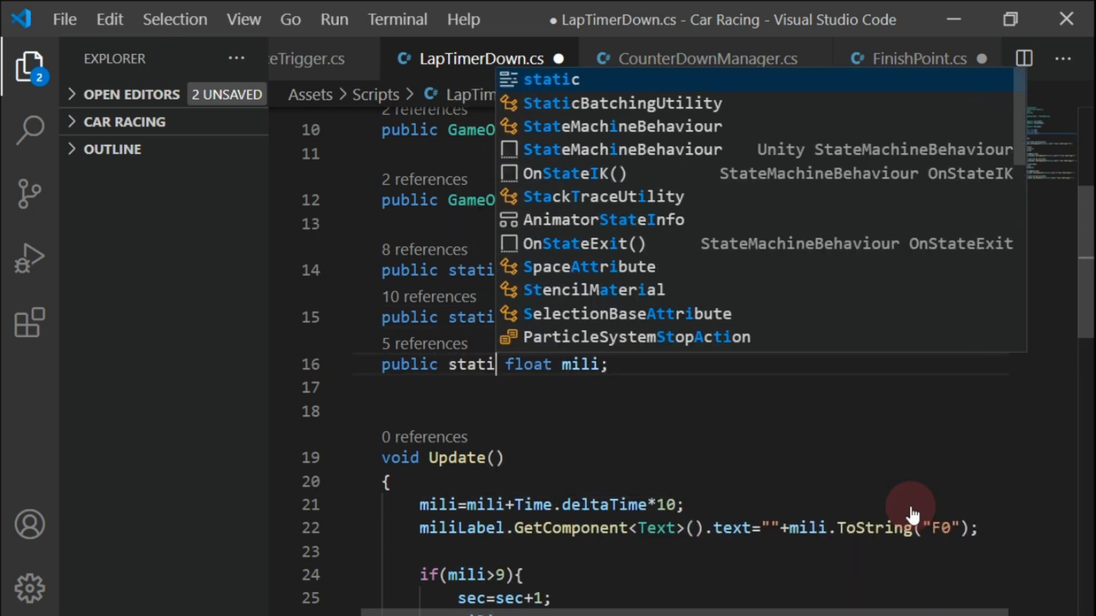
# Save the LapTimerDown script with mili declared static and return to the OnTriggerEnter method in FinishPoint
pyautogui.press('Right')
pyautogui.hotkey('ctrl', 's')
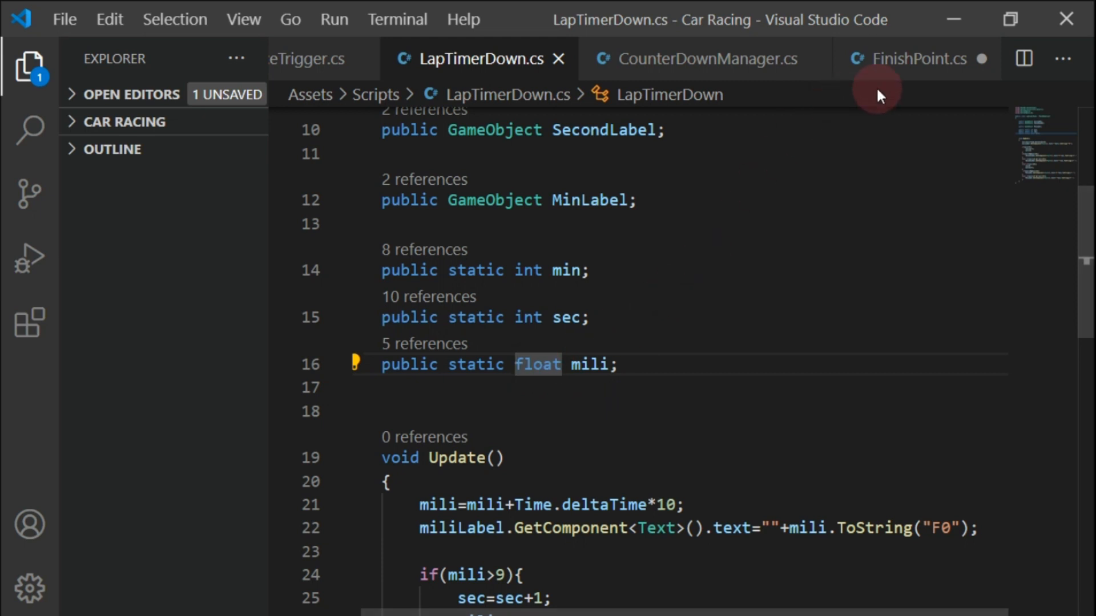
pyautogui.click(894, 65)
pyautogui.scroll(-3, 565, 443)
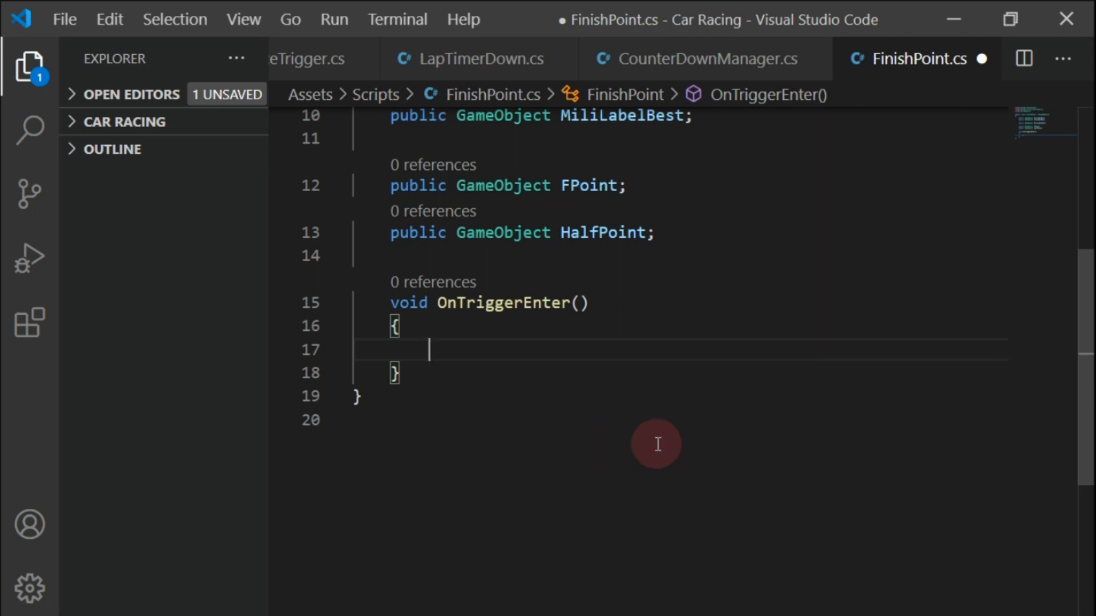
# Copy the miliLabel text assignment from LapTimerDown's Update method into OnTriggerEnter in the FinishPoint script
pyautogui.click(481, 59)
pyautogui.scroll(-4, 666, 411)
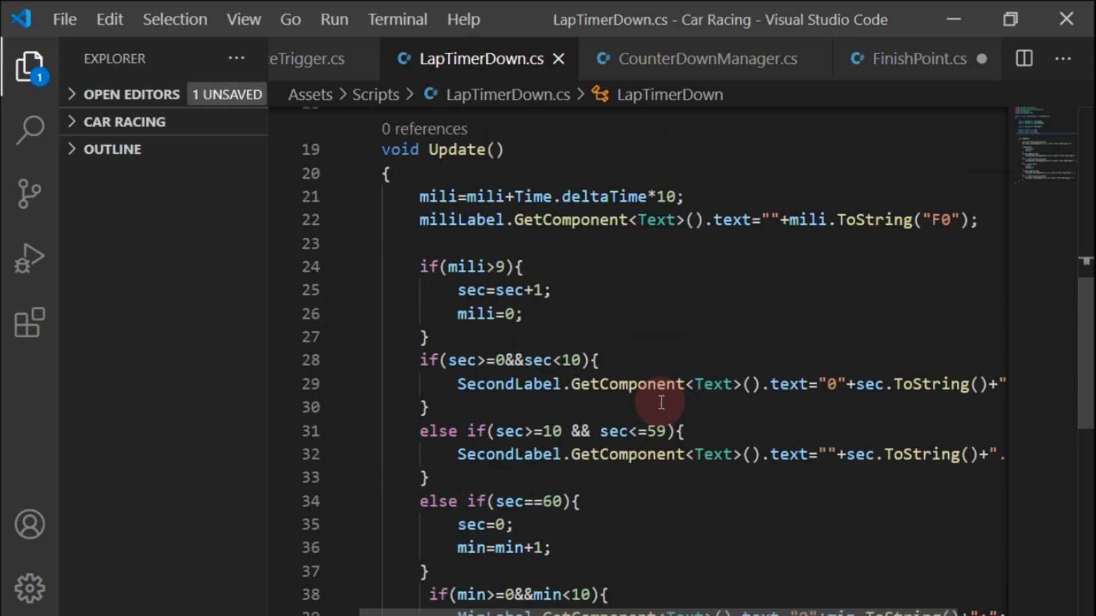
pyautogui.scroll(1, 660, 402)
pyautogui.moveTo(419, 282); pyautogui.dragTo(985, 285)
pyautogui.hotkey('ctrl', 'c')
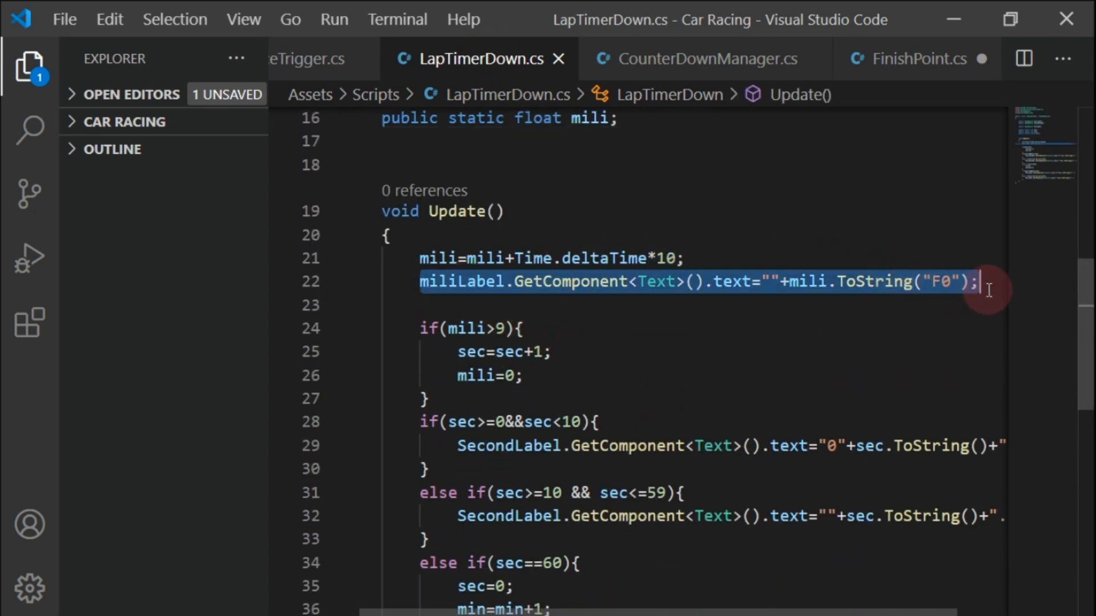
pyautogui.click(899, 77)
pyautogui.hotkey('ctrl', 'v')
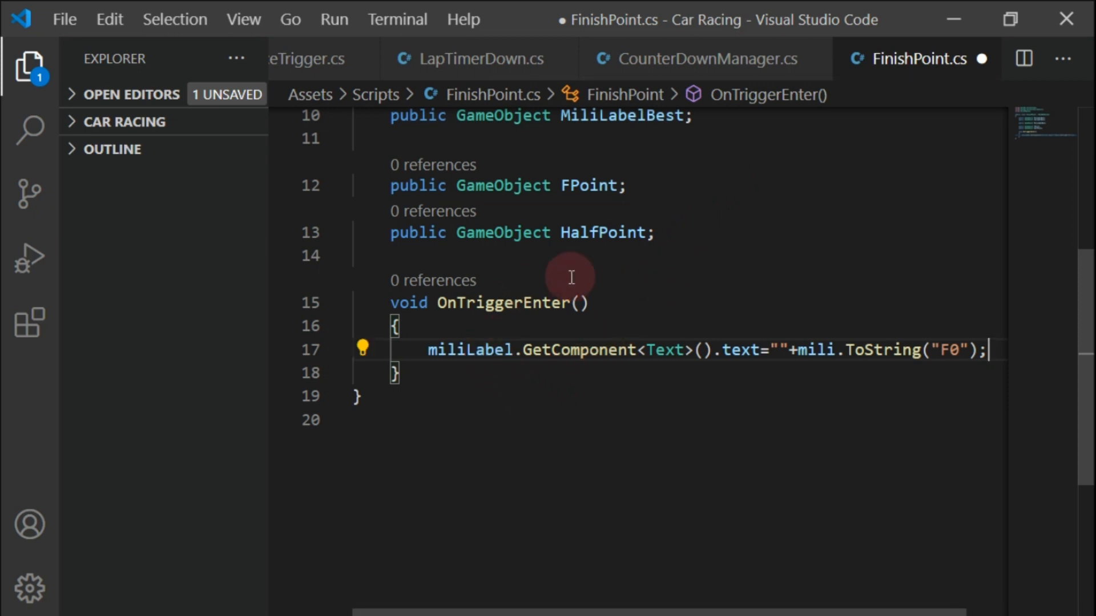
# Replace miliLabel with MiliLabelBest in the pasted text assignment inside OnTriggerEnter
pyautogui.doubleClick(622, 116)
pyautogui.hotkey('ctrl', 'c')
pyautogui.doubleClick(468, 353)
pyautogui.hotkey('ctrl', 'v')
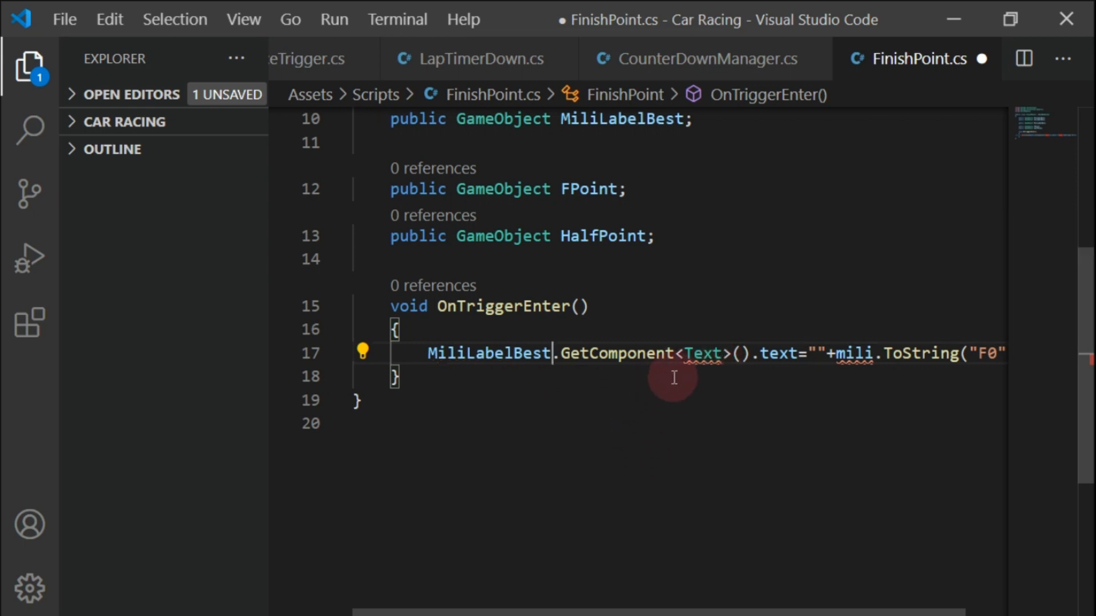
# Add a using UnityEngine.UI; directive directly below using UnityEngine; in the FinishPoint script
pyautogui.scroll(1, 690, 433)
pyautogui.scroll(2, 628, 286)
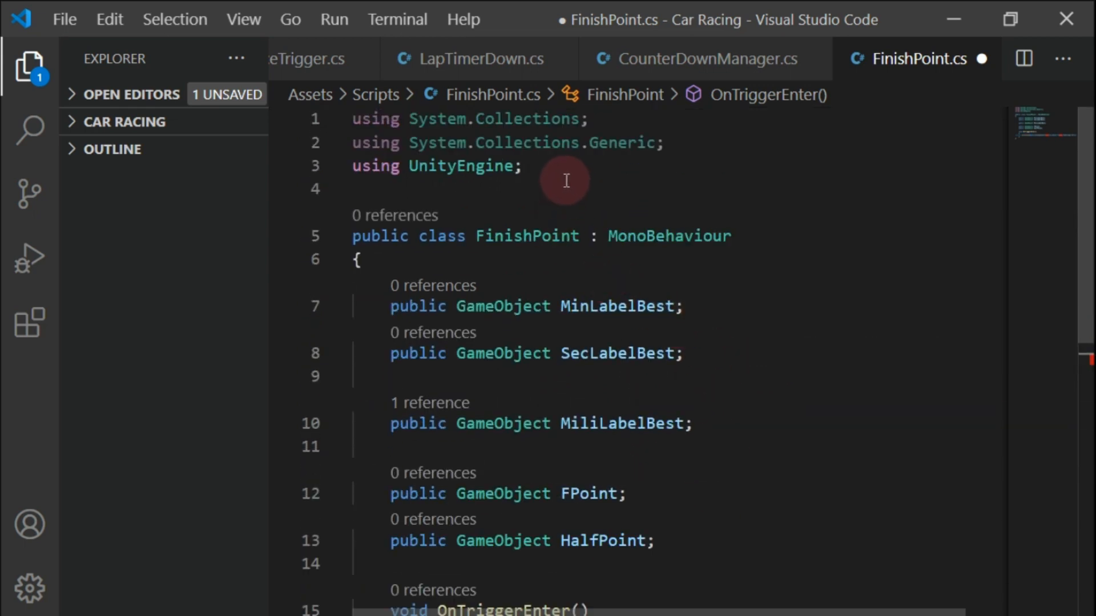
pyautogui.moveTo(560, 169); pyautogui.dragTo(362, 165)
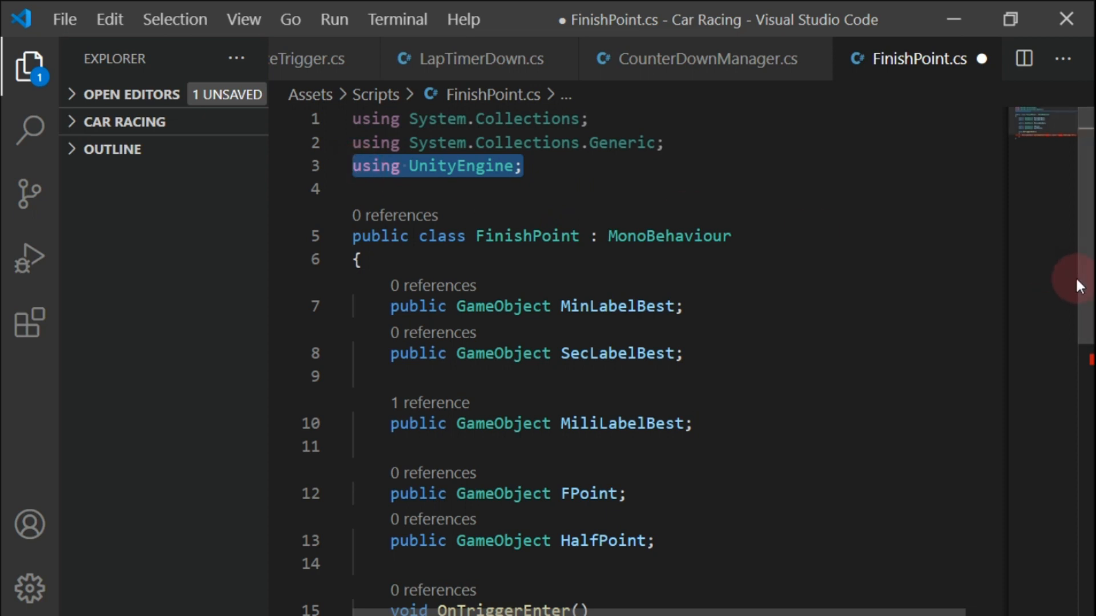
pyautogui.press('End')
pyautogui.press('Return')
pyautogui.hotkey('ctrl', 'v')
pyautogui.press('Left')
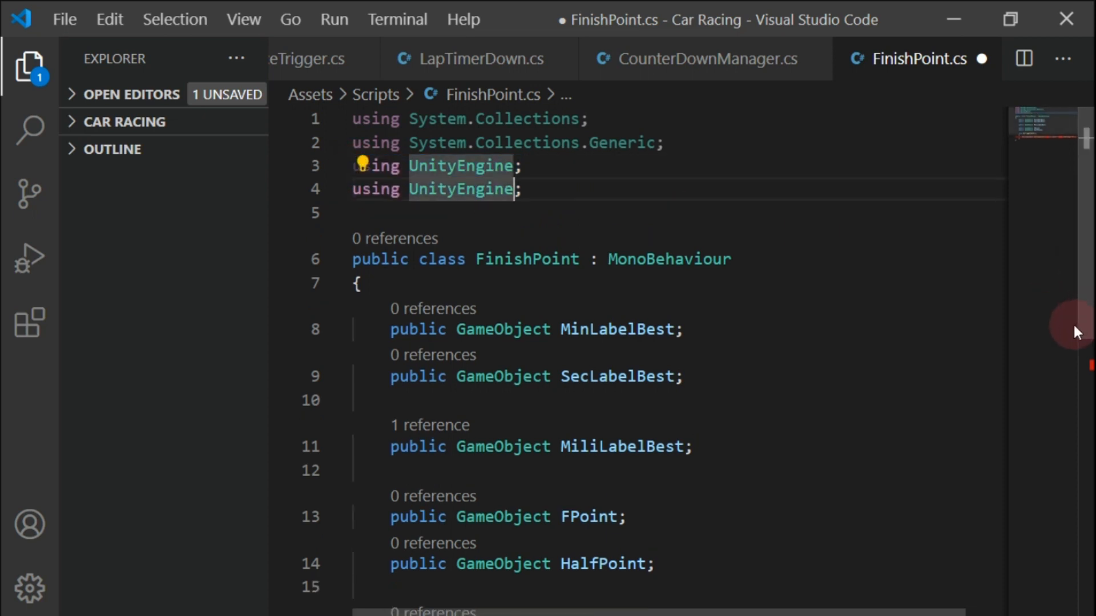
pyautogui.write('.')
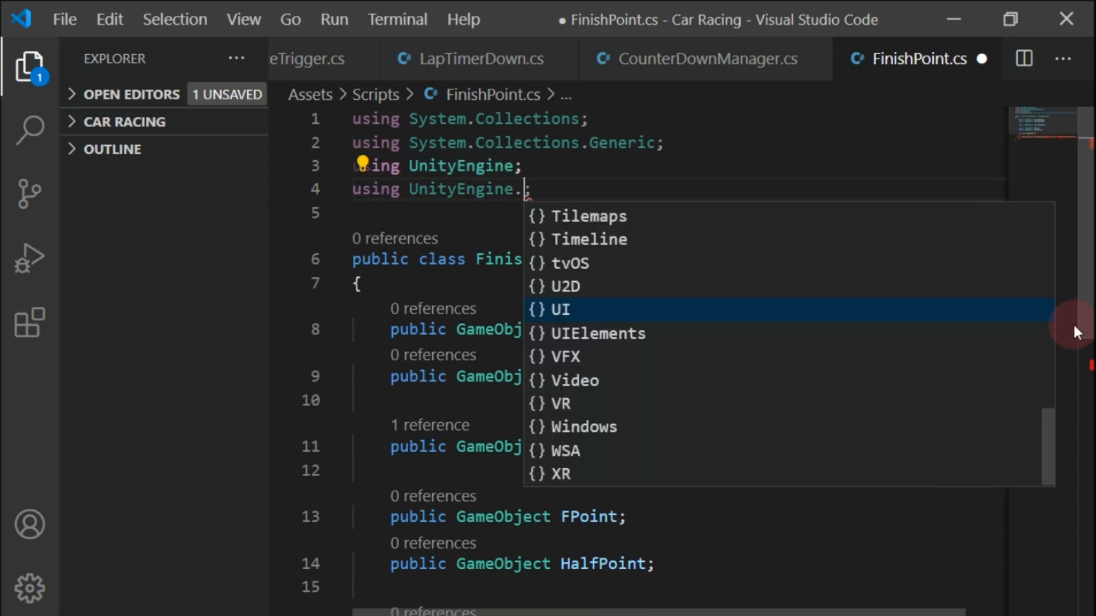
pyautogui.press('Return')
# Qualify mili in the MiliLabelBest text assignment as LapTimerDown.mili
pyautogui.scroll(-5, 817, 301)
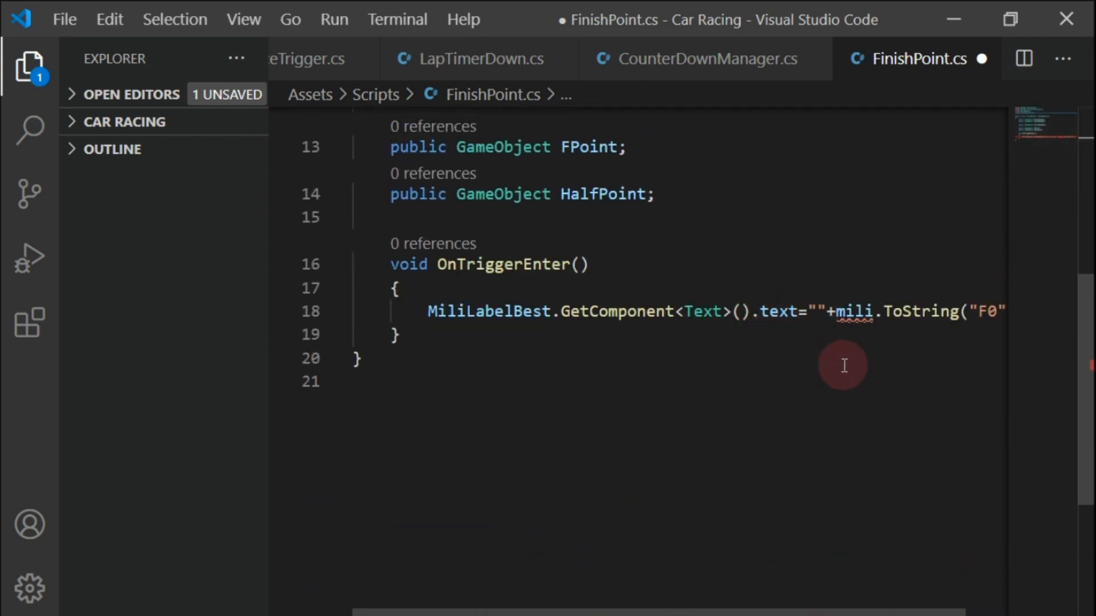
pyautogui.doubleClick(855, 313)
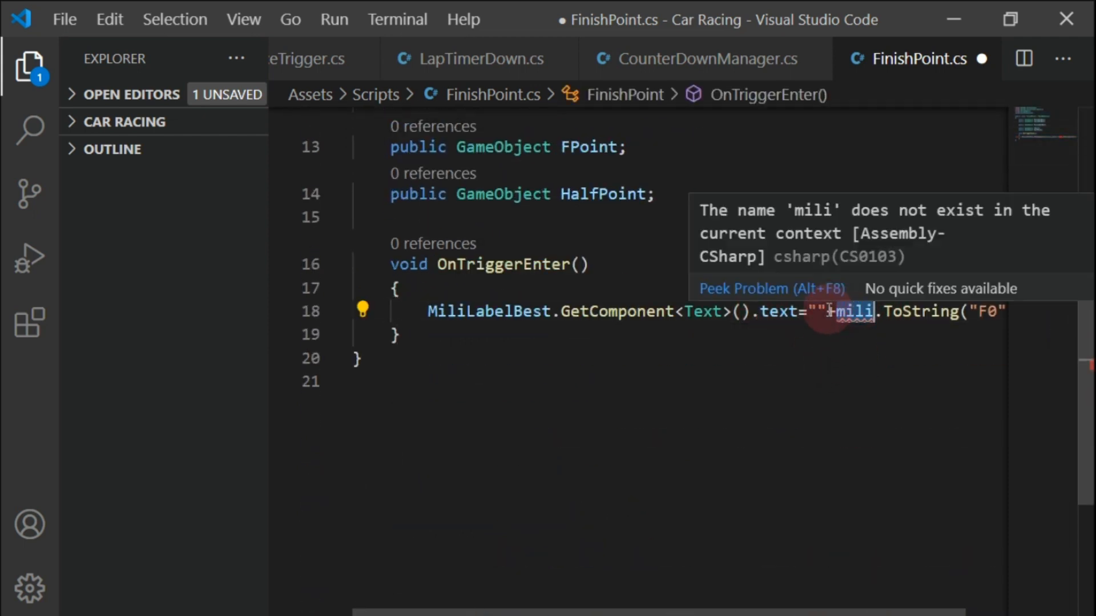
pyautogui.moveTo(854, 317)
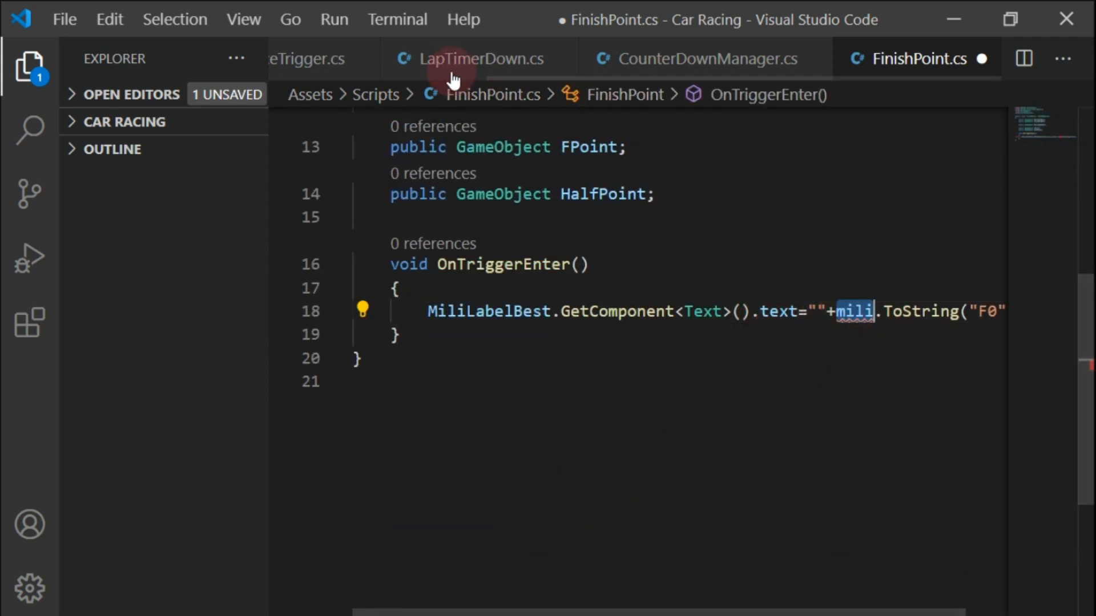
pyautogui.click(452, 57)
pyautogui.scroll(1, 484, 293)
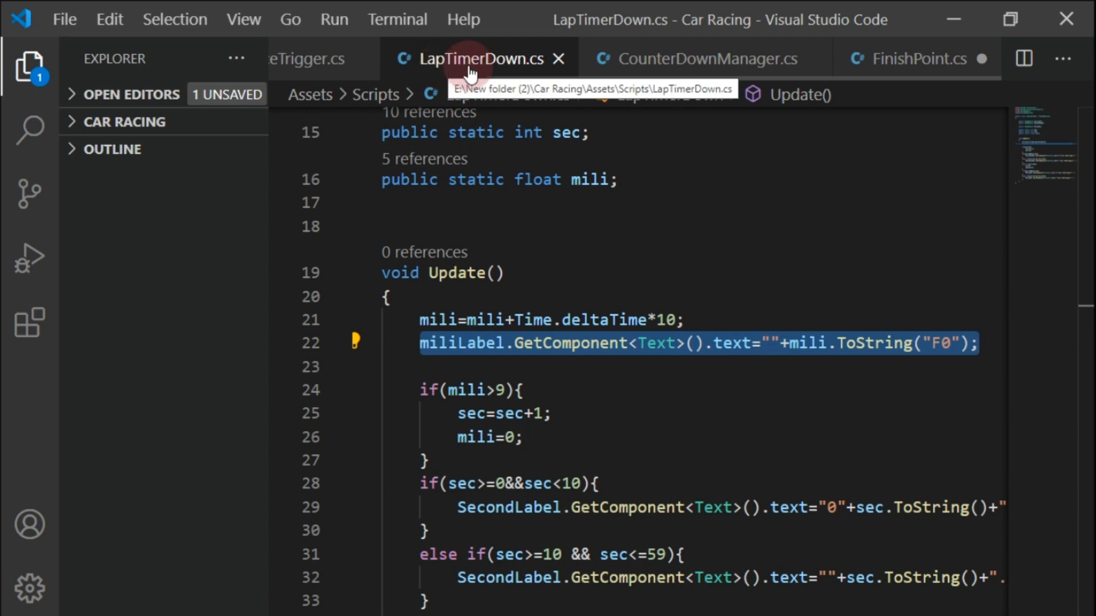
pyautogui.click(875, 67)
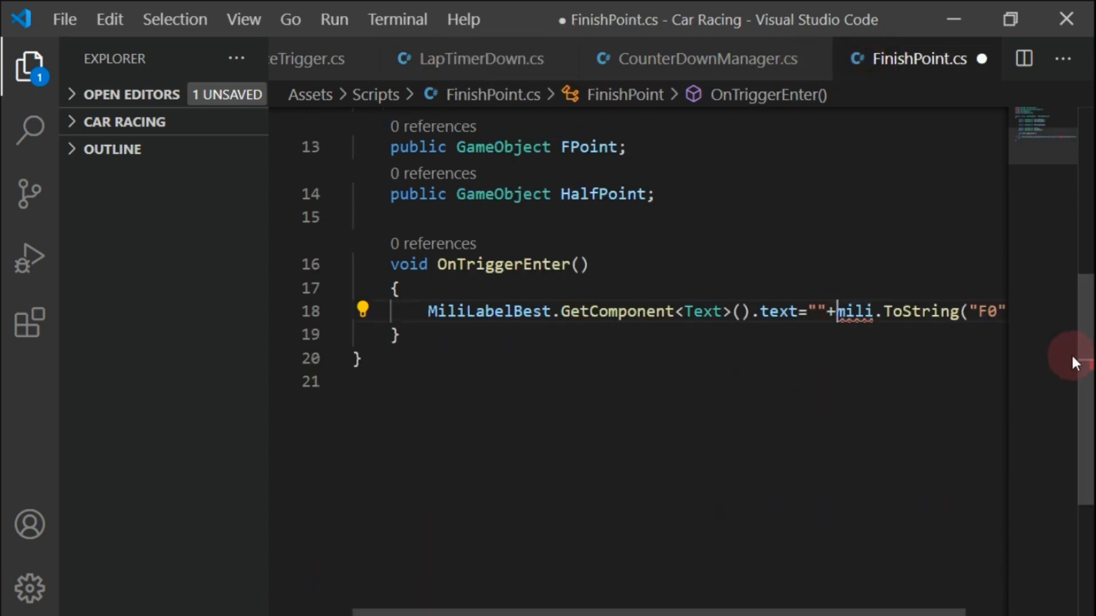
pyautogui.write('LapT')
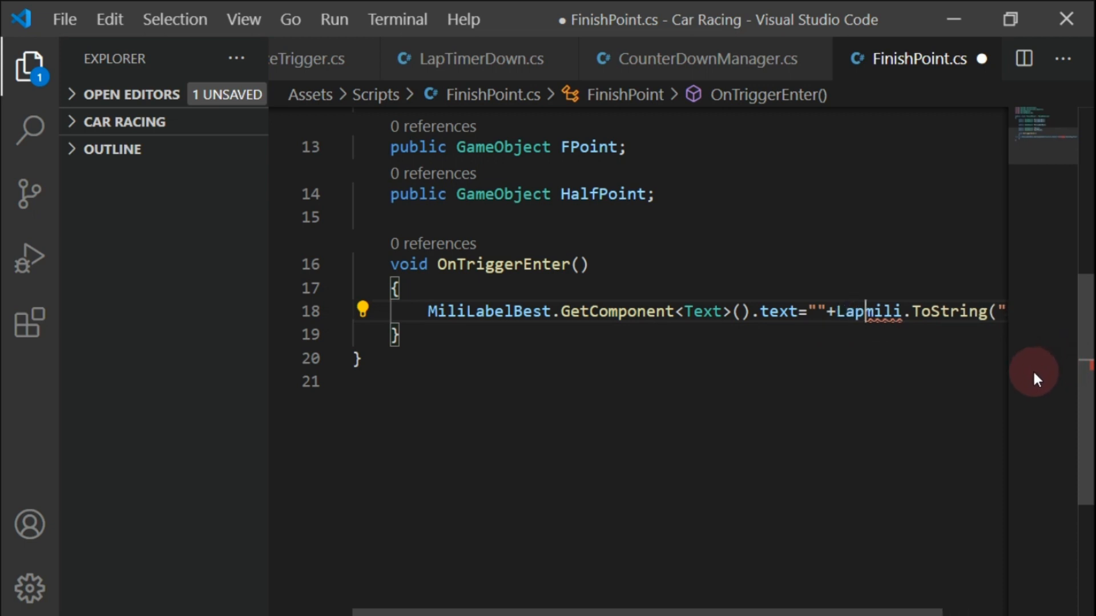
pyautogui.write('imerDown')
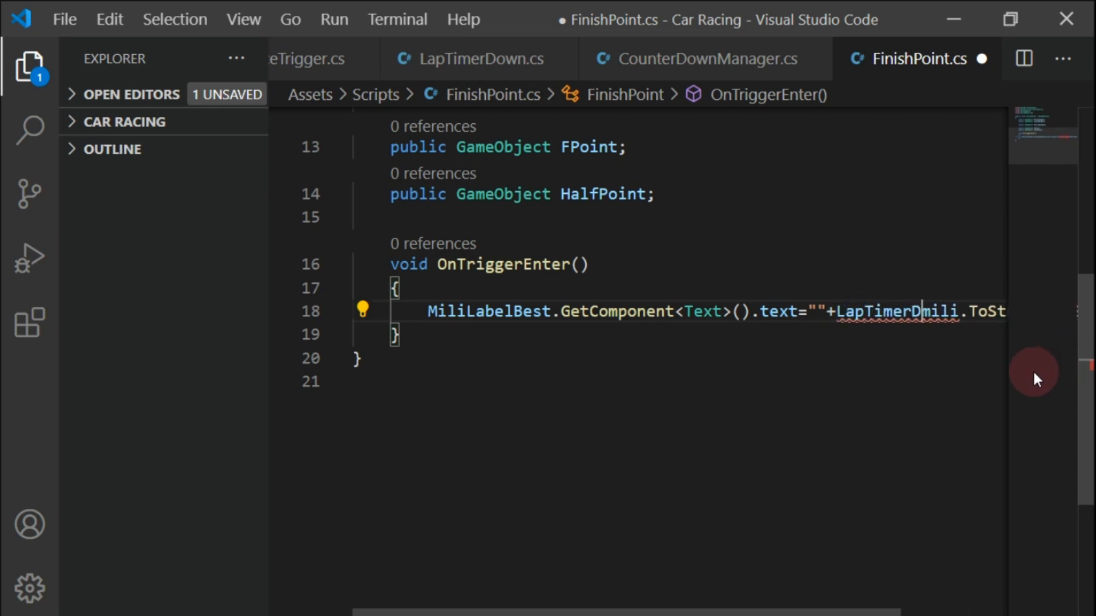
pyautogui.write('.')
pyautogui.press('Right')
pyautogui.click(964, 287)
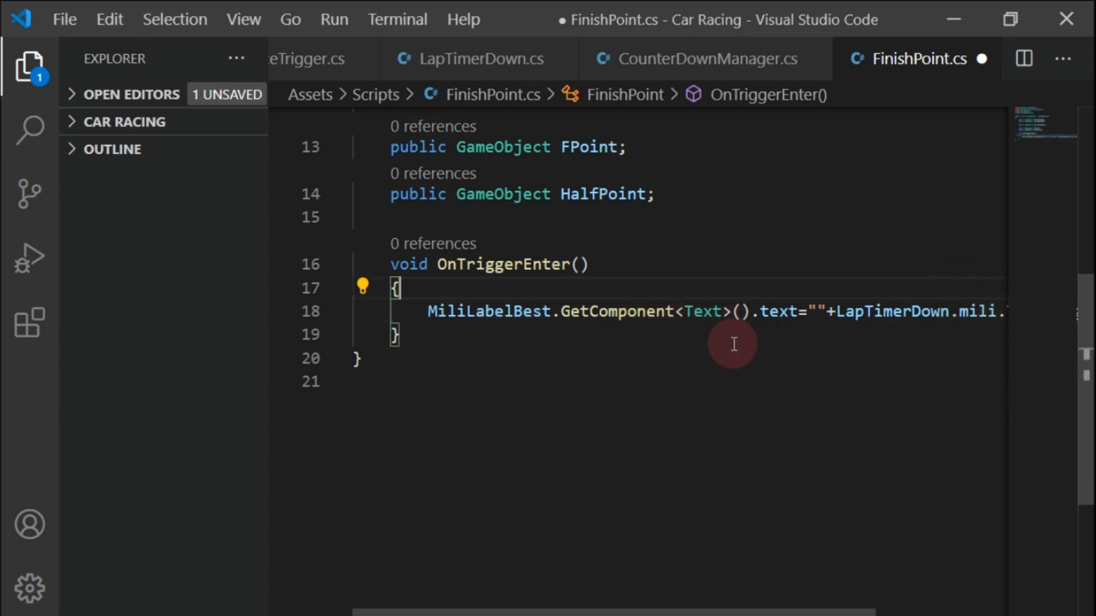
# Add blank lines below the MiliLabelBest assignment in OnTriggerEnter, keeping its ToString("F0"); ending
pyautogui.doubleClick(977, 311)
pyautogui.press('End')
pyautogui.write('ToString("F')
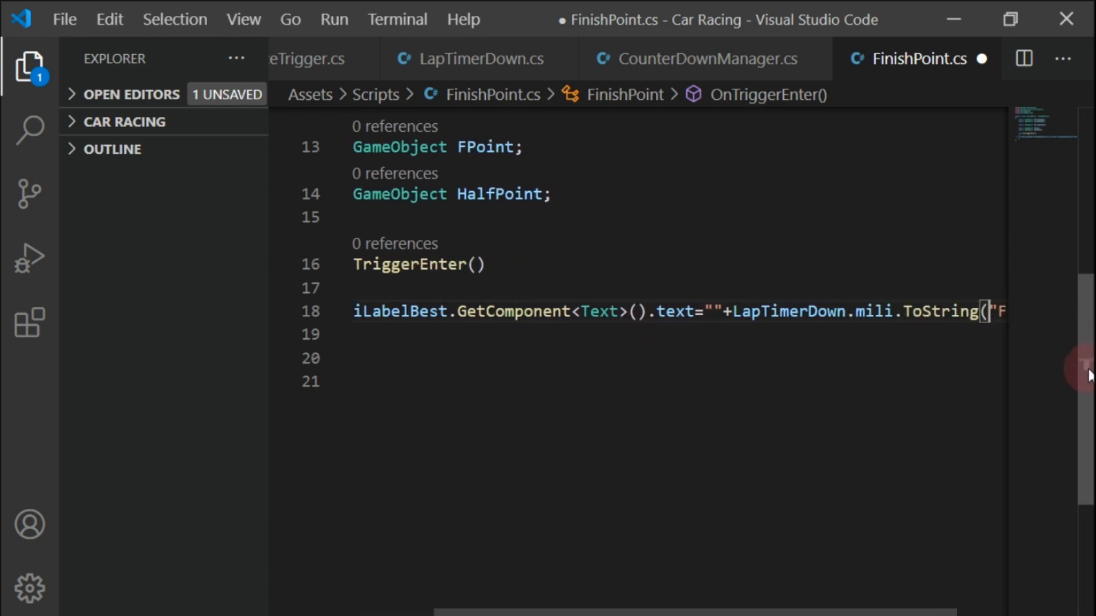
pyautogui.write('0");')
pyautogui.press('Return')
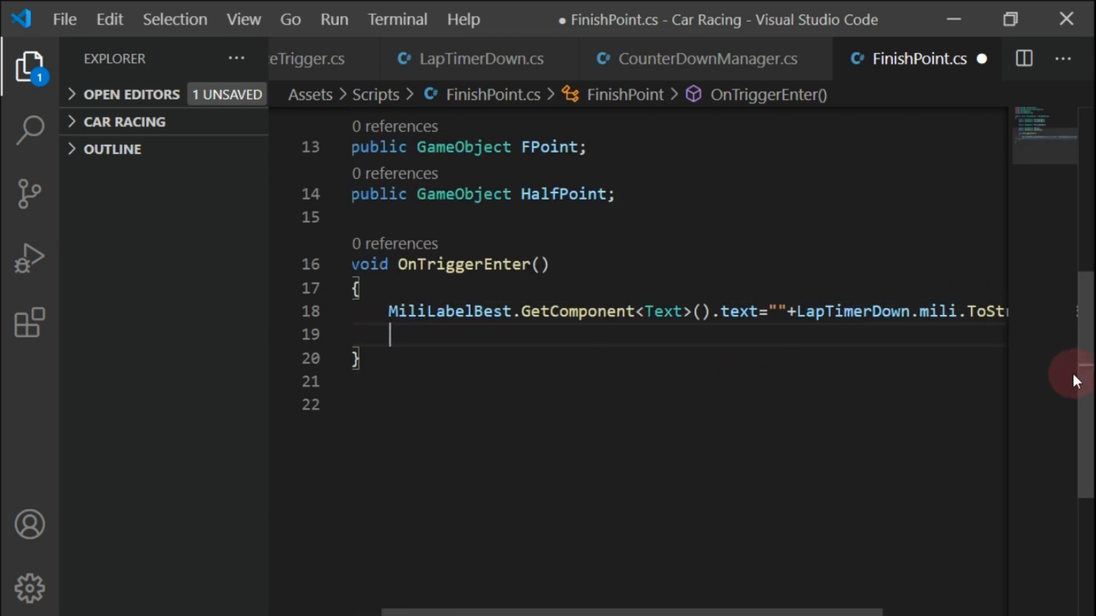
pyautogui.press('Return')
pyautogui.press('Return')
pyautogui.press('Up')
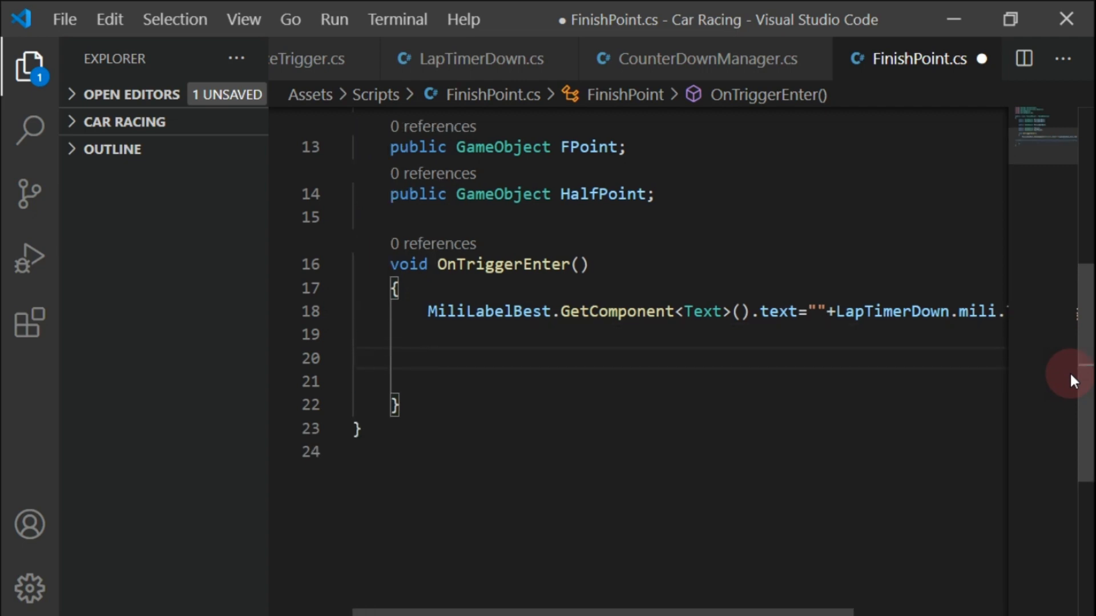
# Copy LapTimerDown's if and else-if blocks for seconds under 10 and 10 to 59 into FinishPoint's OnTriggerEnter
pyautogui.click(434, 57)
pyautogui.scroll(-2, 540, 392)
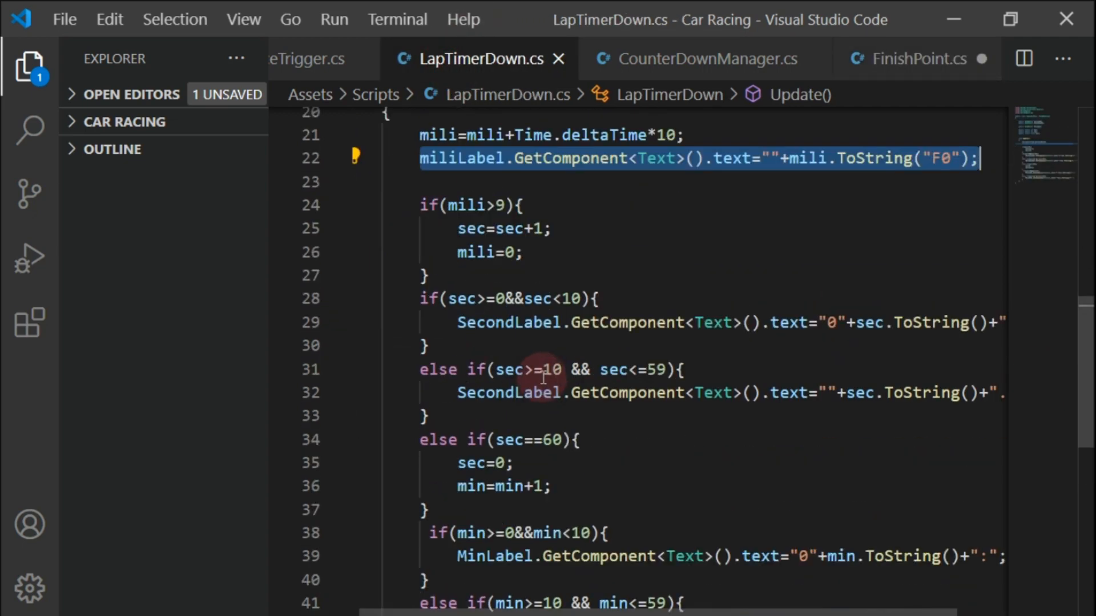
pyautogui.moveTo(411, 298); pyautogui.dragTo(499, 415)
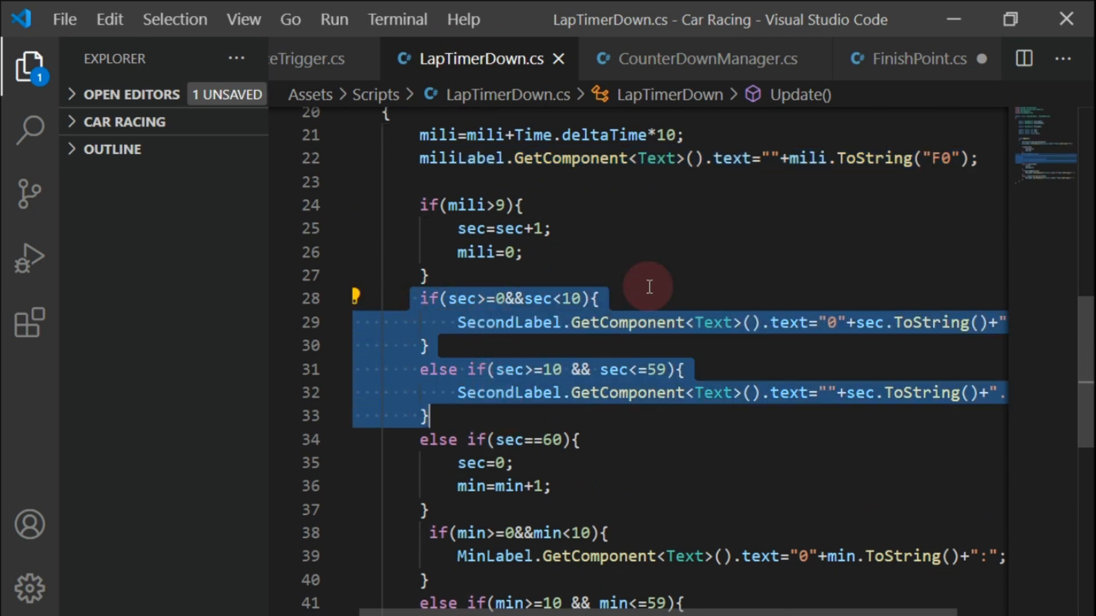
pyautogui.click(895, 60)
pyautogui.hotkey('ctrl', 'v')
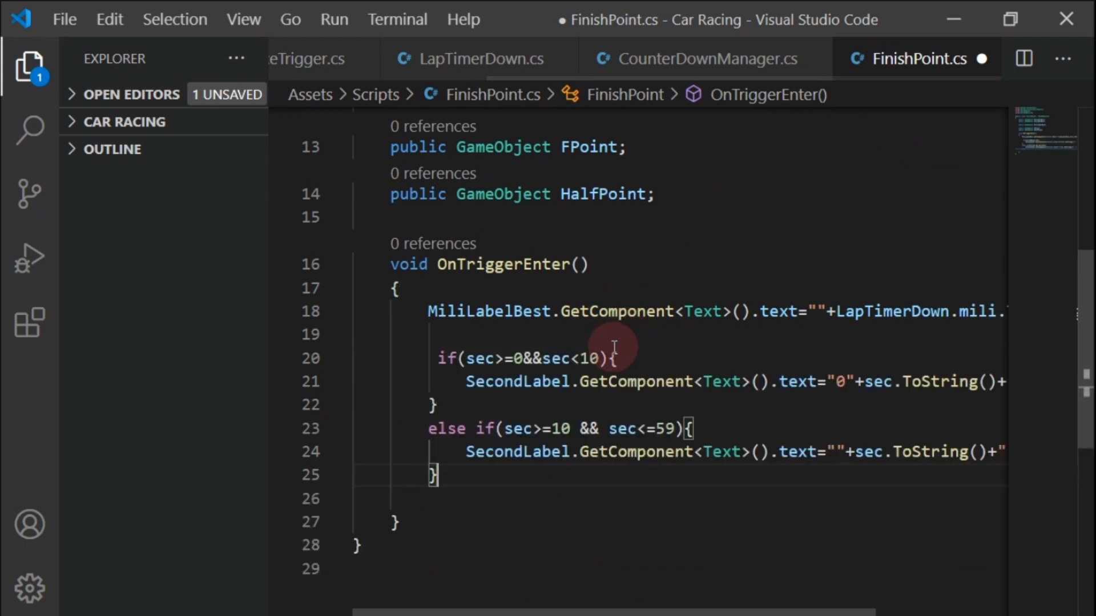
# Qualify both sec references in the first if condition of OnTriggerEnter as LapTimerDown.sec
pyautogui.doubleClick(905, 311)
pyautogui.hotkey('ctrl', 'c')
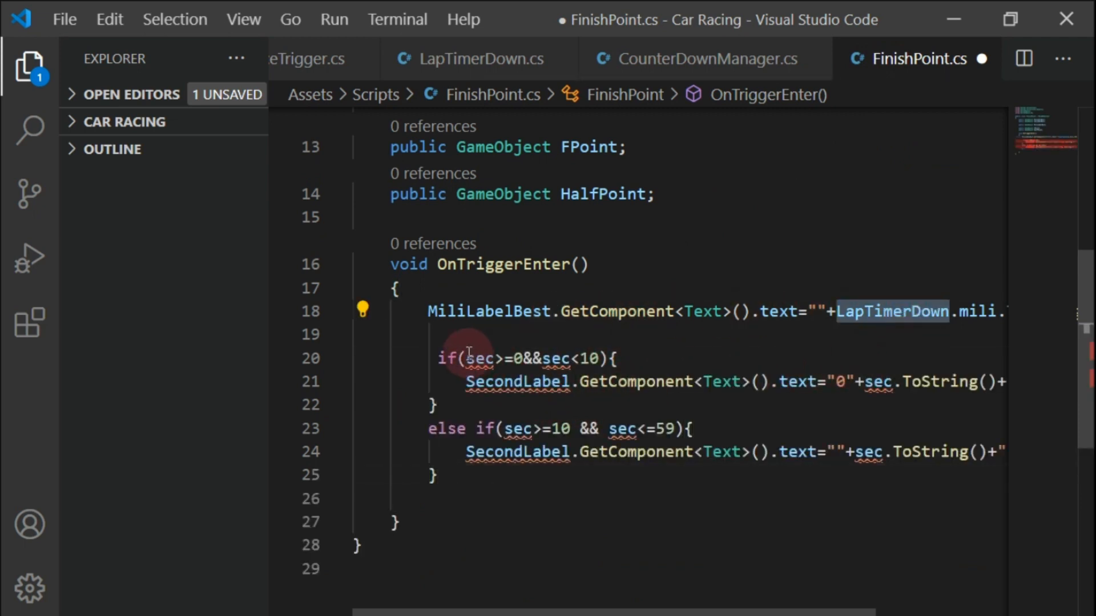
pyautogui.click(465, 358)
pyautogui.hotkey('ctrl', 'v')
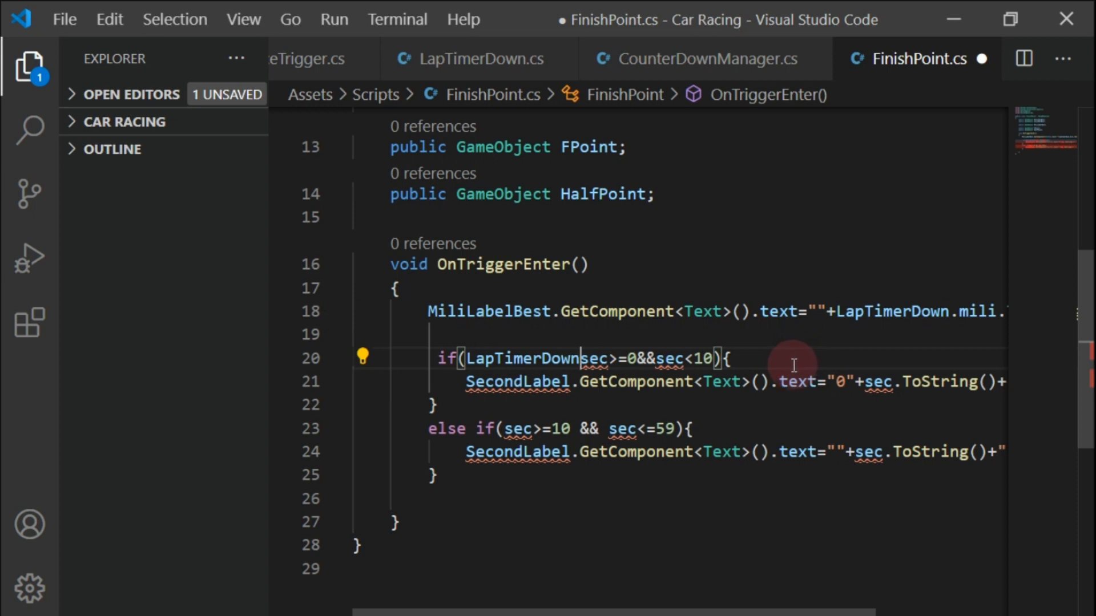
pyautogui.write('.')
pyautogui.press('Right')
pyautogui.press('Right')
pyautogui.press('Right')
pyautogui.press('Right')
pyautogui.press('Right')
pyautogui.press('Right')
pyautogui.press('Right')
pyautogui.press('Right')
pyautogui.press('Right')
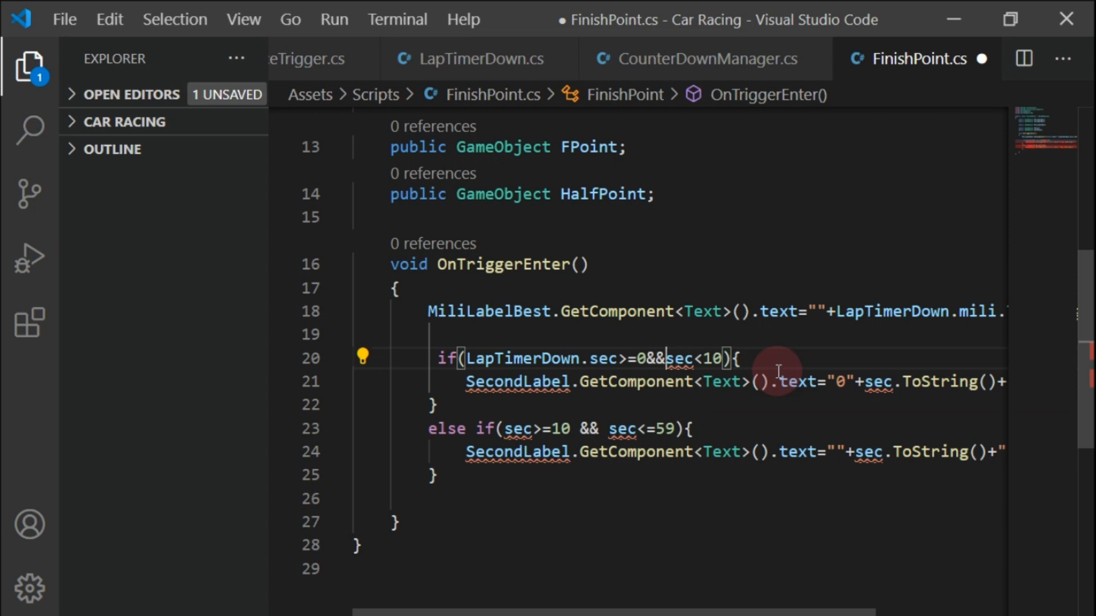
pyautogui.hotkey('ctrl', 'v')
pyautogui.write('.')
pyautogui.press('Right')
pyautogui.press('Right')
pyautogui.press('Right')
pyautogui.press('Right')
pyautogui.press('Right')
pyautogui.press('Right')
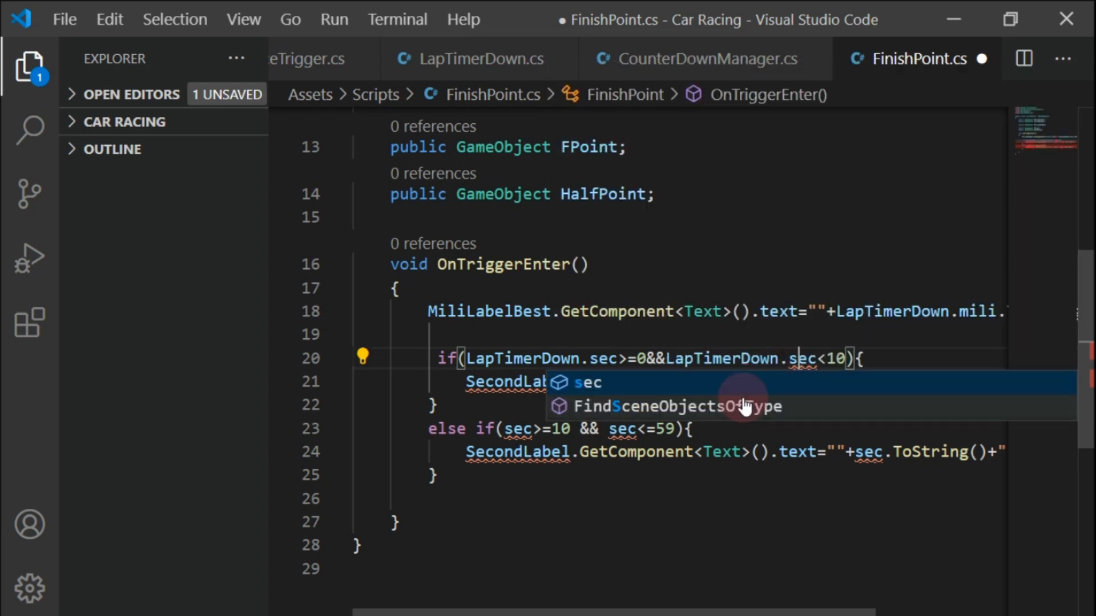
# Qualify sec as LapTimerDown.sec in the text assignment inside the first if block
pyautogui.press('Down')
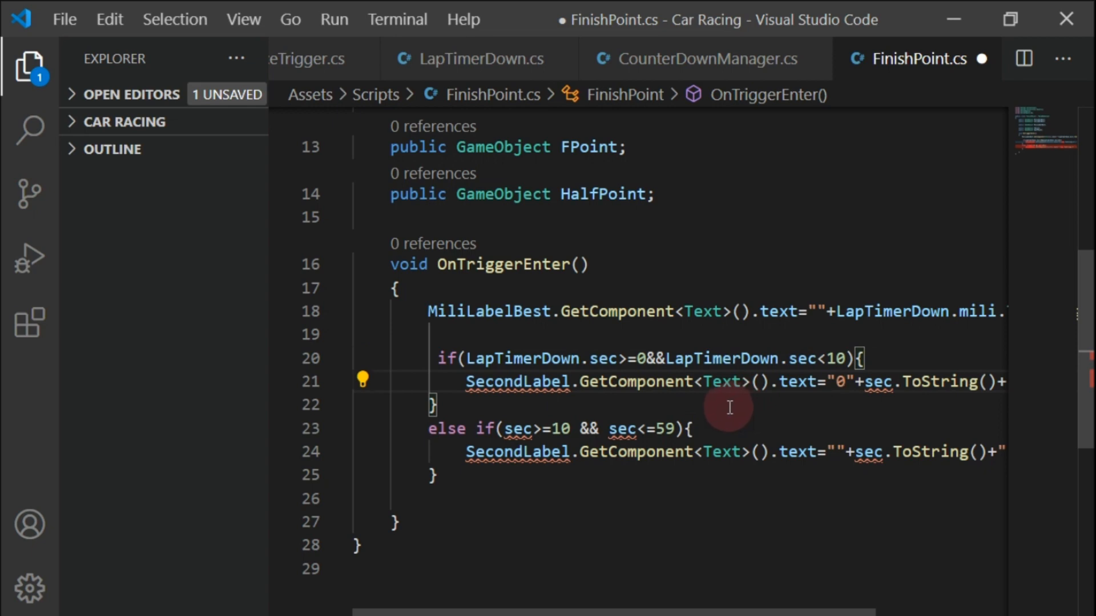
pyautogui.click(864, 382)
pyautogui.hotkey('ctrl', 'v')
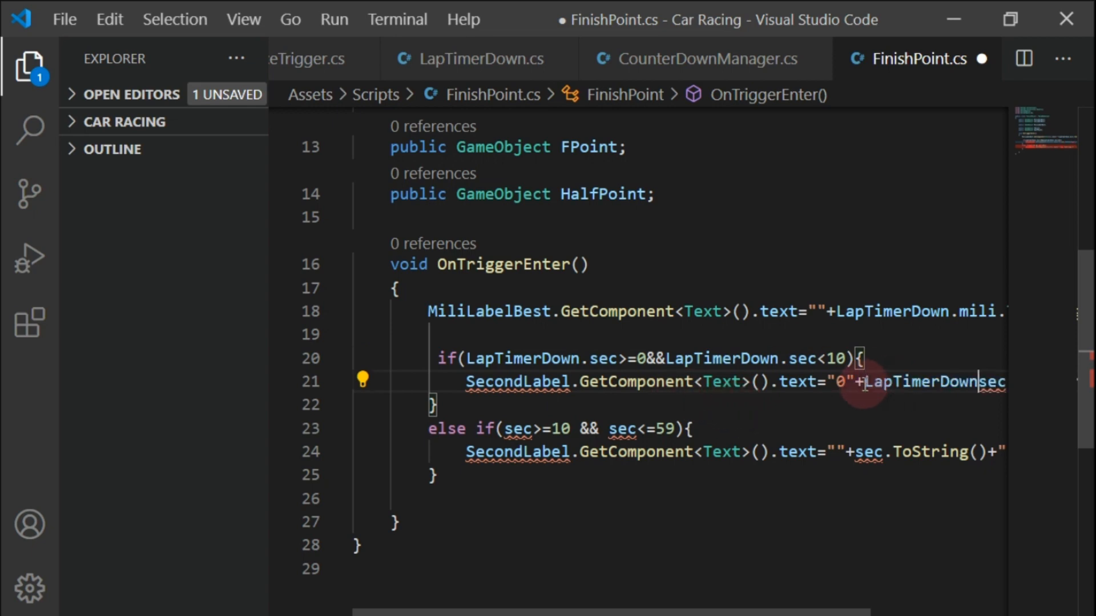
pyautogui.write('.')
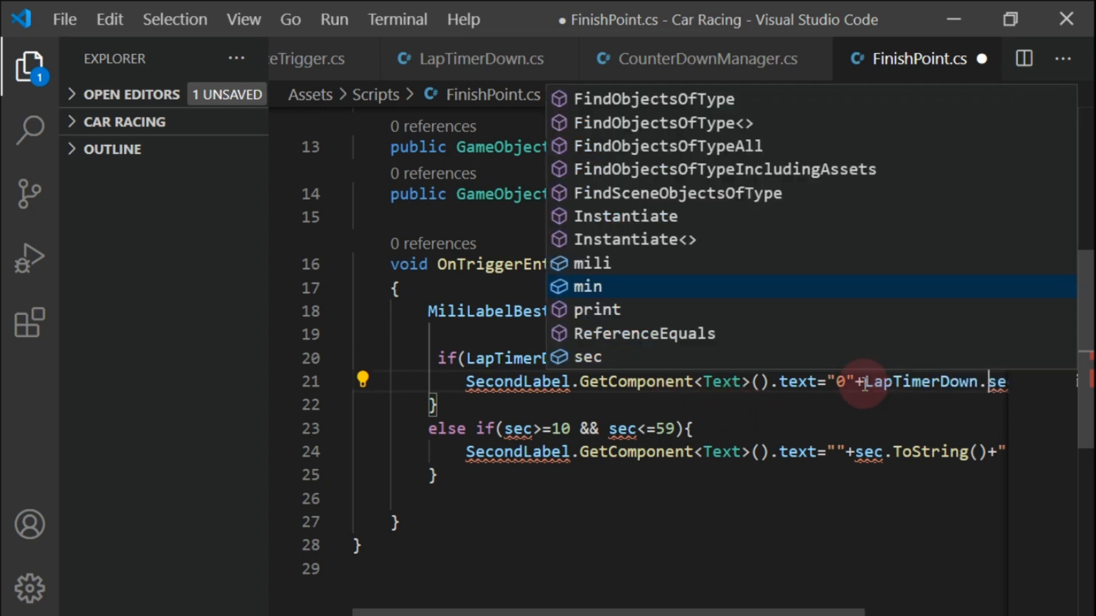
# Replace SecondLabel with SecLabelBest in the text assignments of both the if and else-if blocks
pyautogui.click(526, 383)
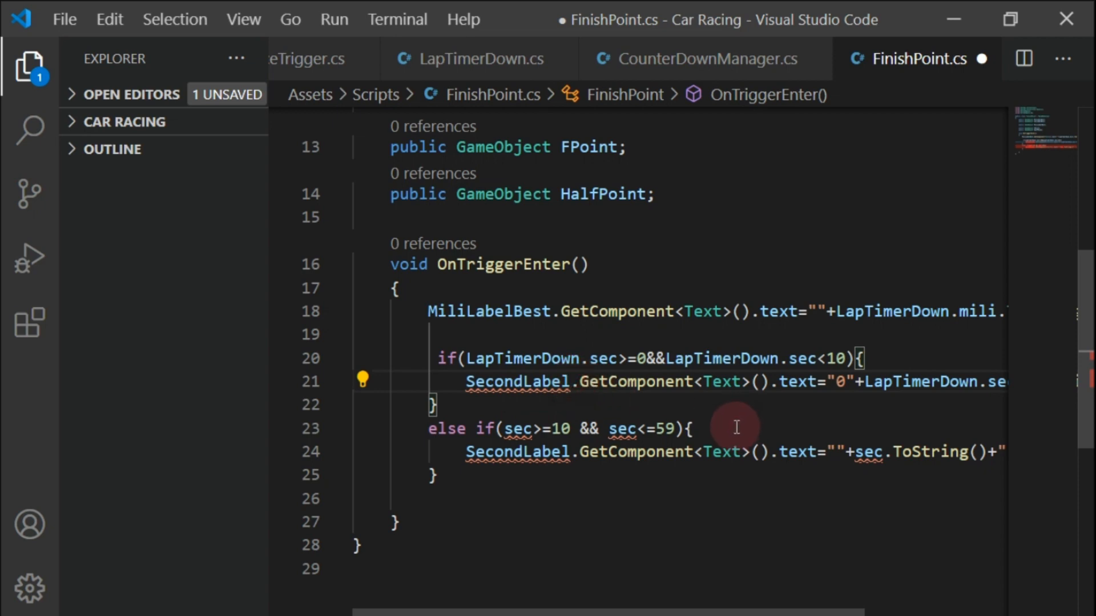
pyautogui.scroll(2, 656, 274)
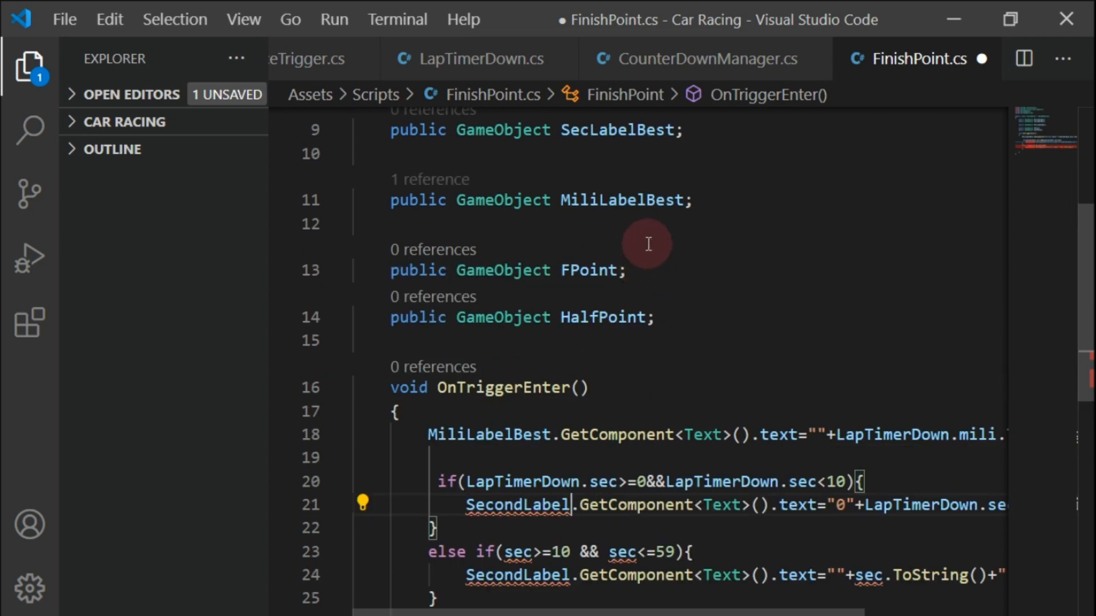
pyautogui.doubleClick(630, 130)
pyautogui.scroll(-1, 551, 453)
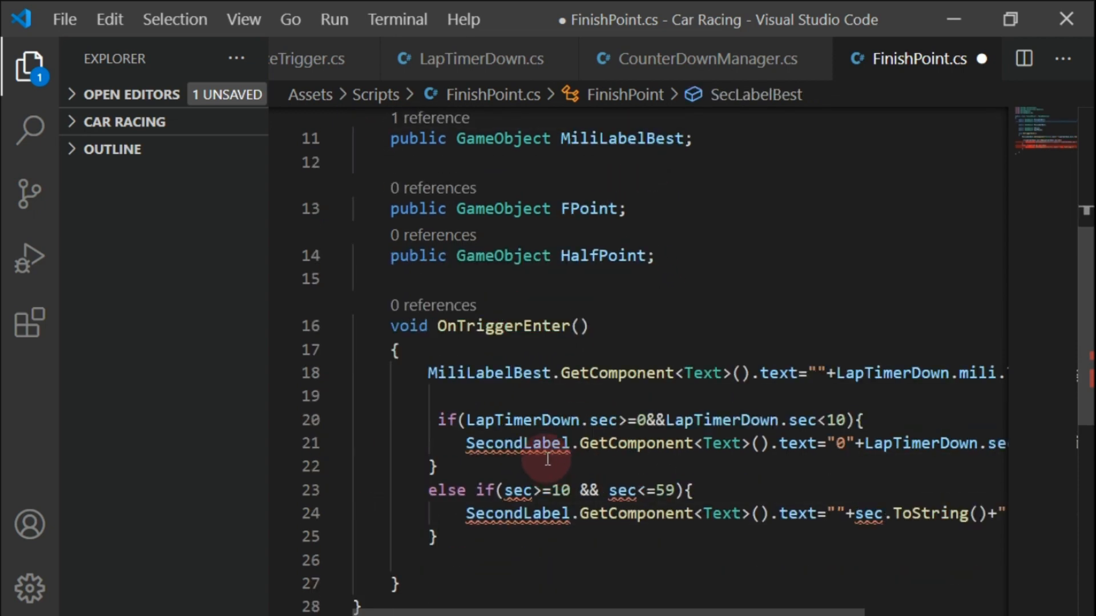
pyautogui.doubleClick(531, 443)
pyautogui.hotkey('ctrl', 'v')
pyautogui.doubleClick(528, 514)
pyautogui.hotkey('ctrl', 'v')
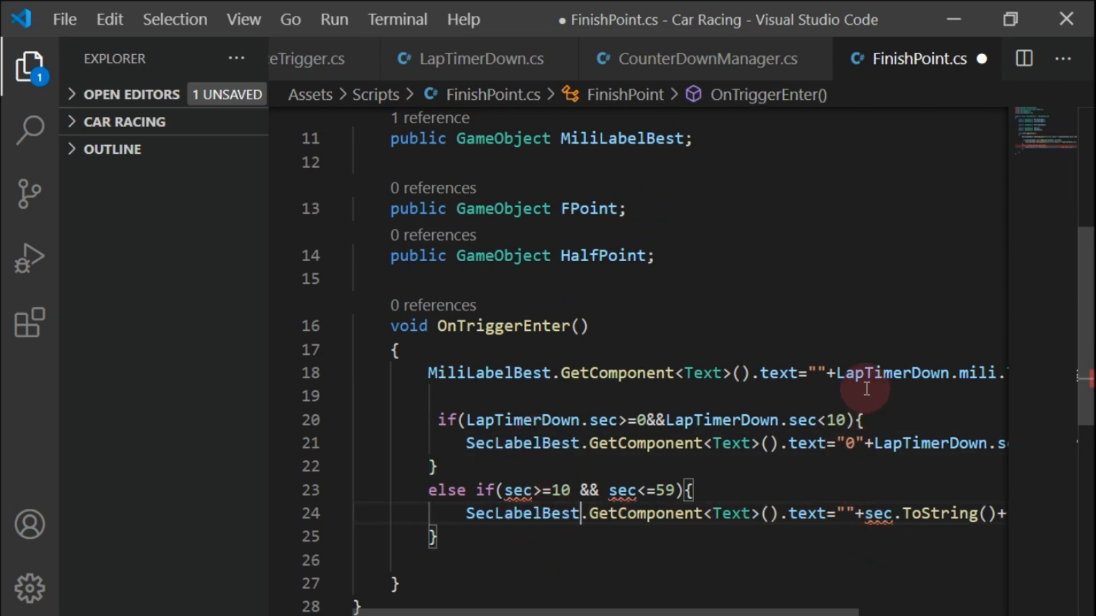
# Qualify both sec references in the else-if condition of OnTriggerEnter as LapTimerDown.sec
pyautogui.click(504, 491)
pyautogui.write('Lap')
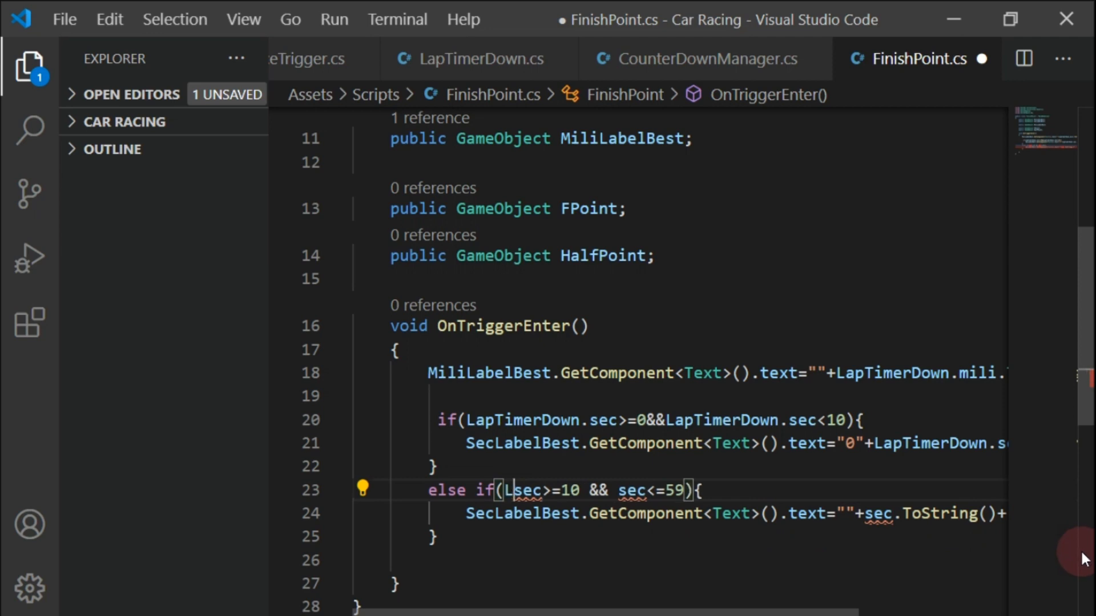
pyautogui.write('TimerDow')
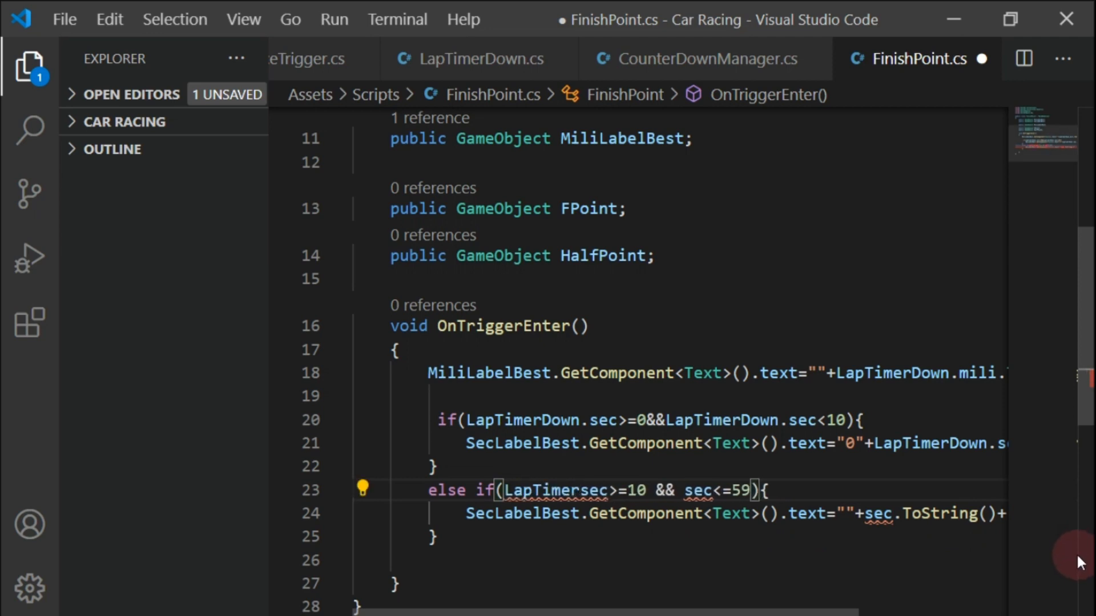
pyautogui.write('n.')
pyautogui.press('Right')
pyautogui.press('BackSpace')
pyautogui.write('.')
pyautogui.press('Right')
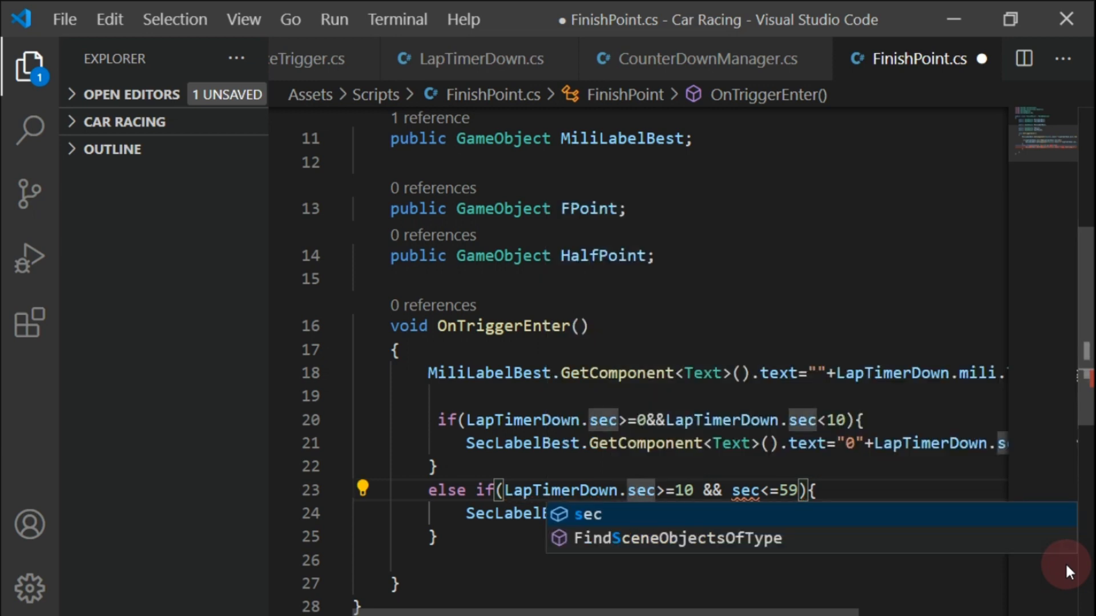
pyautogui.click(818, 490)
pyautogui.click(731, 490)
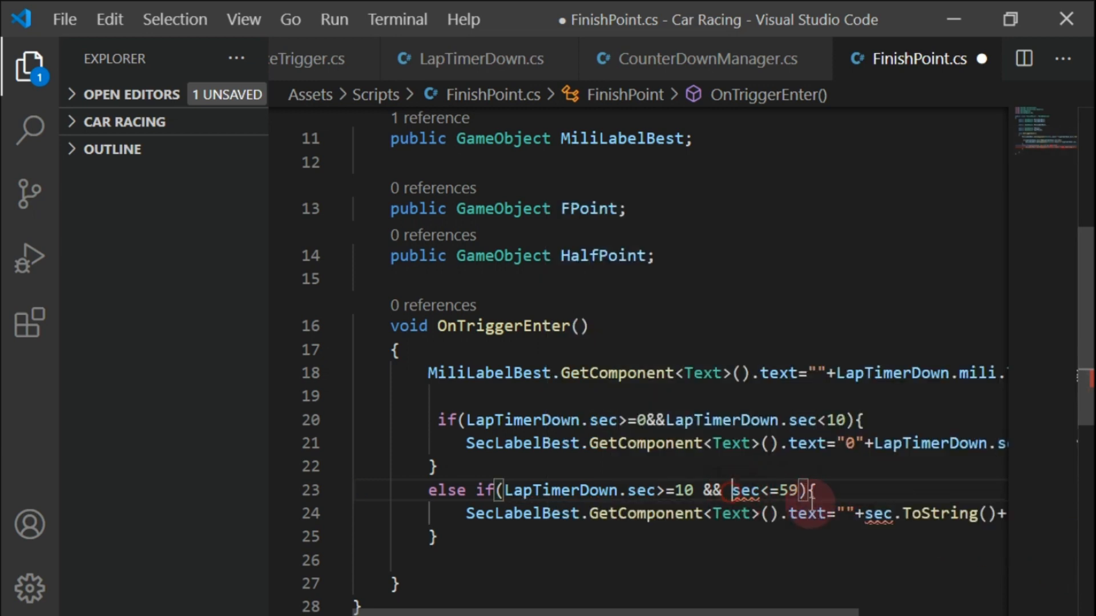
pyautogui.write('Lap')
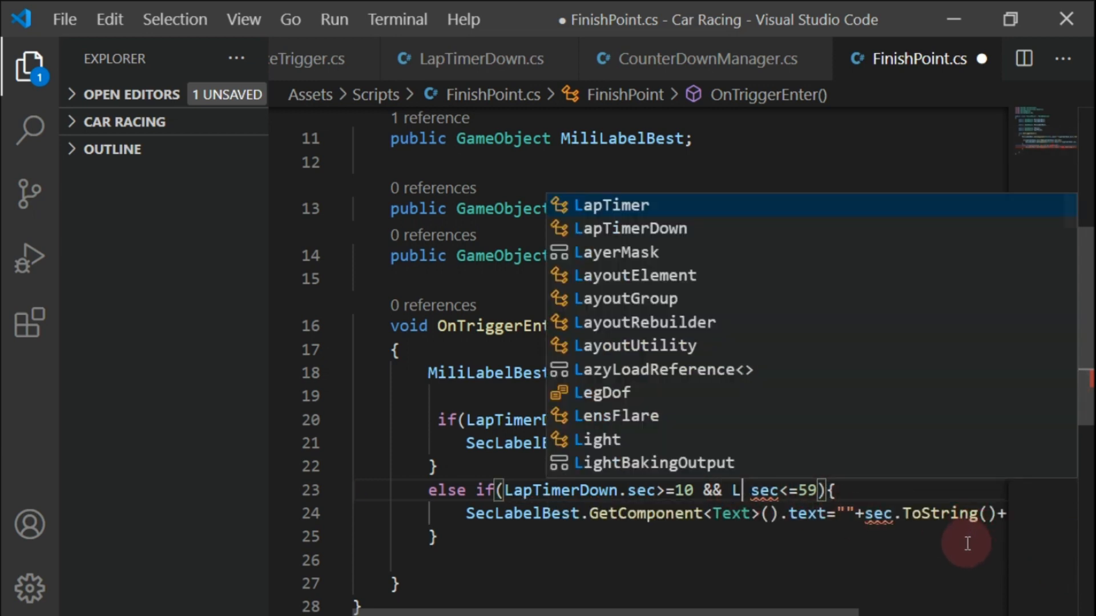
pyautogui.press('Down')
pyautogui.press('Return')
pyautogui.press('Delete')
pyautogui.write('.')
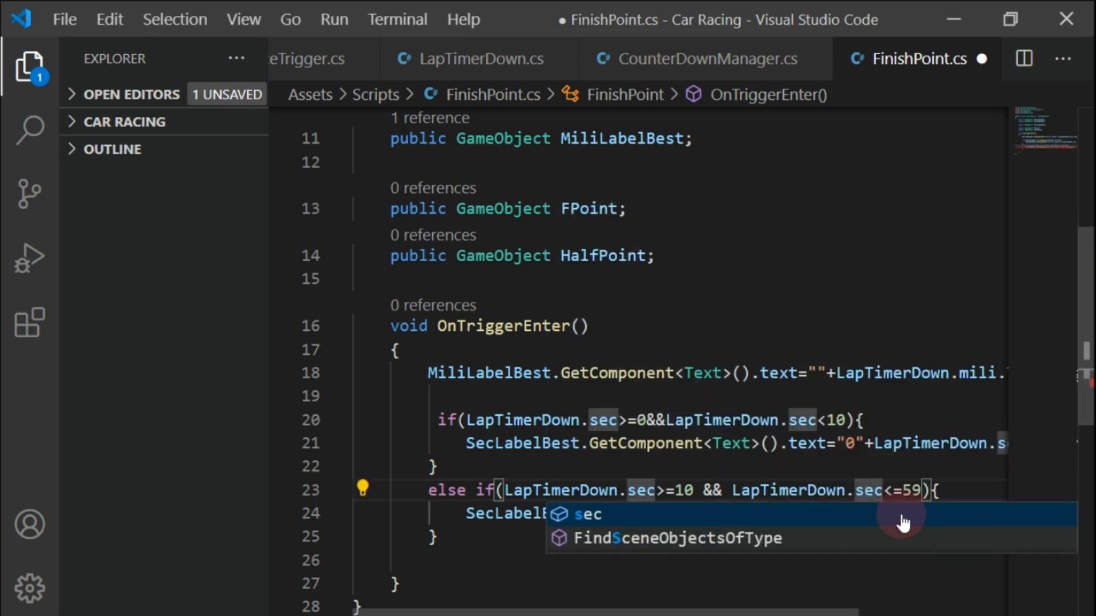
# Qualify sec as LapTimerDown.sec in the text assignment inside the else-if block
pyautogui.click(875, 444)
pyautogui.click(865, 513)
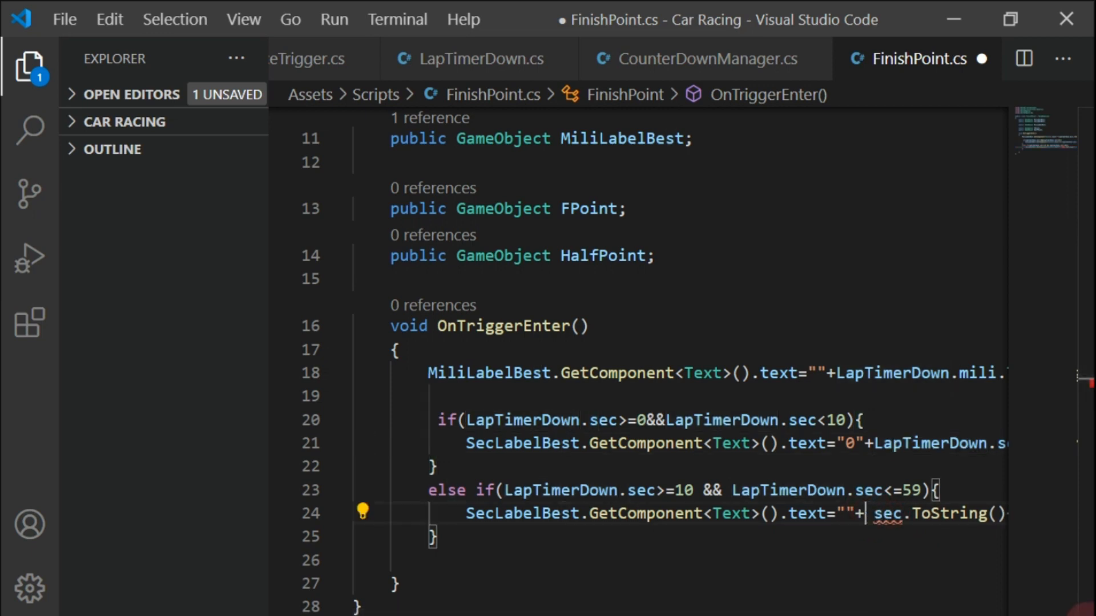
pyautogui.write('LapTi')
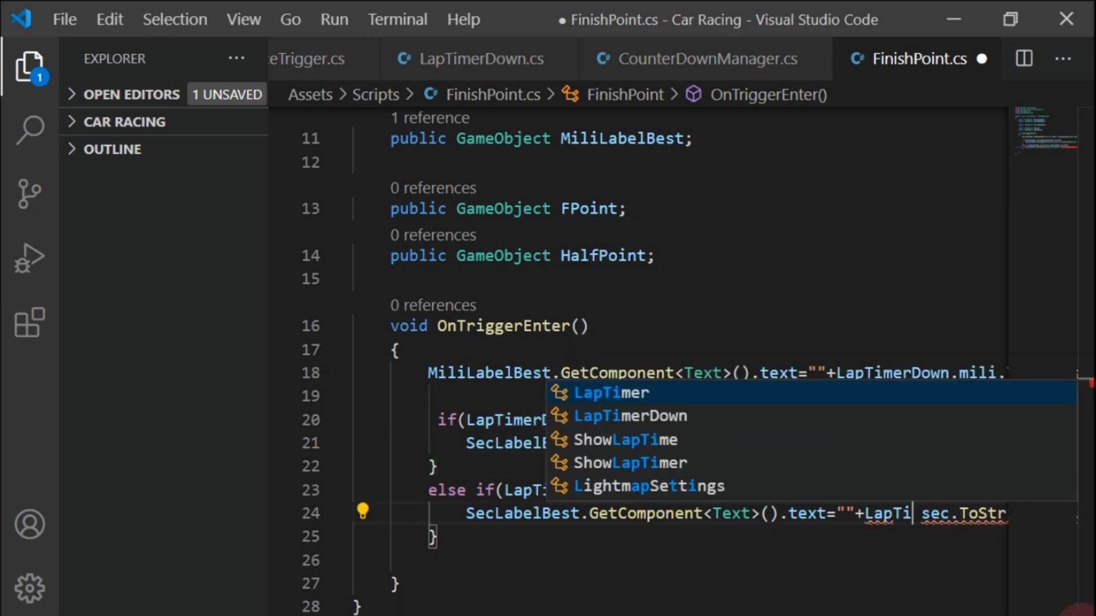
pyautogui.press('Return')
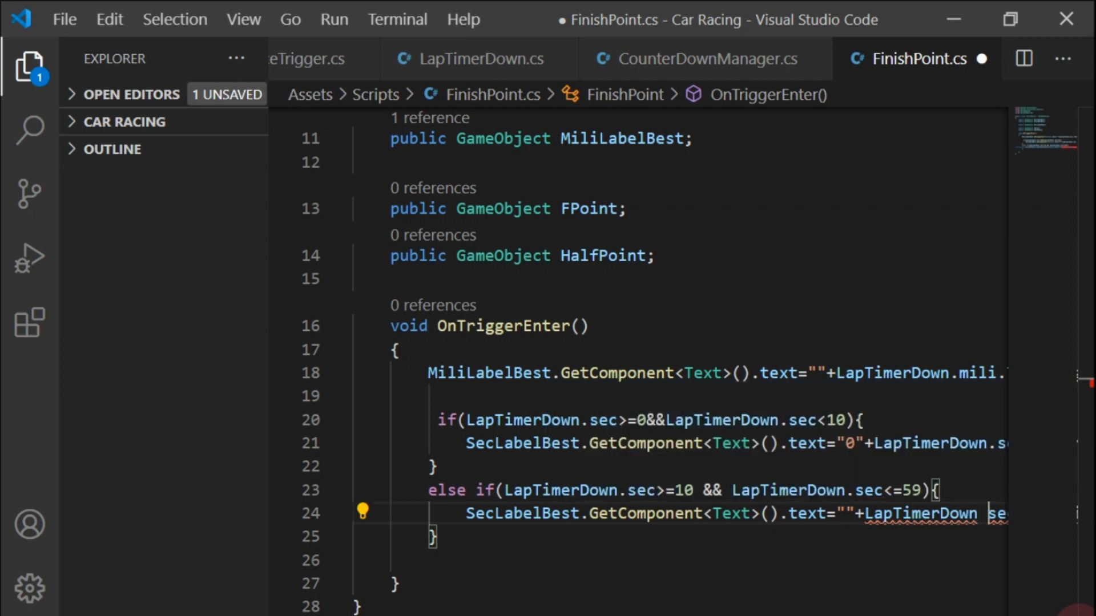
pyautogui.write('.')
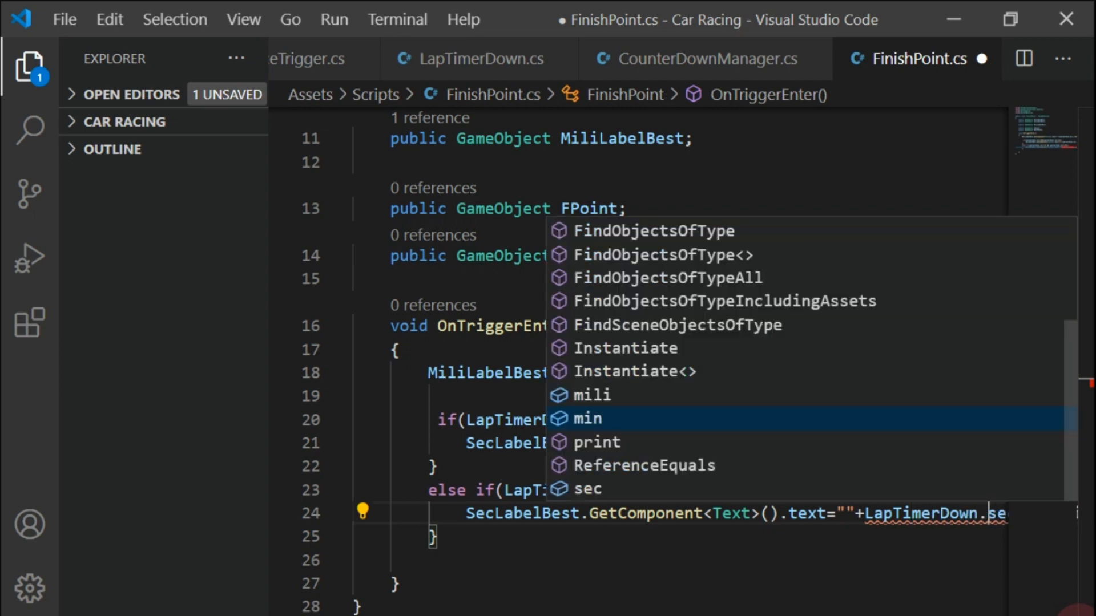
pyautogui.click(771, 557)
pyautogui.moveTo(784, 609); pyautogui.dragTo(928, 609)
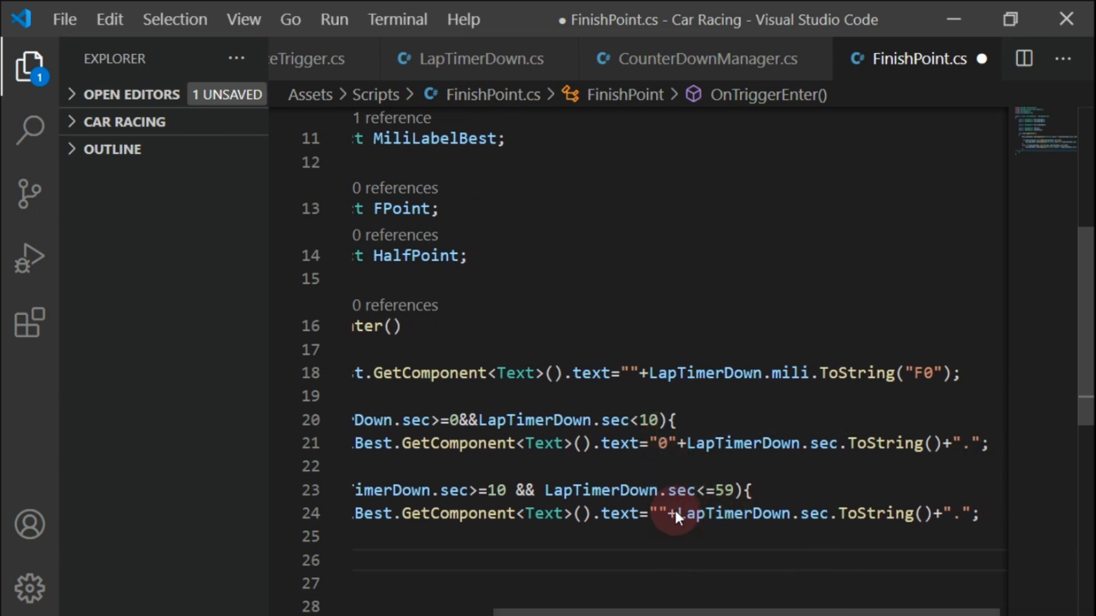
# Remove the extra space before the first if and duplicate the seconds if and else-if blocks directly below them
pyautogui.click(558, 533)
pyautogui.click(385, 420)
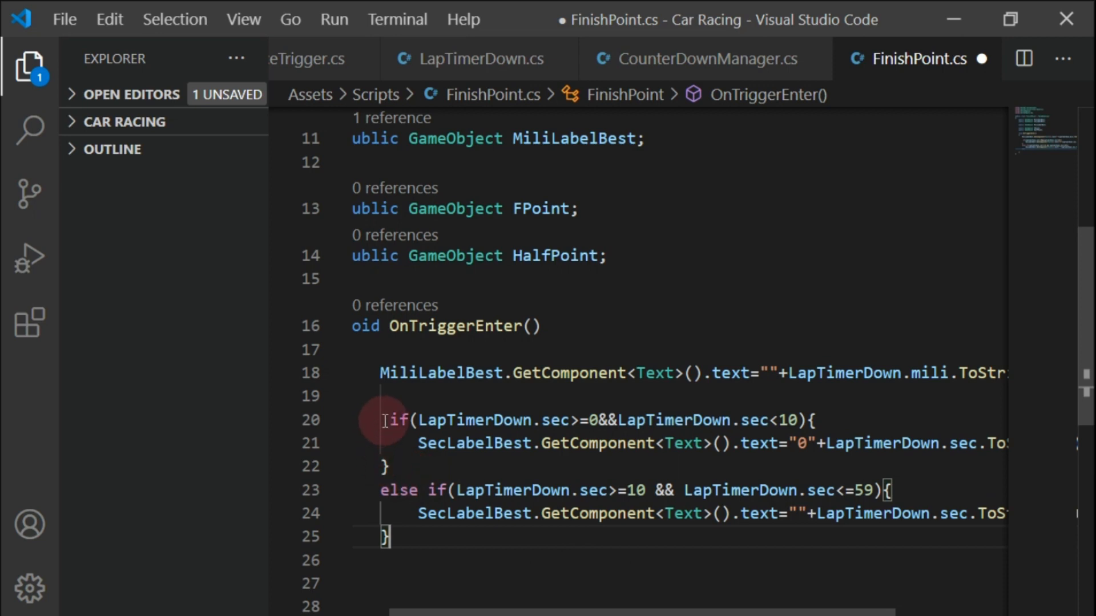
pyautogui.press('BackSpace')
pyautogui.moveTo(388, 421); pyautogui.dragTo(416, 540)
pyautogui.hotkey('ctrl', 'c')
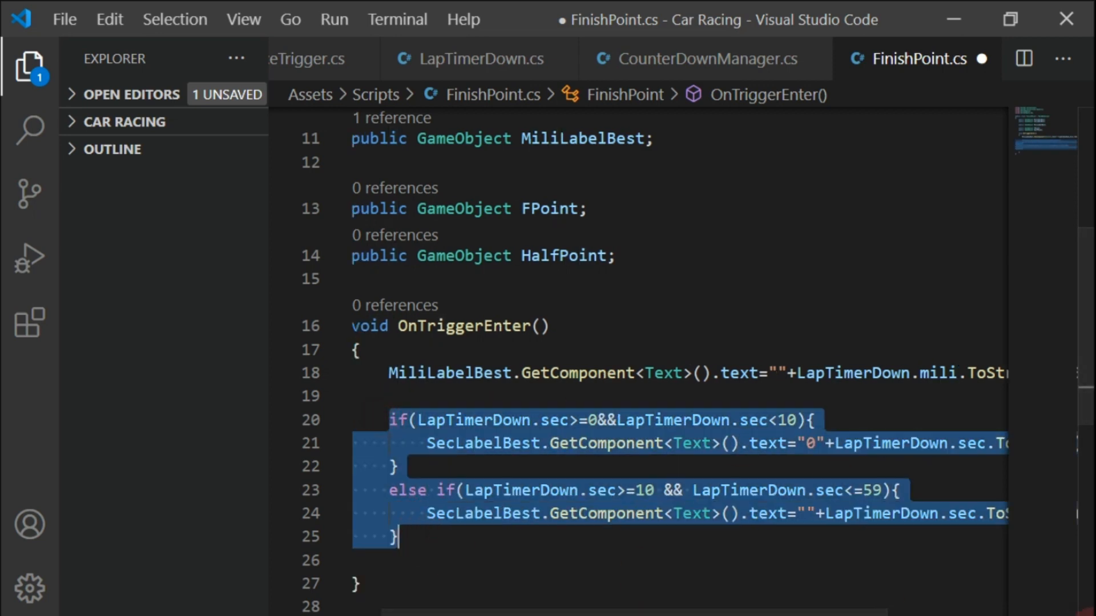
pyautogui.press('Right')
pyautogui.press('Return')
pyautogui.hotkey('ctrl', 'v')
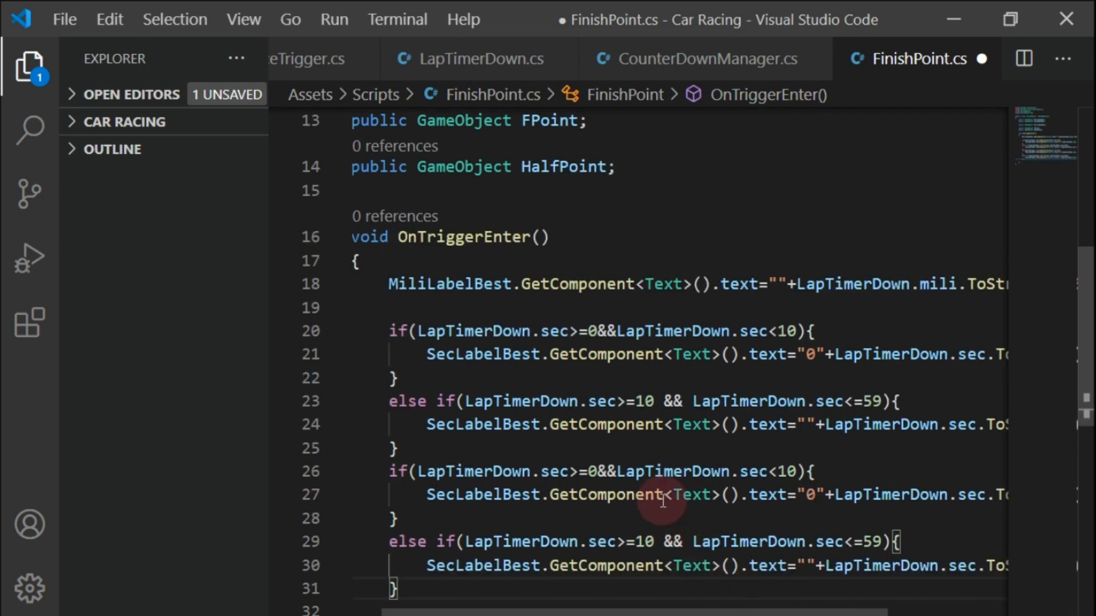
# Replace both sec references with min in the condition of the copied if block
pyautogui.click(555, 472)
pyautogui.doubleClick(554, 472)
pyautogui.press('BackSpace')
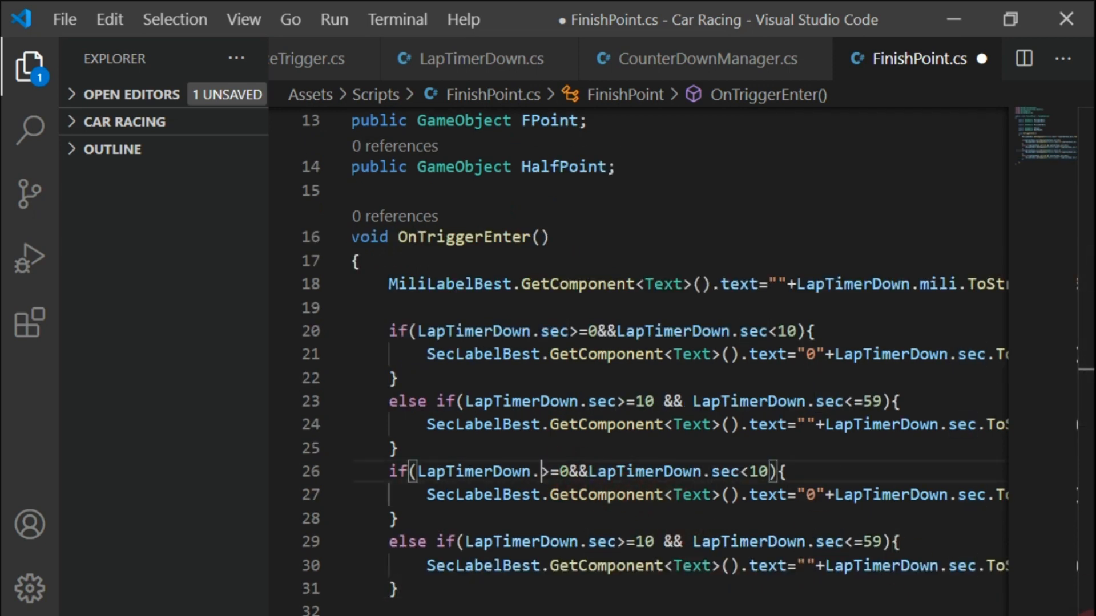
pyautogui.write('min')
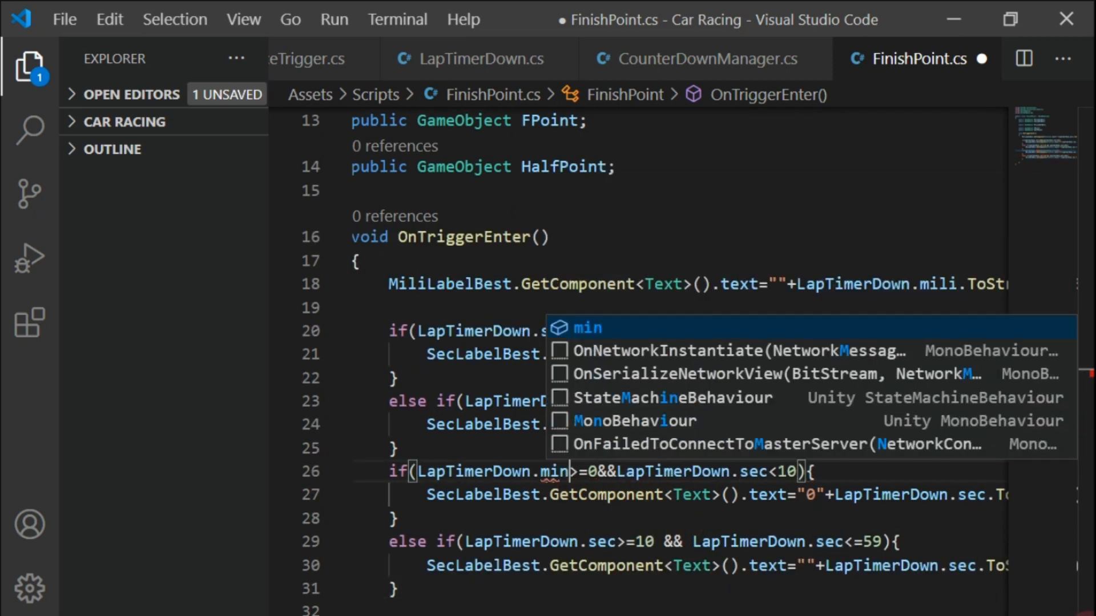
pyautogui.press('Right')
pyautogui.press('Right')
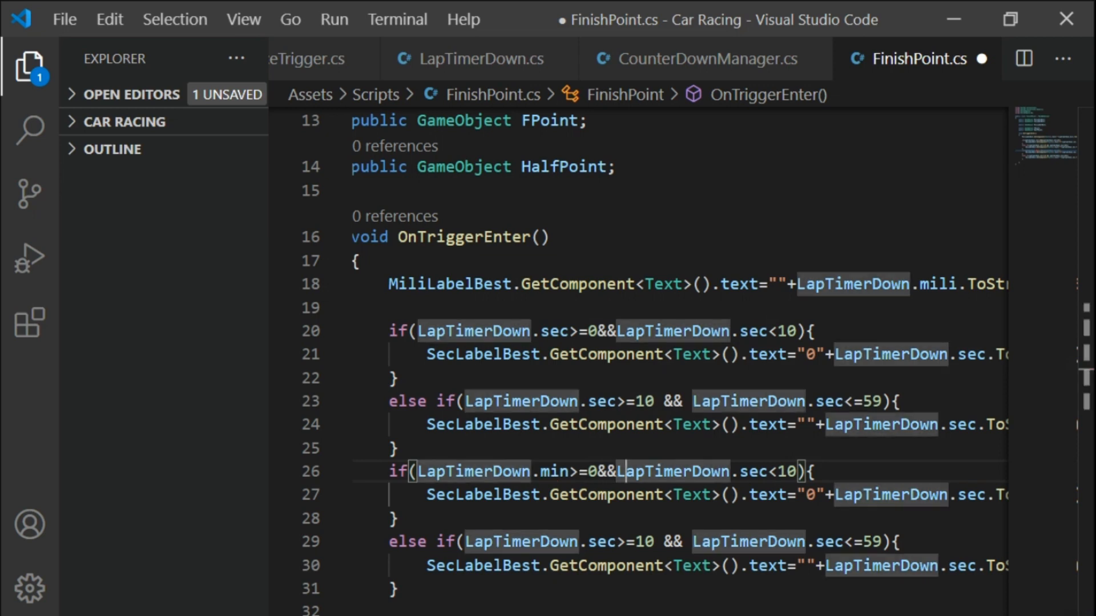
pyautogui.press('Left')
pyautogui.press('Left')
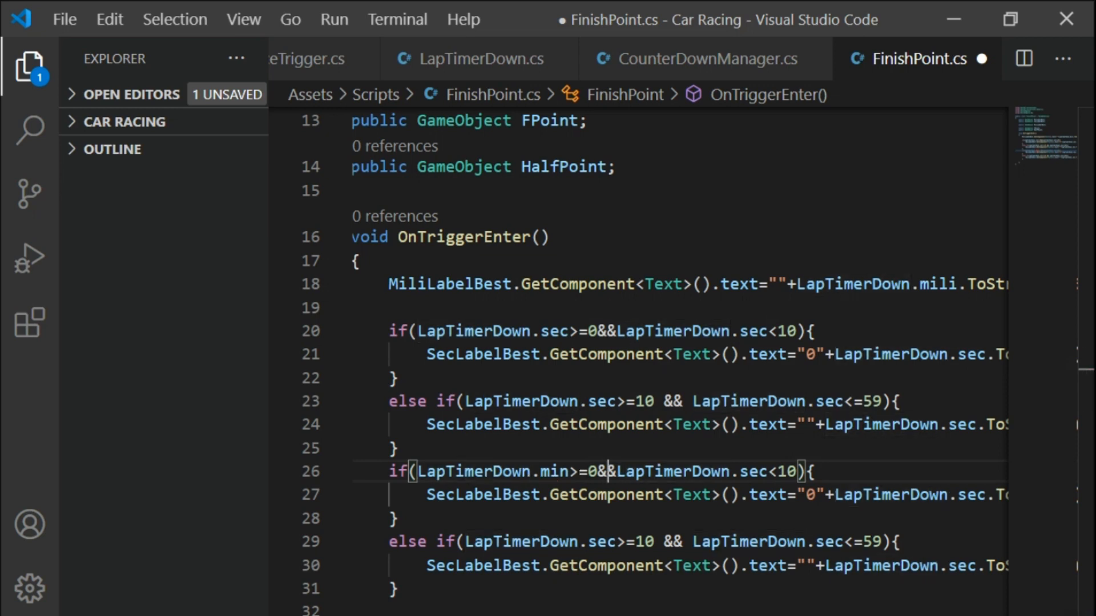
pyautogui.press('Right')
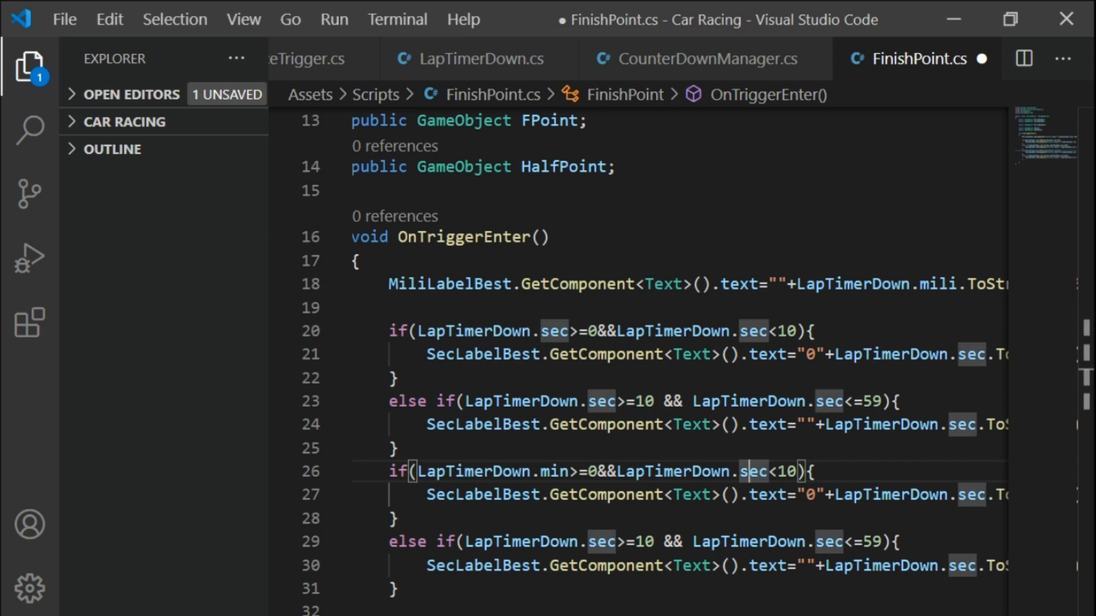
pyautogui.press('BackSpace')
pyautogui.press('BackSpace')
pyautogui.press('BackSpace')
pyautogui.write('min')
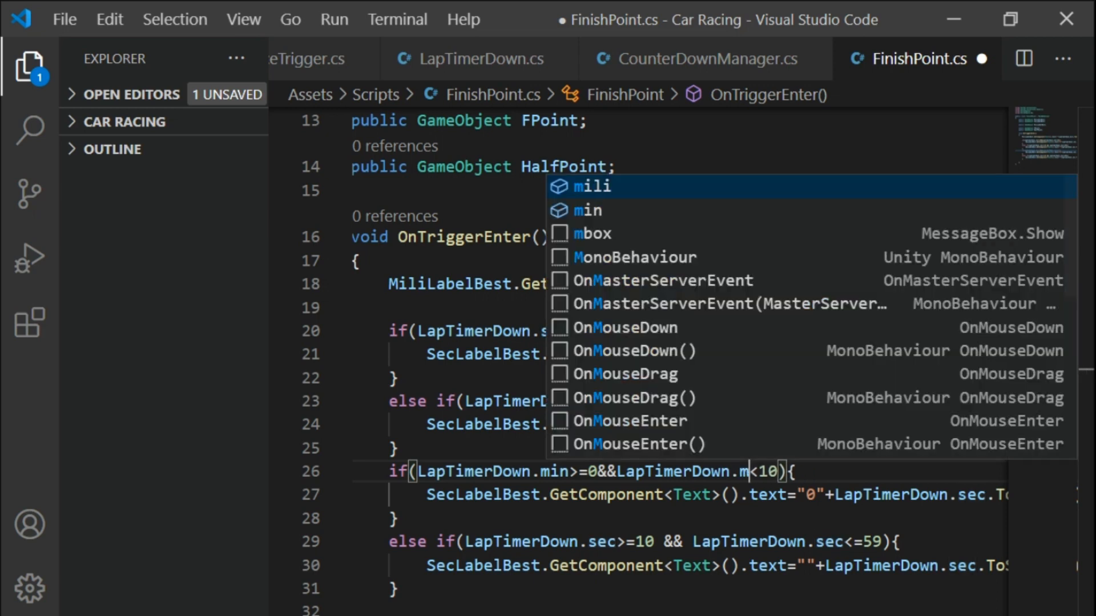
pyautogui.press('Right')
pyautogui.press('Down')
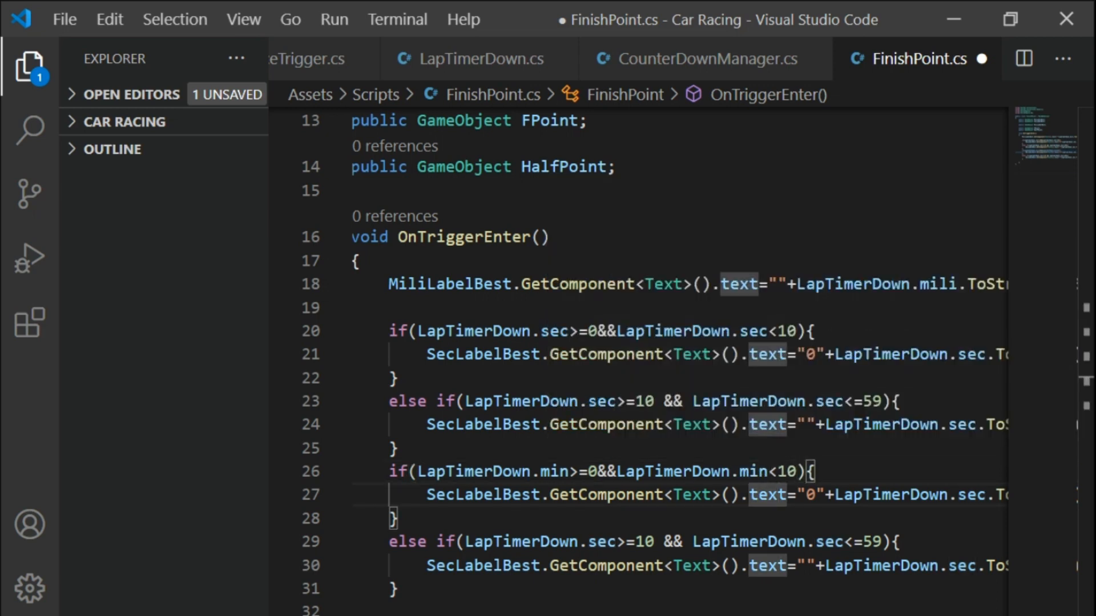
# In the copied if block's text assignment, change SecLabelBest to MinLabelBest and LapTimerDown.sec to LapTimerDown.min
pyautogui.click(445, 495)
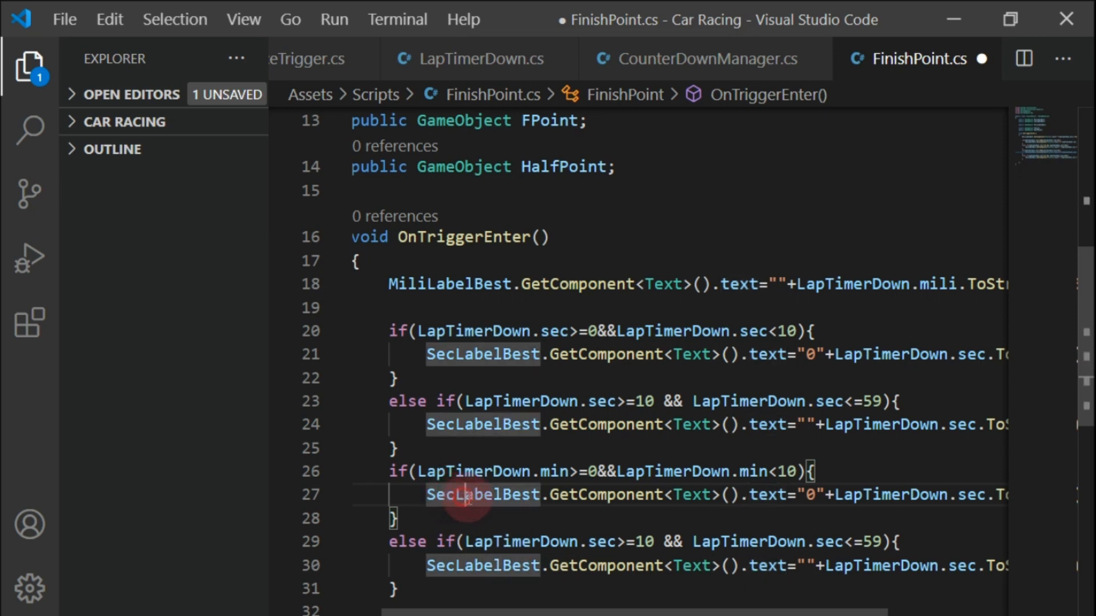
pyautogui.press('BackSpace')
pyautogui.press('BackSpace')
pyautogui.press('BackSpace')
pyautogui.write('Min')
pyautogui.click(971, 494)
pyautogui.press('BackSpace')
pyautogui.press('BackSpace')
pyautogui.press('BackSpace')
pyautogui.write('min')
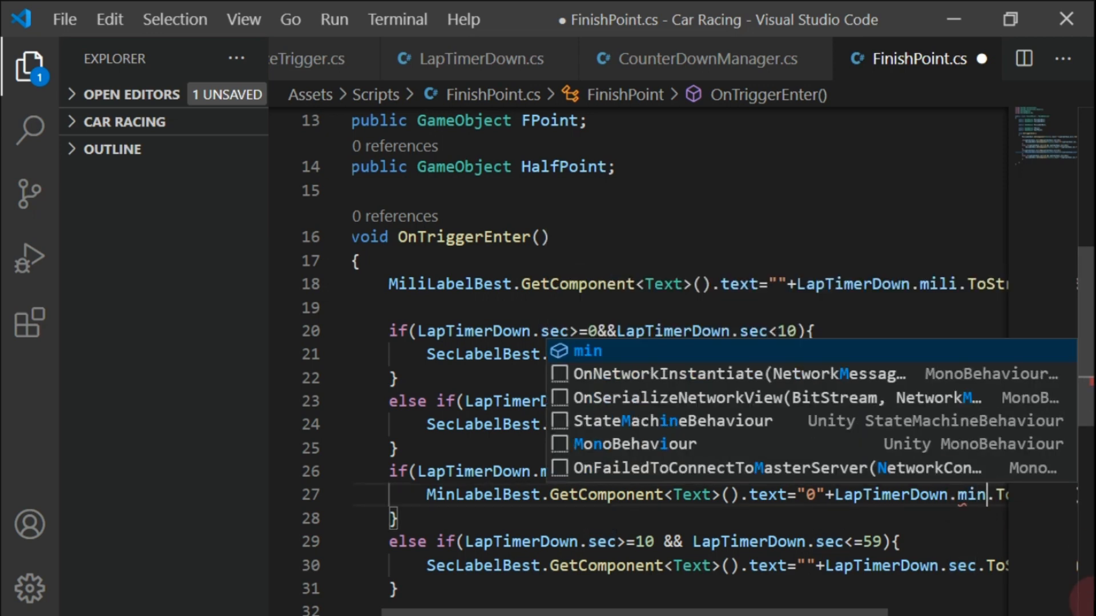
# Change the separator string at the end of the copied if block's text assignment to ":"
pyautogui.press('Right')
pyautogui.press('Right')
pyautogui.press('Right')
pyautogui.press('Right')
pyautogui.press('Right')
pyautogui.press('Right')
pyautogui.press('Right')
pyautogui.press('Right')
pyautogui.press('Right')
pyautogui.press('End')
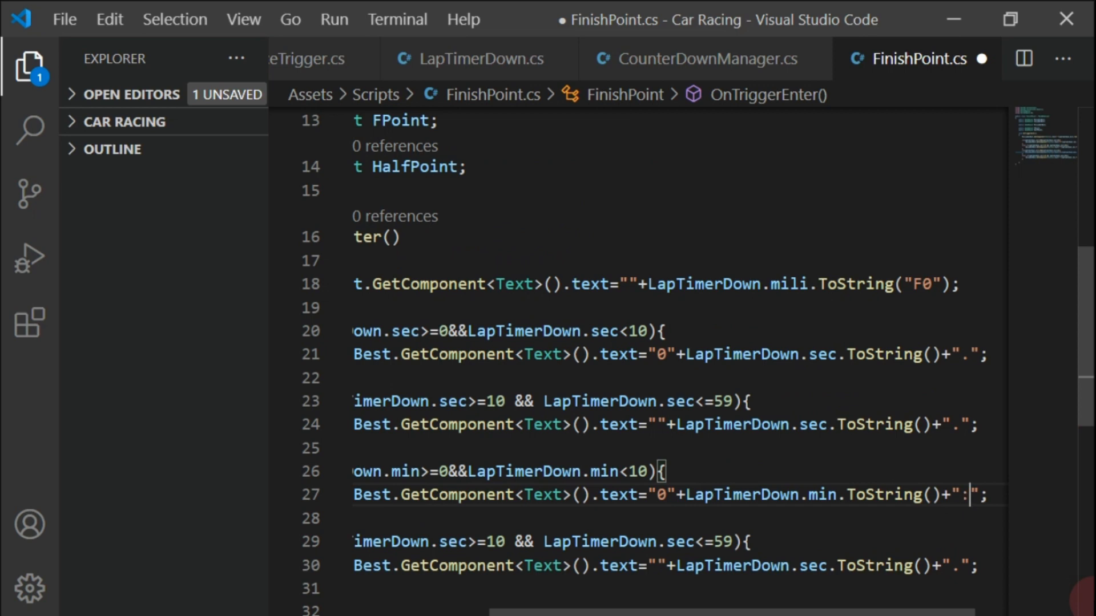
# Replace both sec references with min in the condition of the copied else-if block
pyautogui.press('Down')
pyautogui.press('Down')
pyautogui.scroll(-2, 506, 551)
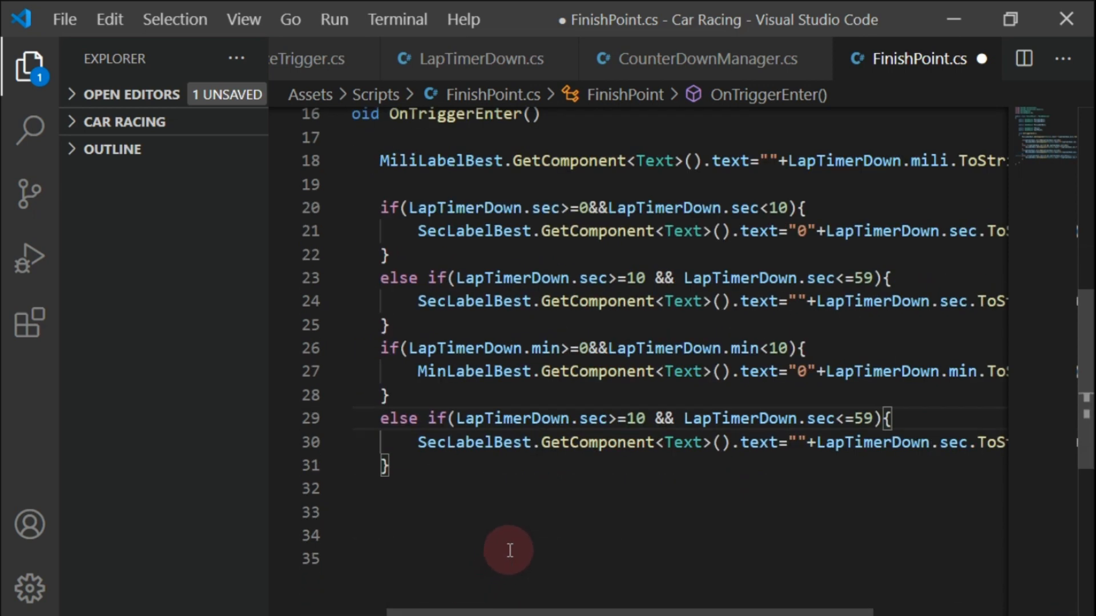
pyautogui.doubleClick(592, 409)
pyautogui.write('min')
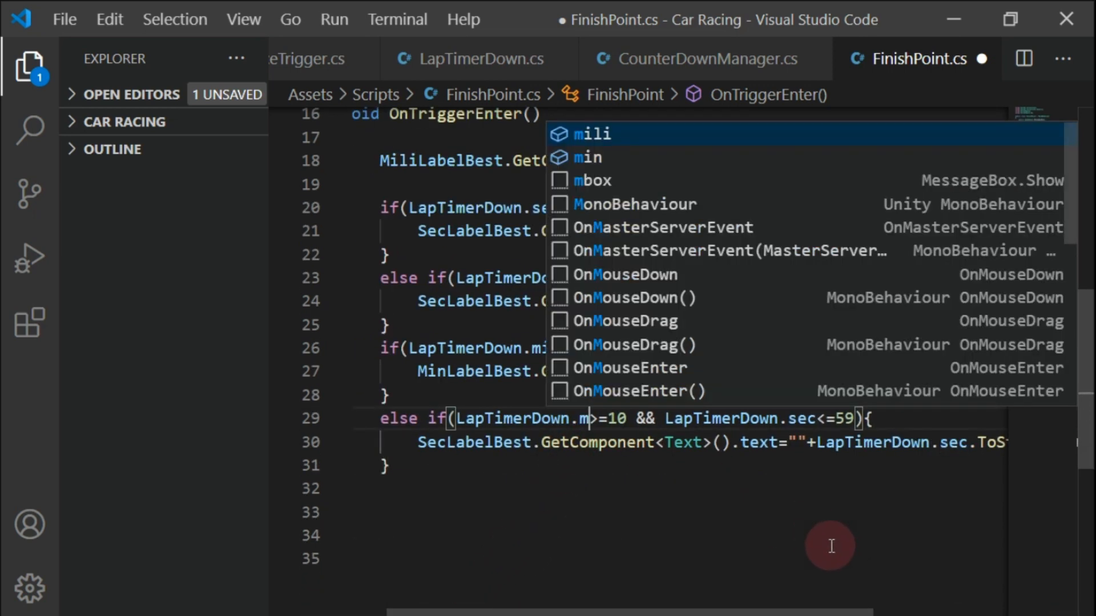
pyautogui.press('Right')
pyautogui.hotkey('ctrl', 'd')
pyautogui.press('BackSpace')
pyautogui.write('min')
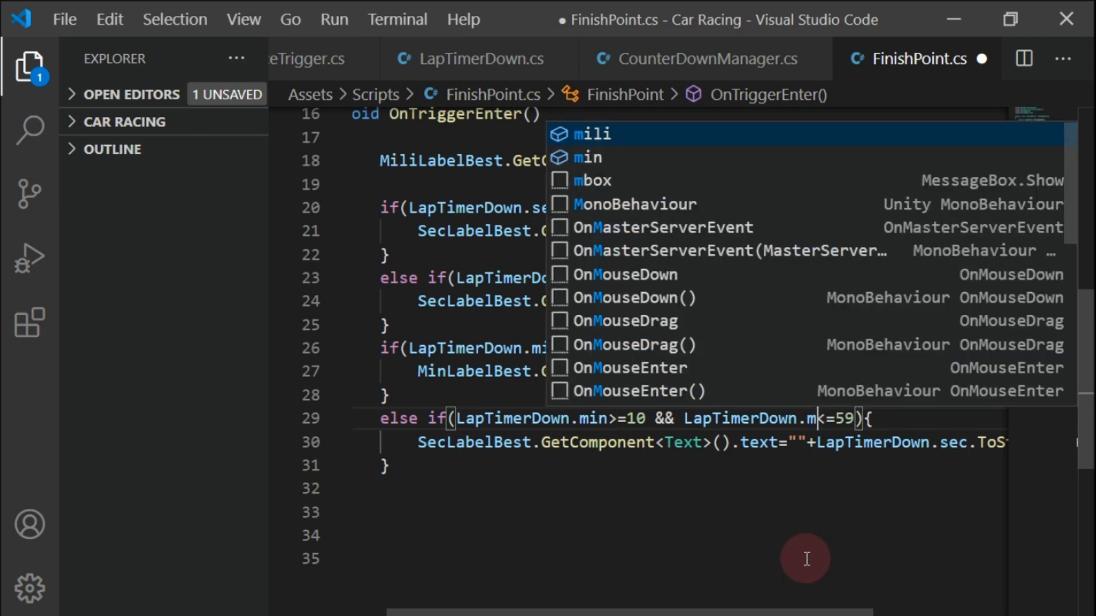
pyautogui.press('Escape')
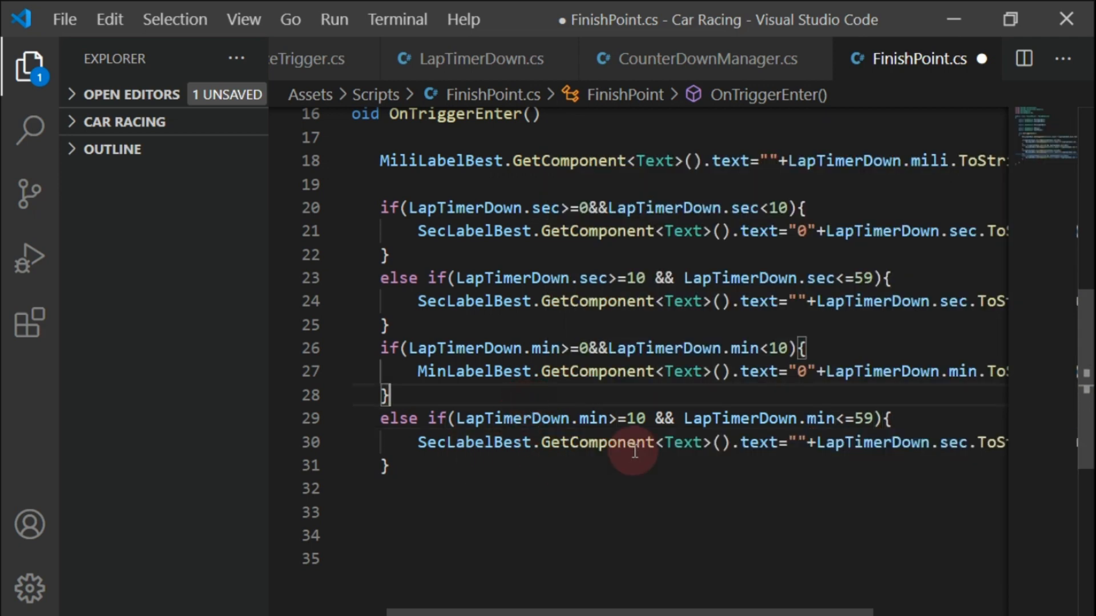
# In the copied else-if block's text assignment, change SecLabelBest to MinLabelBest and LapTimerDown.sec to LapTimerDown.min
pyautogui.click(447, 442)
pyautogui.press('BackSpace')
pyautogui.press('BackSpace')
pyautogui.press('BackSpace')
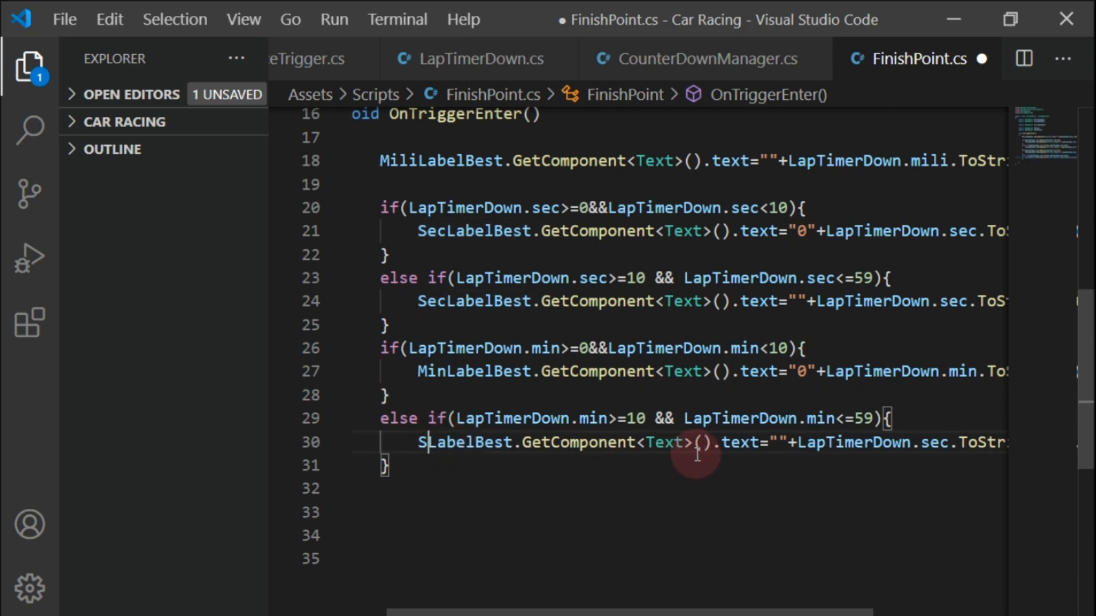
pyautogui.write('Min')
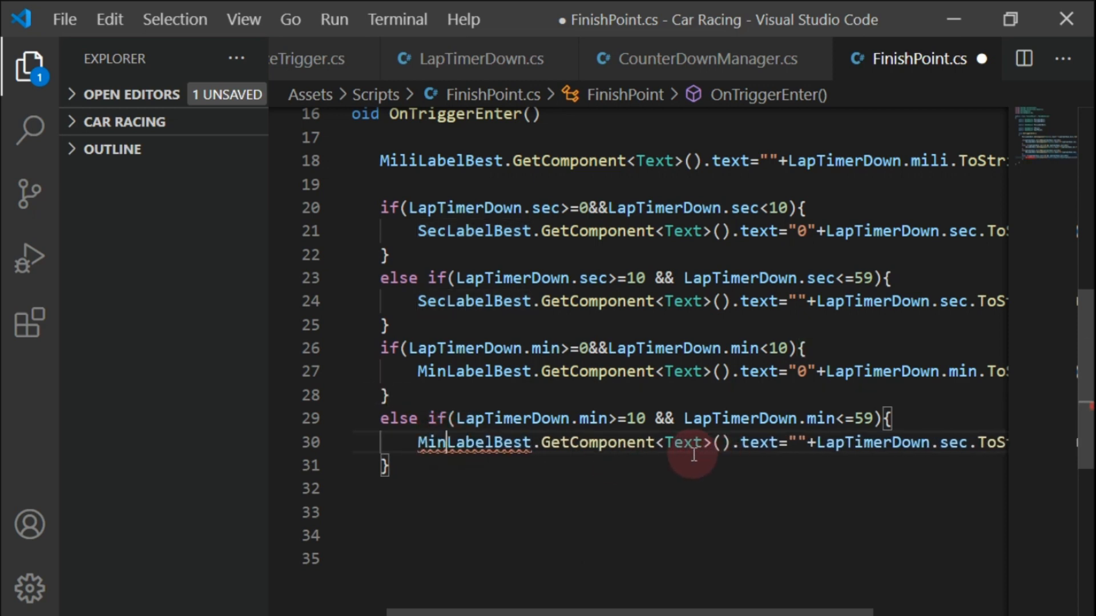
pyautogui.press('Right')
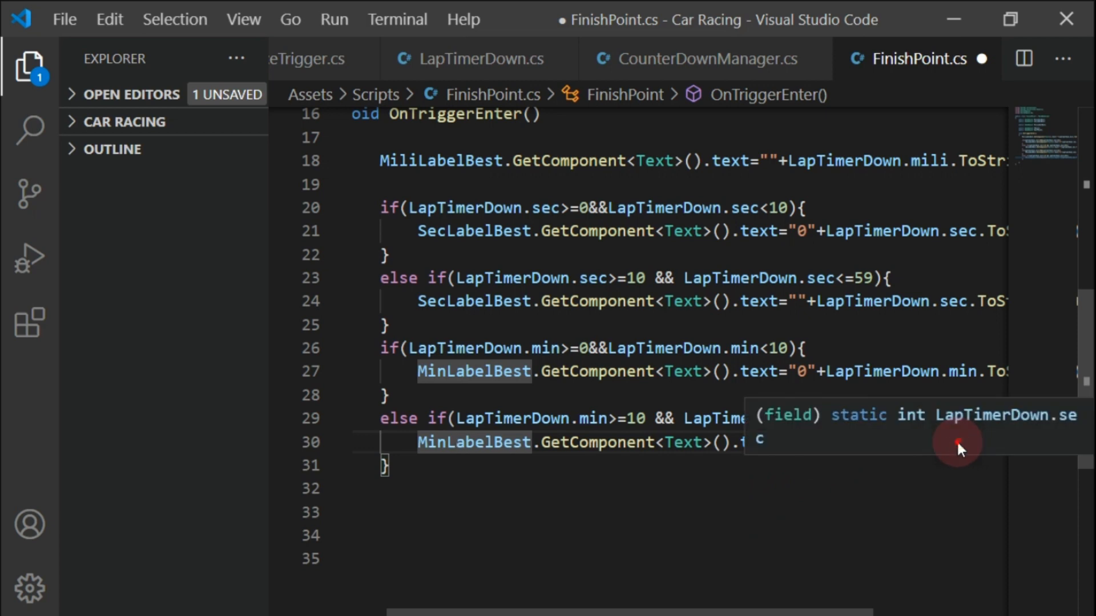
pyautogui.click(966, 444)
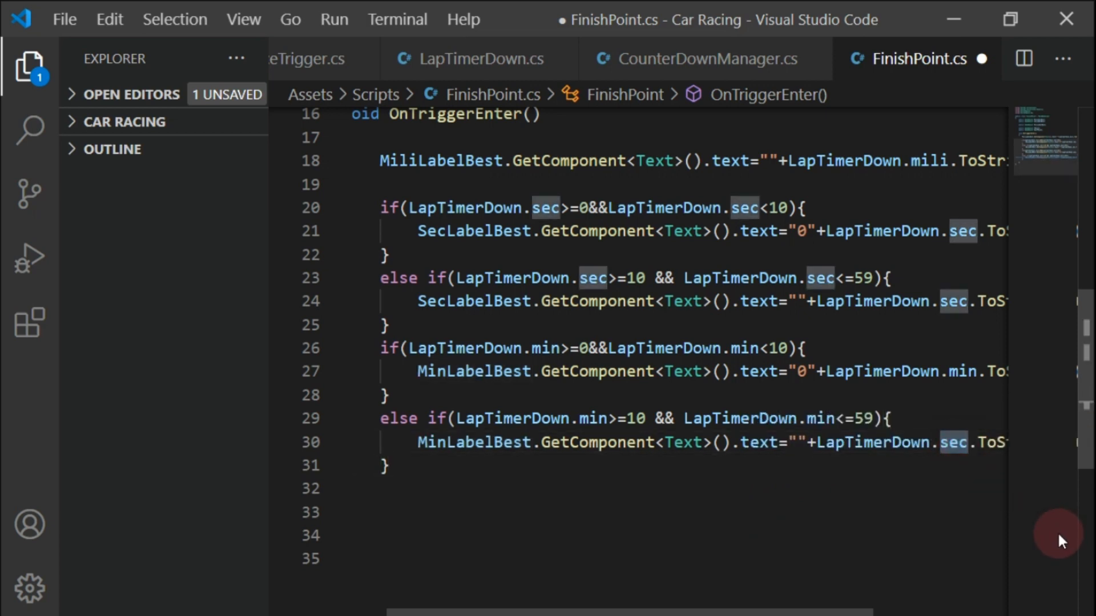
pyautogui.press('BackSpace')
pyautogui.press('BackSpace')
pyautogui.press('BackSpace')
pyautogui.write('min')
# Change the separator string at the end of the copied else-if block's text assignment to ":"
pyautogui.press('Right')
pyautogui.press('Right')
pyautogui.press('Right')
pyautogui.press('Right')
pyautogui.press('Right')
pyautogui.press('Right')
pyautogui.press('Right')
pyautogui.press('Right')
pyautogui.press('Right')
pyautogui.press('Right')
pyautogui.press('Right')
pyautogui.press('Right')
pyautogui.press('Right')
pyautogui.press('Right')
pyautogui.press('Right')
pyautogui.press('Right')
pyautogui.press('Right')
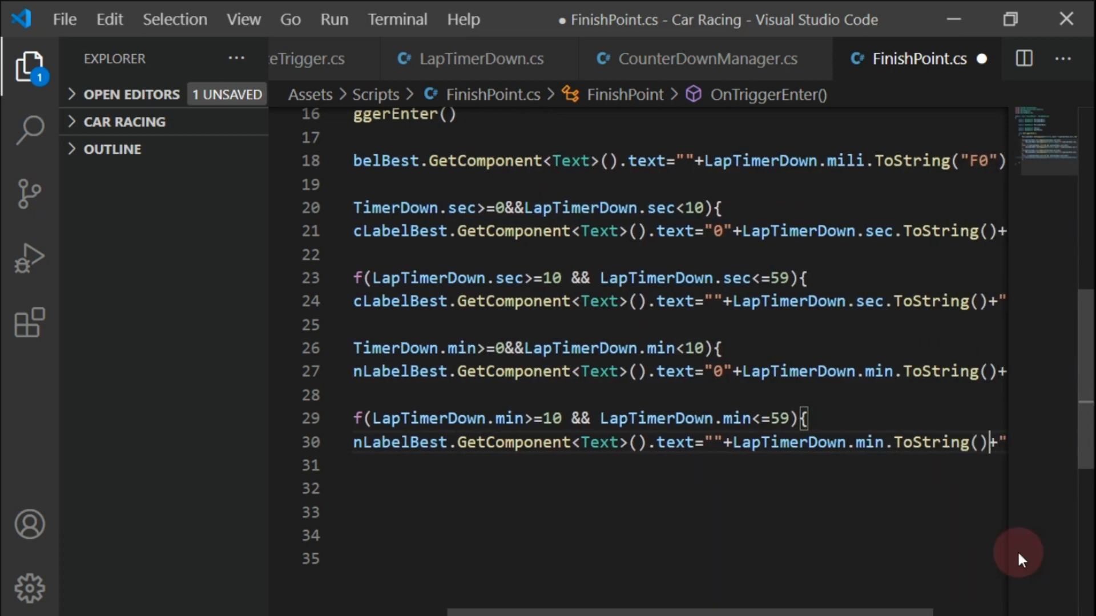
pyautogui.press('Left')
pyautogui.press('Left')
pyautogui.press('Left')
pyautogui.press('BackSpace')
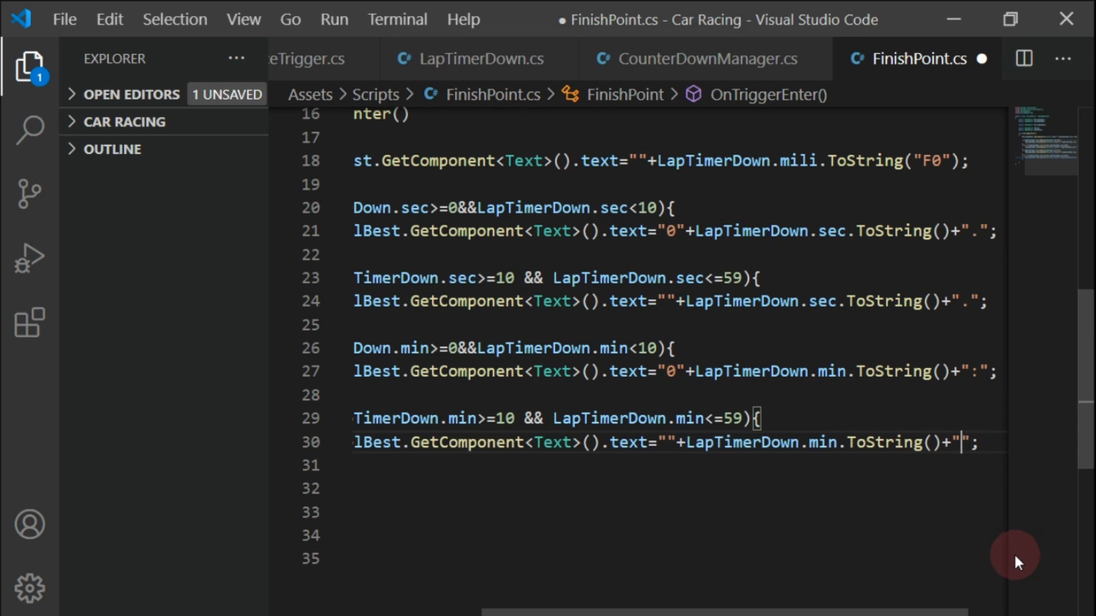
pyautogui.write(':')
pyautogui.press('End')
pyautogui.press('Down')
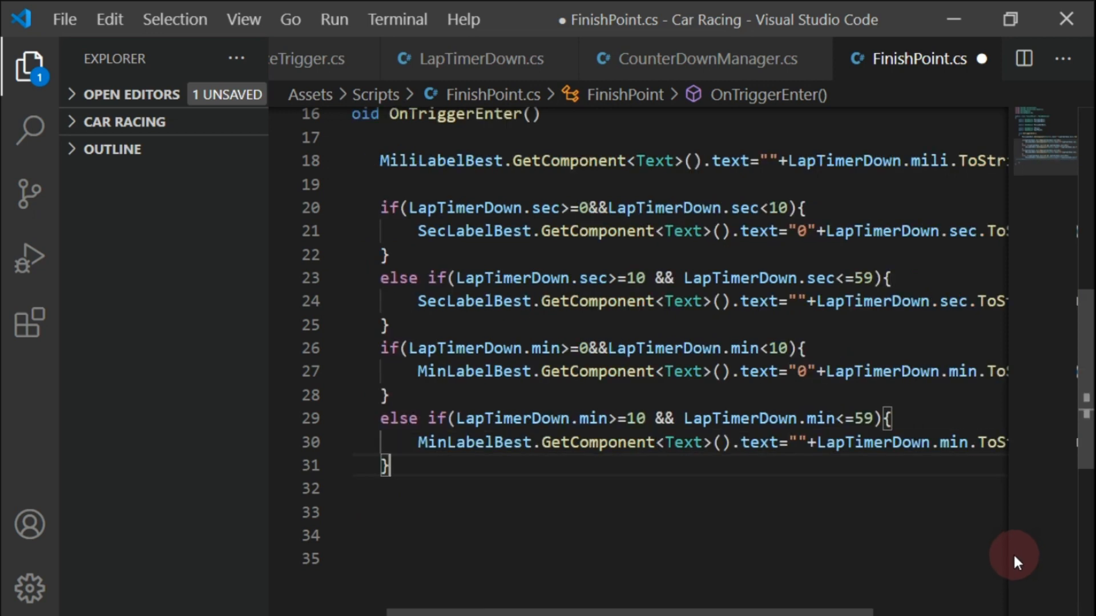
# Below the last else-if block in OnTriggerEnter, leave a blank line and add the statement LapTimerDown.mili=0;
pyautogui.press('Return')
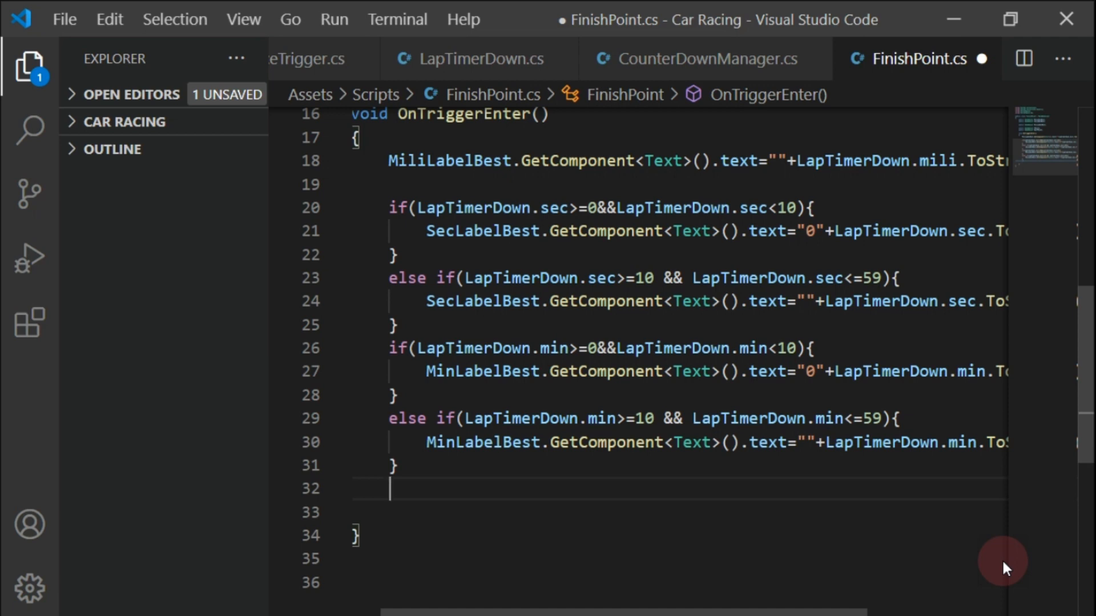
pyautogui.press('Return')
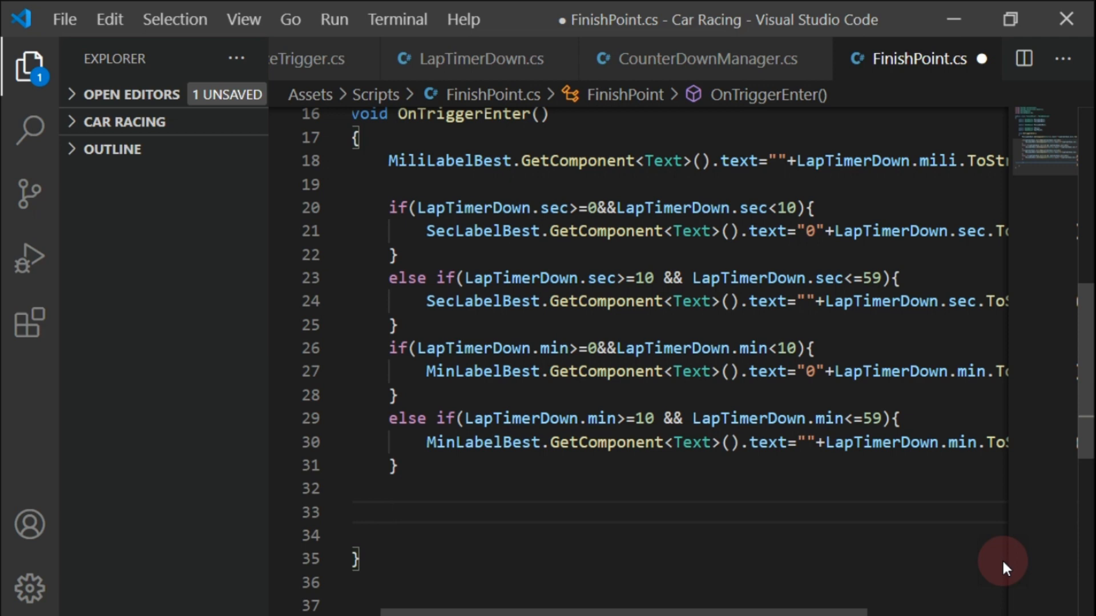
pyautogui.write('LapT')
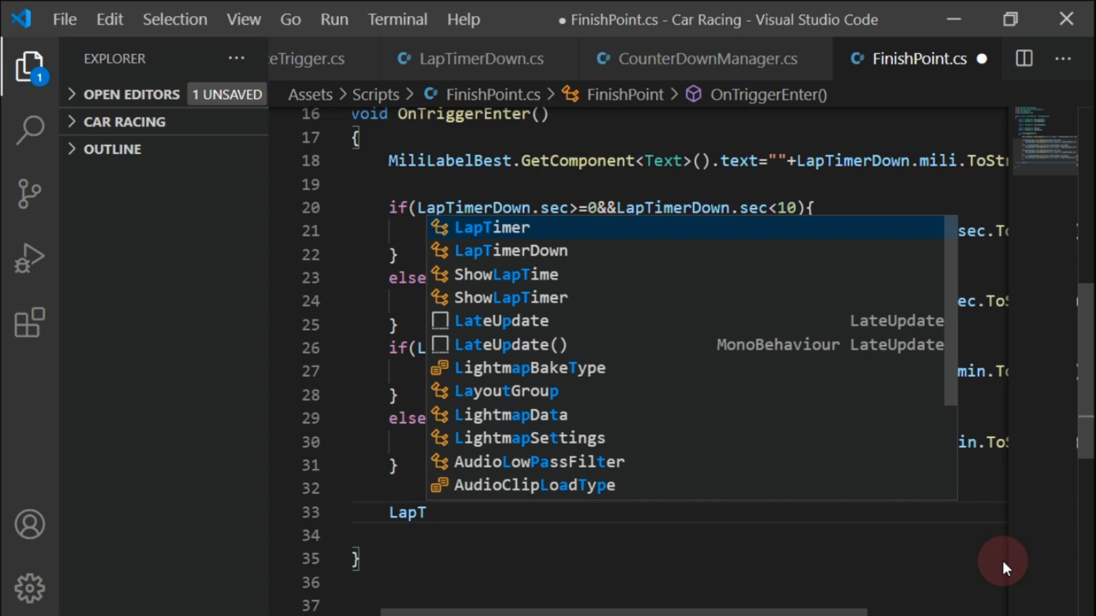
pyautogui.press('Down')
pyautogui.press('Tab')
pyautogui.write('.')
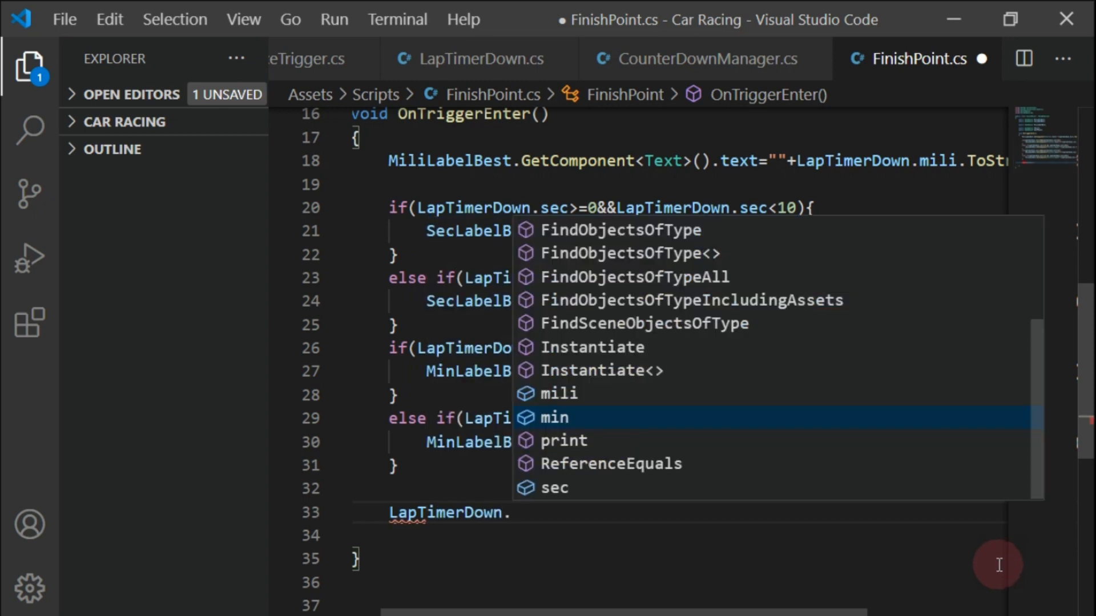
pyautogui.write('mi')
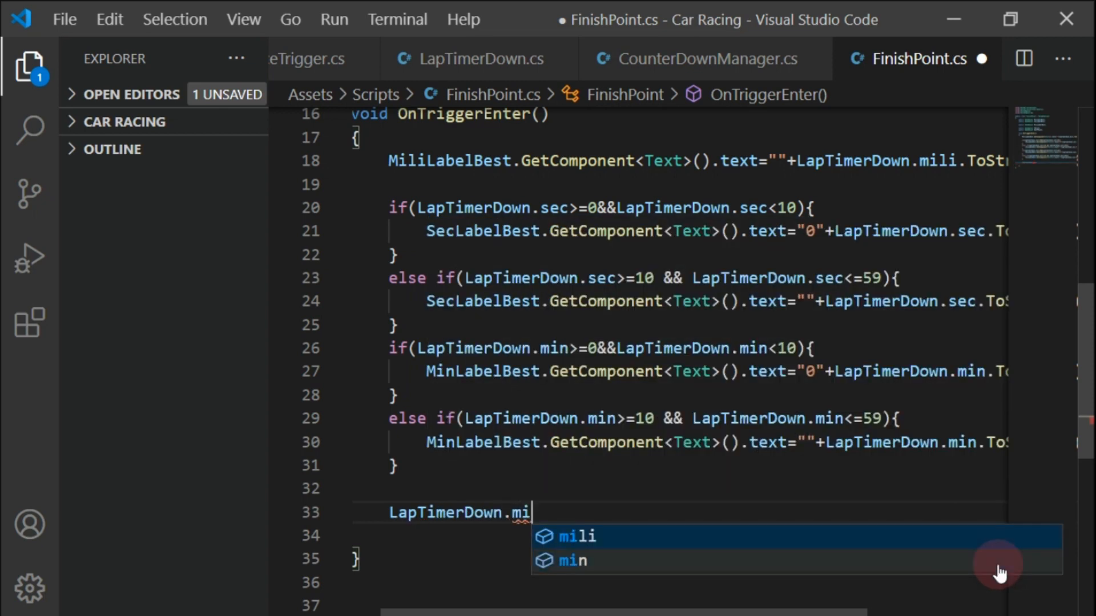
pyautogui.press('Tab')
pyautogui.write('=0;')
pyautogui.press('Return')
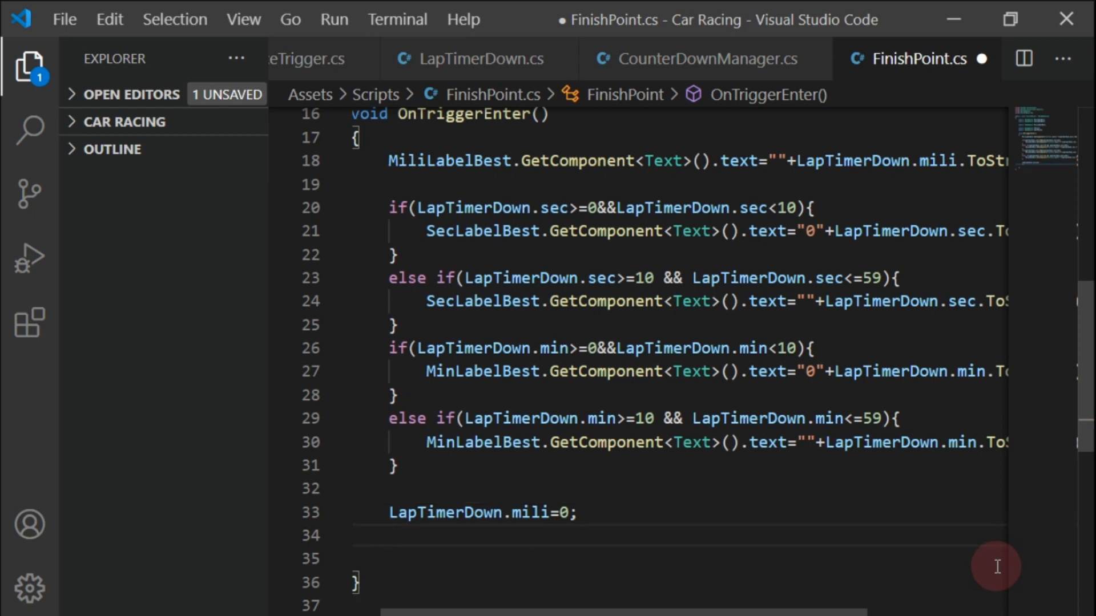
# Add the statement LapTimerDown.sec=0; under the mili reset
pyautogui.write('L')
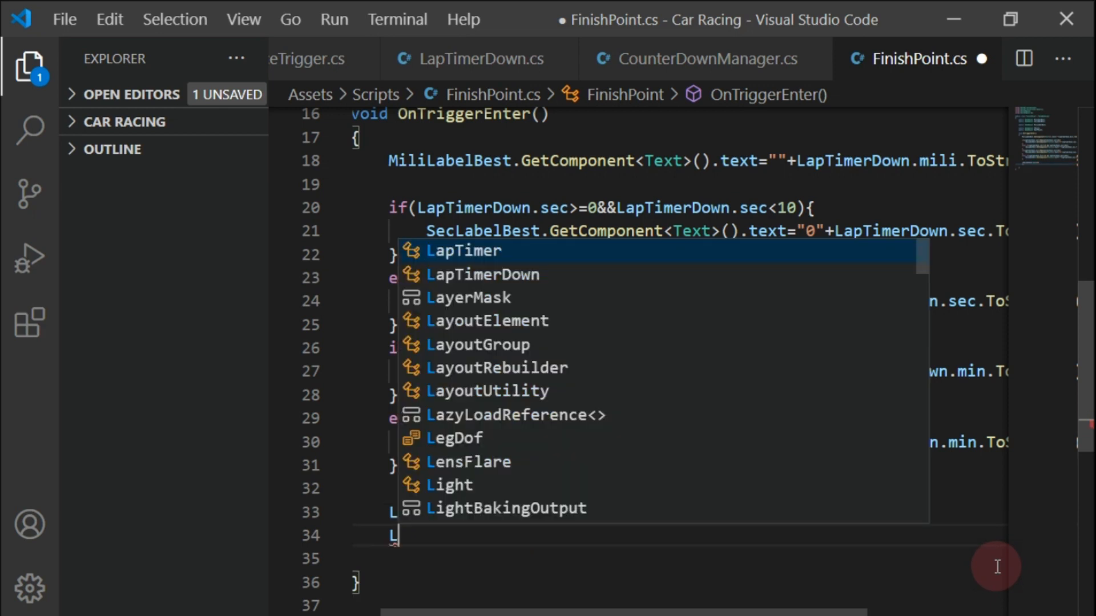
pyautogui.write('apTimerDown.se')
pyautogui.press('Return')
pyautogui.press('Return')
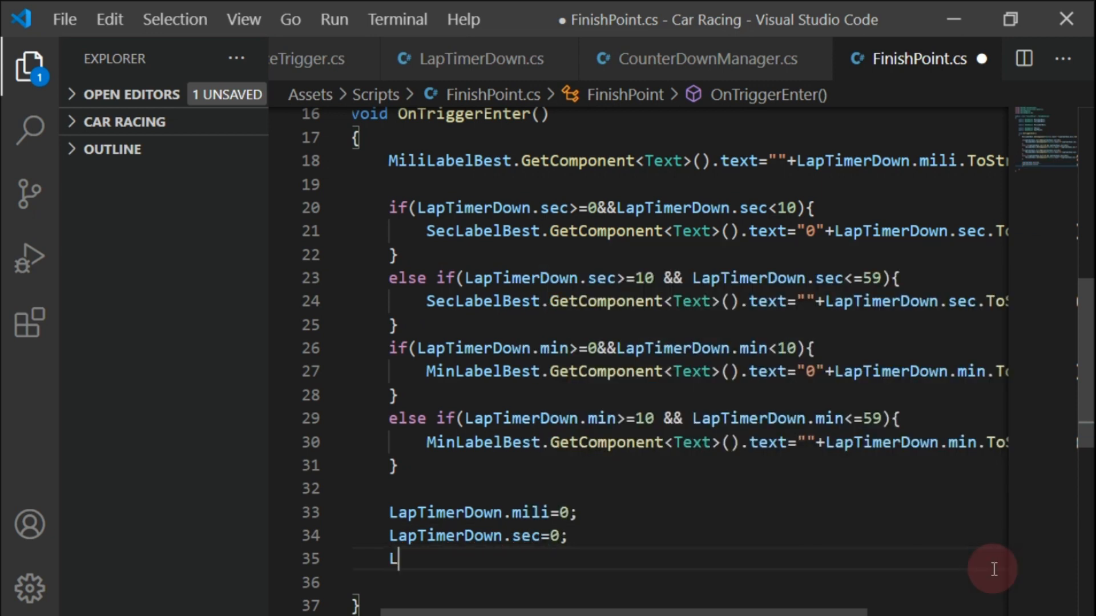
# Add the statement LapTimerDown.min=0; under the sec reset, followed by a blank line
pyautogui.write('La')
pyautogui.press('Down')
pyautogui.press('Tab')
pyautogui.write('.min=')
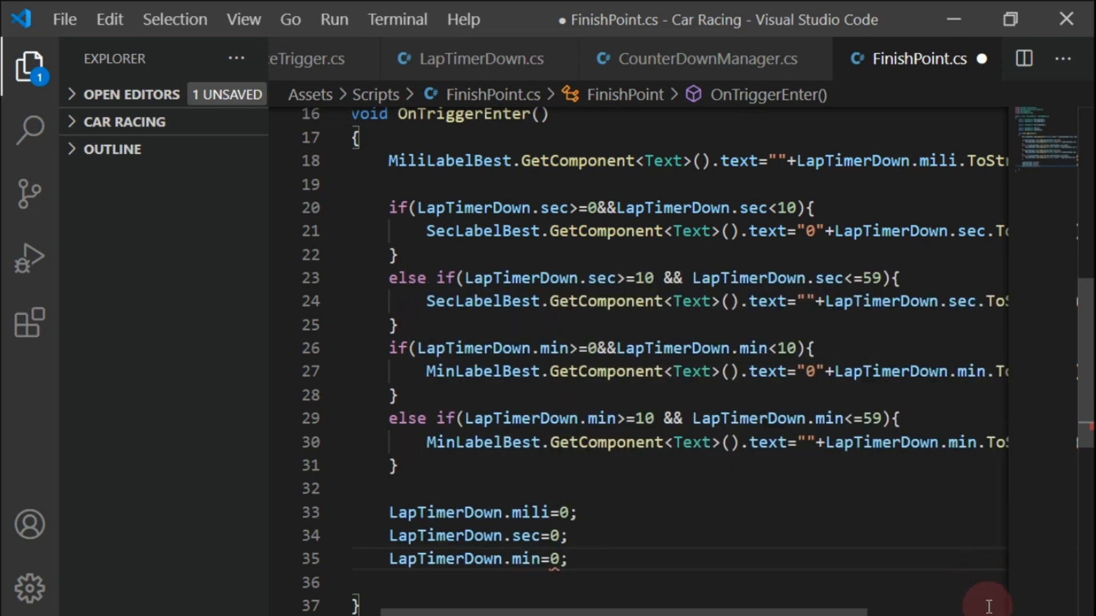
pyautogui.write('0;')
pyautogui.press('Return')
pyautogui.press('Return')
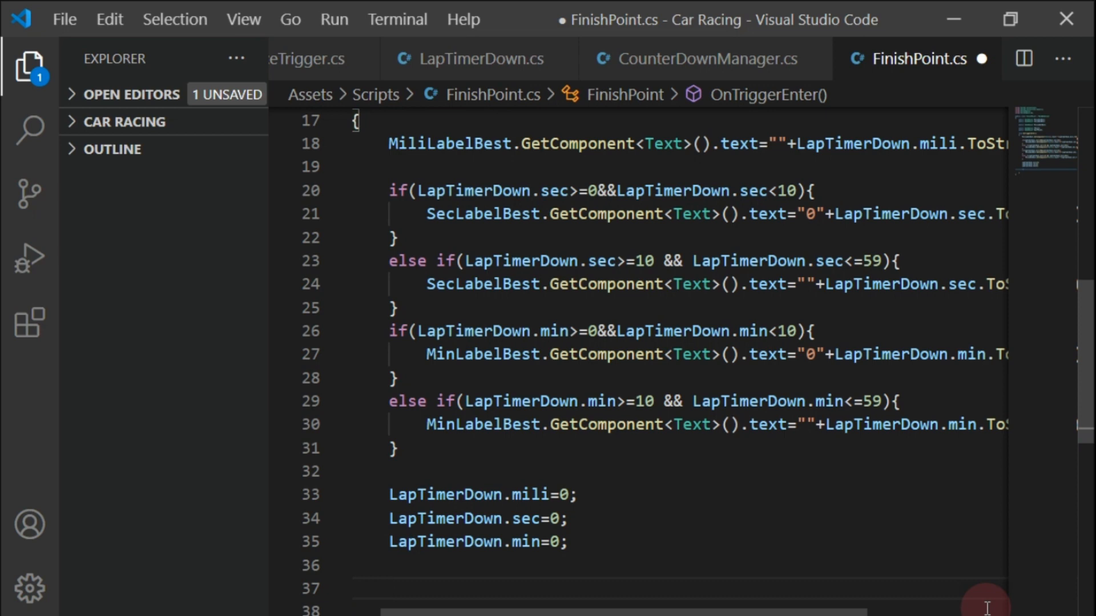
# Deactivate the finish point after the timer resets with the statement FPoint.SetActive(false);
pyautogui.scroll(-2, 808, 450)
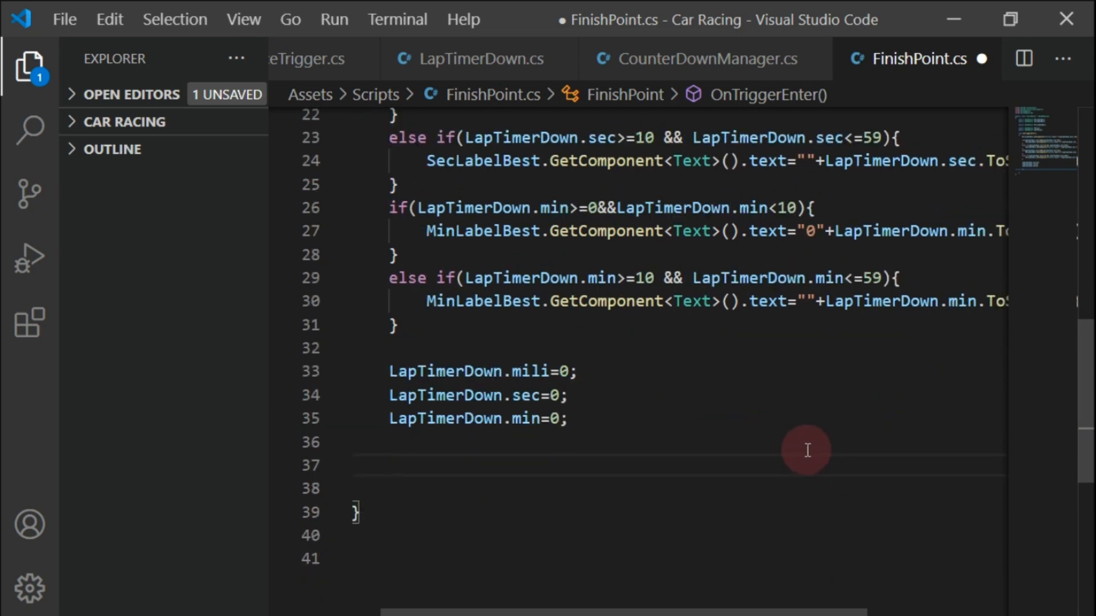
pyautogui.write('Fi')
pyautogui.press('BackSpace')
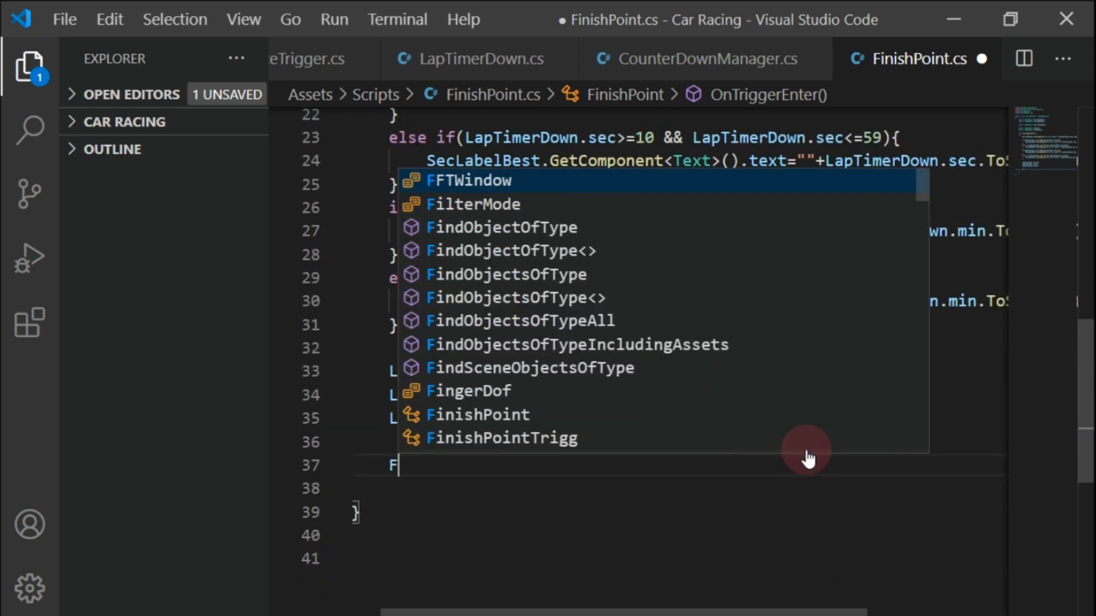
pyautogui.write('P')
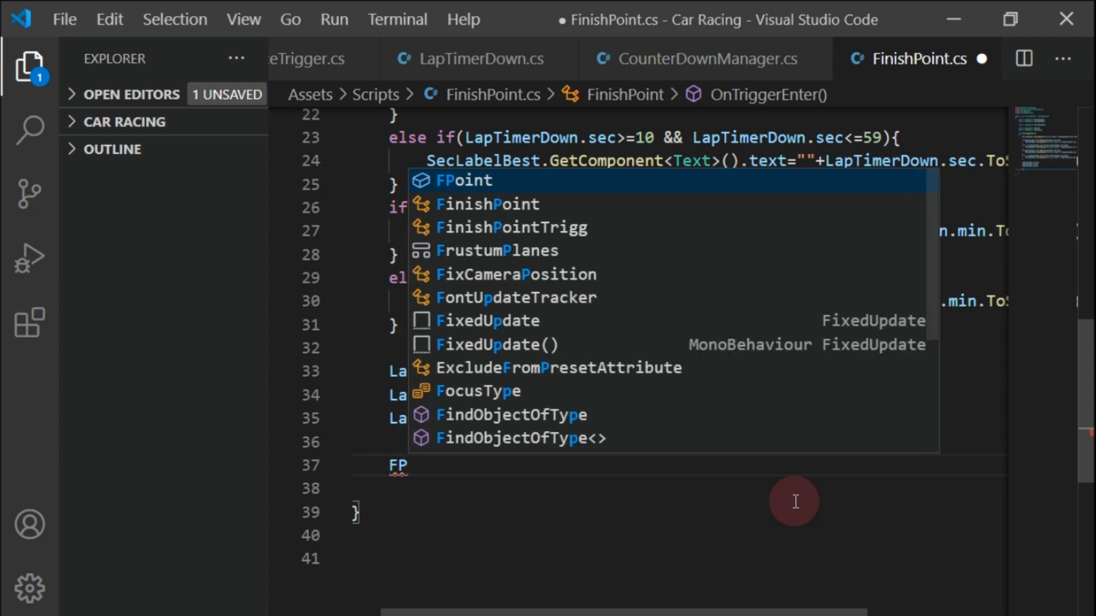
pyautogui.press('Return')
pyautogui.write('.Se')
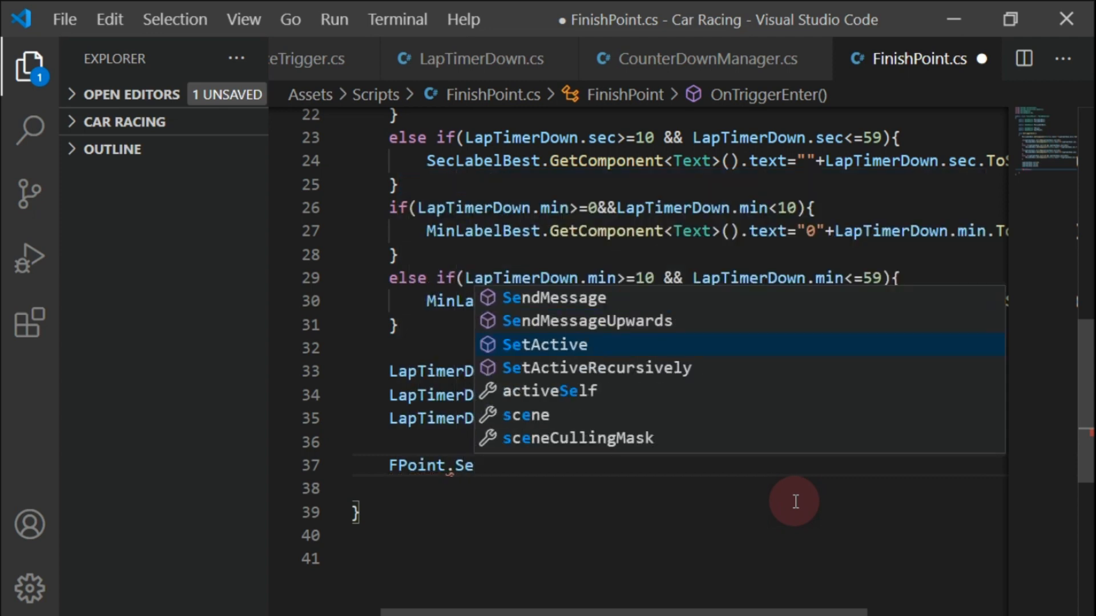
pyautogui.press('Return')
pyautogui.write('(')
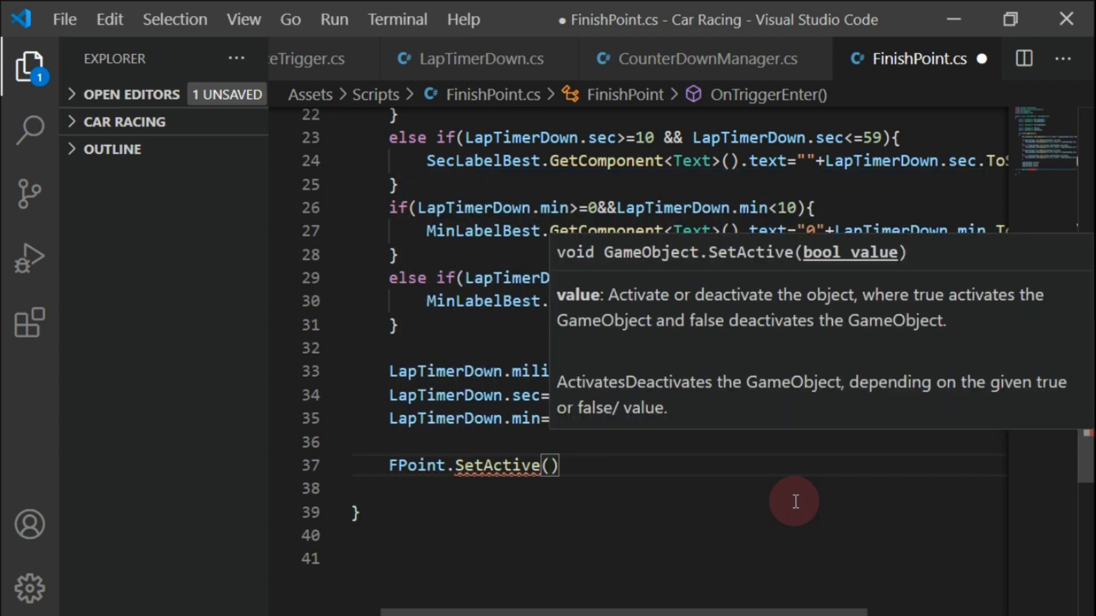
pyautogui.write('false);')
pyautogui.press('Return')
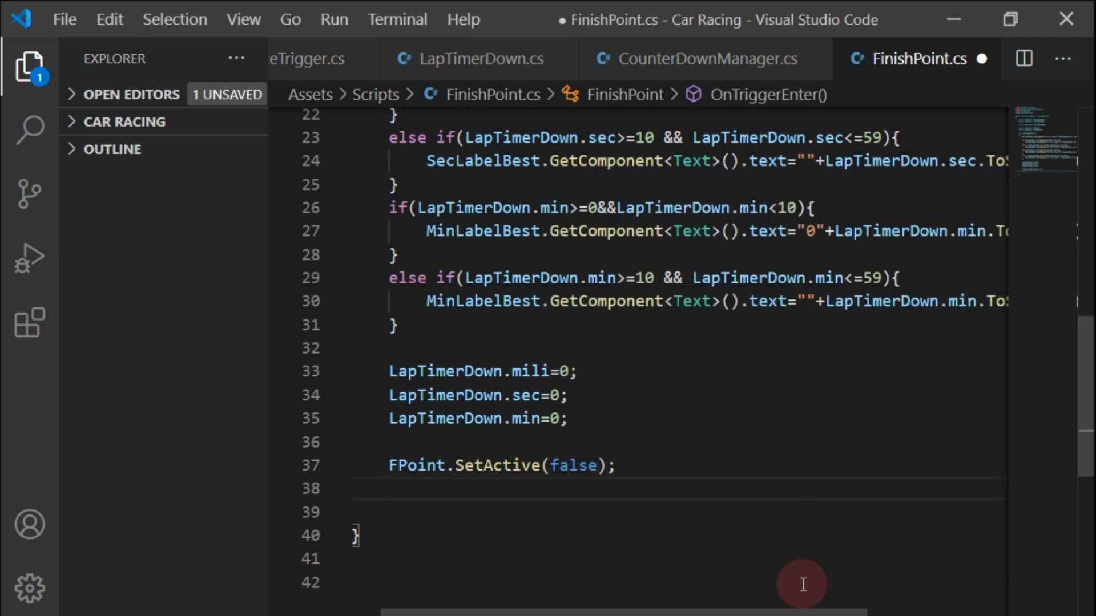
# Add the statement HalfPoint.SetActive(true); below the FPoint line and save the FinishPoint script
pyautogui.write('H')
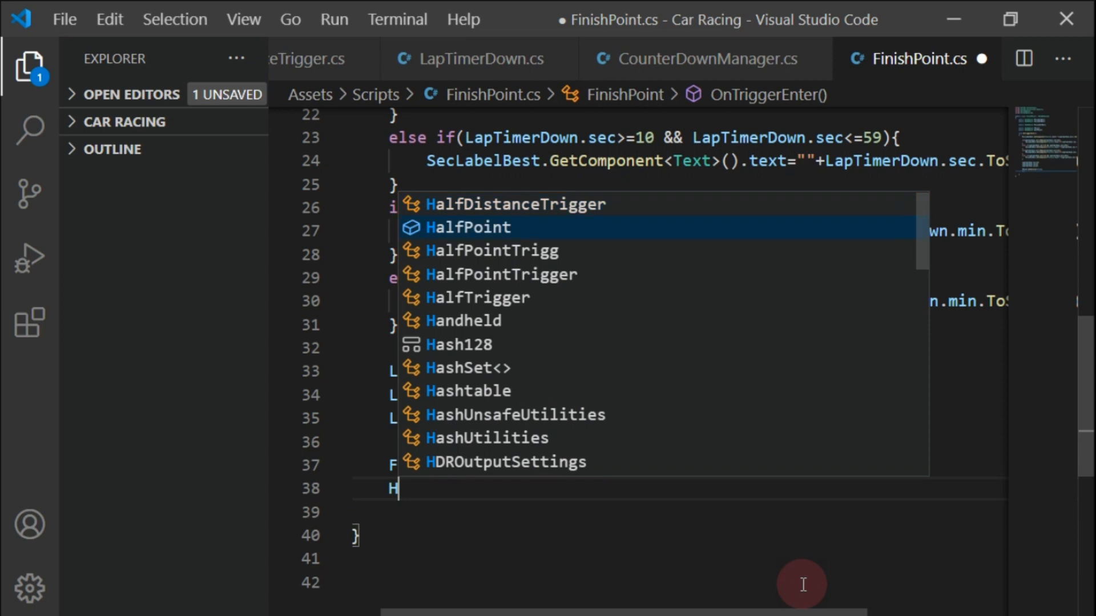
pyautogui.write('alfPoint.Se')
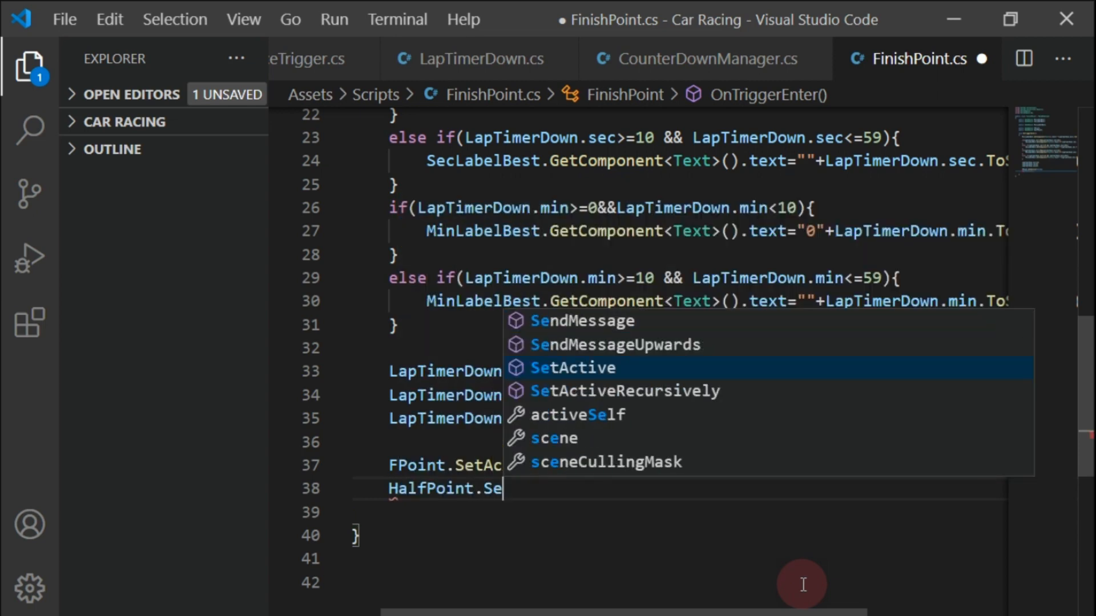
pyautogui.press('Tab')
pyautogui.write('(true)l')
pyautogui.hotkey('ctrl', 's')
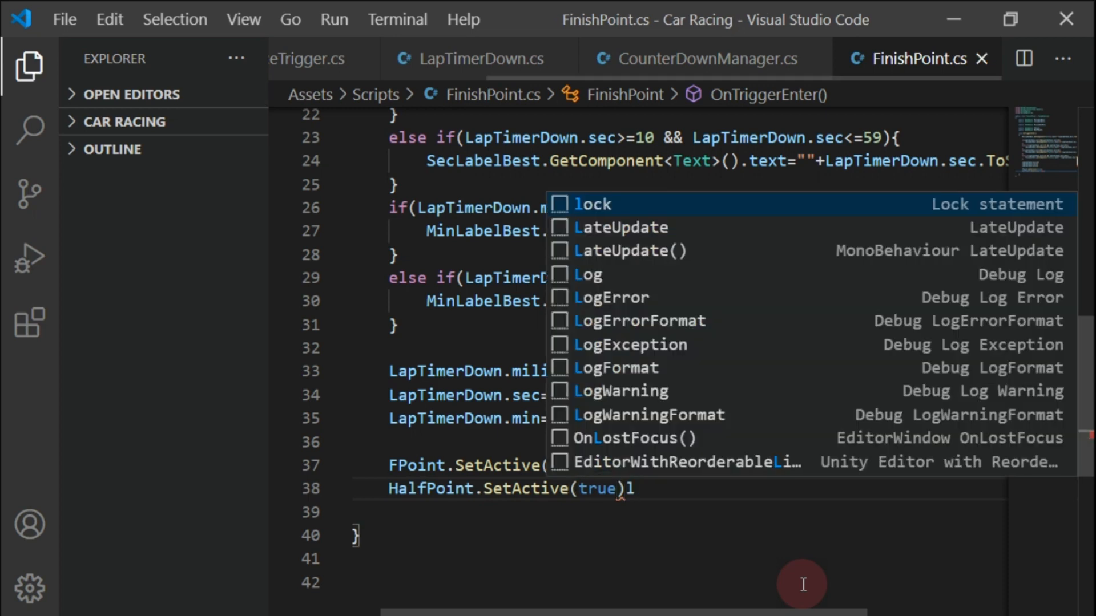
pyautogui.press('BackSpace')
pyautogui.write(';')
pyautogui.hotkey('ctrl', 's')
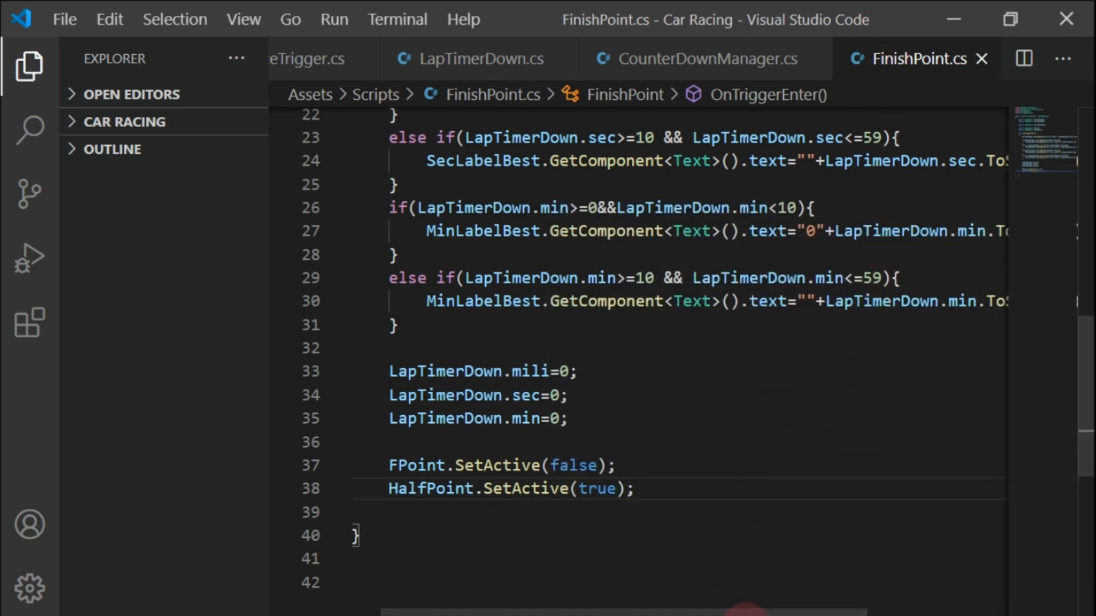
# Switch to Unity, attach the FinishPoint script to the FinishPoint scene object, and show its script component
pyautogui.hotkey('alt', 'Tab')
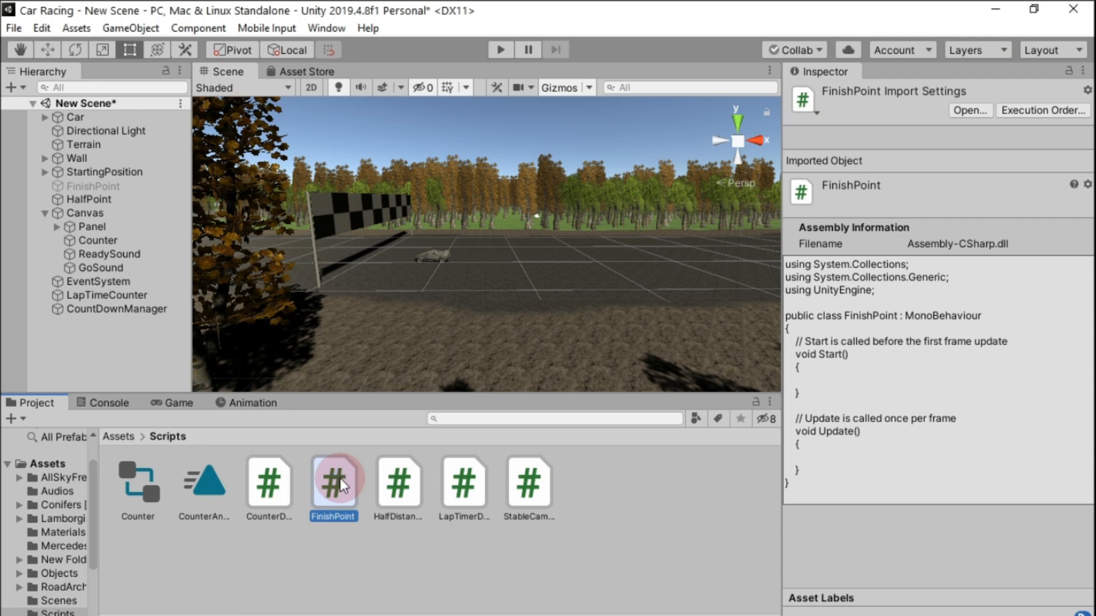
pyautogui.moveTo(324, 484); pyautogui.dragTo(102, 186)
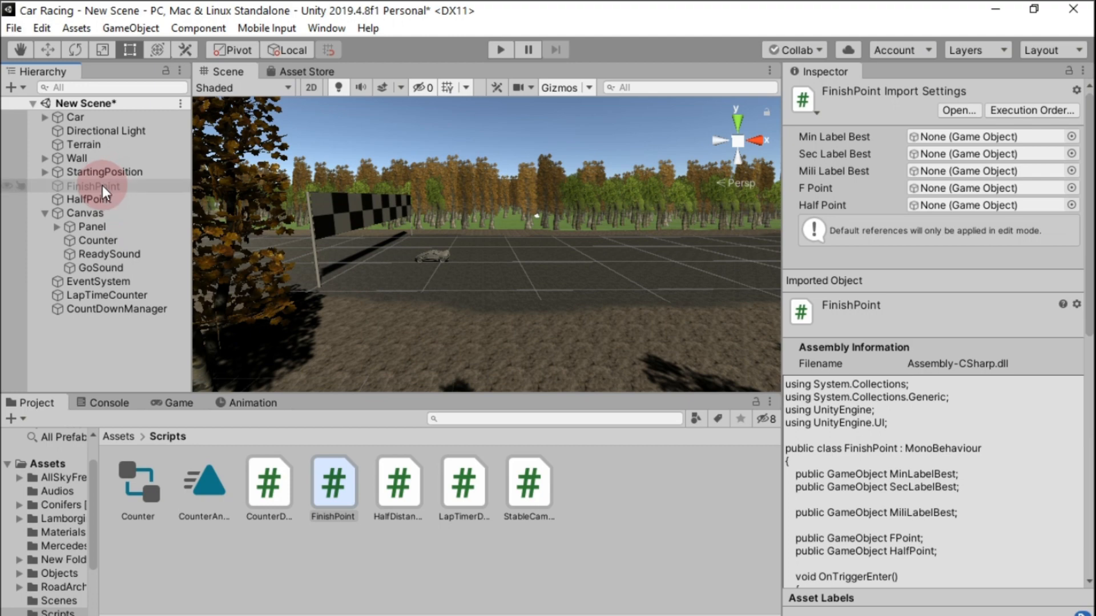
pyautogui.scroll(-10, 949, 288)
pyautogui.scroll(10, 950, 293)
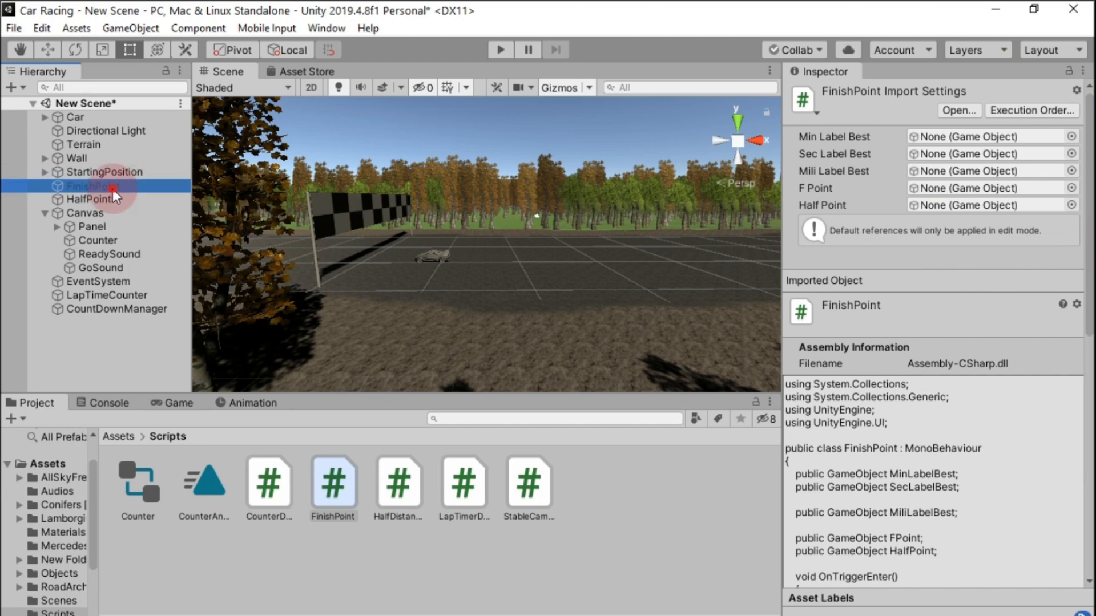
pyautogui.click(112, 188)
pyautogui.scroll(-5, 969, 434)
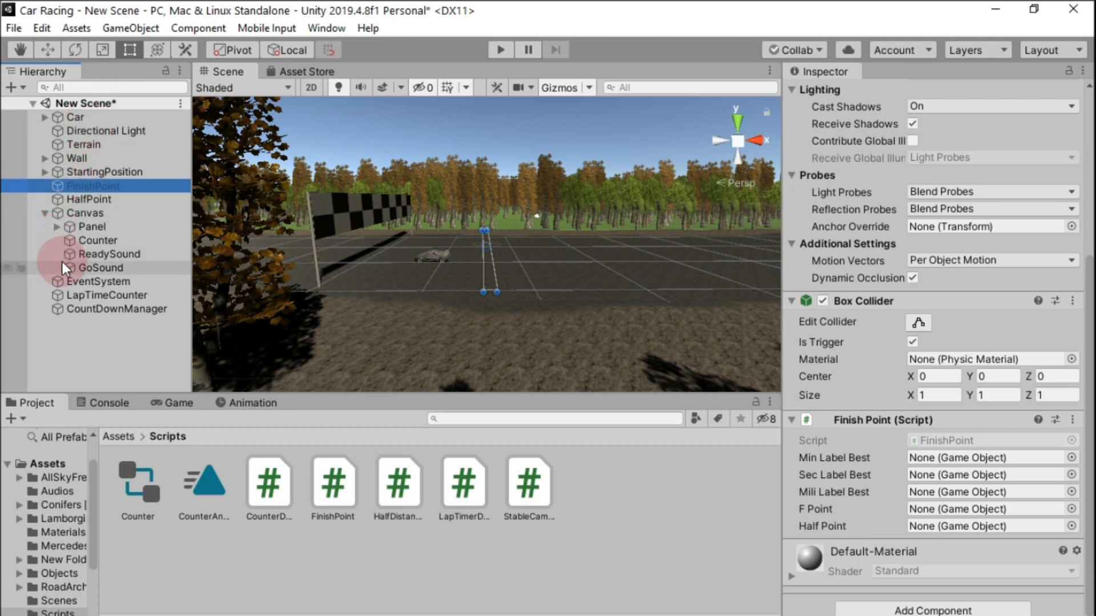
# Assign MinLabelBest, SecLabelBest, MiliLabelBest, FinishPoint and HalfPoint from the scene to the matching references of the Finish Point script
pyautogui.click(55, 228)
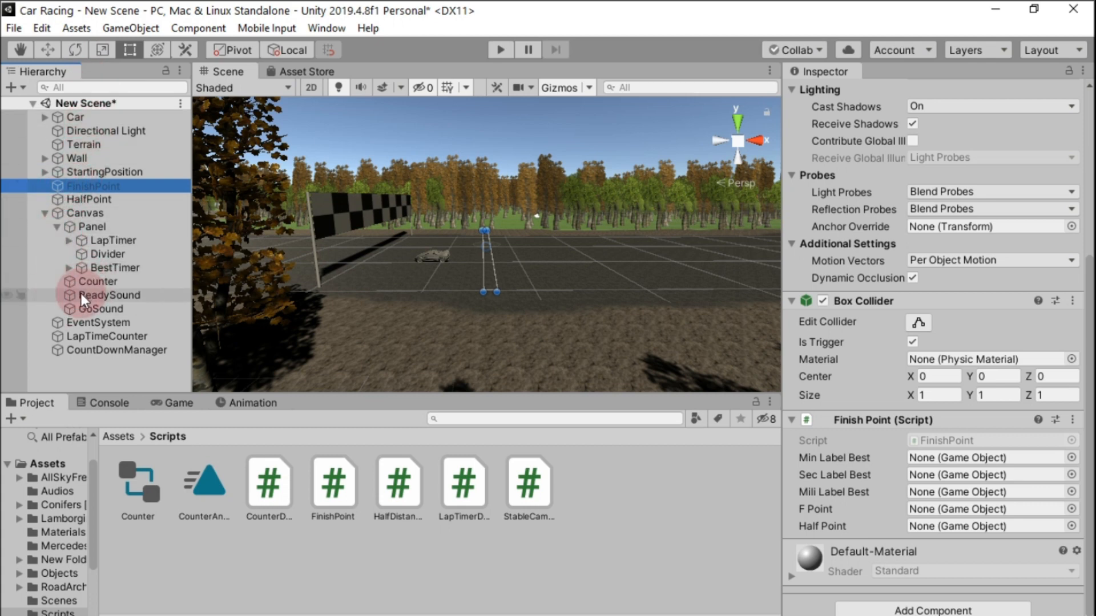
pyautogui.click(69, 268)
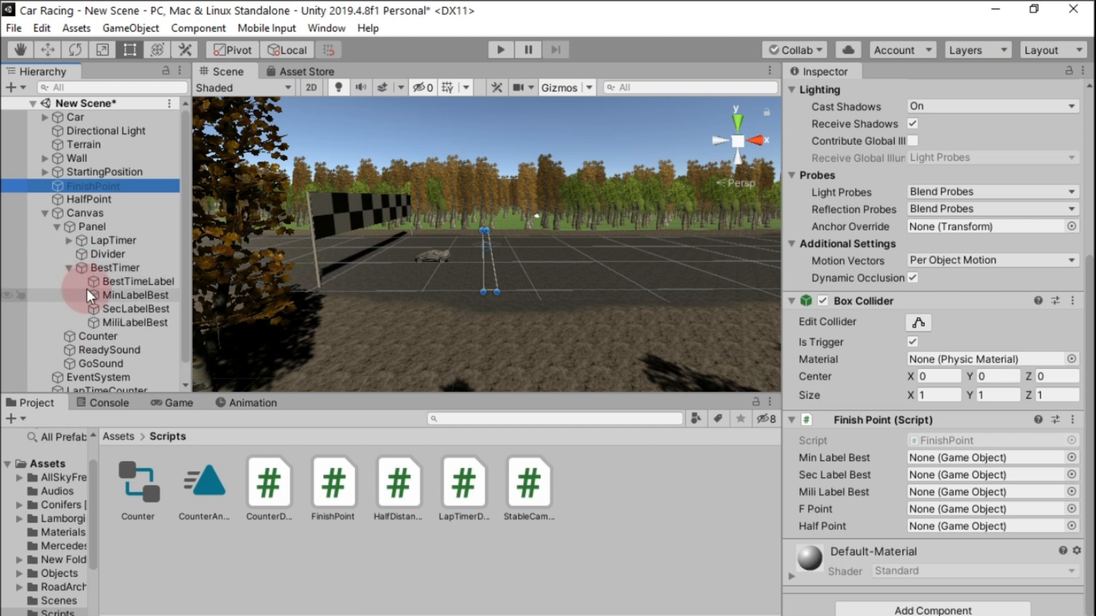
pyautogui.moveTo(105, 294); pyautogui.dragTo(964, 463)
pyautogui.moveTo(132, 309); pyautogui.dragTo(941, 475)
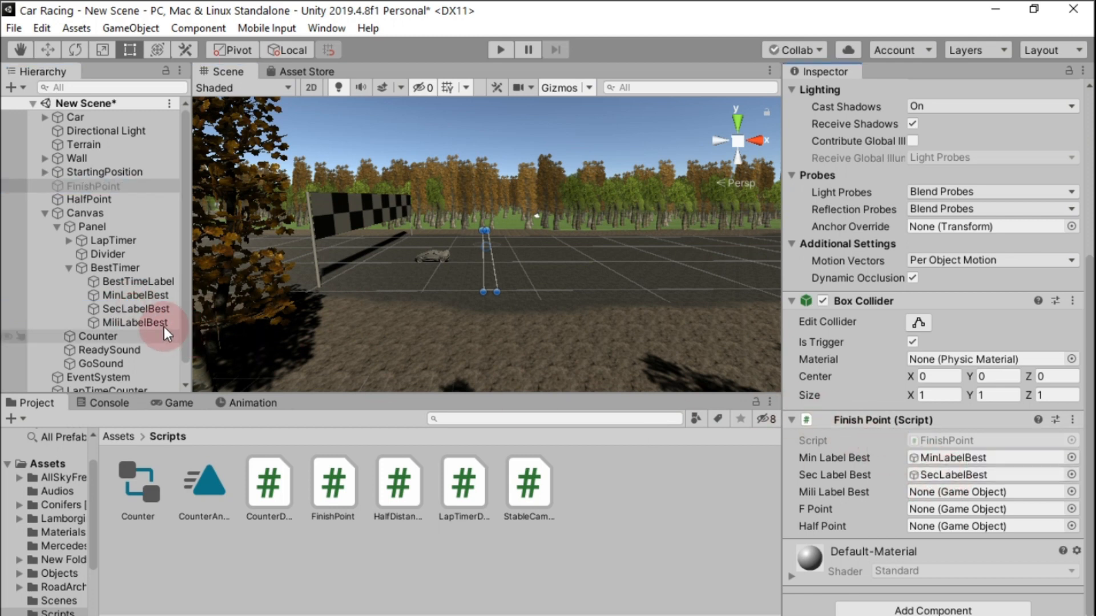
pyautogui.moveTo(122, 320); pyautogui.dragTo(988, 492)
pyautogui.moveTo(85, 201); pyautogui.dragTo(965, 526)
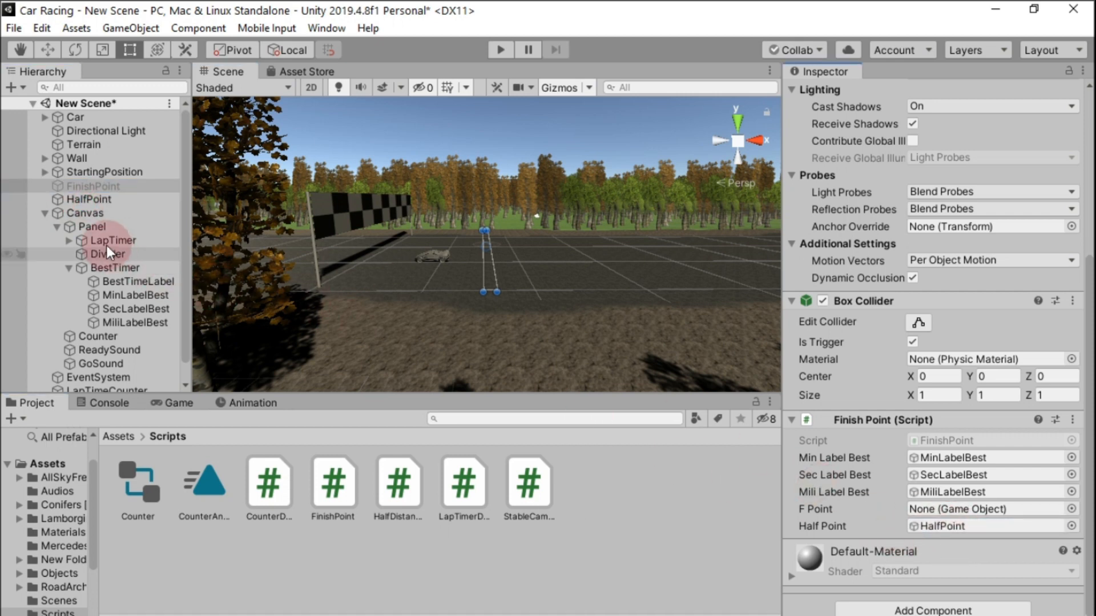
pyautogui.moveTo(93, 192); pyautogui.dragTo(982, 509)
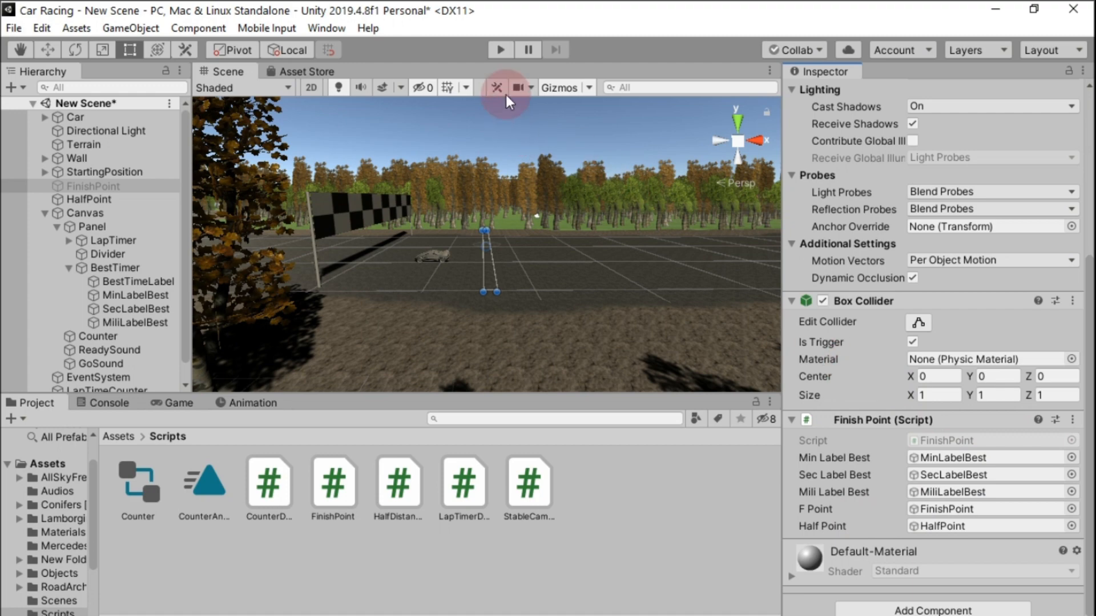
# Run the scene in play mode and drive the car through the checkered gate and around the track's right-hand bends
pyautogui.click(503, 50)
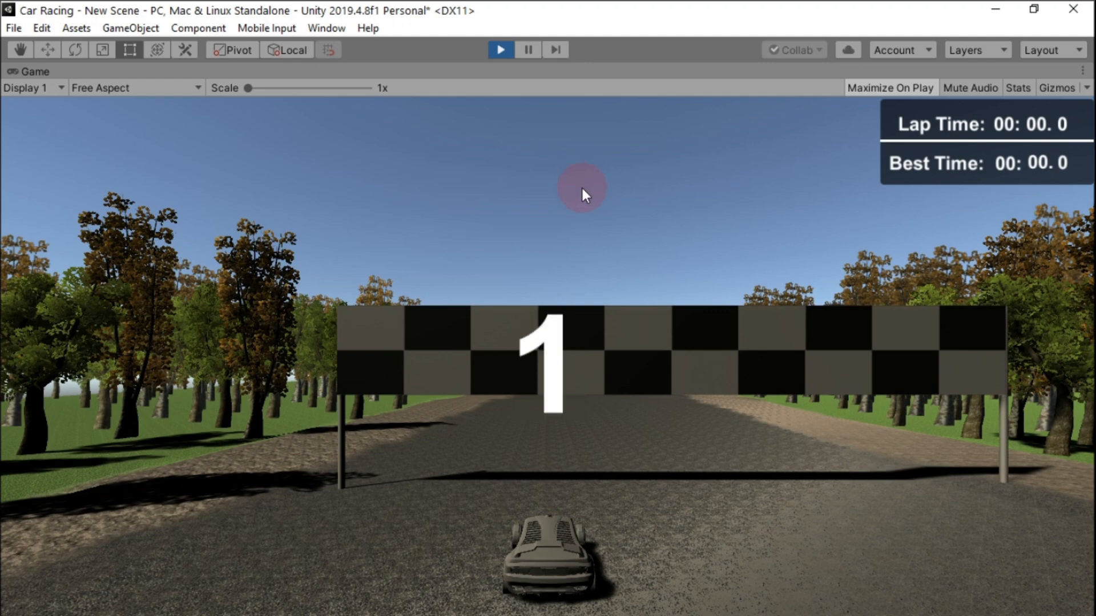
pyautogui.press('Up')
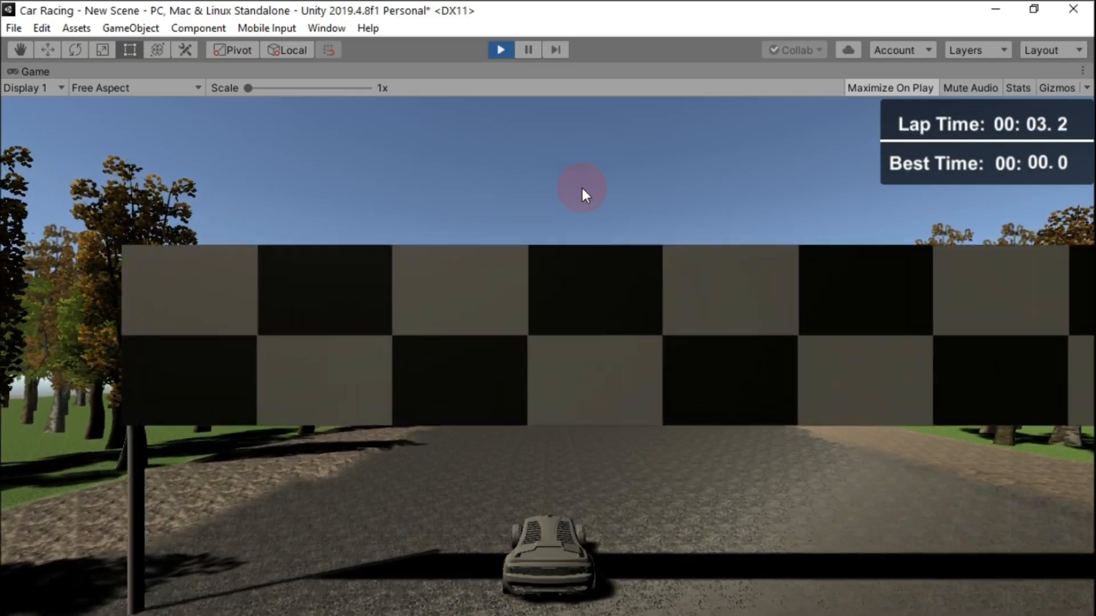
pyautogui.press('Right')
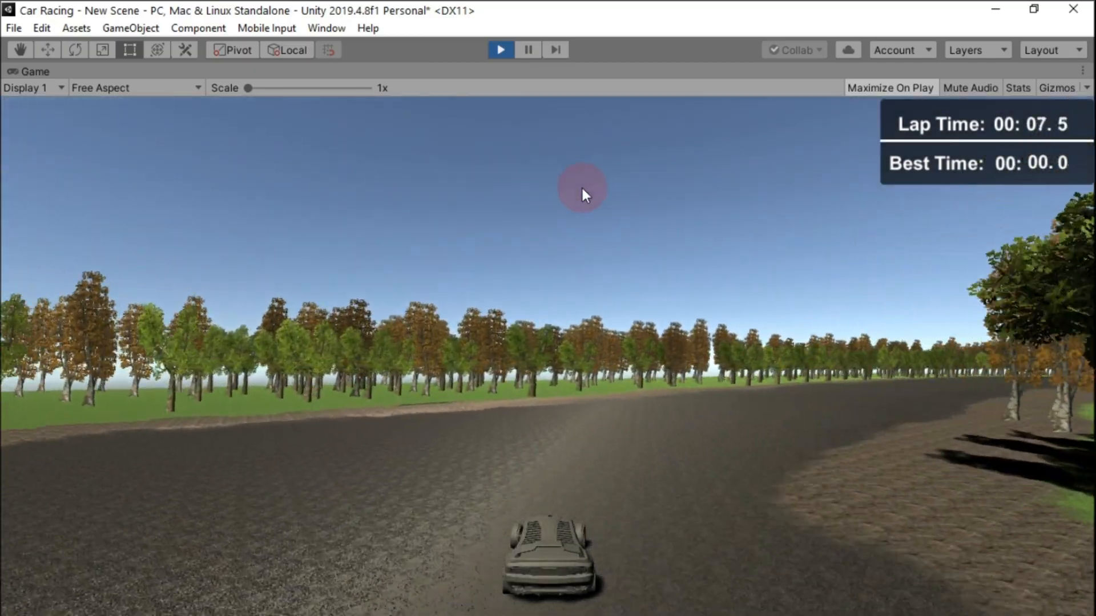
pyautogui.press('Right')
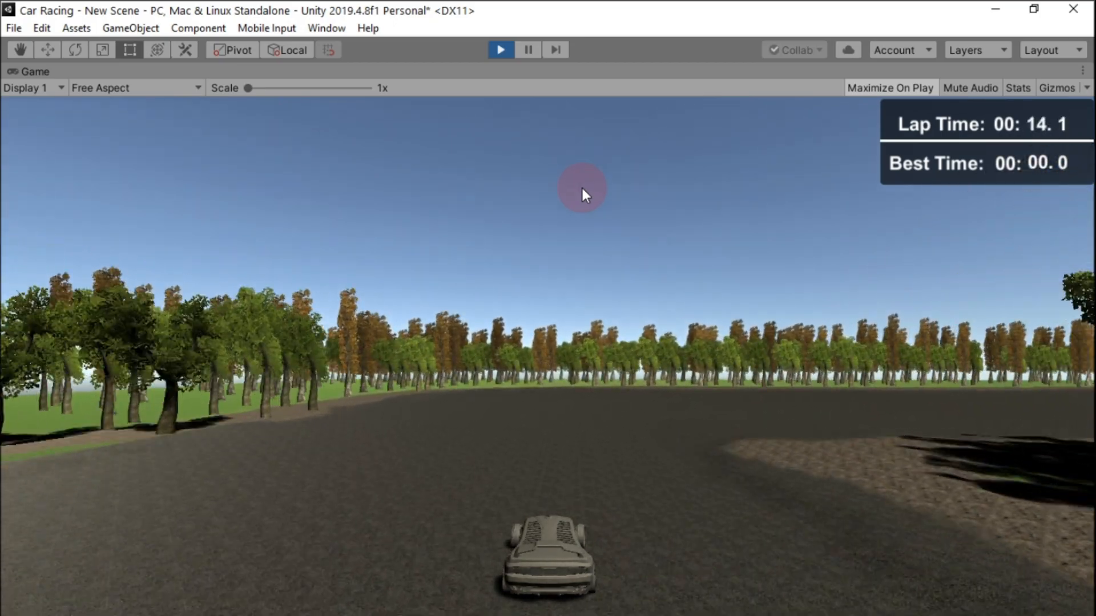
pyautogui.press('Right')
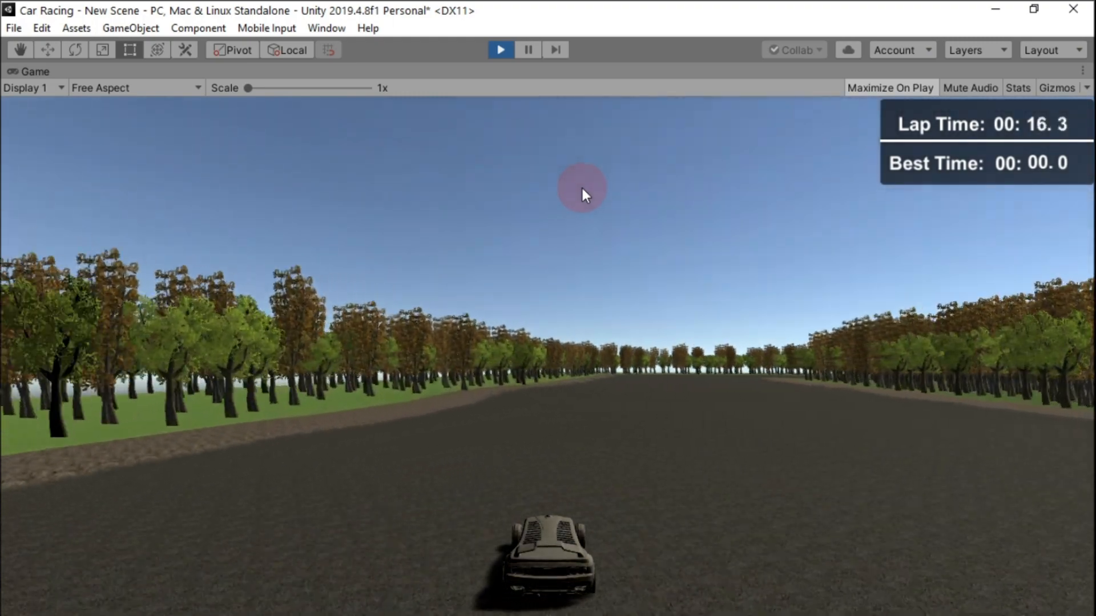
pyautogui.press('Right')
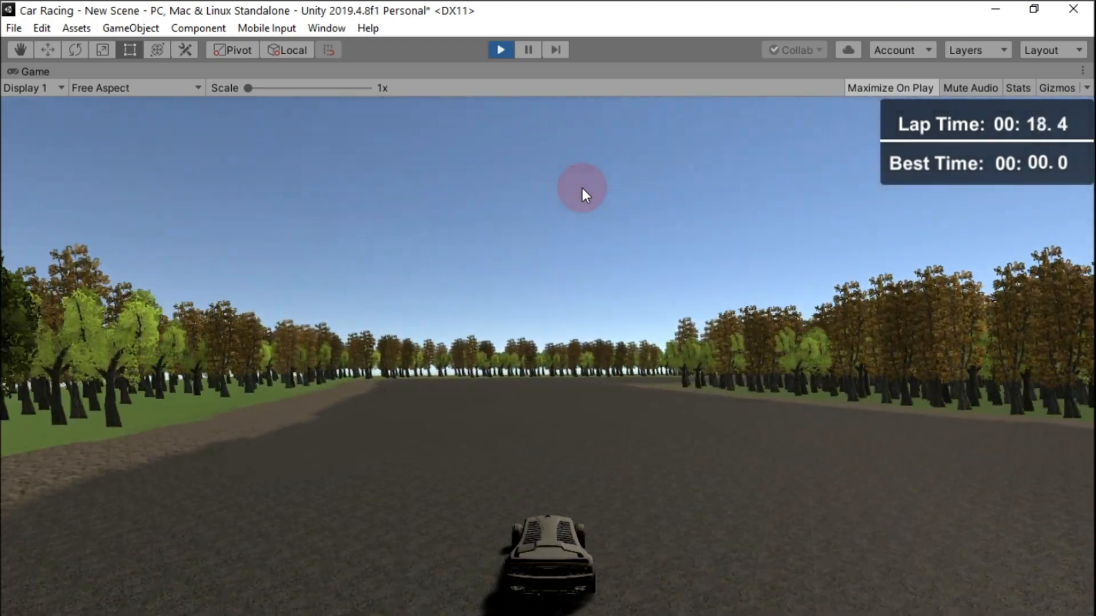
pyautogui.press('Right')
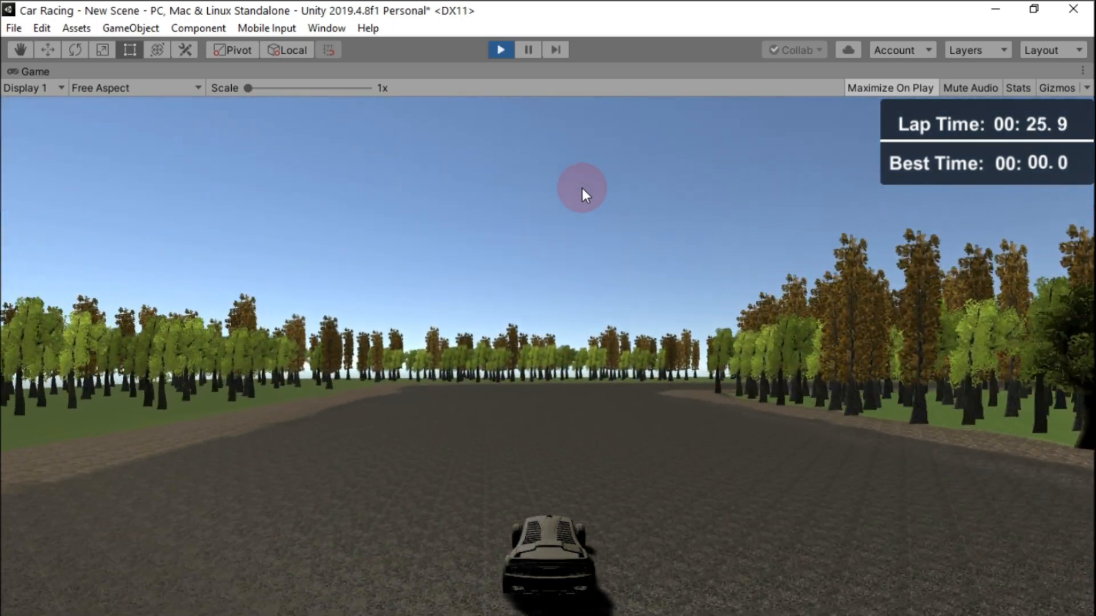
pyautogui.press('Right')
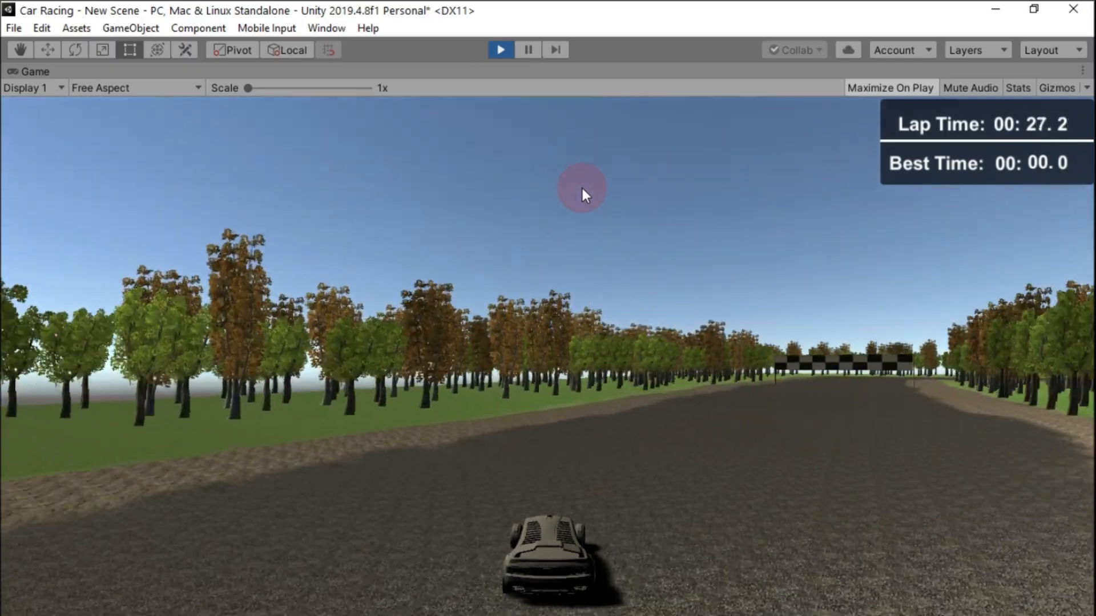
pyautogui.press('Right')
# Brake at the tree-lined bend, accelerate out of it and steer the car back toward the checkered gate to complete the test lap
pyautogui.press('Down')
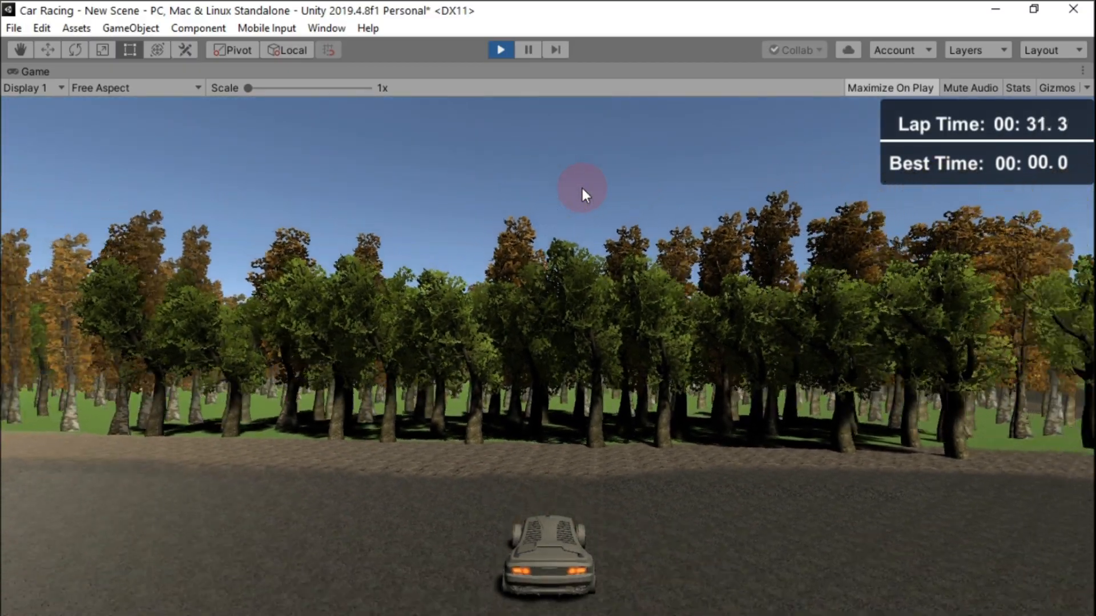
pyautogui.press('Up')
pyautogui.press('Right')
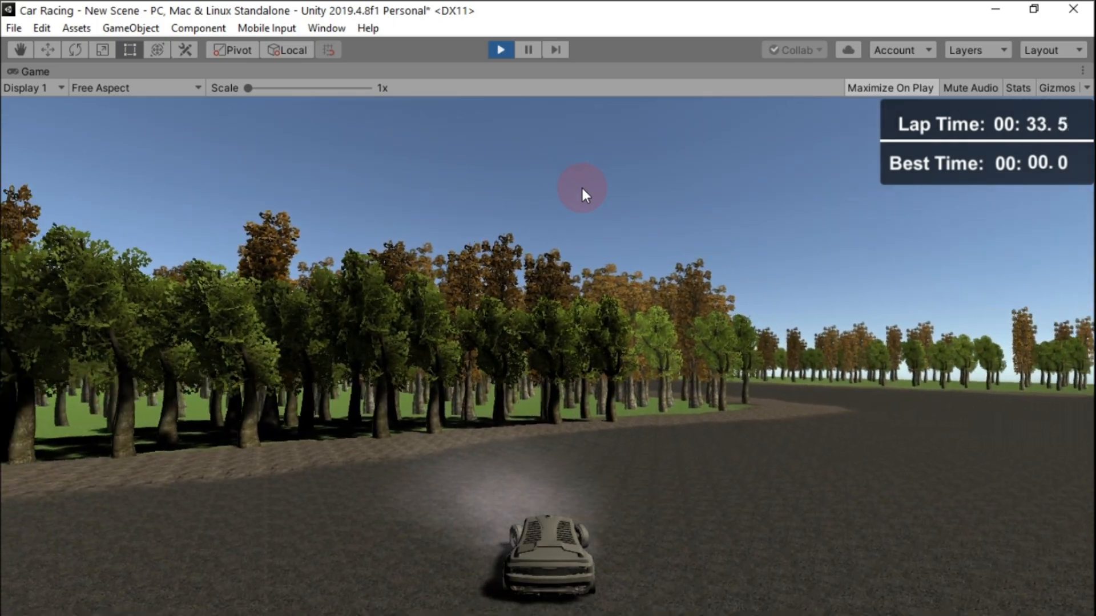
pyautogui.press('Right')
pyautogui.press('Left')
pyautogui.press('Right')
pyautogui.press('Left')
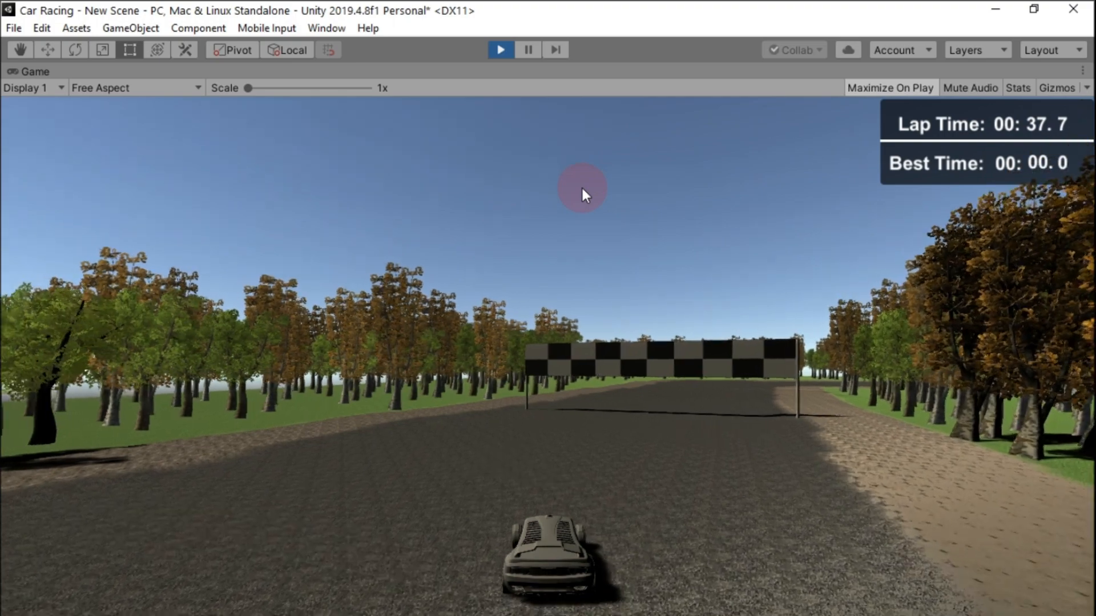
pyautogui.press('Right')
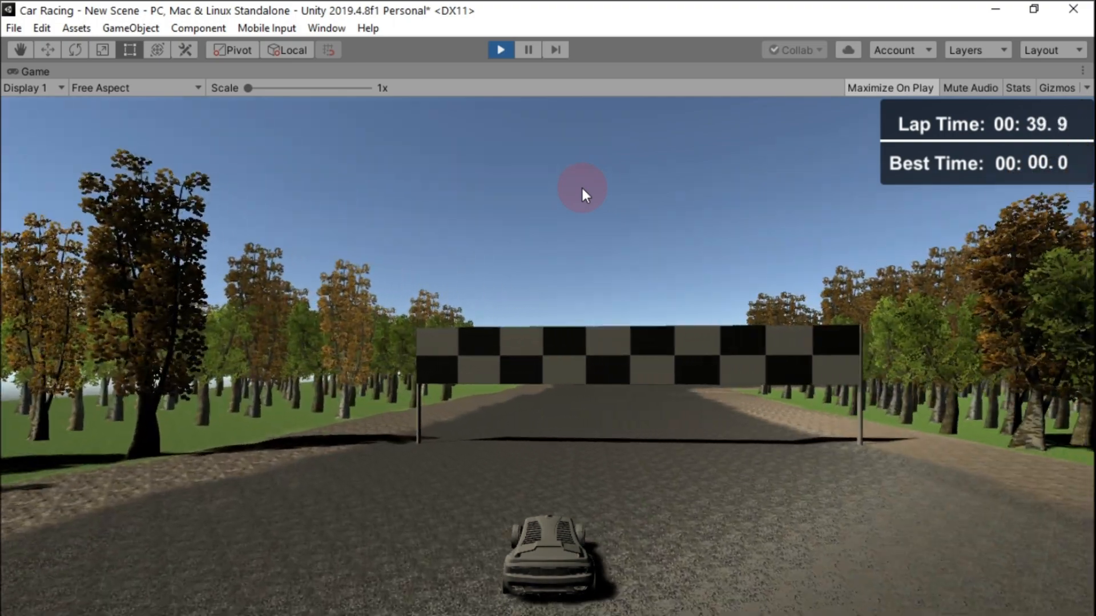